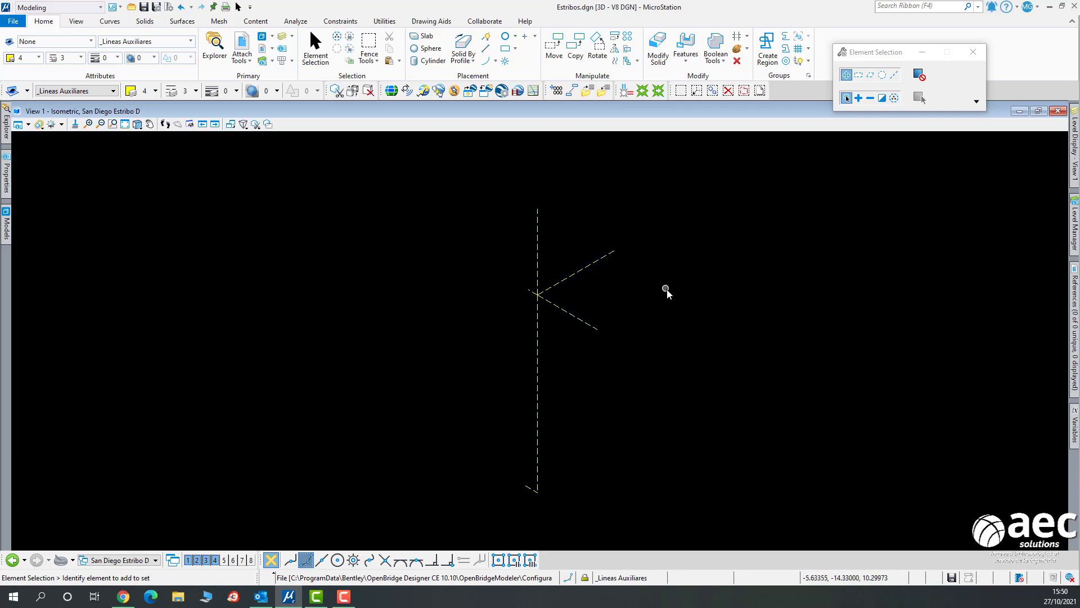
# Select the upper vertical auxiliary line and review its properties and constraints.
pyautogui.moveTo(656, 311); pyautogui.dragTo(475, 309, button='middle')
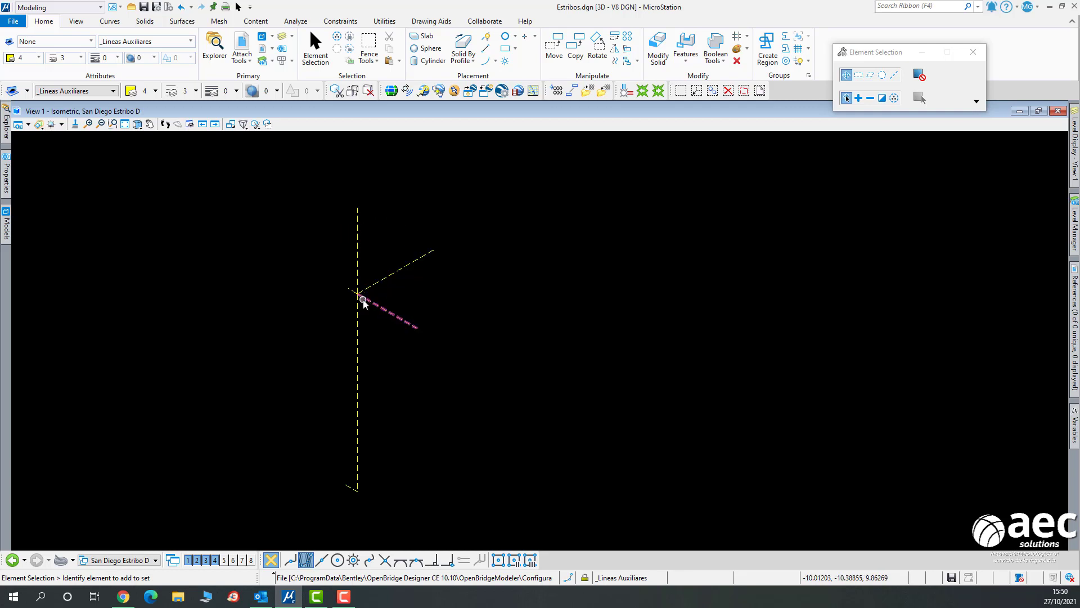
pyautogui.scroll(5, 364, 301)
pyautogui.scroll(-2, 363, 302)
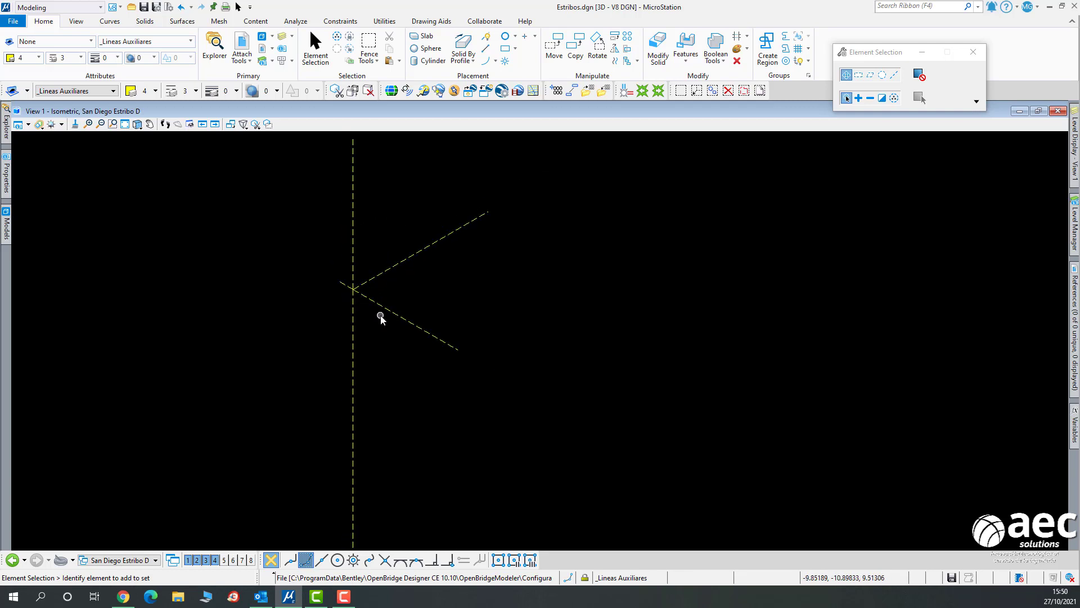
pyautogui.click(165, 123)
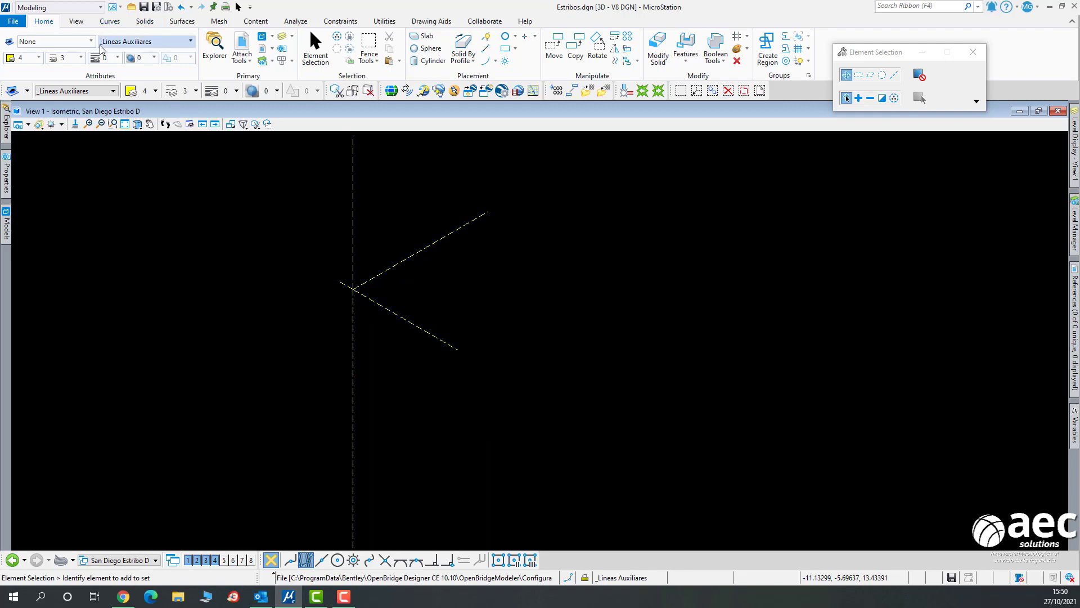
pyautogui.press('Escape')
pyautogui.click(353, 222)
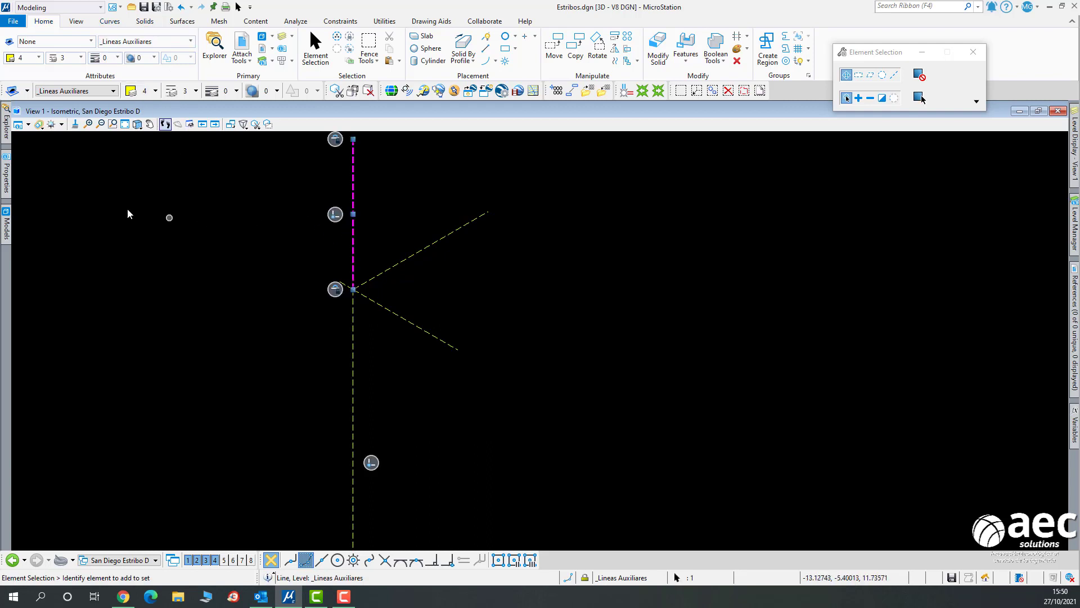
pyautogui.click(18, 124)
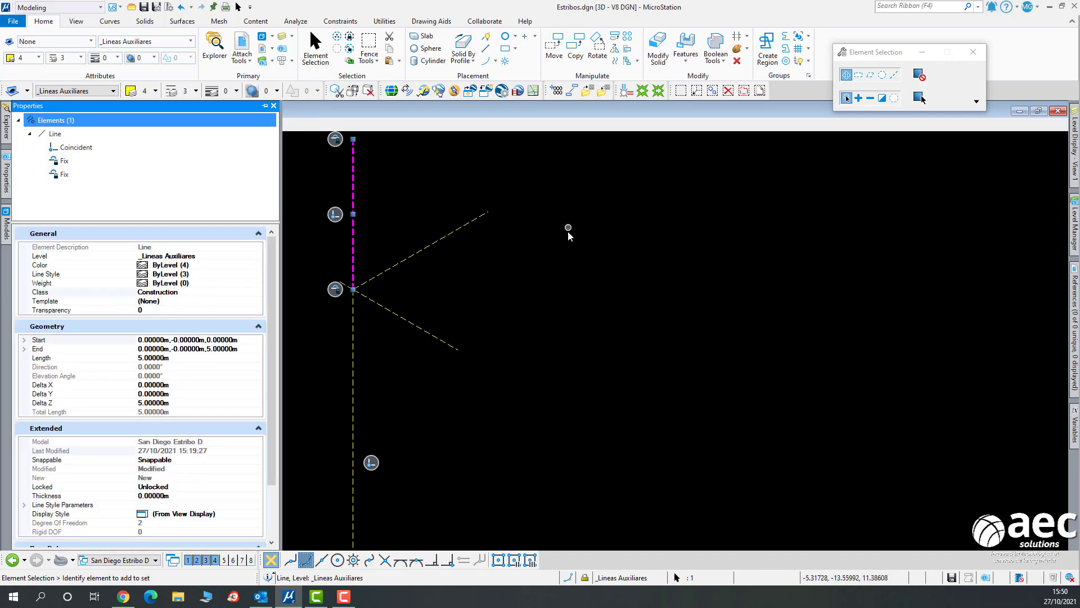
pyautogui.click(568, 233)
pyautogui.scroll(-2, 568, 233)
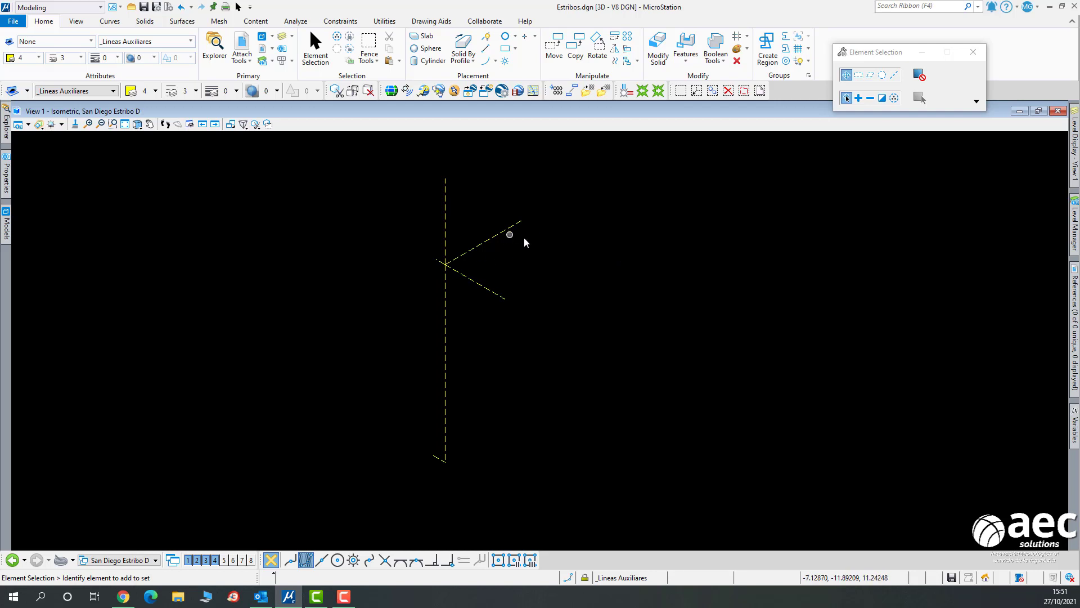
# Display the ACS Triad to check the origin where the auxiliary lines meet, and hide it again.
pyautogui.click(30, 124)
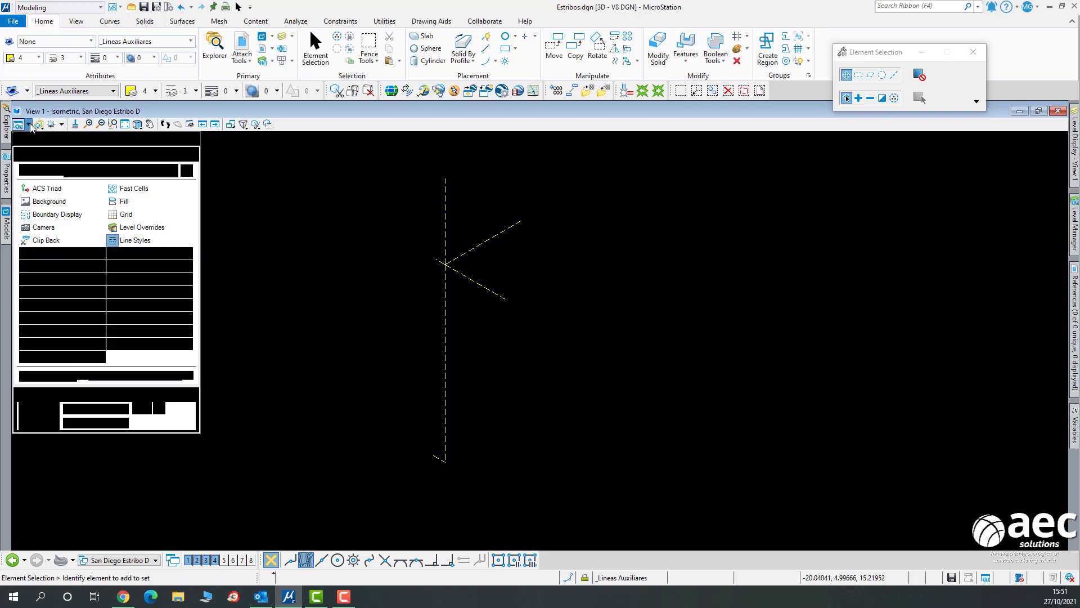
pyautogui.click(67, 192)
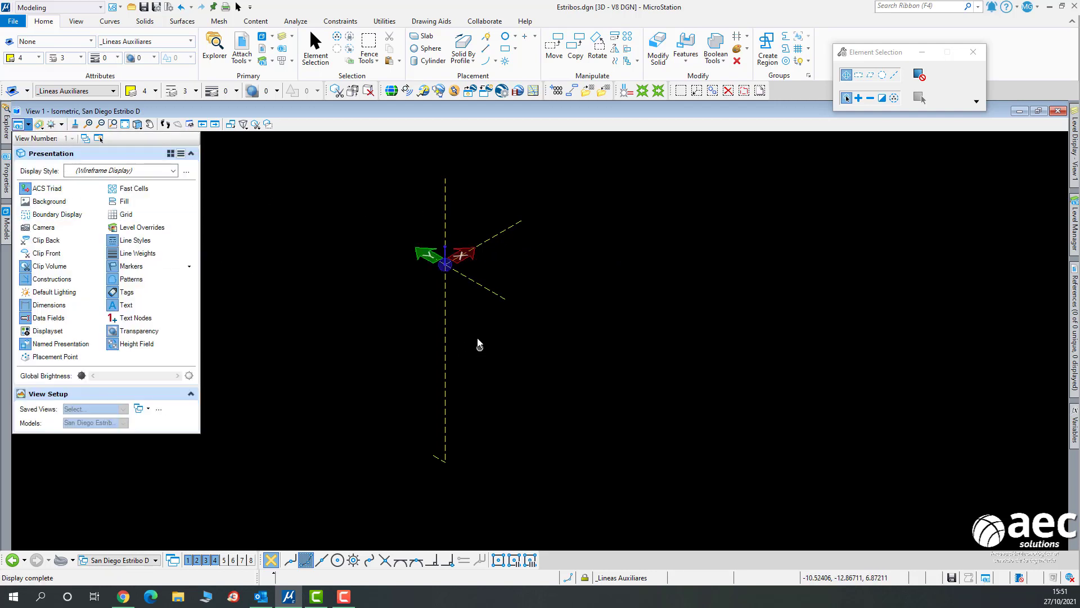
pyautogui.scroll(5, 453, 267)
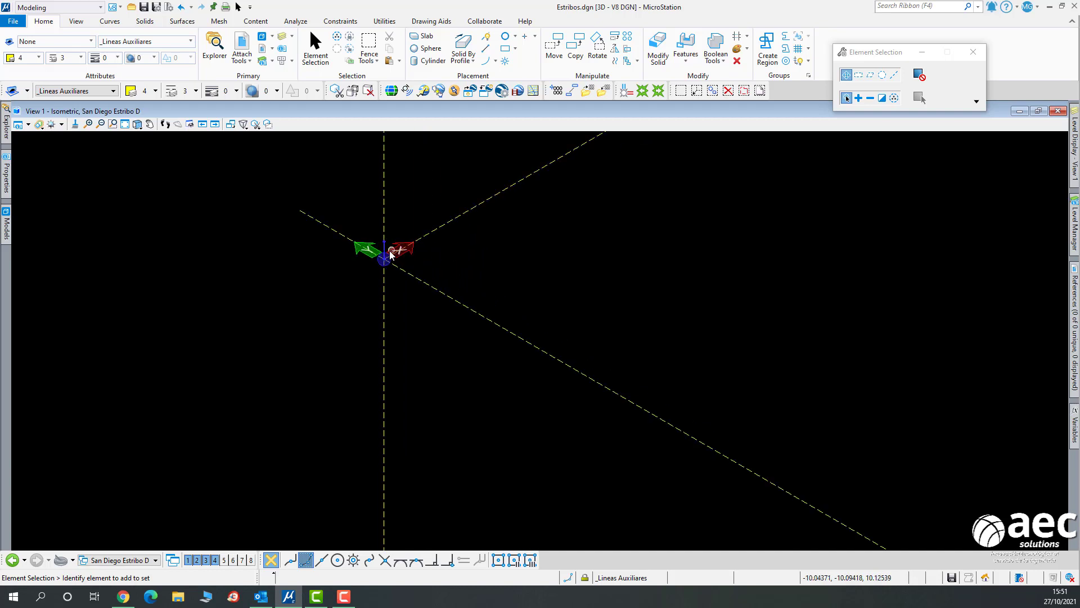
pyautogui.scroll(5, 384, 242)
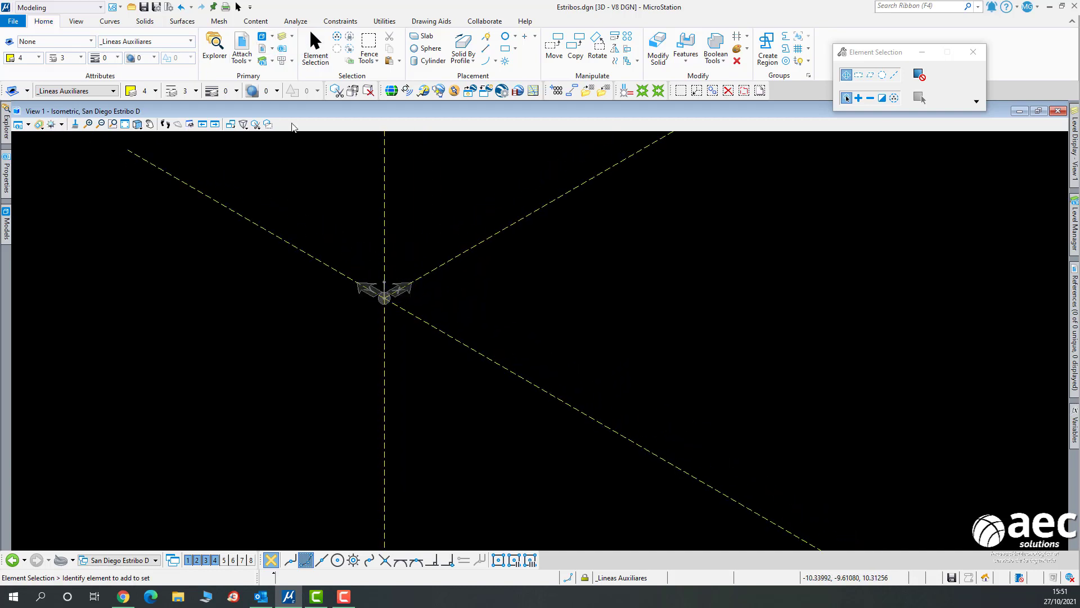
pyautogui.click(18, 124)
pyautogui.click(64, 192)
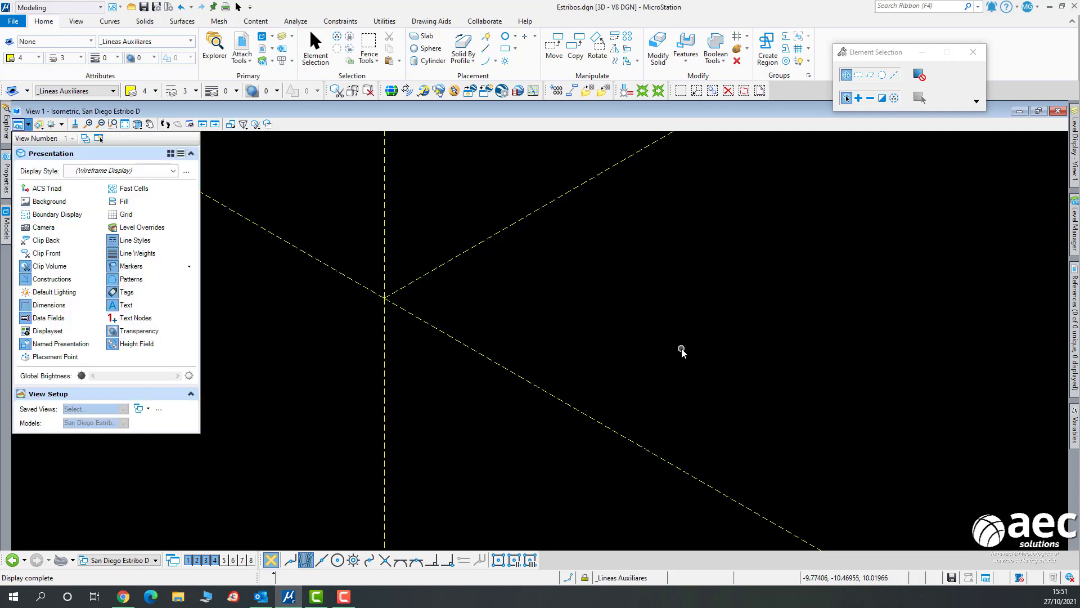
# Examine the auxiliary lines around their common origin and along the vertical axis down to its lower end.
pyautogui.scroll(-3, 642, 329)
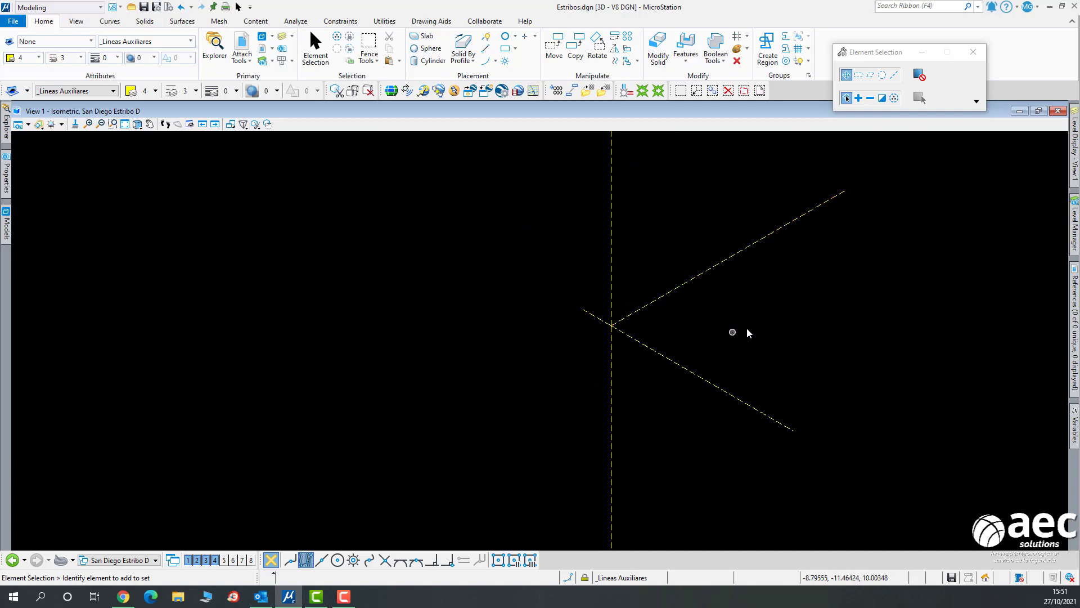
pyautogui.moveTo(806, 322); pyautogui.dragTo(583, 316, button='middle')
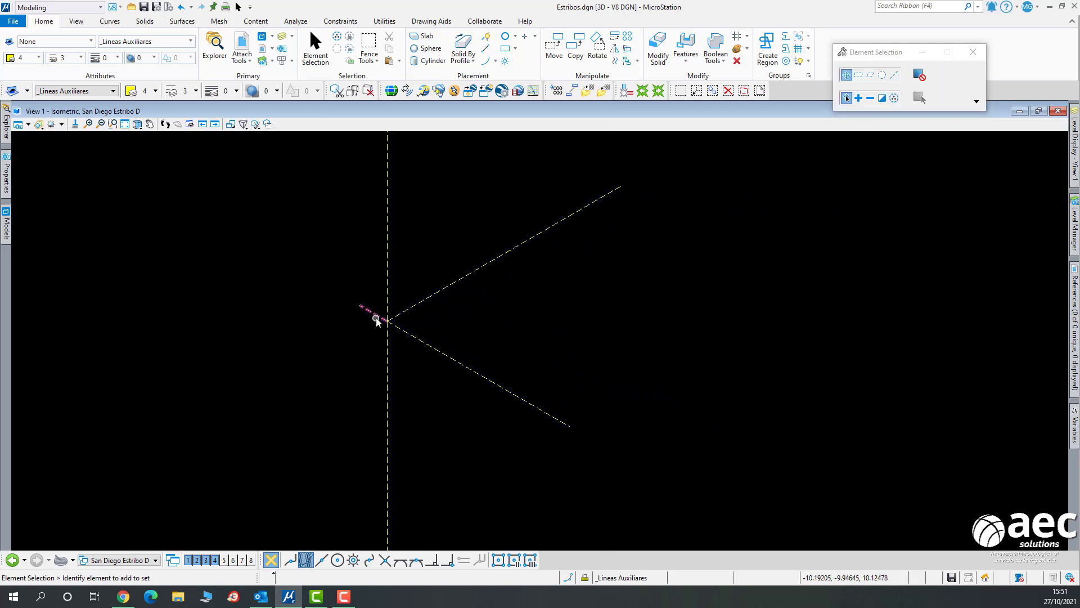
pyautogui.scroll(5, 362, 321)
pyautogui.scroll(-3, 381, 299)
pyautogui.scroll(3, 385, 301)
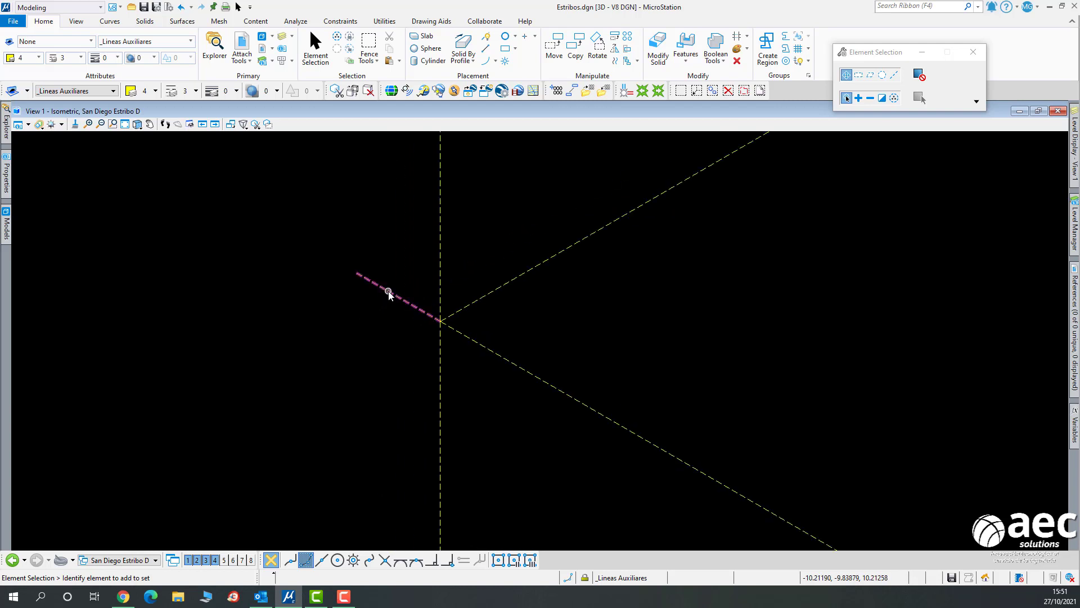
pyautogui.scroll(-3, 439, 375)
pyautogui.scroll(-5, 440, 375)
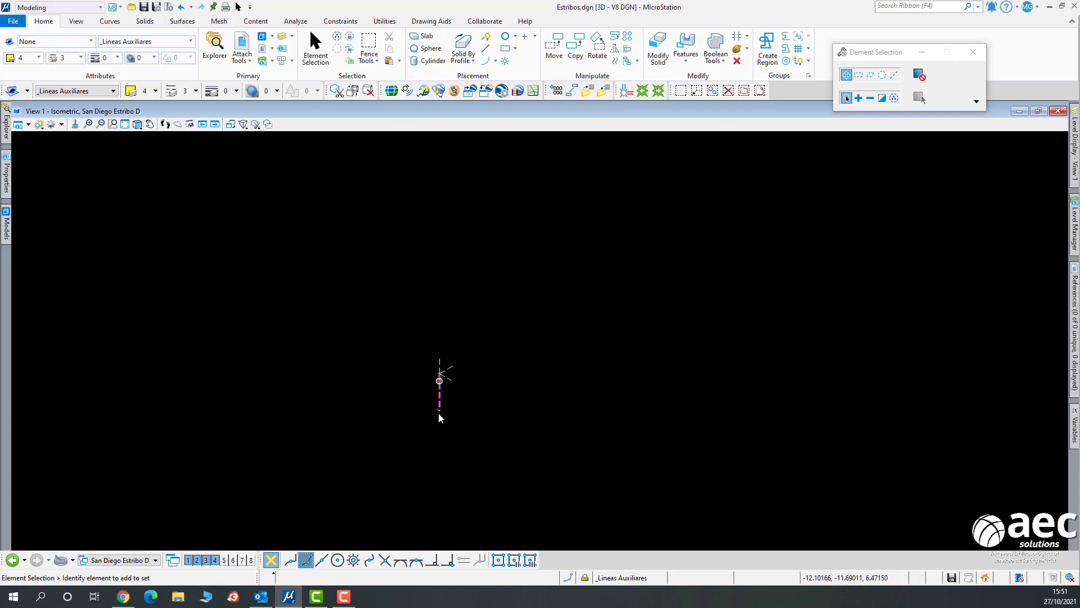
pyautogui.scroll(3, 442, 414)
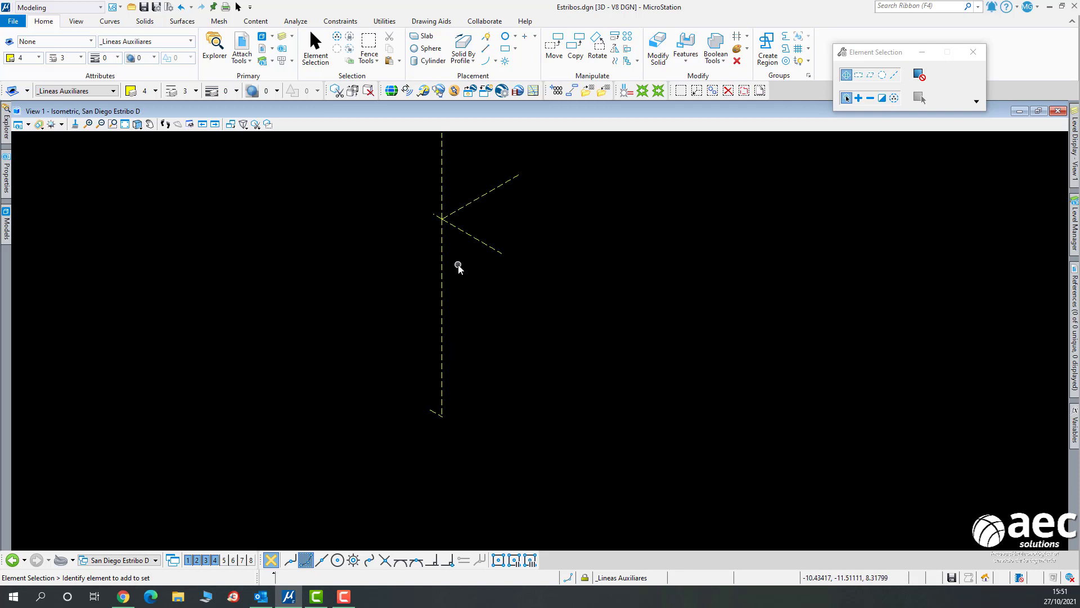
pyautogui.scroll(2, 459, 266)
pyautogui.scroll(-5, 391, 176)
pyautogui.scroll(-2, 469, 192)
pyautogui.moveTo(469, 192); pyautogui.dragTo(427, 254, button='middle')
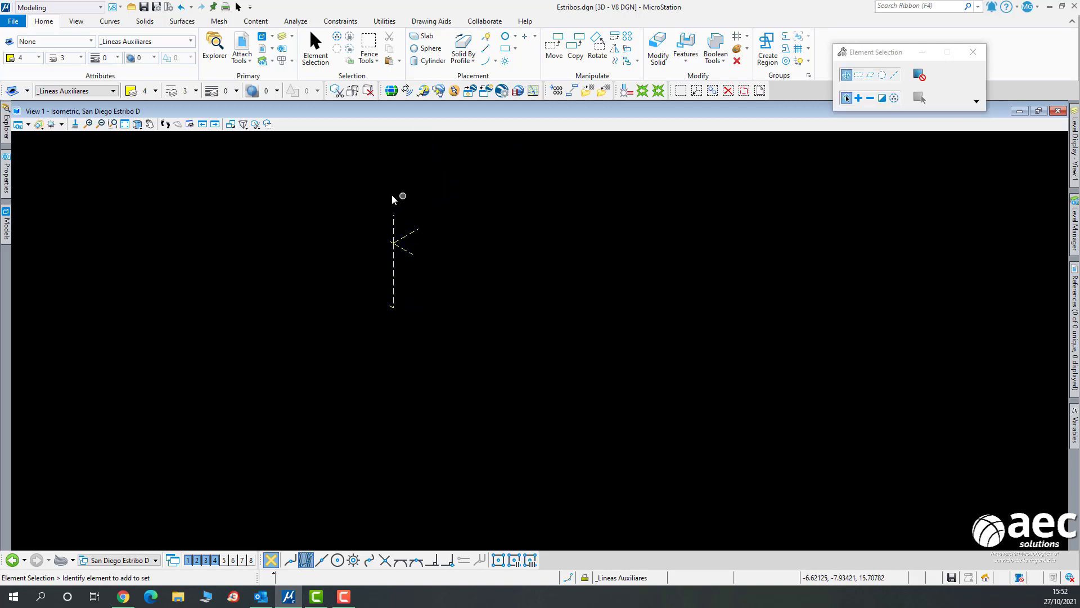
pyautogui.scroll(2, 424, 257)
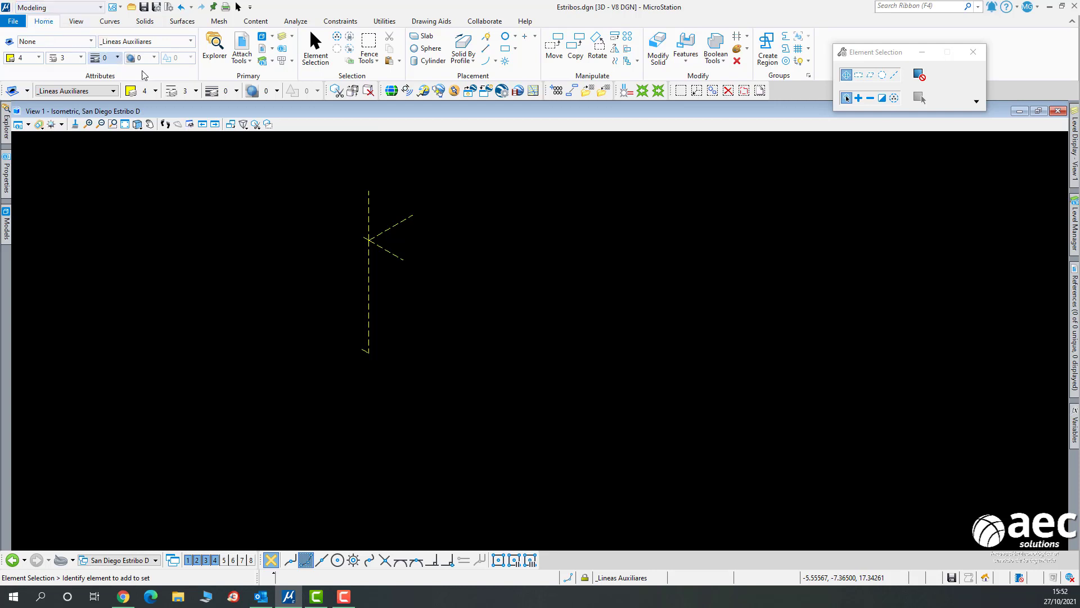
# Inspect the constraint markers on the upper vertical auxiliary line and clear the selection.
pyautogui.click(340, 21)
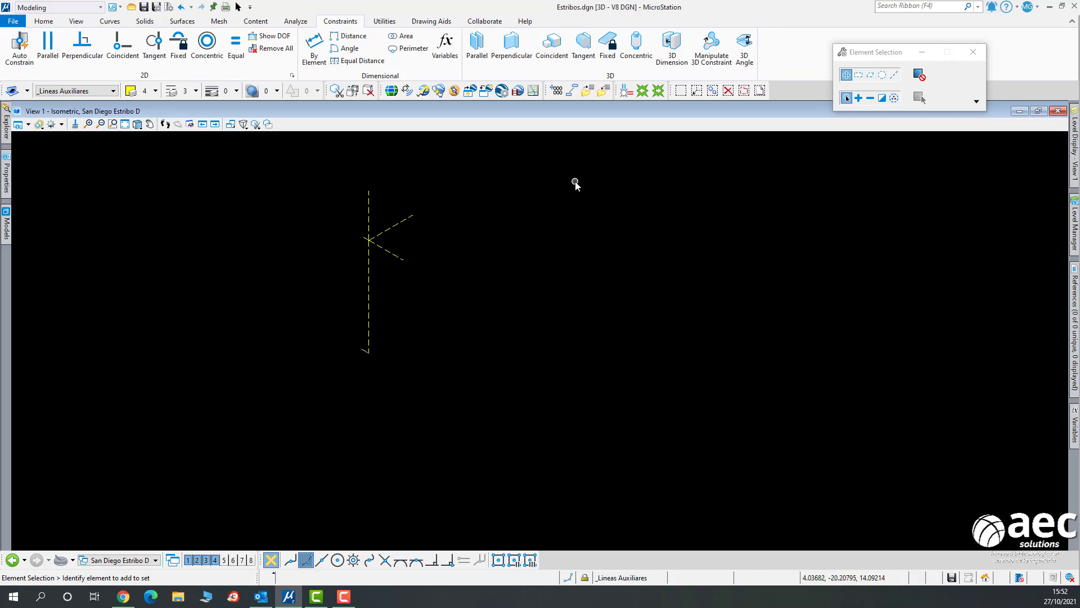
pyautogui.click(370, 209)
pyautogui.scroll(2, 470, 222)
pyautogui.scroll(2, 376, 176)
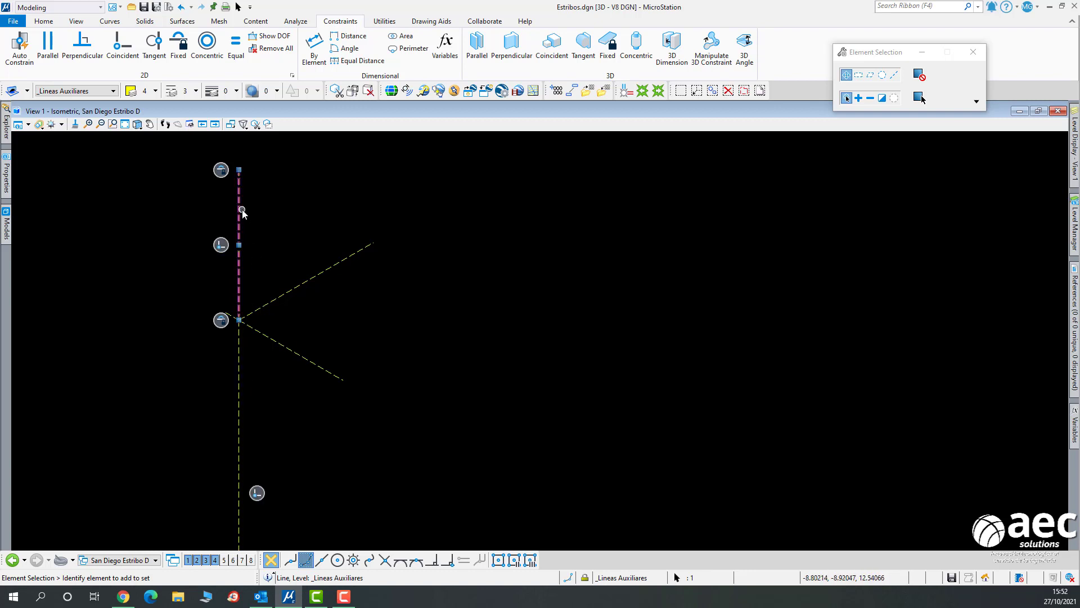
pyautogui.click(308, 214)
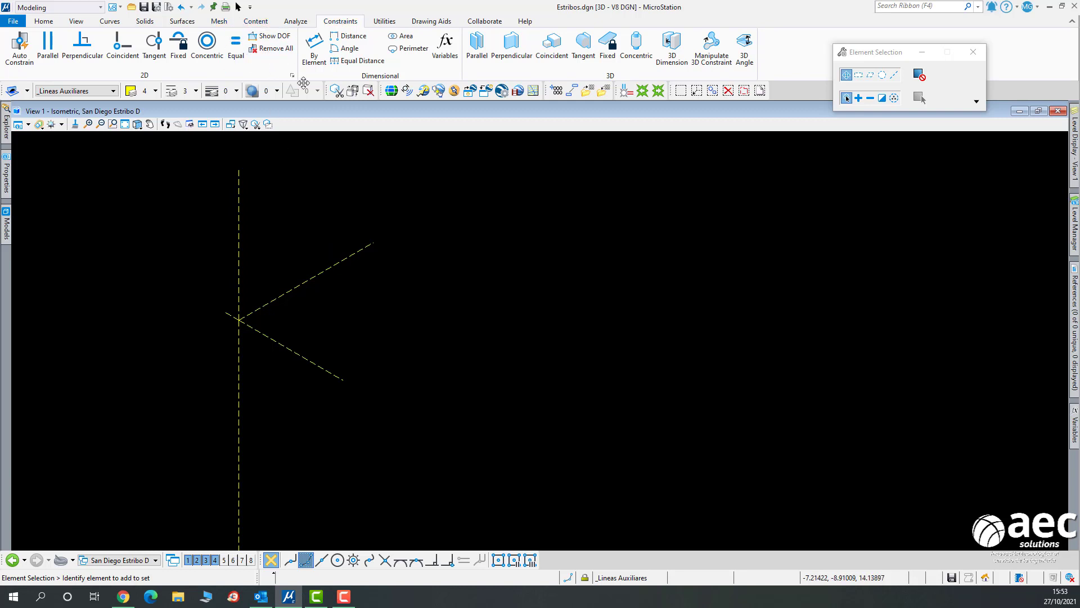
# Show the degrees of freedom of the upper inclined auxiliary line and inspect its constraint markers.
pyautogui.click(274, 37)
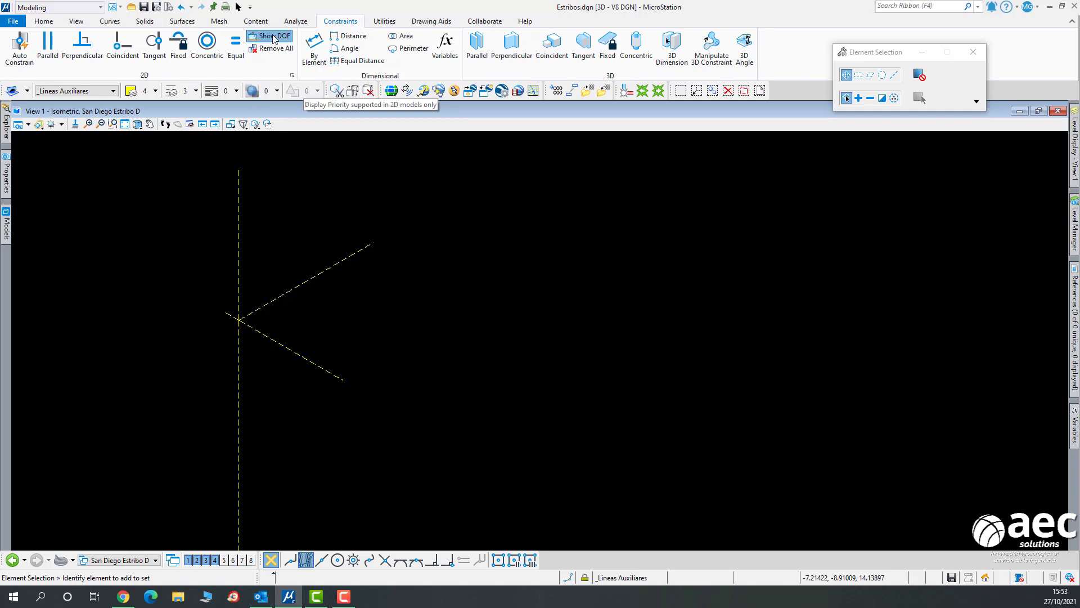
pyautogui.click(319, 276)
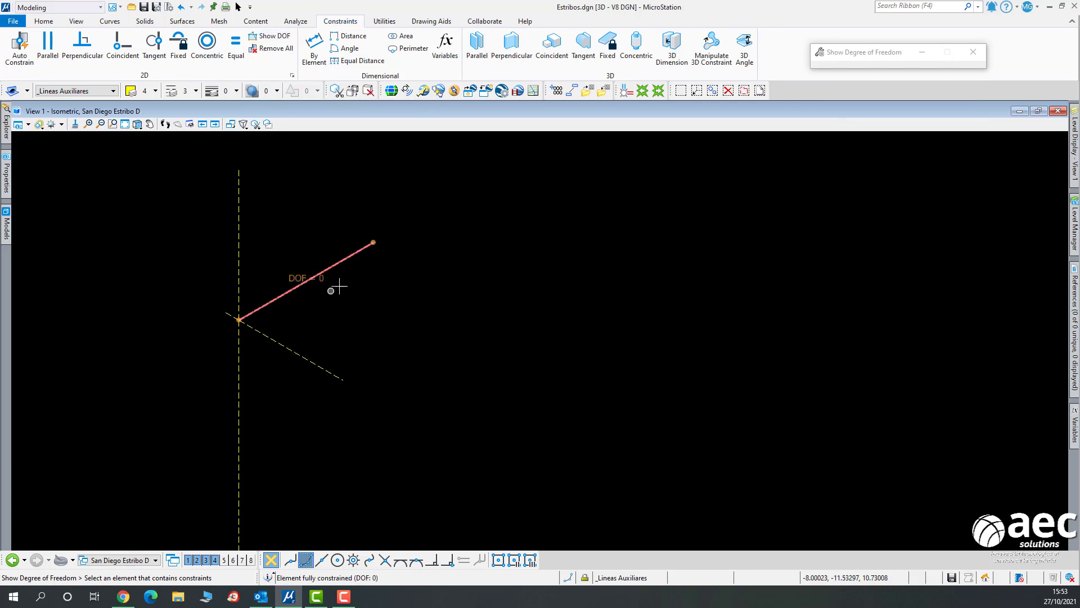
pyautogui.scroll(2, 317, 285)
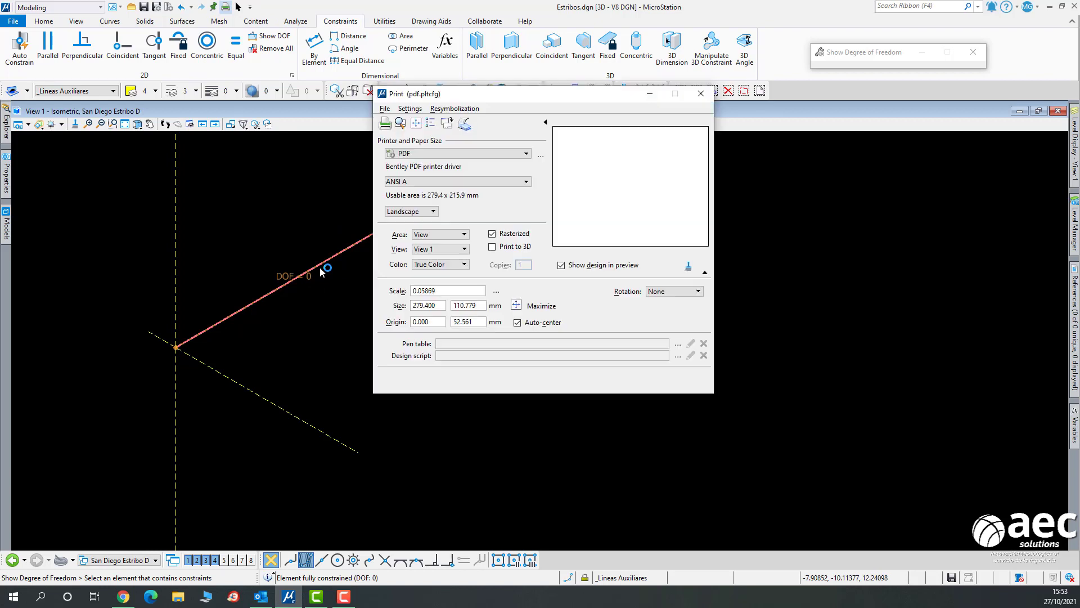
pyautogui.click(703, 96)
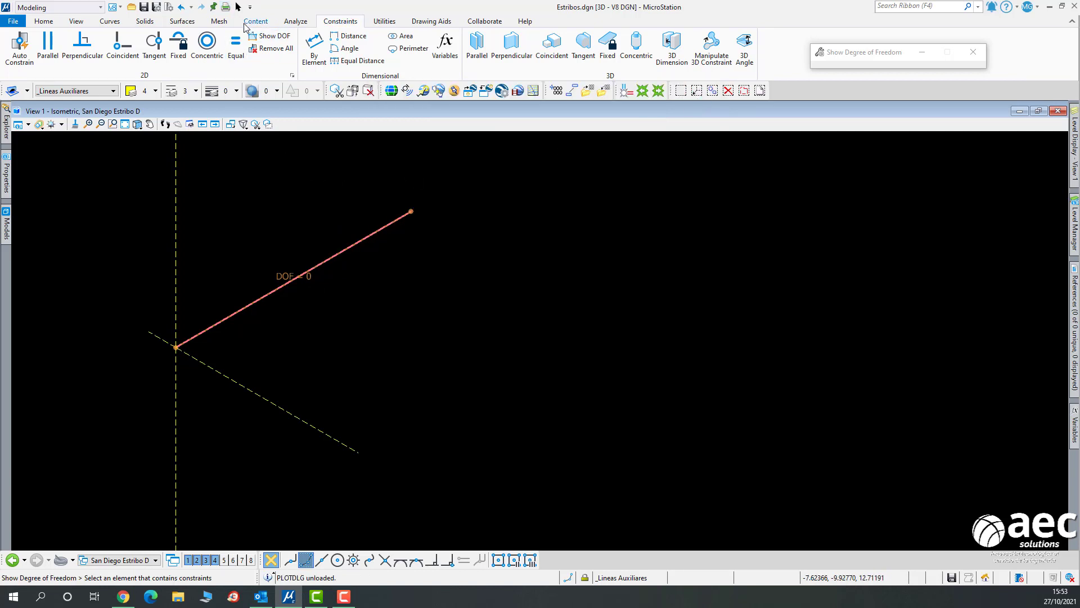
pyautogui.click(239, 7)
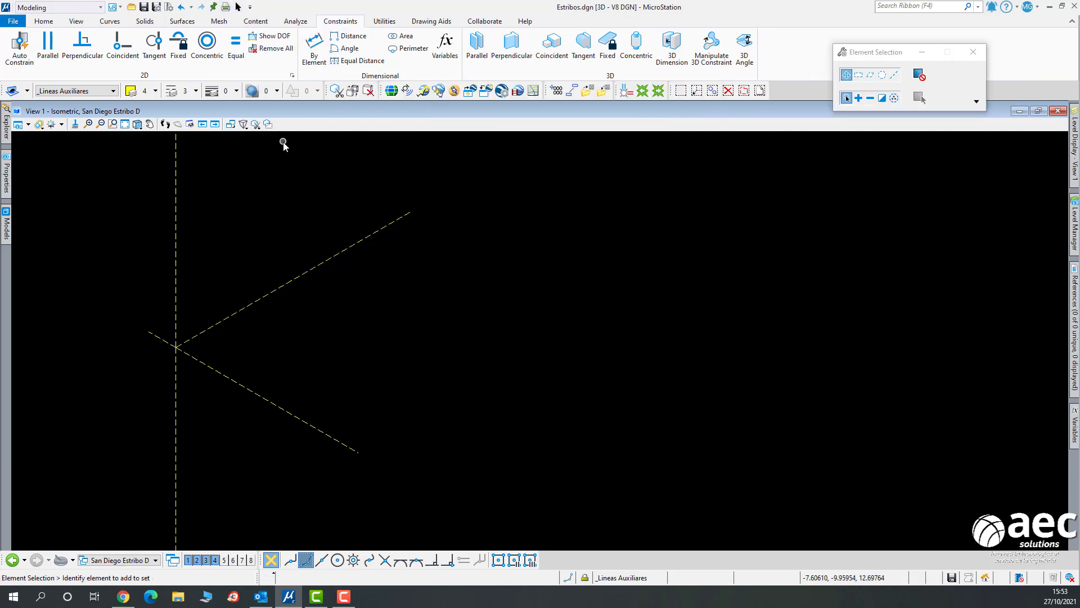
pyautogui.click(315, 272)
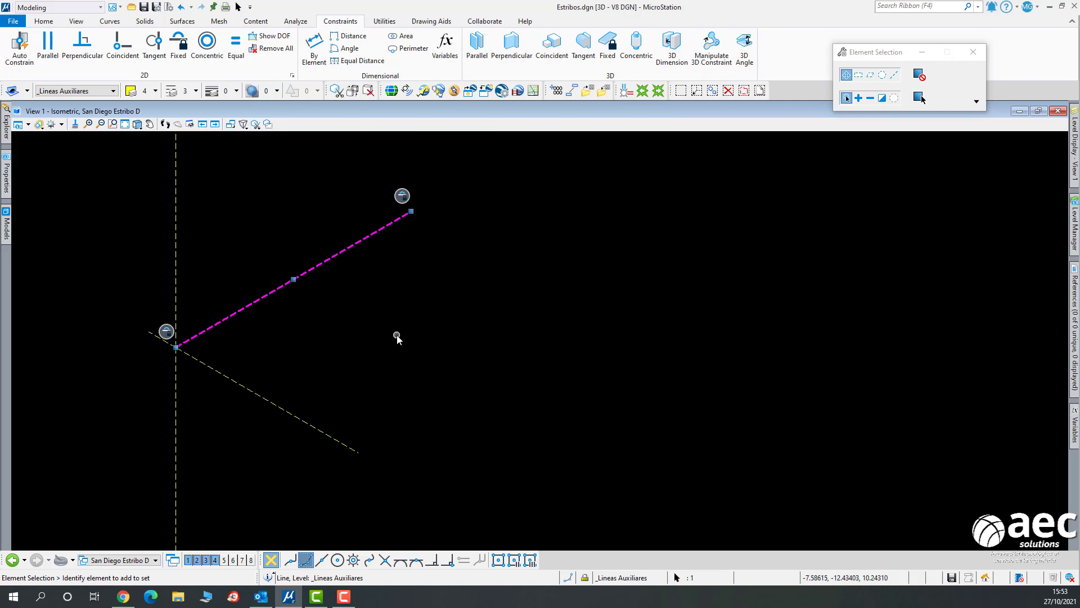
pyautogui.click(398, 339)
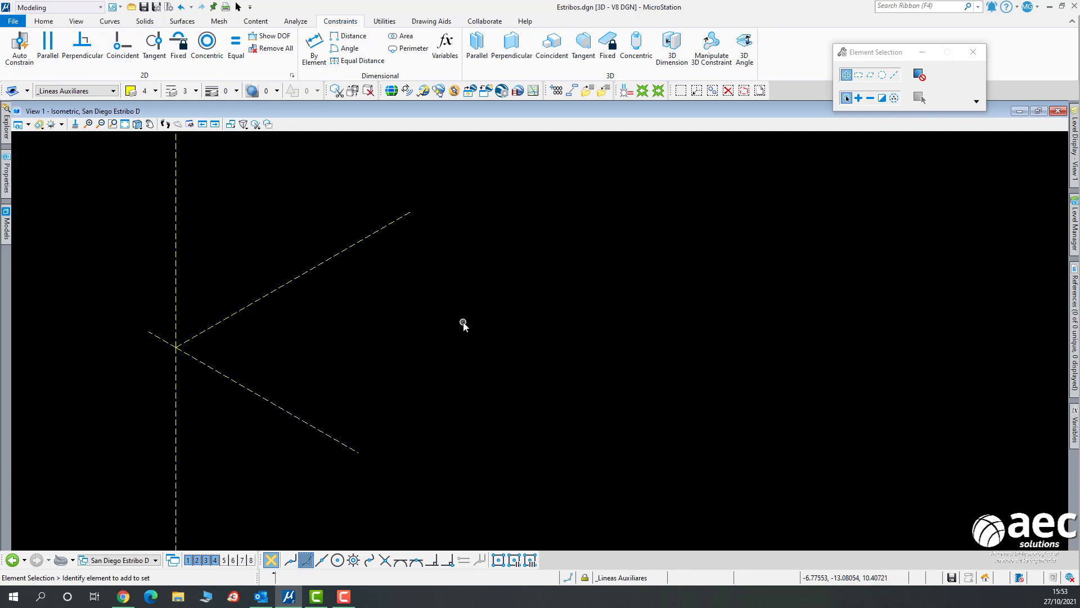
# Place a short free-standing line in the open area beyond the inclined auxiliary lines, roughly parallel to the lower one.
pyautogui.press('space')
pyautogui.press('q')
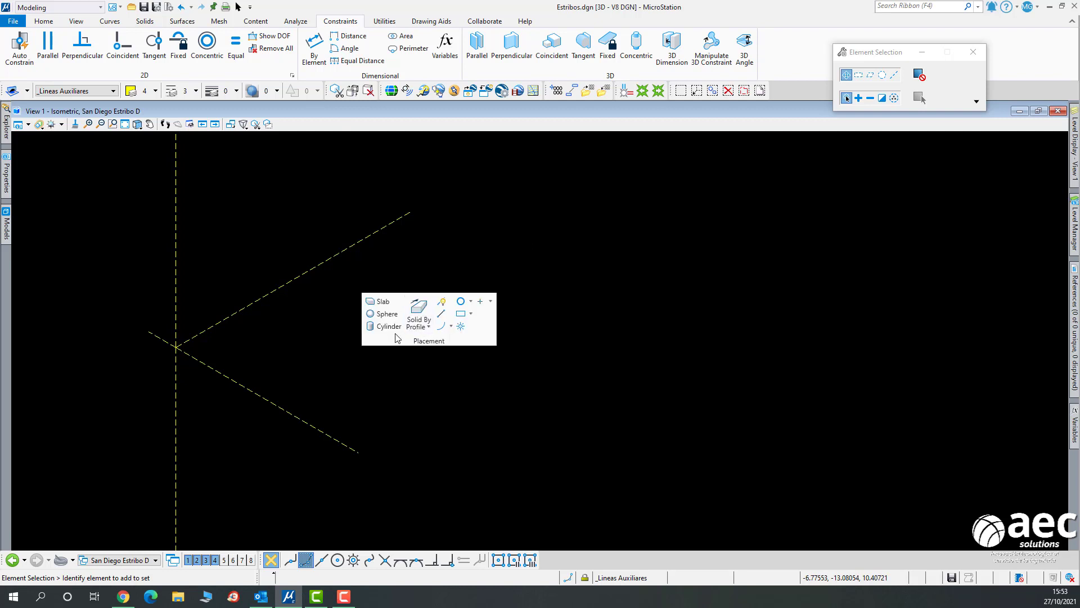
pyautogui.click(441, 313)
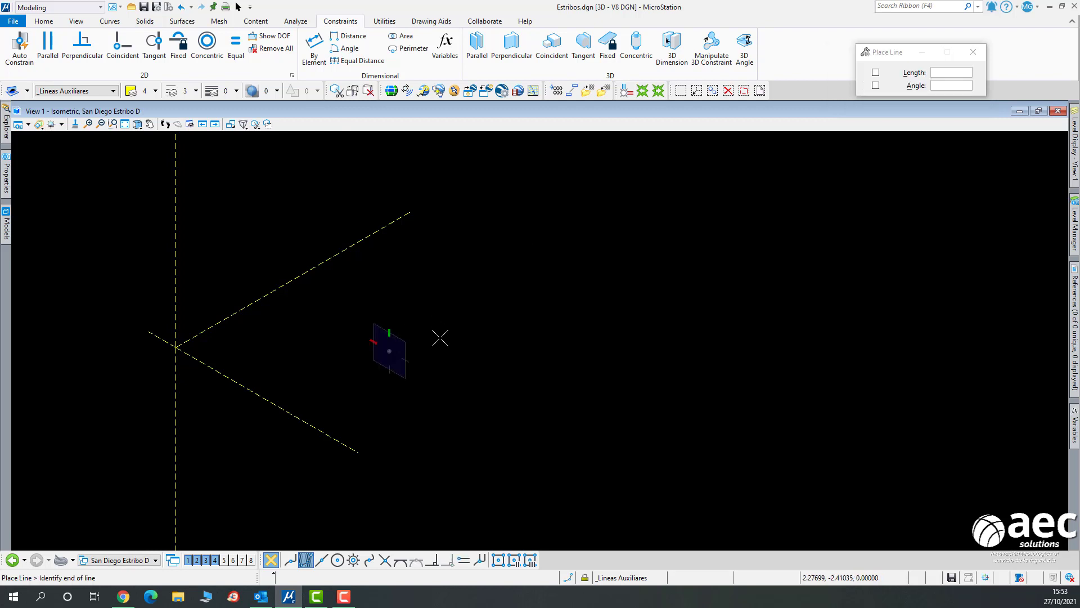
pyautogui.click(471, 397)
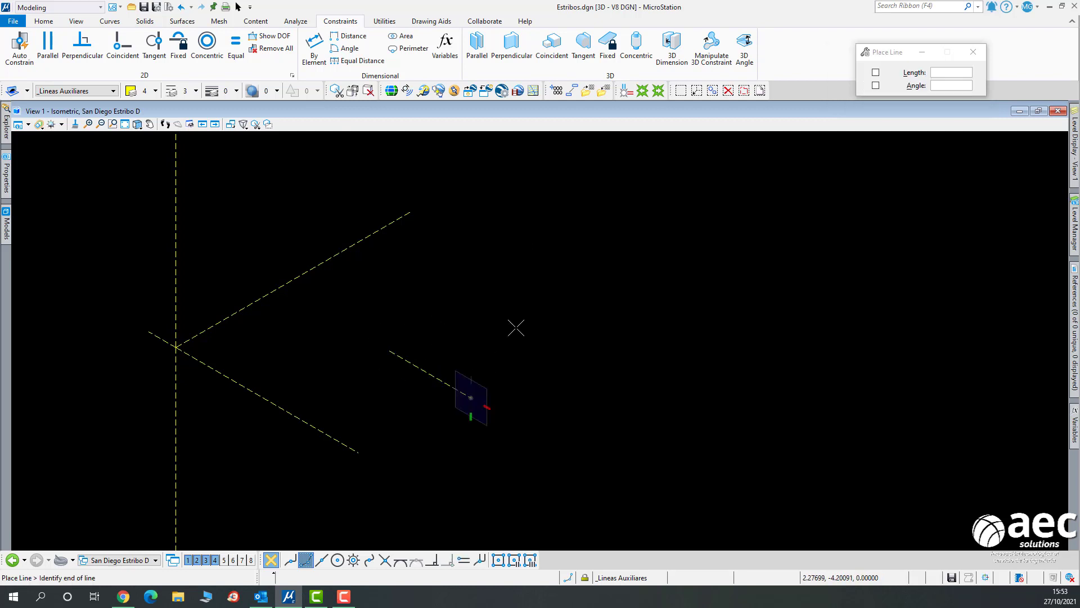
pyautogui.rightClick(503, 282)
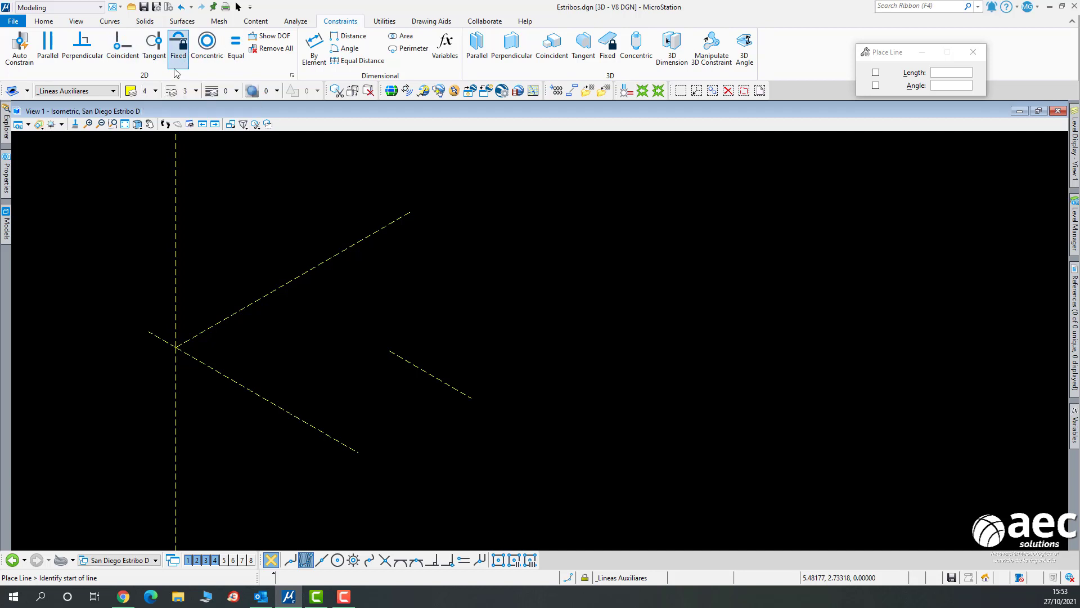
# Apply a Fixed 2D constraint to the upper end vertex of the new short line.
pyautogui.click(184, 54)
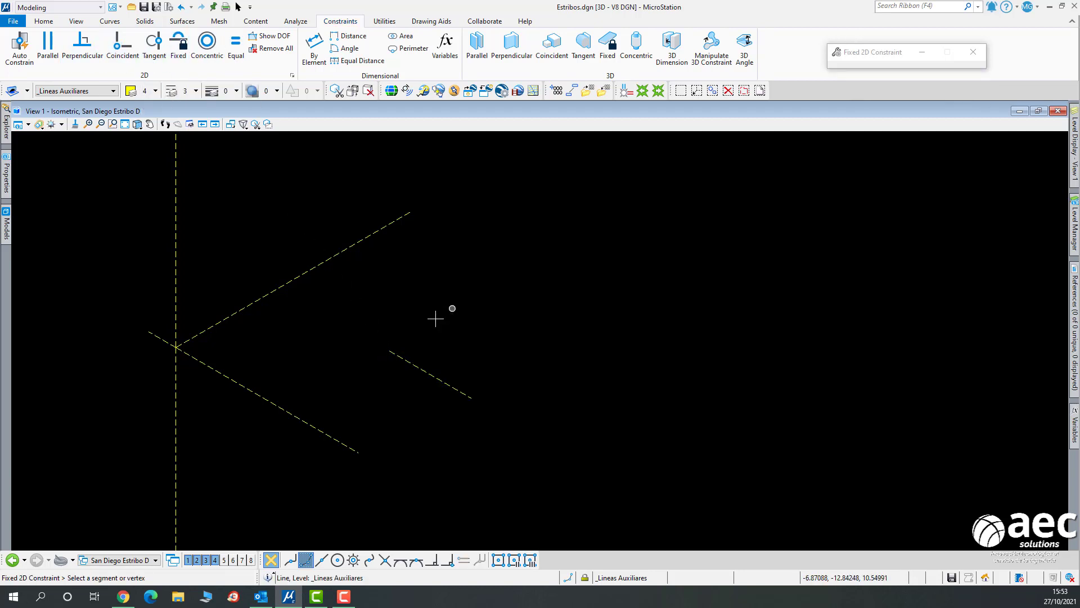
pyautogui.scroll(3, 398, 356)
pyautogui.scroll(-3, 398, 356)
# Show the degrees of freedom of the new short line.
pyautogui.click(280, 37)
pyautogui.click(402, 358)
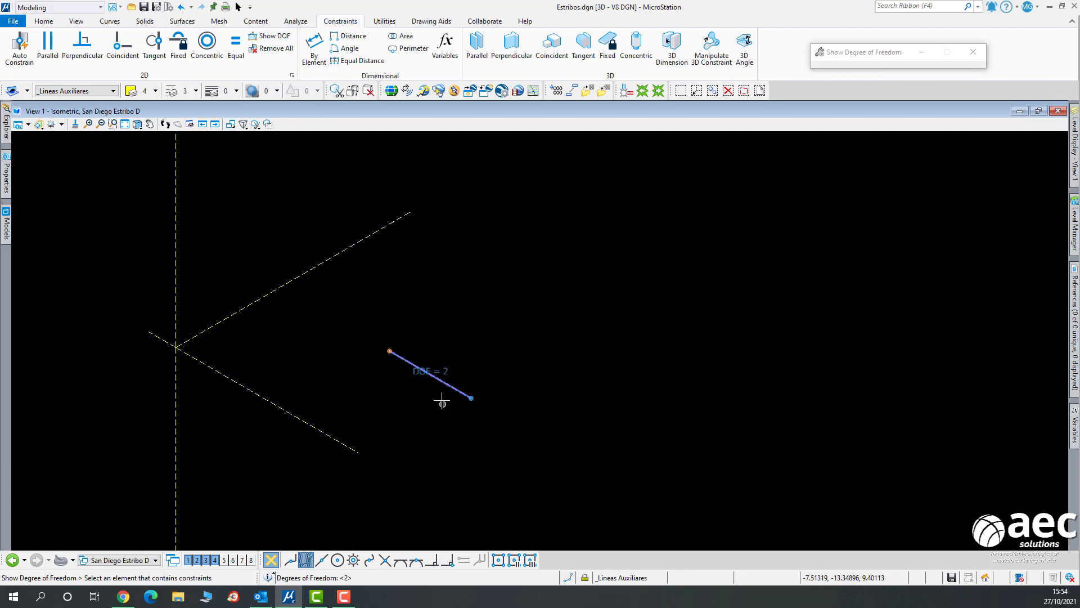
pyautogui.scroll(2, 442, 401)
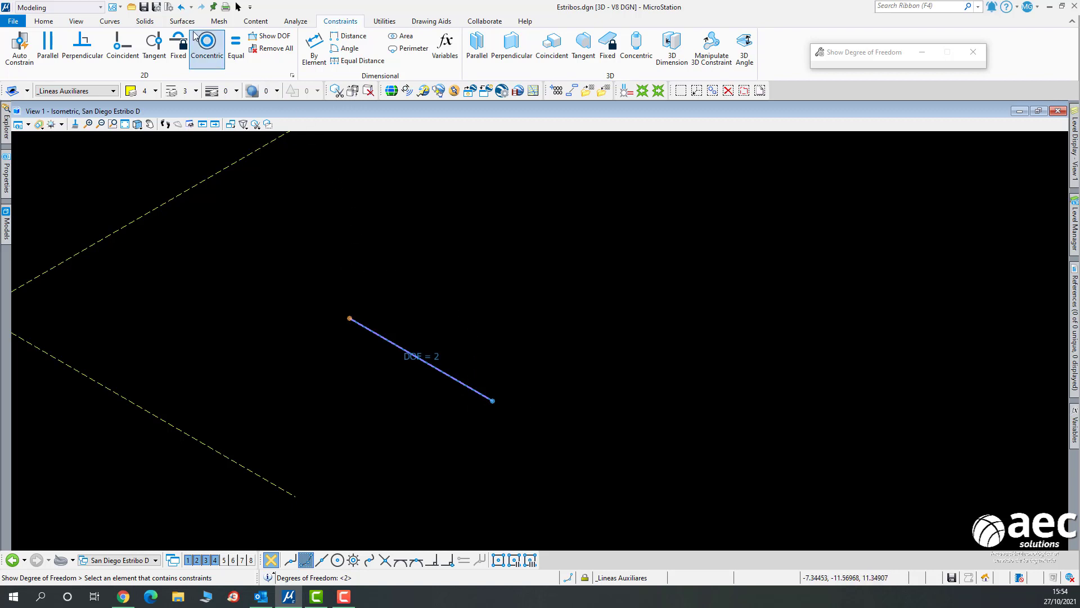
# Select the short free-standing line and try to move it by its middle handle to test its remaining freedom.
pyautogui.click(238, 9)
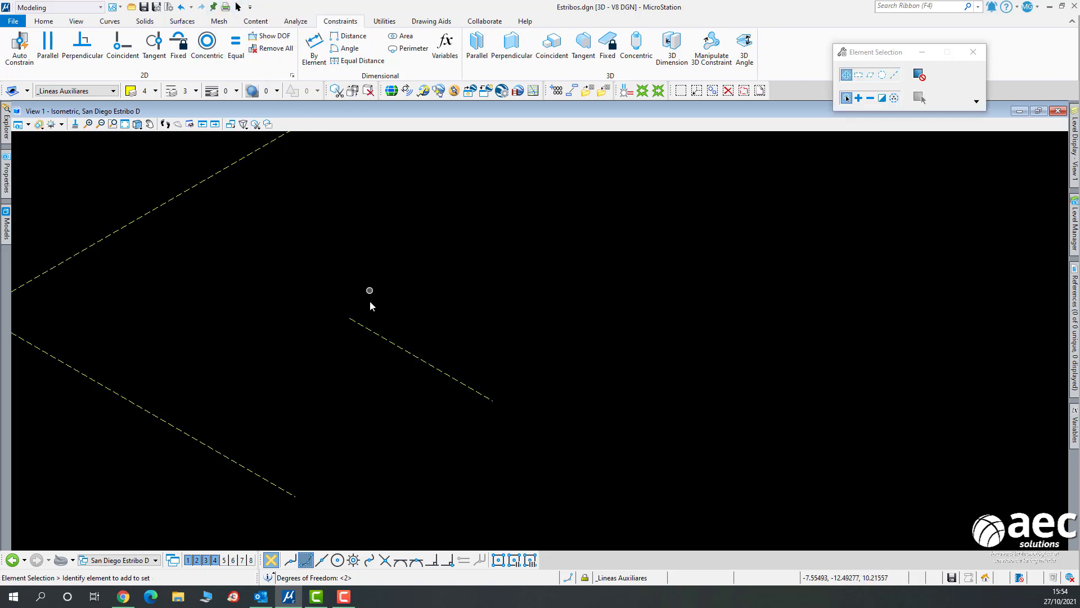
pyautogui.click(369, 330)
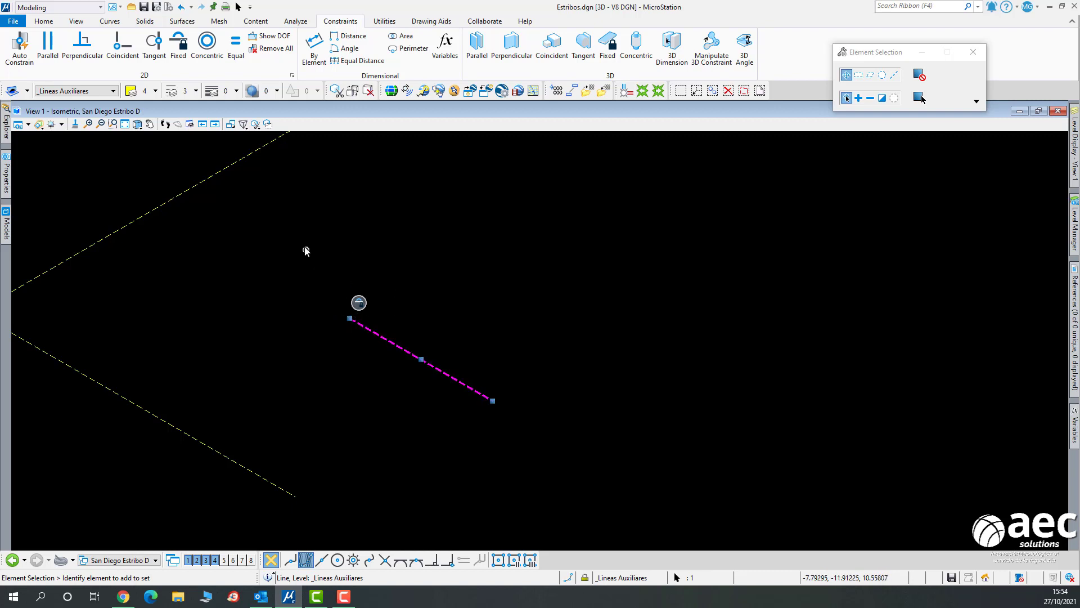
pyautogui.click(477, 329)
pyautogui.click(437, 371)
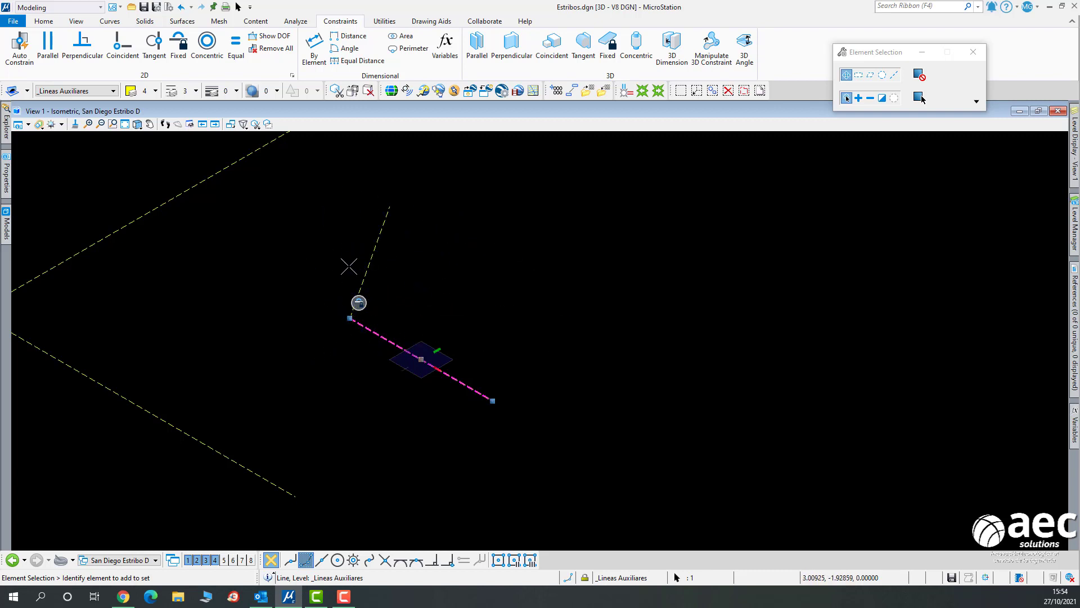
pyautogui.rightClick(443, 301)
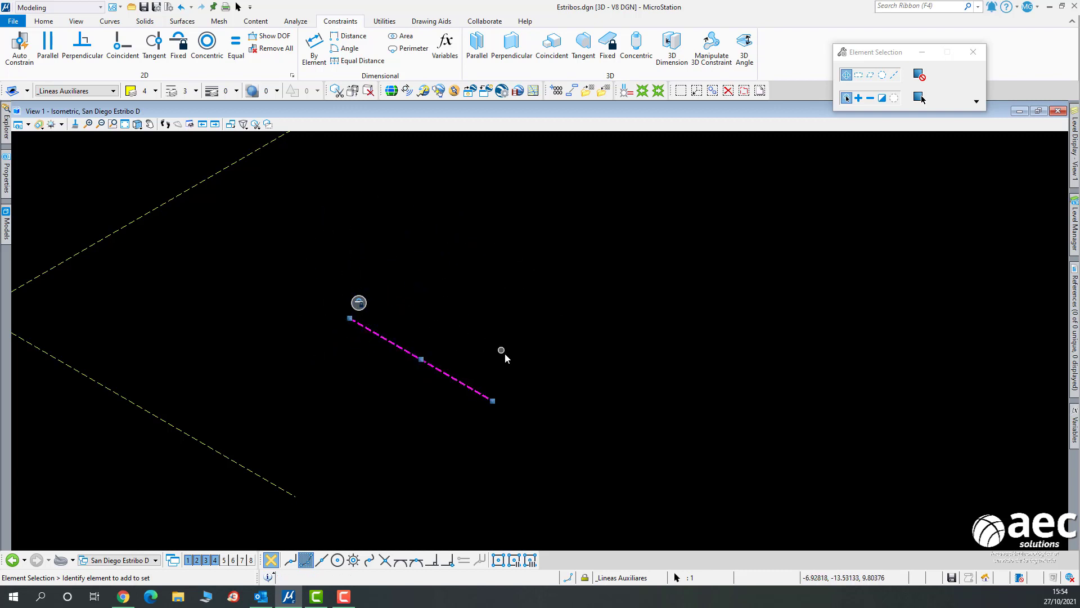
# Try to move the short line's free lower end around its fixed end, using the side and top drawing planes.
pyautogui.click(494, 400)
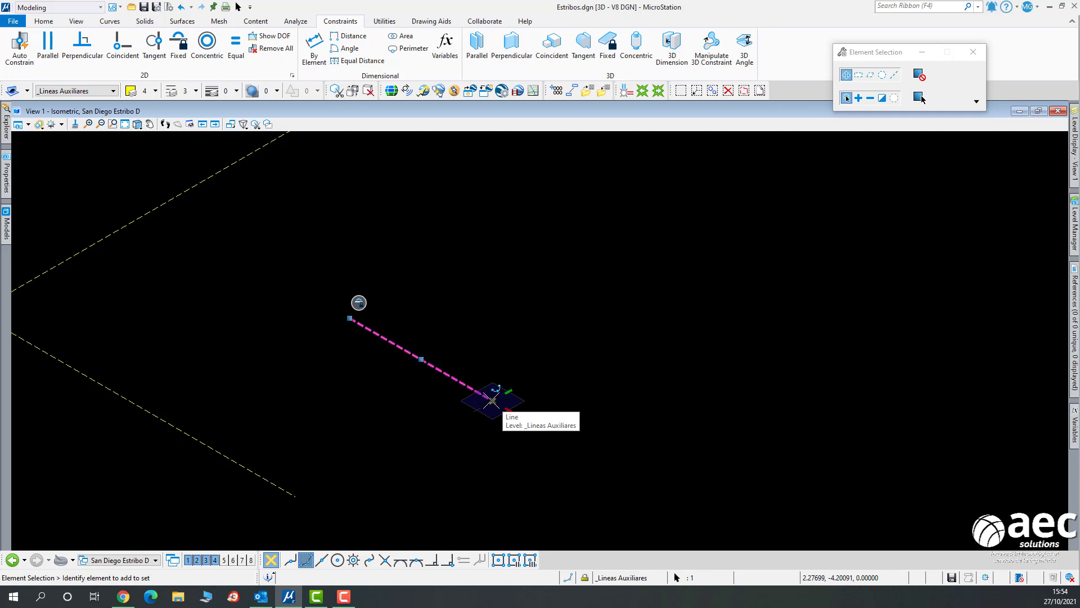
pyautogui.press('s')
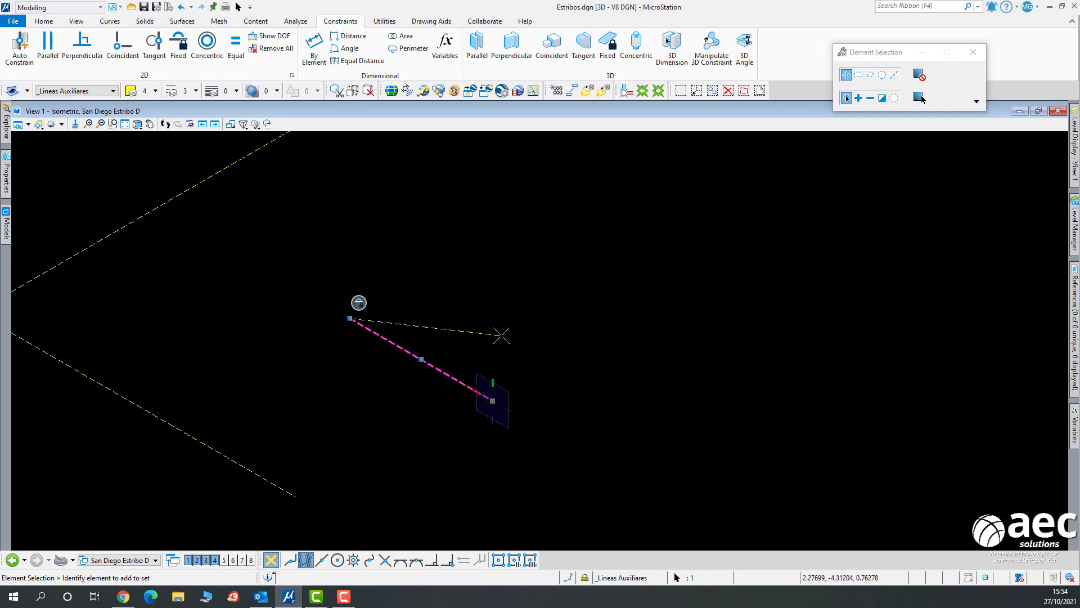
pyautogui.press('t')
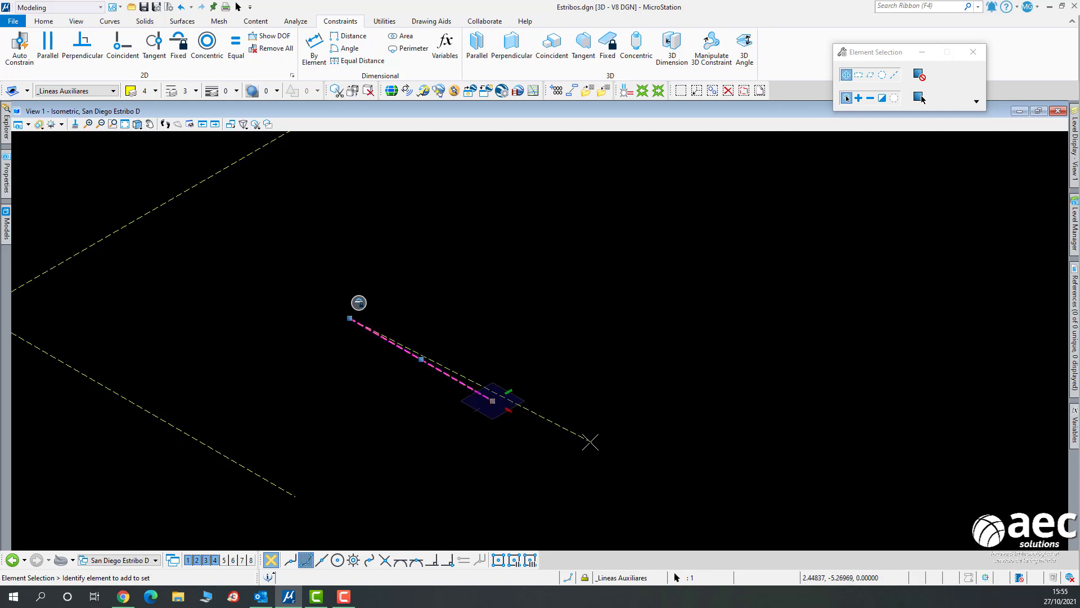
pyautogui.rightClick(637, 393)
# Delete the short free-standing line beside the inclined auxiliary lines.
pyautogui.click(637, 394)
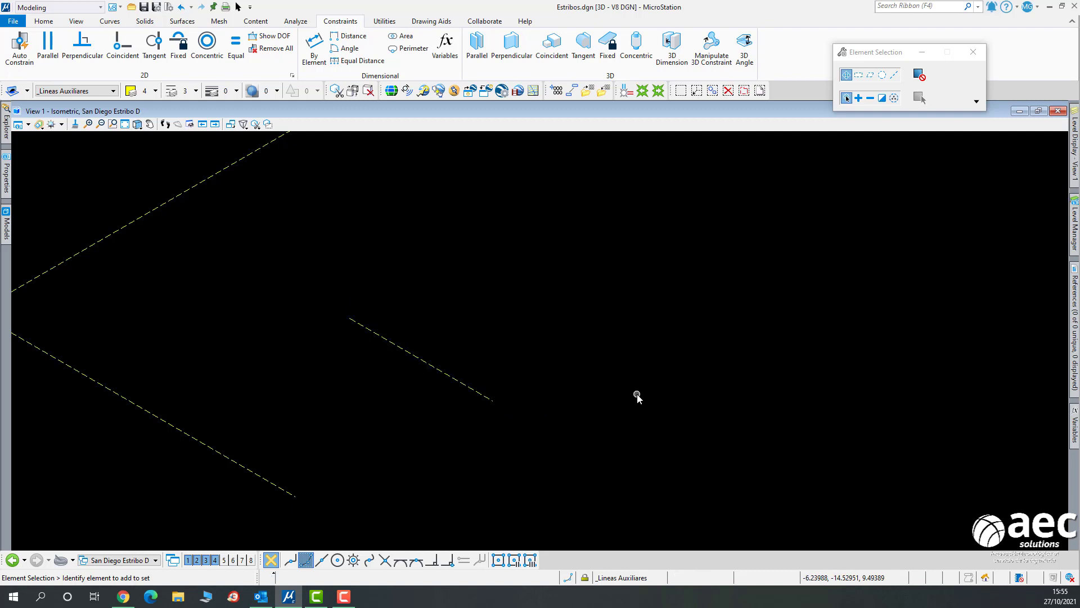
pyautogui.click(421, 359)
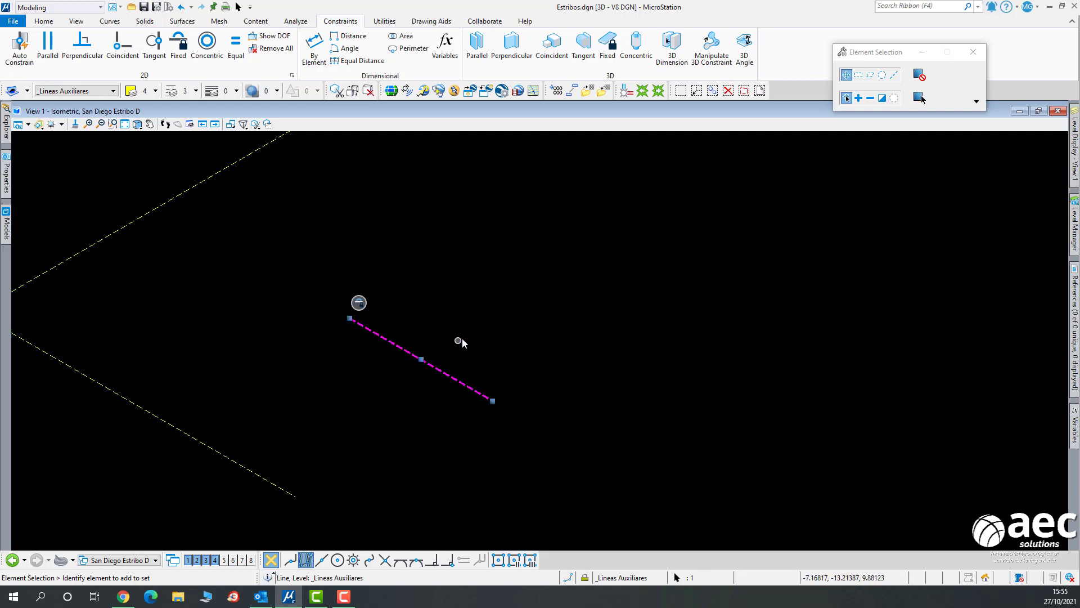
pyautogui.press('Delete')
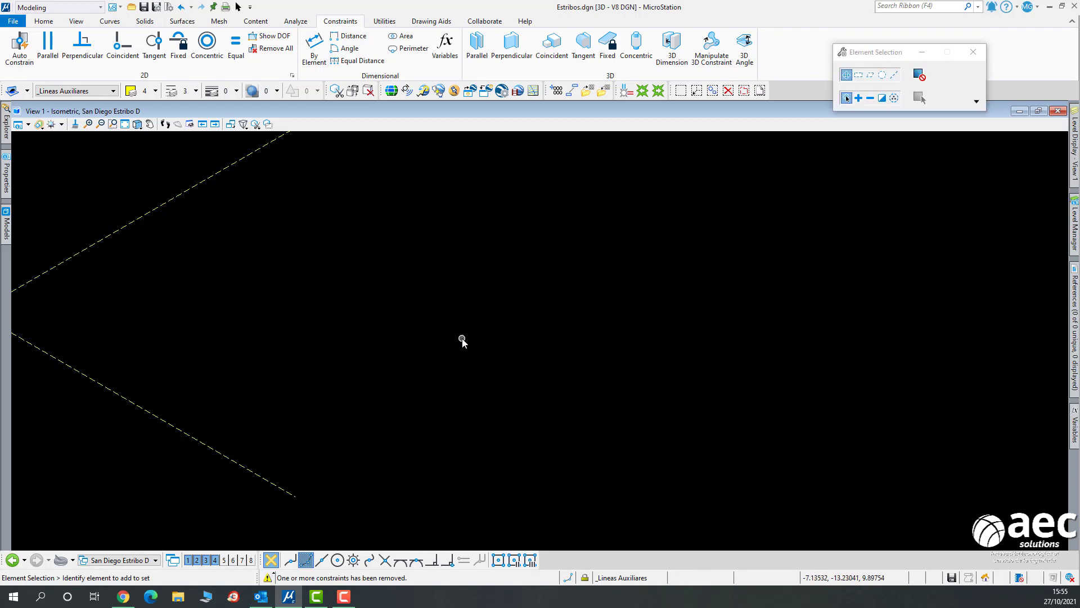
# Show the degrees of freedom of the vertical auxiliary line below the intersection point.
pyautogui.scroll(2, 459, 360)
pyautogui.click(273, 38)
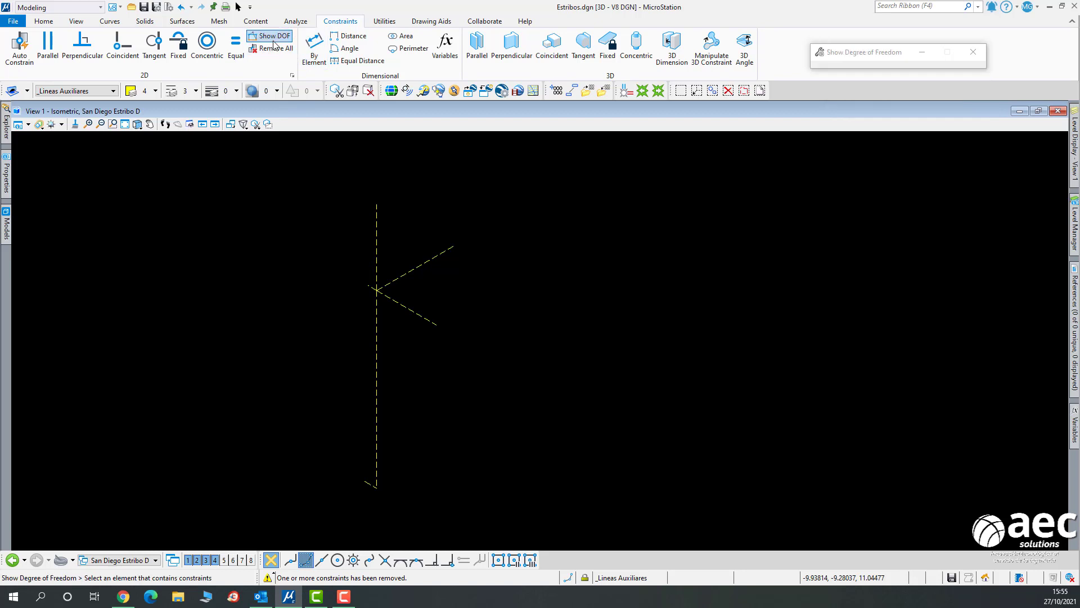
pyautogui.click(376, 349)
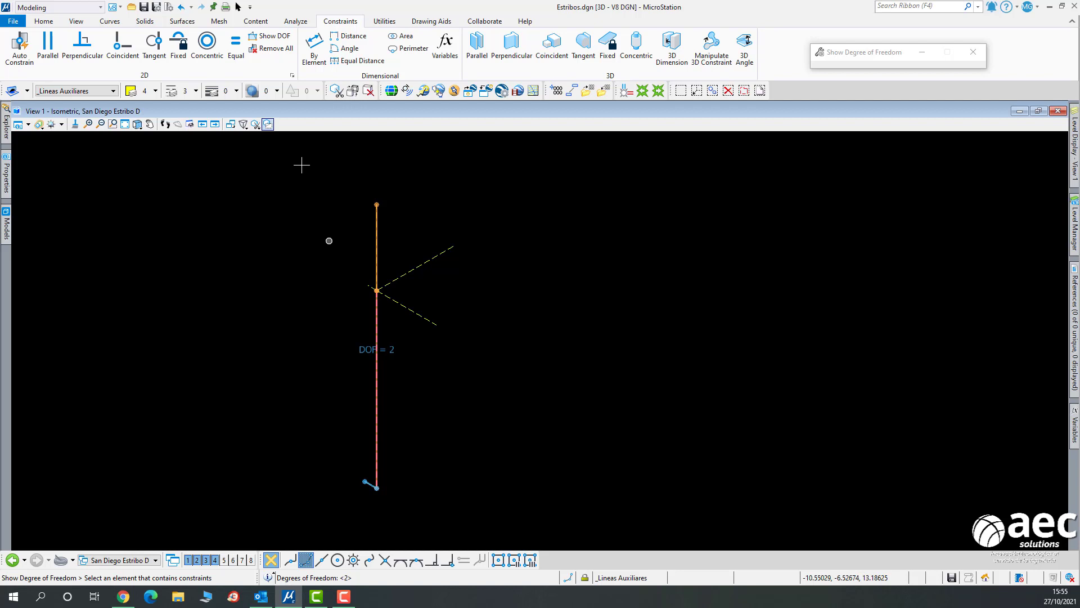
# Select the lower vertical auxiliary line and examine its coincident and fixed constraint markers and the Altura_Estribo distance constraint.
pyautogui.click(238, 7)
pyautogui.click(380, 346)
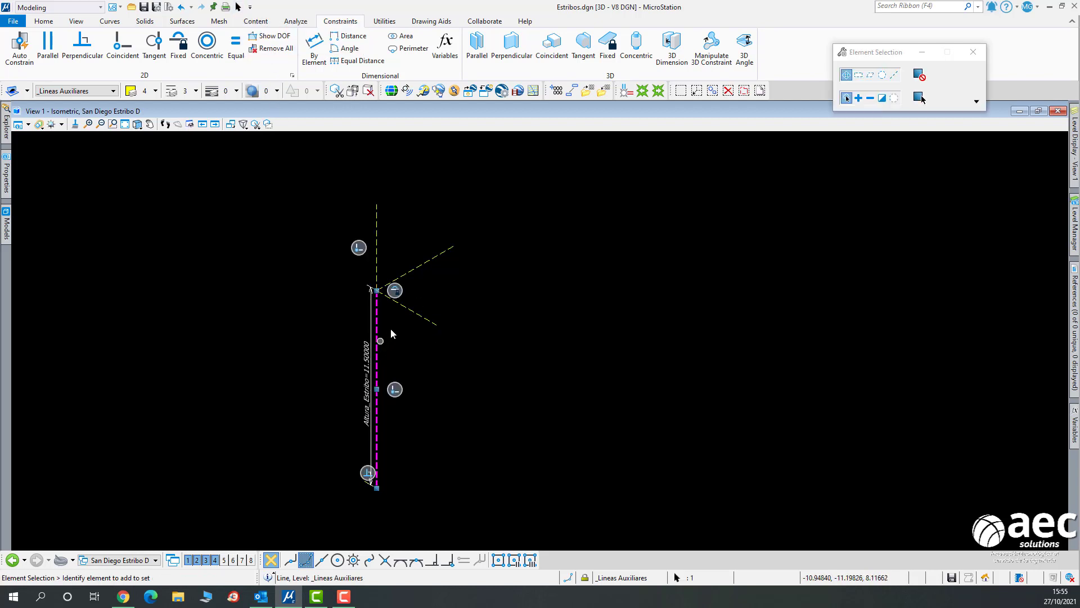
pyautogui.scroll(2, 426, 353)
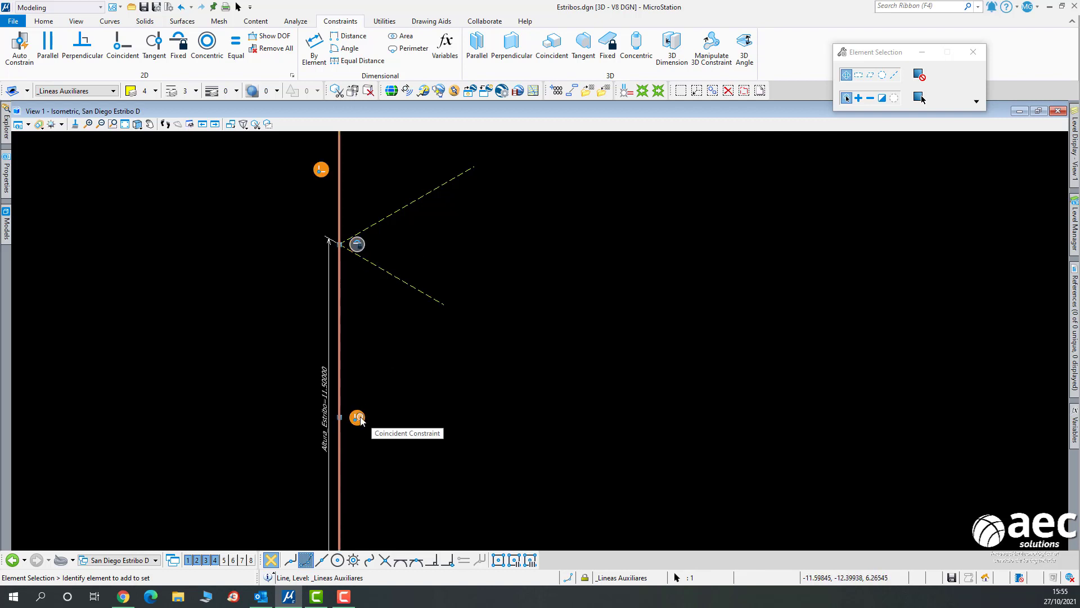
pyautogui.scroll(-3, 404, 414)
pyautogui.scroll(3, 407, 427)
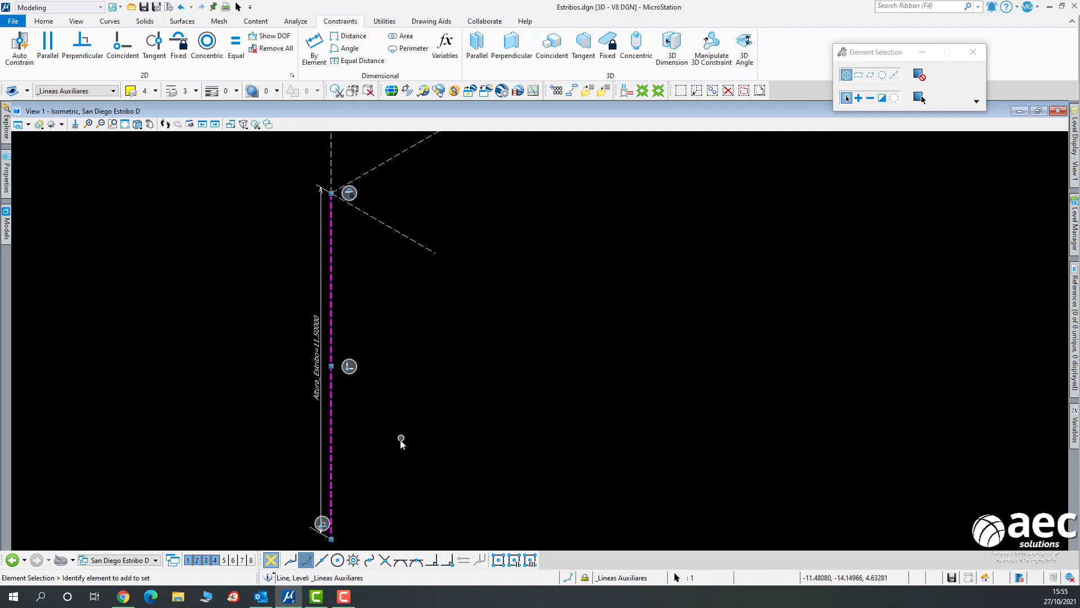
pyautogui.moveTo(381, 458); pyautogui.dragTo(388, 437, button='middle')
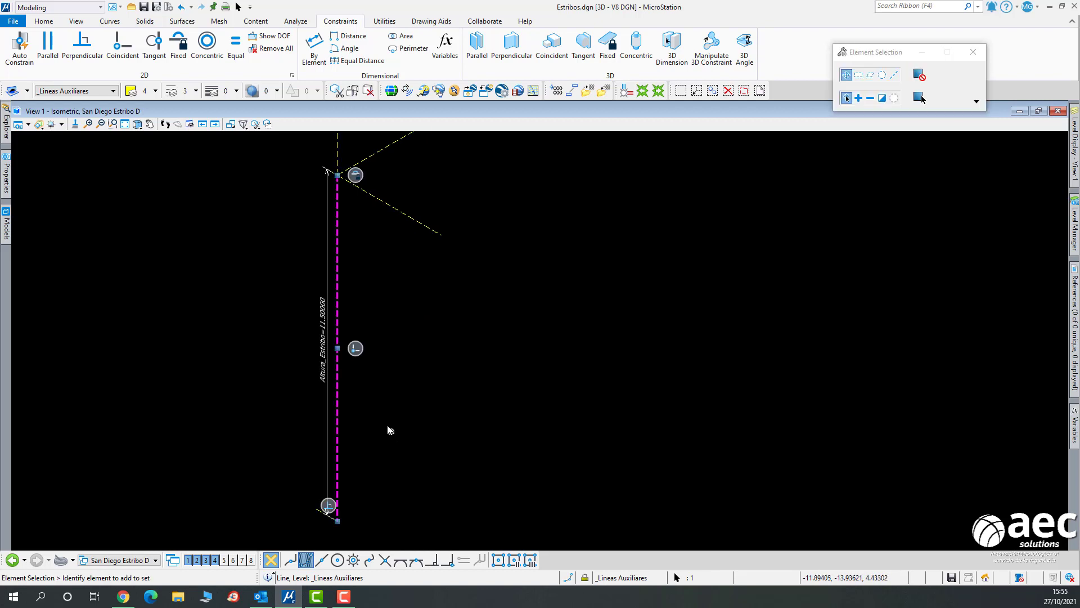
pyautogui.scroll(-4, 386, 376)
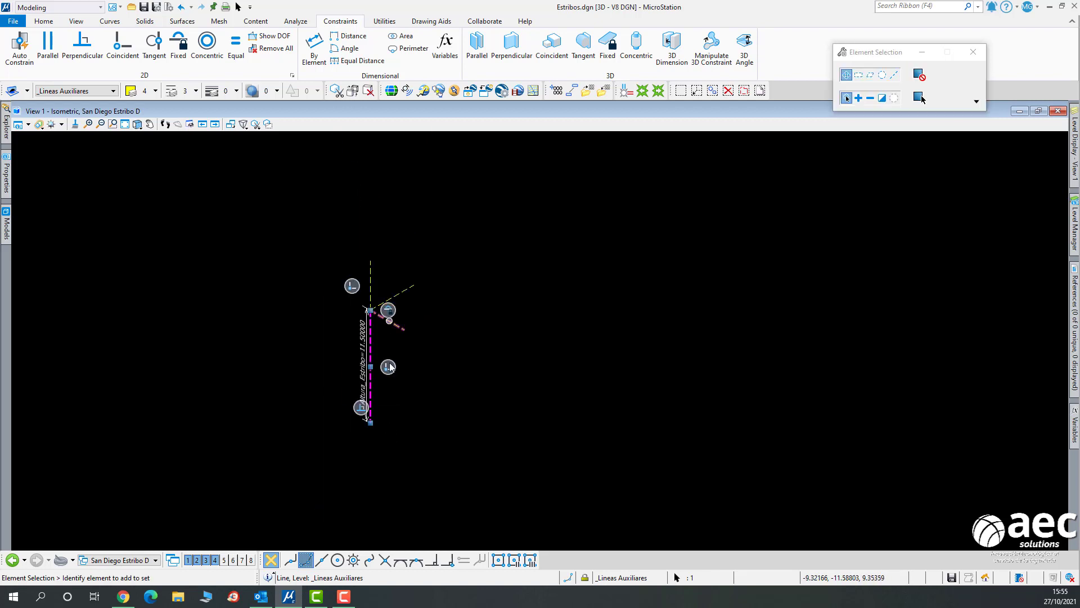
pyautogui.scroll(2, 402, 411)
pyautogui.scroll(2, 402, 409)
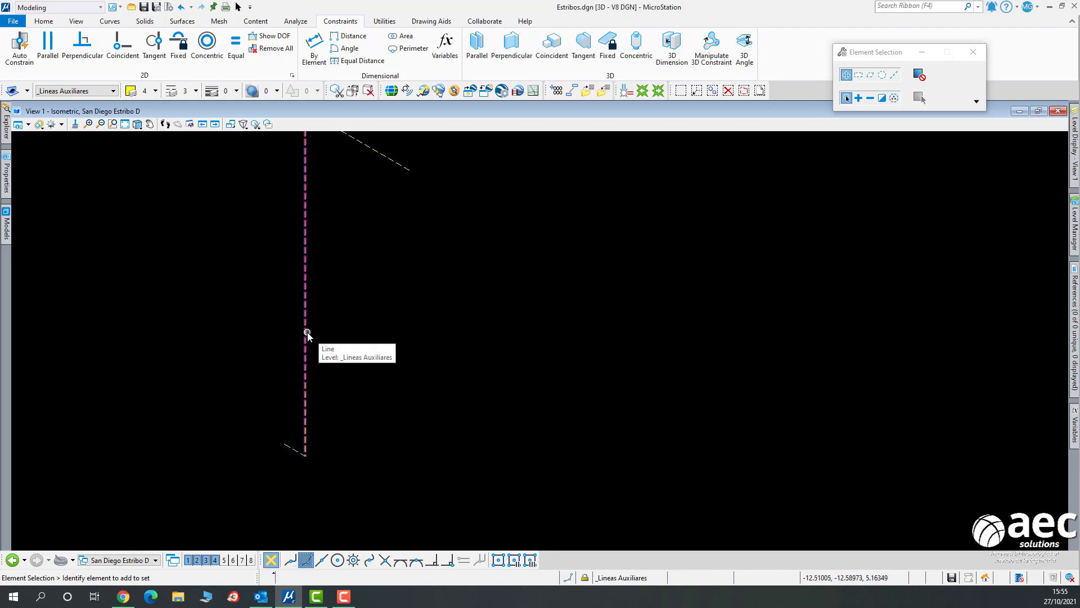
pyautogui.click(306, 315)
pyautogui.click(413, 280)
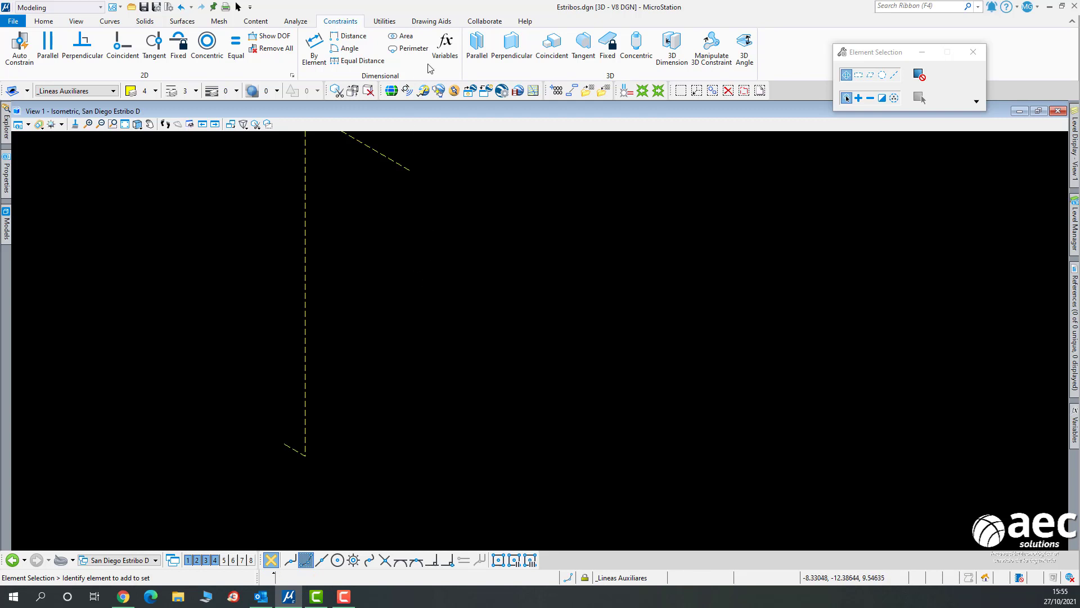
# Open the Variables list, keep it pinned beside the view, and display the values of all Local Variables.
pyautogui.click(449, 48)
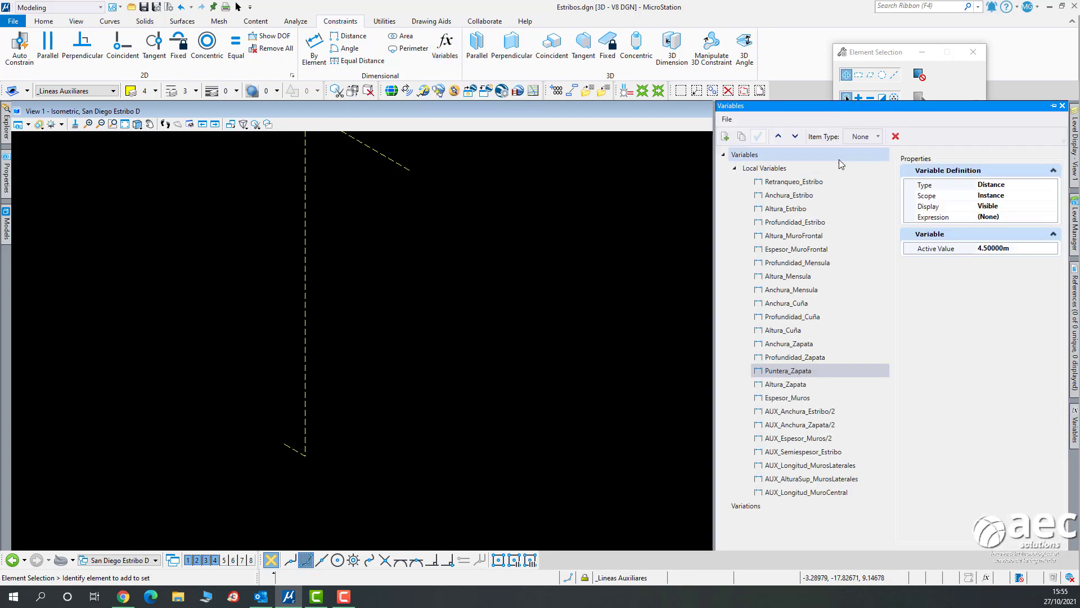
pyautogui.click(1053, 107)
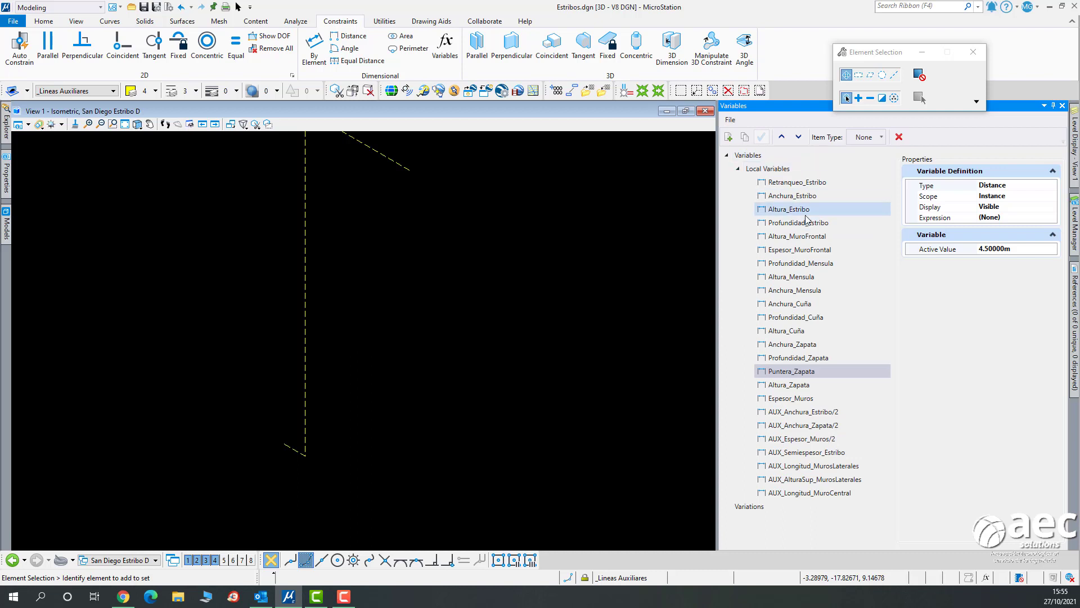
pyautogui.click(763, 170)
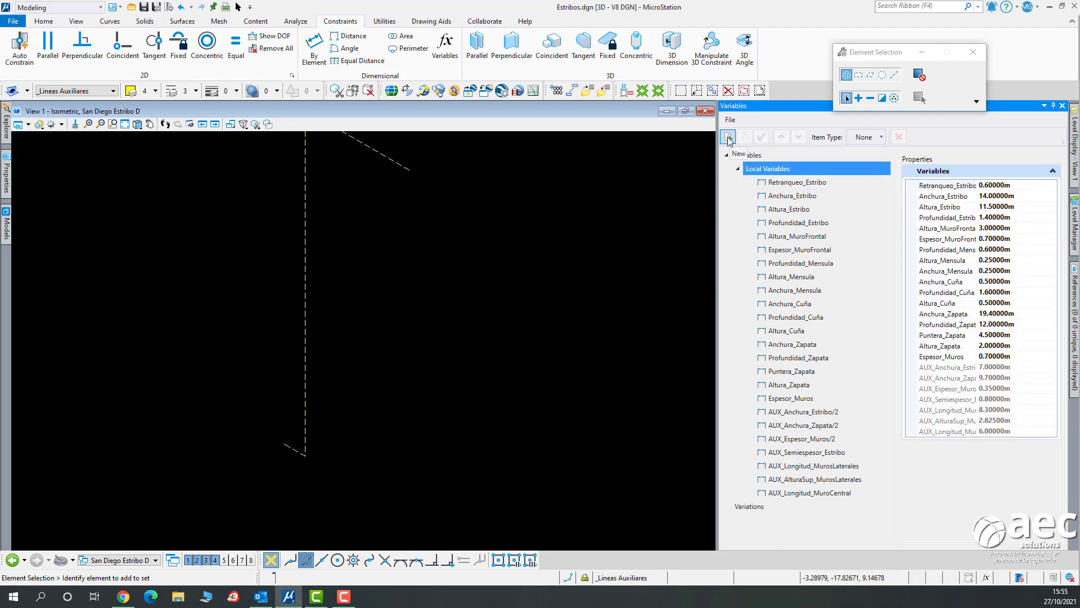
# Review the definition of the Retranqueo_Estribo variable and the available variable types.
pyautogui.click(809, 186)
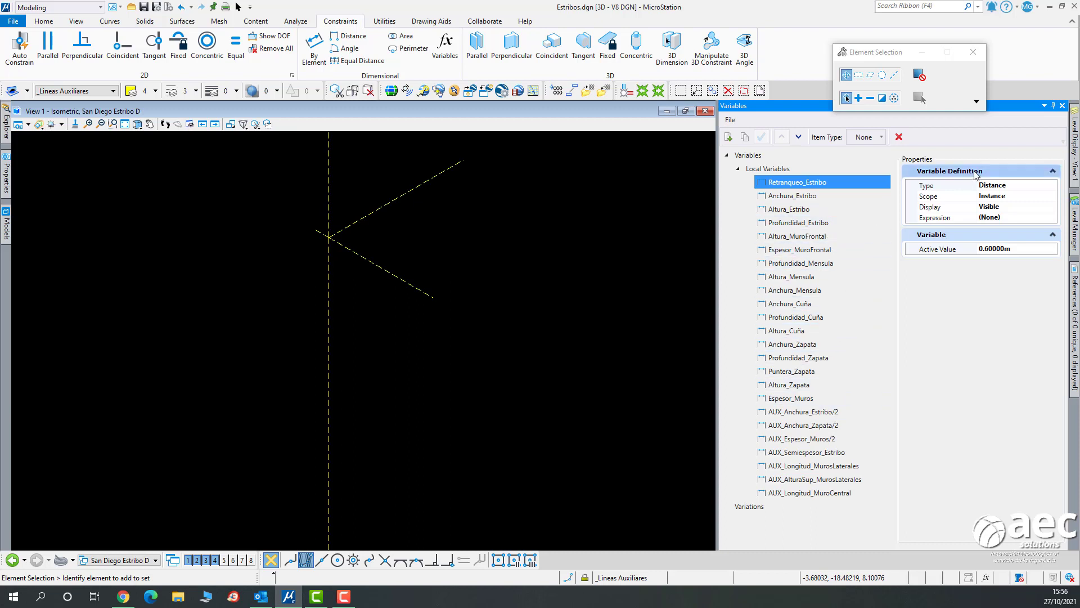
pyautogui.click(1054, 187)
pyautogui.click(1053, 186)
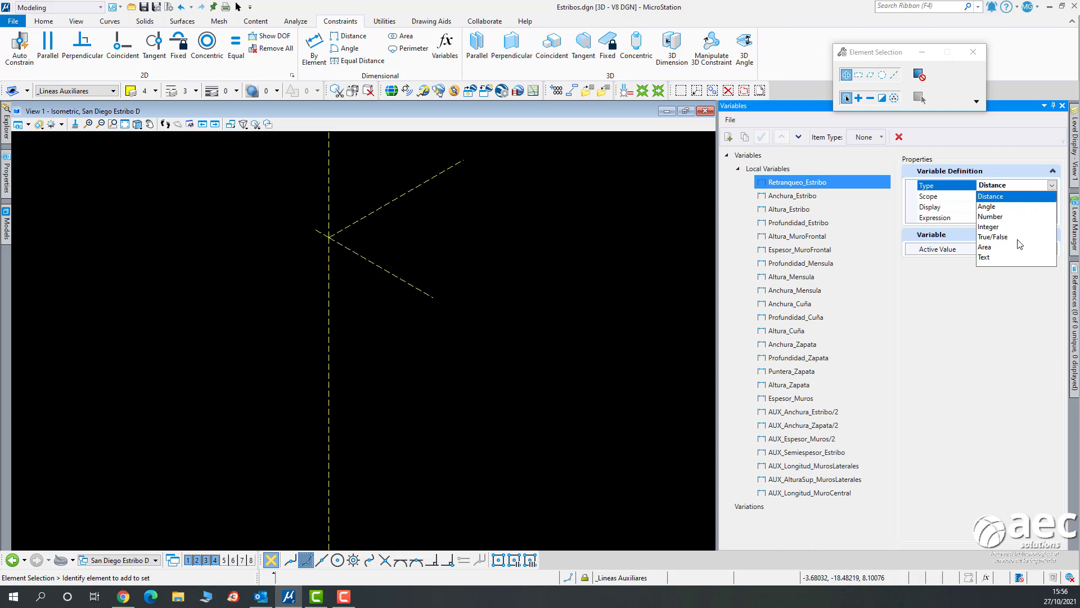
pyautogui.click(1021, 319)
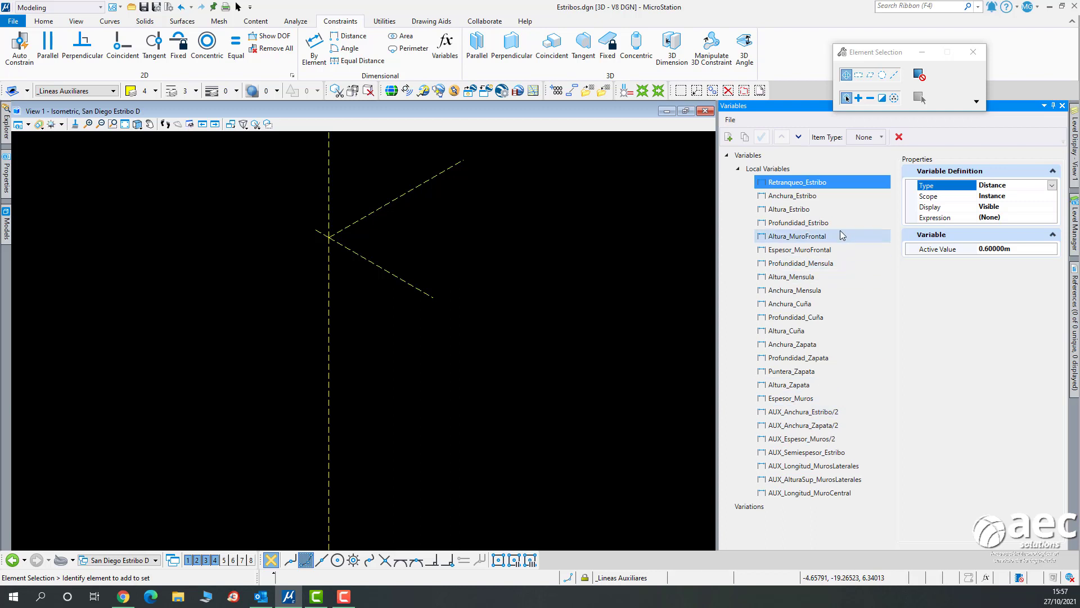
# Review the Anchura_Estribo variable and inspect the AUX_Anchura_Estribo/2 formula in the Expression Builder.
pyautogui.click(808, 195)
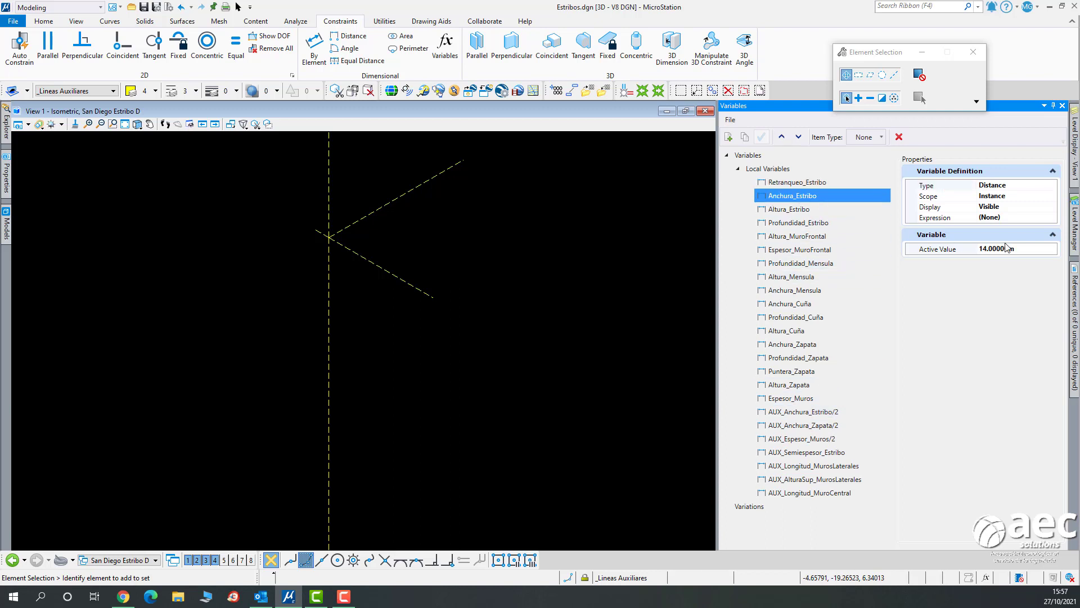
pyautogui.click(826, 414)
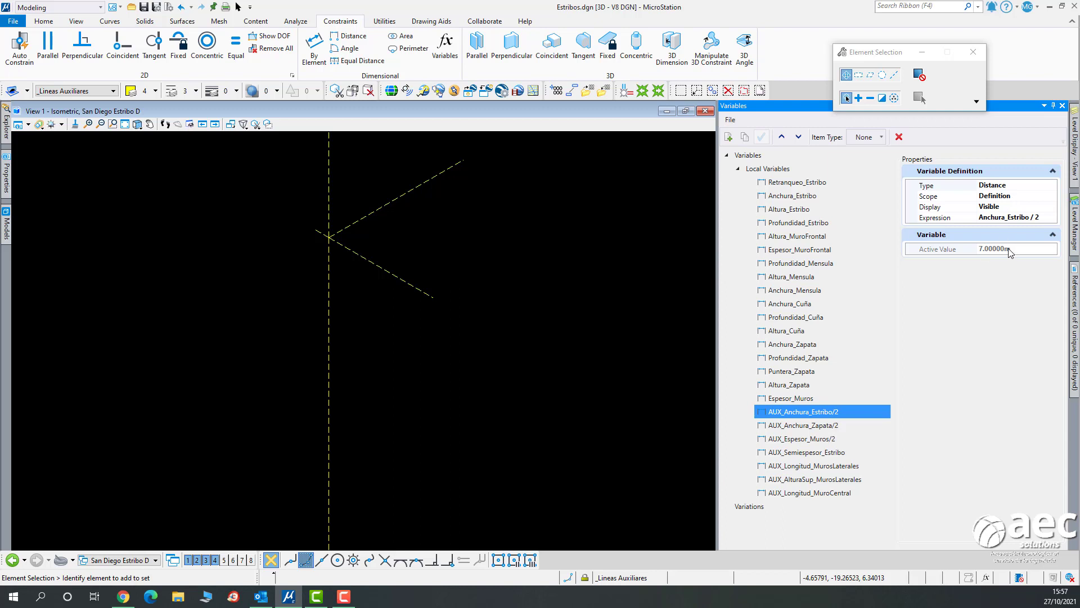
pyautogui.click(1053, 219)
pyautogui.click(1052, 218)
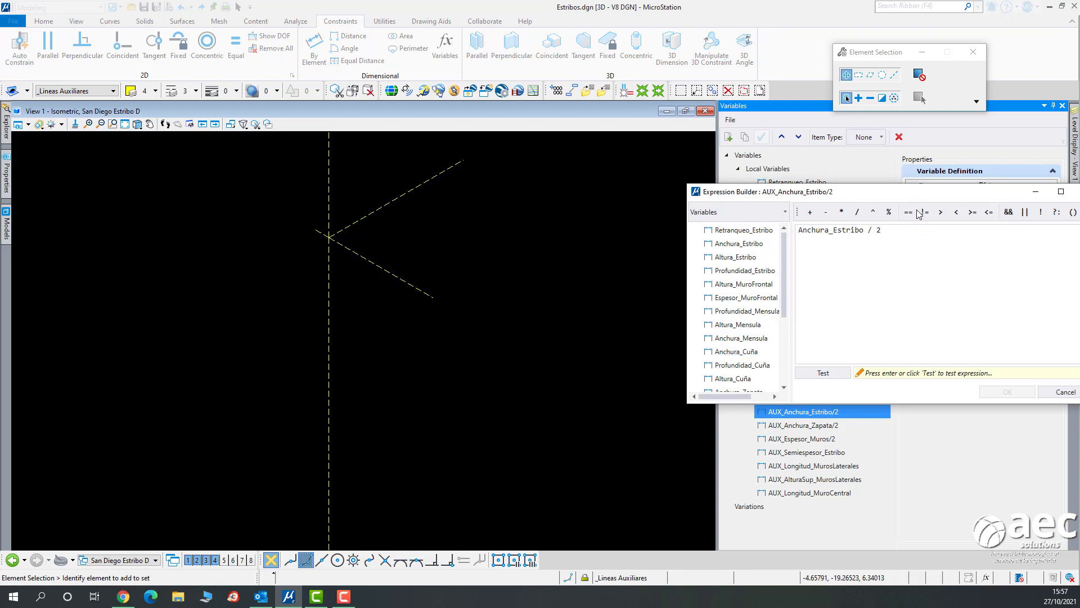
pyautogui.moveTo(960, 201); pyautogui.dragTo(709, 227)
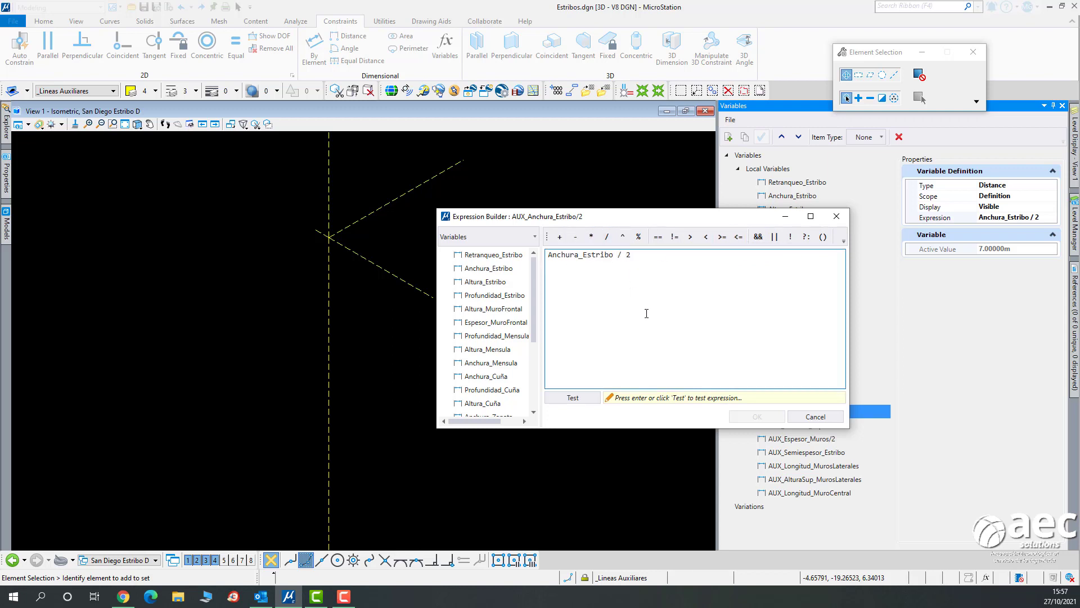
pyautogui.click(837, 217)
# Review the expressions of the auxiliary variables for the footing width, wall thickness, abutment half-thickness, lateral wall length and central wall length.
pyautogui.click(829, 426)
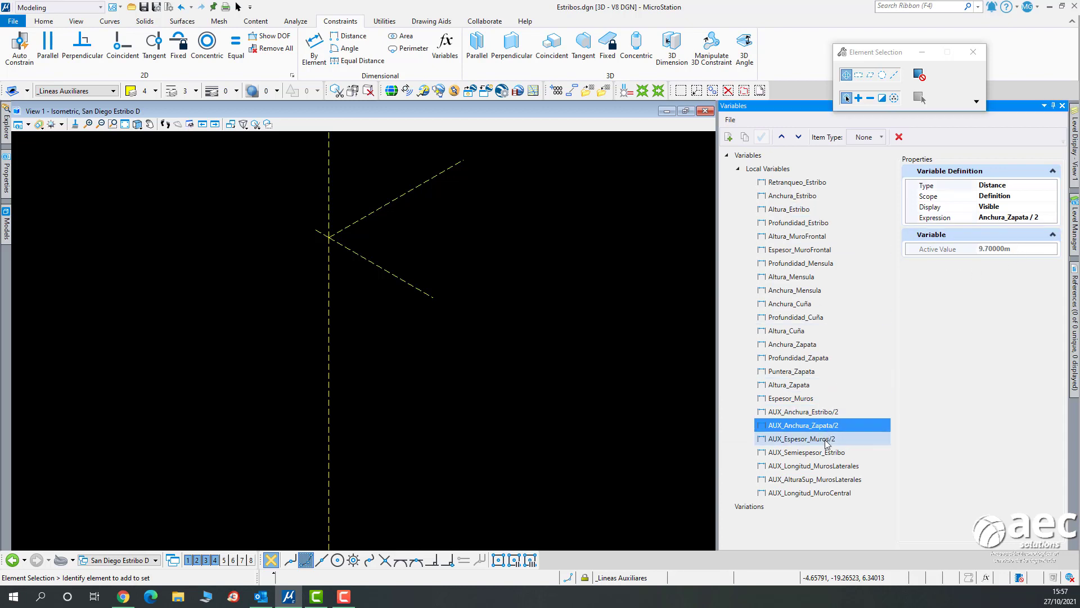
pyautogui.click(828, 439)
pyautogui.click(824, 453)
pyautogui.click(823, 466)
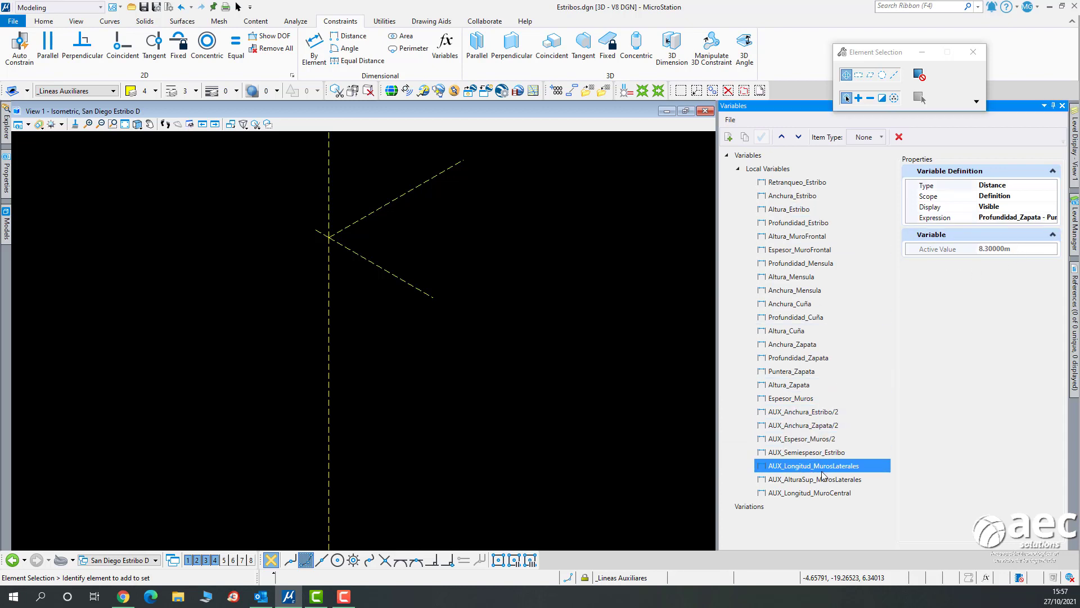
pyautogui.click(822, 493)
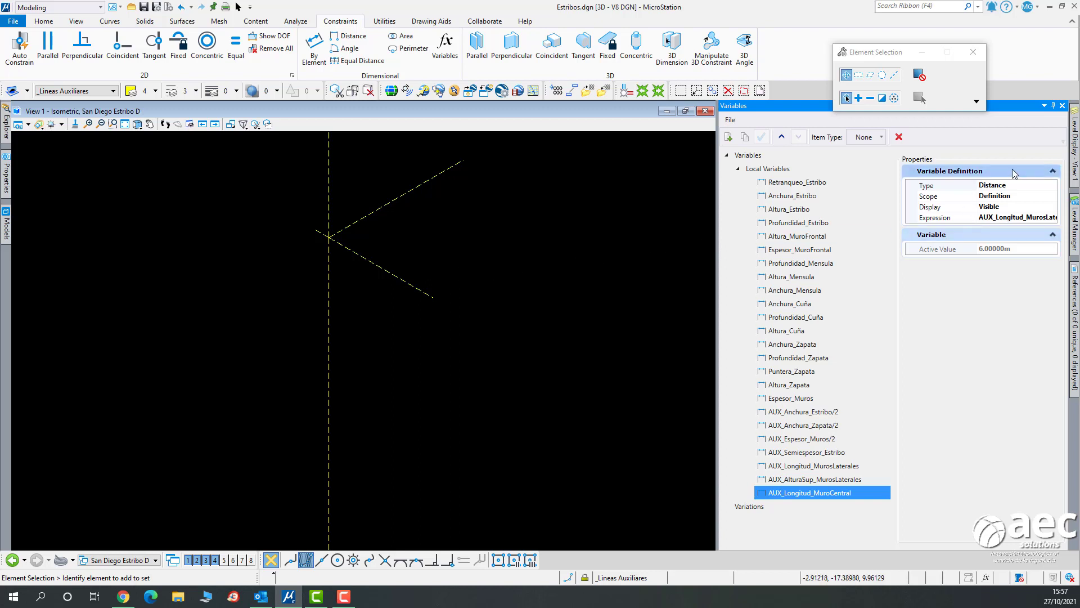
# Turn on the _Cap level in View 1 and select the cap profile shape.
pyautogui.click(1075, 149)
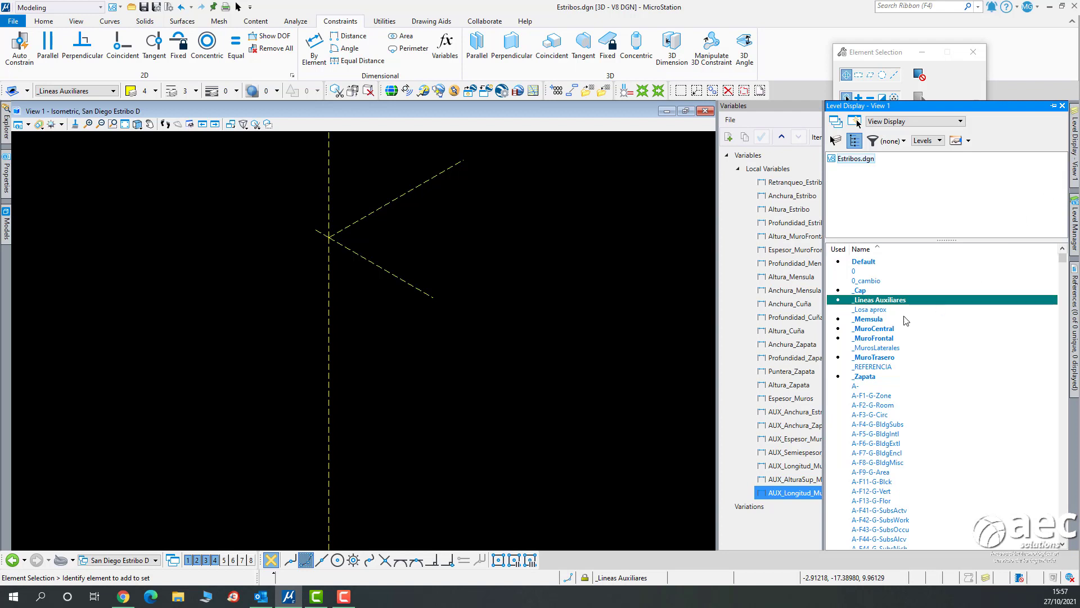
pyautogui.click(869, 291)
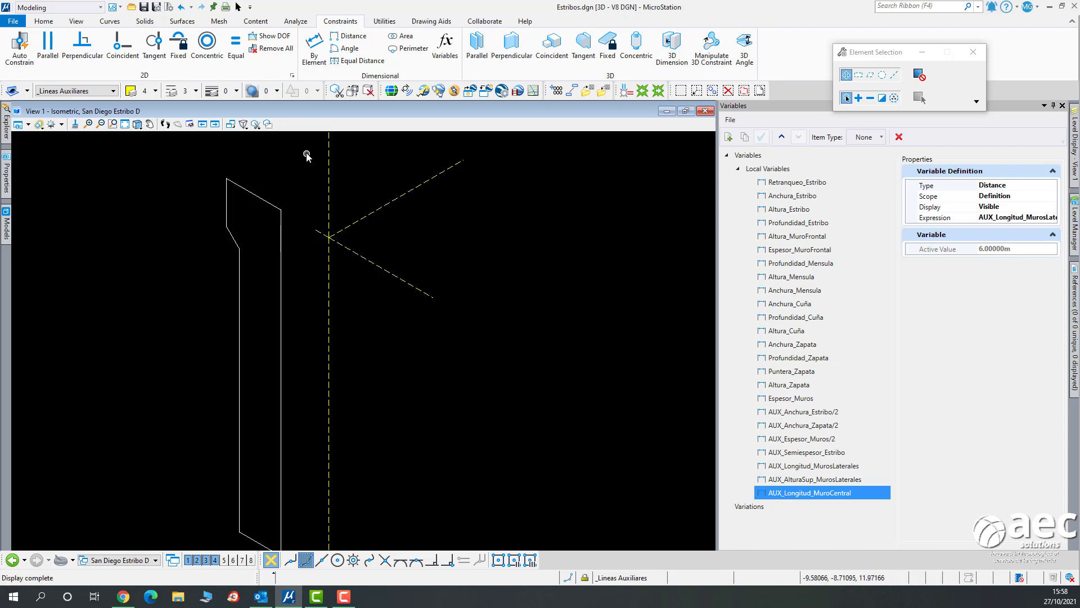
pyautogui.click(281, 239)
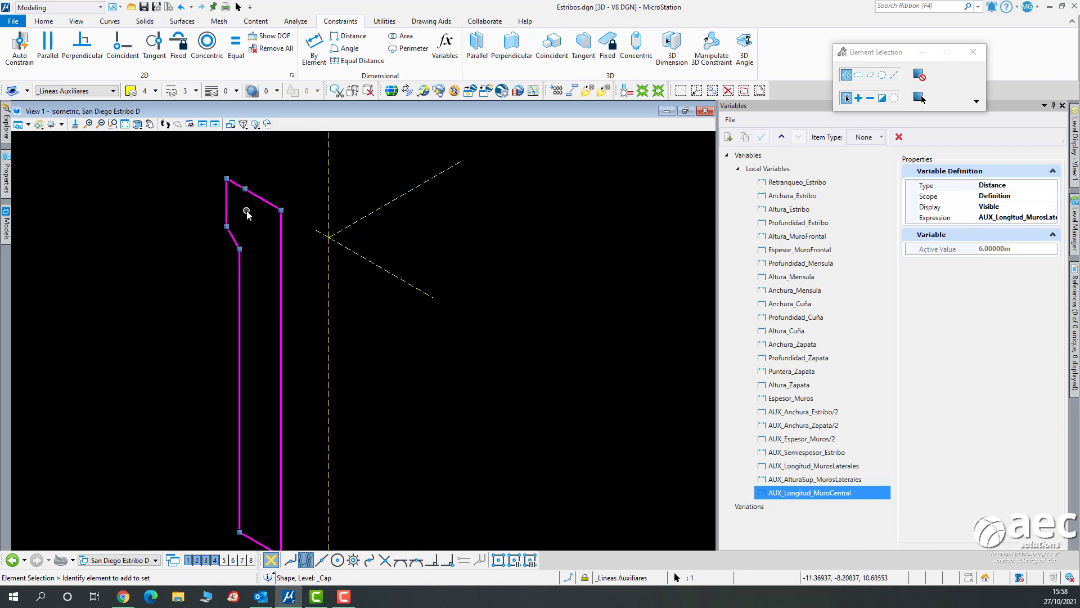
# Apply automatic 2D constraints to the cap profile shape.
pyautogui.click(261, 179)
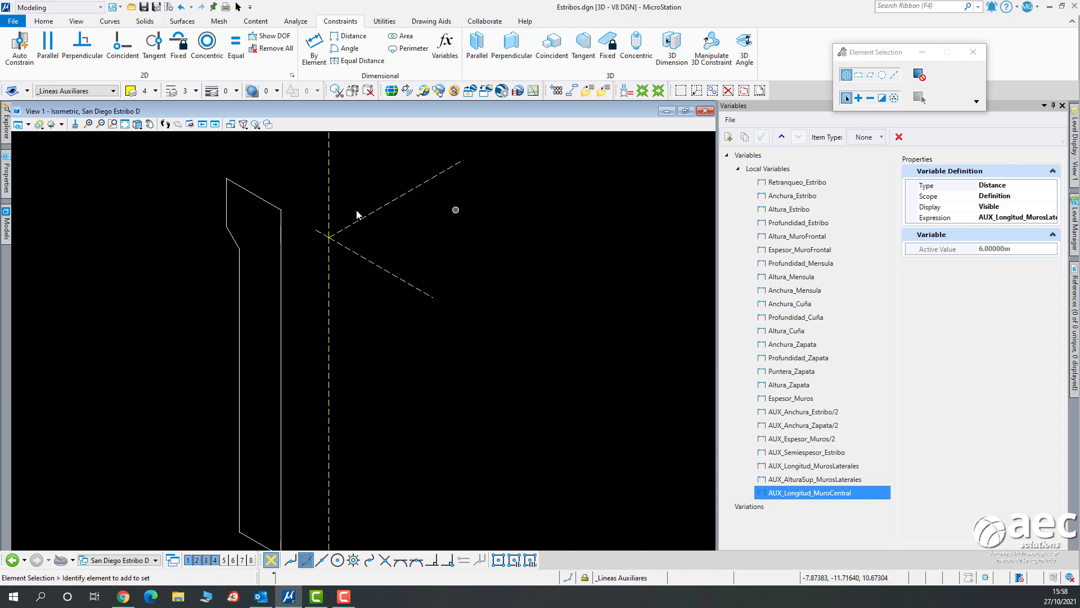
pyautogui.click(20, 48)
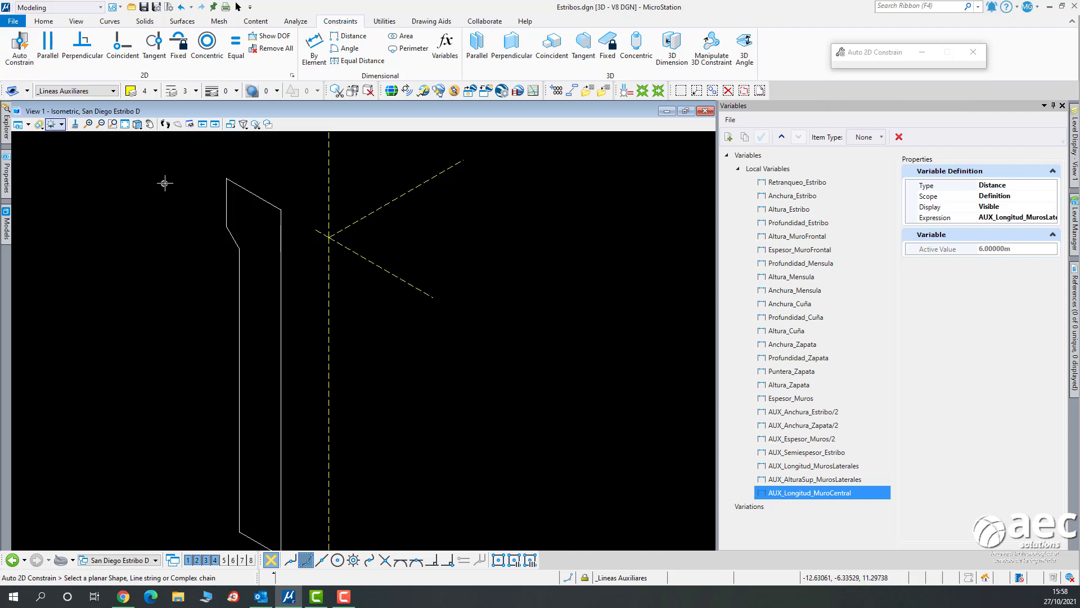
pyautogui.click(254, 194)
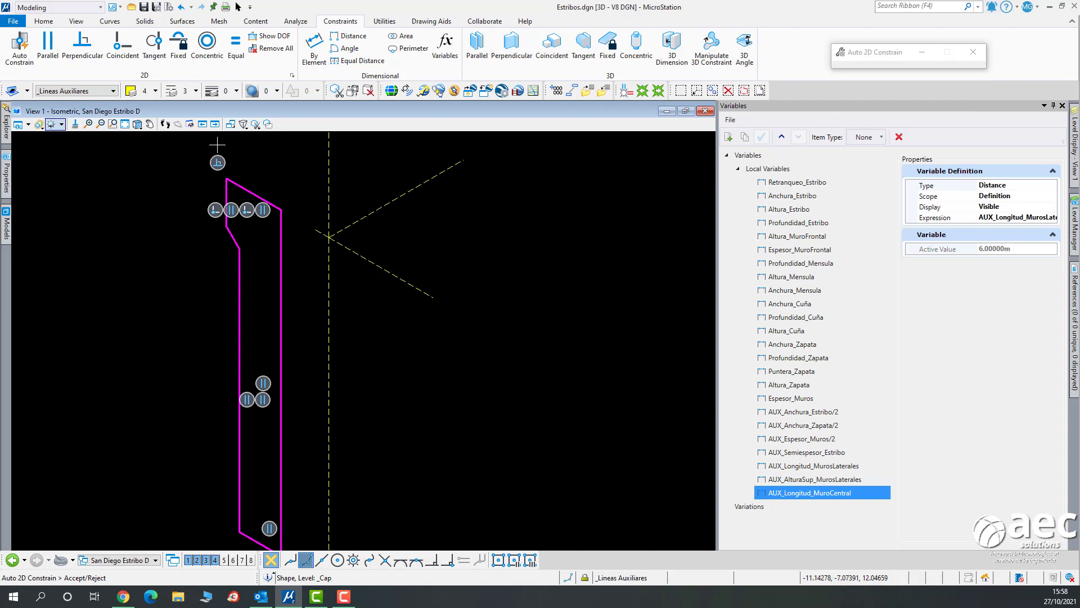
pyautogui.click(153, 199)
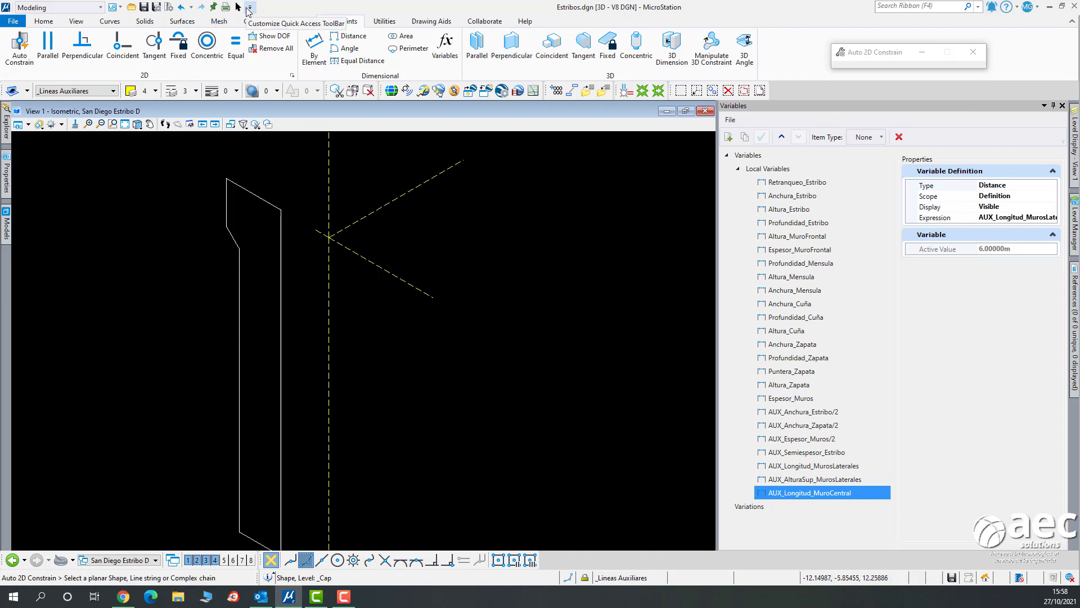
# Select the cap profile and examine the perpendicular, coincident and parallel constraints on its sloping top and bottom edges.
pyautogui.click(237, 8)
pyautogui.click(258, 195)
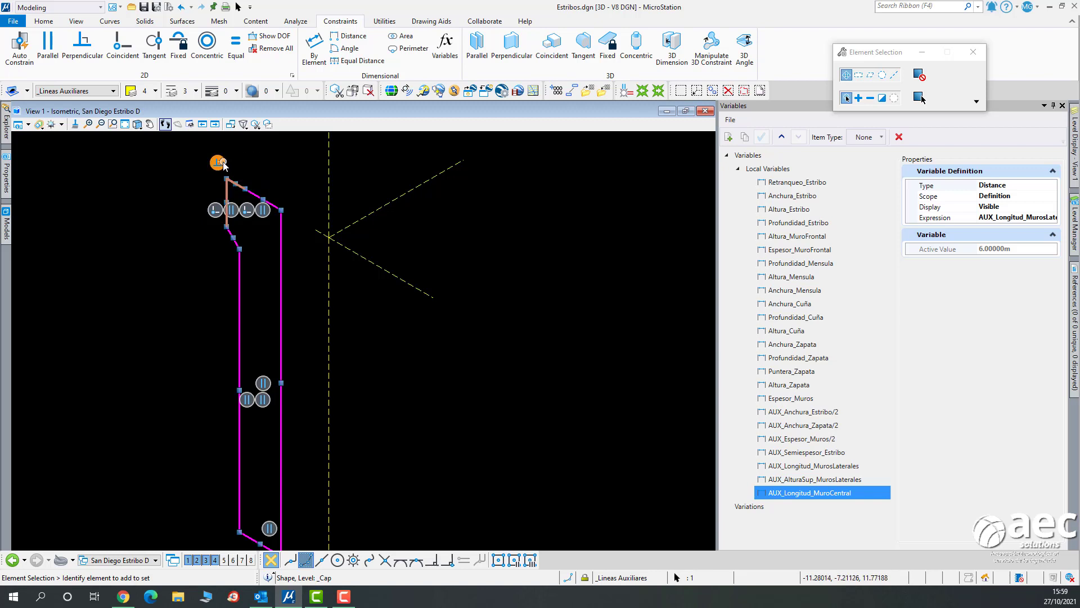
pyautogui.scroll(5, 224, 165)
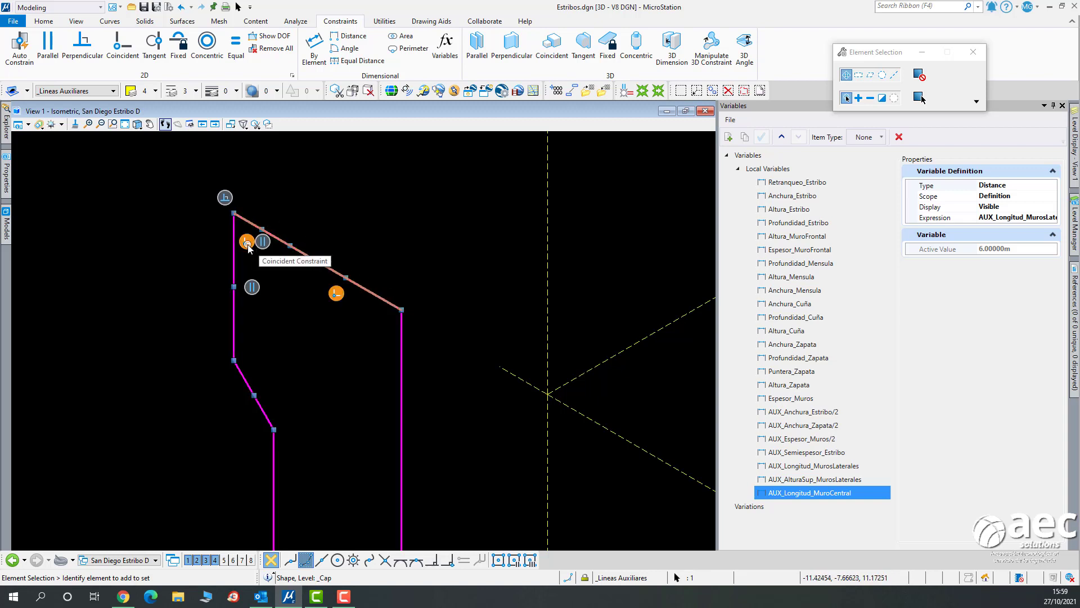
pyautogui.scroll(-2, 263, 248)
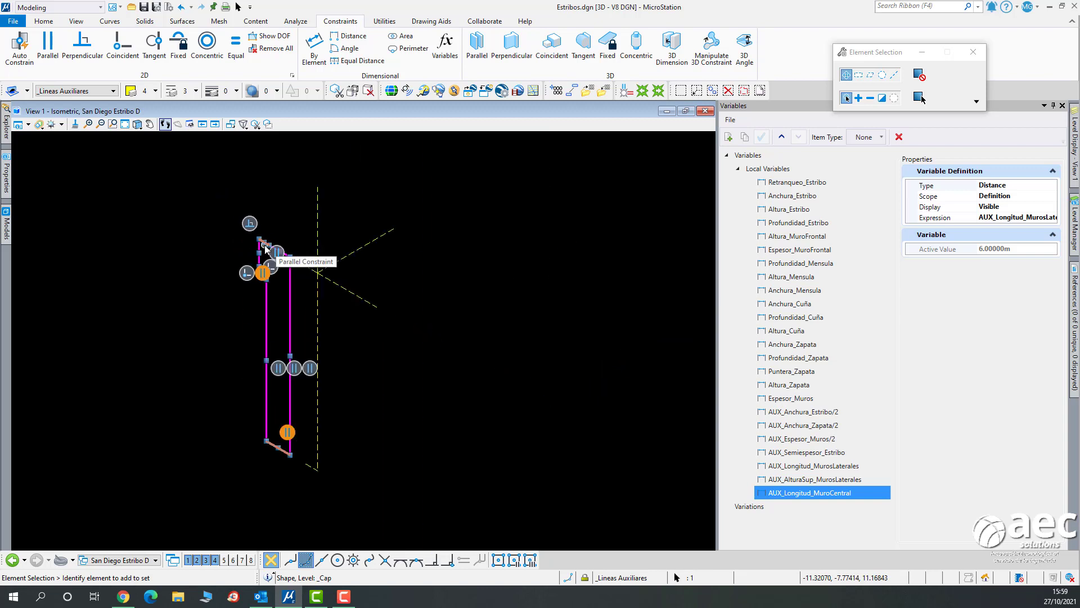
pyautogui.scroll(-3, 266, 247)
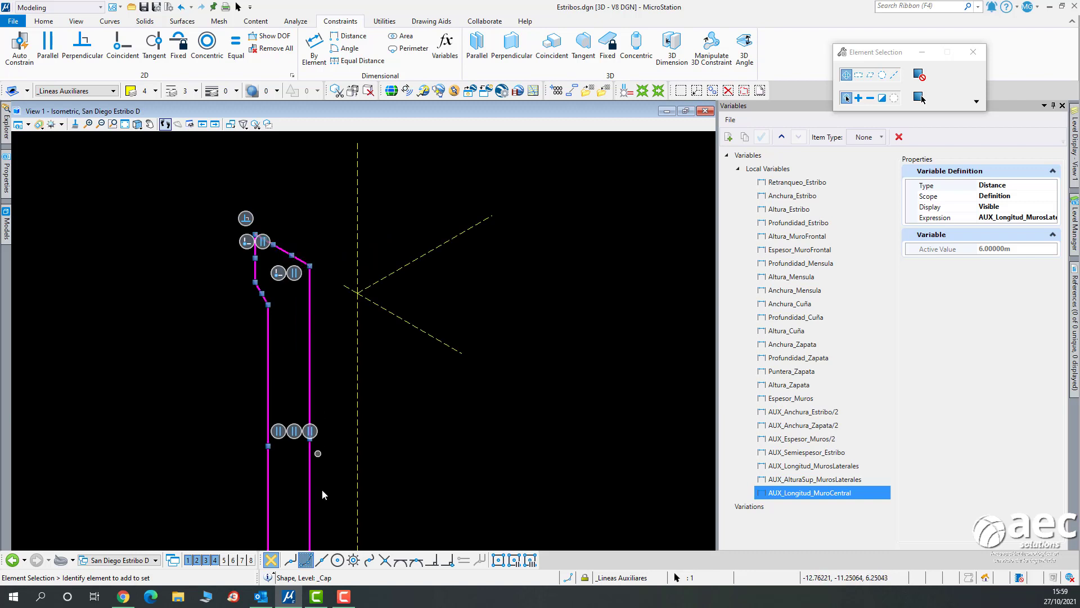
pyautogui.scroll(-2, 265, 245)
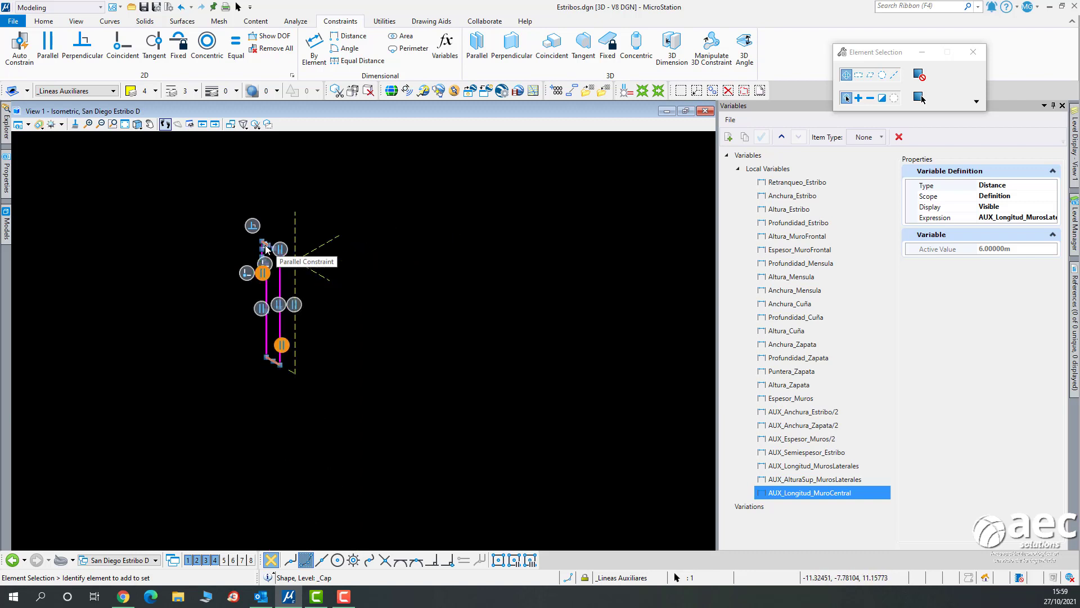
pyautogui.scroll(3, 265, 245)
pyautogui.scroll(-6, 266, 241)
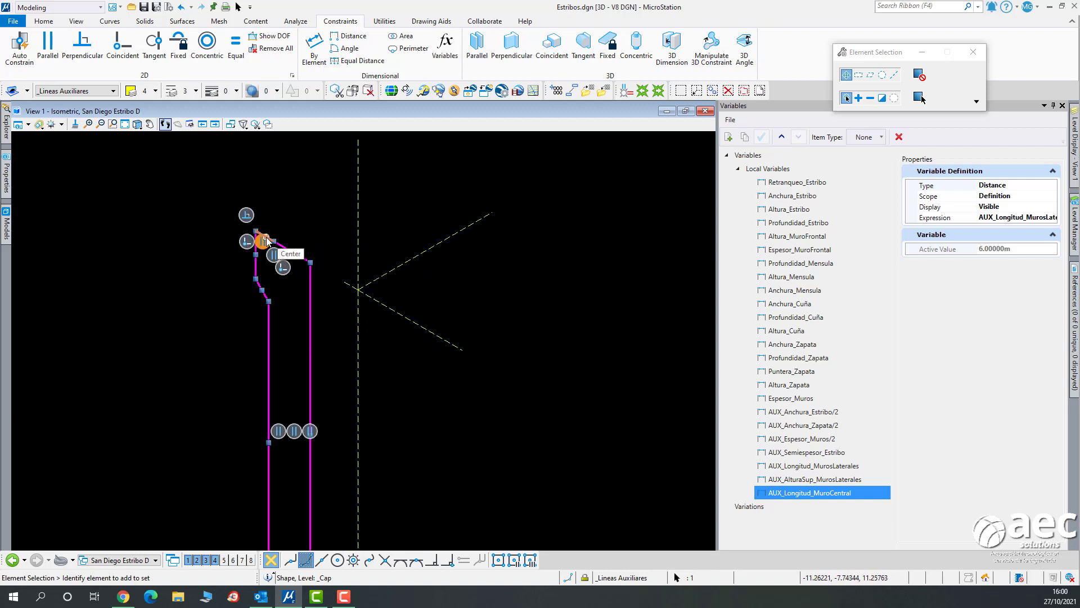
pyautogui.scroll(7, 285, 326)
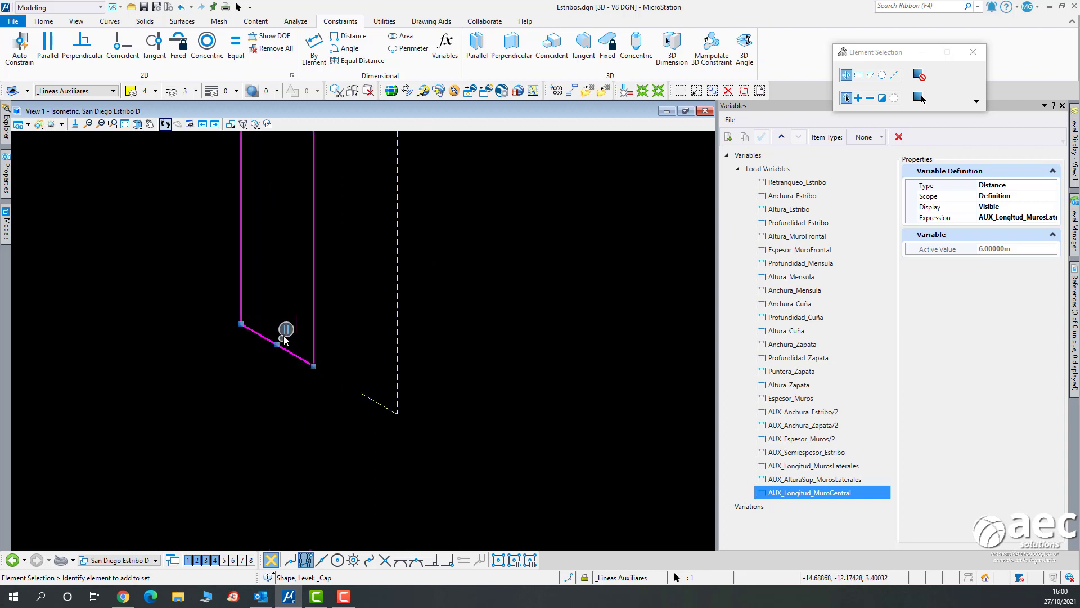
pyautogui.scroll(-7, 289, 320)
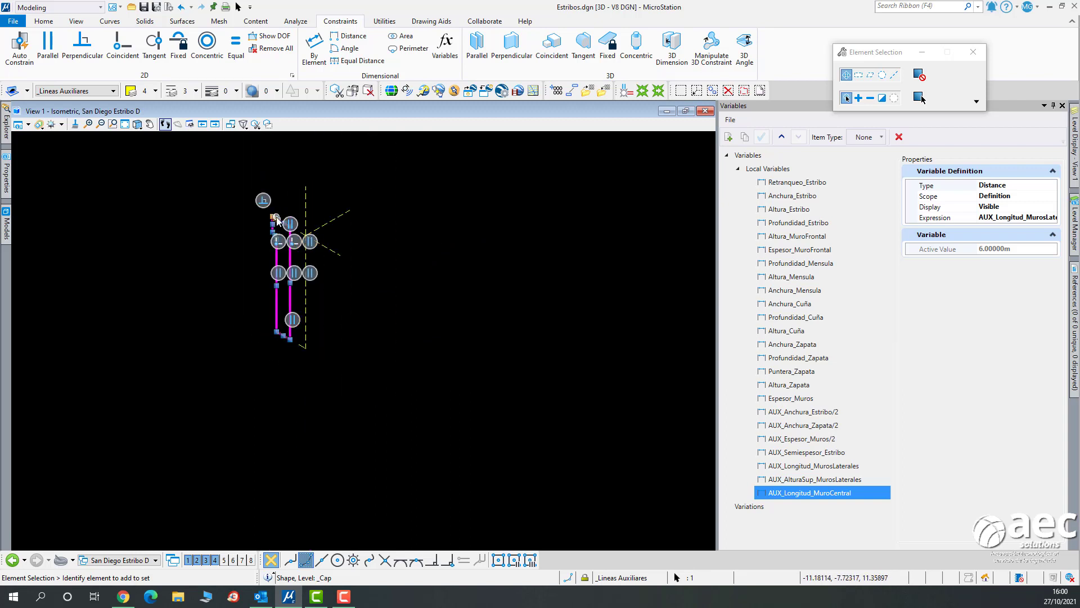
pyautogui.scroll(3, 284, 241)
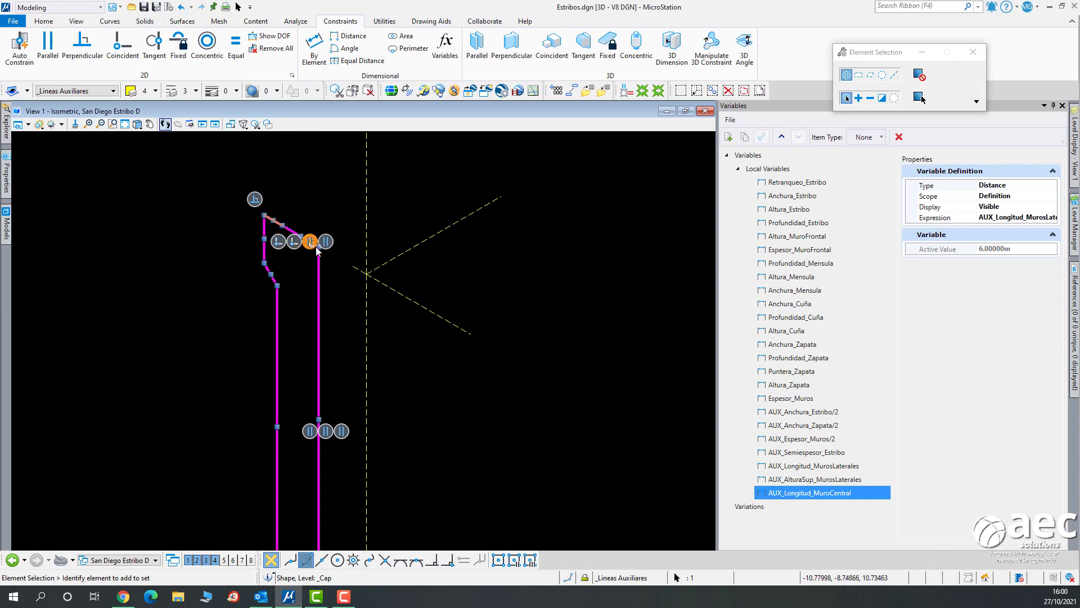
# Examine the parallel constraints between the cap profile's long vertical sides and test how its upper corner moves.
pyautogui.scroll(3, 286, 231)
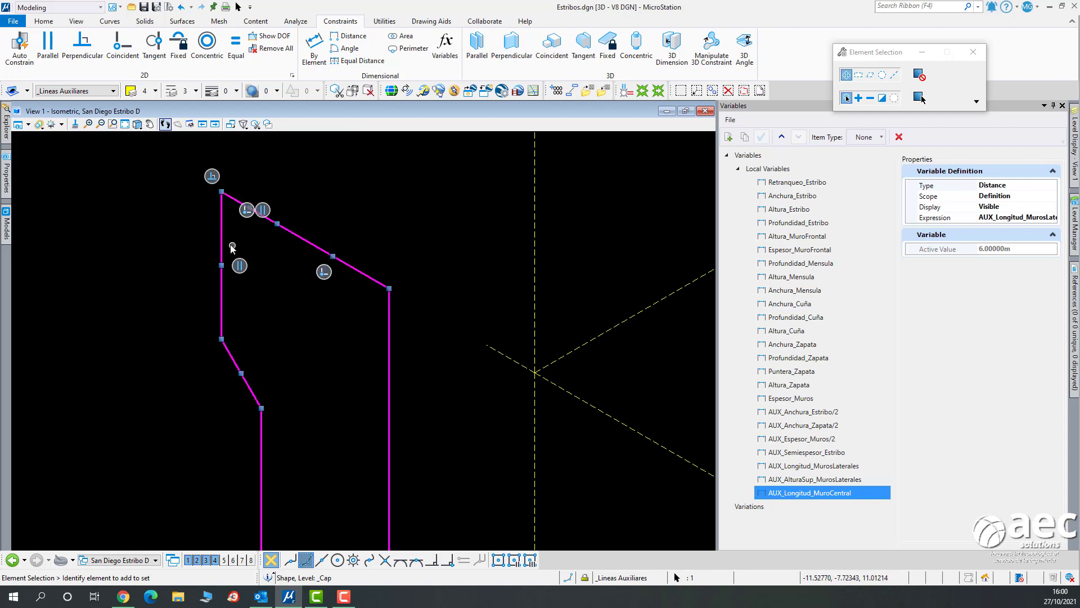
pyautogui.scroll(-5, 366, 242)
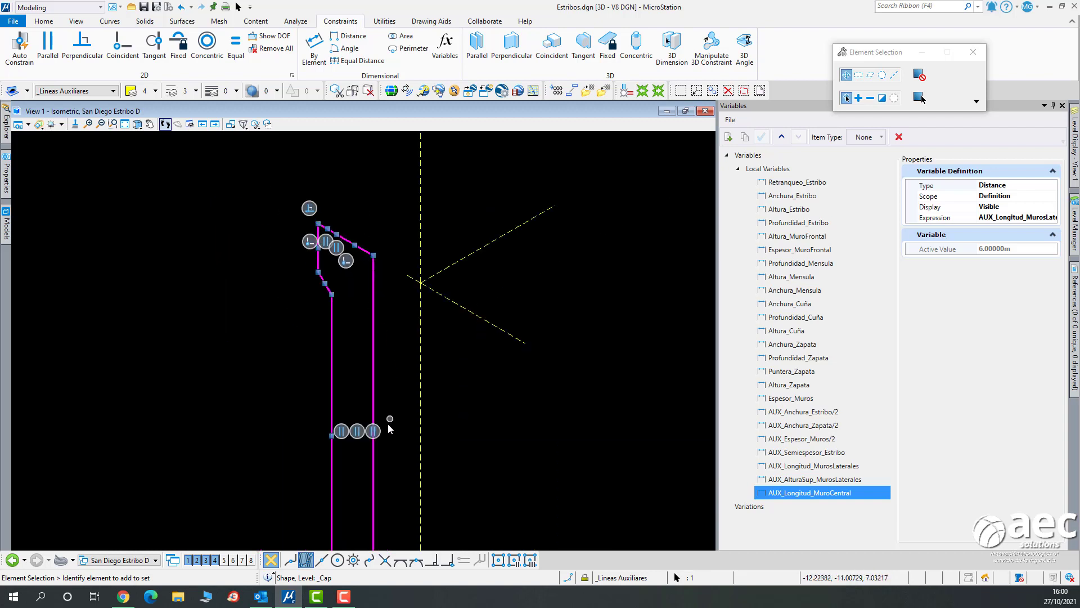
pyautogui.scroll(2, 378, 434)
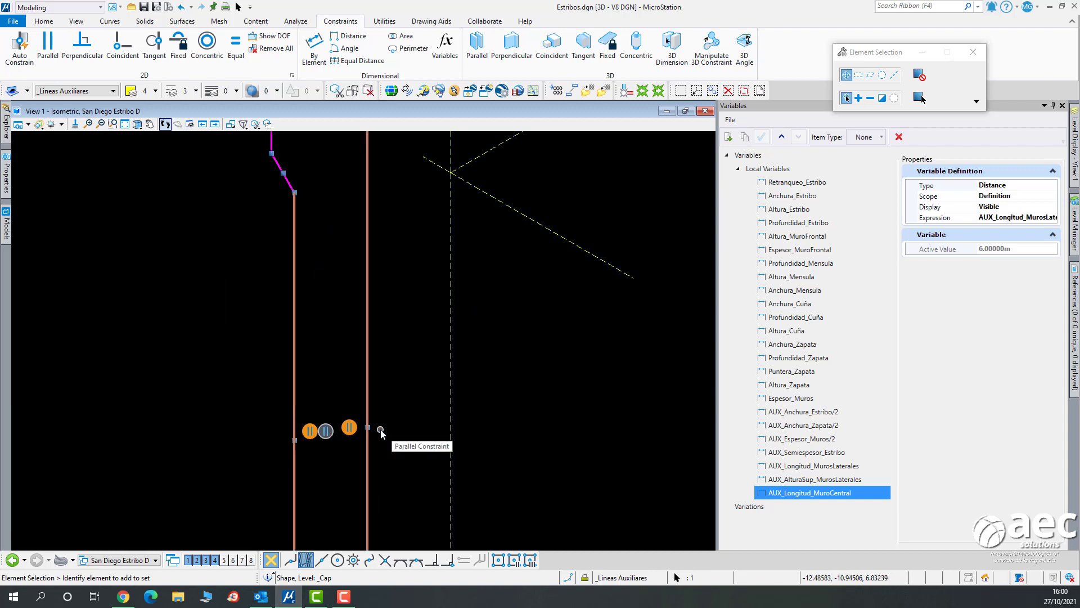
pyautogui.scroll(-2, 356, 428)
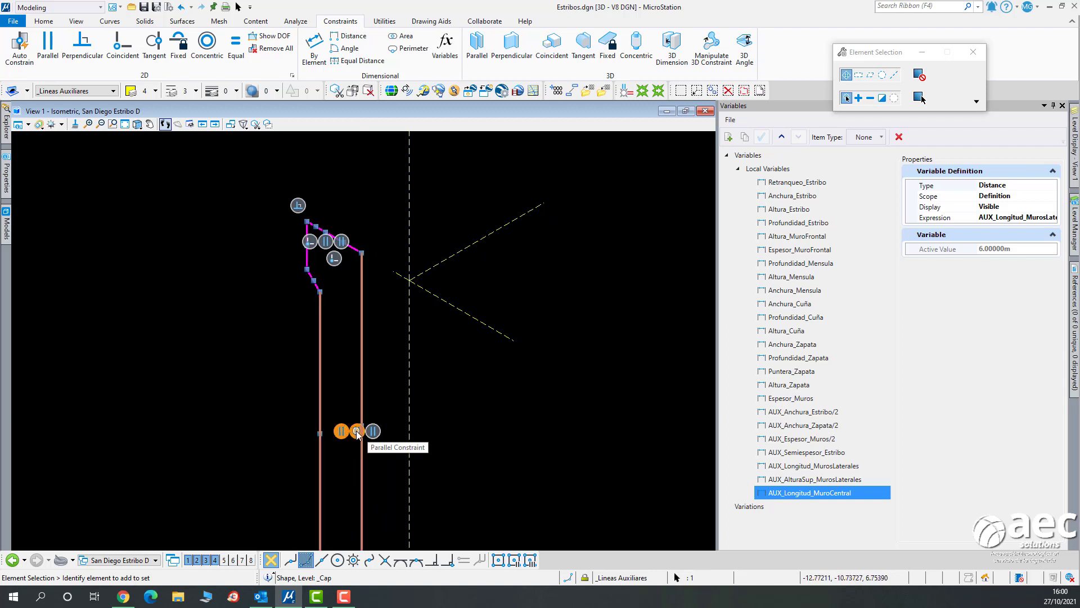
pyautogui.scroll(-3, 342, 432)
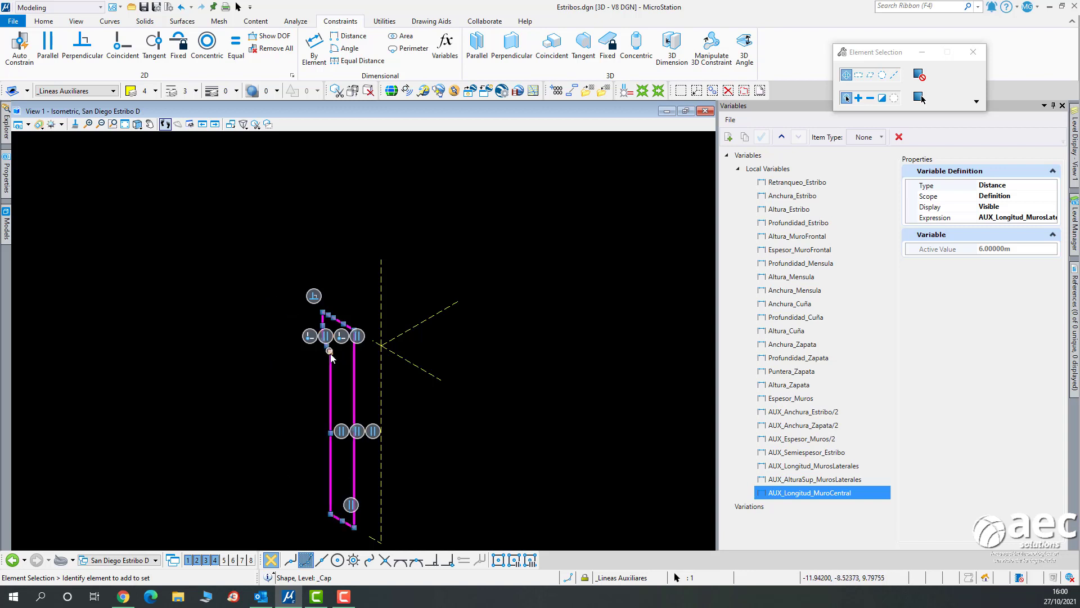
pyautogui.scroll(3, 327, 298)
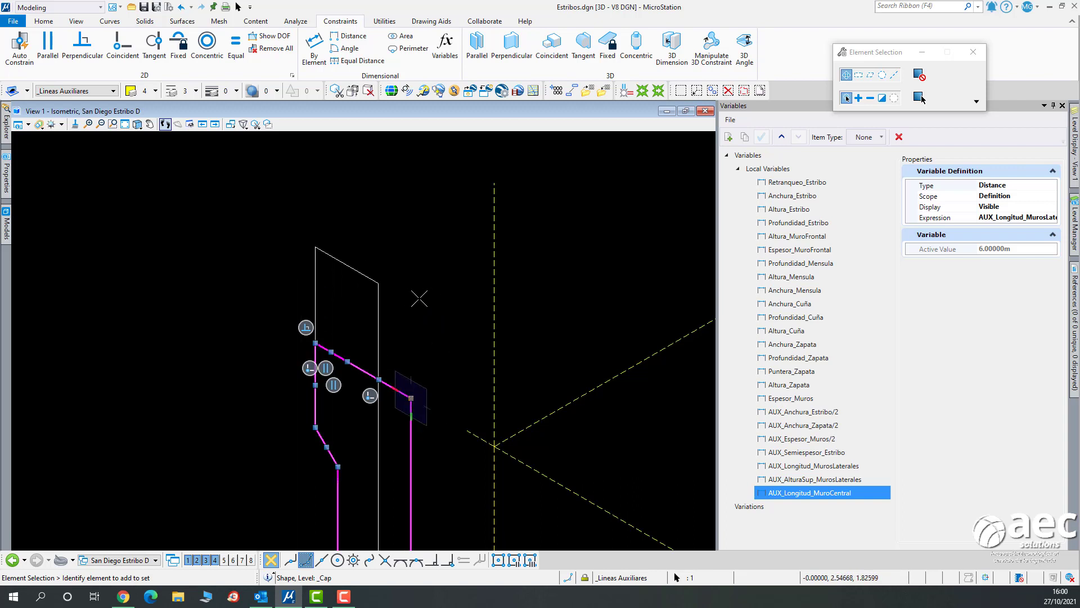
pyautogui.scroll(-4, 420, 299)
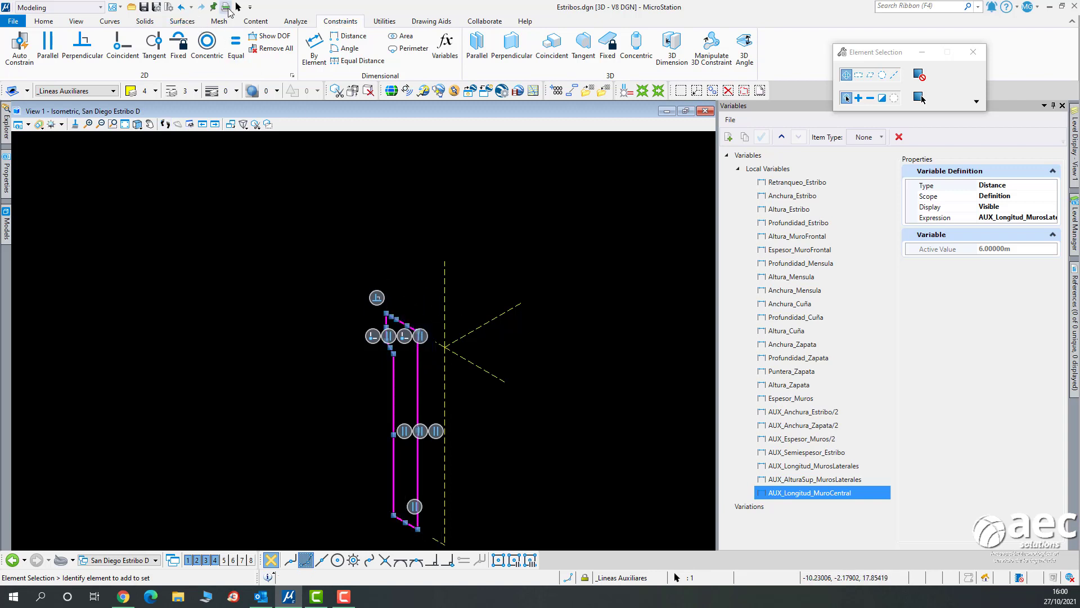
# Deselect the cap profile and check its degrees of freedom.
pyautogui.scroll(2, 414, 315)
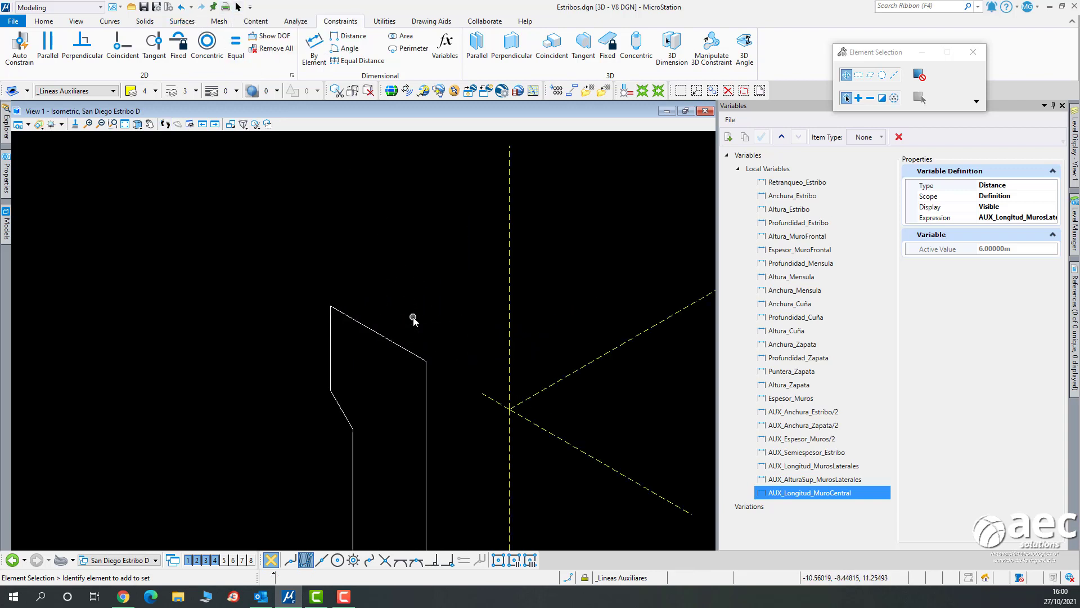
pyautogui.moveTo(409, 304); pyautogui.dragTo(337, 280, button='middle')
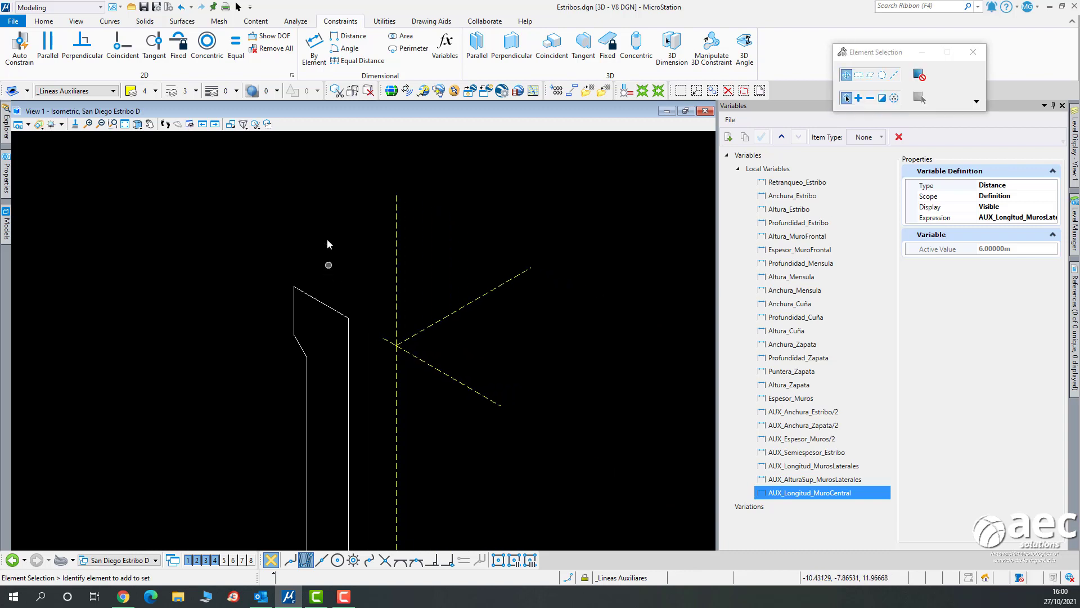
pyautogui.click(269, 36)
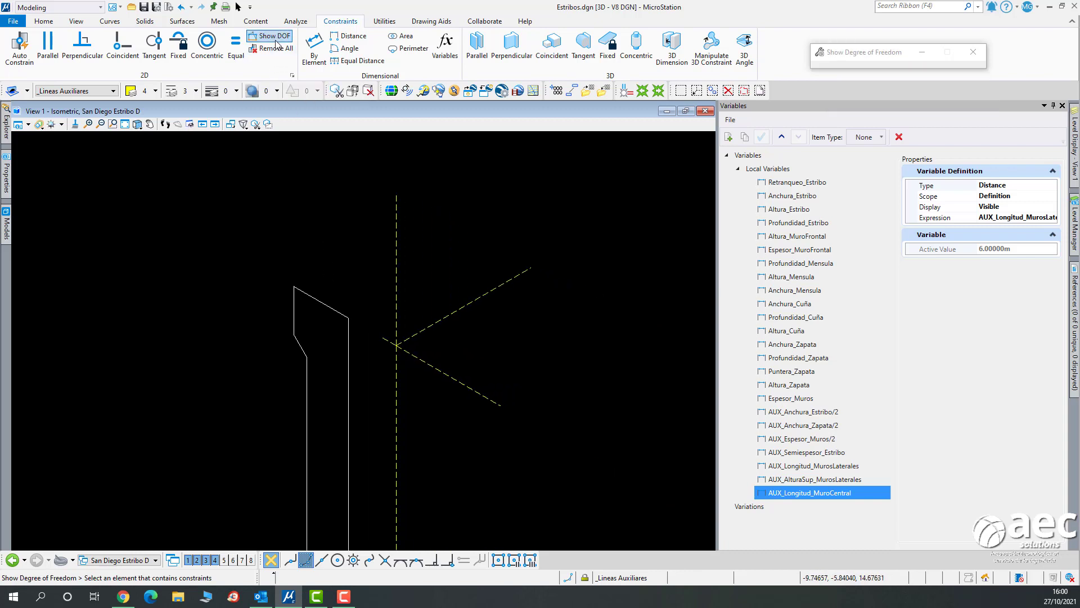
pyautogui.click(325, 304)
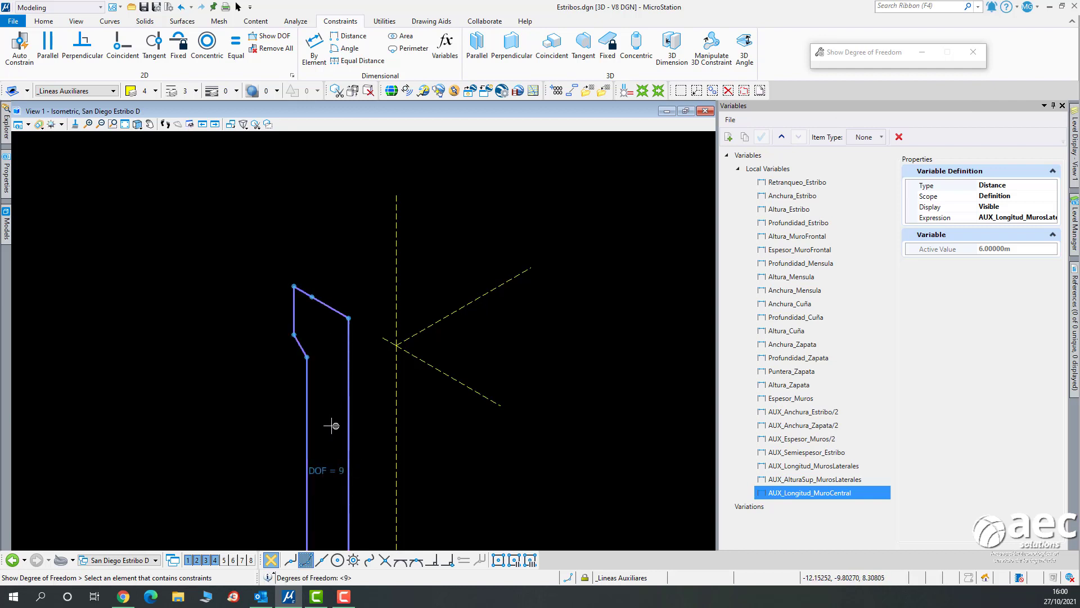
pyautogui.click(238, 7)
# Add a true-aligned element dimension constraint to the first segment of the cap profile's top edge, driven by the Espesor_MuroFrontal variable.
pyautogui.scroll(-2, 326, 222)
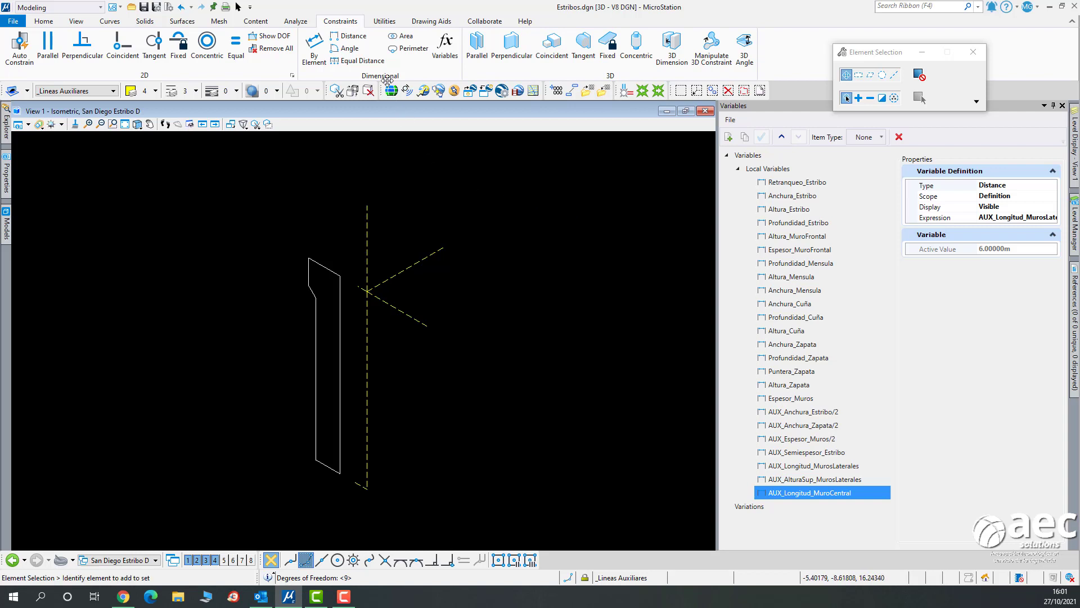
pyautogui.click(314, 48)
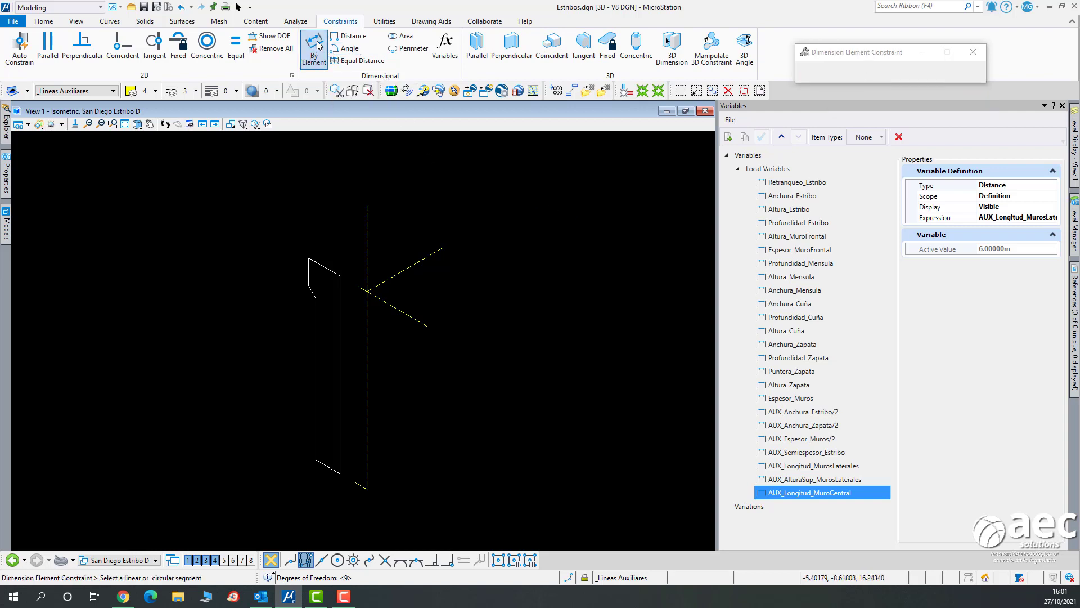
pyautogui.scroll(5, 307, 225)
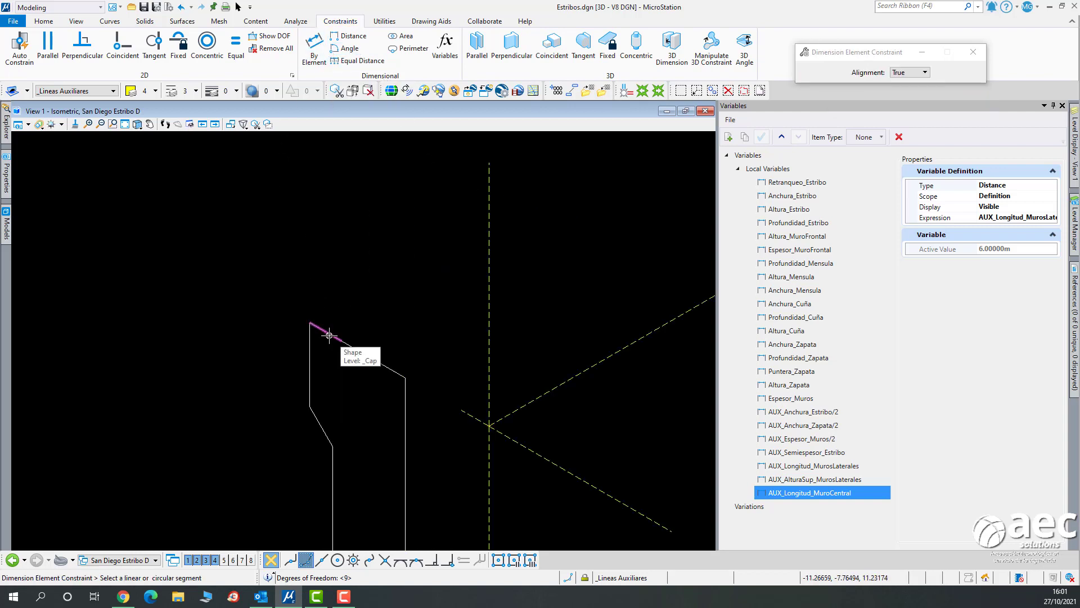
pyautogui.click(332, 328)
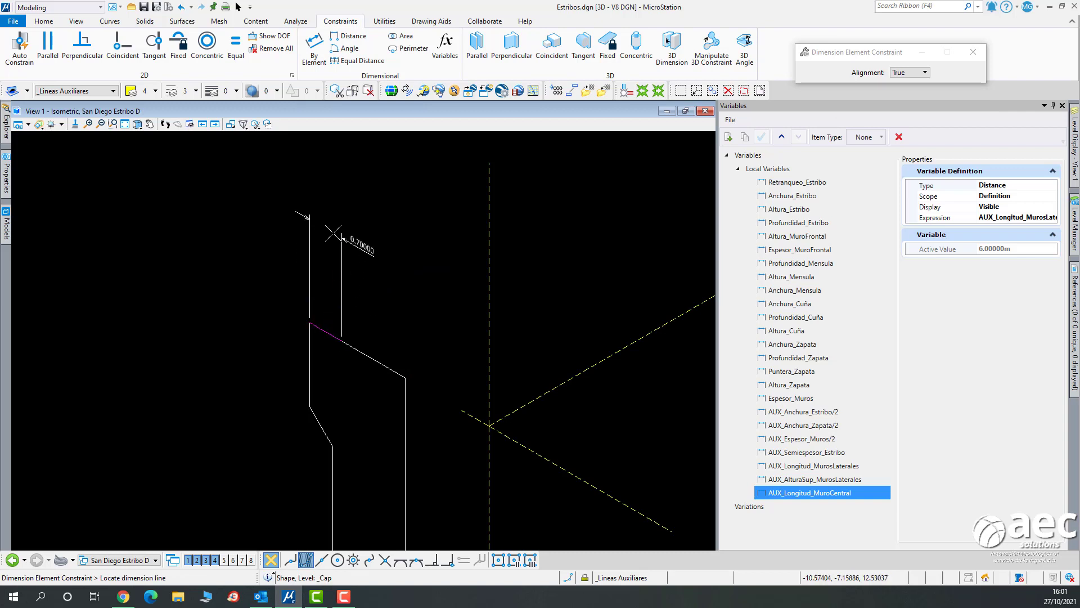
pyautogui.click(333, 232)
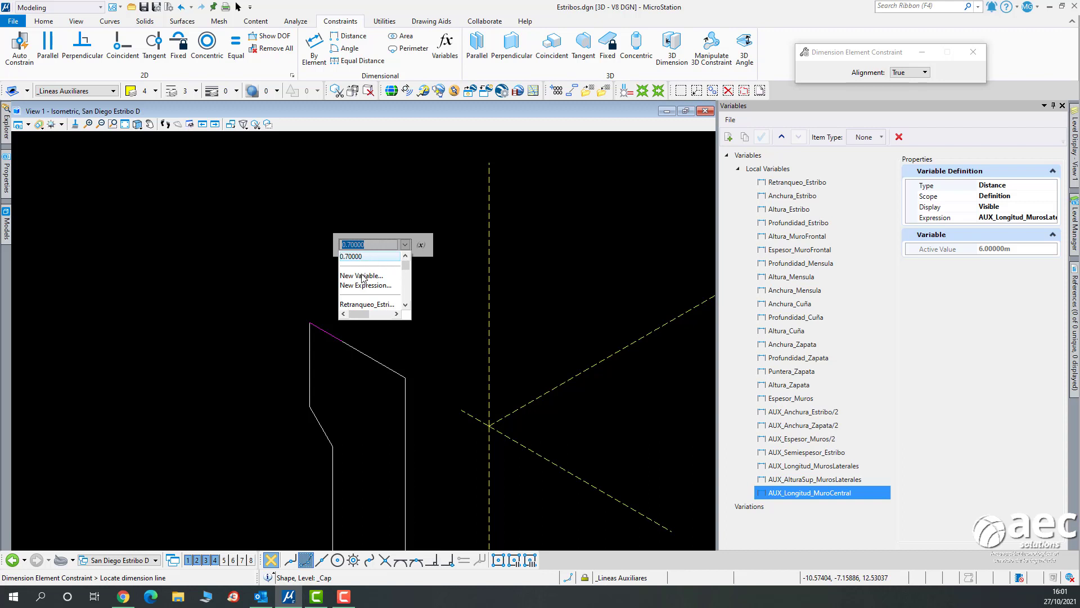
pyautogui.scroll(-1, 408, 267)
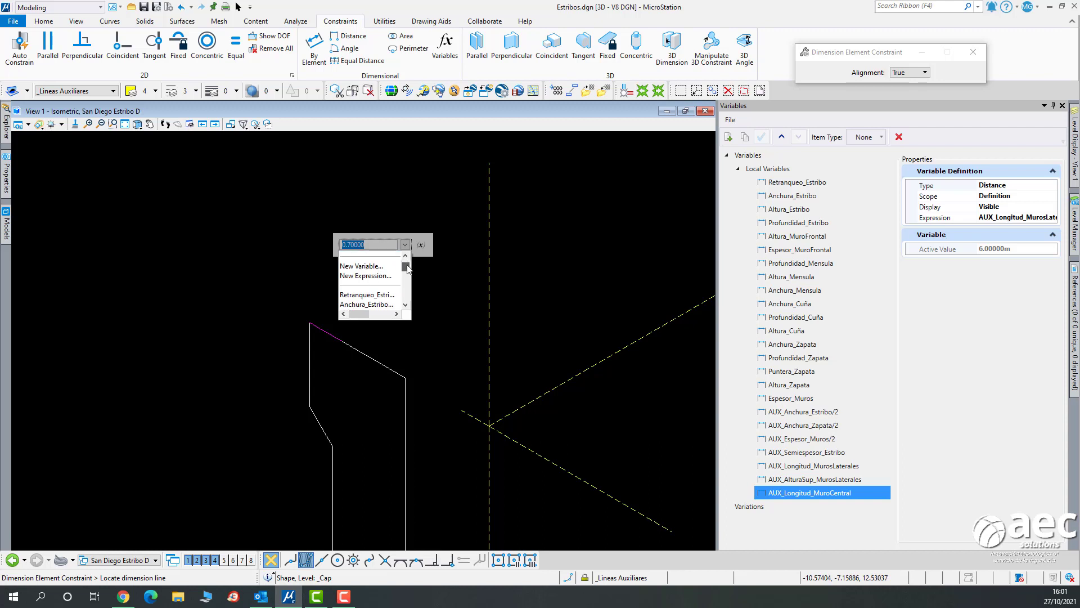
pyautogui.moveTo(408, 268); pyautogui.dragTo(408, 274)
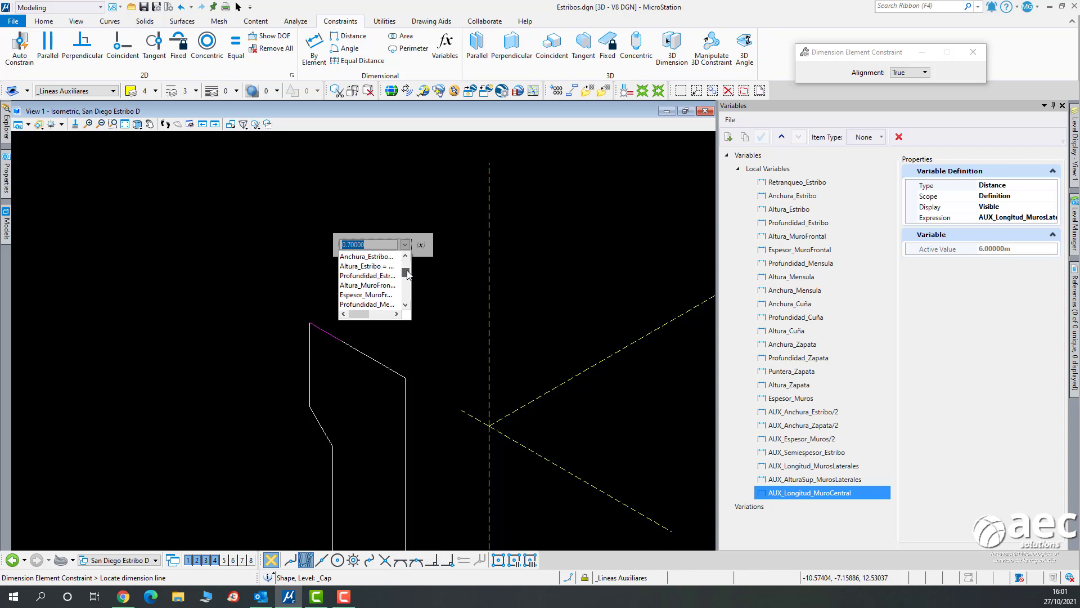
pyautogui.click(360, 295)
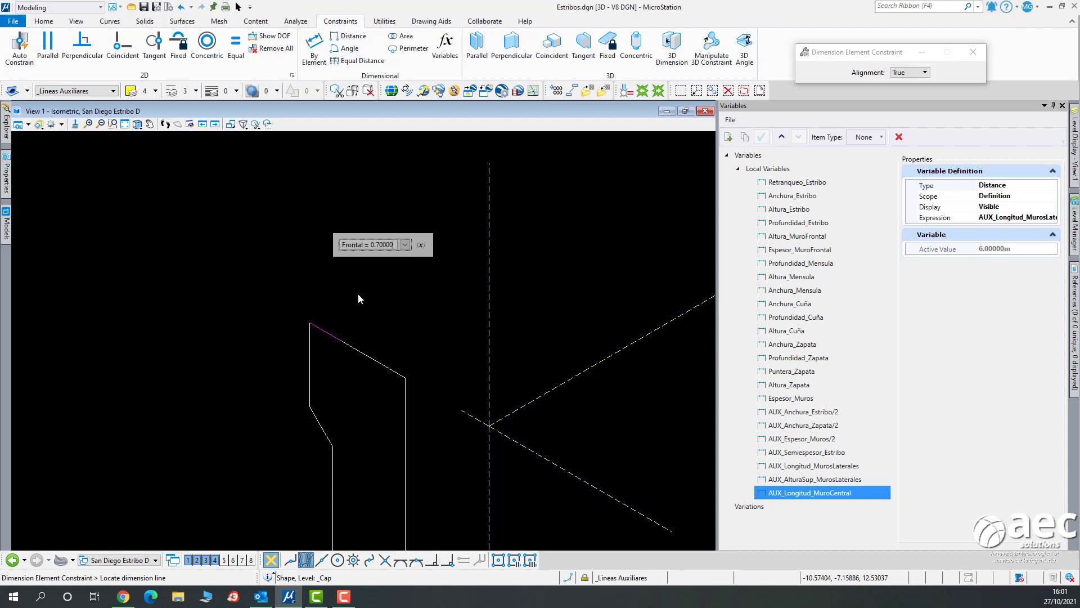
pyautogui.click(298, 275)
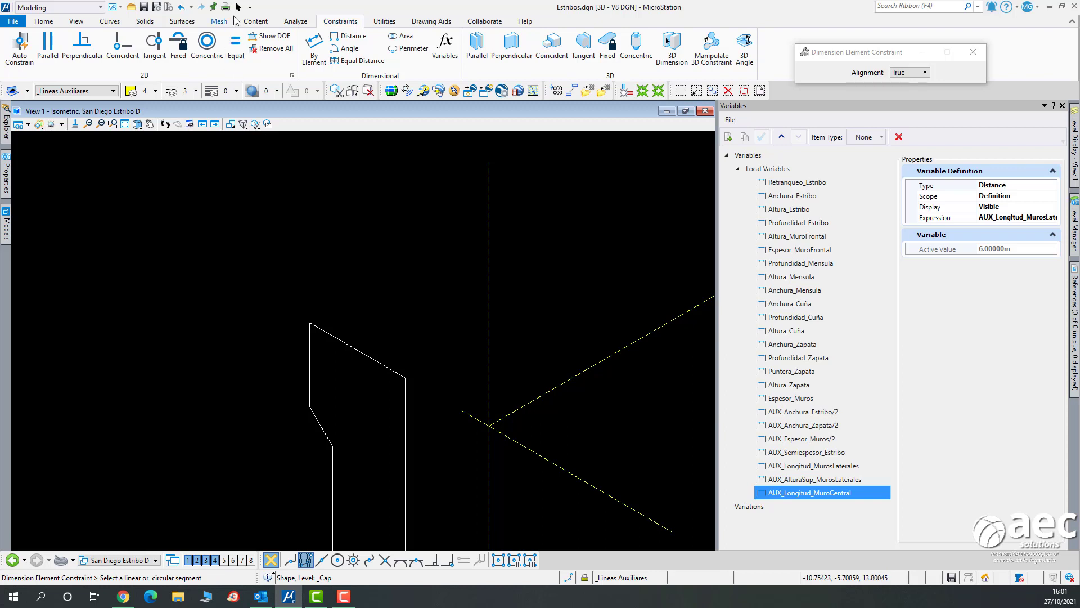
# Examine the new dimension on the cap profile's top edge and check the profile's degrees of freedom.
pyautogui.click(238, 7)
pyautogui.click(370, 356)
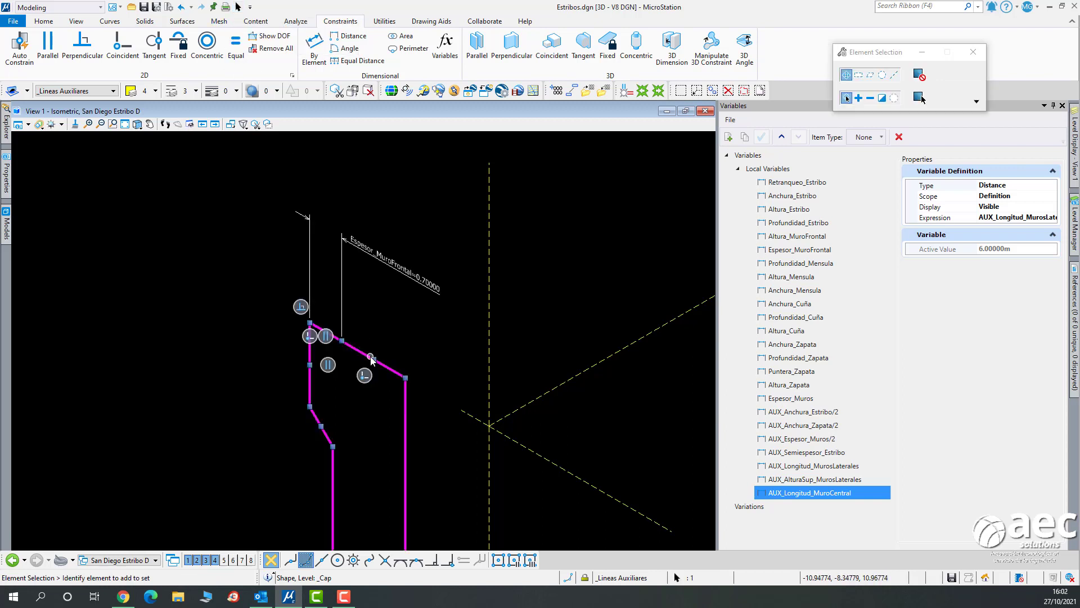
pyautogui.click(389, 310)
pyautogui.click(270, 35)
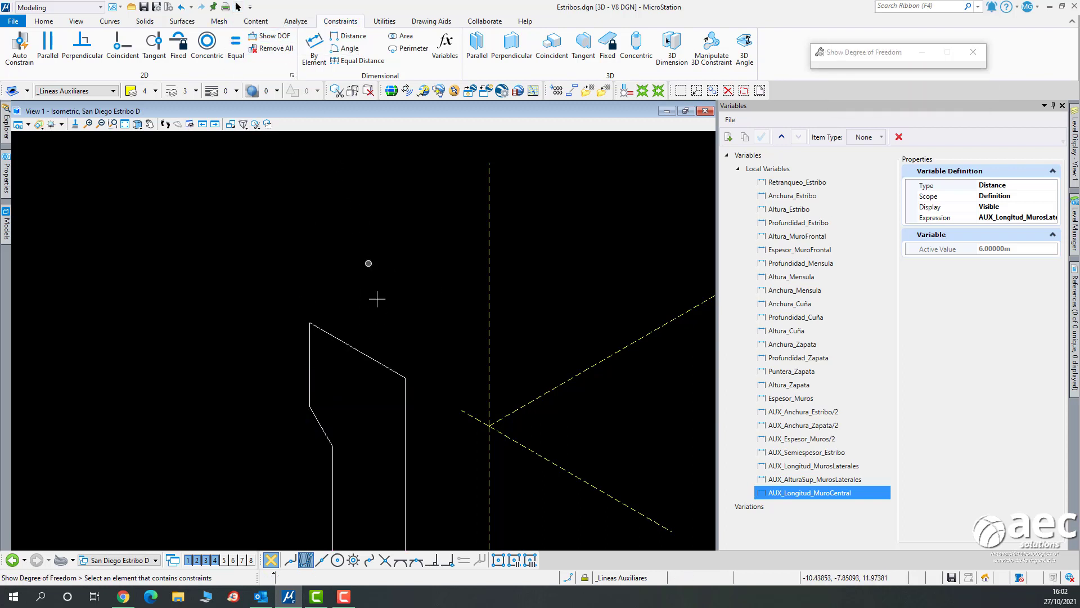
pyautogui.click(386, 365)
pyautogui.scroll(-4, 386, 441)
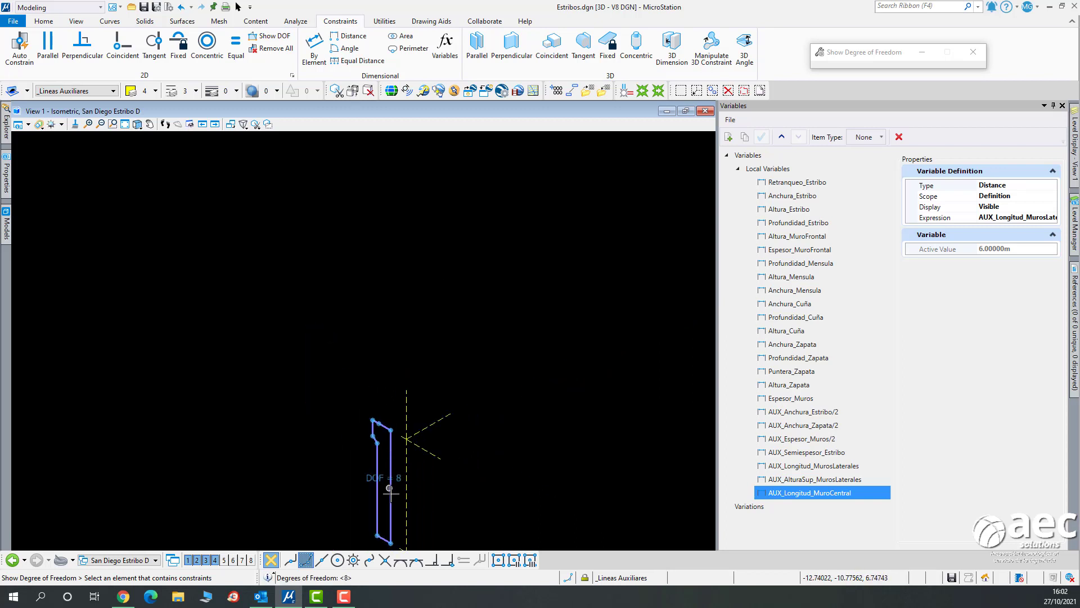
pyautogui.scroll(3, 391, 493)
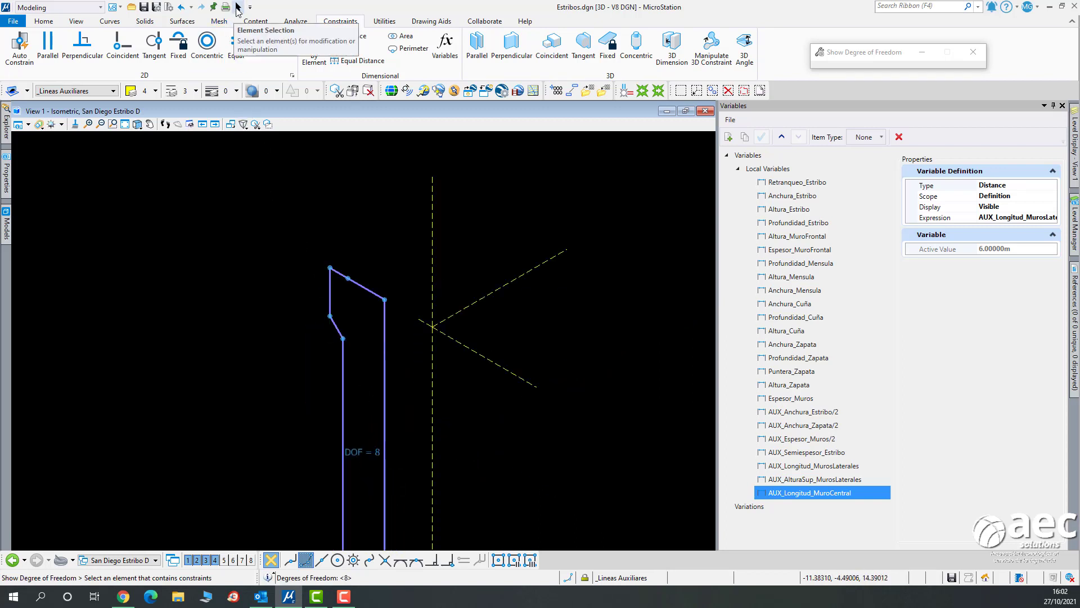
pyautogui.click(237, 7)
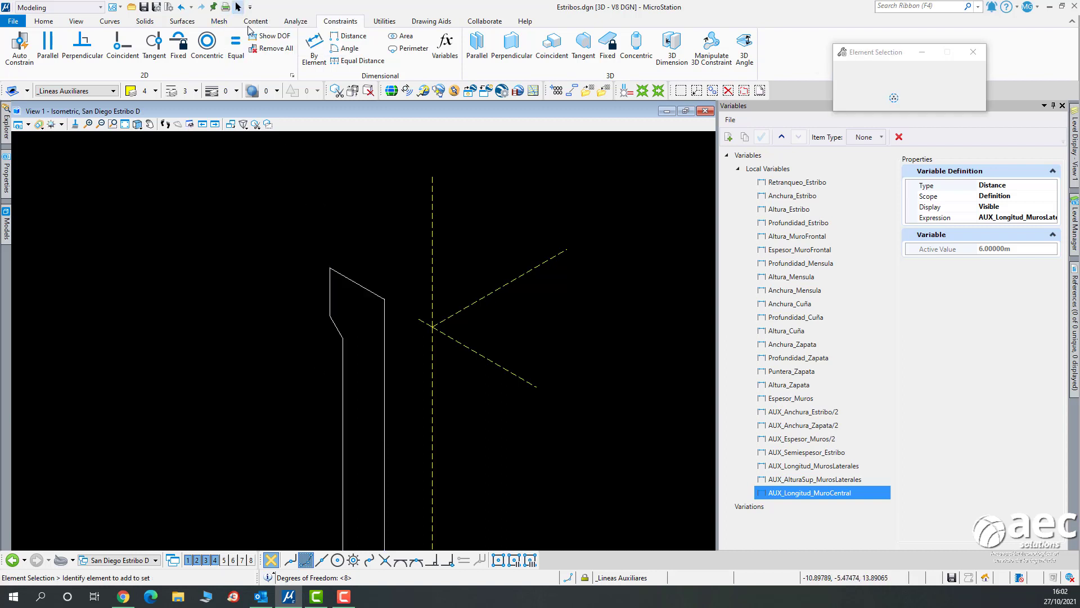
# Add a true-aligned element dimension constraint to the second segment of the cap profile's top edge, driven by the Profundidad_Estribo variable.
pyautogui.click(314, 50)
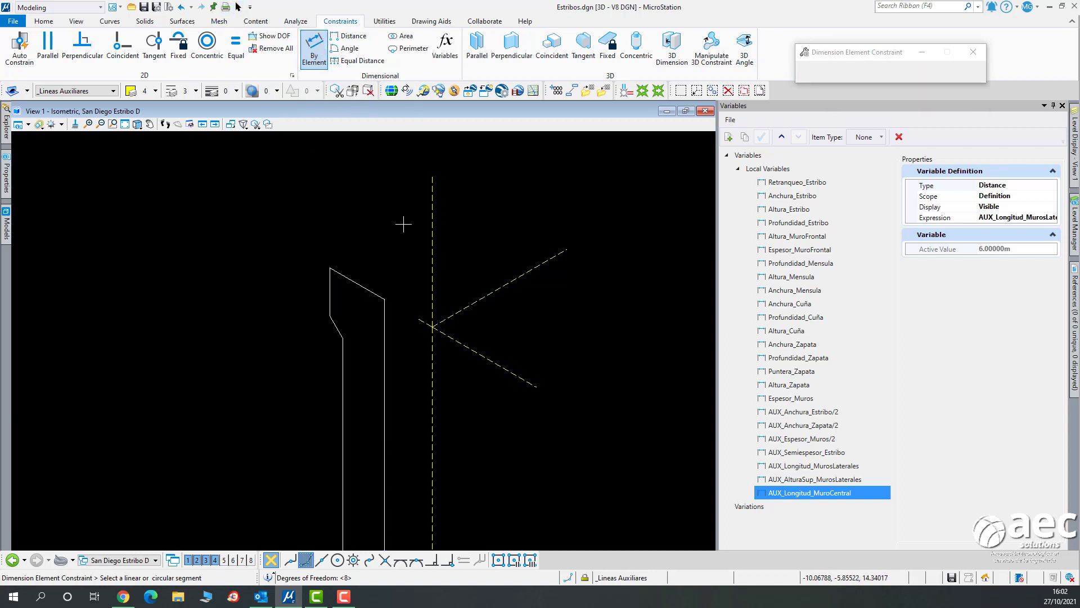
pyautogui.click(371, 290)
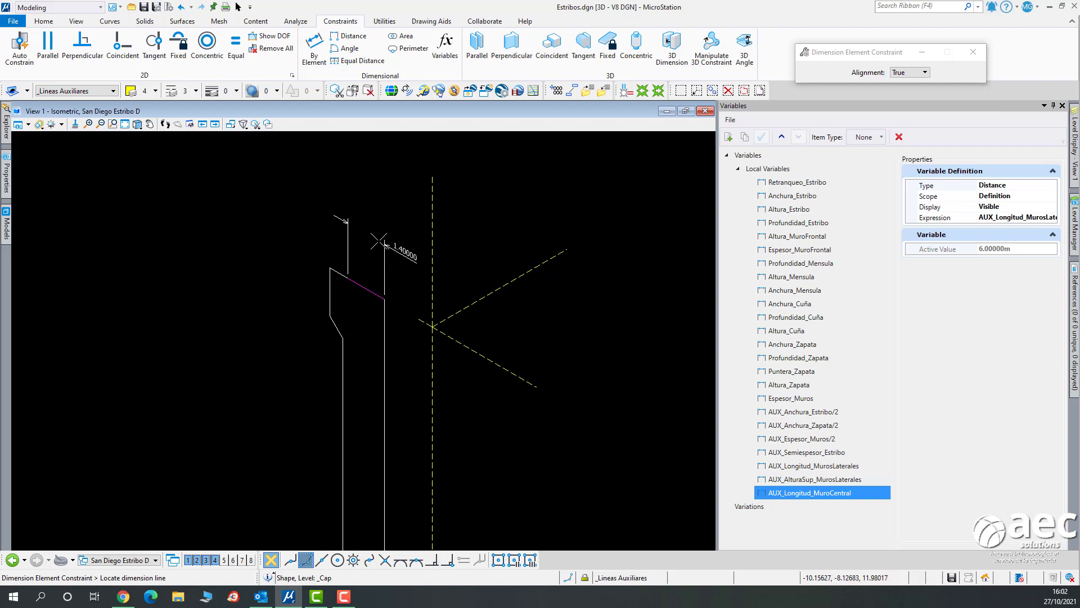
pyautogui.click(379, 240)
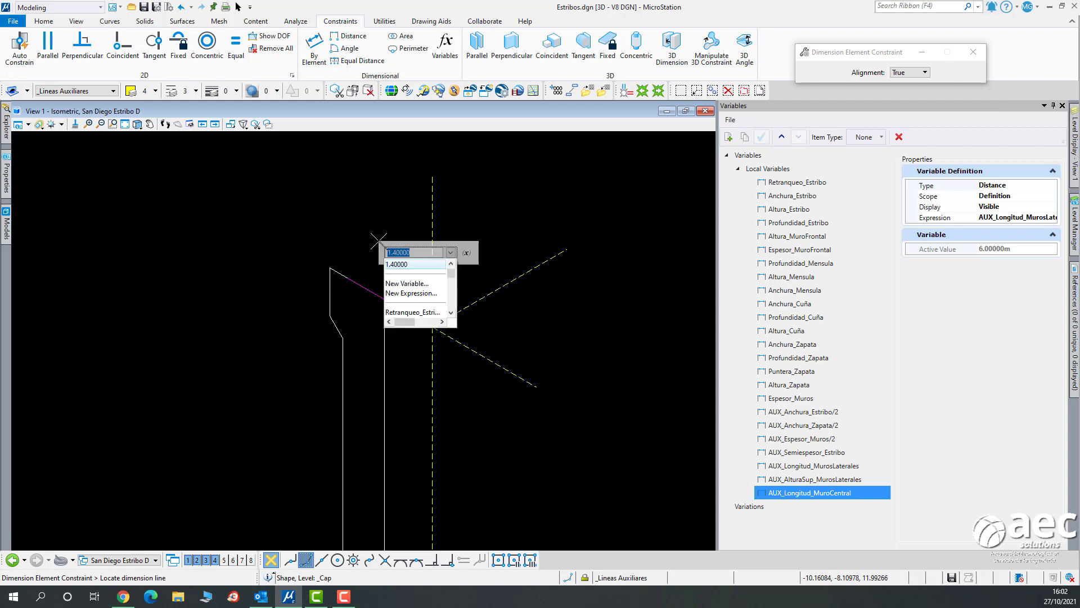
pyautogui.click(451, 313)
pyautogui.click(451, 314)
pyautogui.click(450, 313)
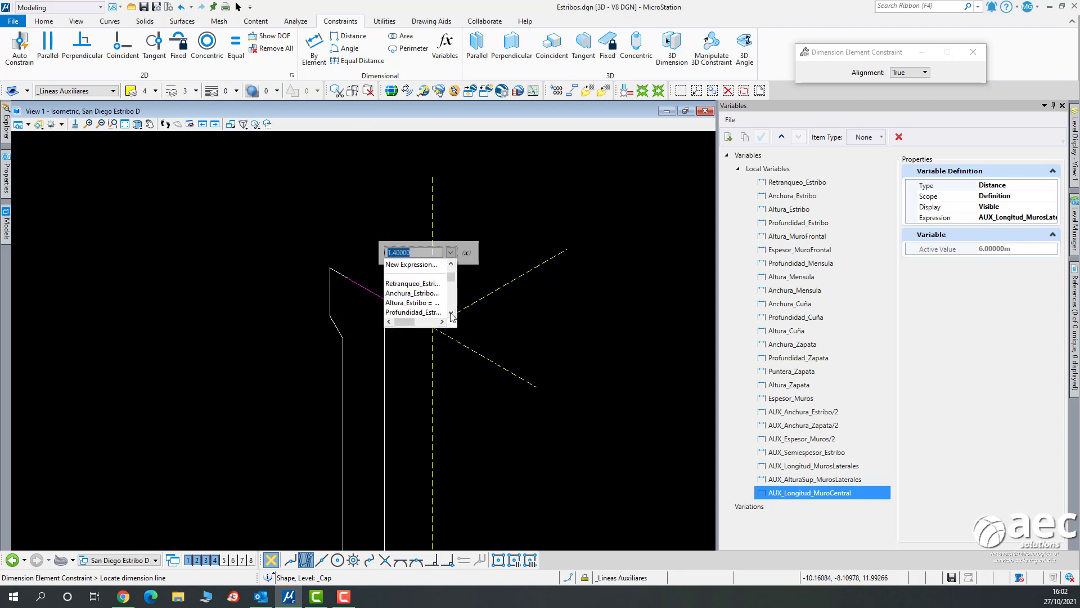
pyautogui.click(416, 312)
pyautogui.click(353, 201)
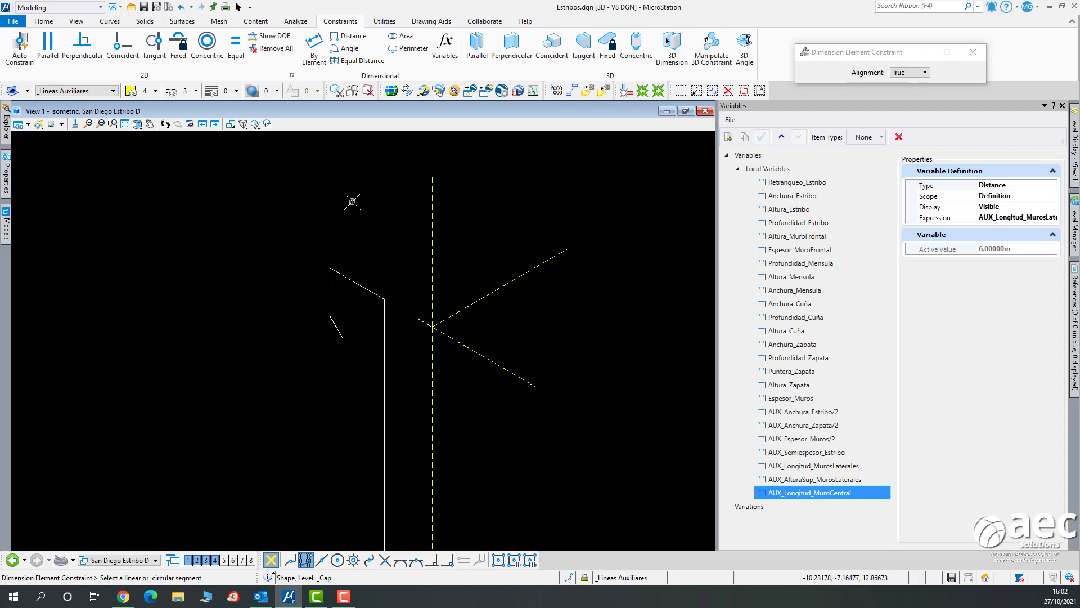
# Check the cap profile's degrees of freedom again with the second top-edge dimension in place.
pyautogui.click(264, 38)
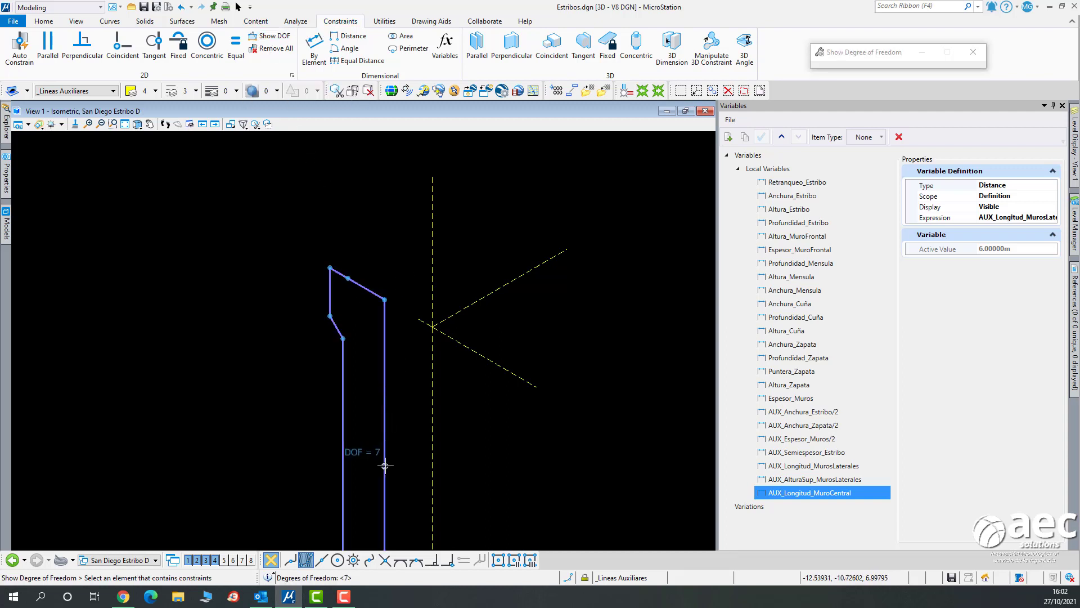
pyautogui.click(238, 6)
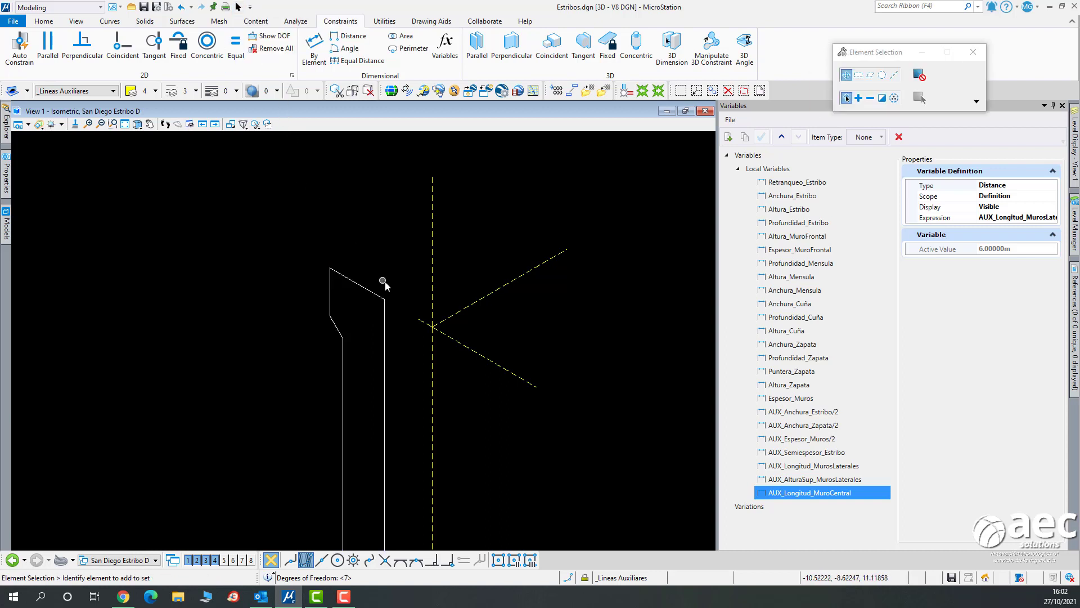
pyautogui.moveTo(405, 366); pyautogui.dragTo(356, 288, button='middle')
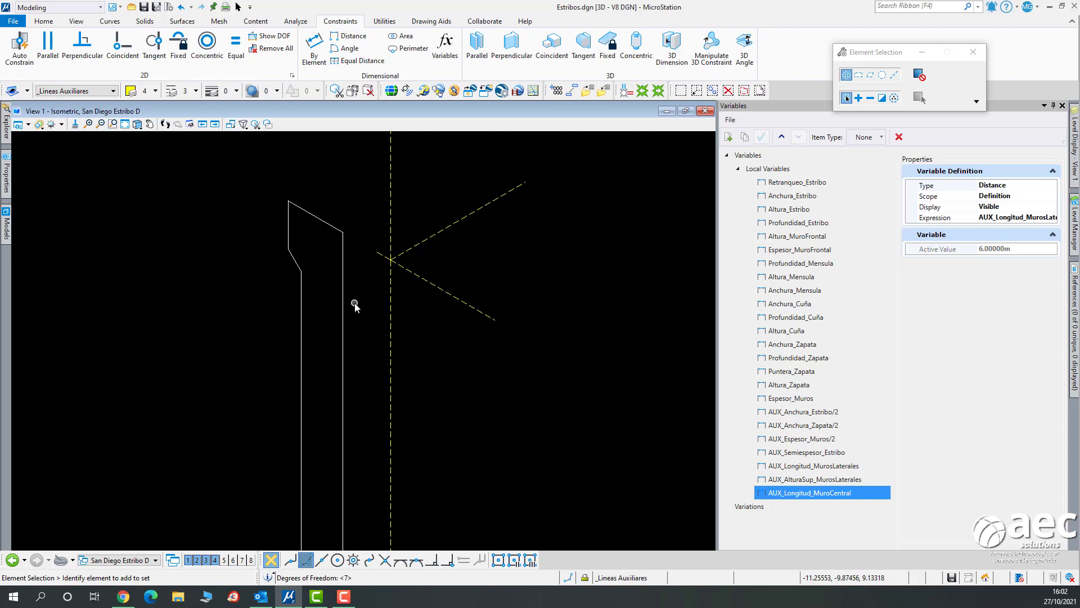
# Select the cap profile and examine its variable-driven dimensions along the top edge, the wedge and the full height.
pyautogui.scroll(-2, 355, 305)
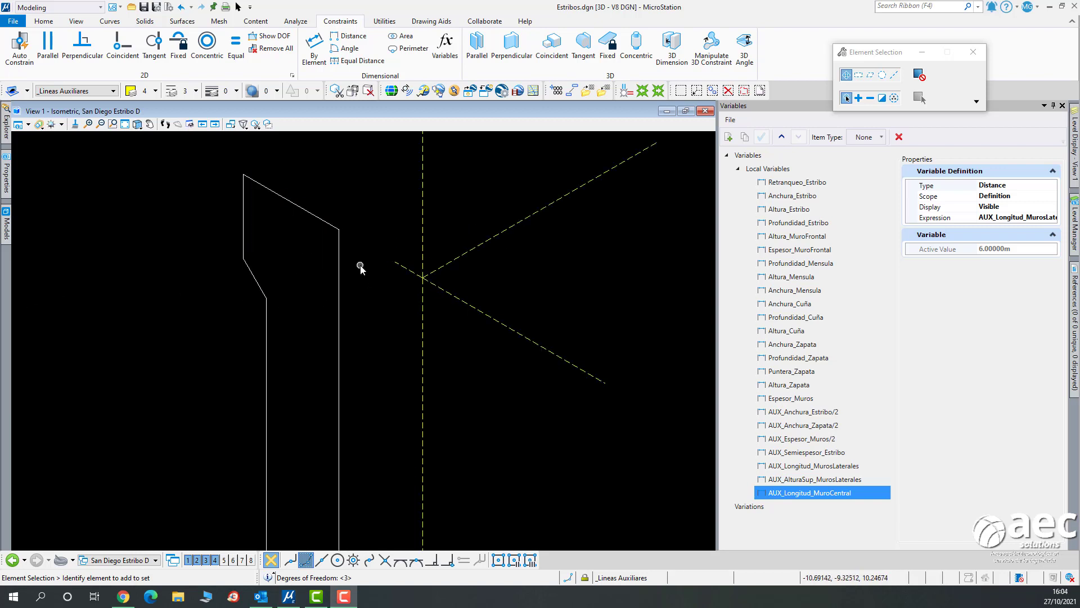
pyautogui.scroll(-2, 355, 179)
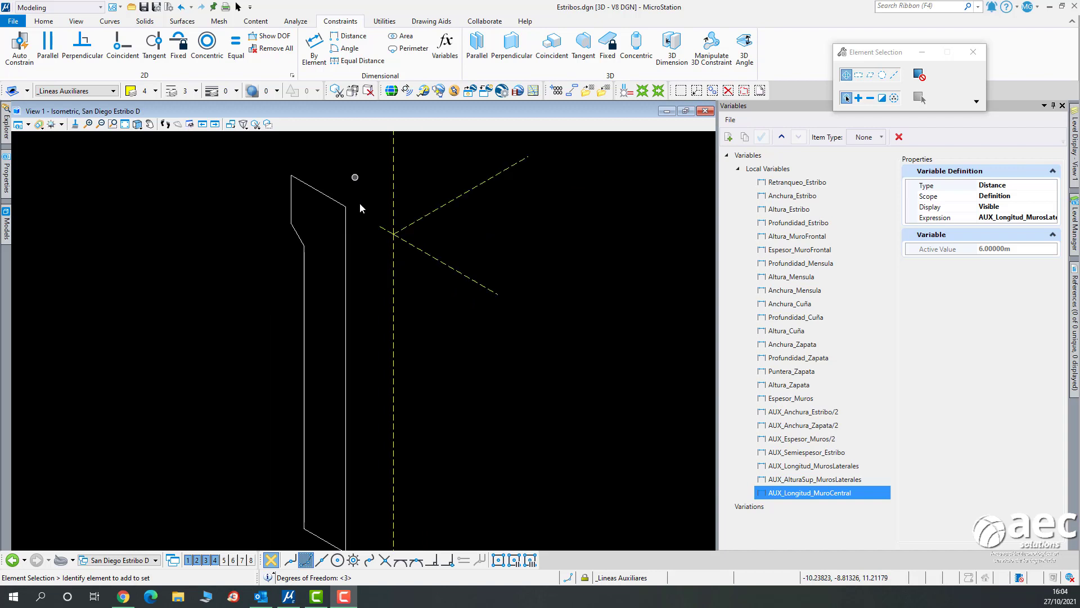
pyautogui.click(346, 292)
pyautogui.scroll(2, 230, 302)
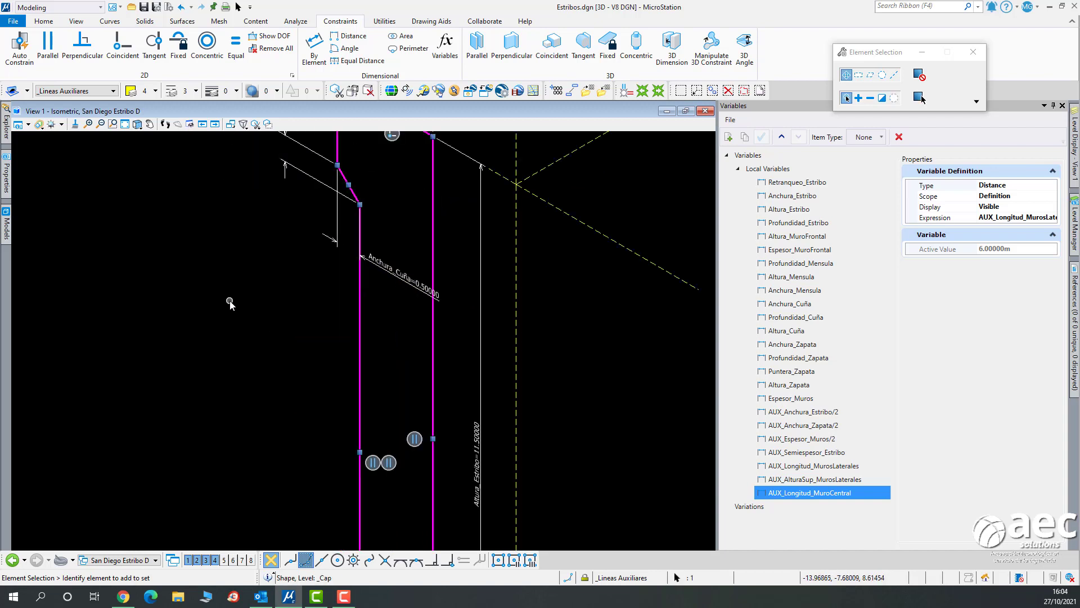
pyautogui.scroll(-2, 236, 344)
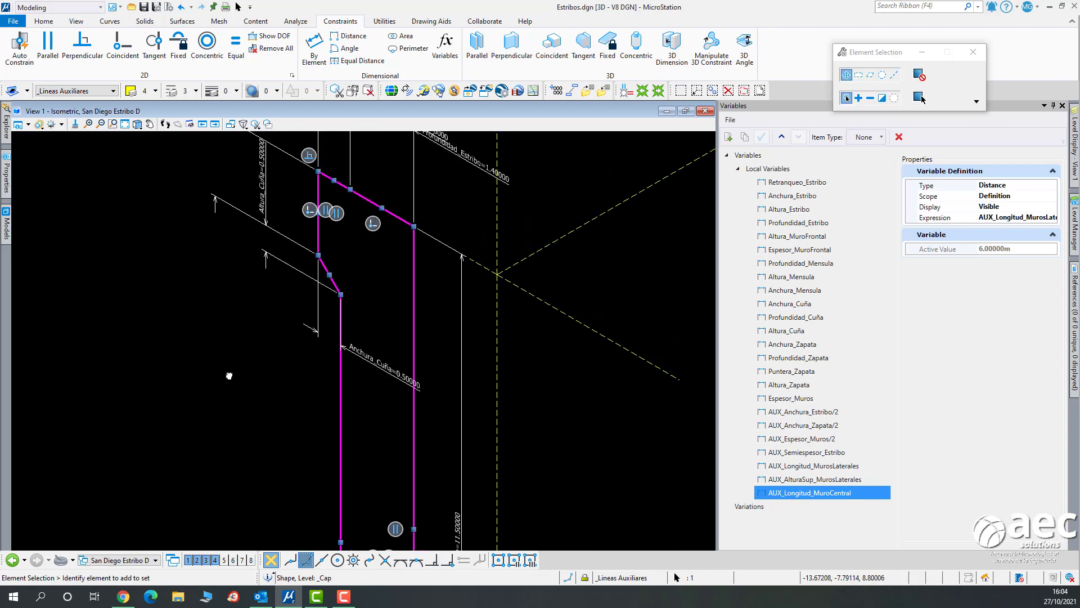
pyautogui.scroll(4, 327, 284)
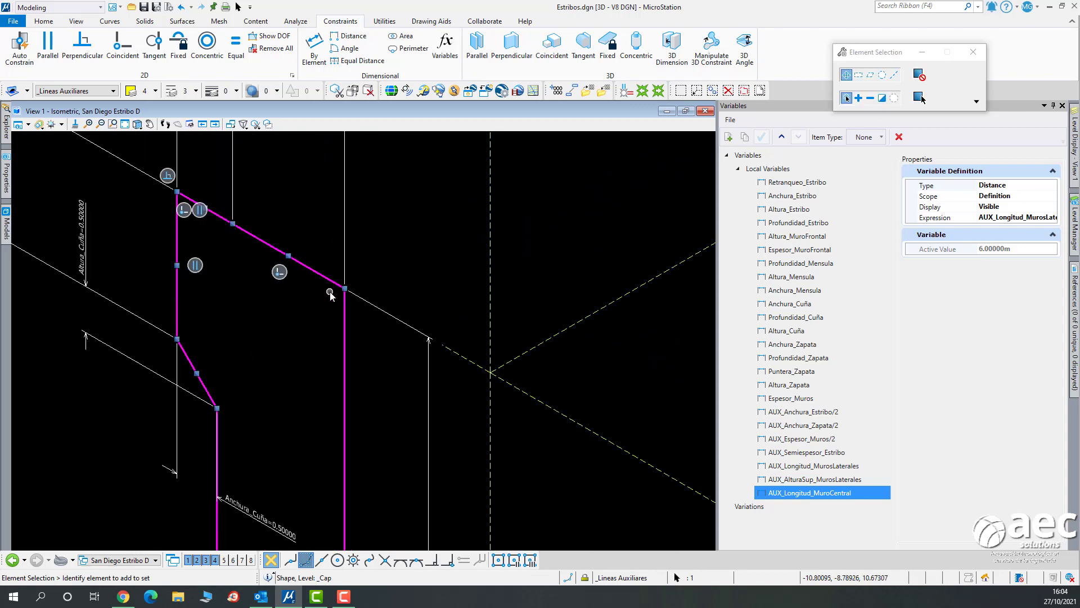
pyautogui.scroll(-2, 327, 284)
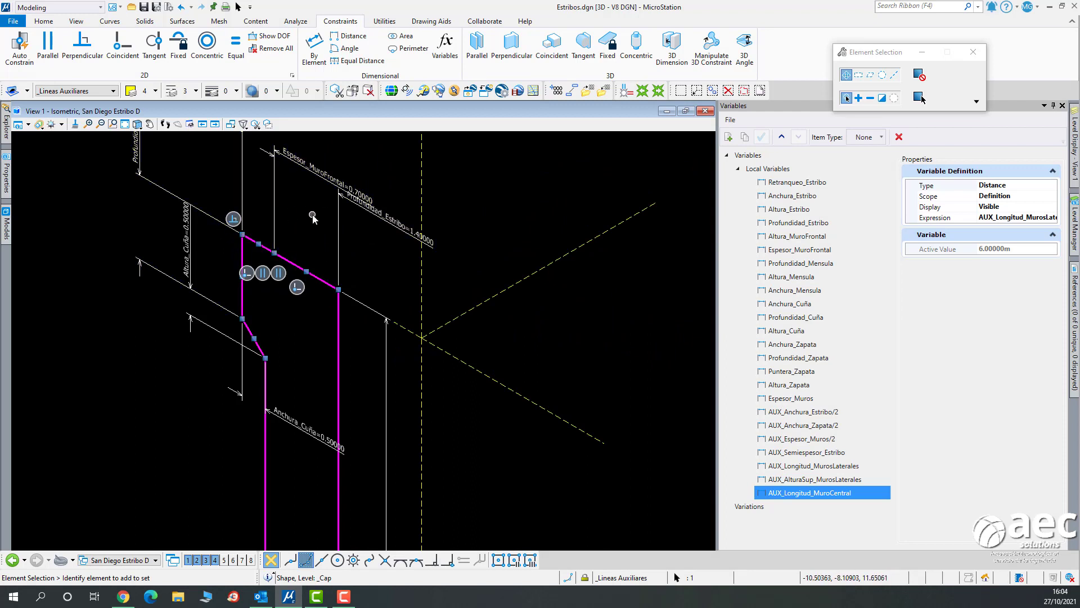
pyautogui.click(150, 352)
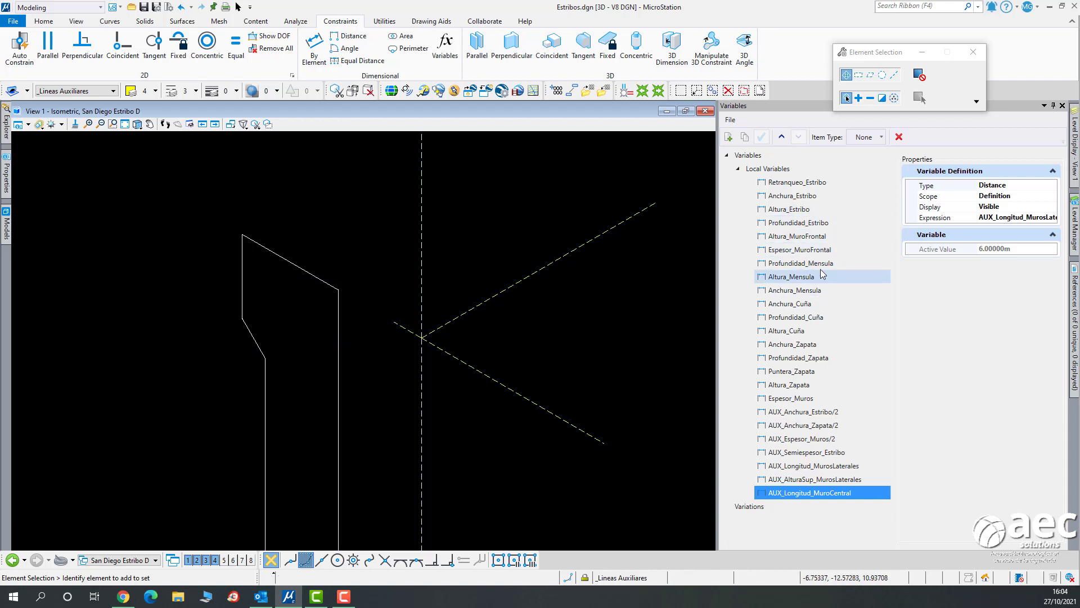
# Set the active value of the Altura_Estribo variable to 15 m to test the profile's height.
pyautogui.click(829, 211)
pyautogui.scroll(-4, 417, 387)
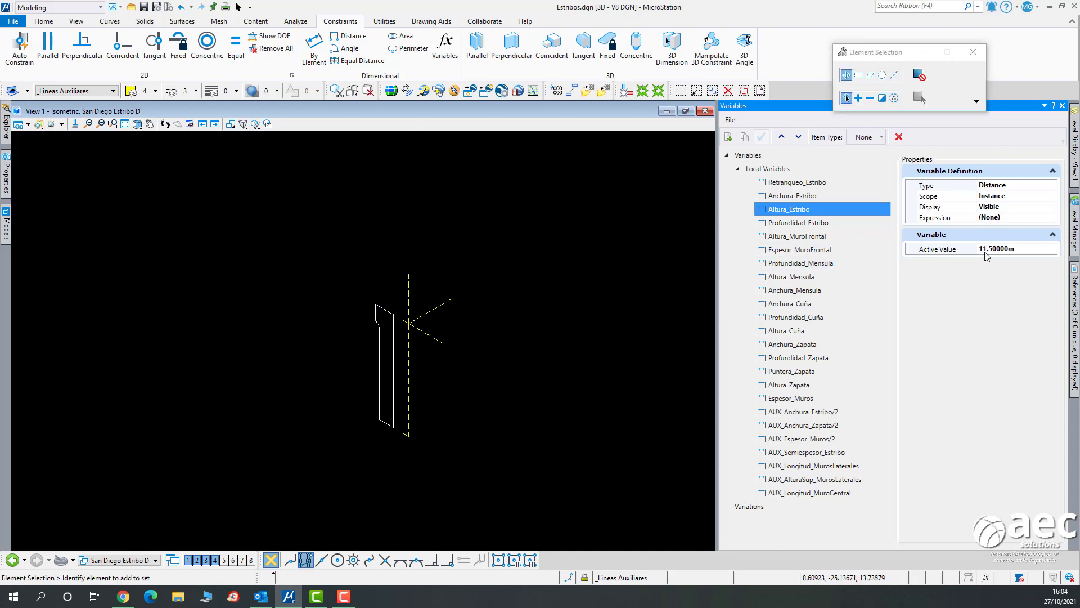
pyautogui.click(1023, 250)
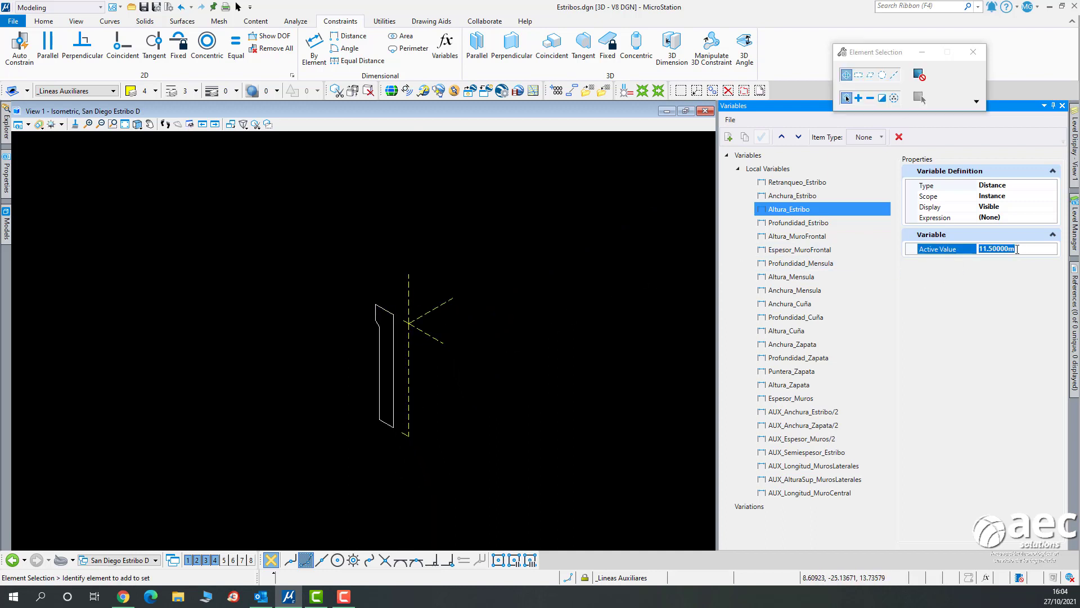
pyautogui.write('15')
pyautogui.press('Return')
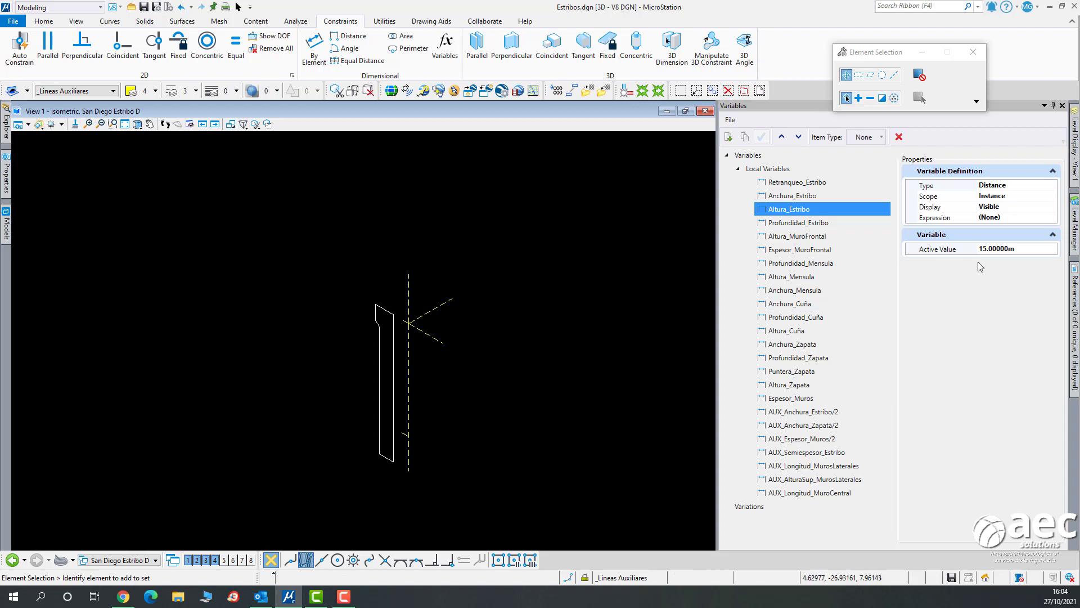
# Restore the active value of the Altura_Estribo variable to 11.5 m.
pyautogui.click(1022, 253)
pyautogui.doubleClick(1028, 248)
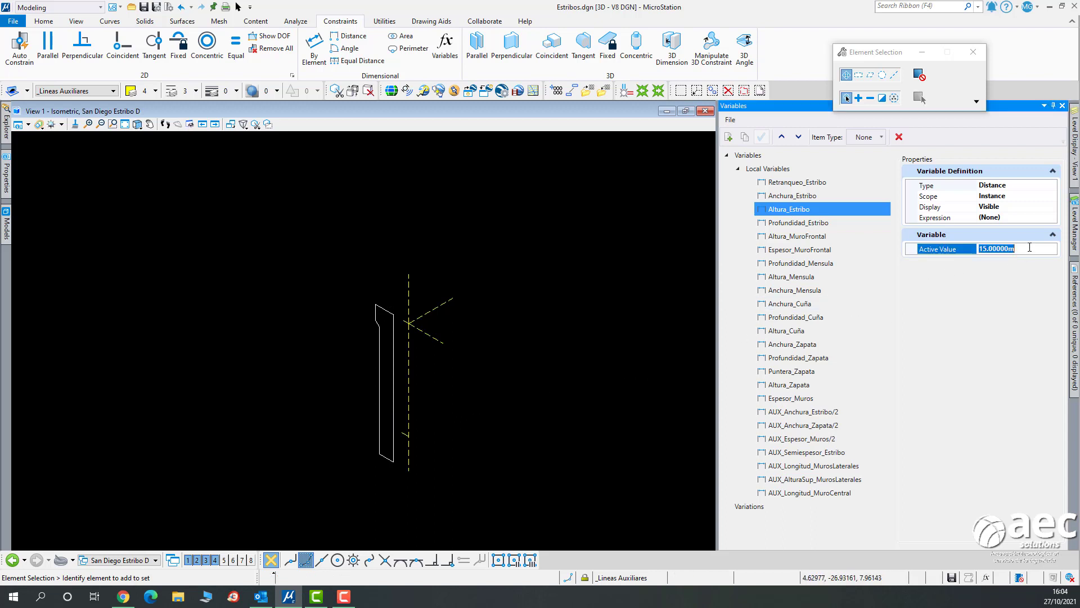
pyautogui.write('11.5')
pyautogui.press('Return')
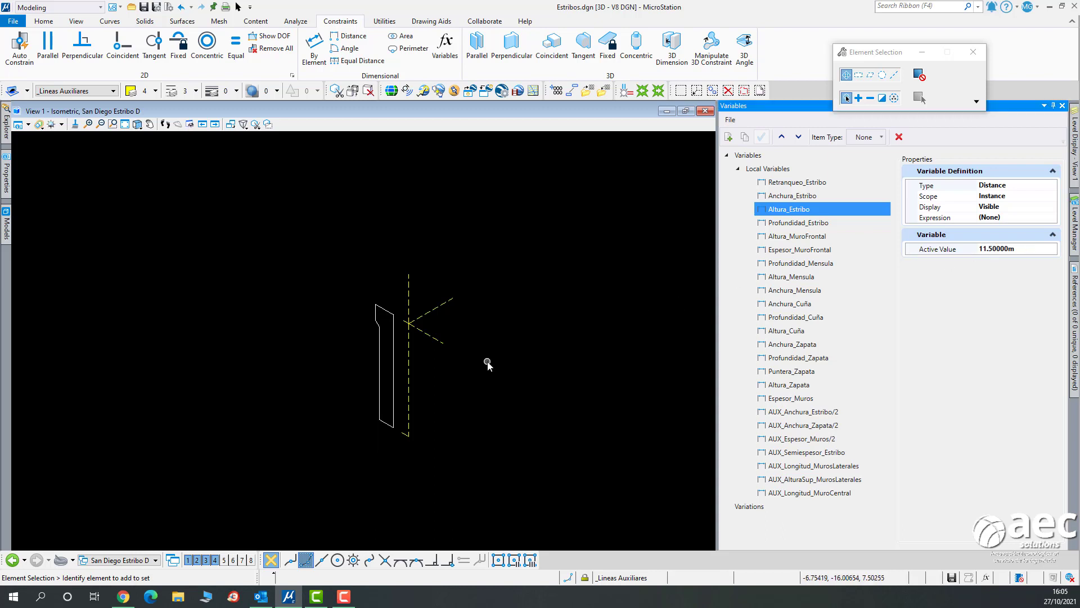
# Check the degrees of freedom of the fully dimensioned cap profile.
pyautogui.scroll(2, 456, 369)
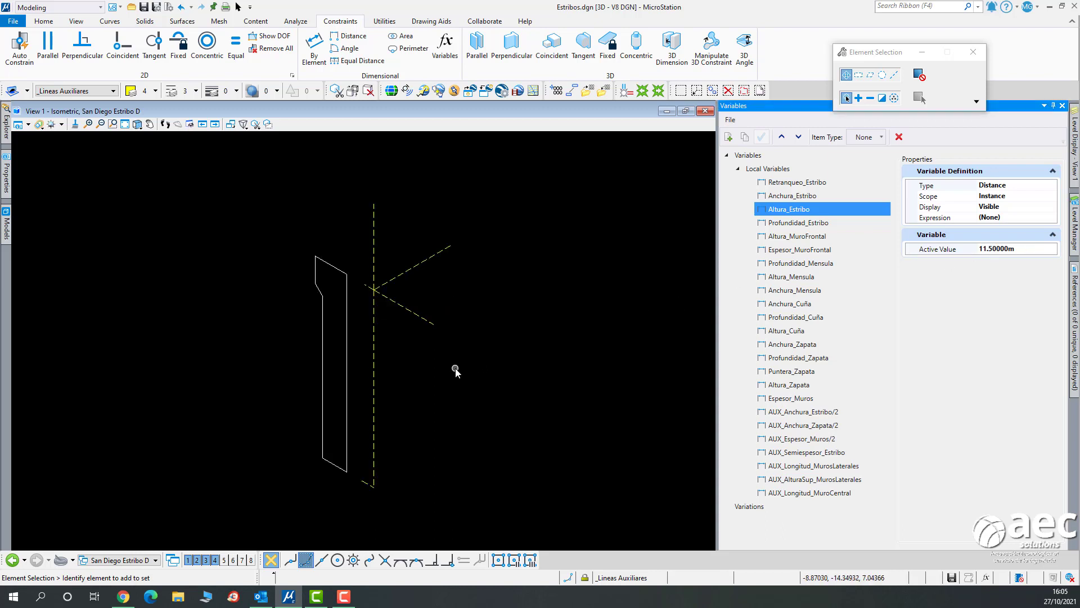
pyautogui.click(281, 33)
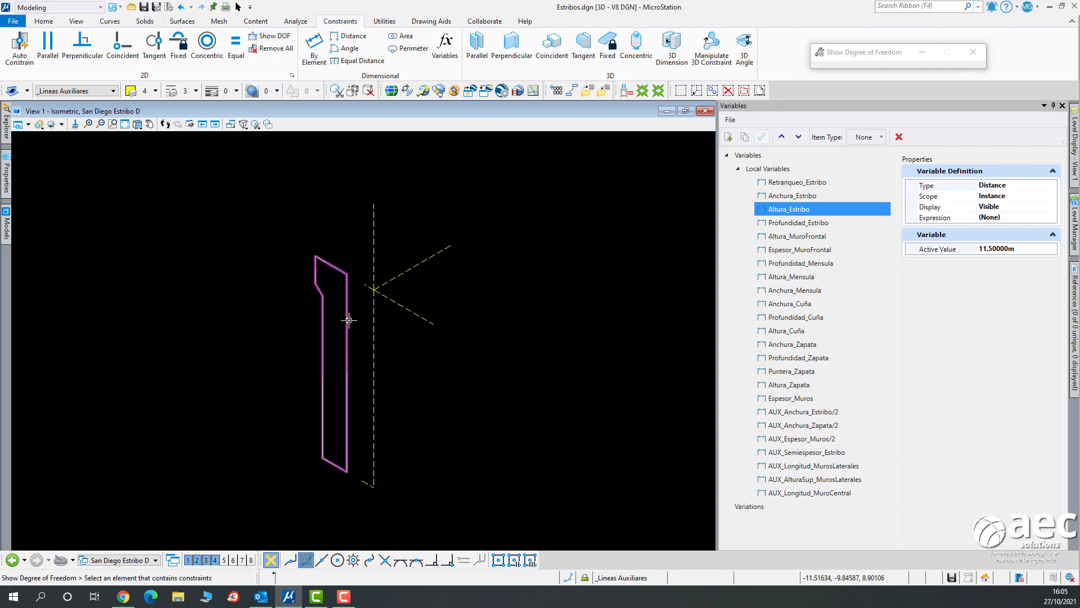
pyautogui.click(347, 338)
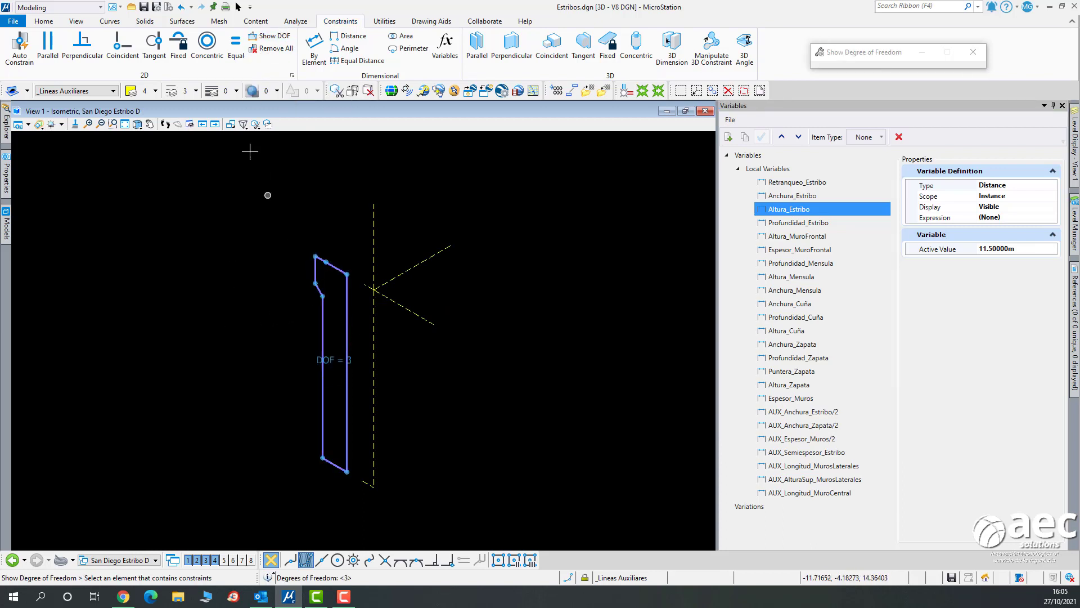
pyautogui.click(238, 7)
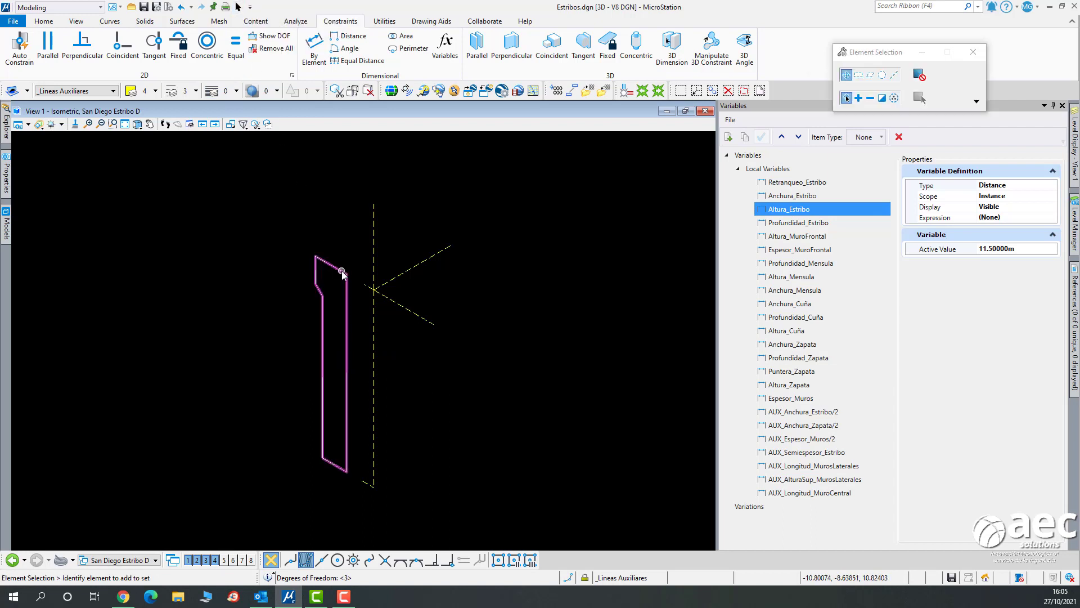
# Test how the dimensioned cap profile moves and rotates from its upper corner, cancelling each trial move, and deselect it.
pyautogui.scroll(2, 349, 271)
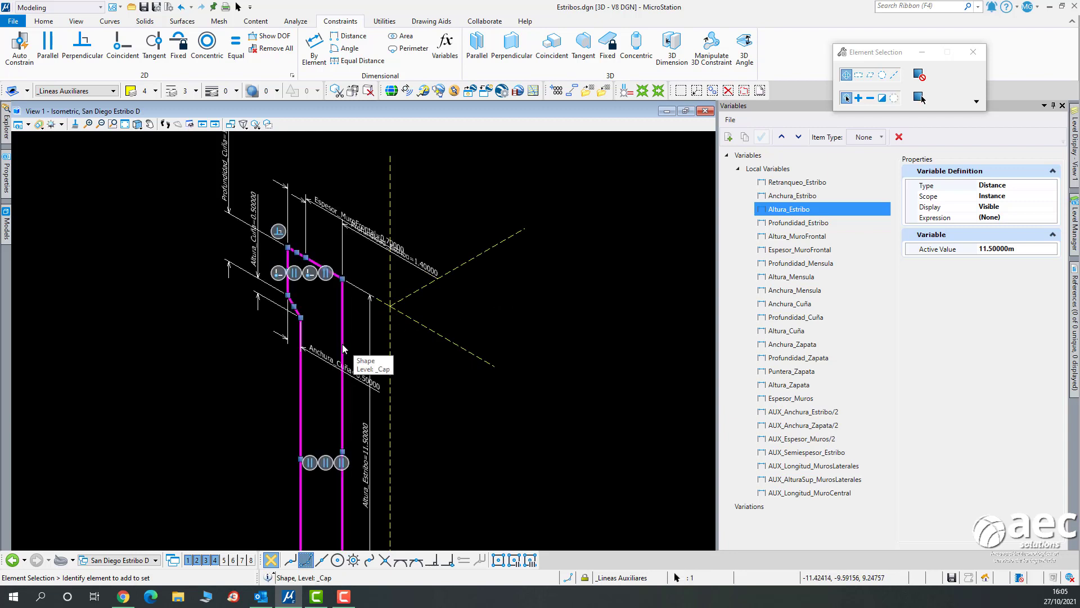
pyautogui.click(289, 260)
pyautogui.moveTo(155, 324); pyautogui.dragTo(188, 278)
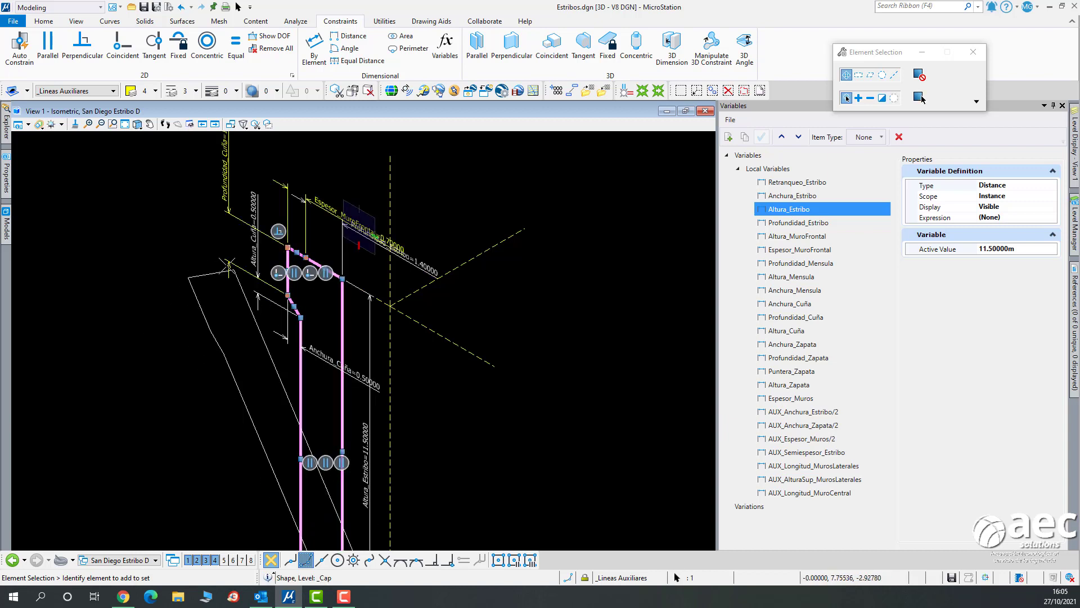
pyautogui.rightClick(196, 275)
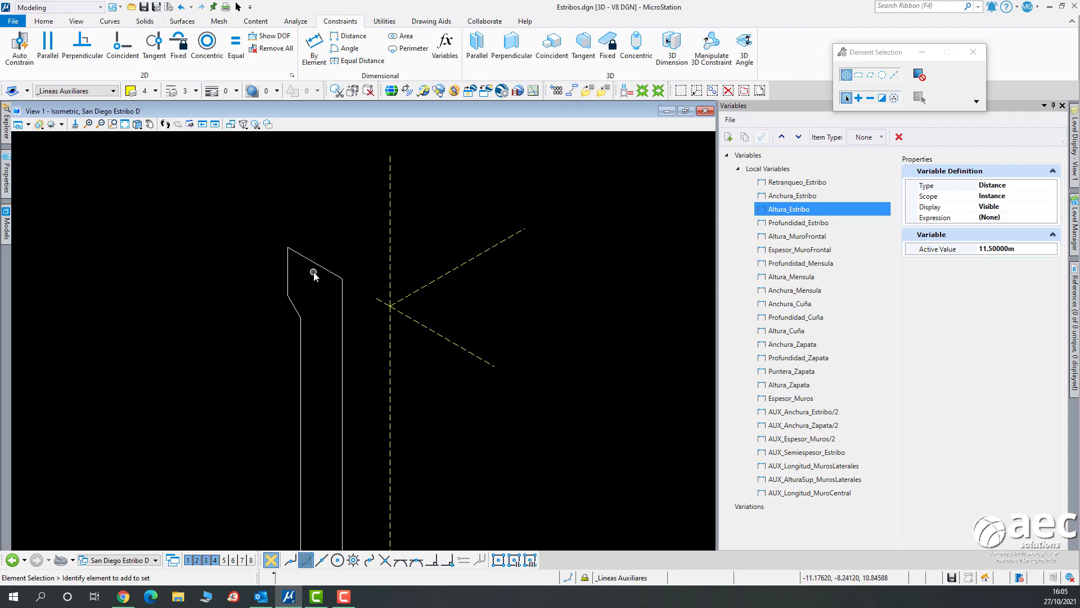
pyautogui.moveTo(288, 250); pyautogui.dragTo(350, 162)
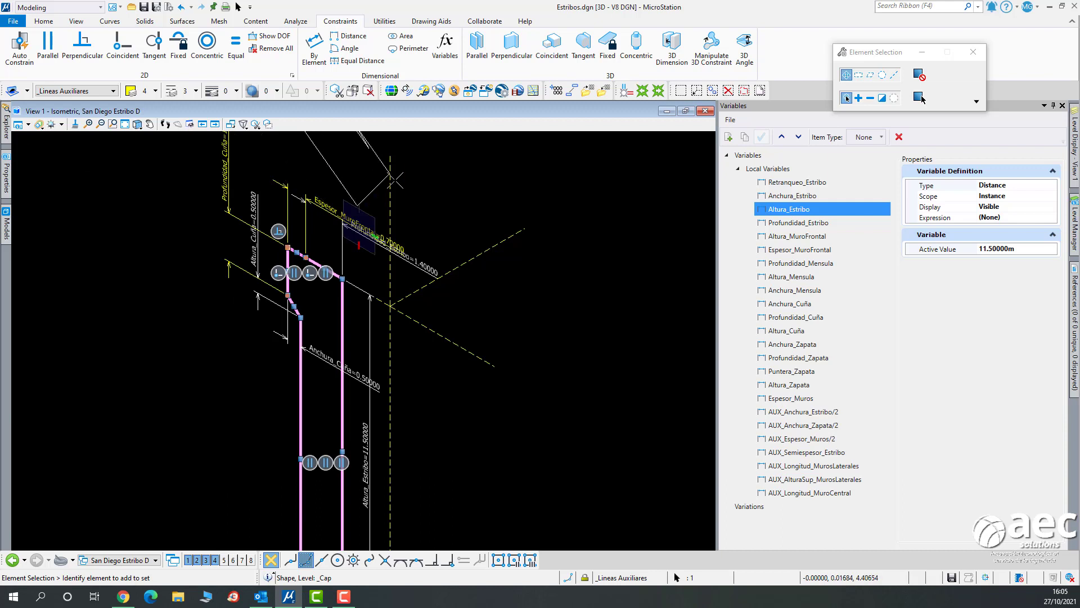
pyautogui.rightClick(444, 205)
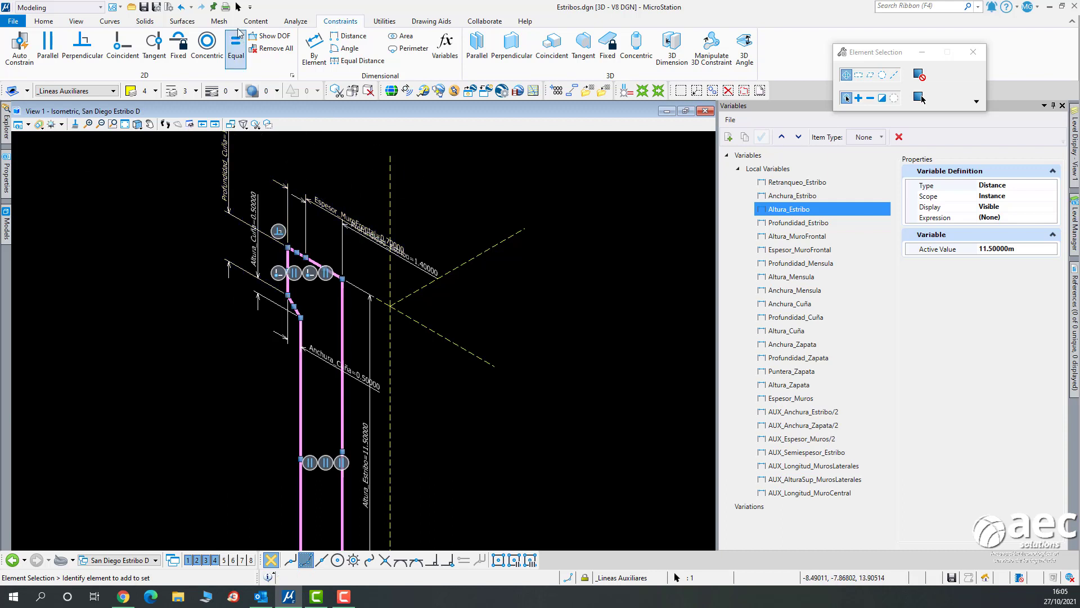
pyautogui.click(234, 295)
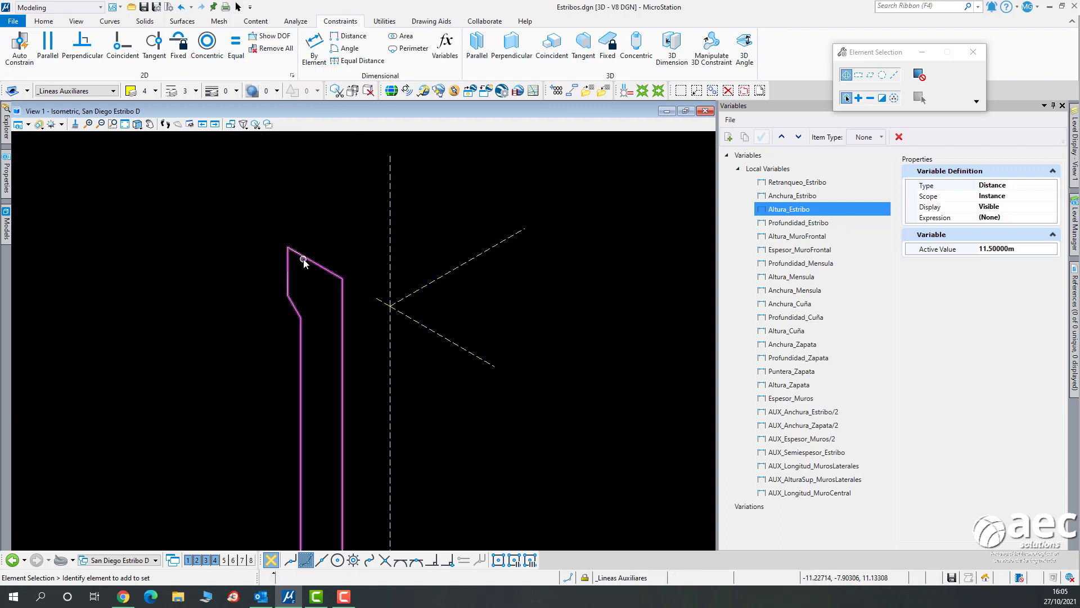
# Apply a 2D Coincident constraint between the cap profile's sloped top edge and the descending auxiliary line.
pyautogui.click(323, 231)
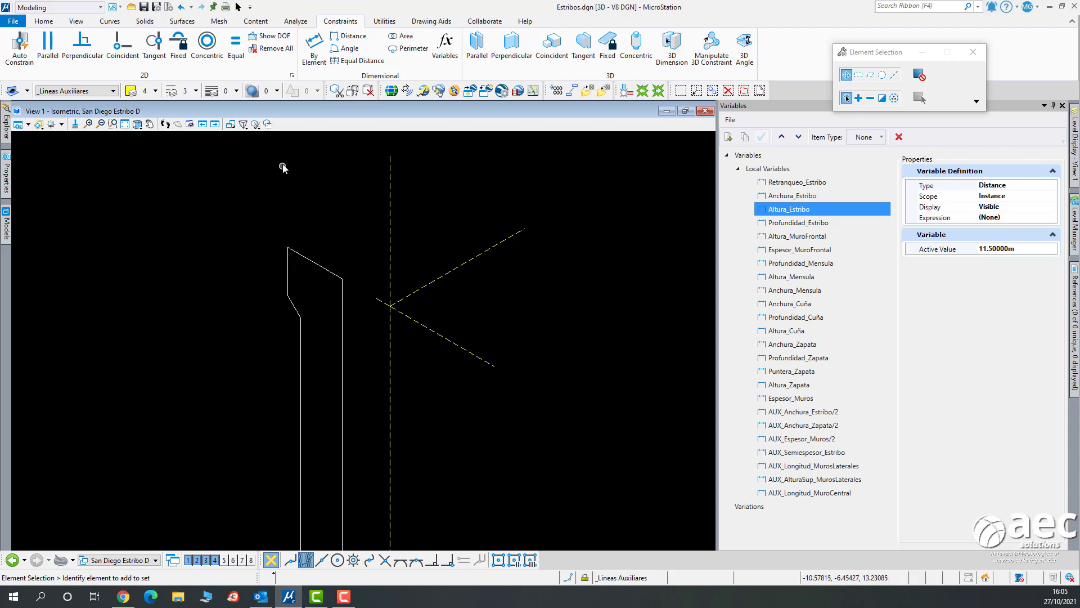
pyautogui.click(130, 56)
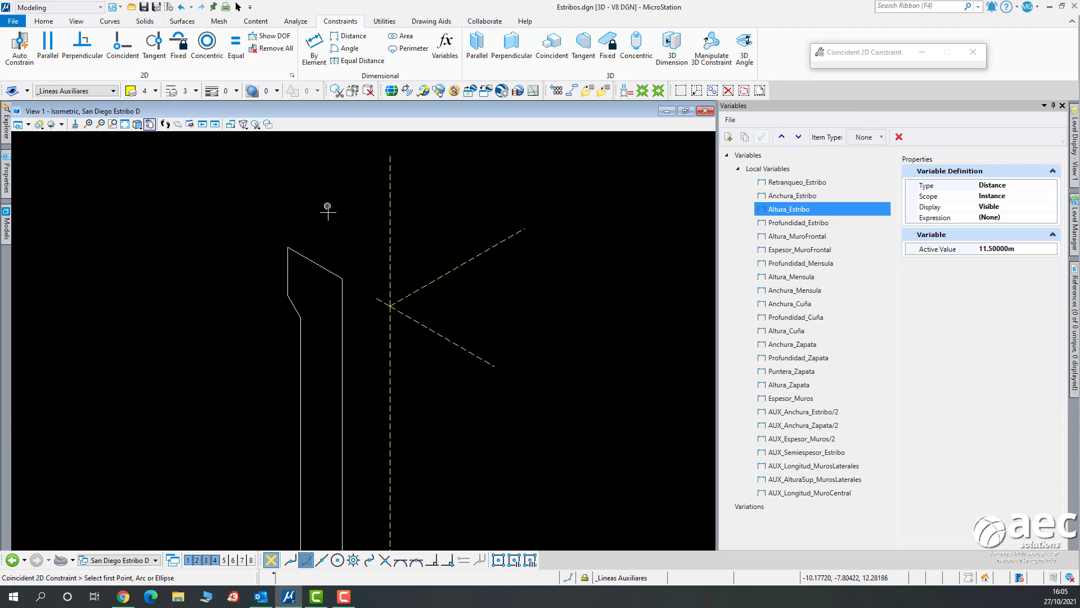
pyautogui.scroll(5, 332, 263)
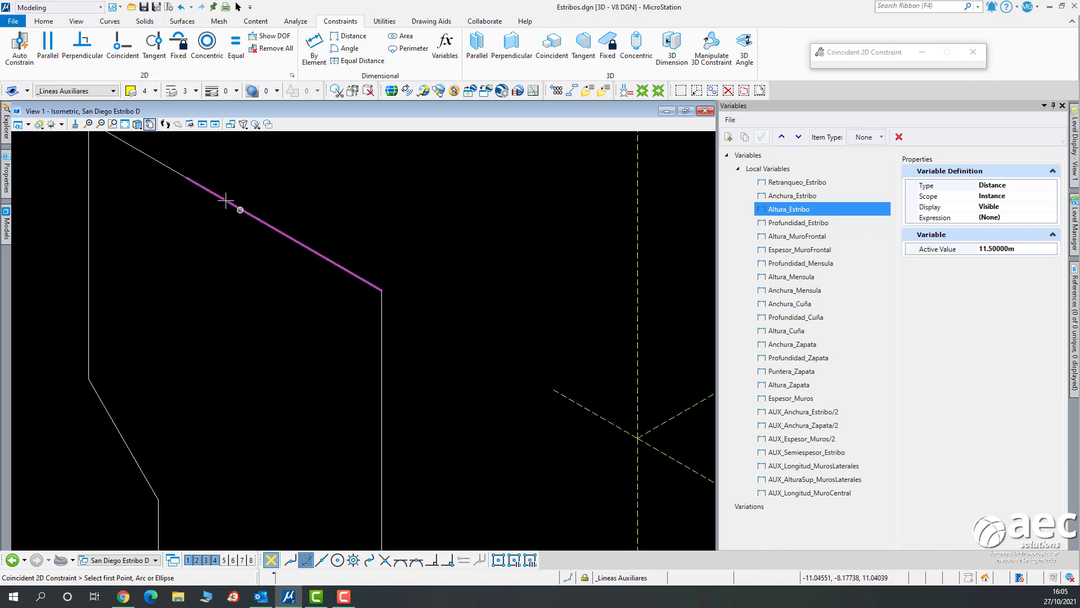
pyautogui.click(349, 272)
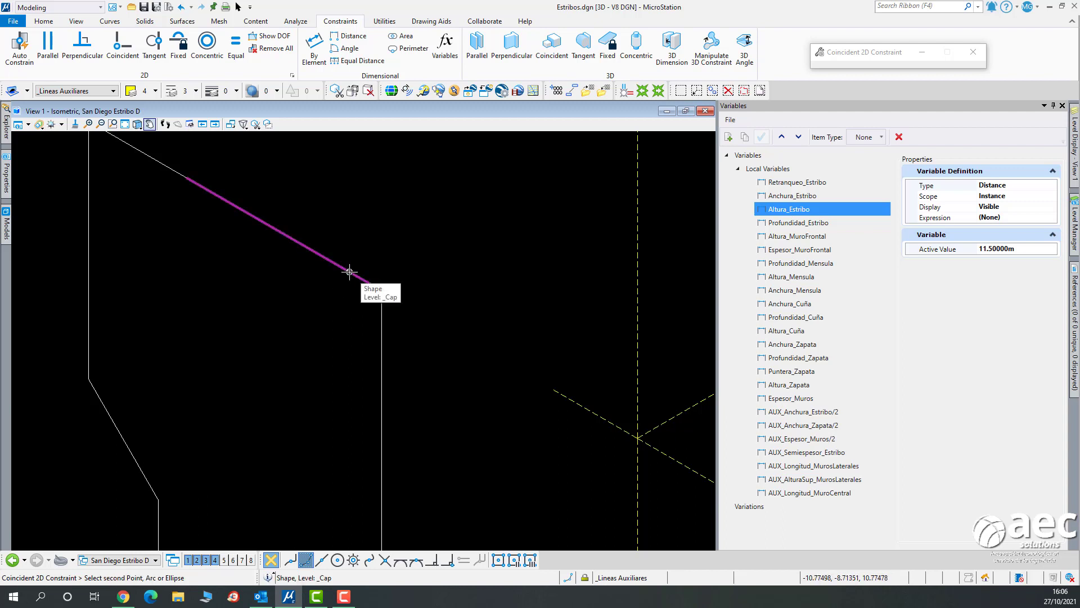
pyautogui.scroll(-8, 378, 253)
pyautogui.scroll(3, 465, 312)
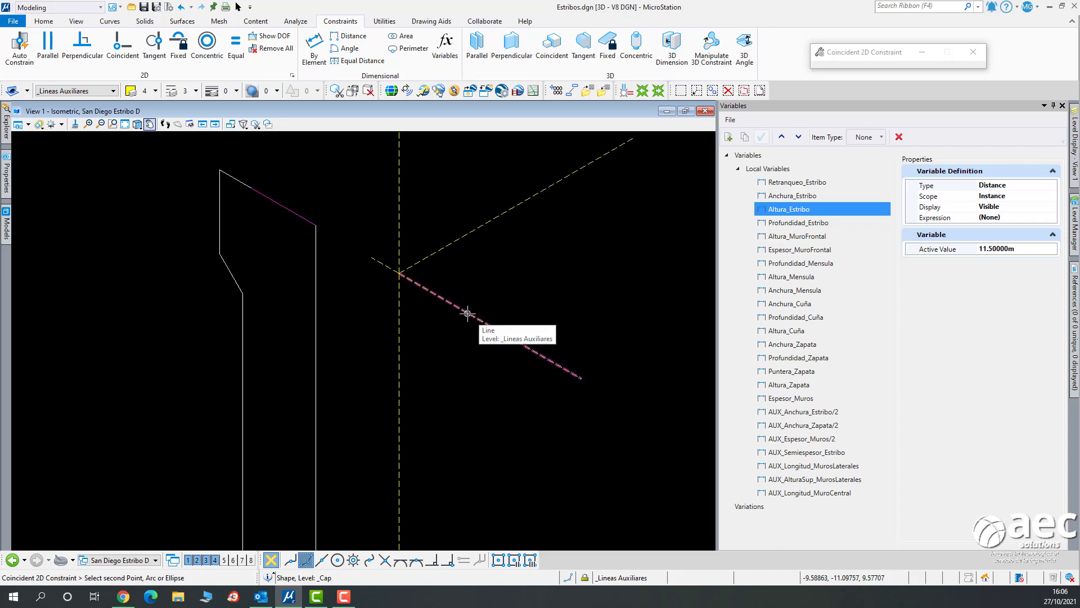
pyautogui.click(468, 313)
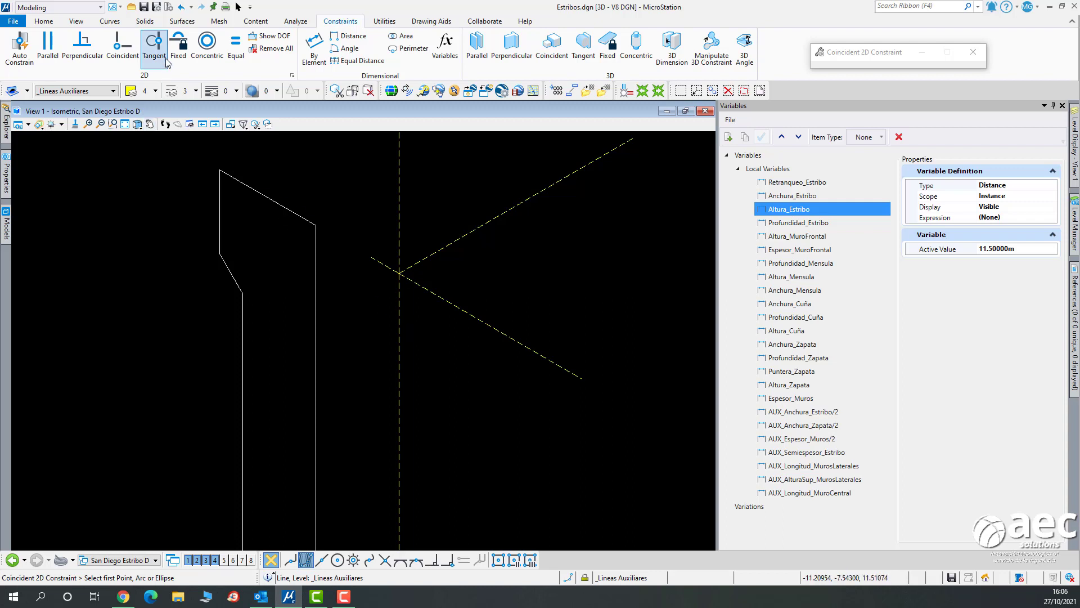
pyautogui.click(238, 7)
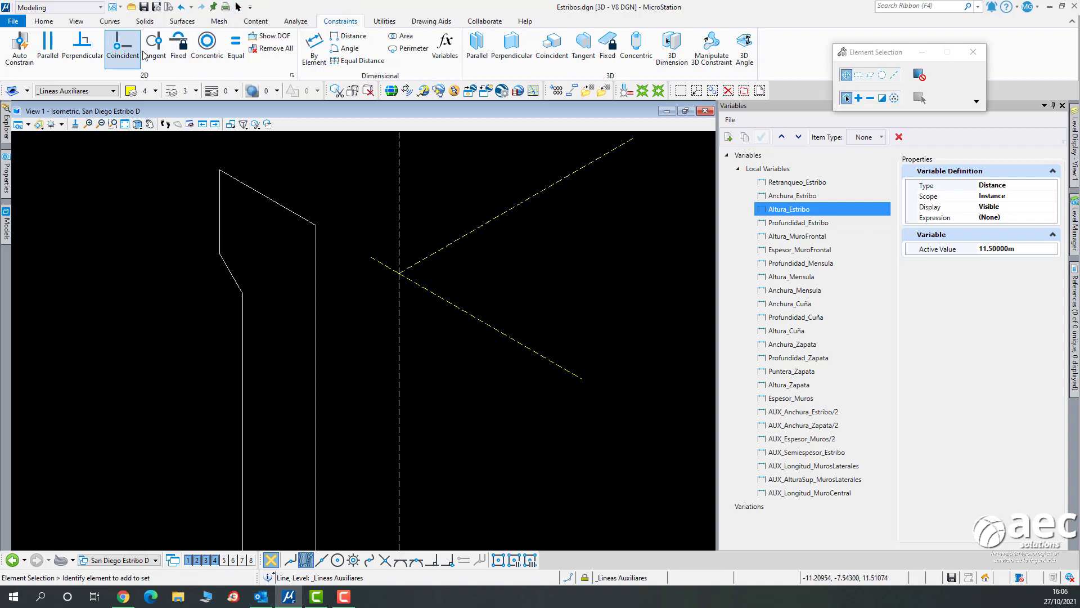
# Check the degrees of freedom of the cap profile, and select it to examine its constraints before deselecting it.
pyautogui.click(269, 36)
pyautogui.click(278, 202)
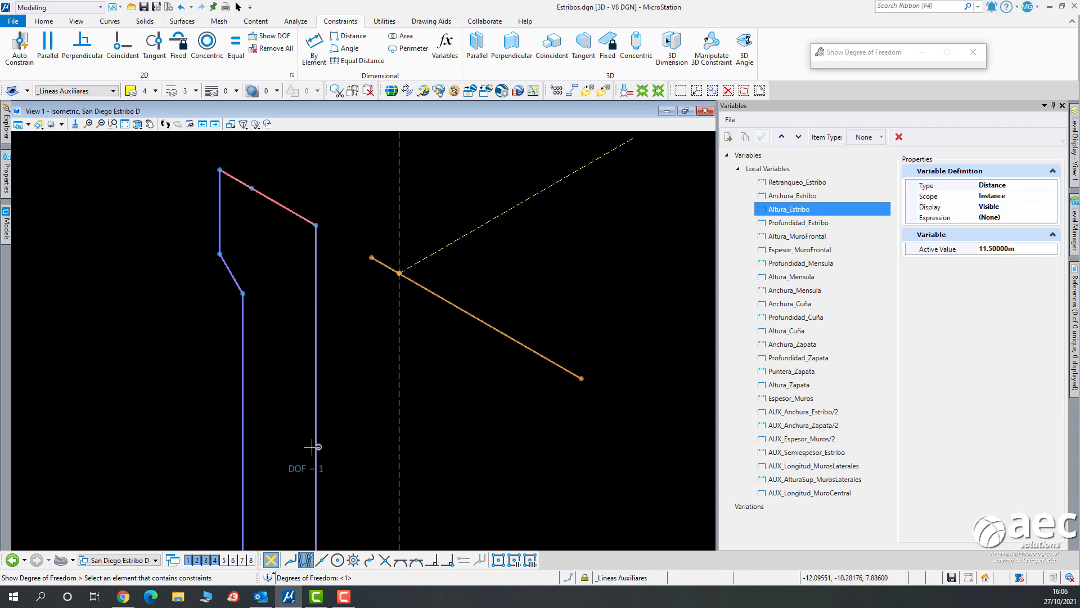
pyautogui.click(238, 7)
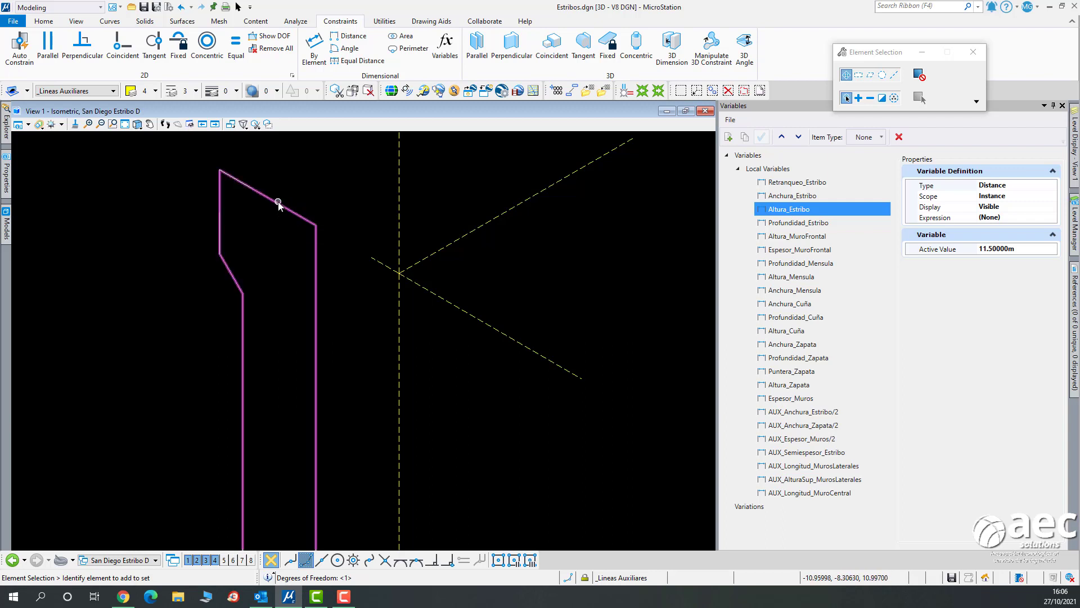
pyautogui.click(319, 220)
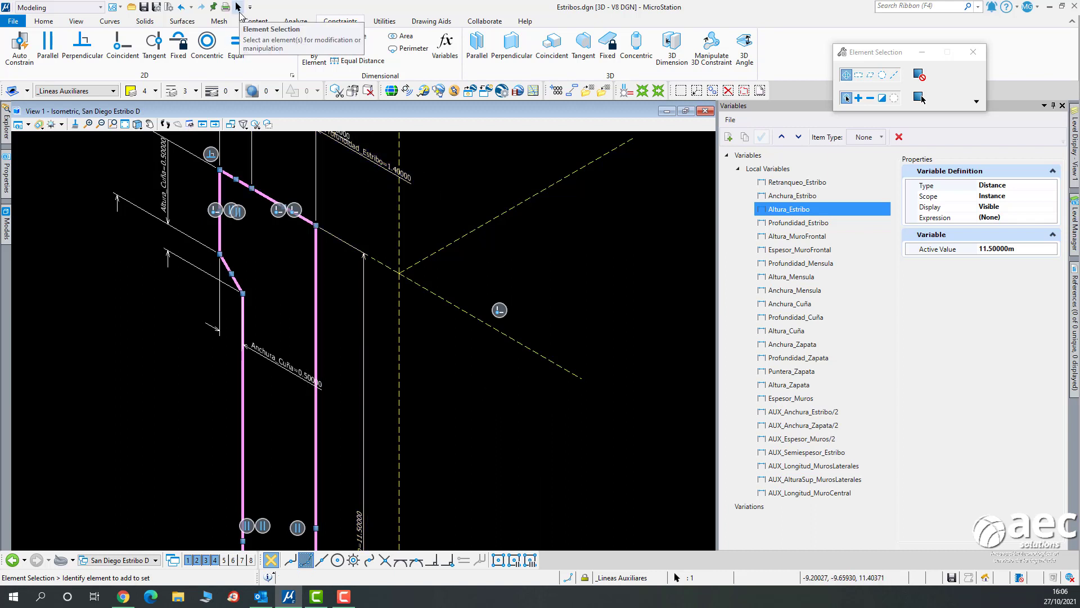
pyautogui.click(272, 49)
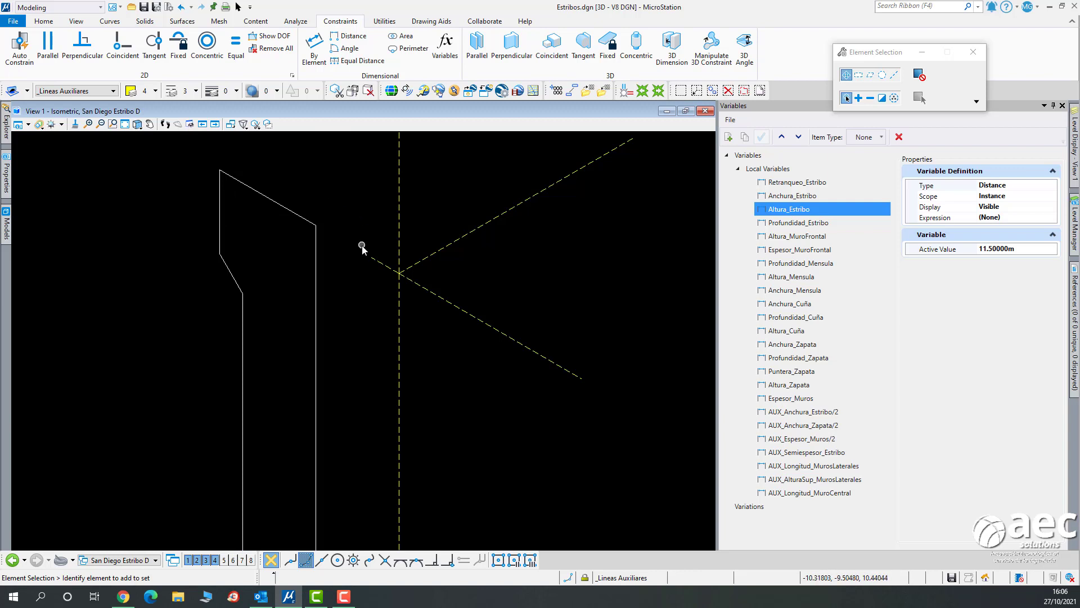
# Inspect the Retranqueo_Estribo dimension and constraints on the short auxiliary line, and clear the selection.
pyautogui.click(374, 256)
pyautogui.scroll(2, 411, 283)
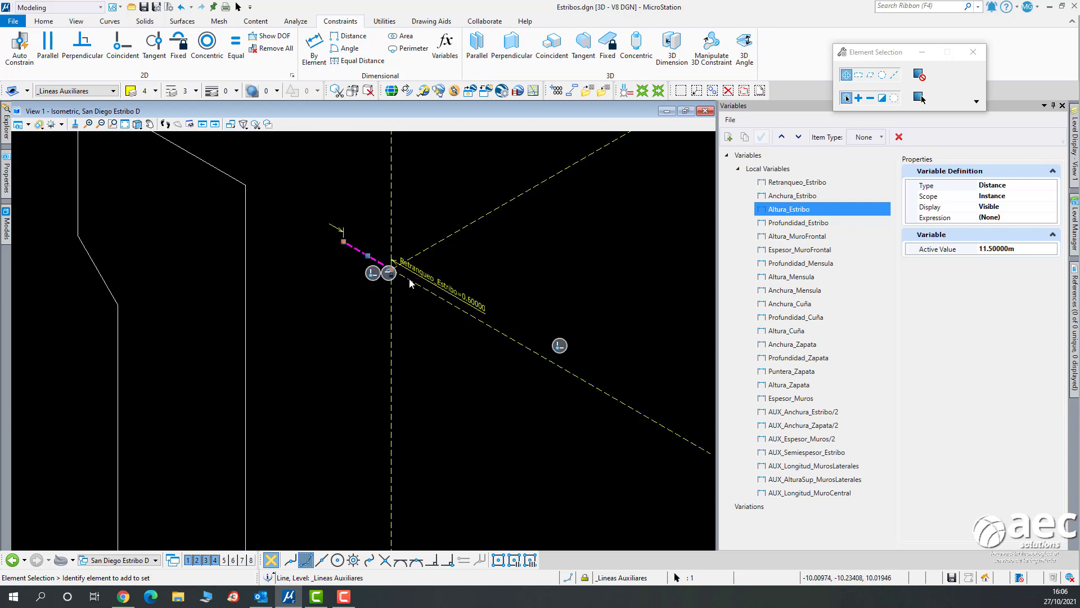
pyautogui.click(353, 186)
pyautogui.scroll(-2, 352, 186)
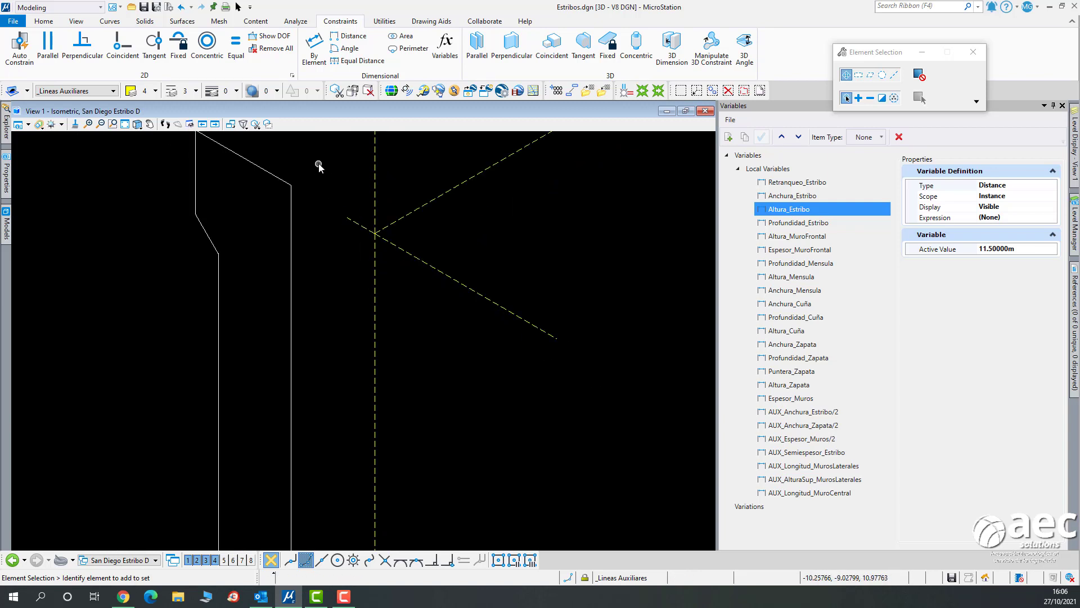
# Apply a 2D Coincident constraint between the intermediate vertex on the cap's top edge and the free end of the short auxiliary line.
pyautogui.moveTo(318, 169); pyautogui.dragTo(347, 274, button='middle')
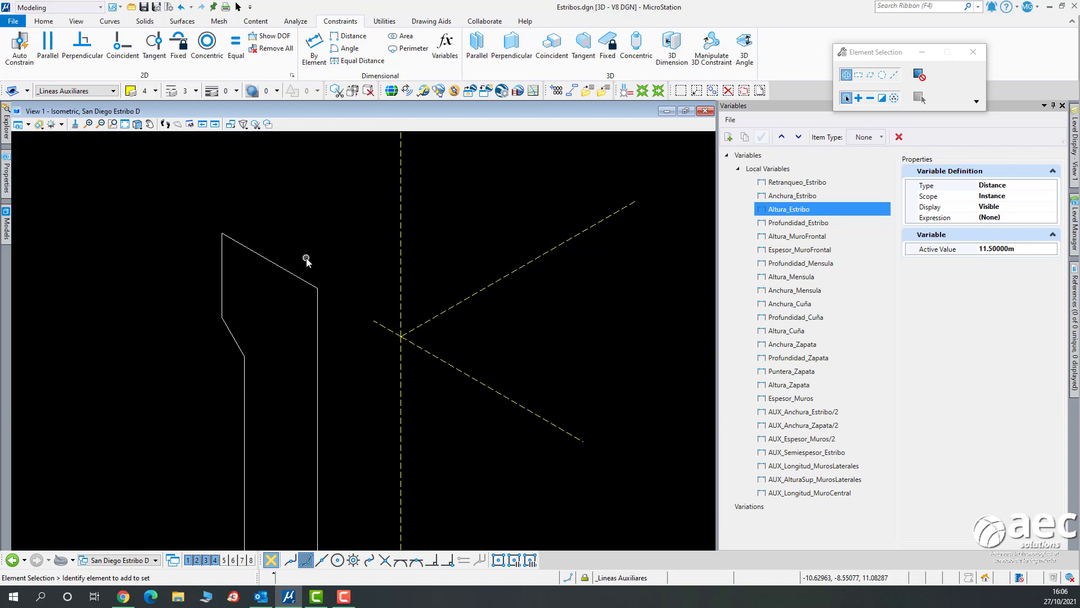
pyautogui.scroll(1, 187, 187)
pyautogui.scroll(-1, 204, 159)
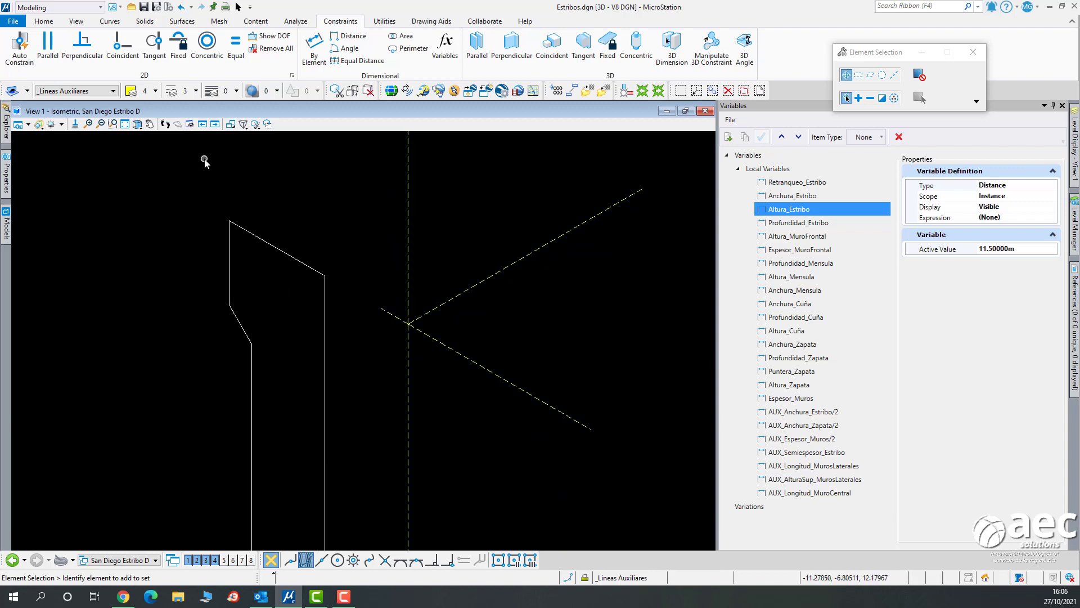
pyautogui.scroll(-1, 205, 162)
pyautogui.click(117, 49)
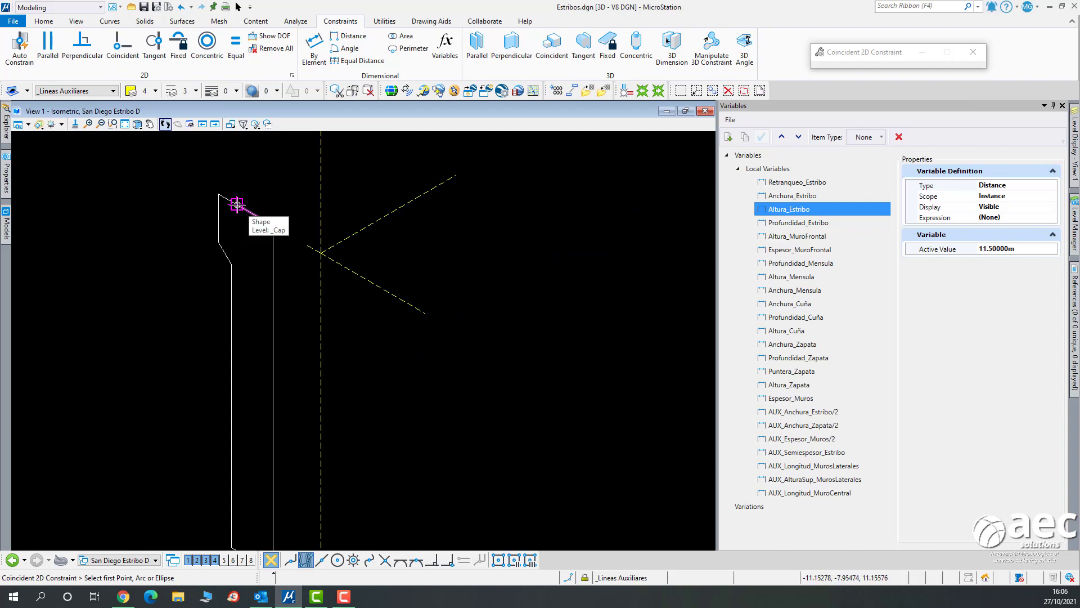
pyautogui.scroll(4, 236, 203)
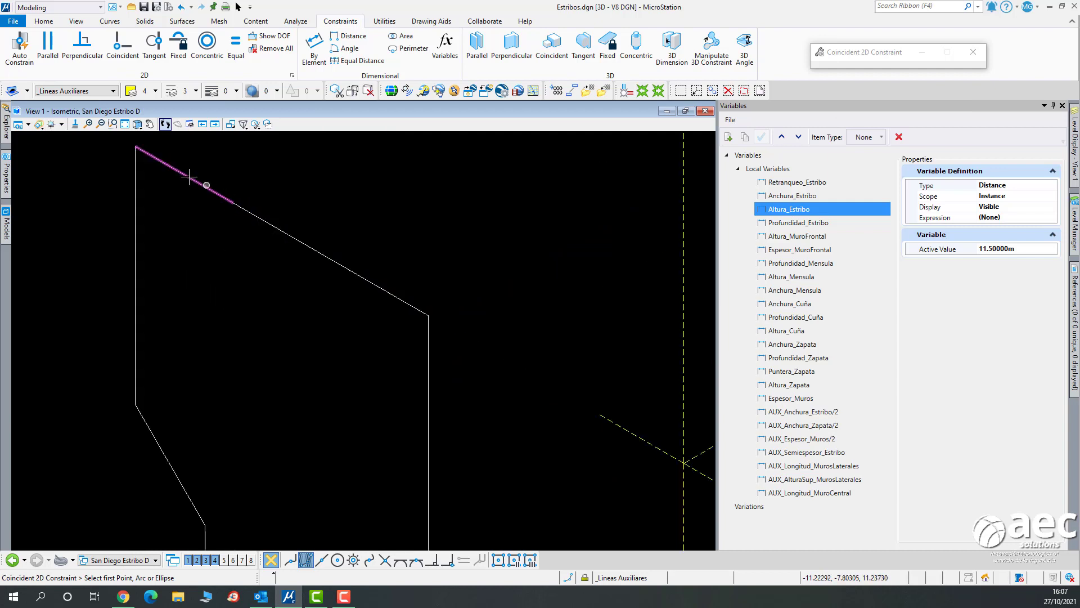
pyautogui.click(231, 200)
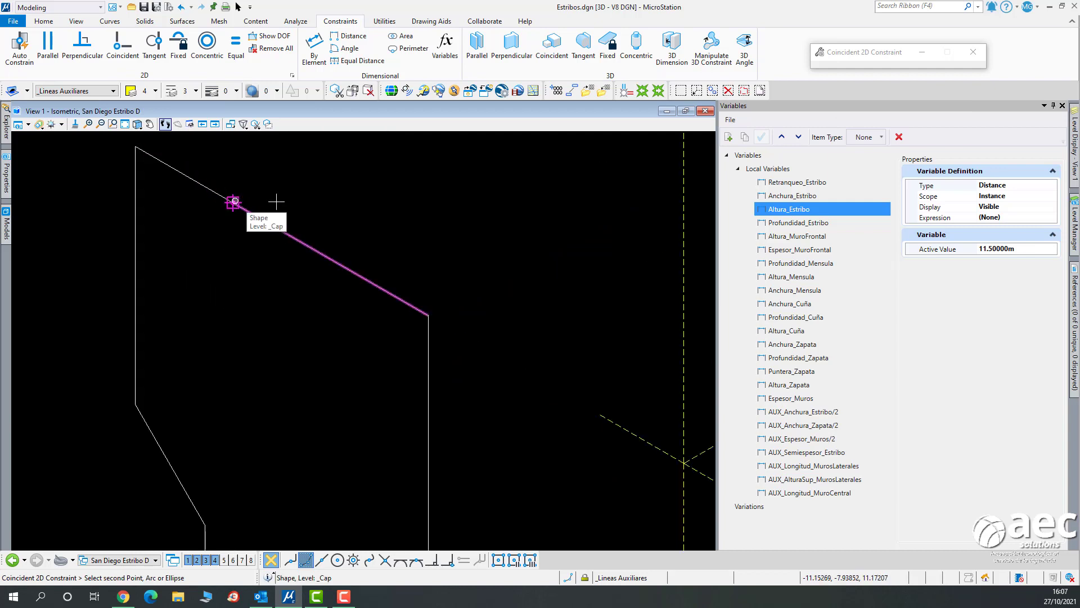
pyautogui.scroll(-5, 278, 201)
pyautogui.scroll(6, 315, 224)
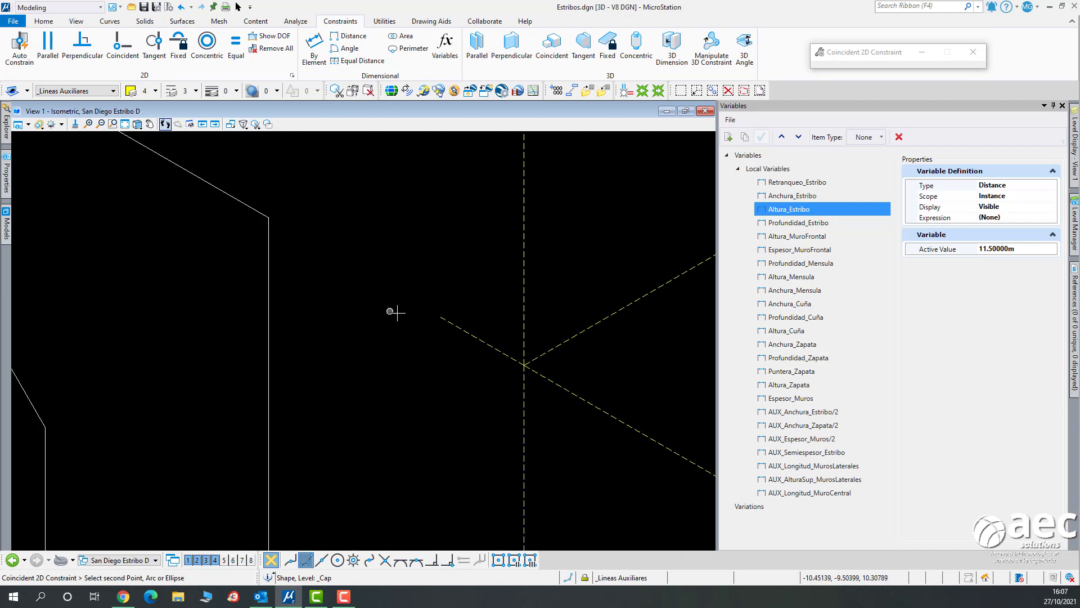
pyautogui.click(441, 316)
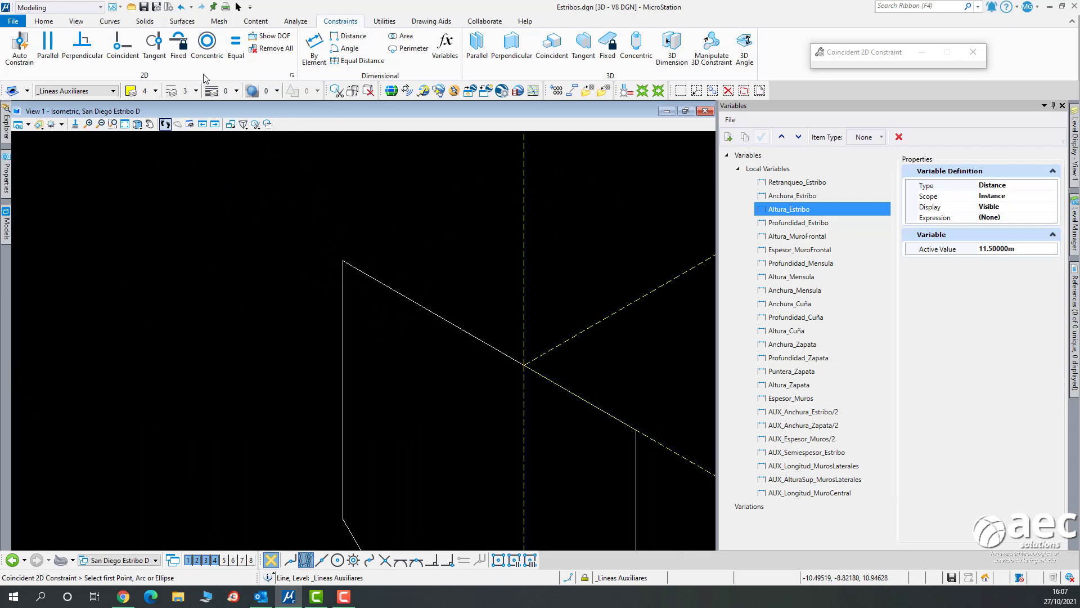
pyautogui.click(237, 7)
# Check the degrees of freedom of the positioned cap profile and examine its constraint markers.
pyautogui.scroll(-5, 275, 184)
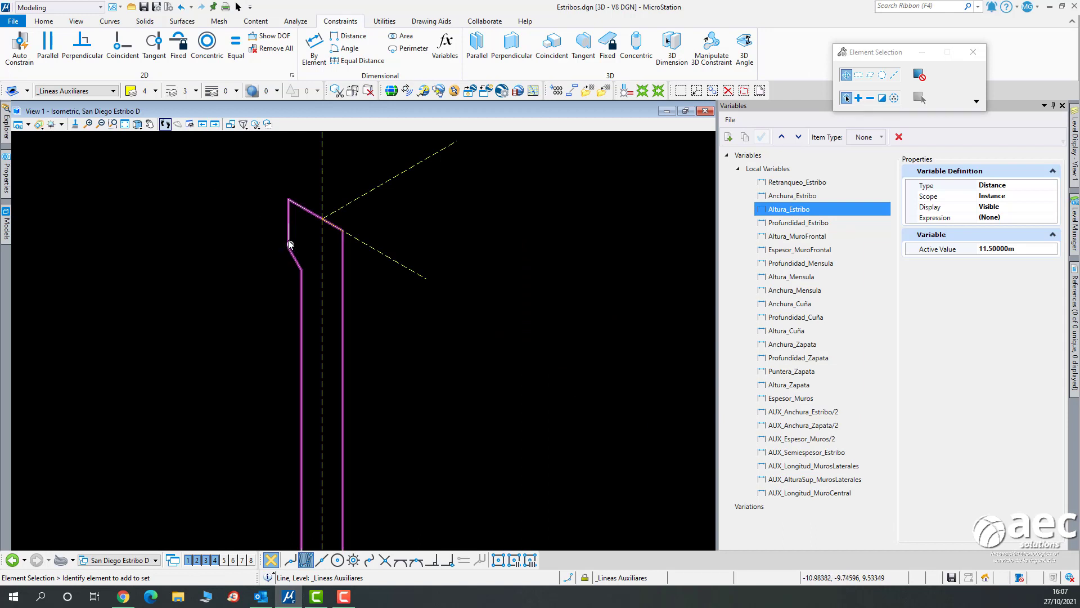
pyautogui.click(270, 35)
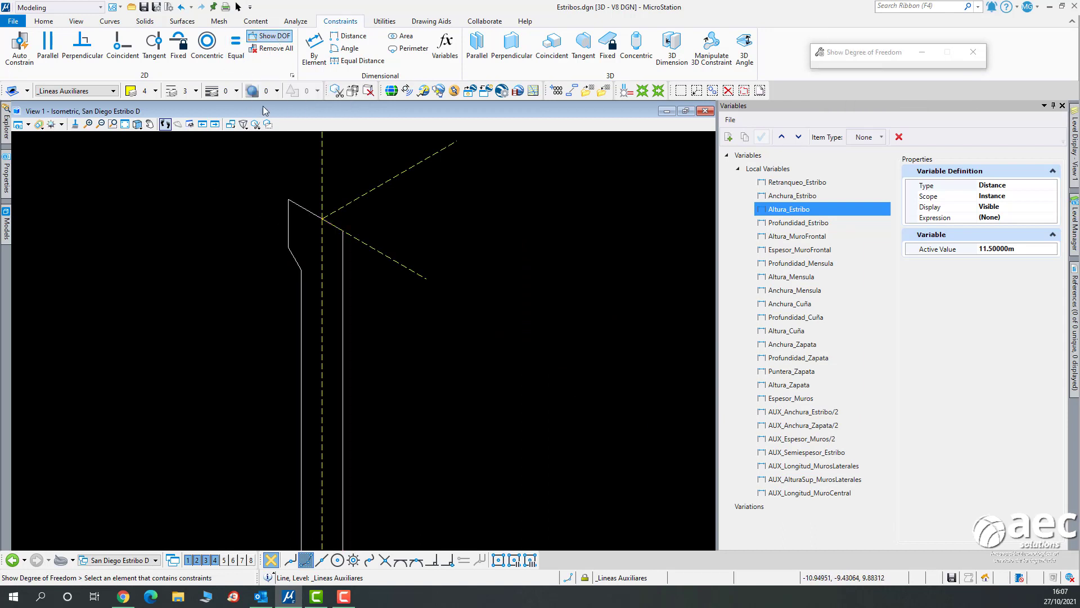
pyautogui.click(288, 227)
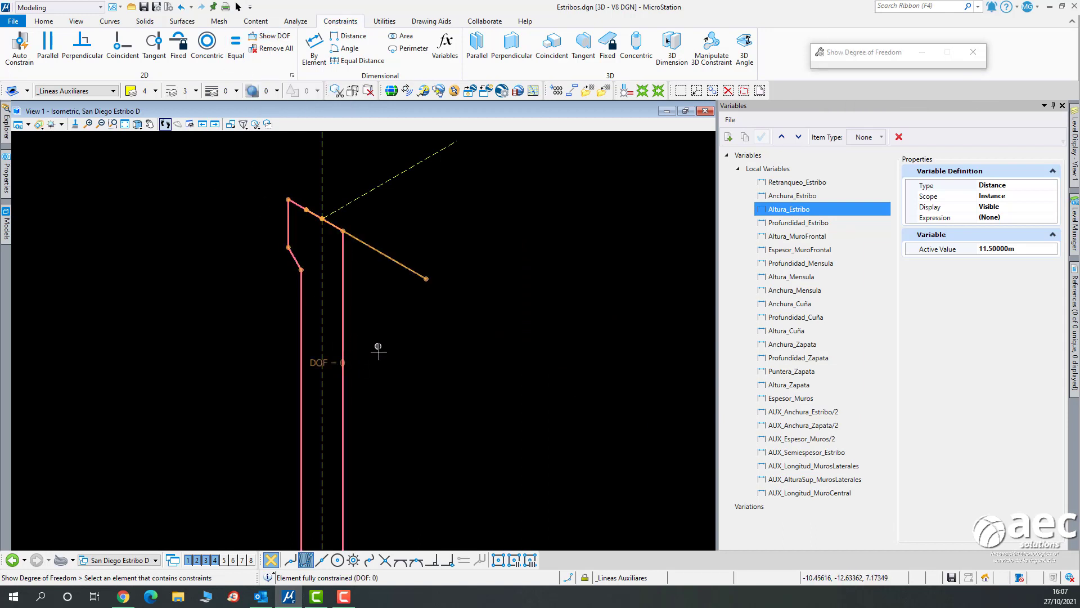
pyautogui.click(238, 7)
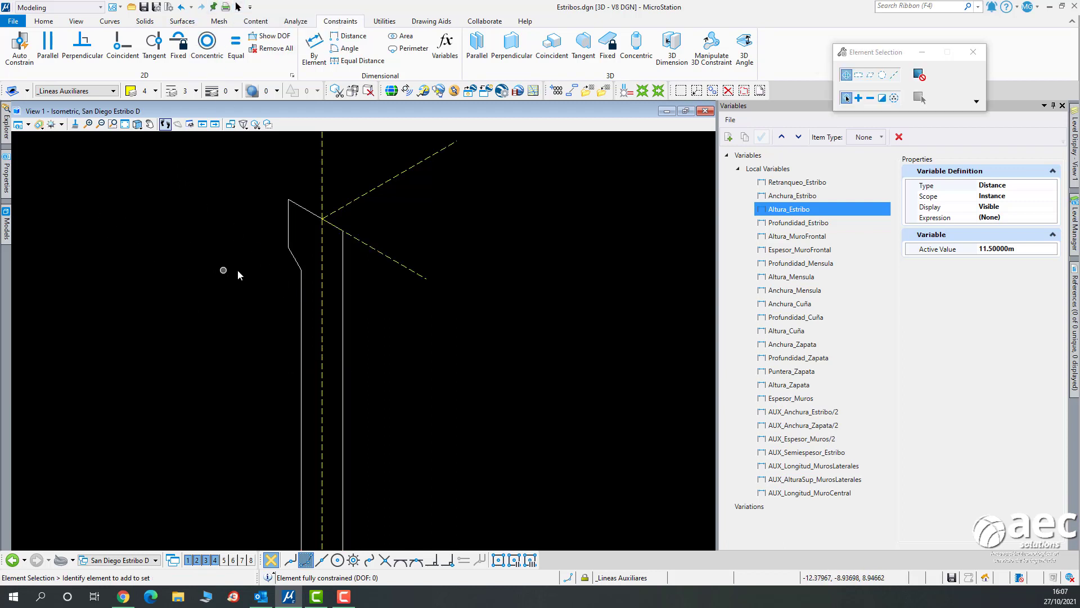
pyautogui.click(295, 259)
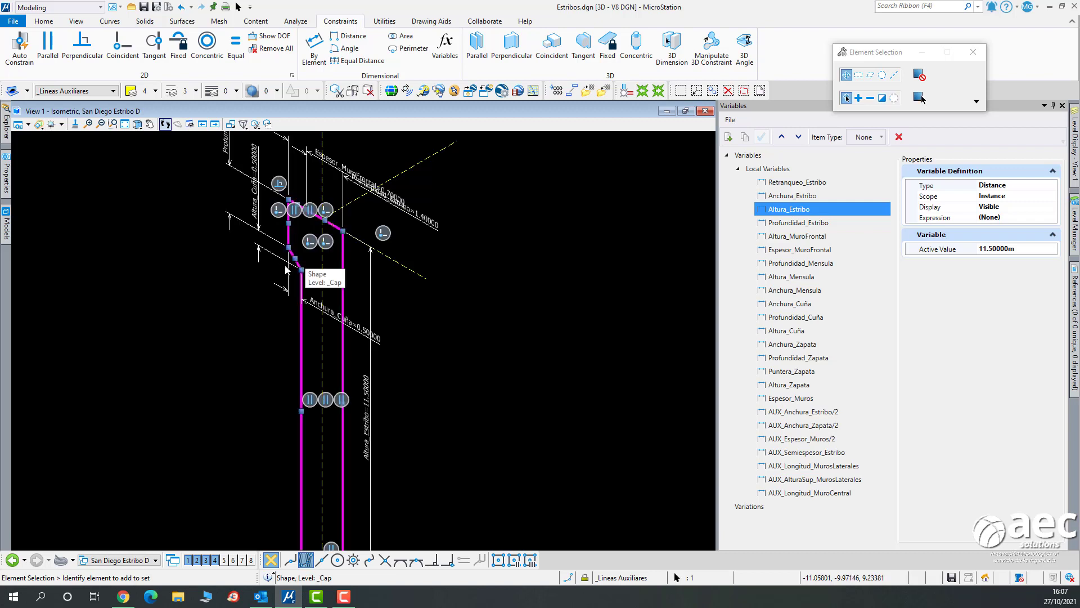
pyautogui.click(241, 291)
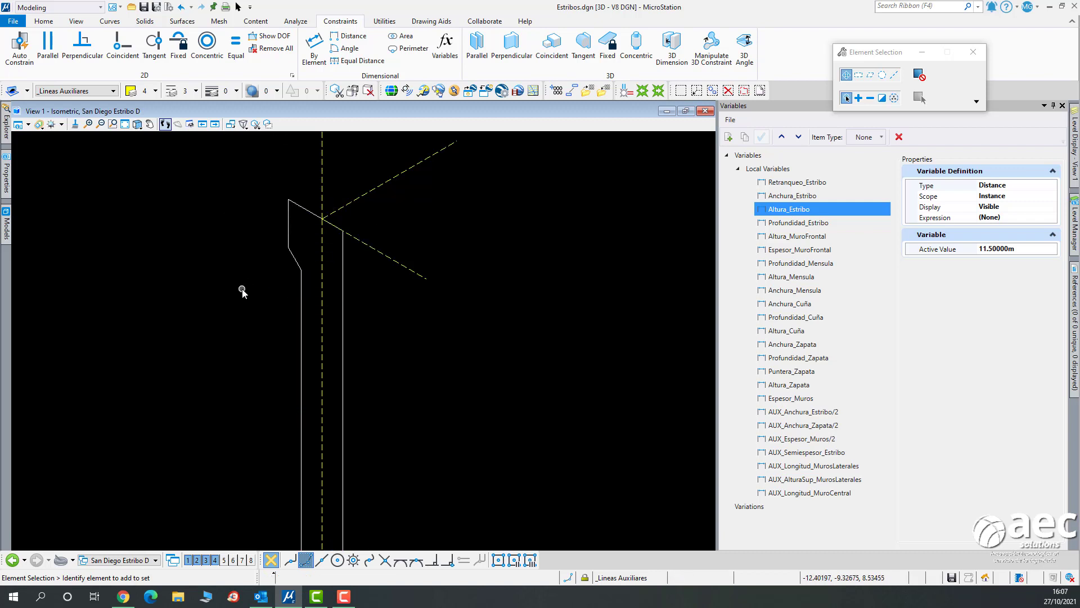
# Enable the display of constraint markers in View 1 and select the cap profile to view them.
pyautogui.click(29, 125)
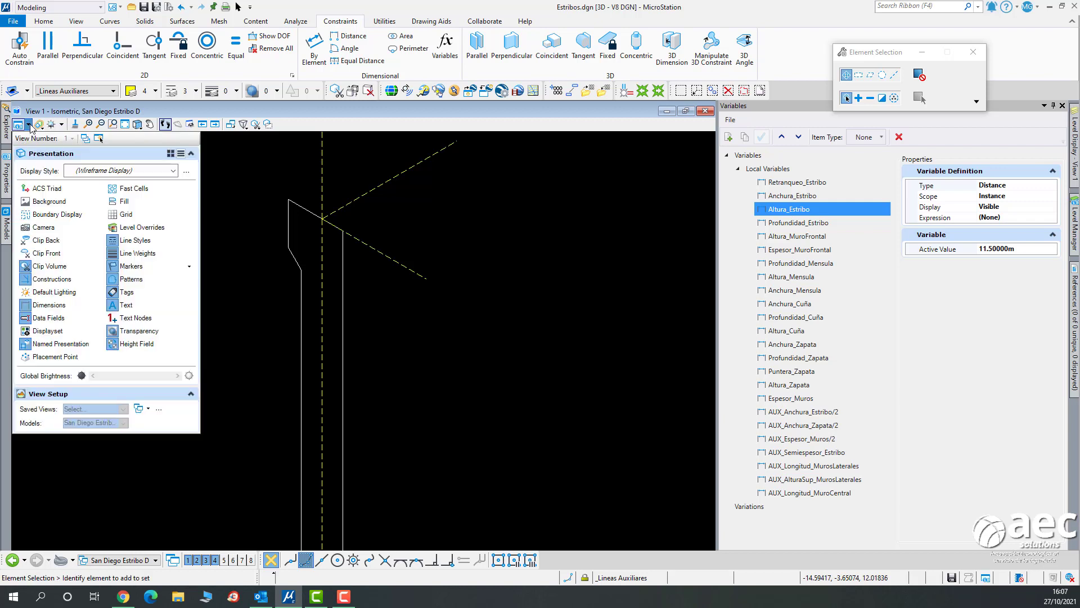
pyautogui.click(189, 266)
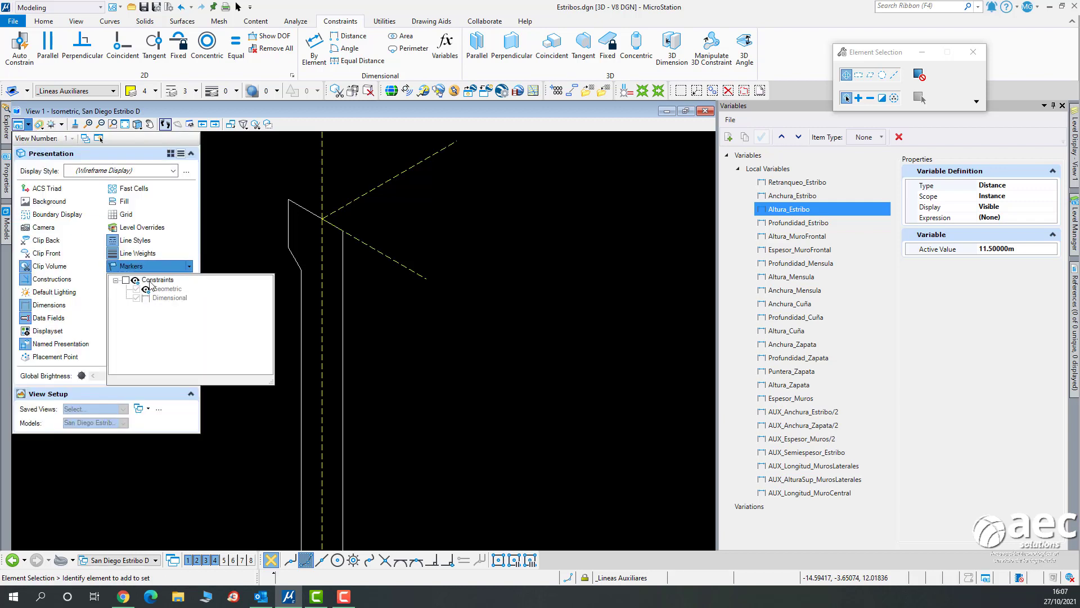
pyautogui.click(126, 281)
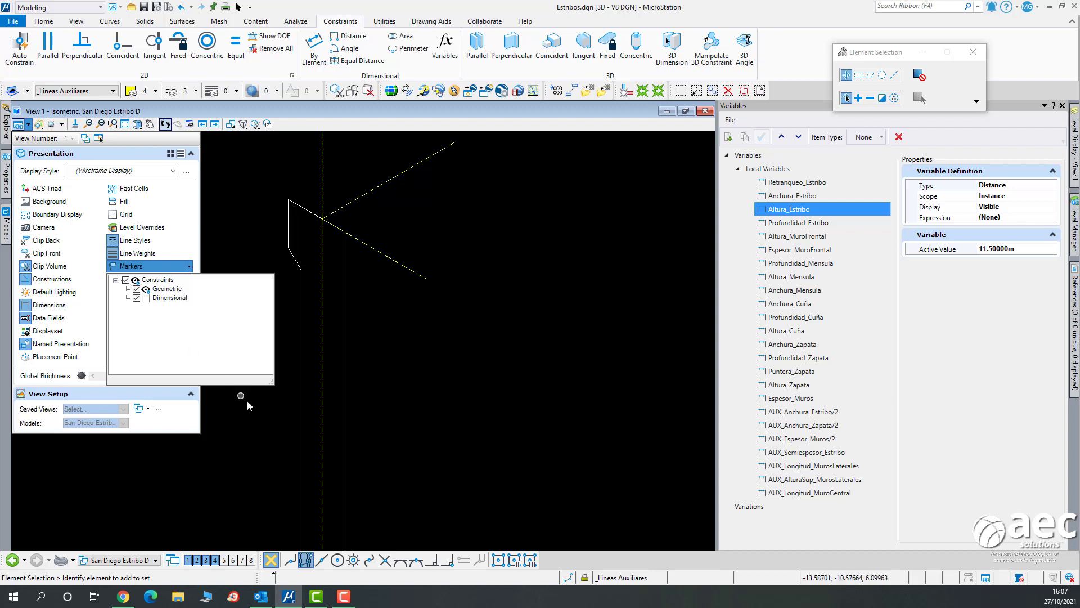
pyautogui.click(278, 429)
pyautogui.scroll(2, 275, 304)
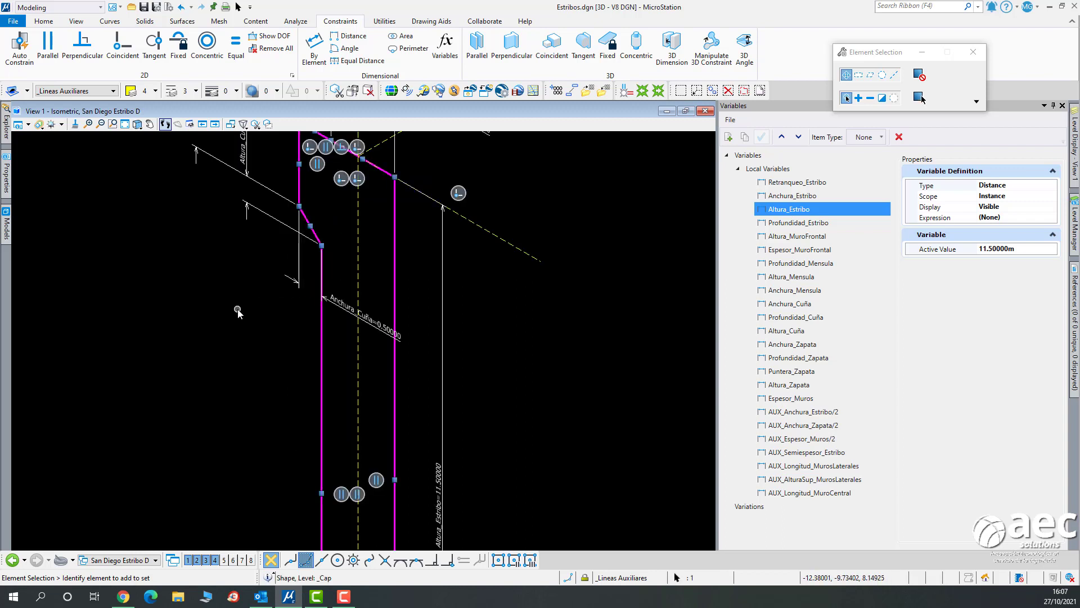
# Turn off the display of constraint markers in View 1.
pyautogui.click(29, 126)
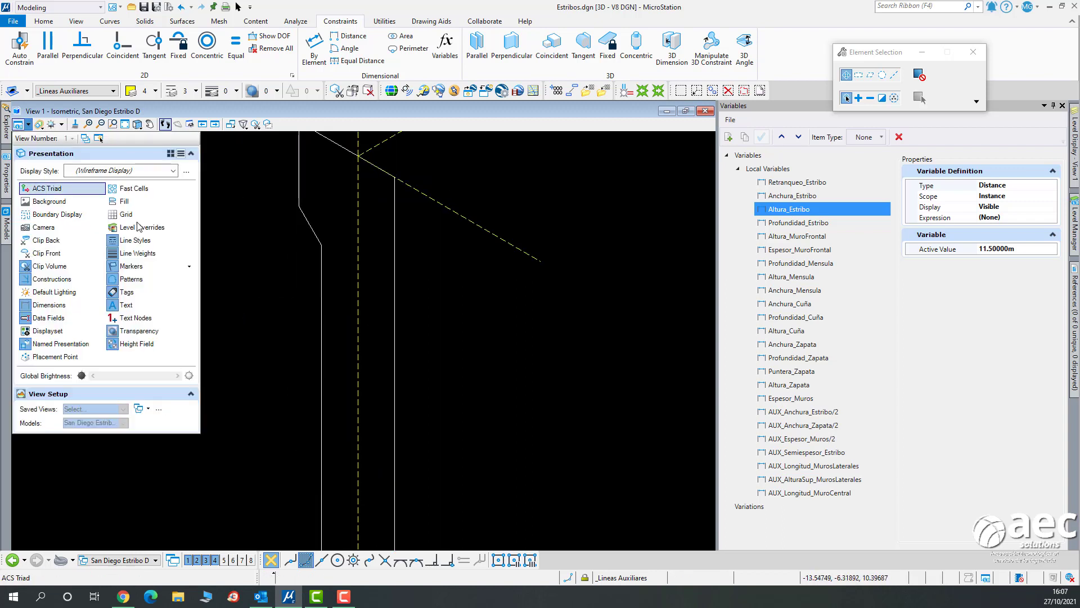
pyautogui.click(190, 267)
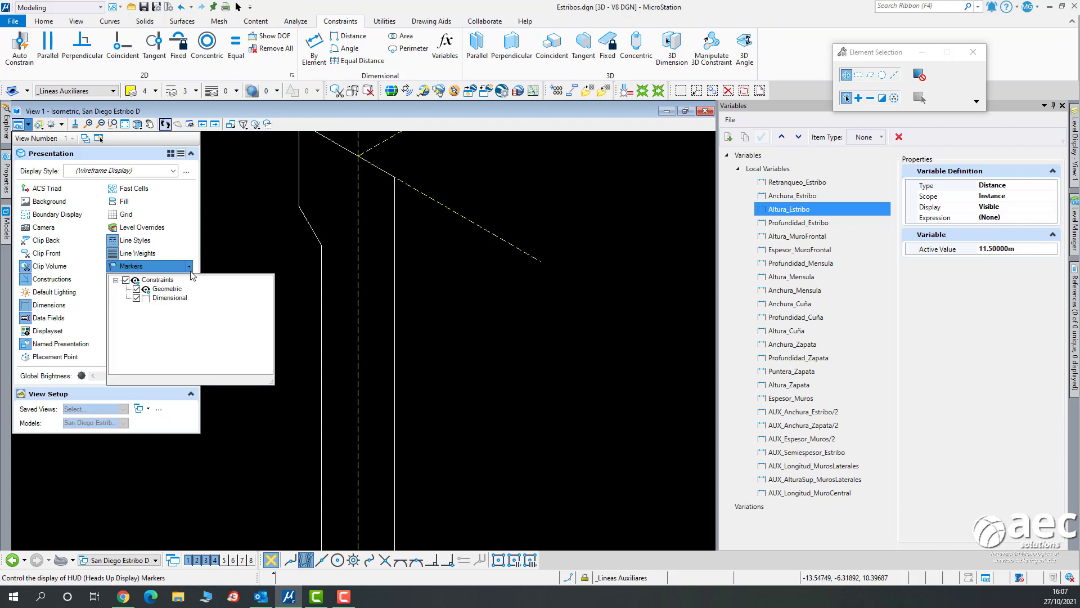
pyautogui.click(126, 281)
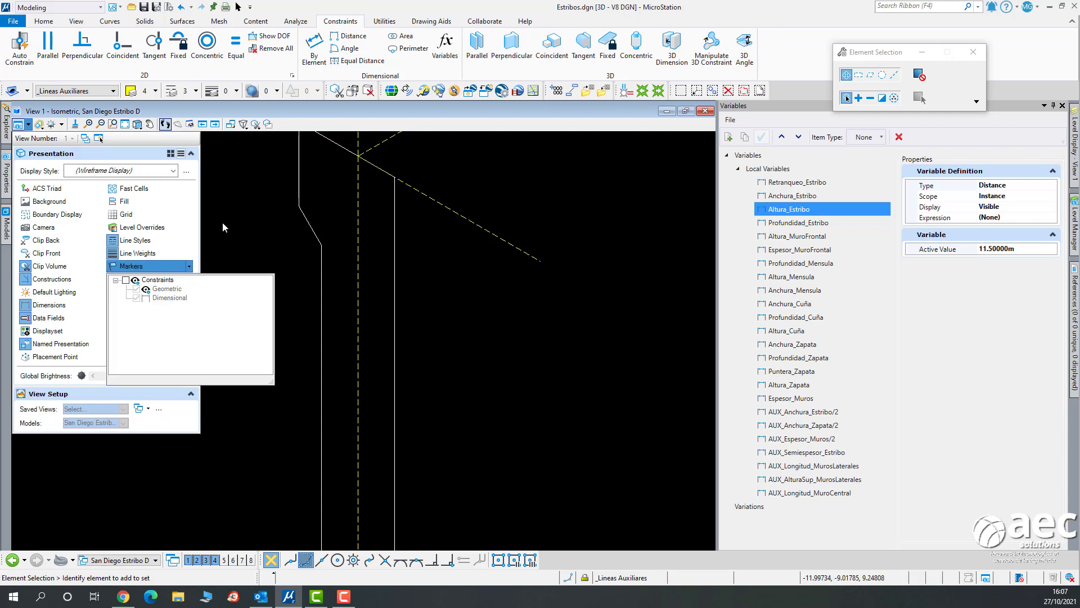
# Turn on the _MuroFrontal level in View 1 to display the front wall profile.
pyautogui.scroll(-5, 240, 237)
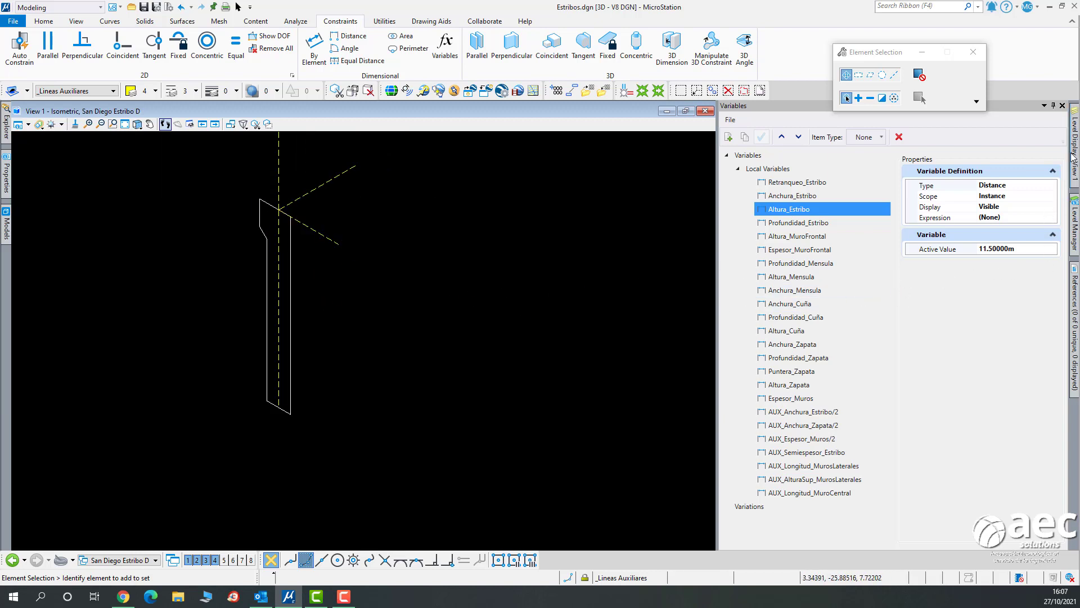
pyautogui.moveTo(1075, 157)
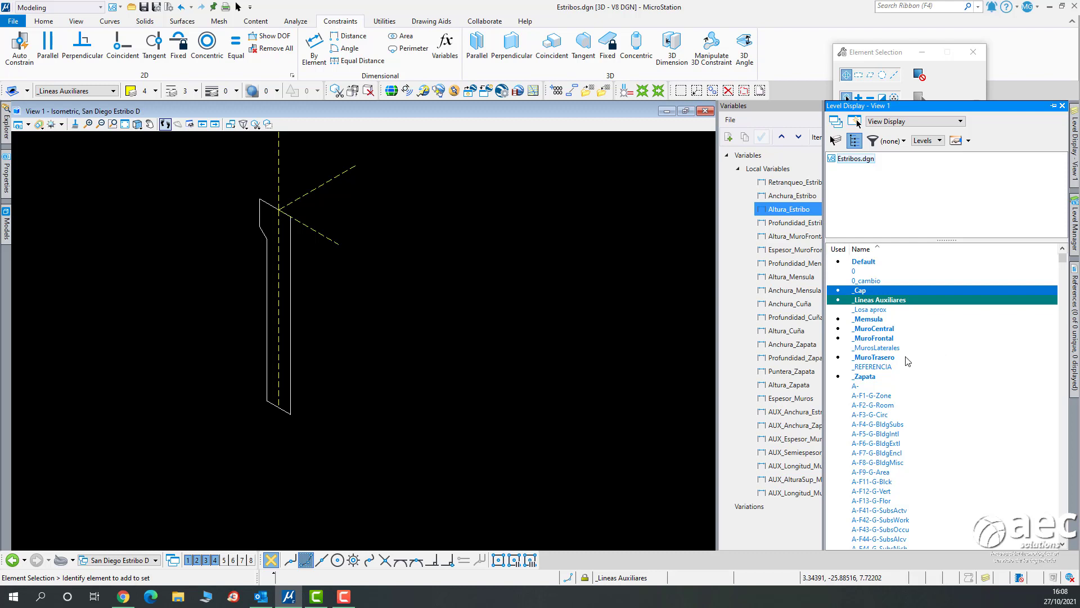
pyautogui.click(895, 338)
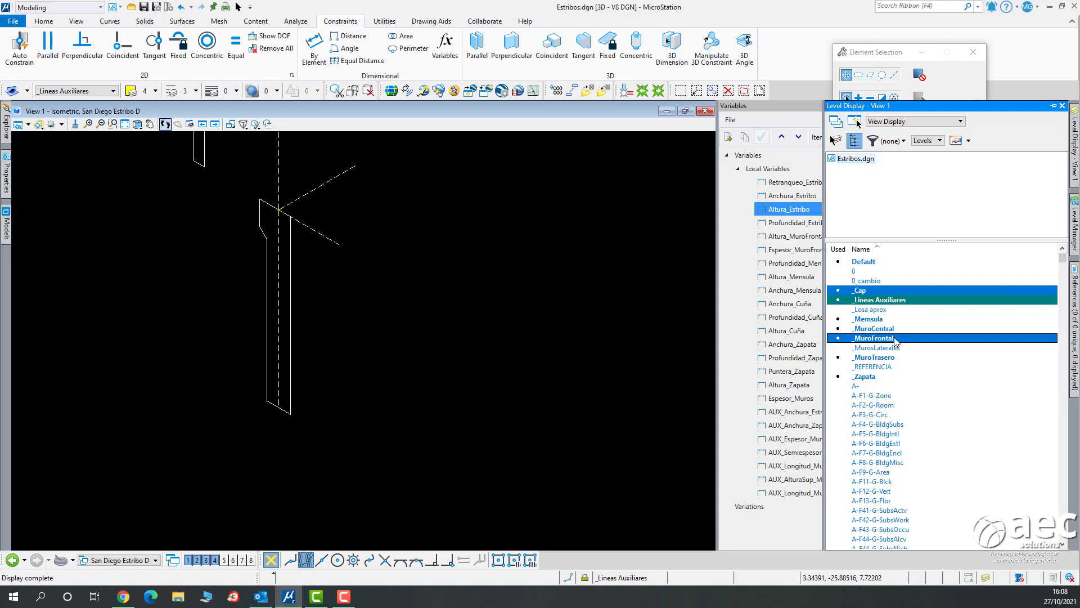
pyautogui.scroll(-3, 437, 243)
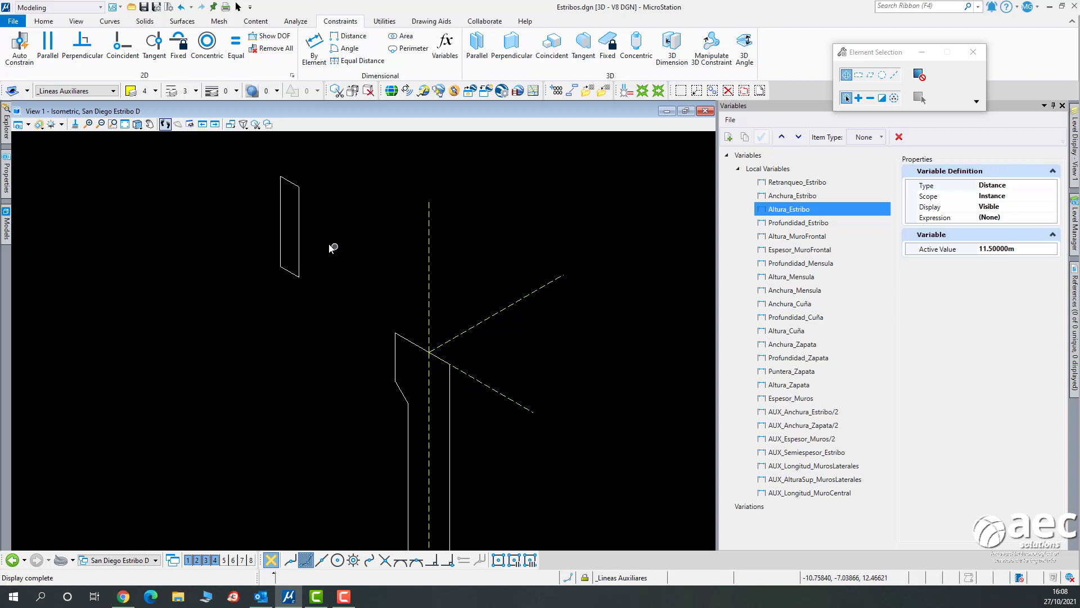
# Apply Auto 2D Constrain to the front wall profile and accept the proposed parallel and perpendicular constraints.
pyautogui.click(269, 36)
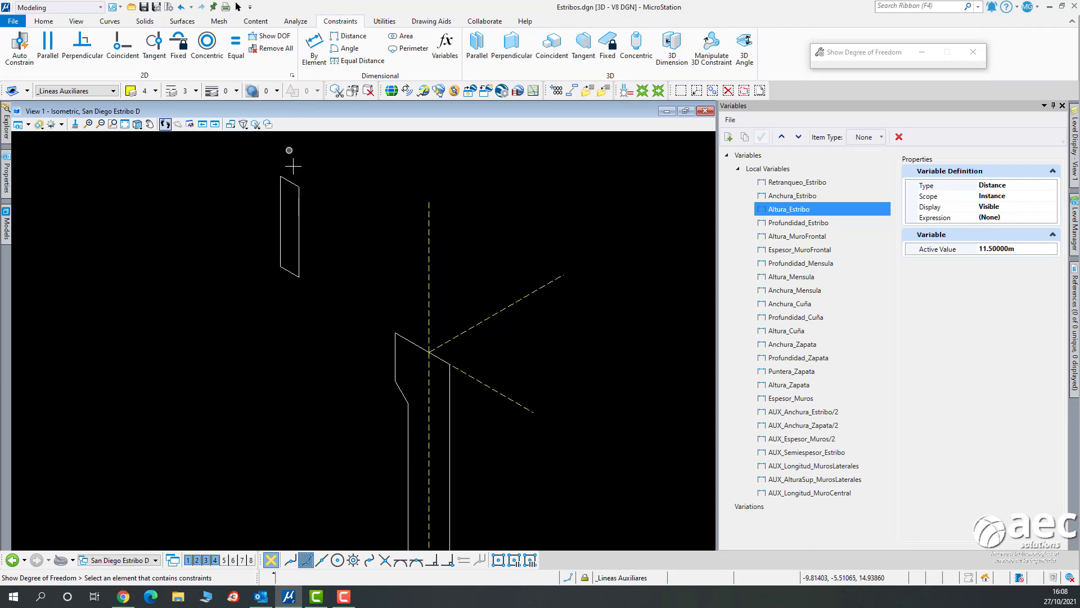
pyautogui.click(238, 7)
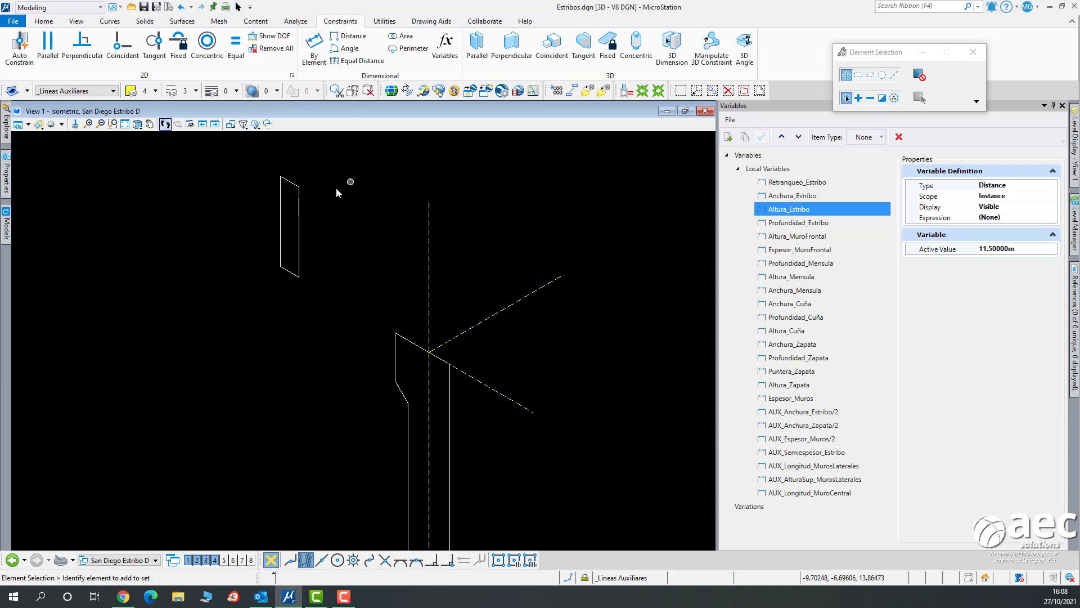
pyautogui.click(22, 55)
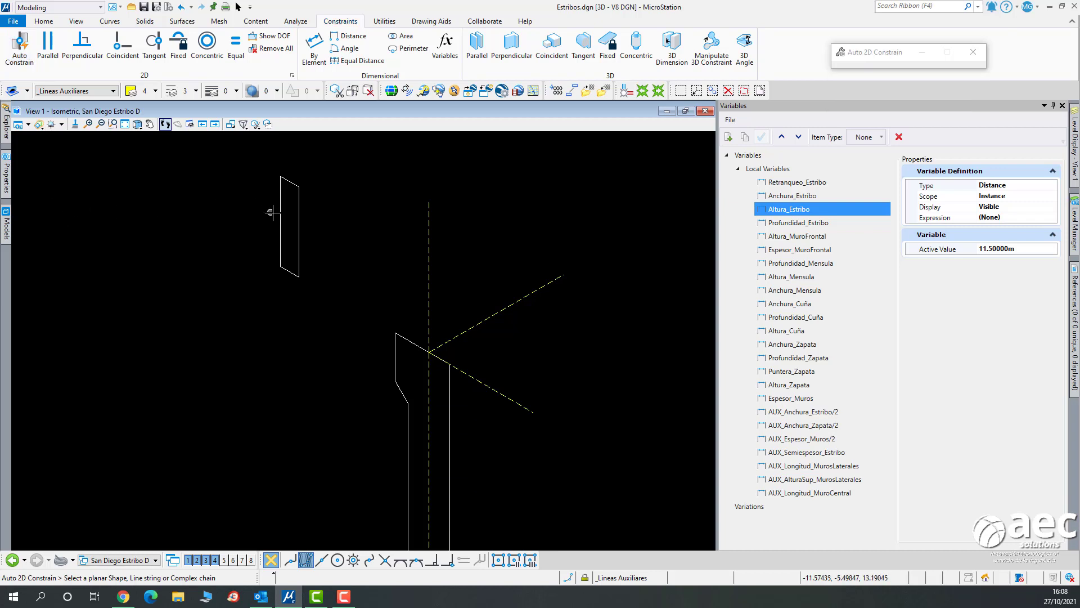
pyautogui.click(299, 229)
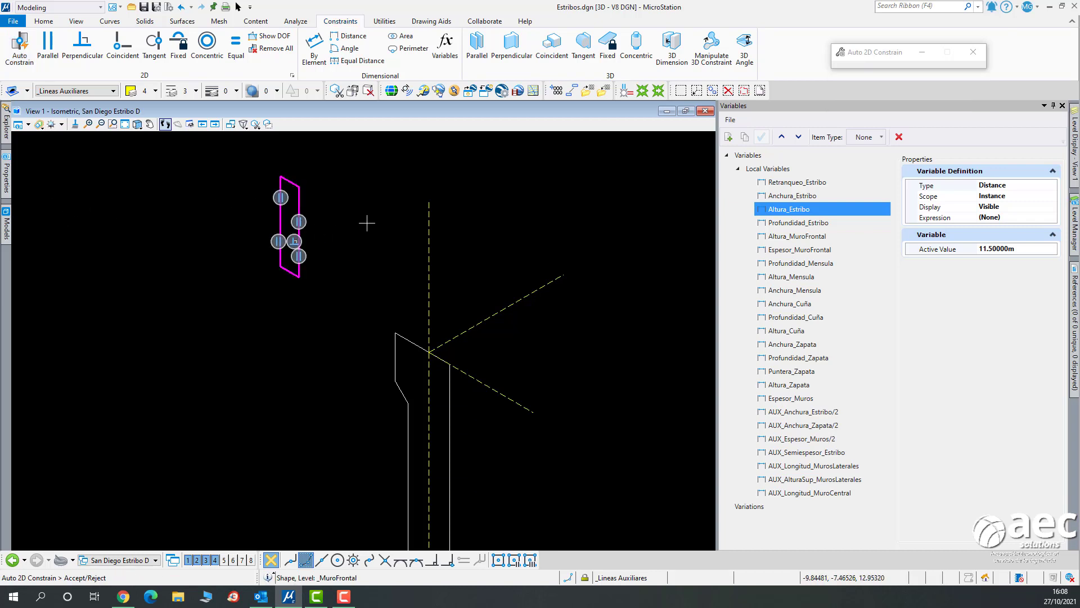
pyautogui.click(367, 223)
pyautogui.click(238, 7)
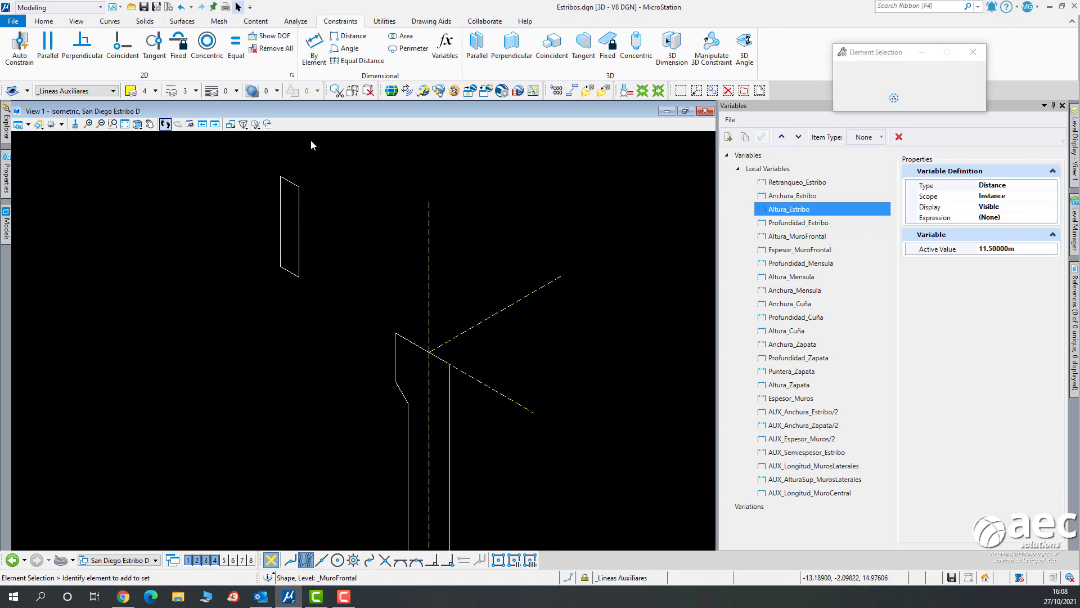
# Select the front wall profile to examine its constraint markers and preview stretching it from its upper corner, without keeping the change.
pyautogui.click(299, 240)
pyautogui.scroll(5, 321, 218)
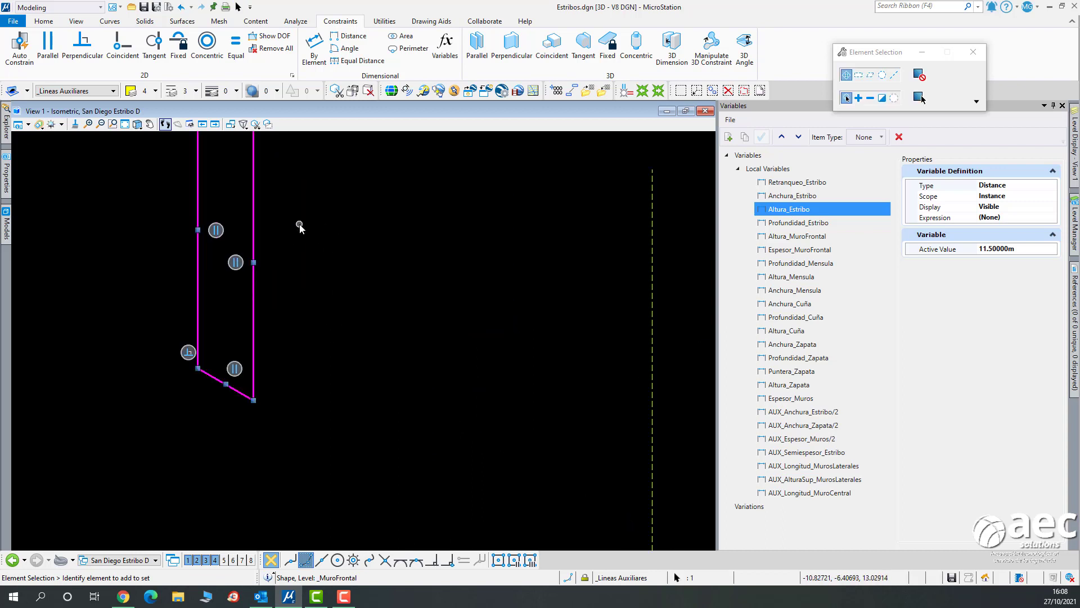
pyautogui.moveTo(300, 226); pyautogui.dragTo(357, 330, button='middle')
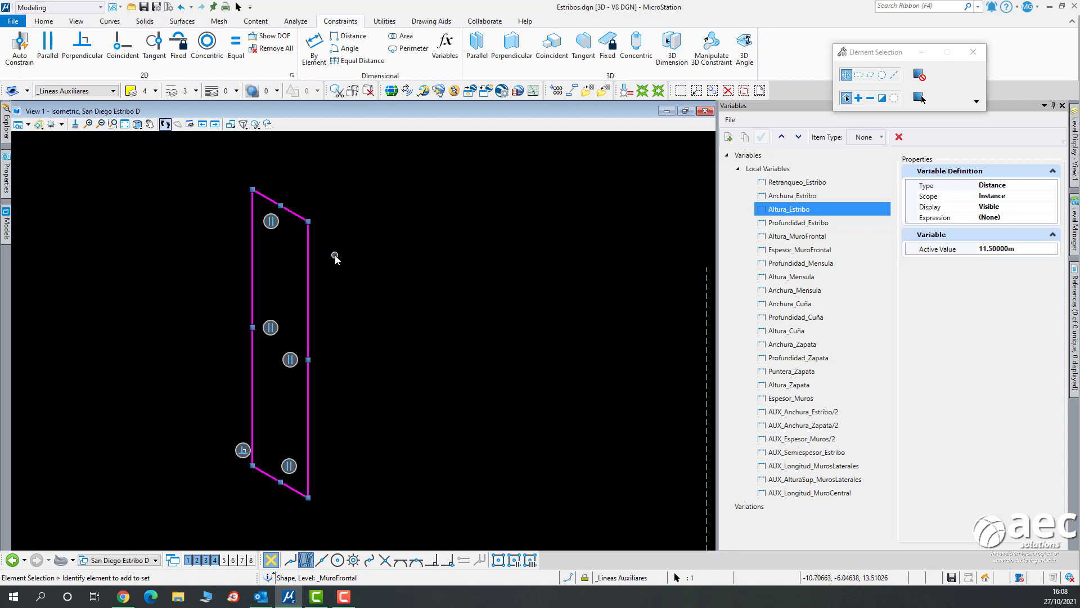
pyautogui.click(309, 223)
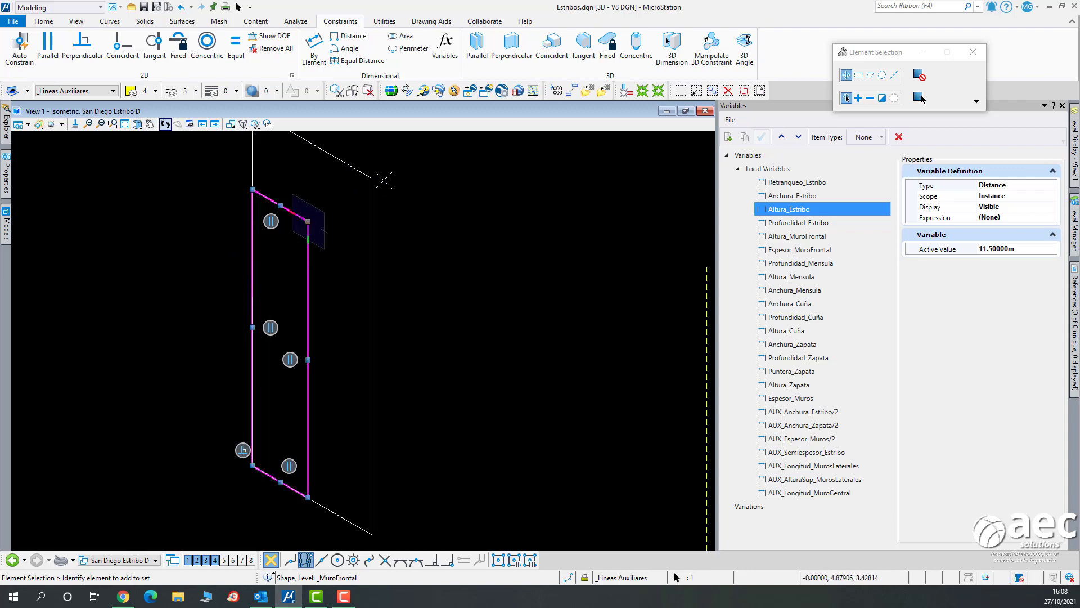
pyautogui.rightClick(415, 204)
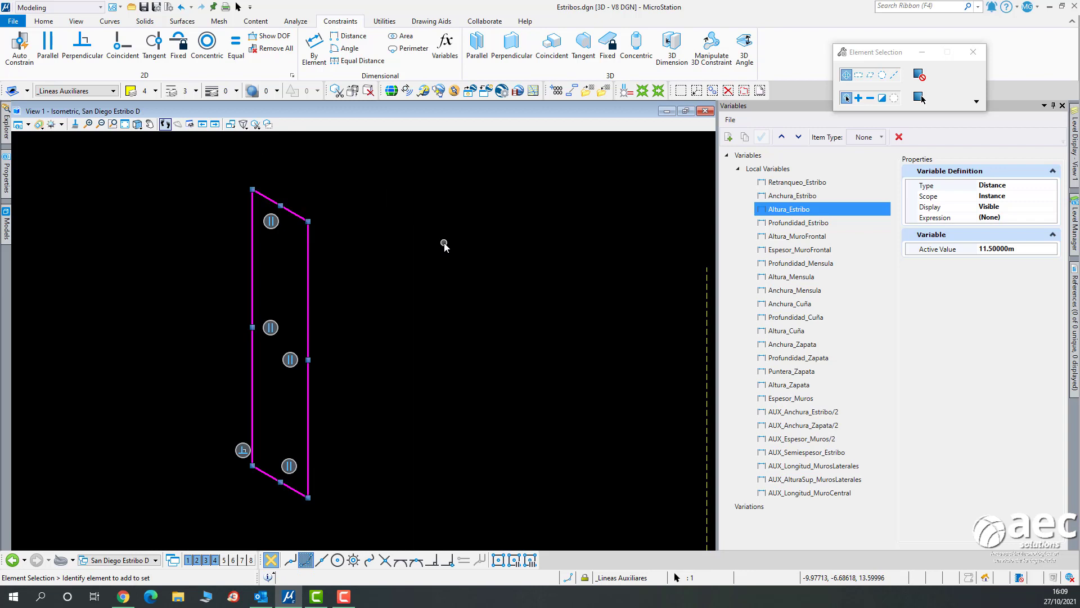
pyautogui.click(444, 246)
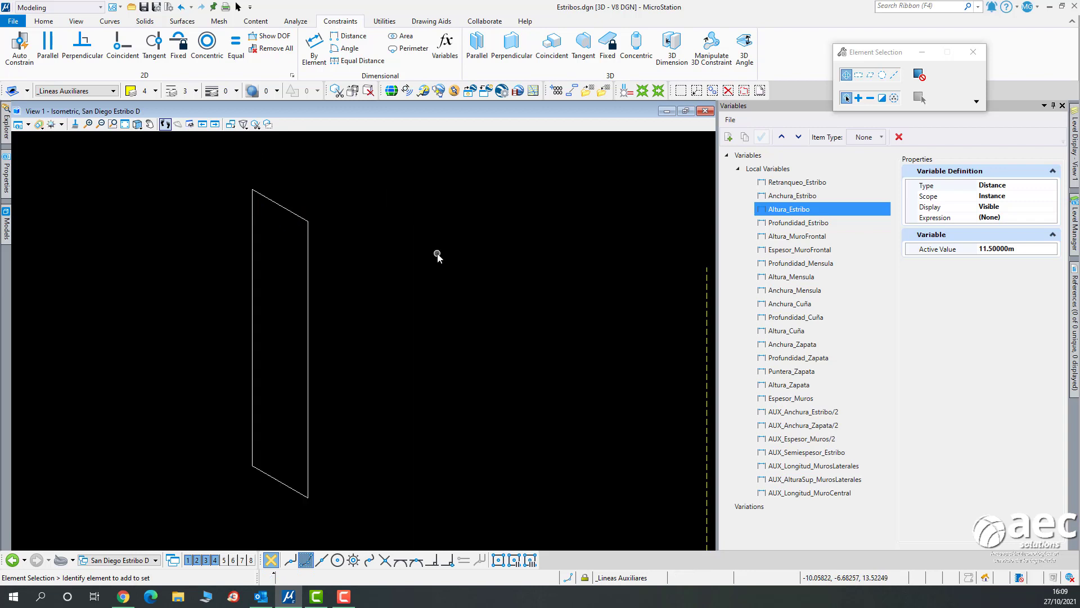
# Add an element dimensional constraint to the front wall profile's upper short edge, driven by the Espesor_MuroFrontal variable.
pyautogui.click(315, 48)
pyautogui.click(274, 202)
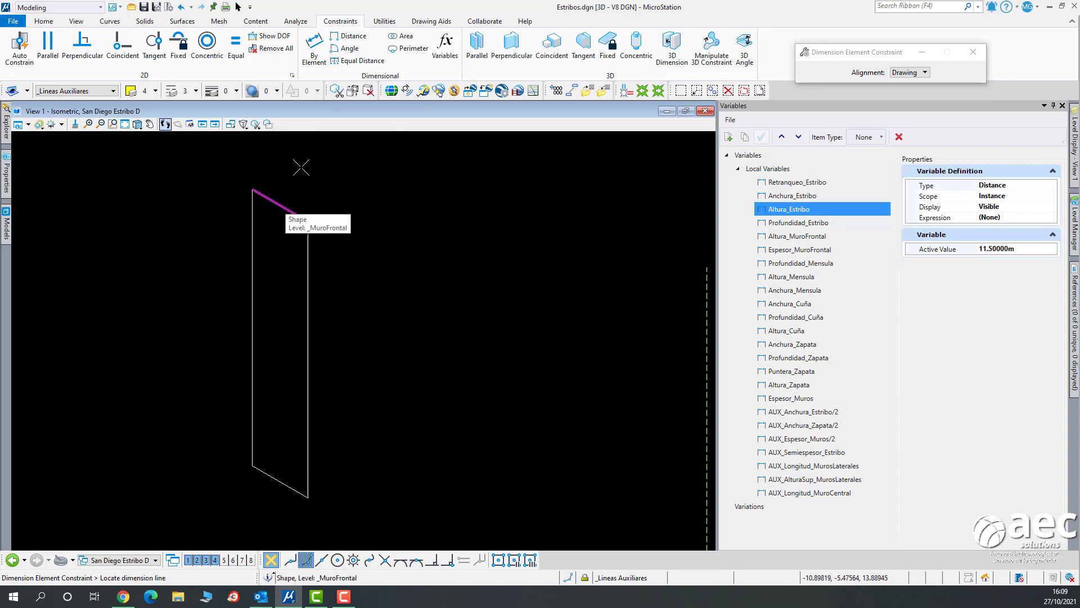
pyautogui.click(304, 167)
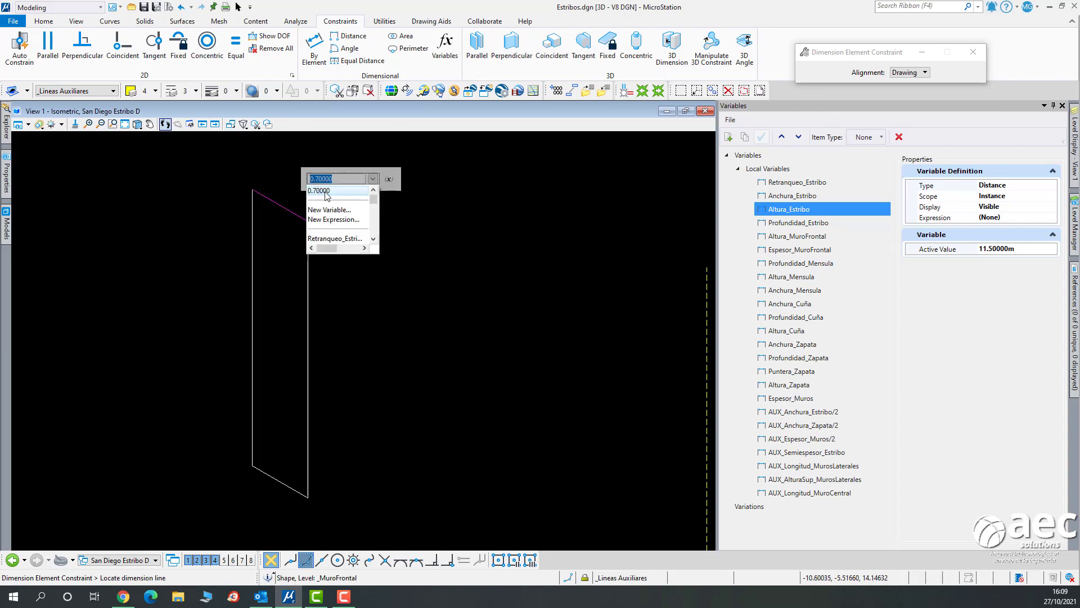
pyautogui.click(374, 240)
pyautogui.click(374, 240)
pyautogui.click(374, 240)
pyautogui.click(374, 241)
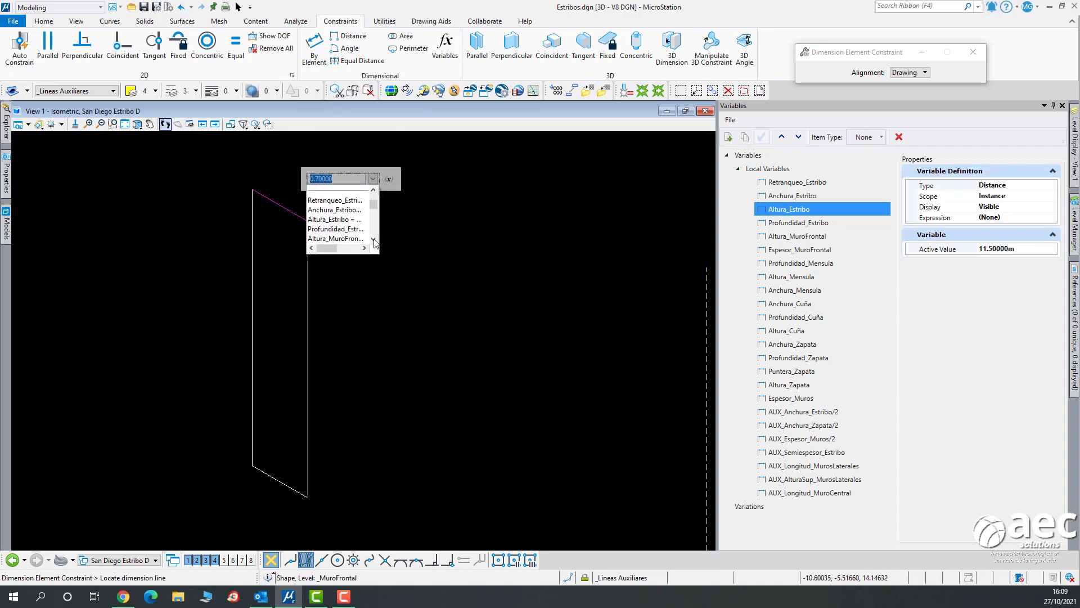
pyautogui.click(375, 241)
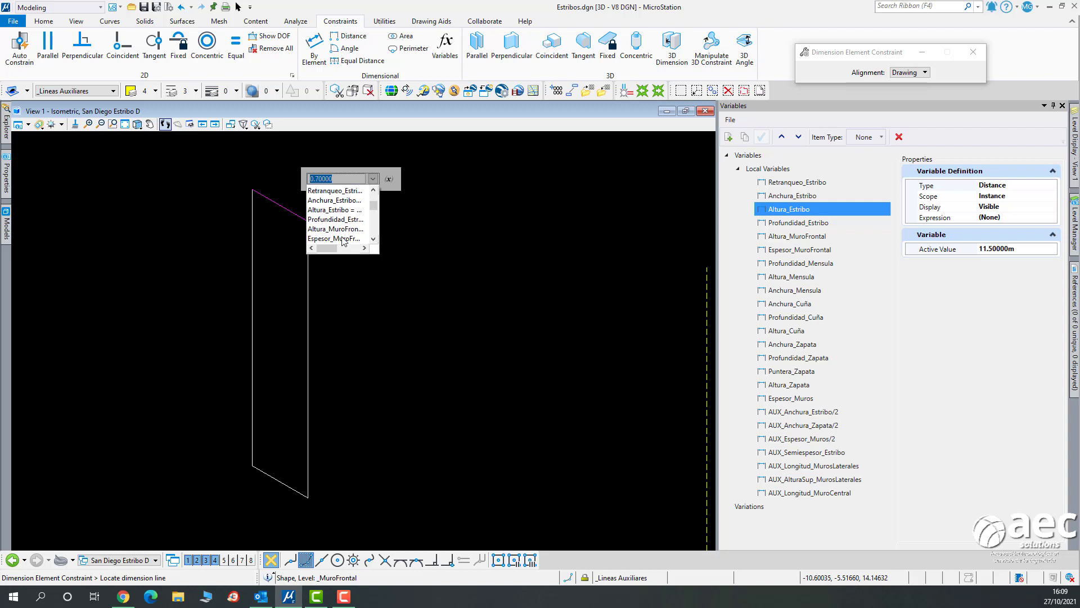
pyautogui.click(343, 238)
pyautogui.click(391, 244)
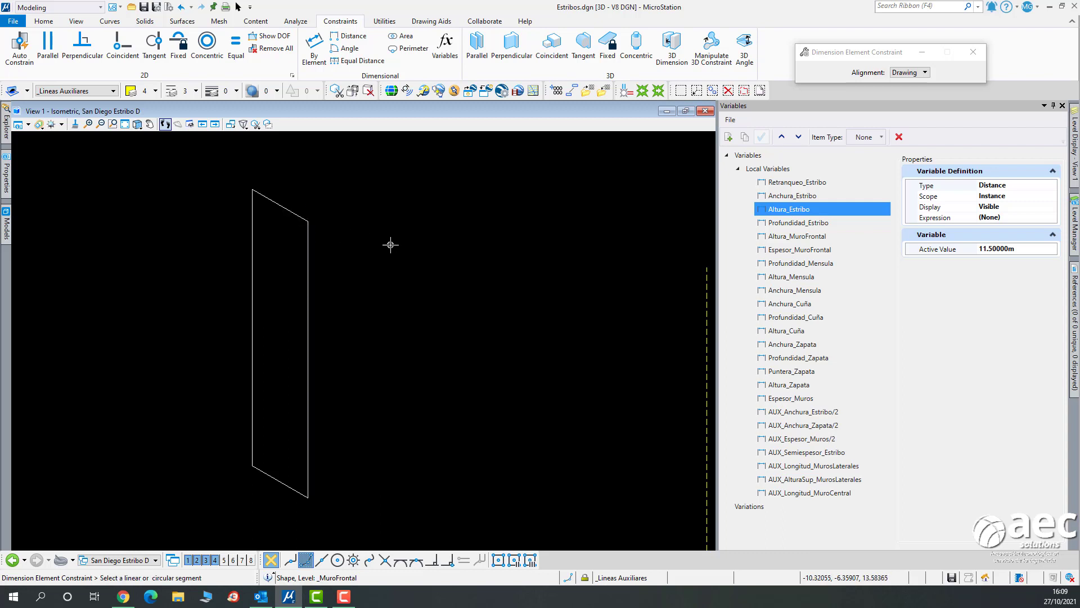
# Add an element dimensional constraint to the front wall profile's long vertical edge, driven by the Altura_MuroFrontal variable.
pyautogui.click(252, 270)
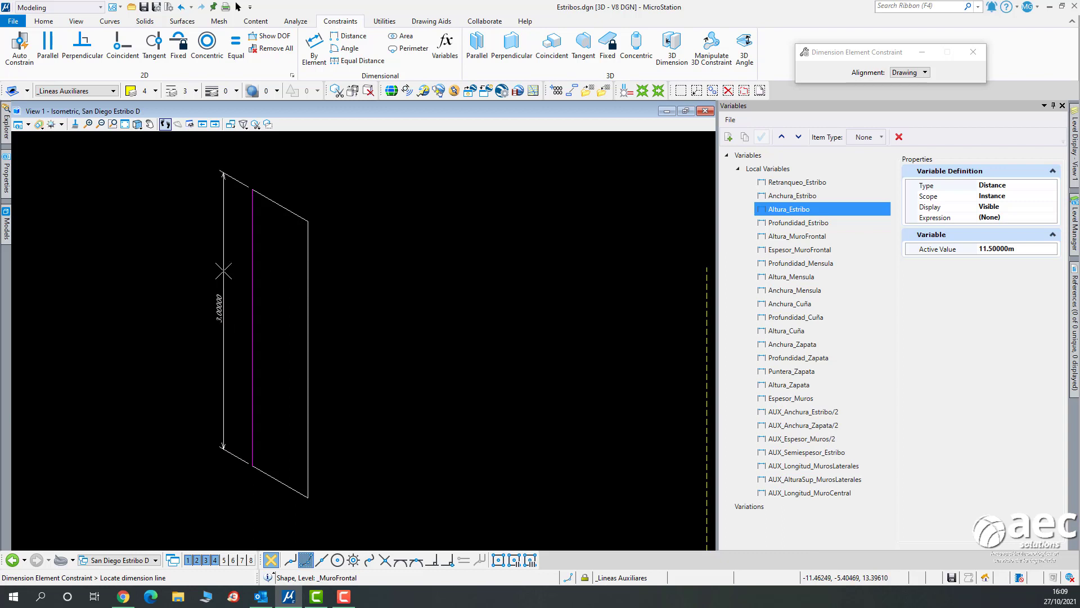
pyautogui.click(224, 270)
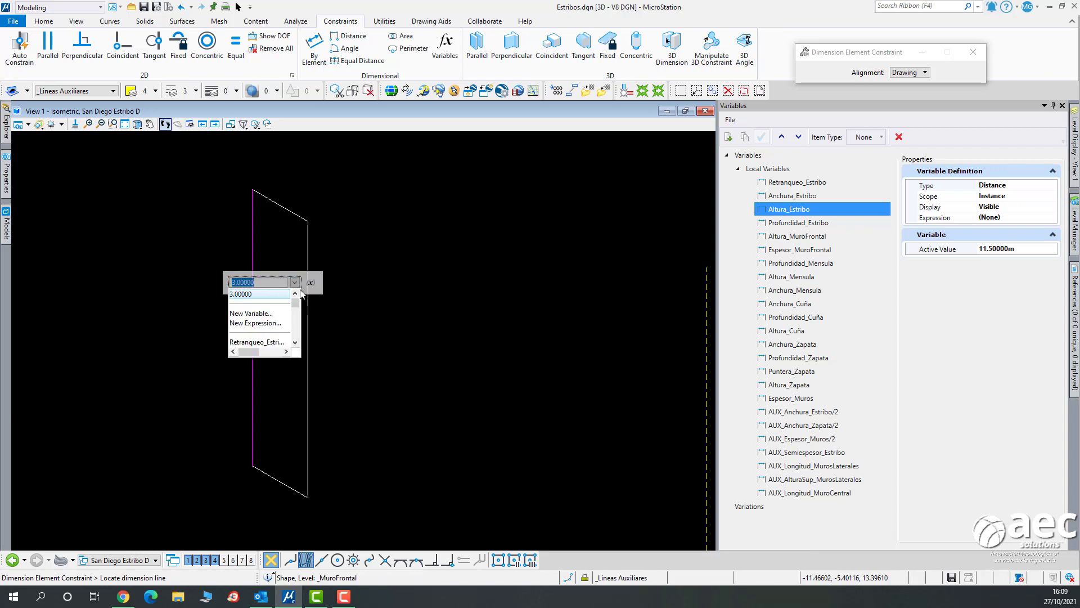
pyautogui.click(295, 343)
pyautogui.click(296, 343)
pyautogui.click(296, 344)
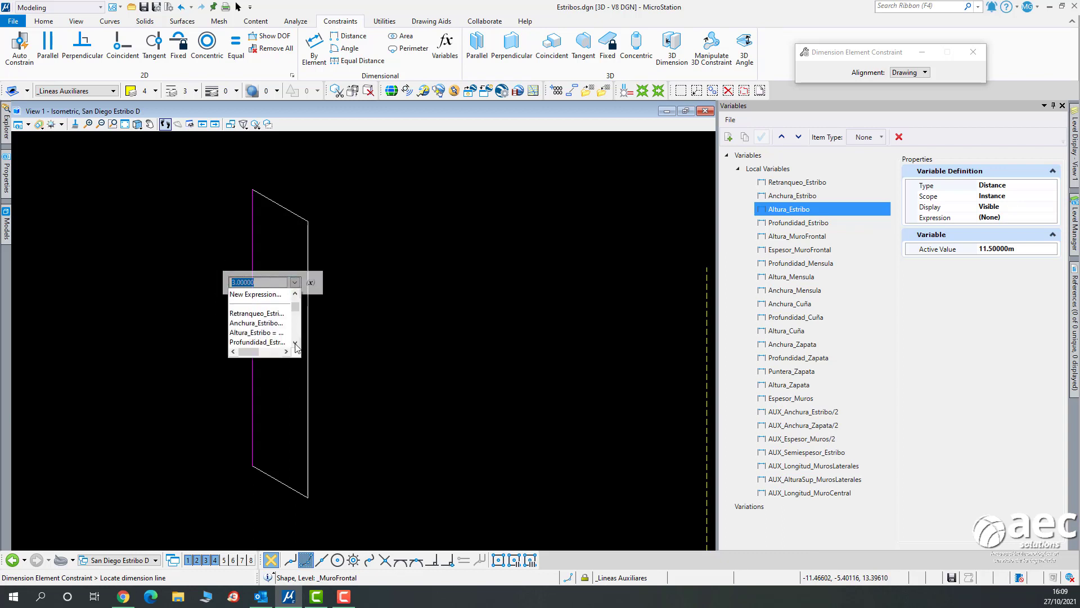
pyautogui.click(295, 344)
pyautogui.click(258, 344)
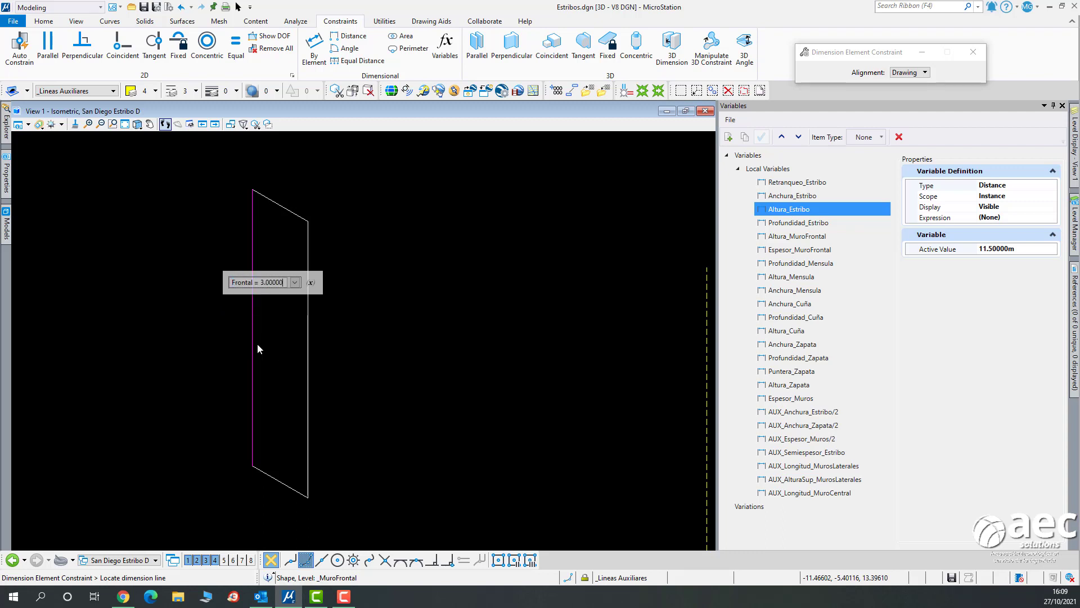
pyautogui.click(190, 331)
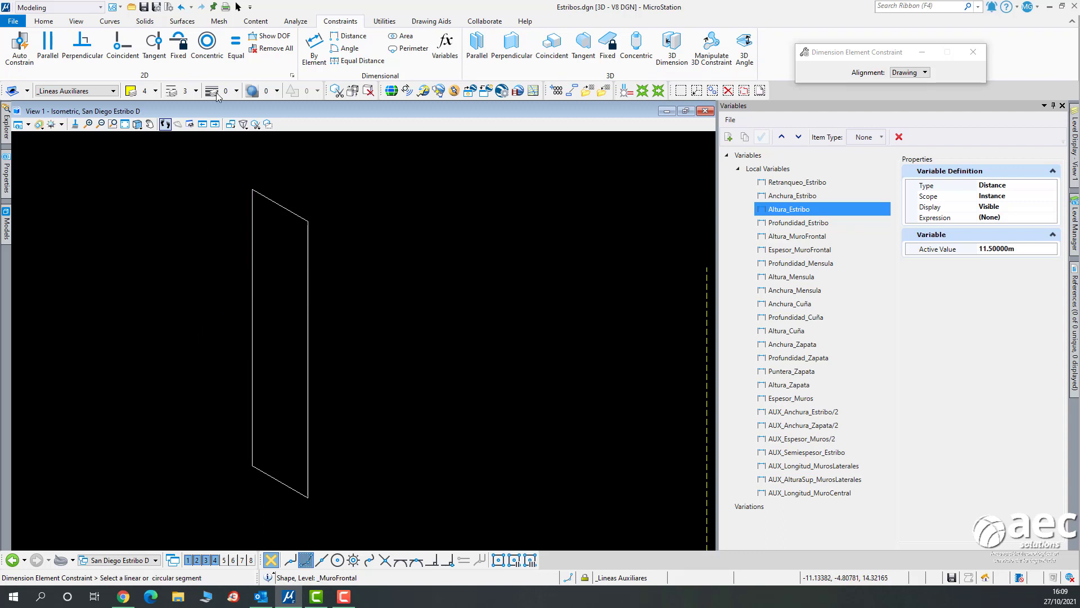
pyautogui.click(238, 7)
# Check the degrees of freedom of the dimensioned front wall profile.
pyautogui.scroll(-8, 384, 235)
pyautogui.scroll(6, 385, 238)
pyautogui.scroll(3, 385, 239)
pyautogui.scroll(-3, 396, 273)
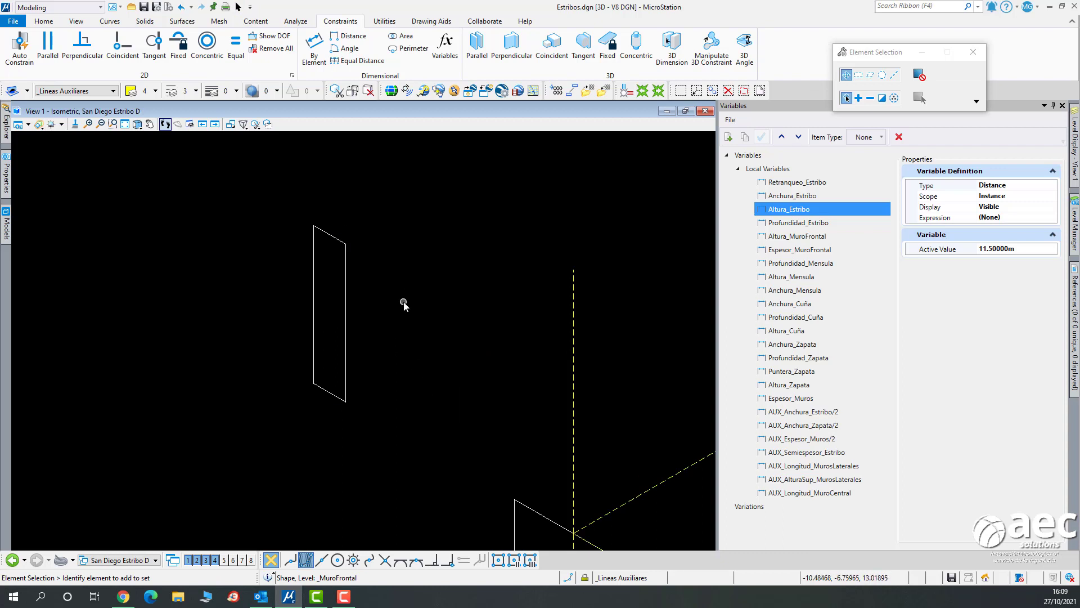
pyautogui.scroll(-5, 404, 302)
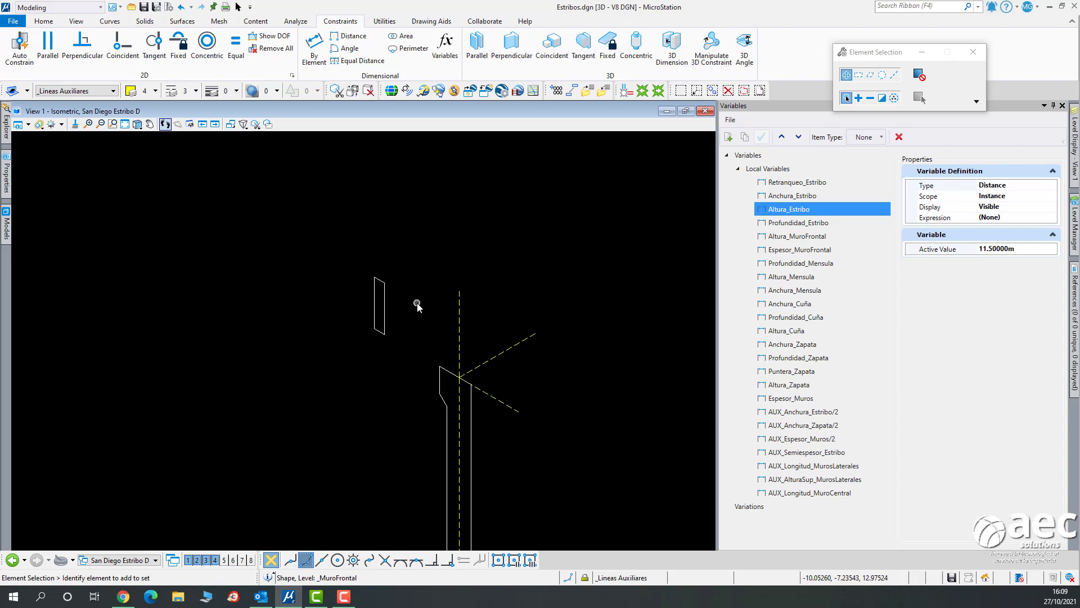
pyautogui.click(269, 35)
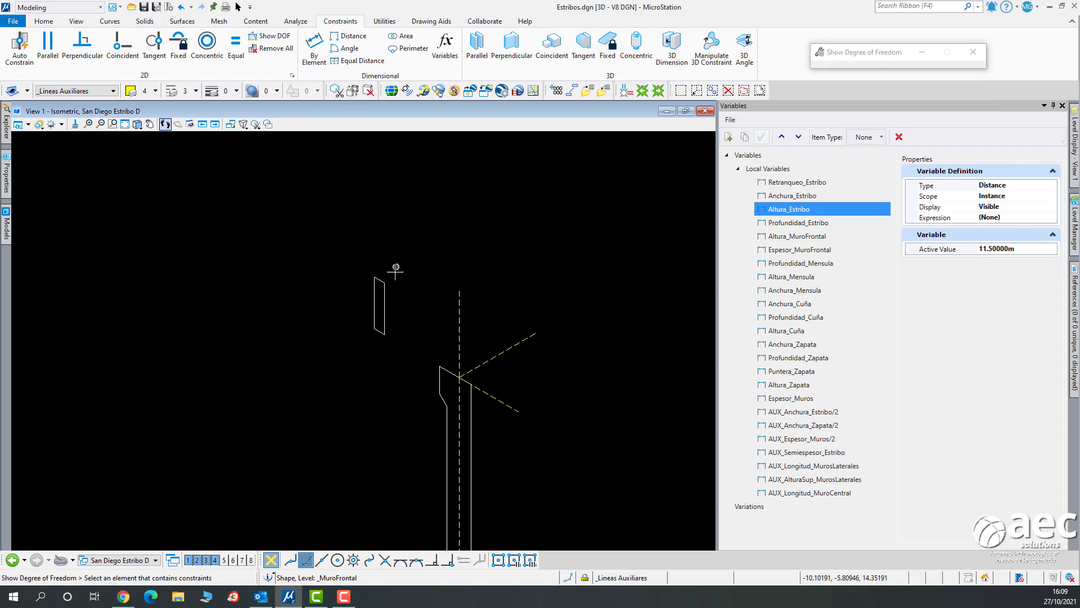
pyautogui.click(385, 307)
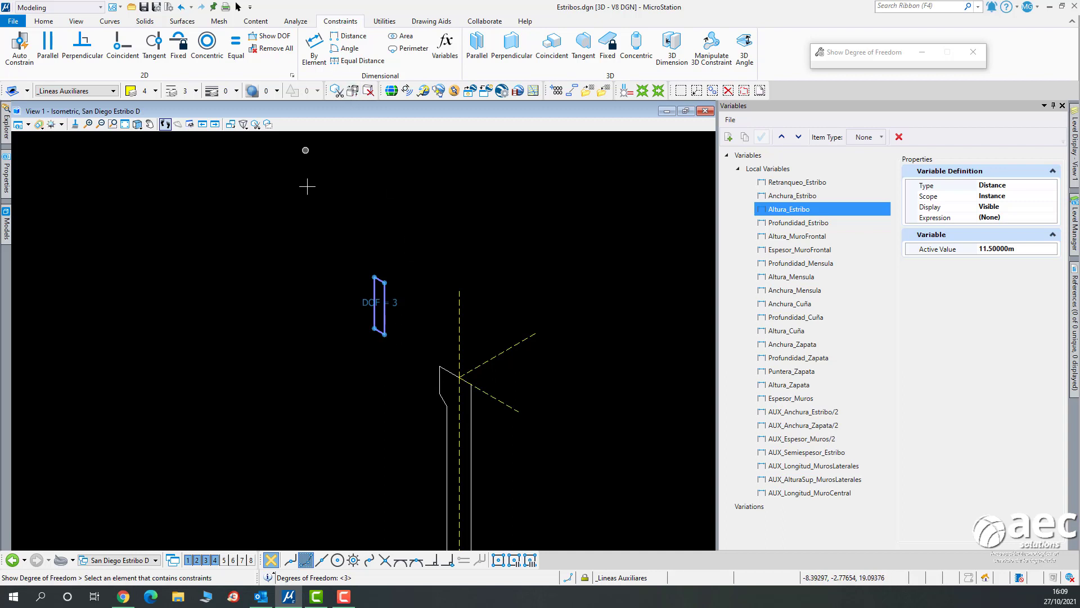
pyautogui.click(238, 7)
# Apply a 2D Coincident constraint between the front wall profile's bottom edge and the auxiliary line running along the cap's top edge.
pyautogui.scroll(2, 410, 346)
pyautogui.scroll(-2, 411, 345)
pyautogui.scroll(1, 411, 346)
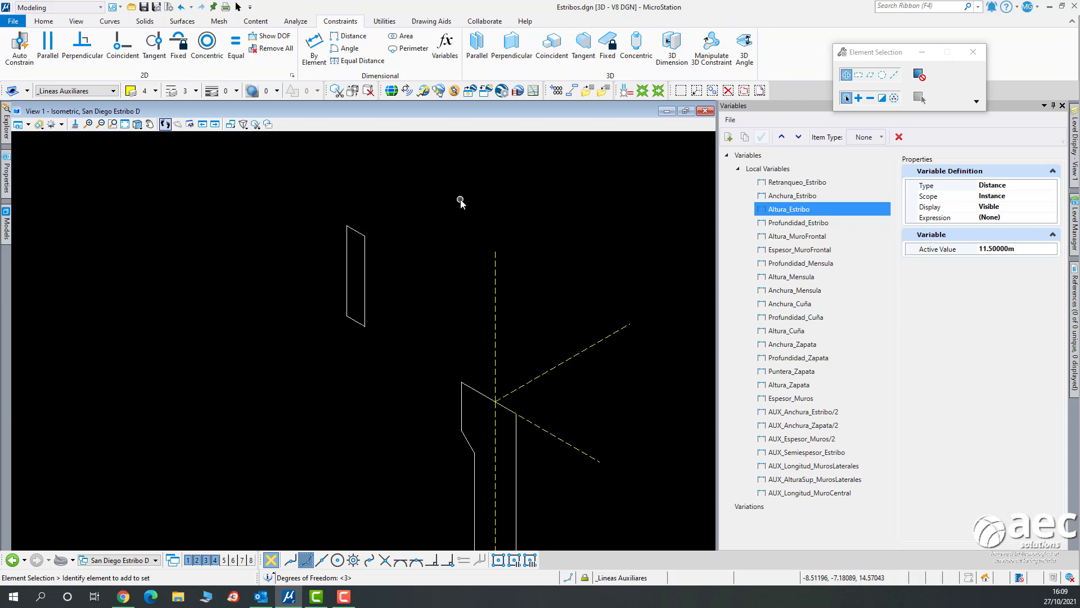
pyautogui.click(122, 50)
pyautogui.scroll(3, 349, 364)
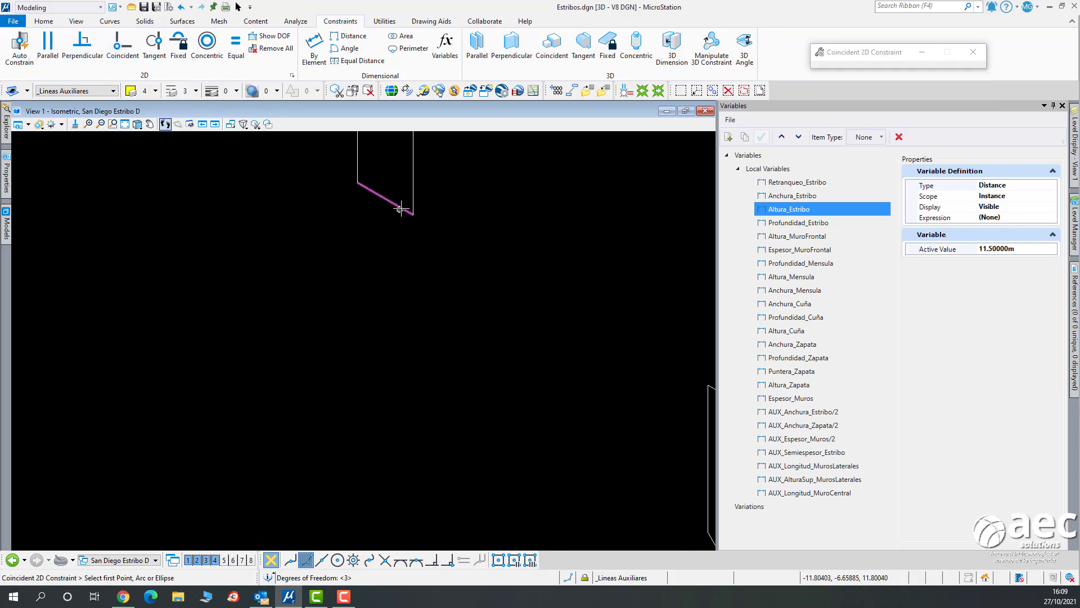
pyautogui.click(401, 209)
pyautogui.scroll(-4, 405, 282)
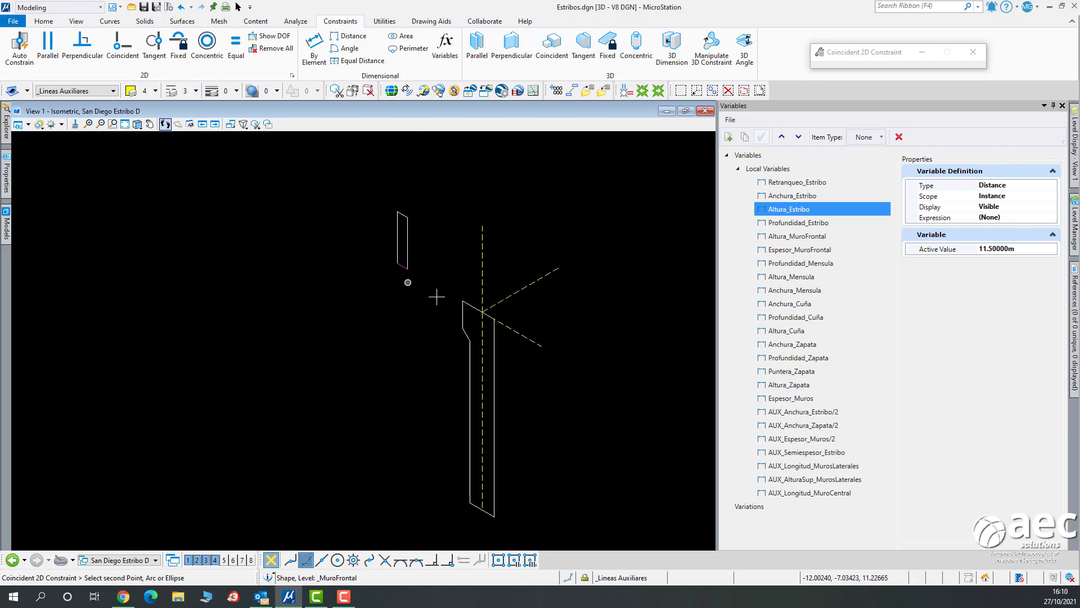
pyautogui.click(526, 336)
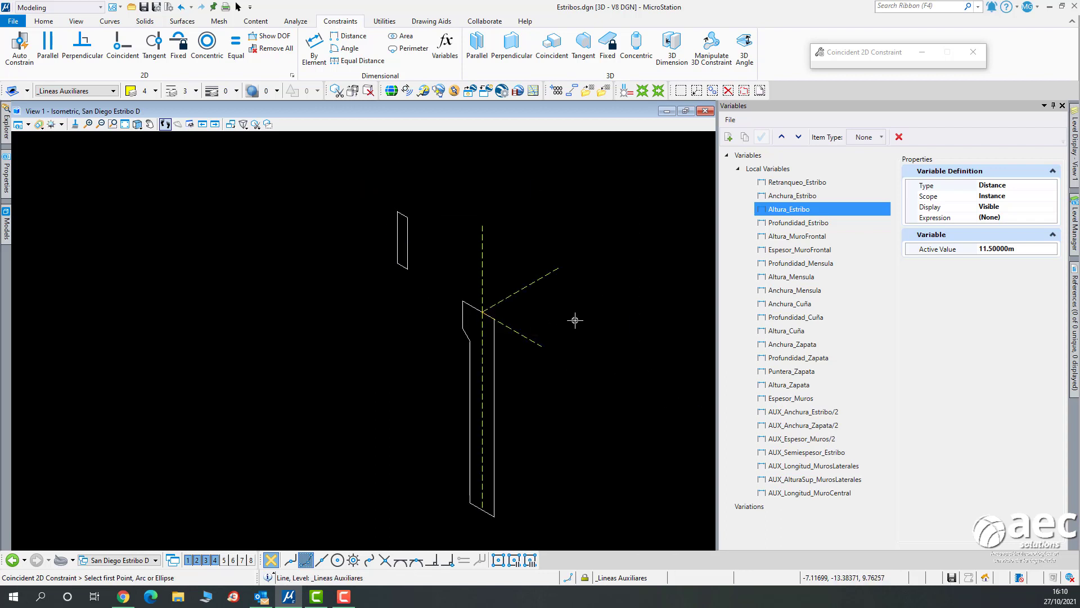
pyautogui.click(239, 7)
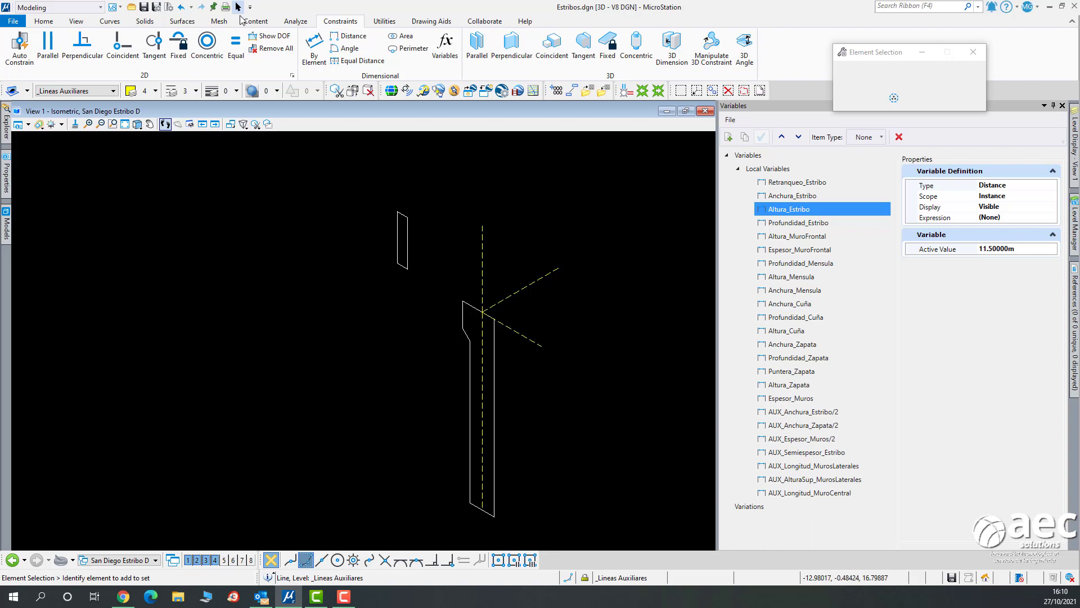
# Recheck the degrees of freedom of the front wall profile now tied to the auxiliary line.
pyautogui.click(271, 40)
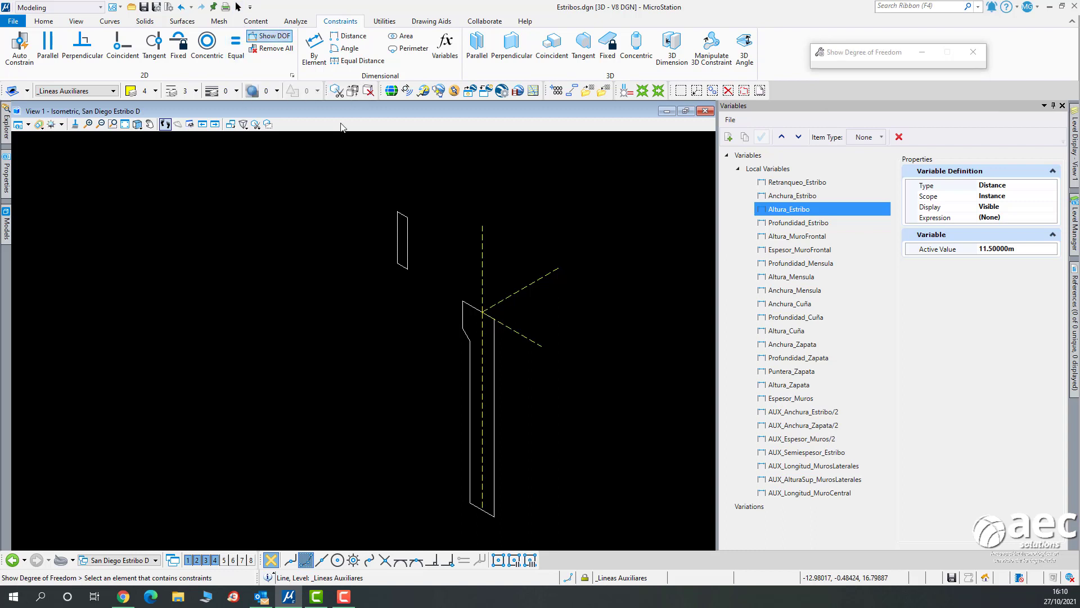
pyautogui.click(410, 242)
pyautogui.scroll(2, 481, 377)
pyautogui.scroll(-2, 485, 370)
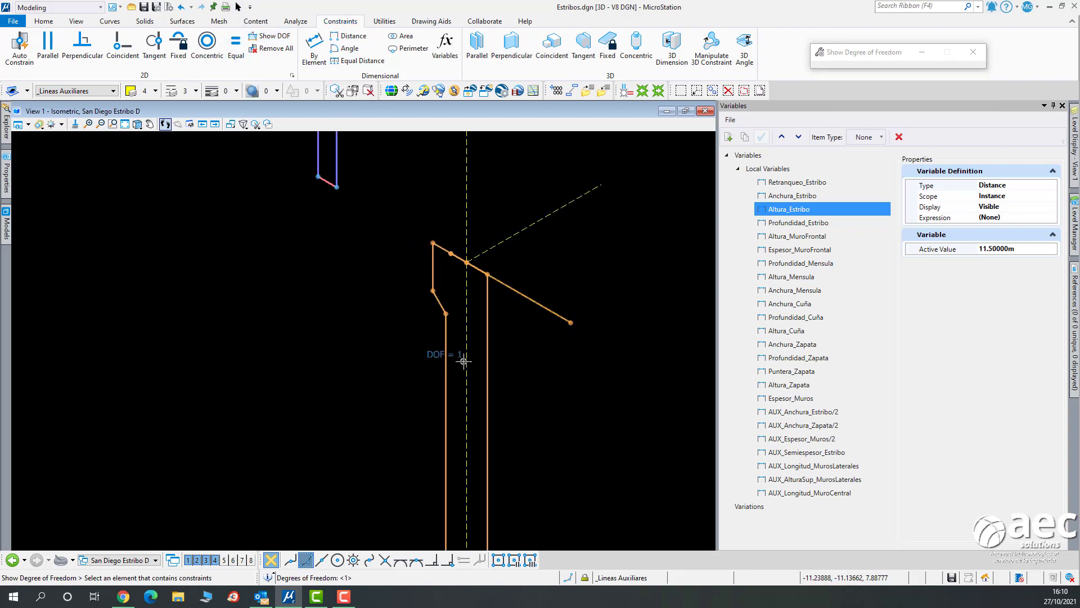
# Apply a 2D Coincident constraint between the front wall profile's lower-left vertex and the cap profile's upper-left vertex.
pyautogui.click(238, 7)
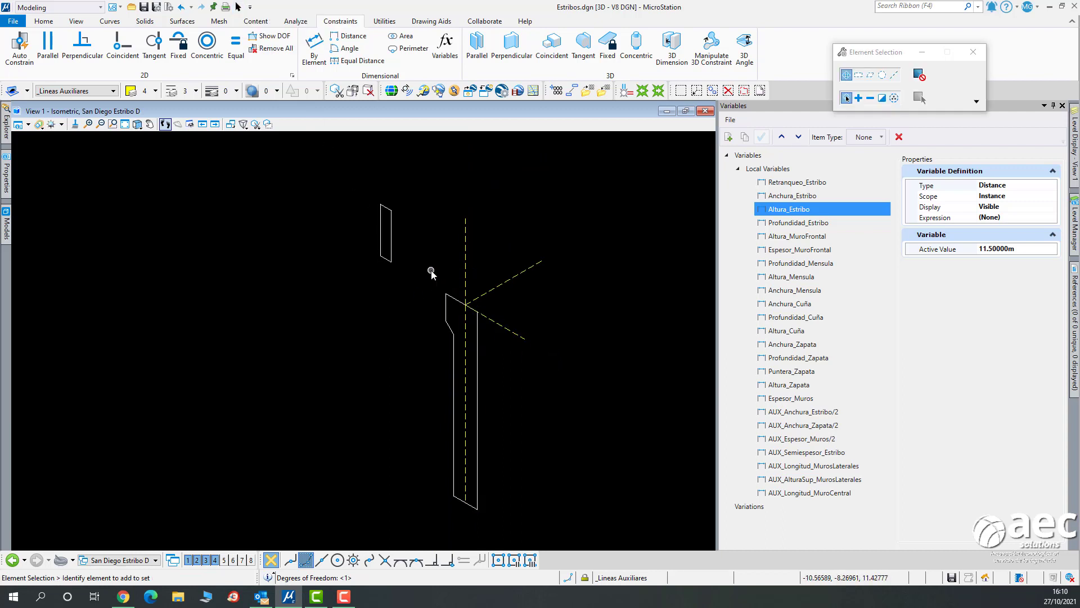
pyautogui.scroll(4, 431, 272)
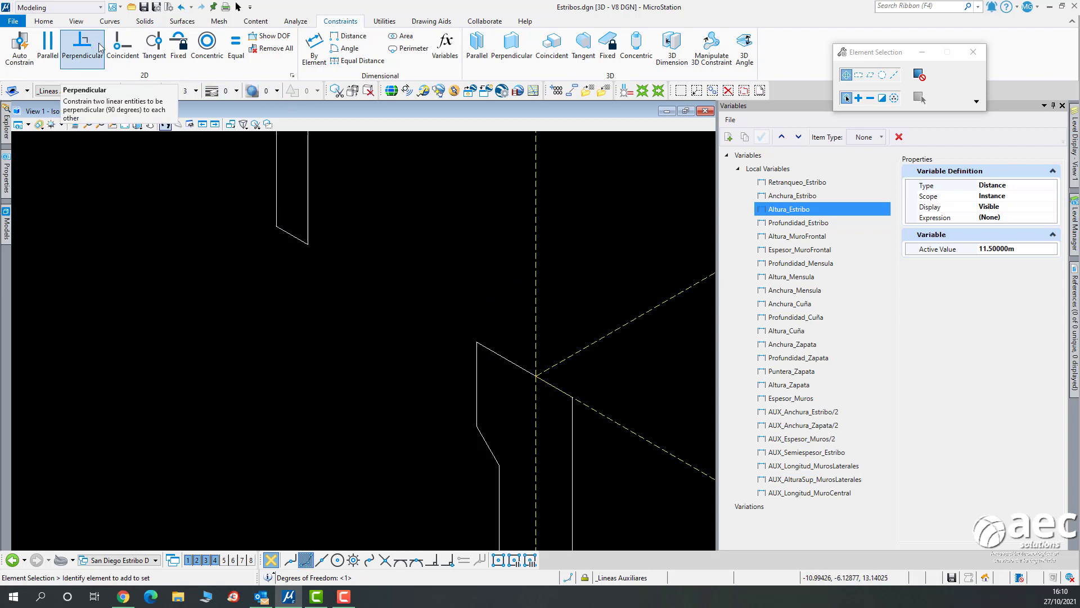
pyautogui.click(119, 44)
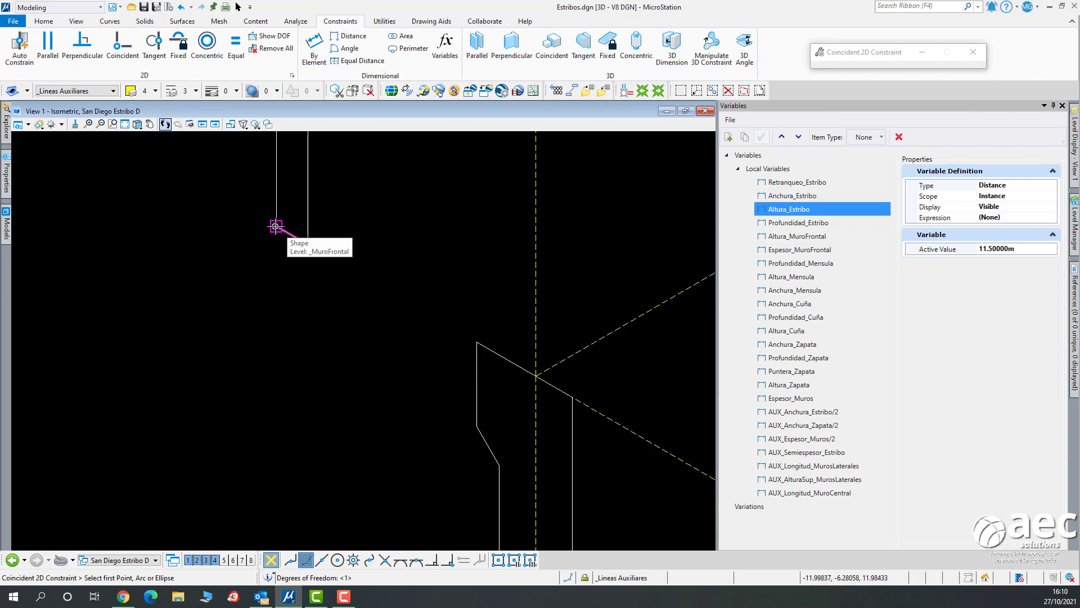
pyautogui.scroll(3, 276, 226)
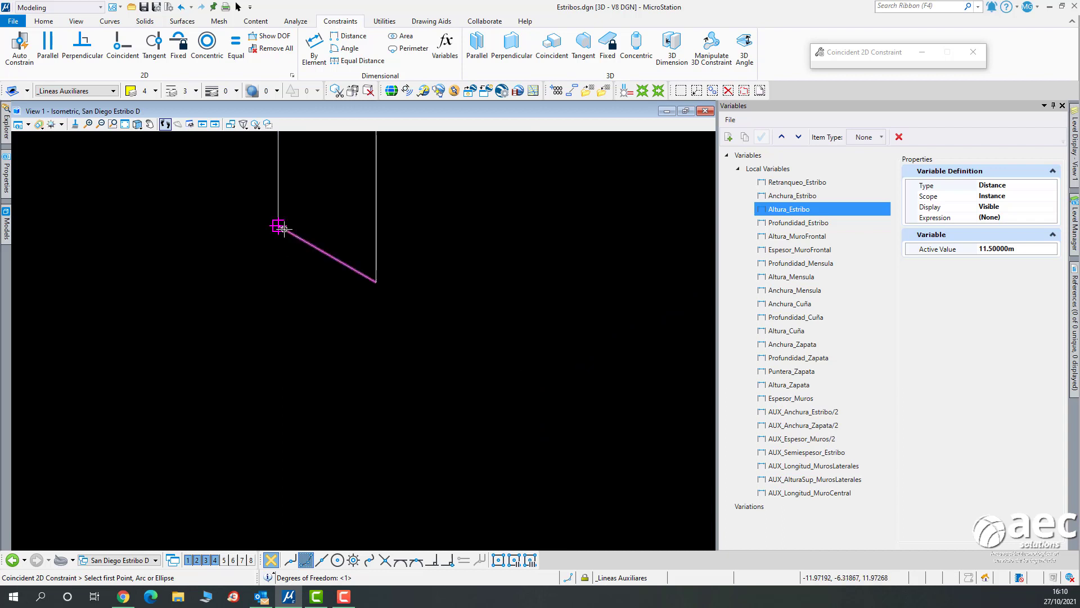
pyautogui.click(278, 227)
pyautogui.scroll(-3, 290, 275)
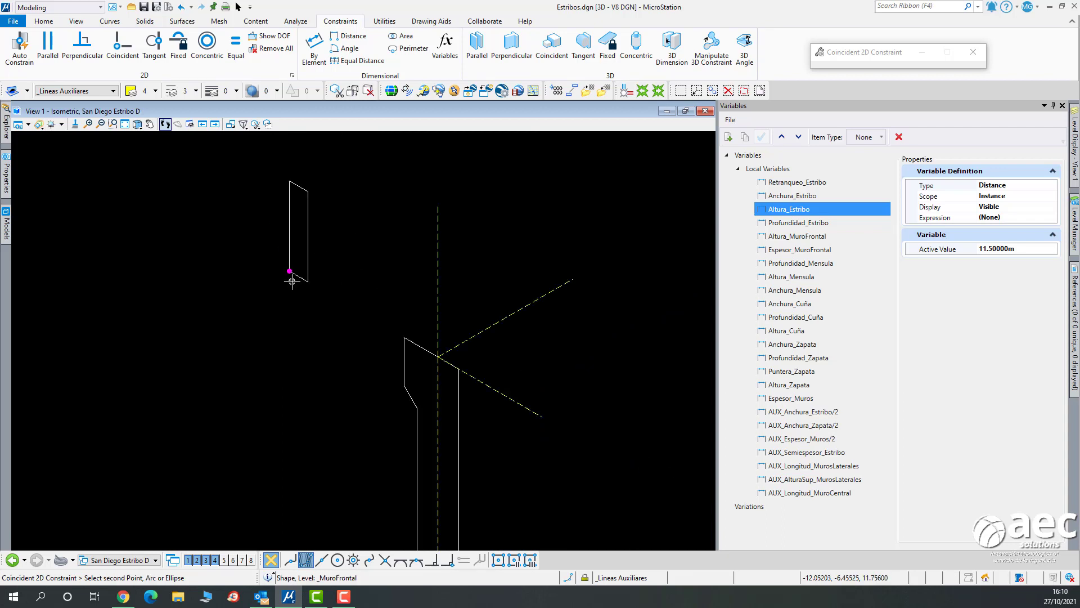
pyautogui.click(405, 338)
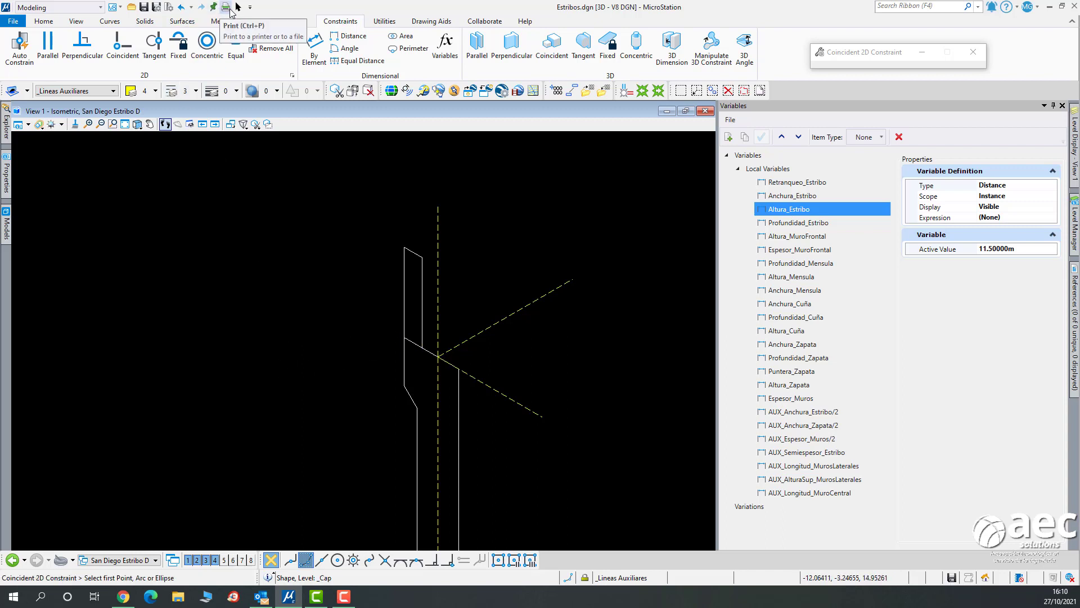
pyautogui.click(238, 7)
# Check the degrees of freedom of the front wall profile now attached to the cap's corner.
pyautogui.click(270, 35)
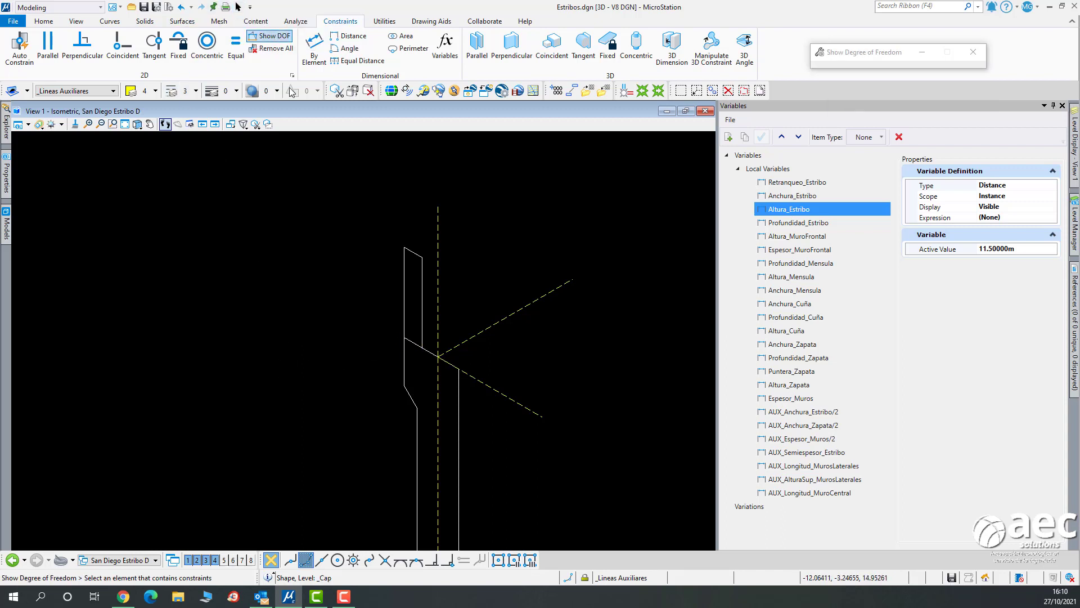
pyautogui.click(419, 270)
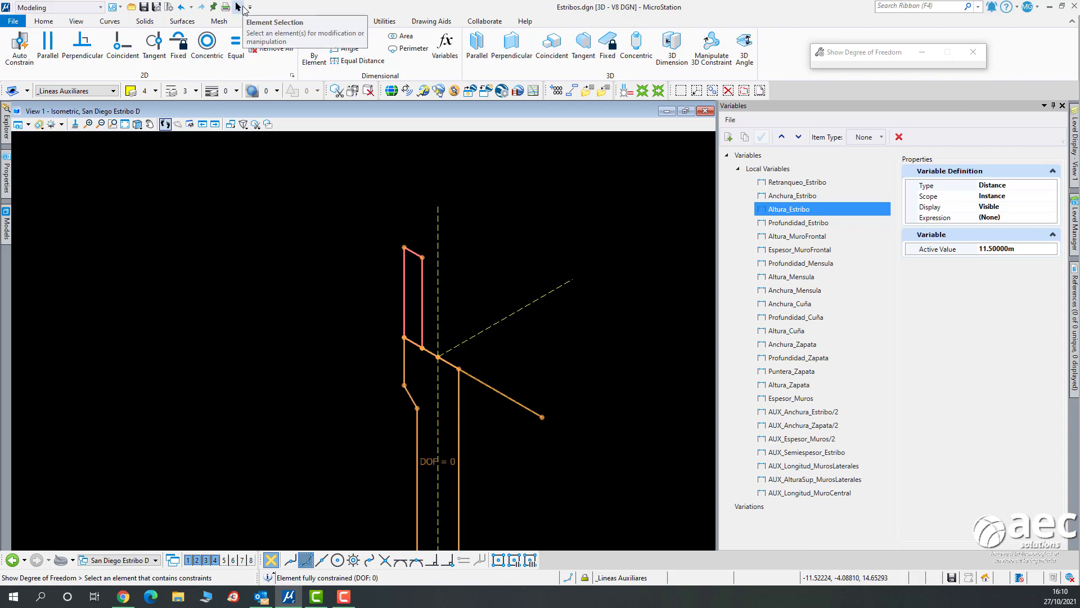
pyautogui.click(238, 8)
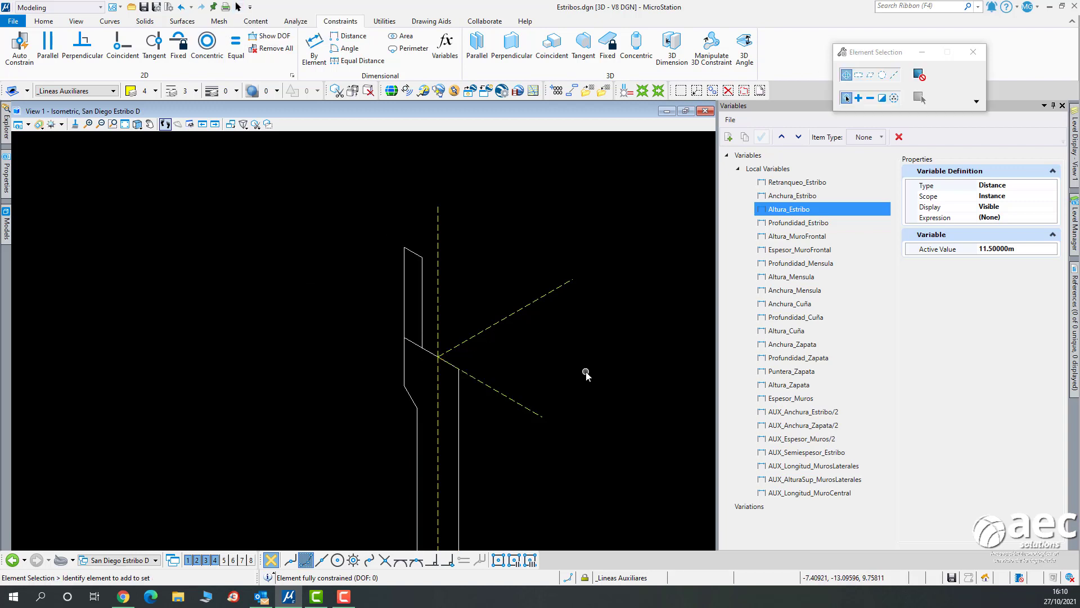
# Test the front wall thickness by setting Espesor_MuroFrontal to 1 m and restoring it to 0.7 m.
pyautogui.click(806, 252)
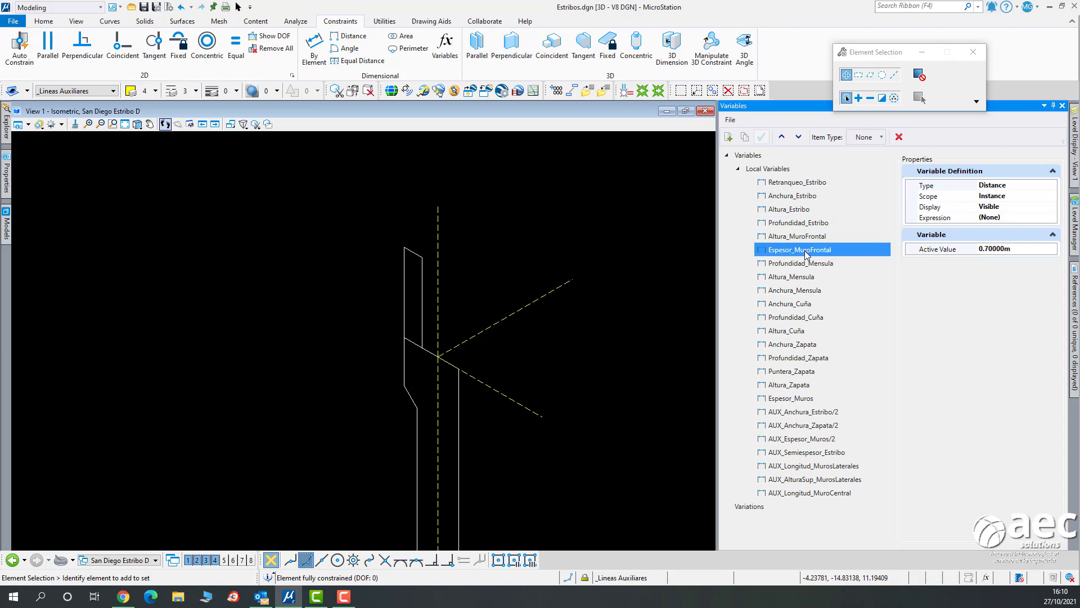
pyautogui.click(1027, 250)
pyautogui.write('1')
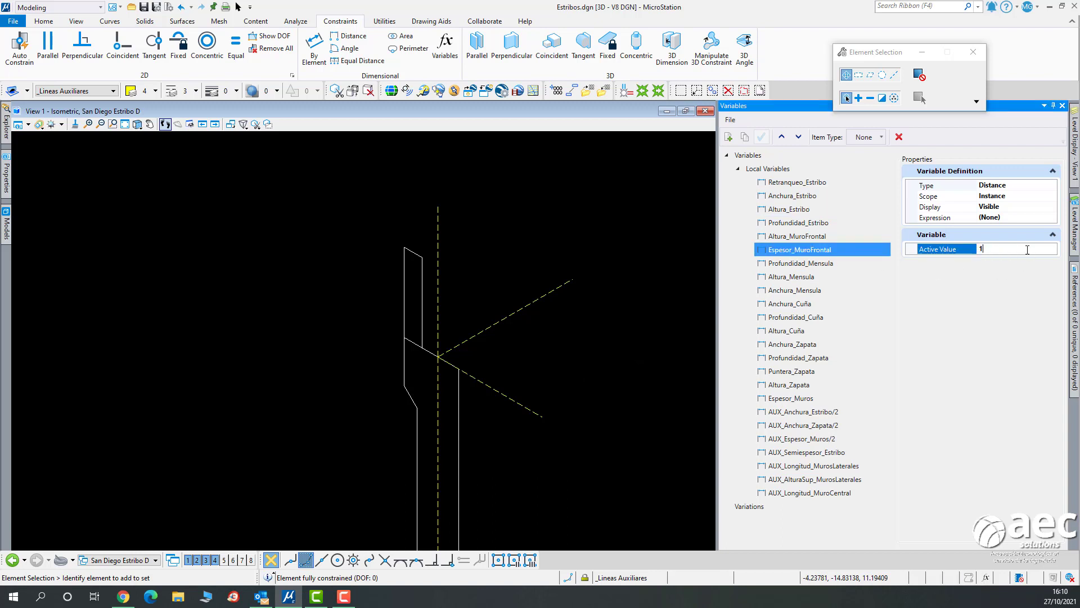
pyautogui.press('Return')
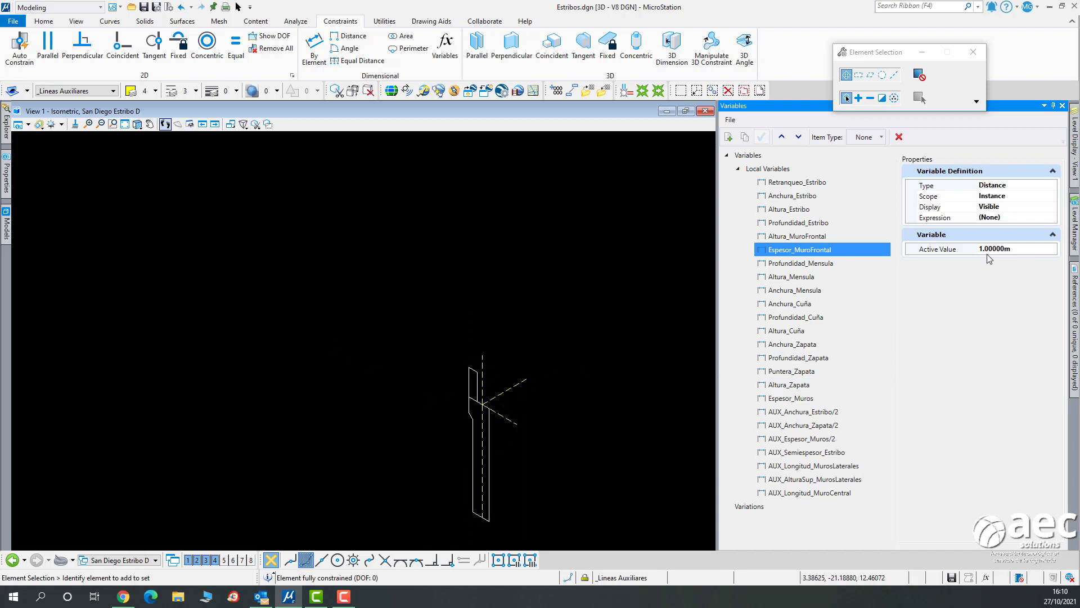
pyautogui.click(1019, 251)
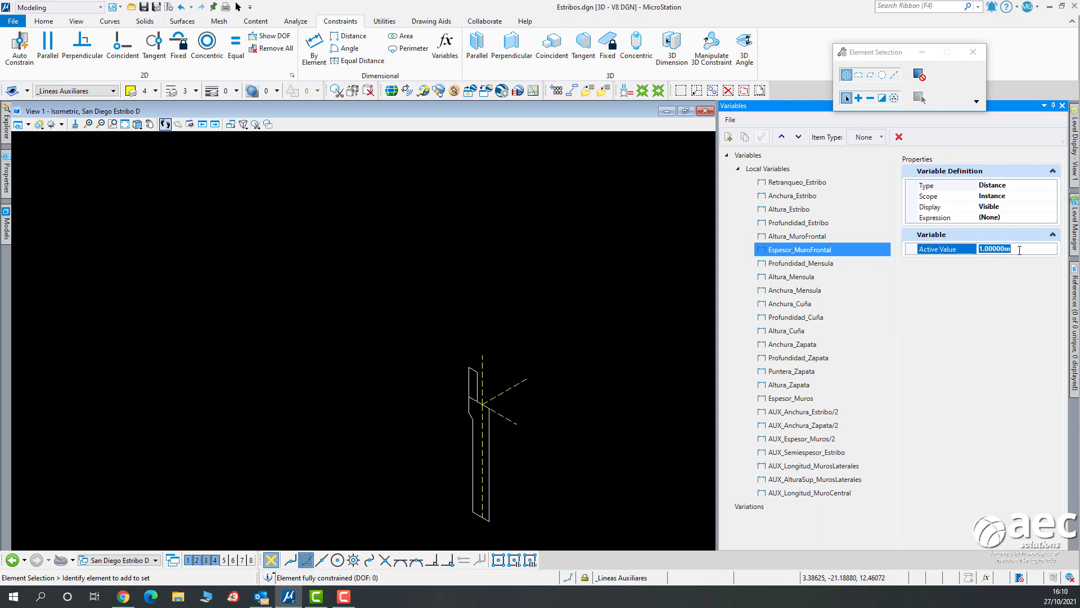
pyautogui.write('.7')
pyautogui.press('Return')
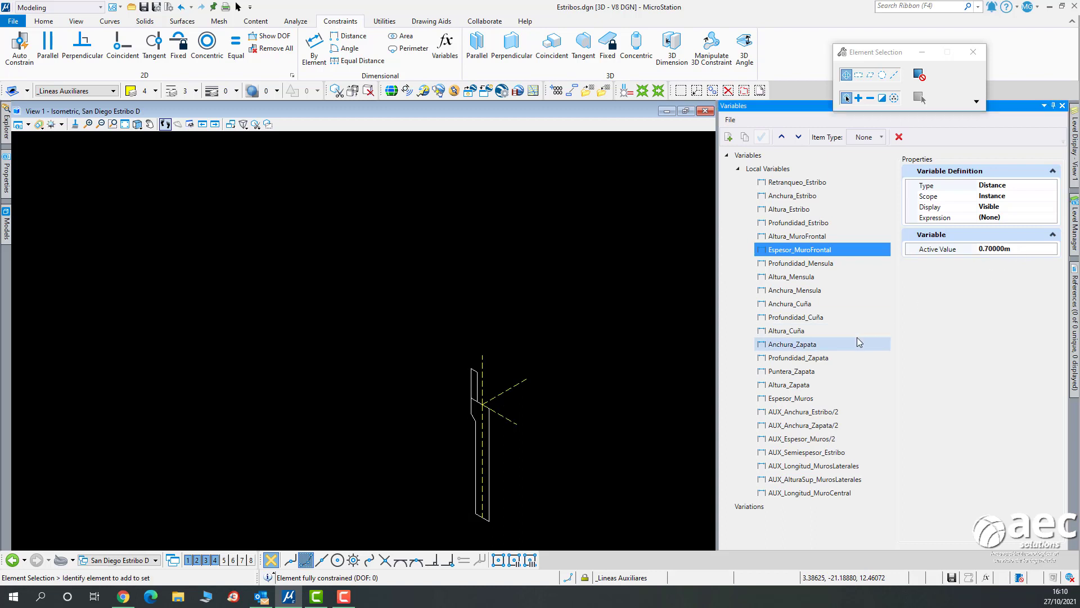
# Set the active value of the Profundidad_Cuña variable to 2 m to test the cap profile's response.
pyautogui.click(795, 317)
pyautogui.scroll(4, 475, 394)
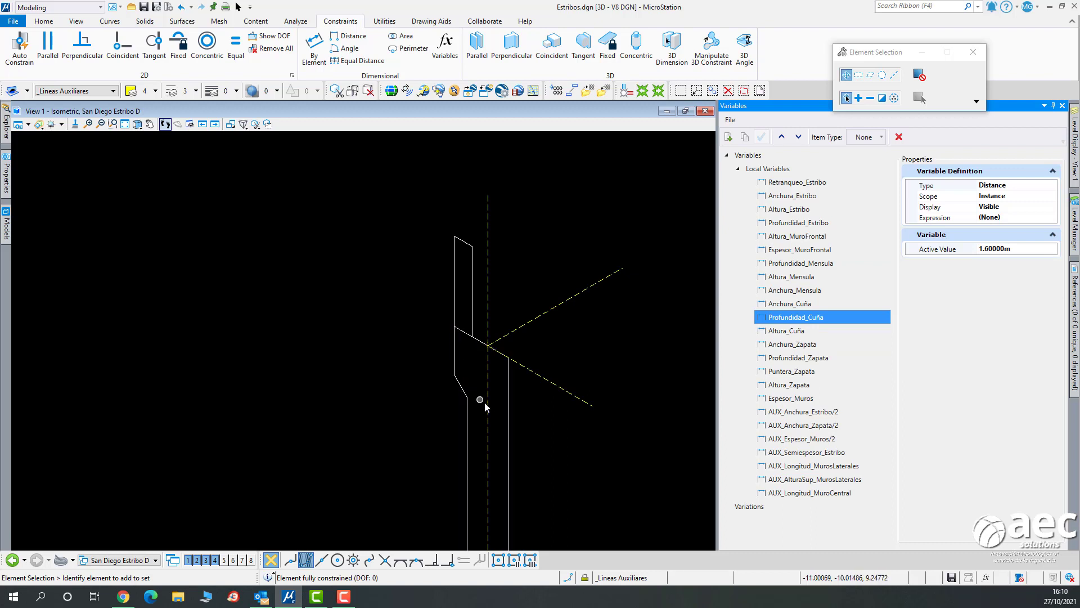
pyautogui.click(1036, 249)
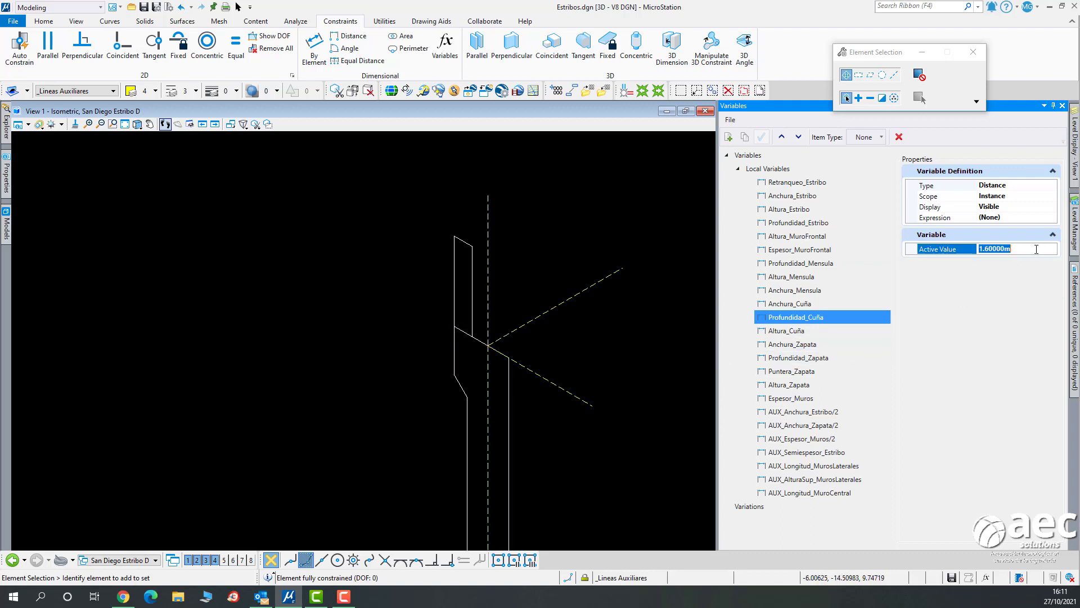
pyautogui.write('2')
pyautogui.press('Return')
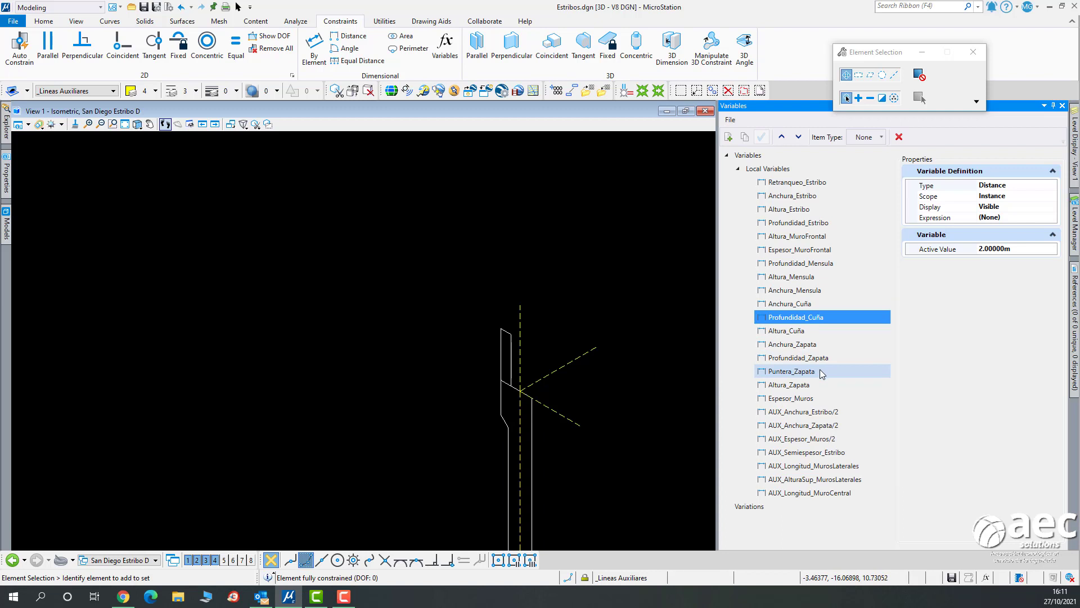
# Test the wedge width by setting Anchura_Cuña to 1 m and restoring it to 0.5 m.
pyautogui.click(827, 304)
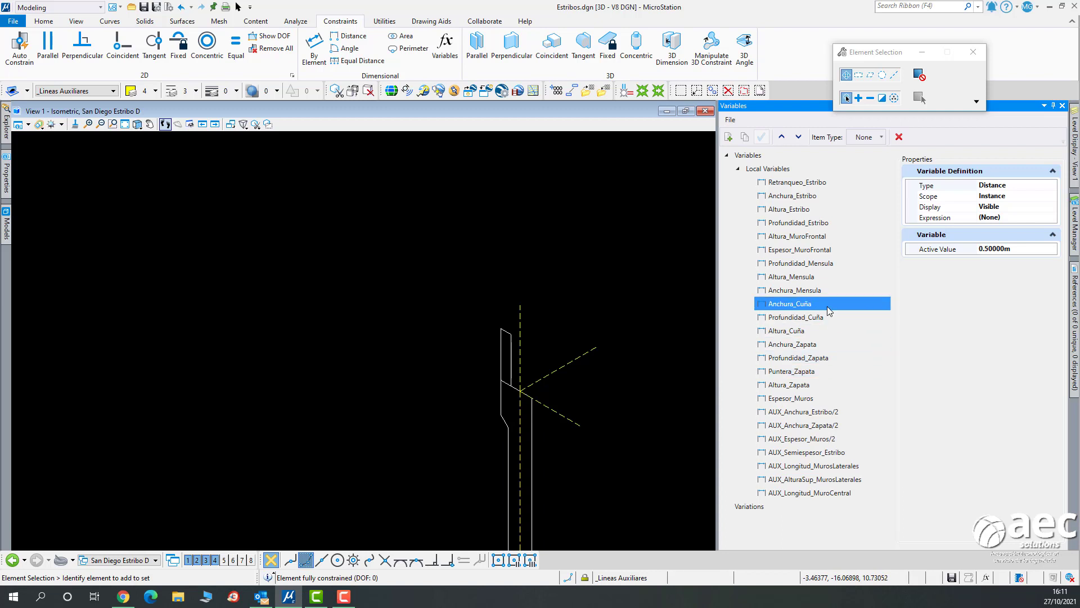
pyautogui.click(1040, 250)
pyautogui.write('1')
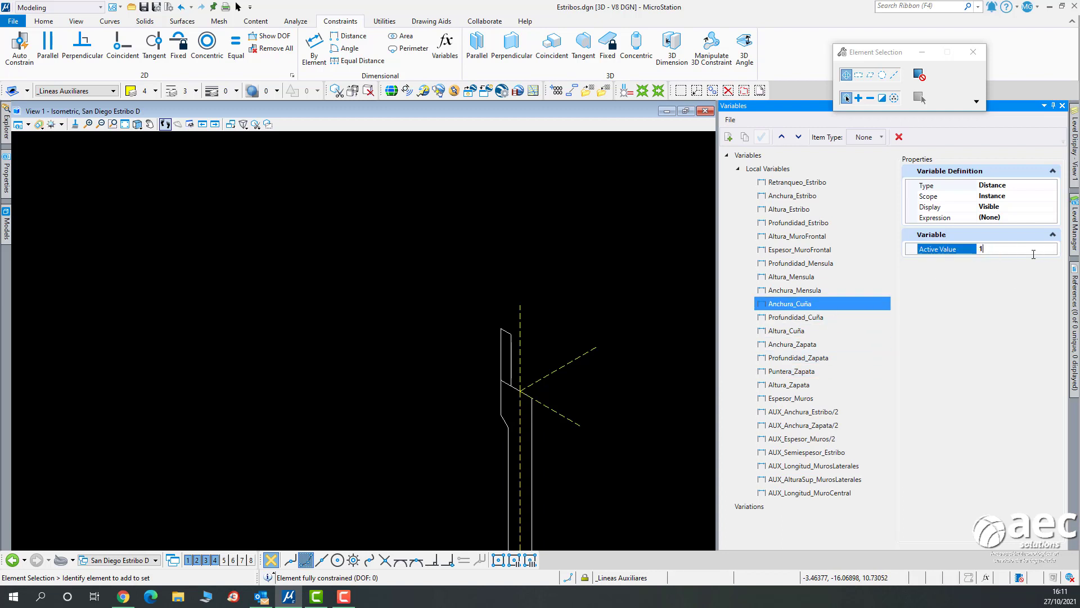
pyautogui.press('Return')
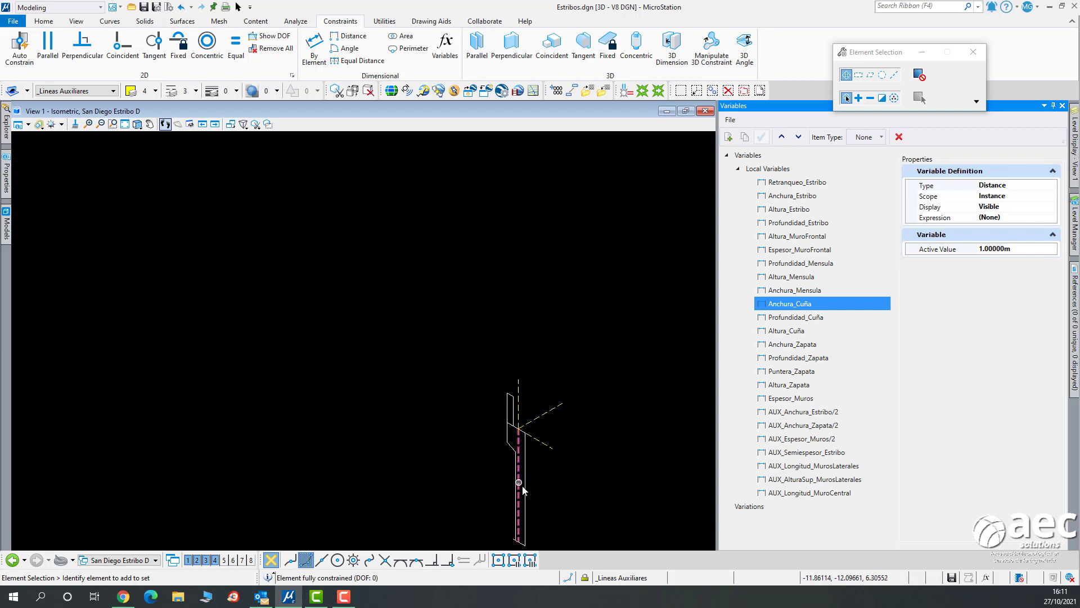
pyautogui.scroll(3, 525, 541)
pyautogui.scroll(-3, 505, 389)
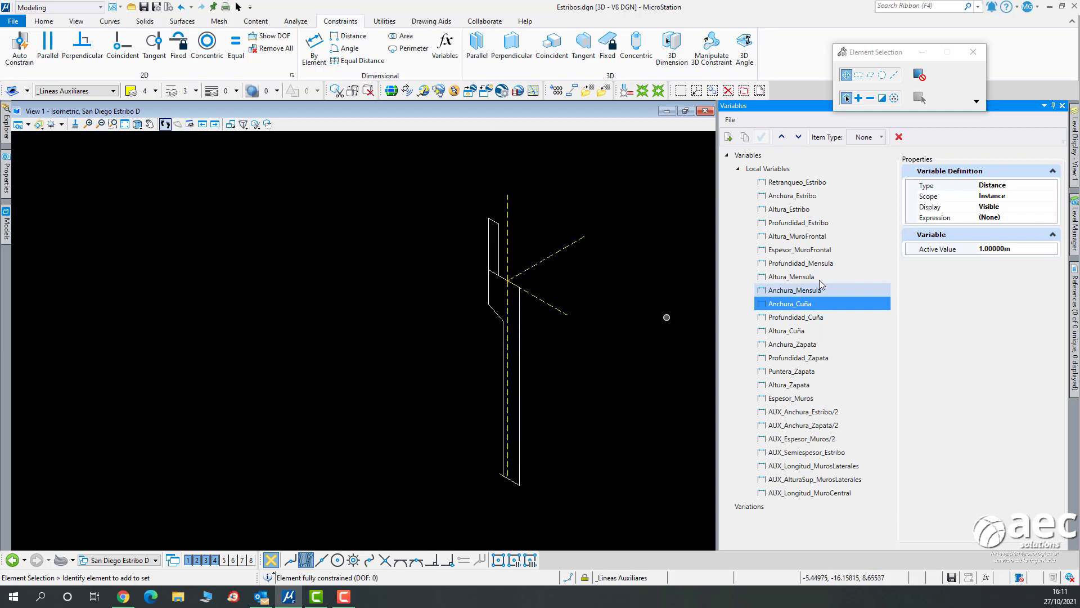
pyautogui.click(1030, 249)
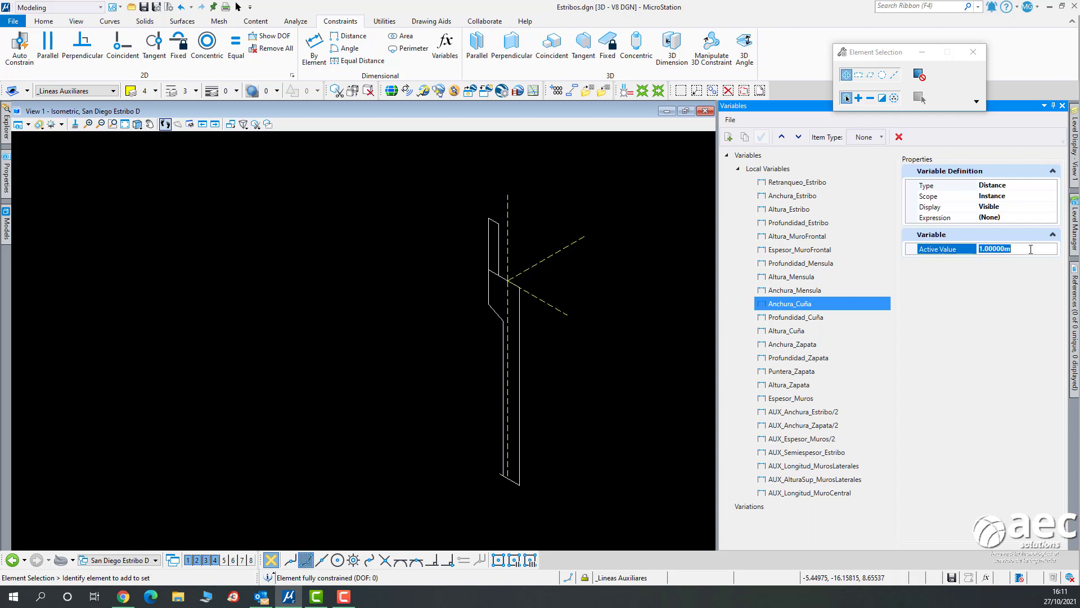
pyautogui.press('BackSpace')
pyautogui.write('.5')
pyautogui.press('Return')
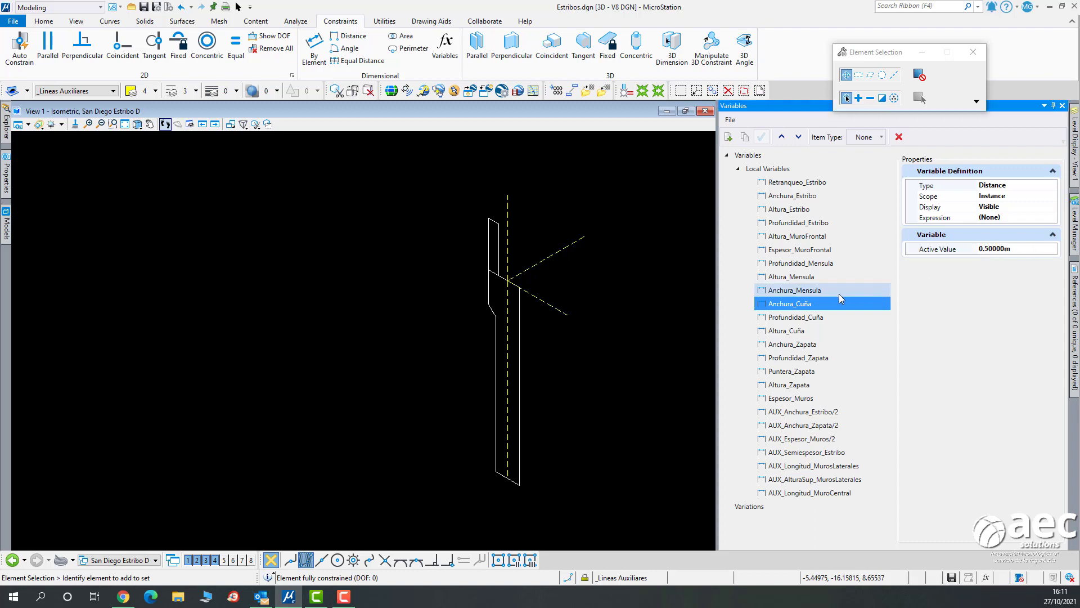
# Restore the active value of the Profundidad_Cuña variable to 1.6 m.
pyautogui.click(813, 291)
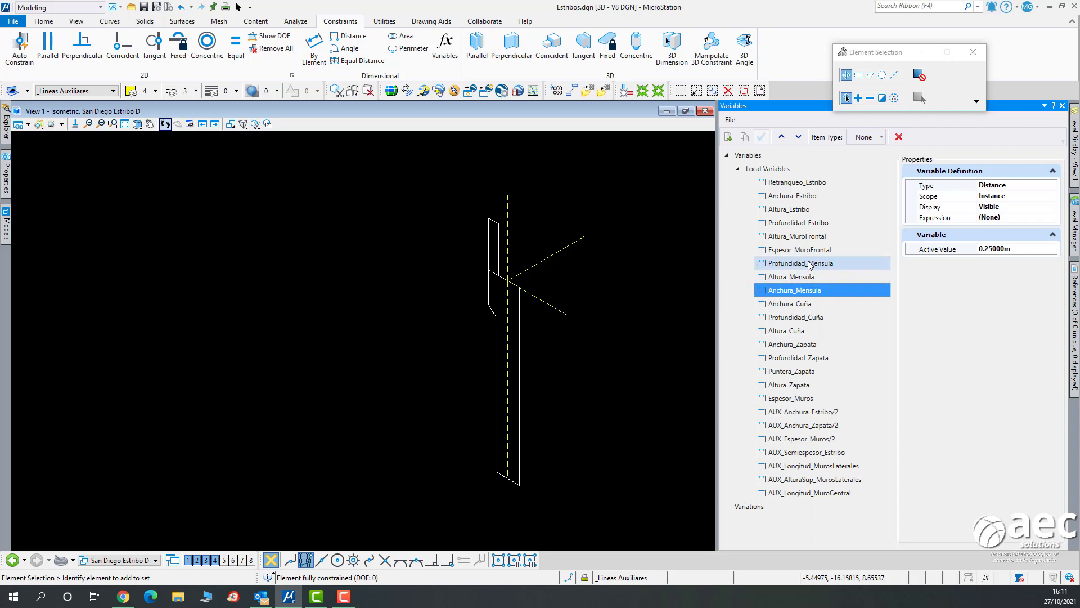
pyautogui.click(810, 264)
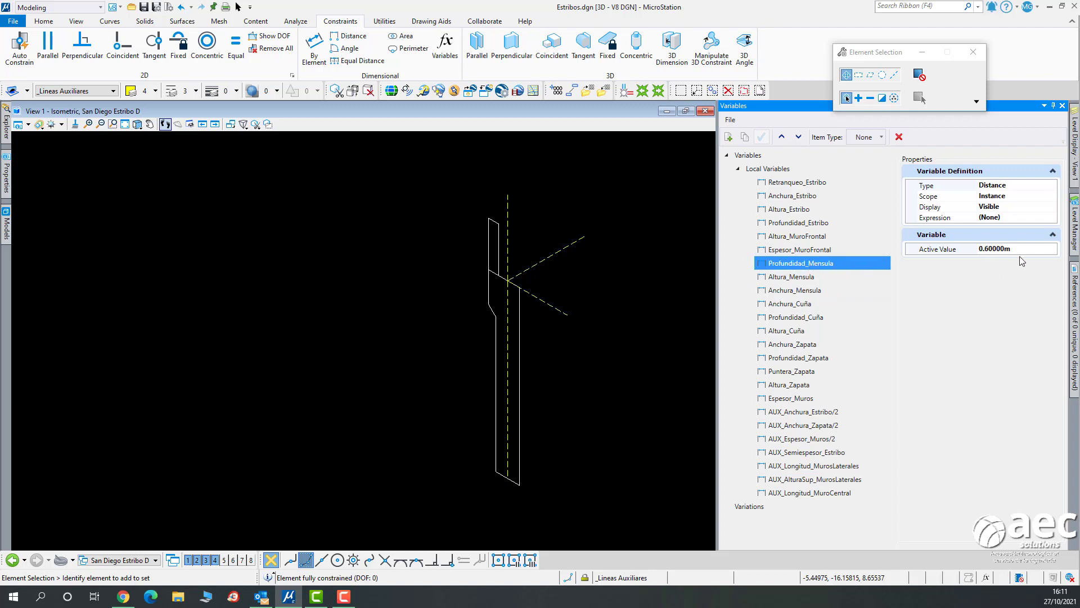
pyautogui.click(813, 304)
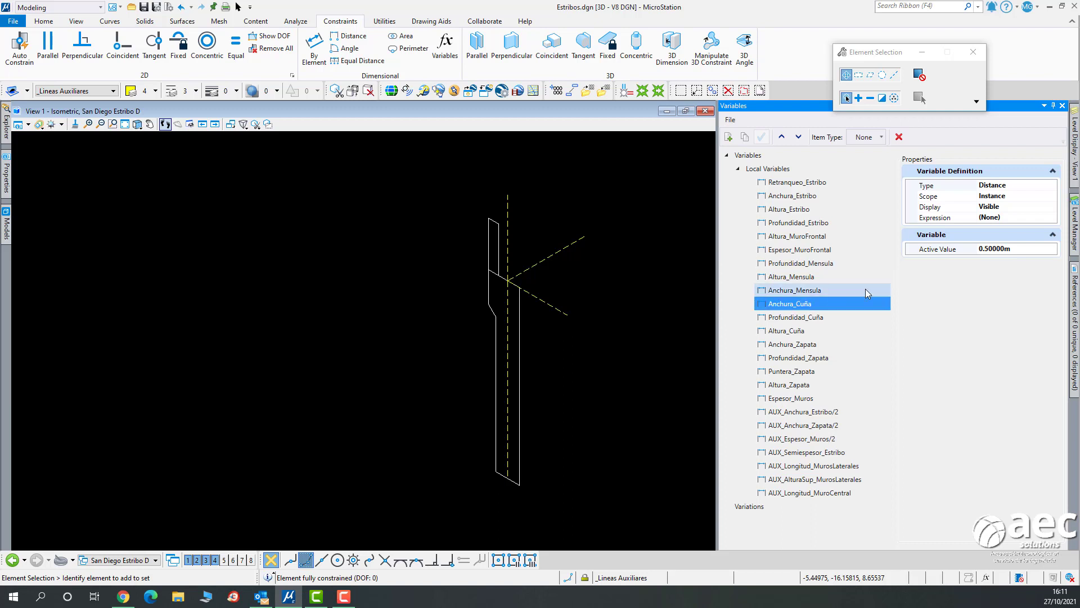
pyautogui.click(816, 317)
pyautogui.click(1025, 249)
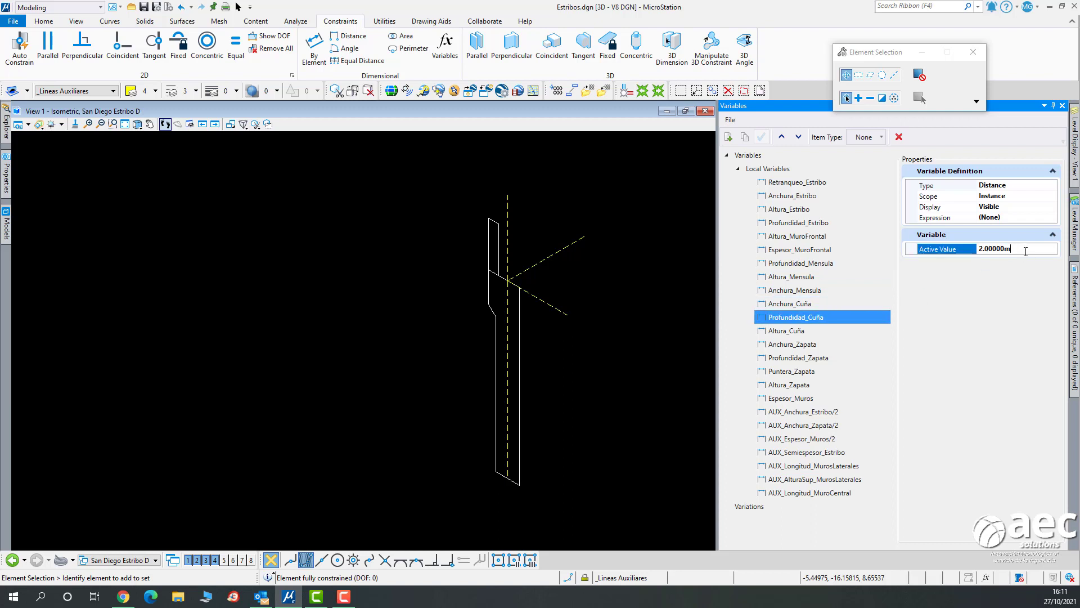
pyautogui.click(1025, 249)
pyautogui.write('1.6')
pyautogui.press('Return')
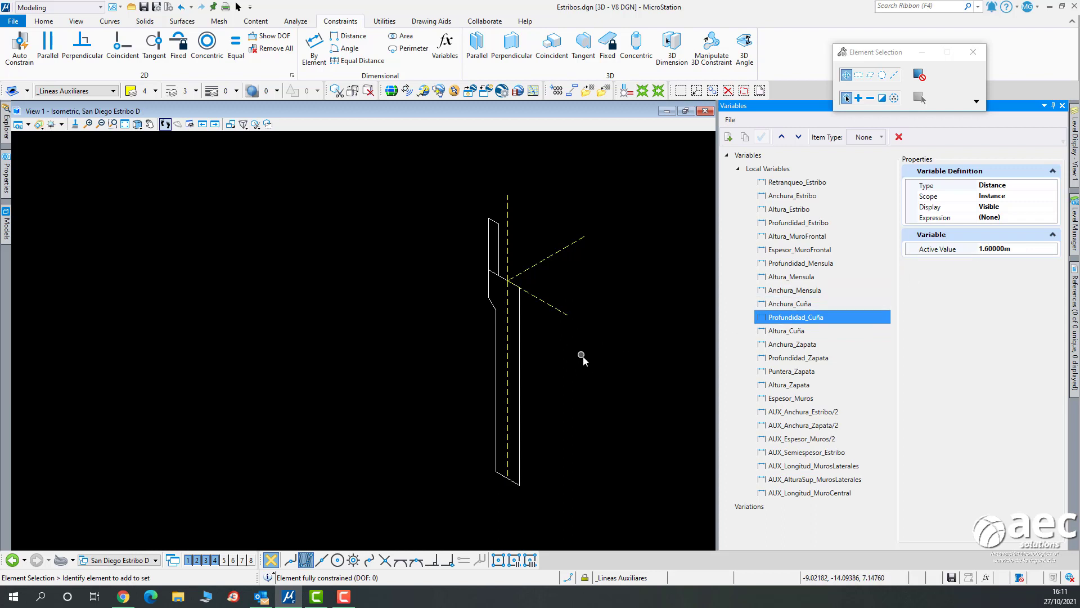
# Turn on the display of the _Memsula level in View 1.
pyautogui.moveTo(583, 360); pyautogui.dragTo(425, 357, button='middle')
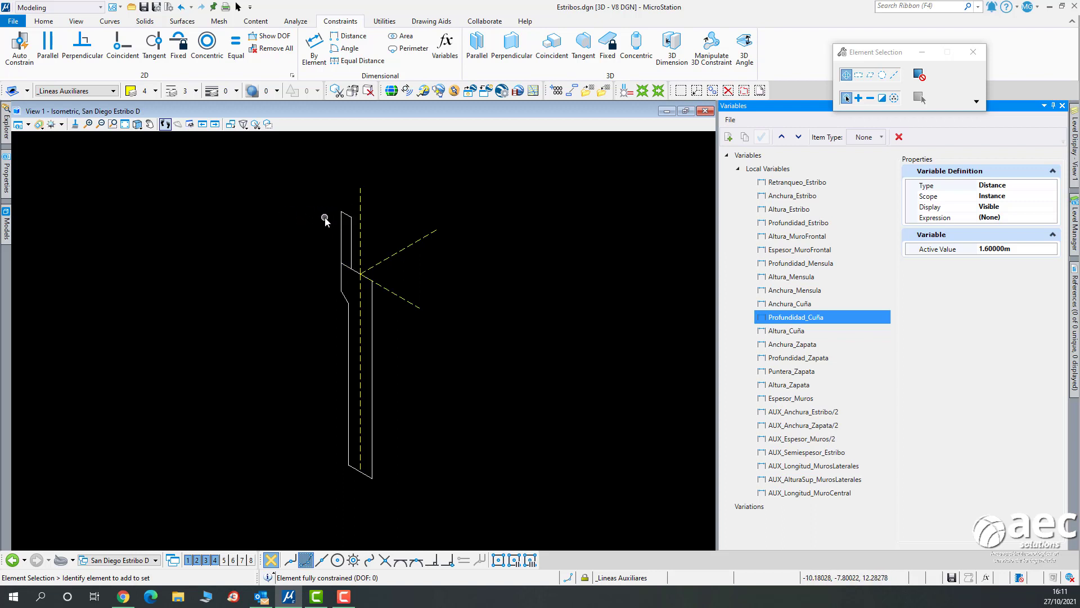
pyautogui.moveTo(1075, 315)
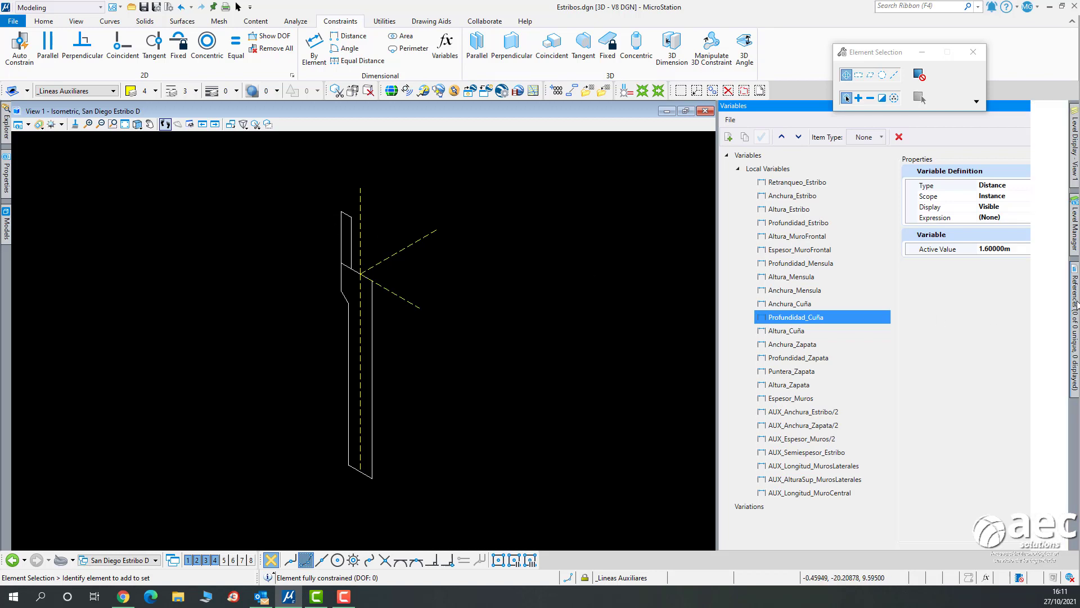
pyautogui.moveTo(1071, 163)
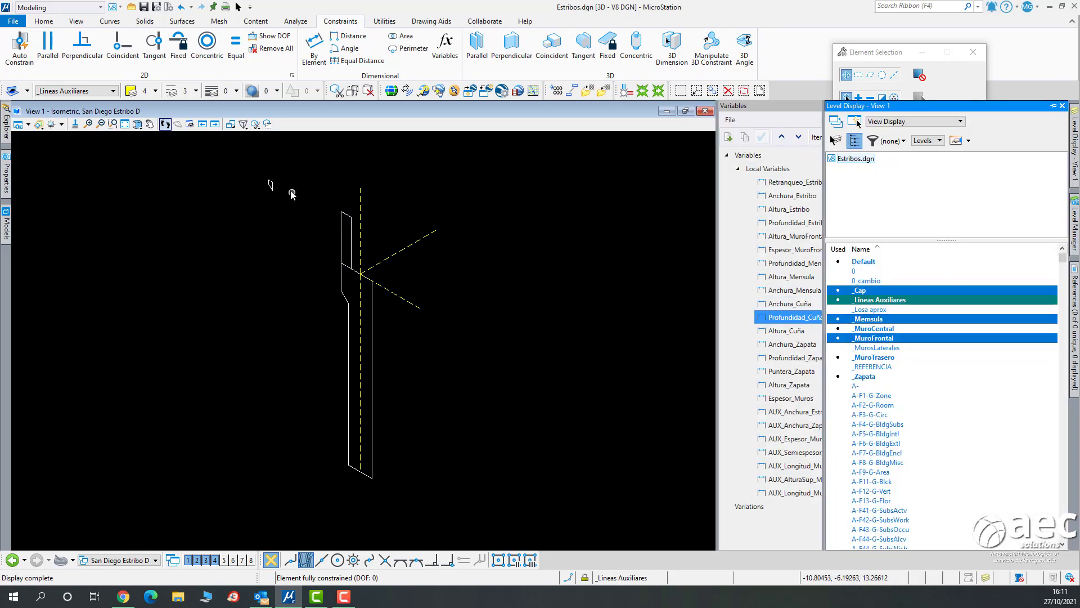
# Apply Auto 2D Constrain to the small corbel shape on the _Memsula level and select it to show its constraints.
pyautogui.scroll(2, 282, 184)
pyautogui.moveTo(282, 202); pyautogui.dragTo(288, 307, button='middle')
pyautogui.scroll(3, 289, 308)
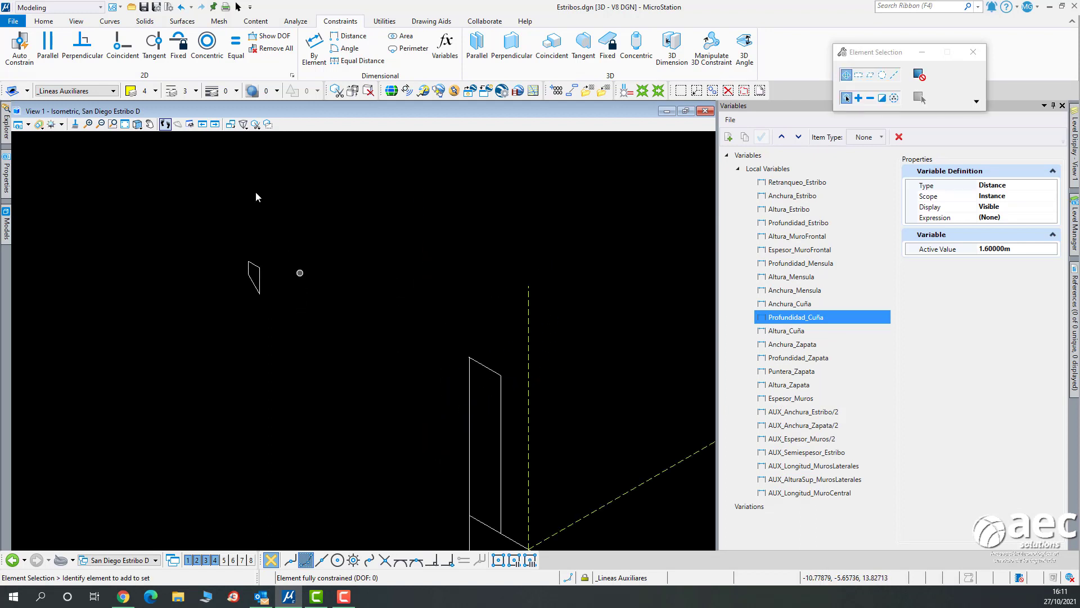
pyautogui.click(21, 50)
pyautogui.click(256, 270)
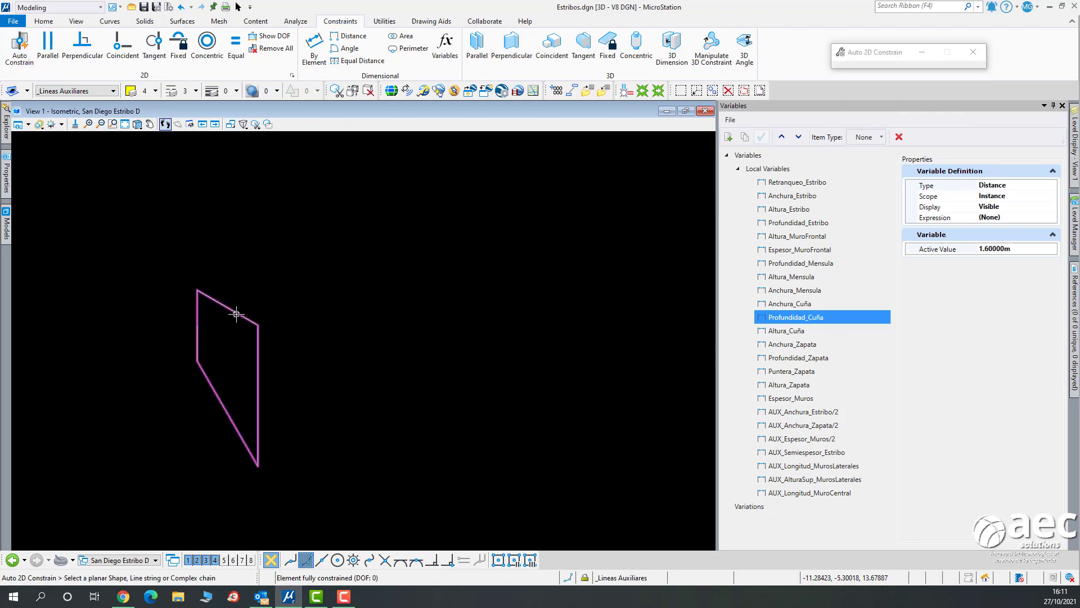
pyautogui.click(303, 248)
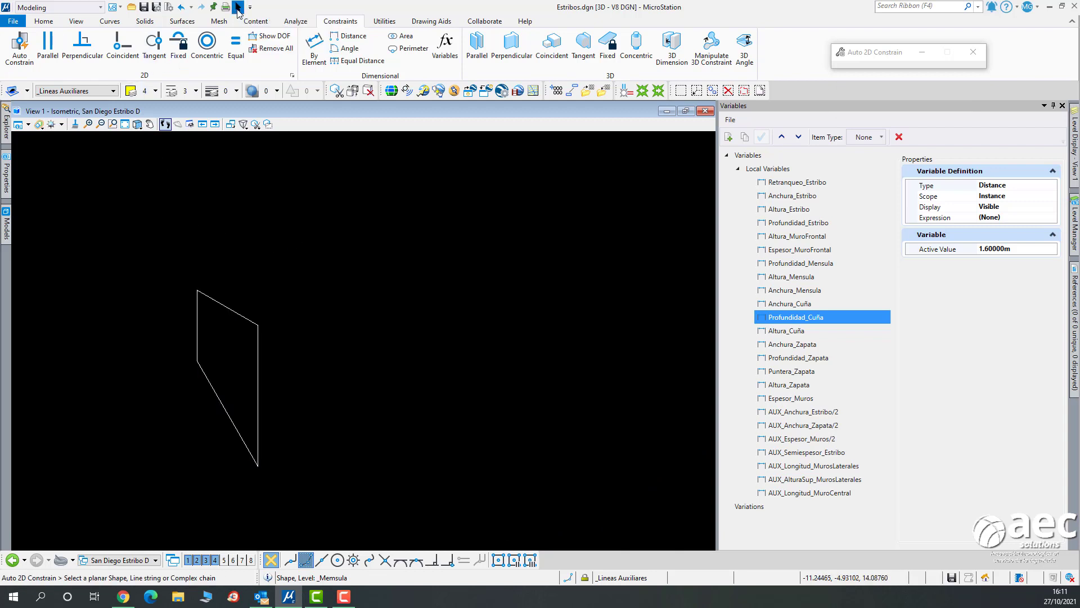
pyautogui.click(238, 7)
pyautogui.click(225, 309)
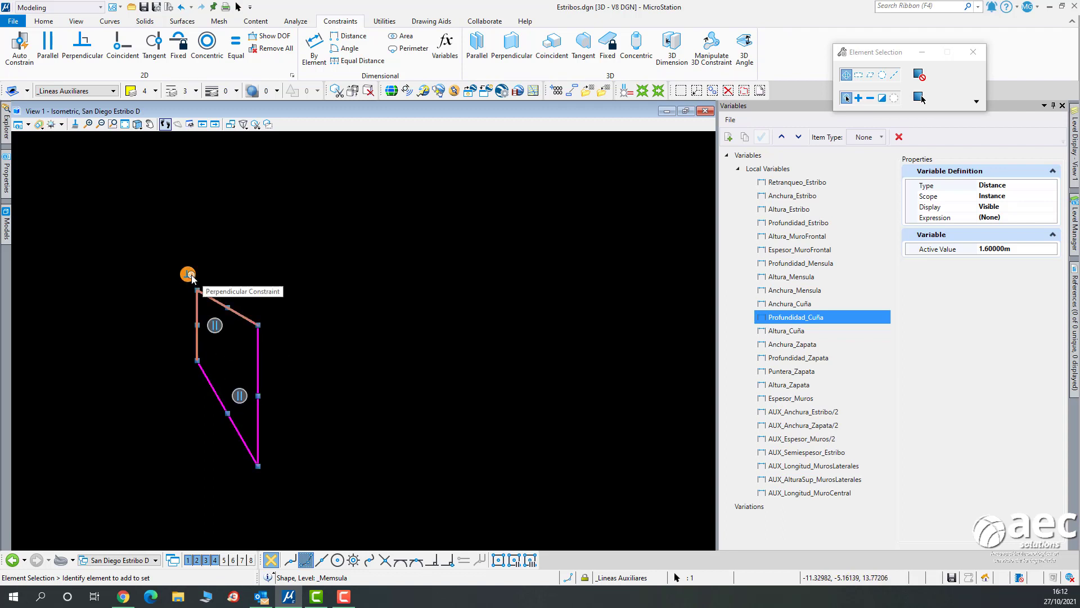
# Check the remaining degrees of freedom of the corbel shape on the _Memsula level.
pyautogui.click(299, 150)
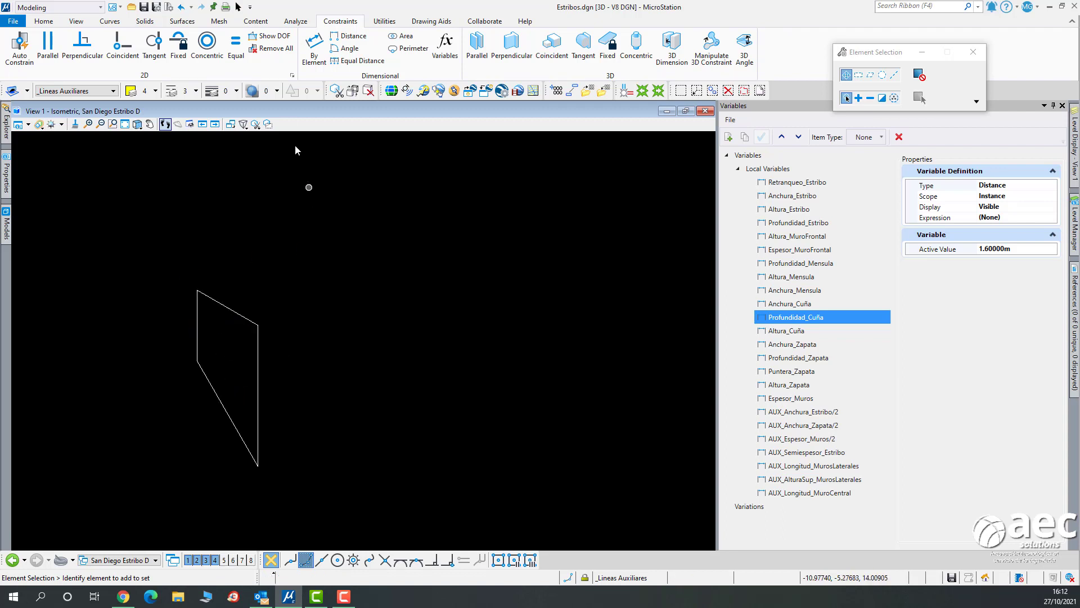
pyautogui.click(271, 35)
pyautogui.click(234, 310)
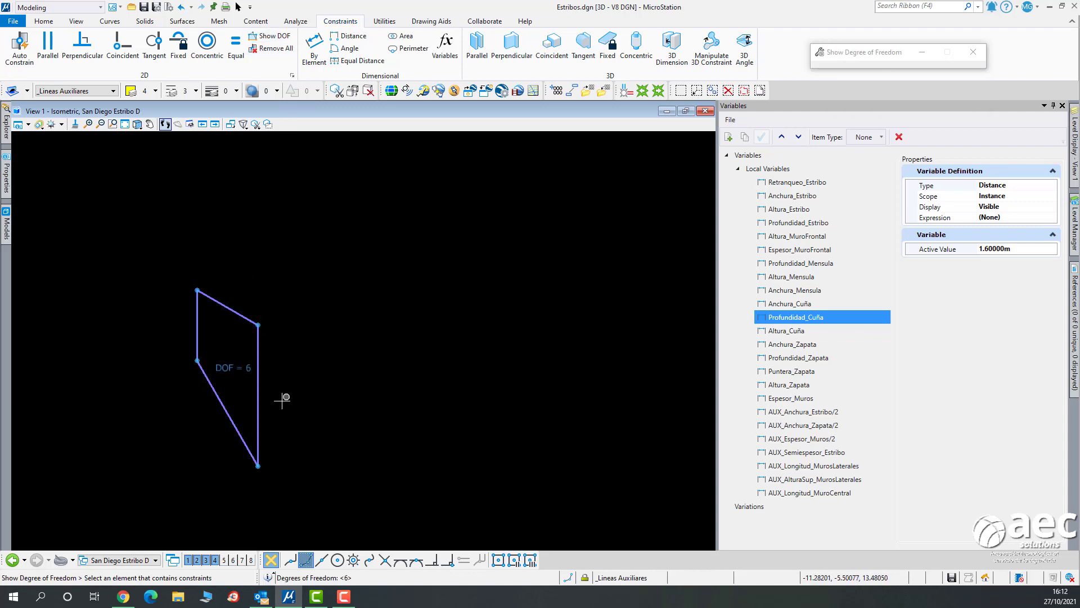
pyautogui.press('Escape')
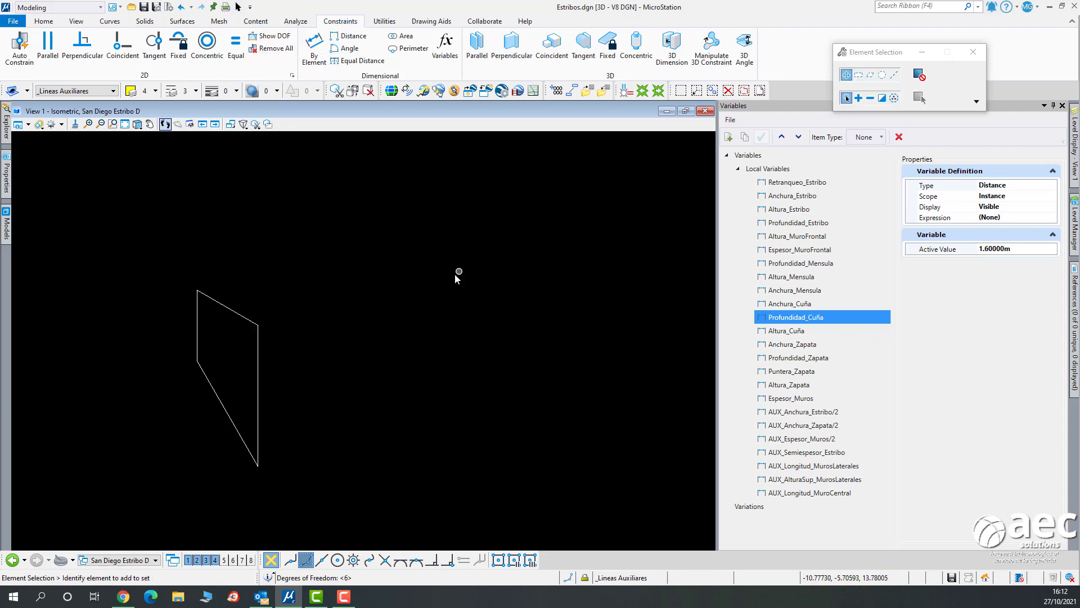
# Add an element dimension constraint to the corbel's upper edge and assign it the Anchura_Mensula variable.
pyautogui.scroll(-2, 329, 344)
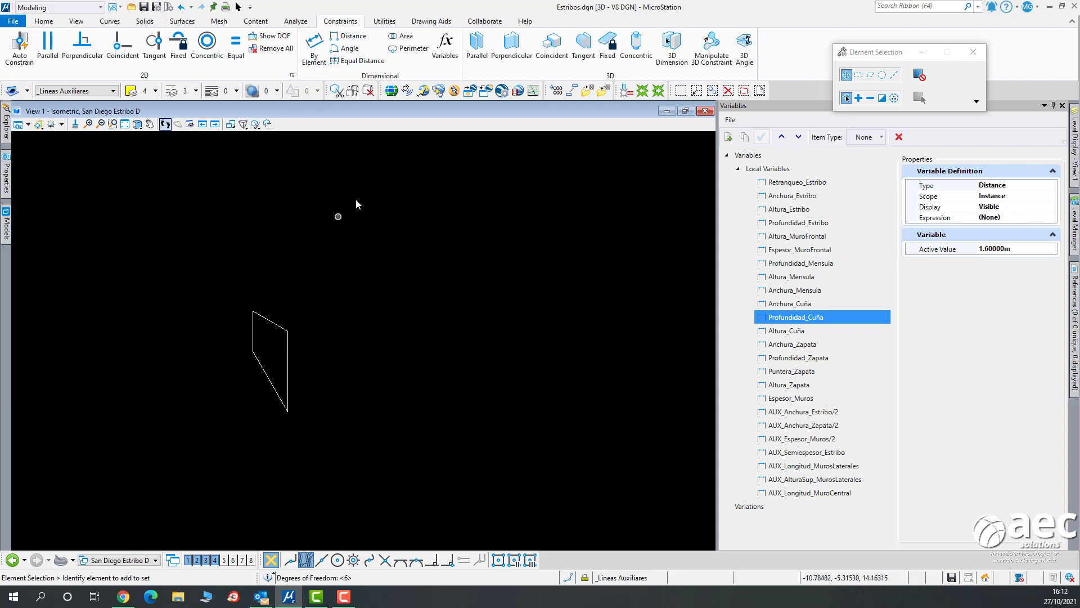
pyautogui.click(314, 47)
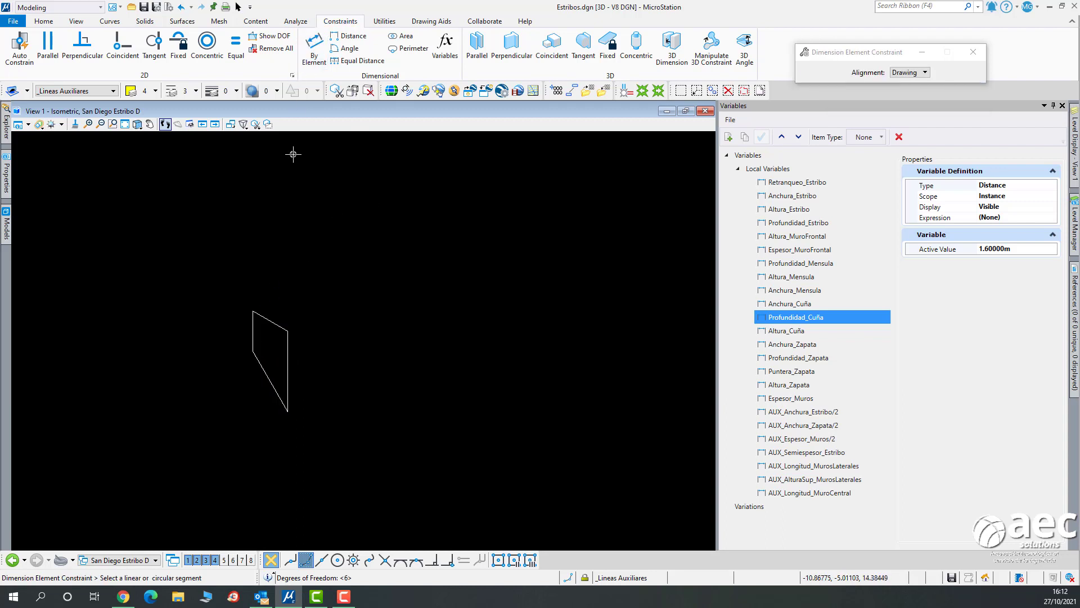
pyautogui.click(264, 317)
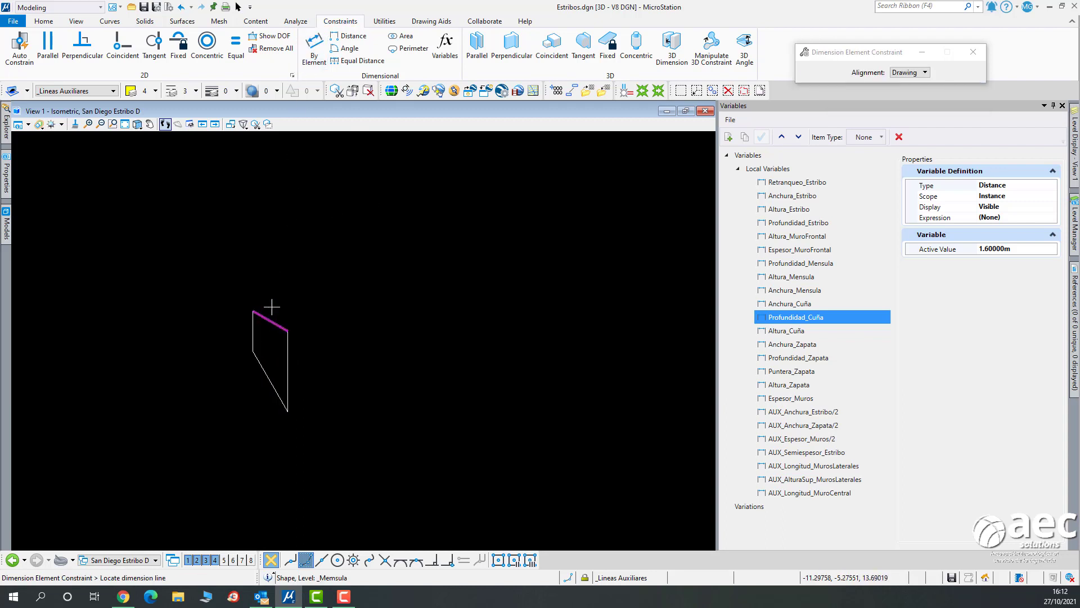
pyautogui.click(274, 282)
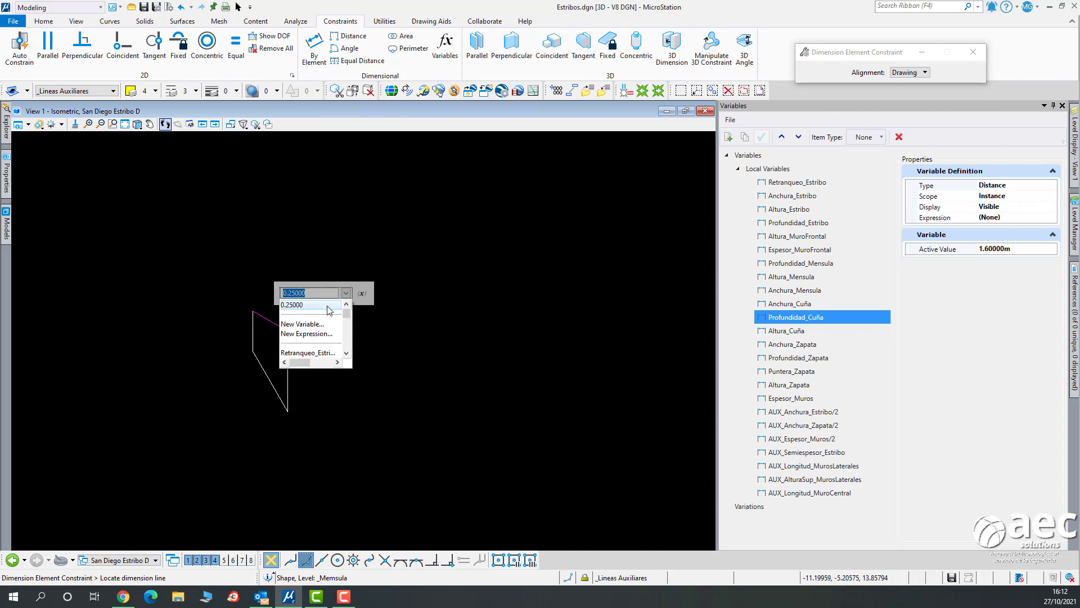
pyautogui.click(346, 355)
pyautogui.click(346, 355)
pyautogui.click(346, 354)
pyautogui.click(346, 355)
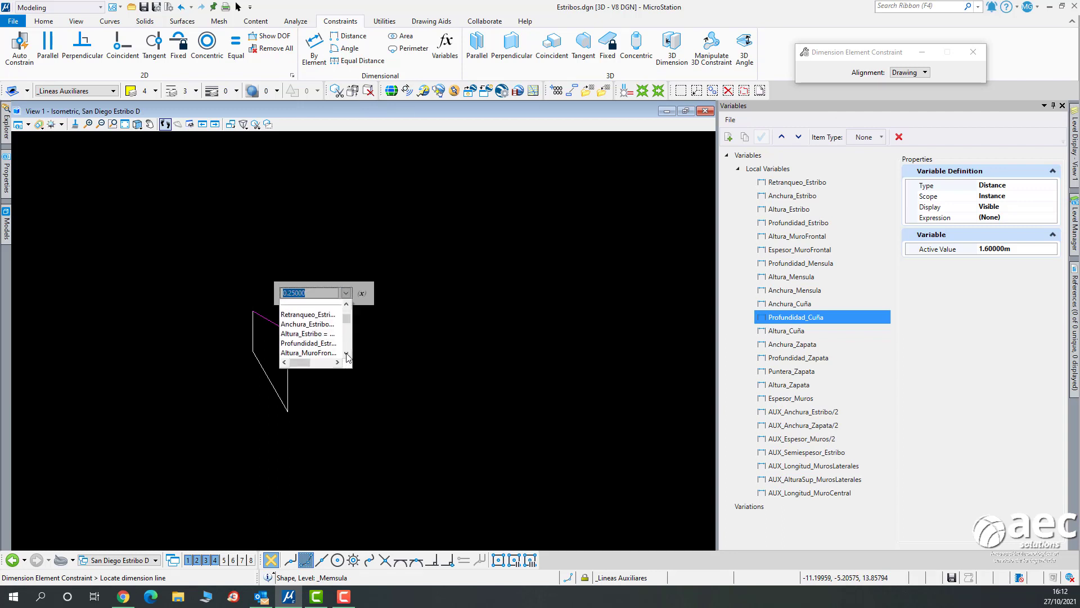
pyautogui.click(346, 354)
pyautogui.click(346, 355)
pyautogui.click(347, 355)
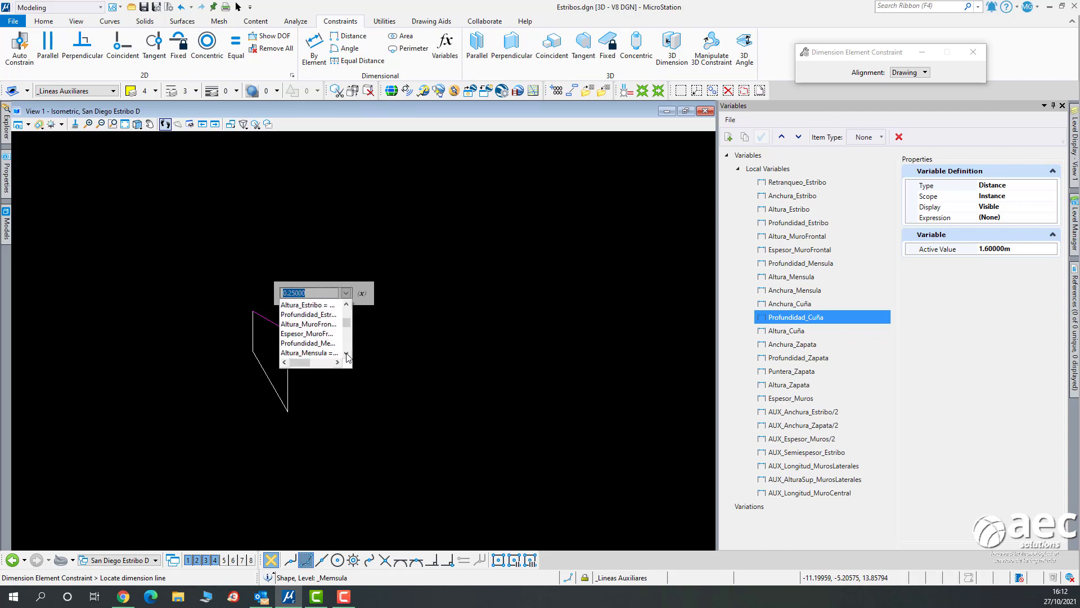
pyautogui.click(346, 355)
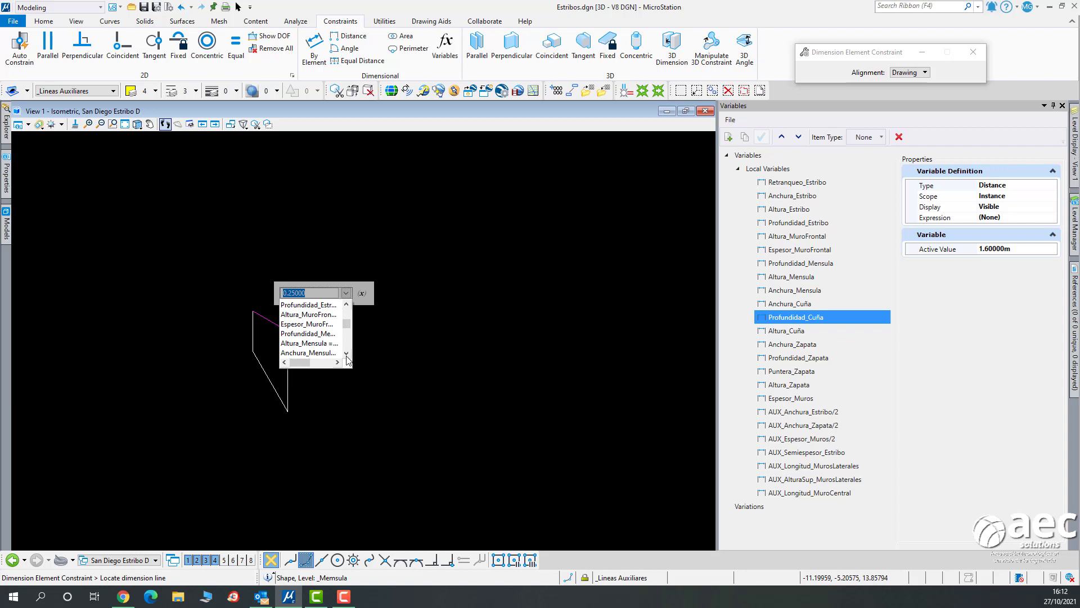
pyautogui.click(313, 353)
pyautogui.click(273, 217)
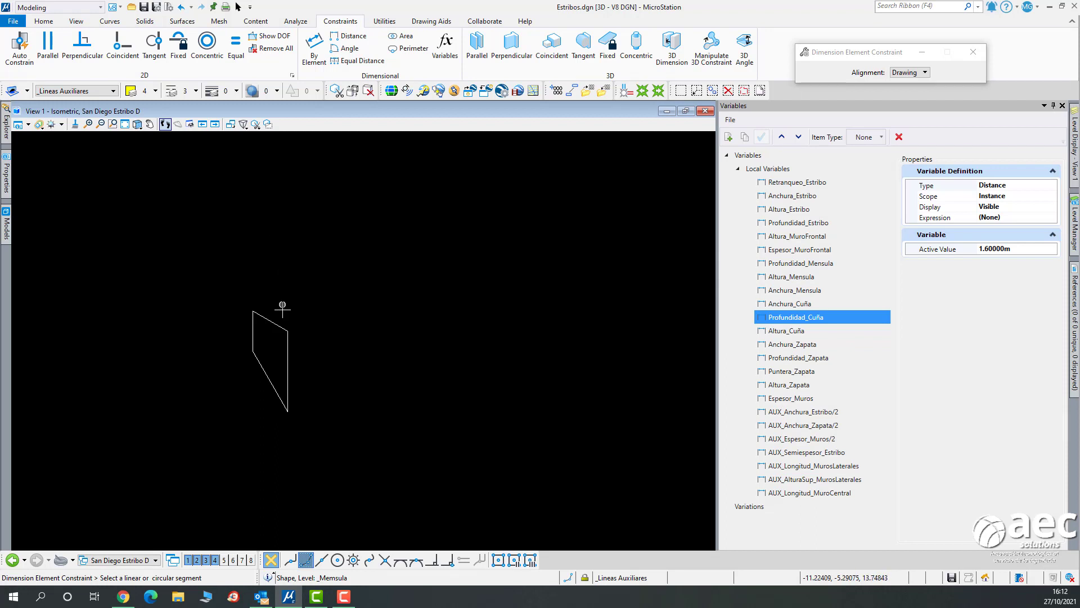
# Recheck the corbel shape's degrees of freedom after dimensioning its upper edge.
pyautogui.click(269, 36)
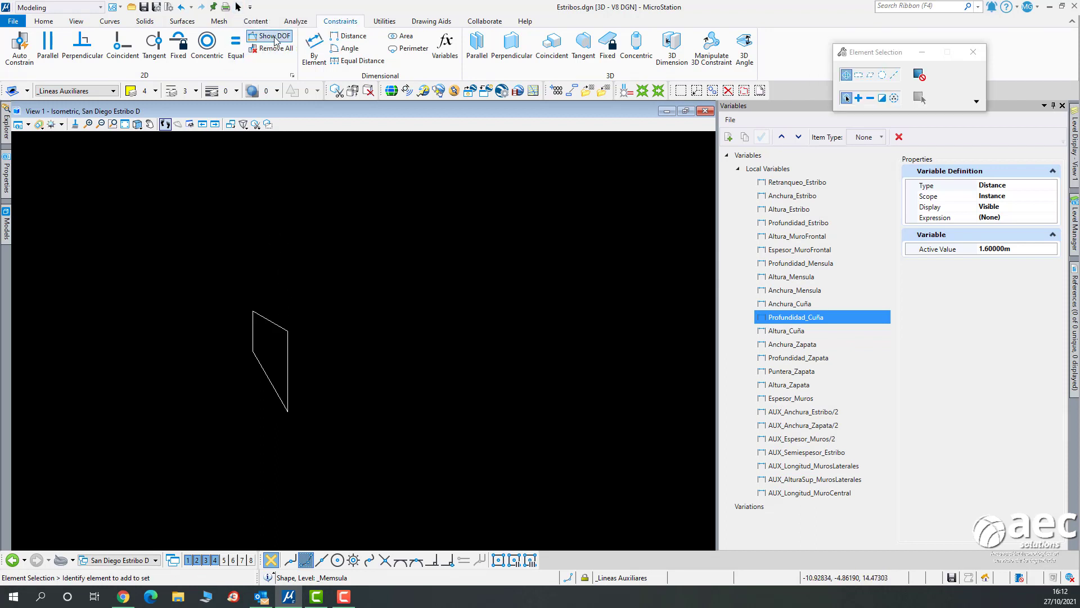
pyautogui.click(275, 319)
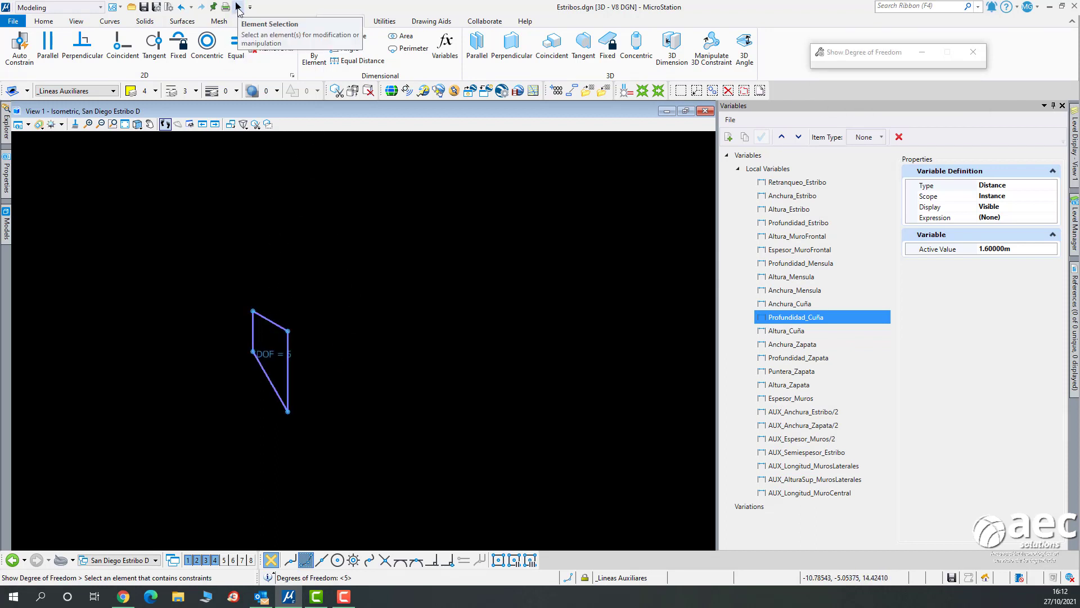
pyautogui.click(238, 8)
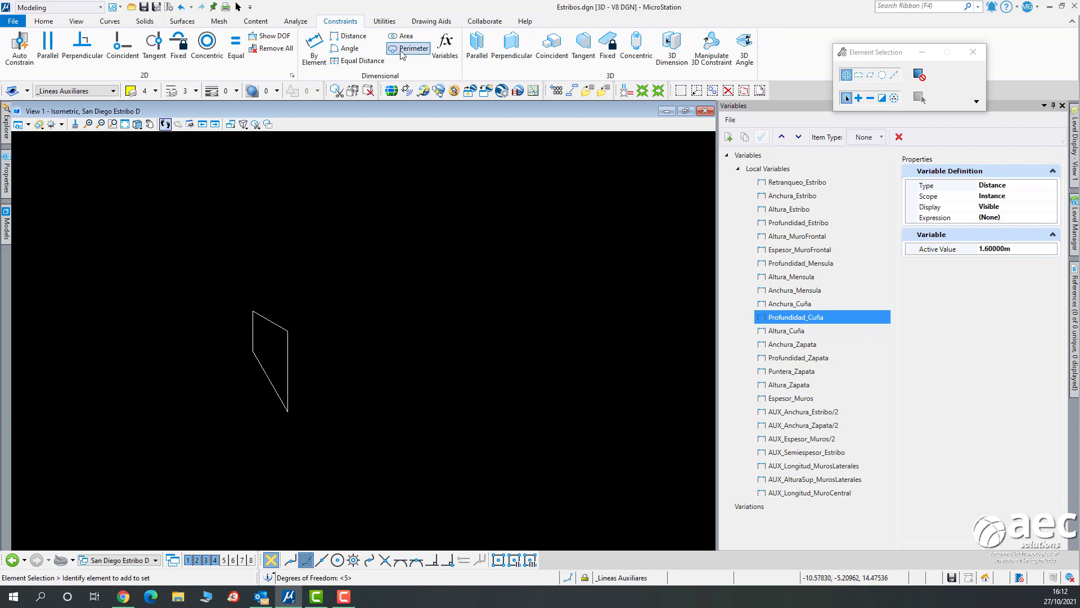
# Add an element dimension constraint to the corbel's short vertical edge and assign it the Altura_Mensula variable.
pyautogui.click(314, 45)
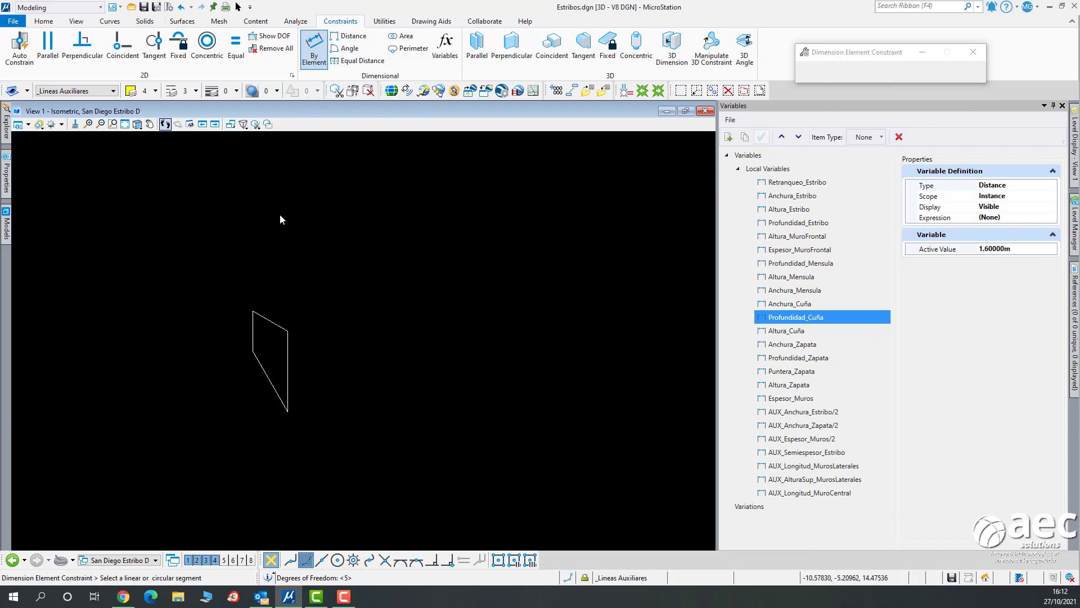
pyautogui.click(252, 330)
pyautogui.click(215, 322)
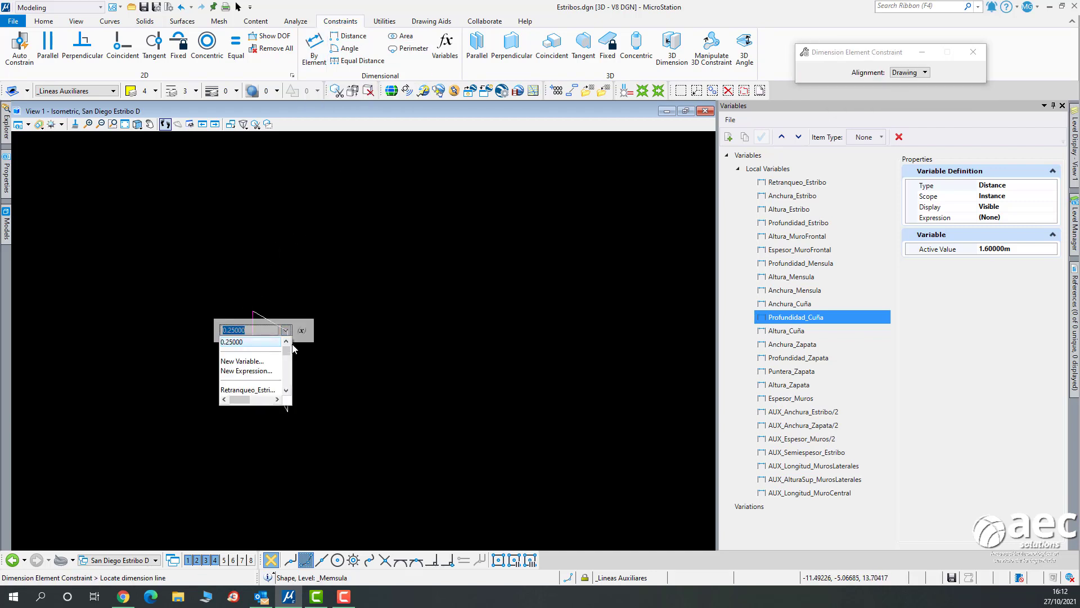
pyautogui.click(286, 392)
pyautogui.click(287, 392)
pyautogui.click(287, 392)
pyautogui.click(286, 392)
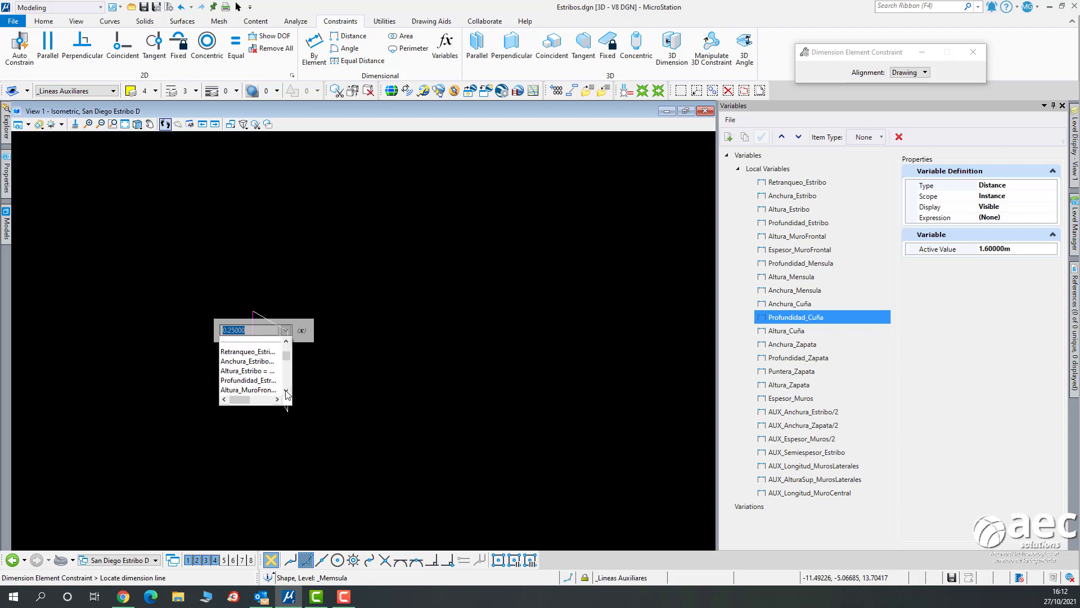
pyautogui.click(286, 392)
pyautogui.click(286, 393)
pyautogui.click(286, 392)
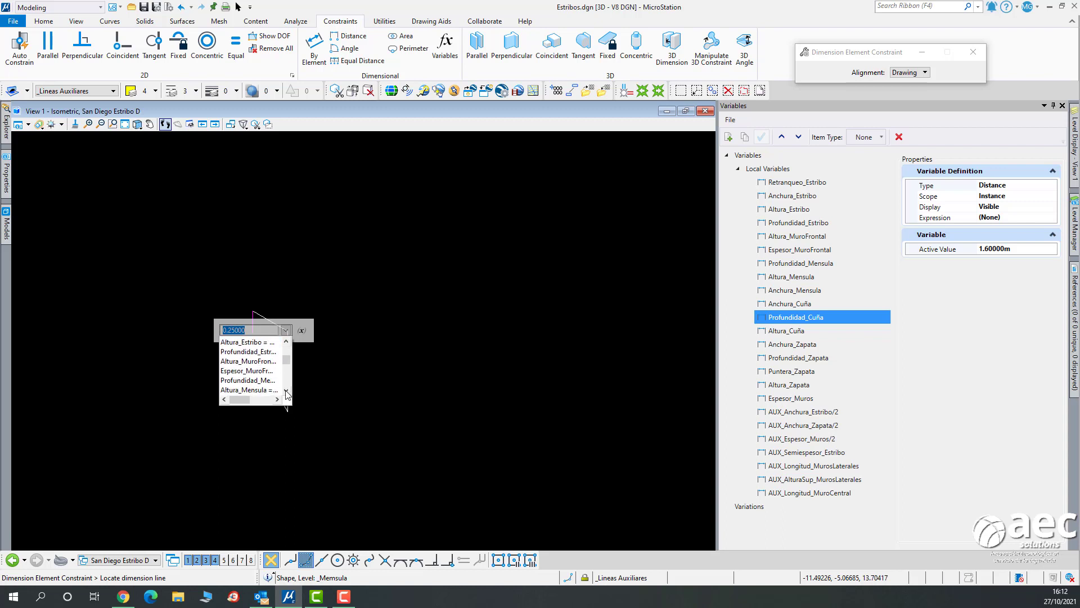
pyautogui.click(287, 392)
pyautogui.click(239, 380)
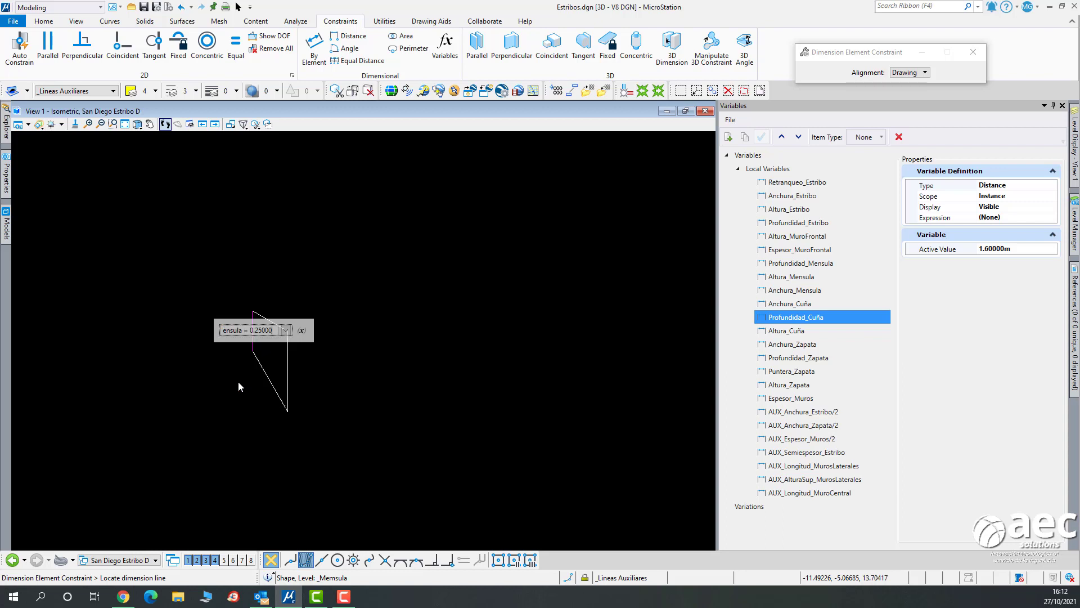
pyautogui.press('Return')
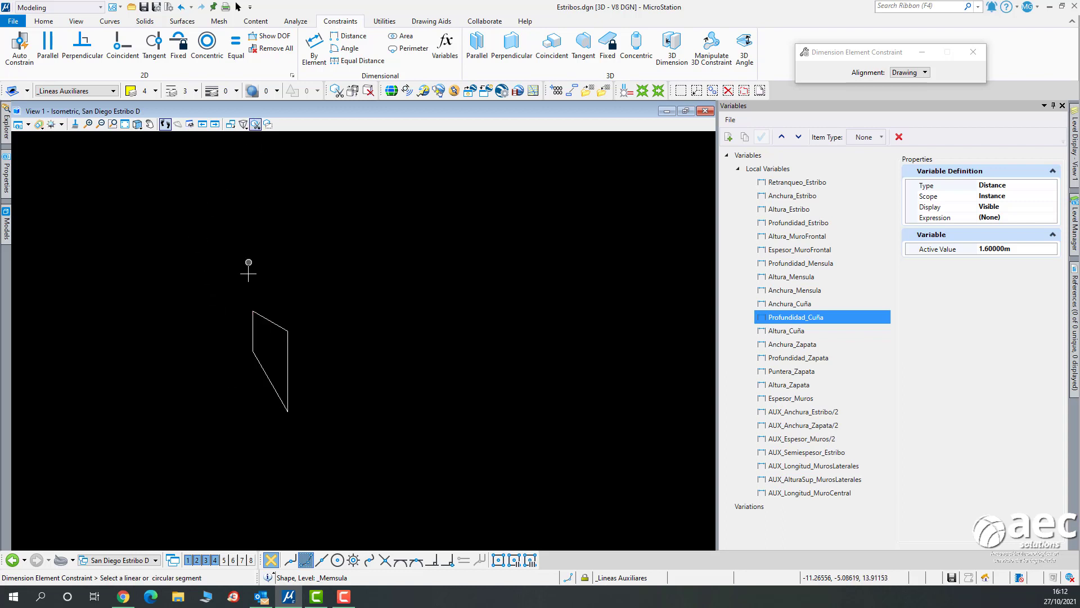
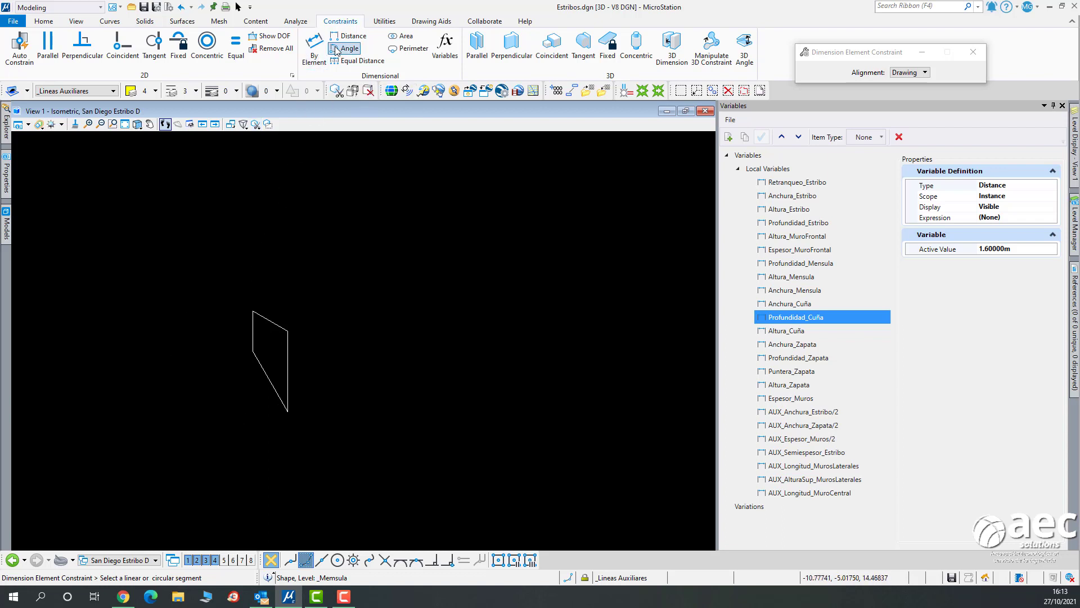
# Constrain the vertical distance between the corbel's sloping lower edge endpoints with Drawing alignment, assigning the Altura_Mensula variable.
pyautogui.click(353, 37)
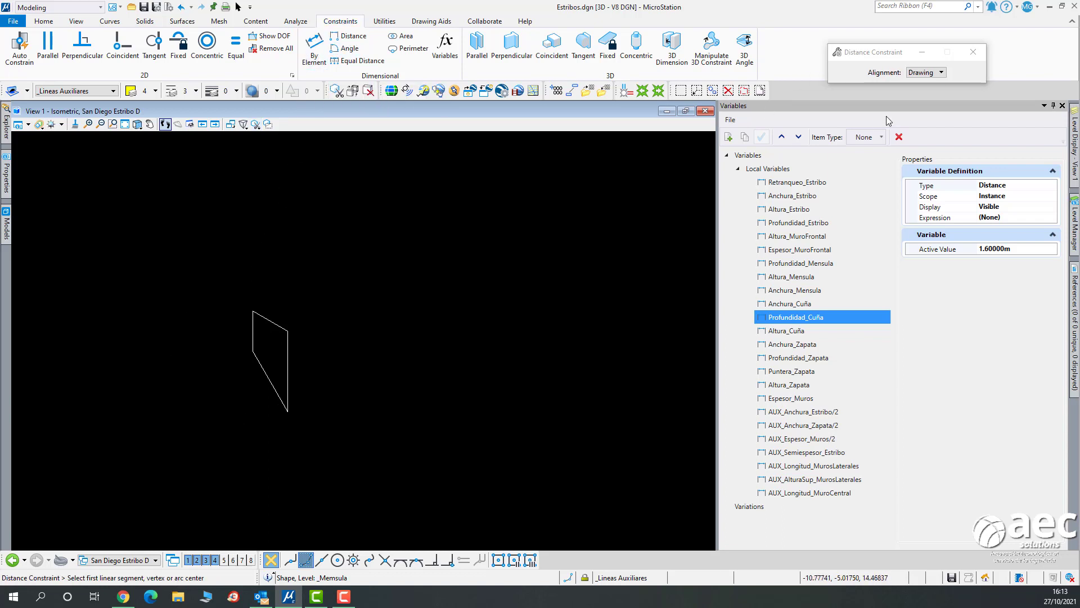
pyautogui.click(924, 75)
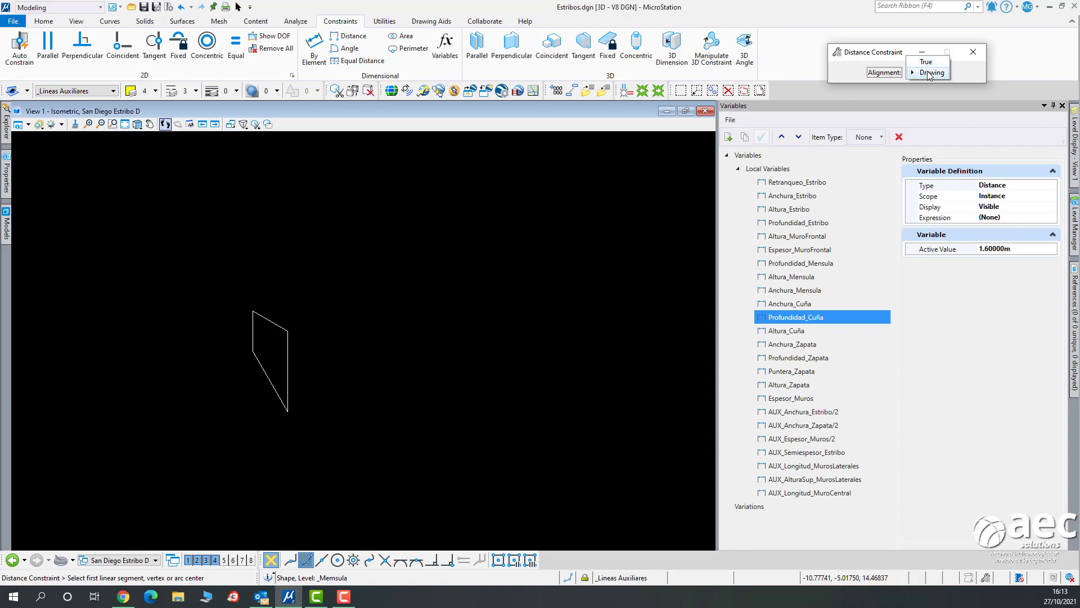
pyautogui.click(930, 74)
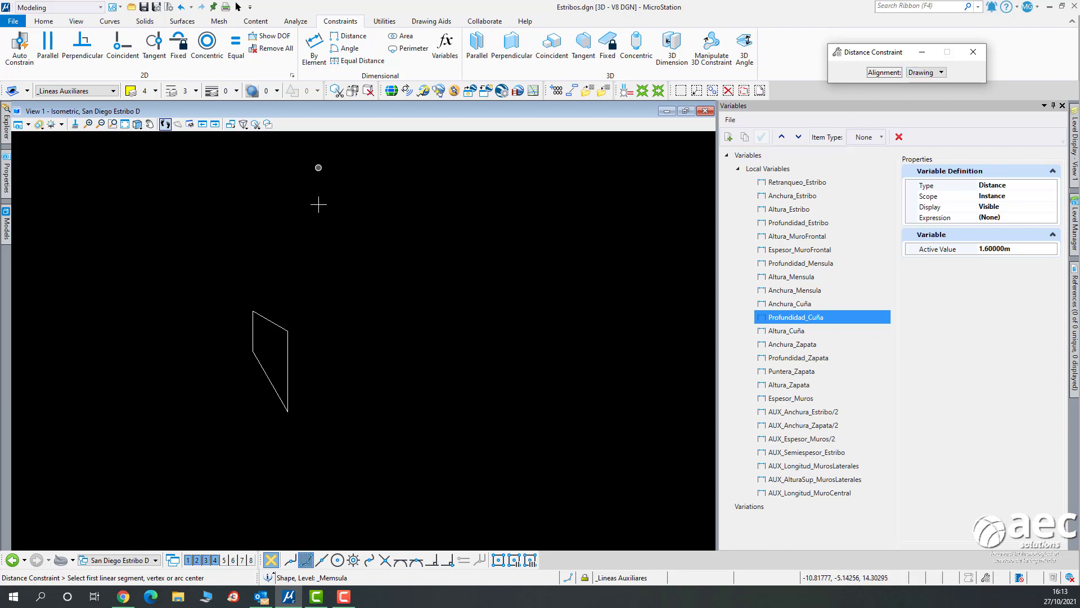
pyautogui.scroll(2, 248, 367)
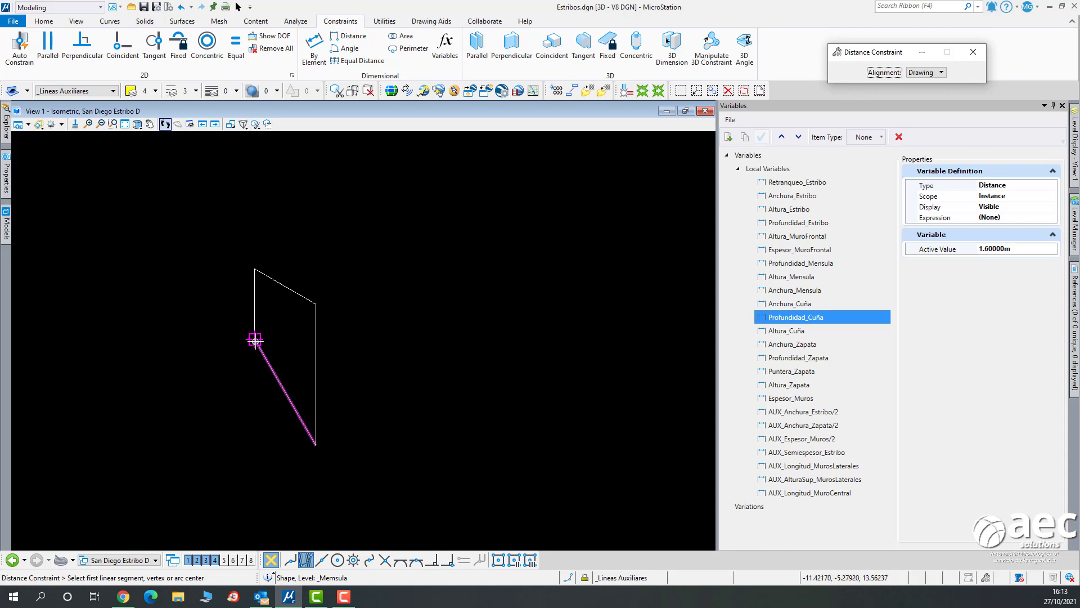
pyautogui.click(255, 339)
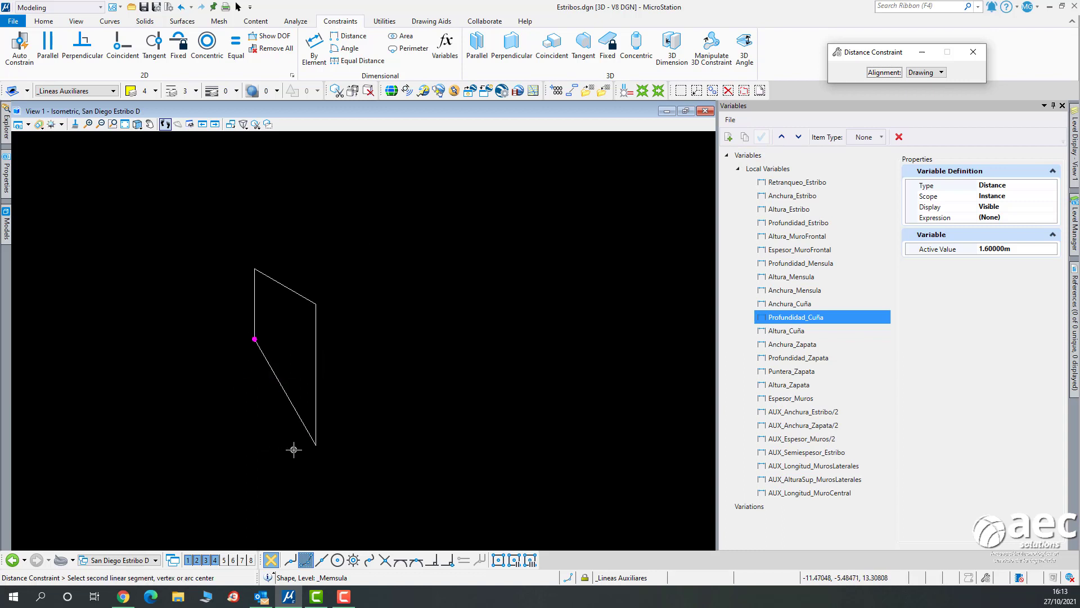
pyautogui.click(316, 445)
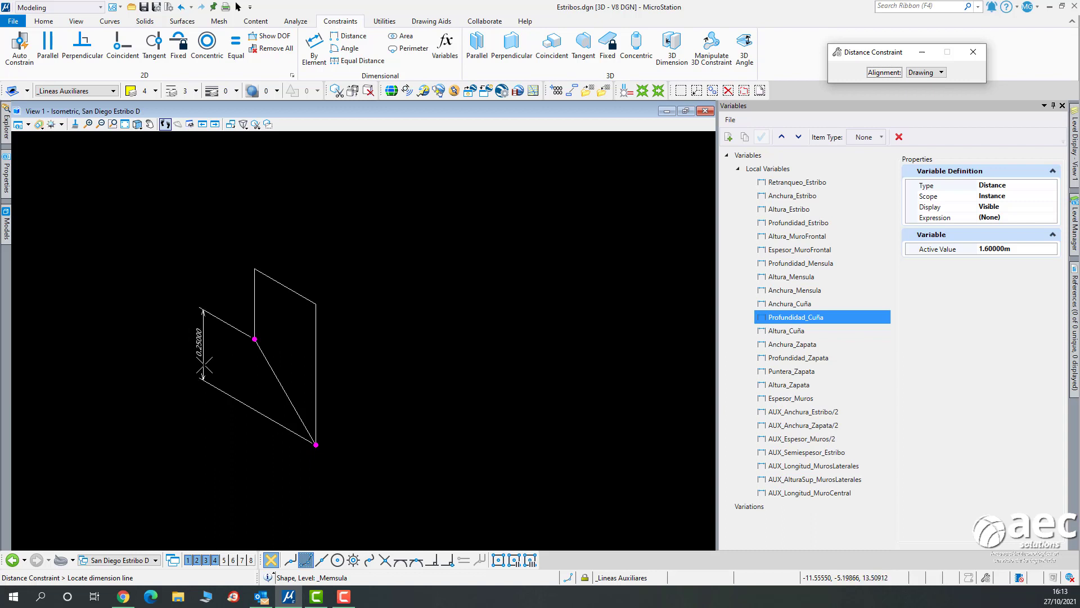
pyautogui.click(203, 365)
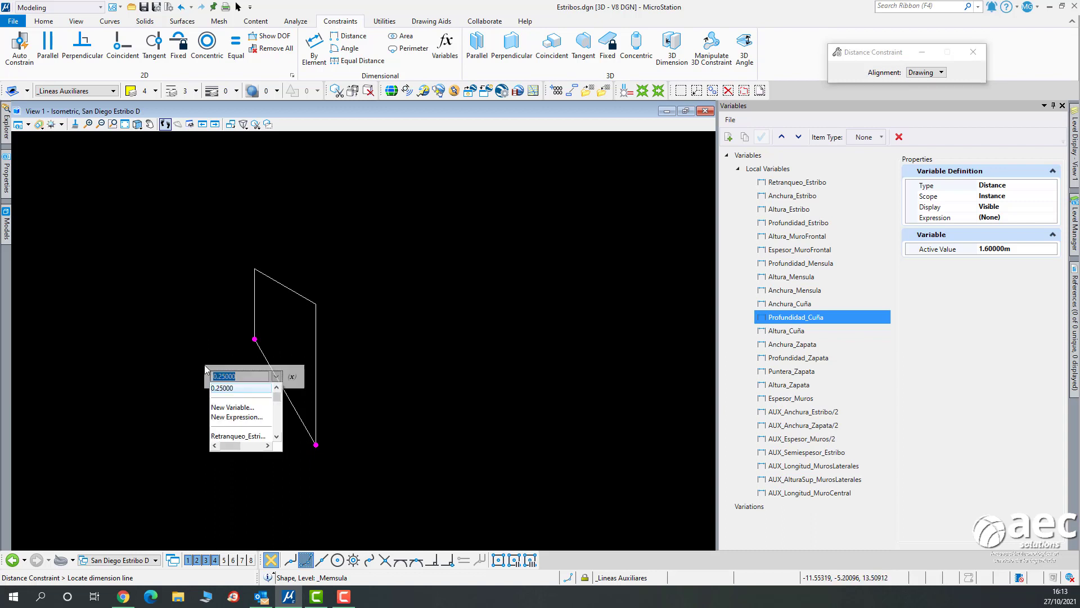
pyautogui.click(277, 437)
pyautogui.click(277, 437)
pyautogui.click(278, 437)
pyautogui.click(278, 437)
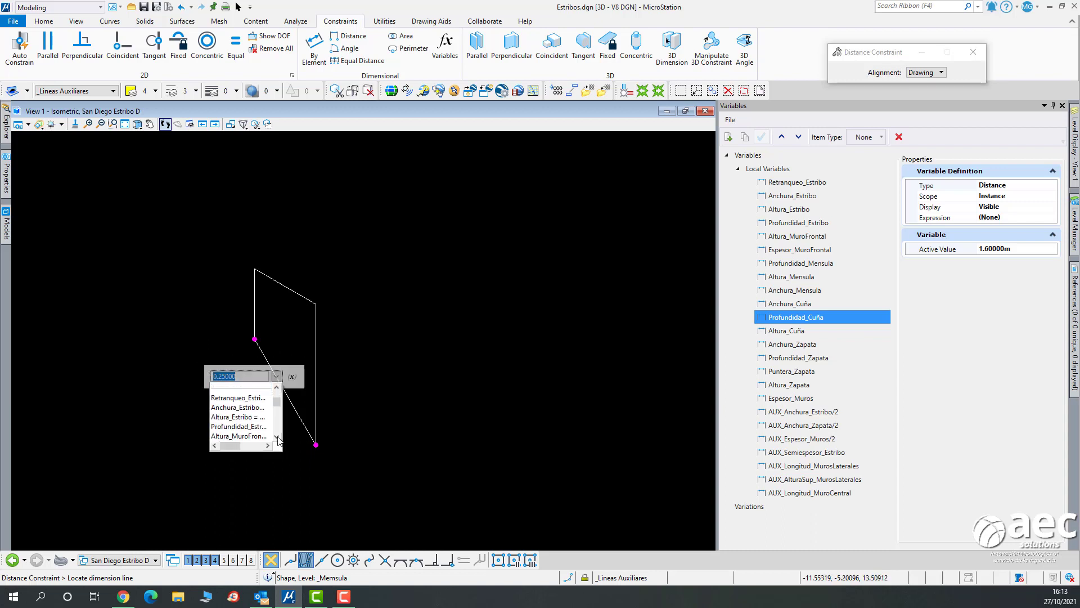
pyautogui.click(277, 437)
pyautogui.click(278, 437)
pyautogui.click(277, 437)
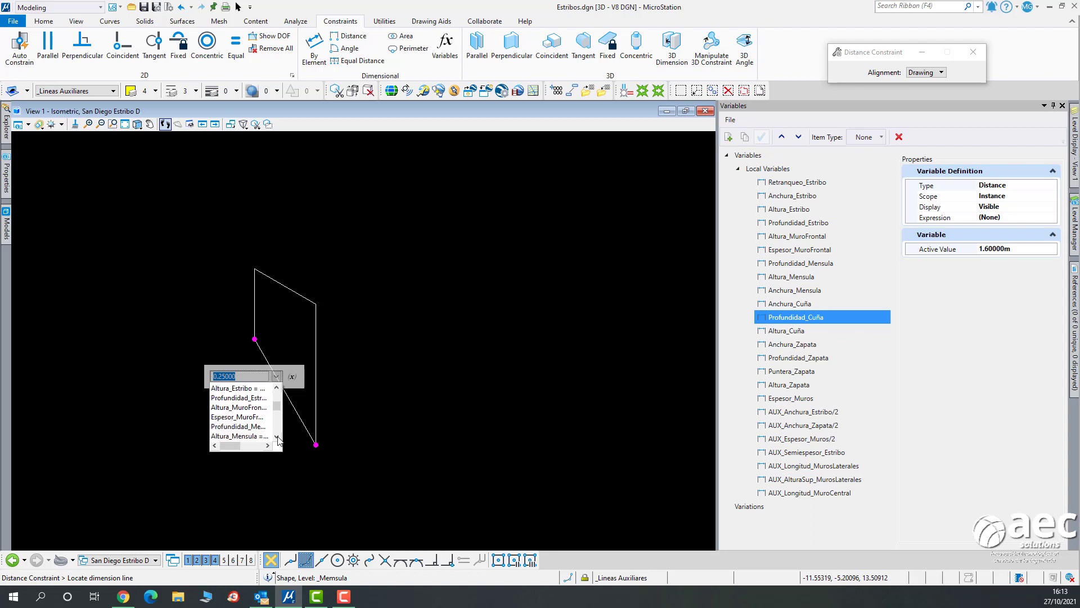
pyautogui.click(243, 437)
pyautogui.click(130, 337)
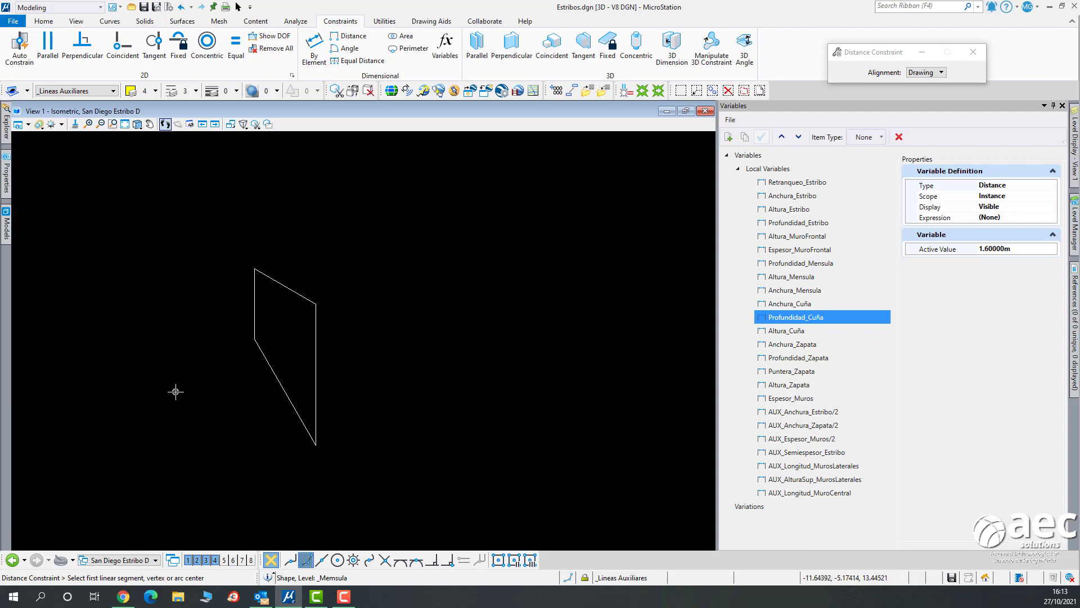
# Constrain the horizontal distance between the endpoints of the corbel's sloping lower edge with Drawing alignment, assigning the Anchura_Mensula variable.
pyautogui.click(255, 340)
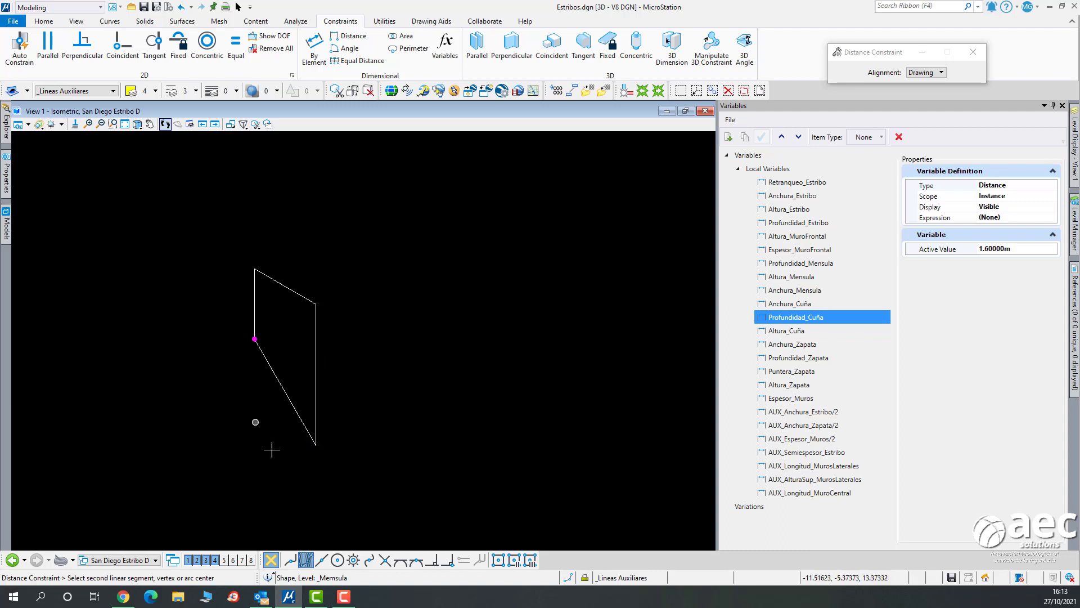
pyautogui.click(316, 445)
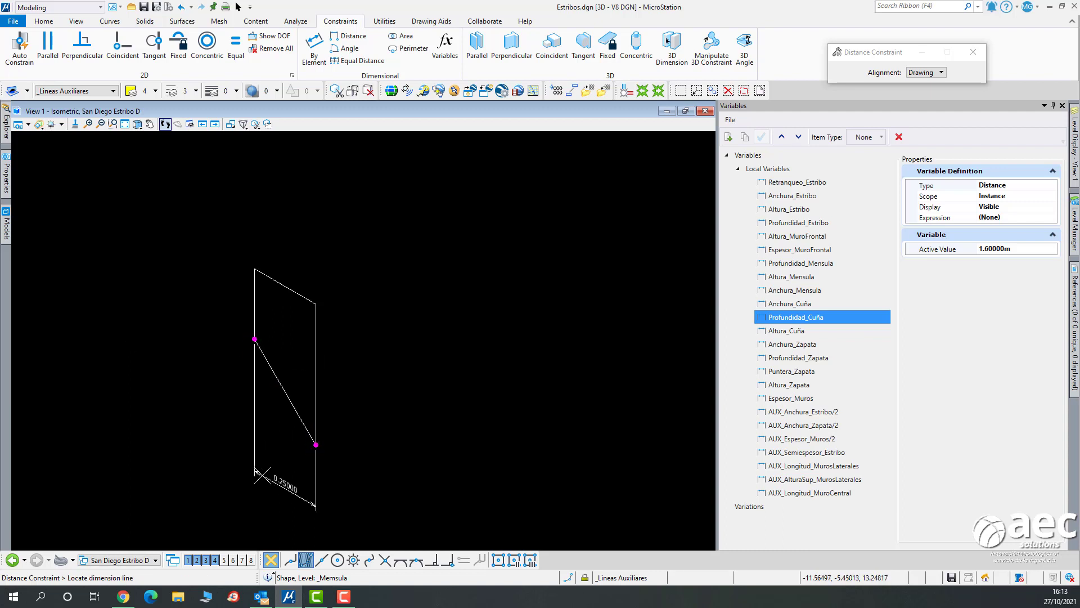
pyautogui.click(262, 474)
pyautogui.scroll(-2, 337, 512)
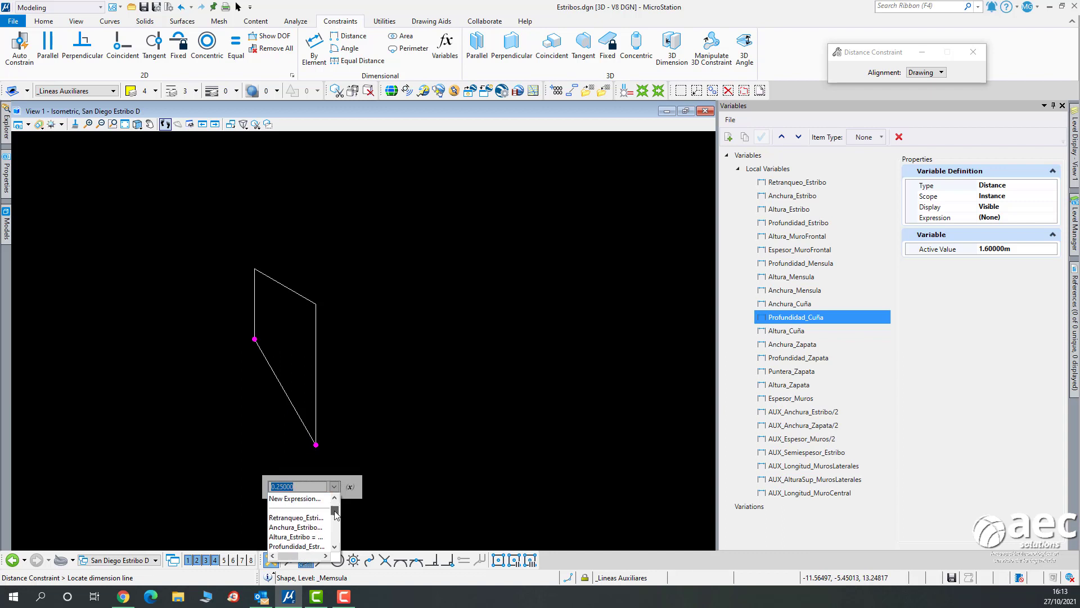
pyautogui.moveTo(335, 515); pyautogui.dragTo(335, 518)
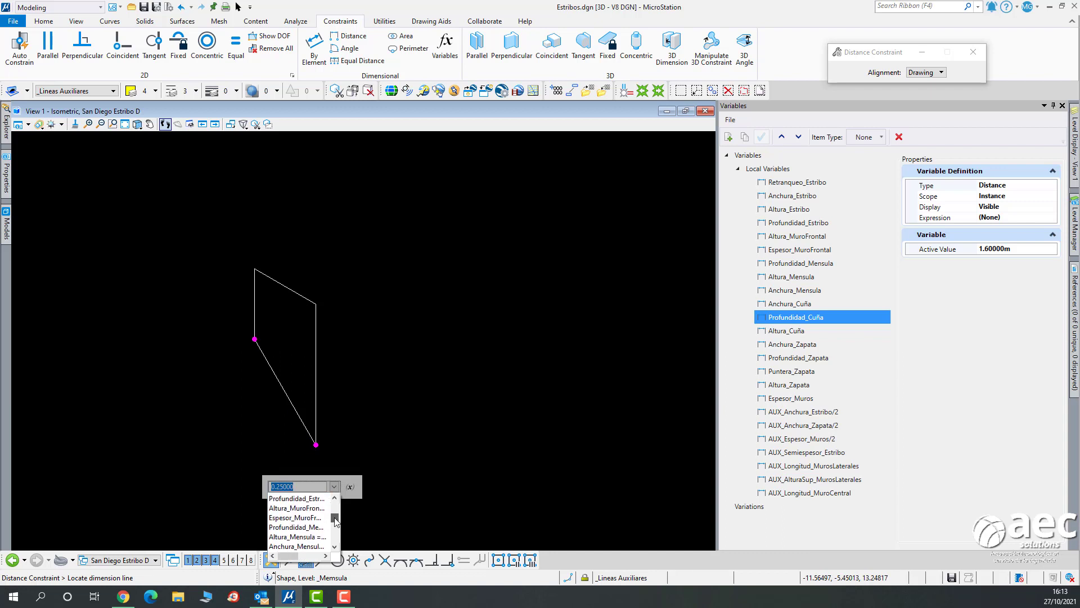
pyautogui.click(298, 546)
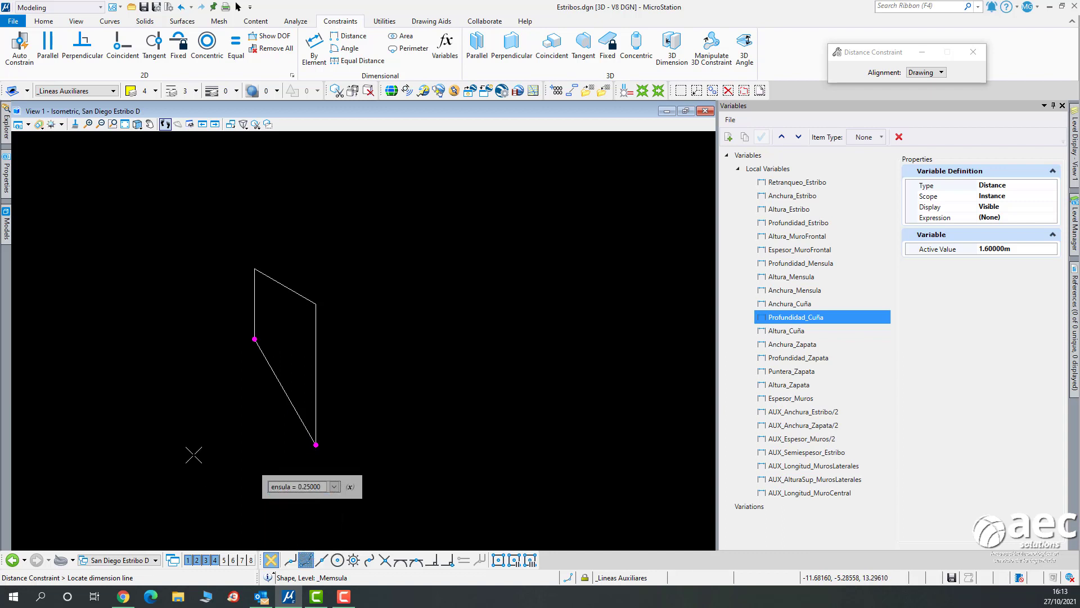
pyautogui.rightClick(200, 437)
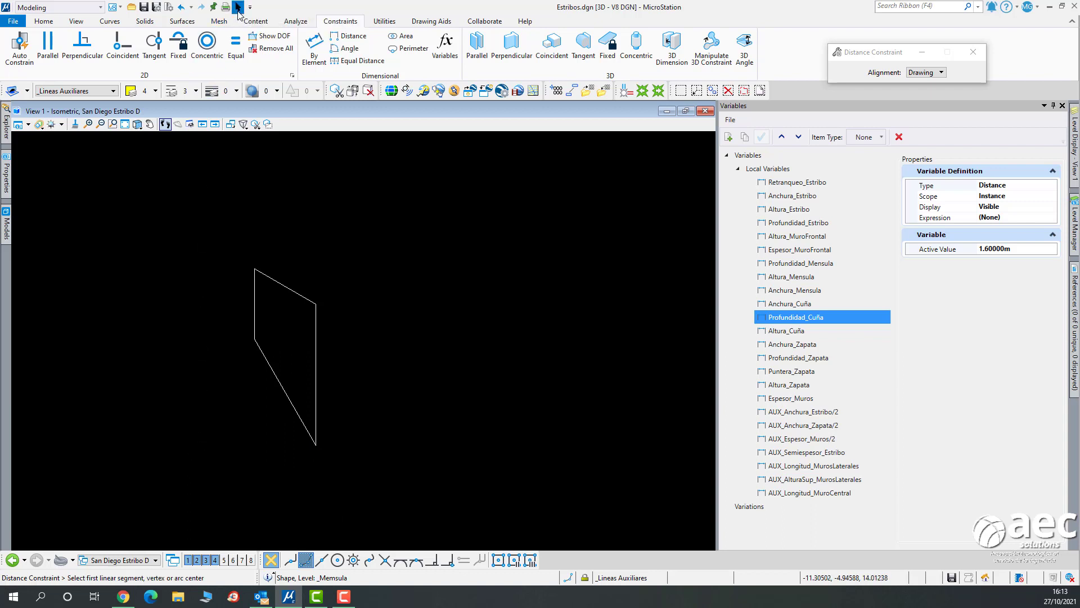
# Check the corbel shape's degrees of freedom after constraining the width of its sloping edge.
pyautogui.click(238, 7)
pyautogui.click(269, 36)
pyautogui.click(287, 286)
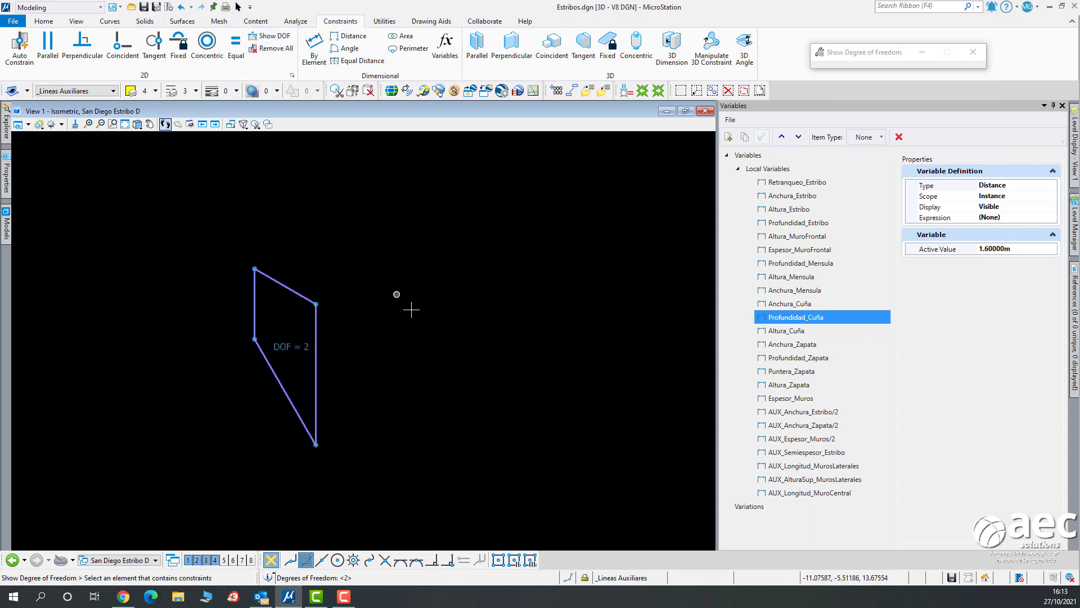
pyautogui.click(238, 7)
# Set the Altura_Mensula variable's active value to 0.5 m to test the corbel's height.
pyautogui.scroll(-4, 341, 226)
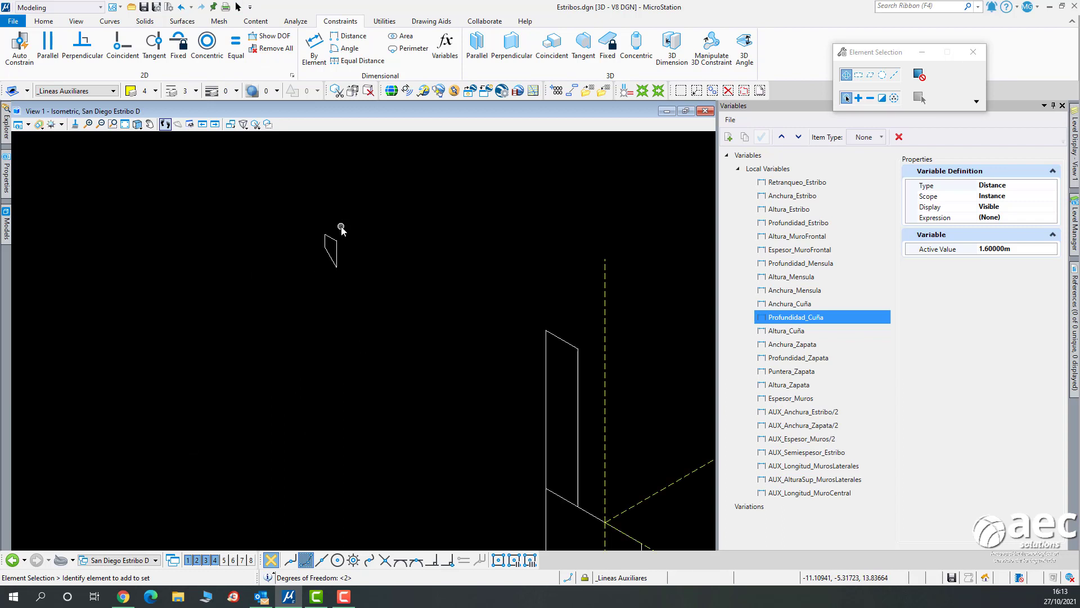
pyautogui.scroll(-3, 478, 329)
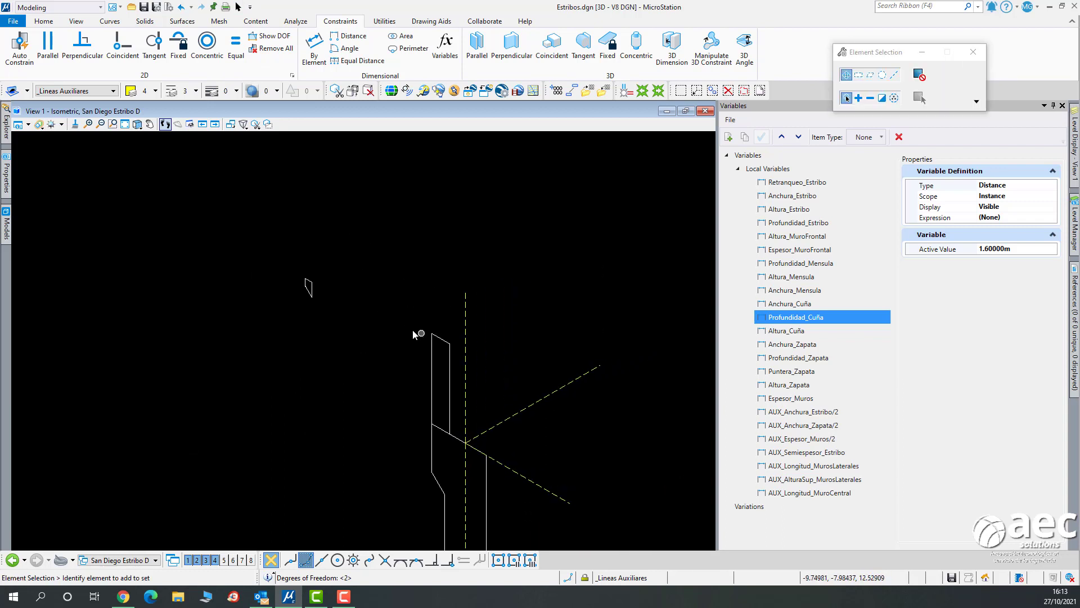
pyautogui.scroll(2, 336, 289)
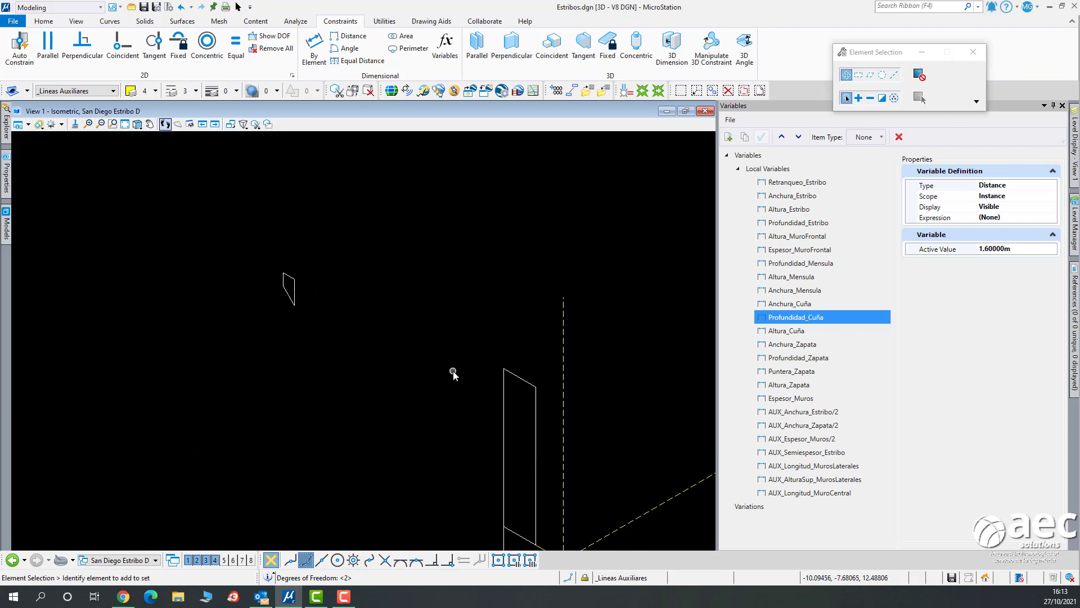
pyautogui.scroll(3, 326, 330)
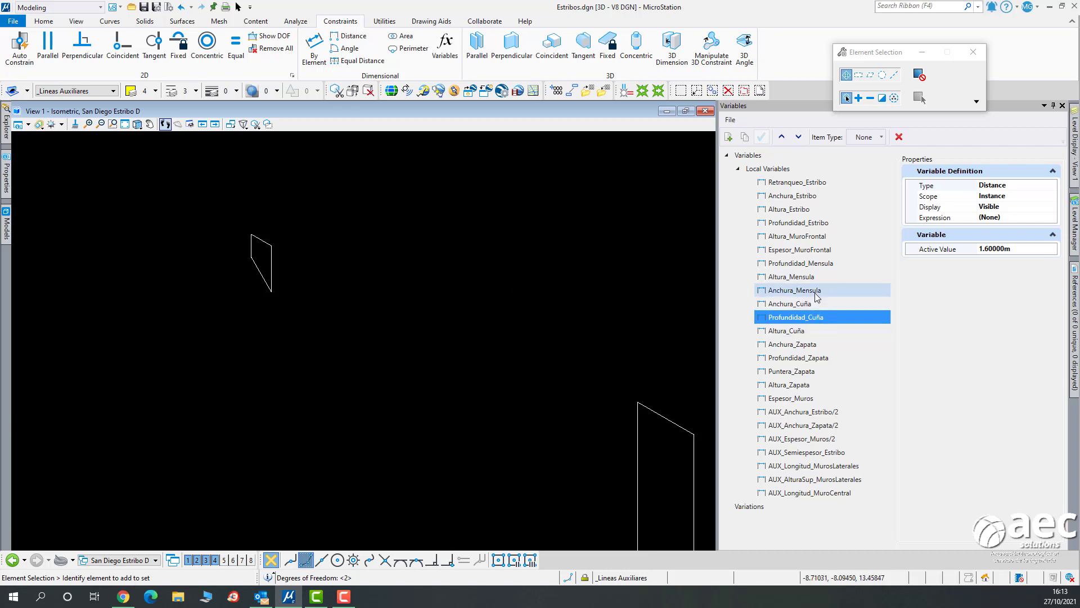
pyautogui.click(827, 278)
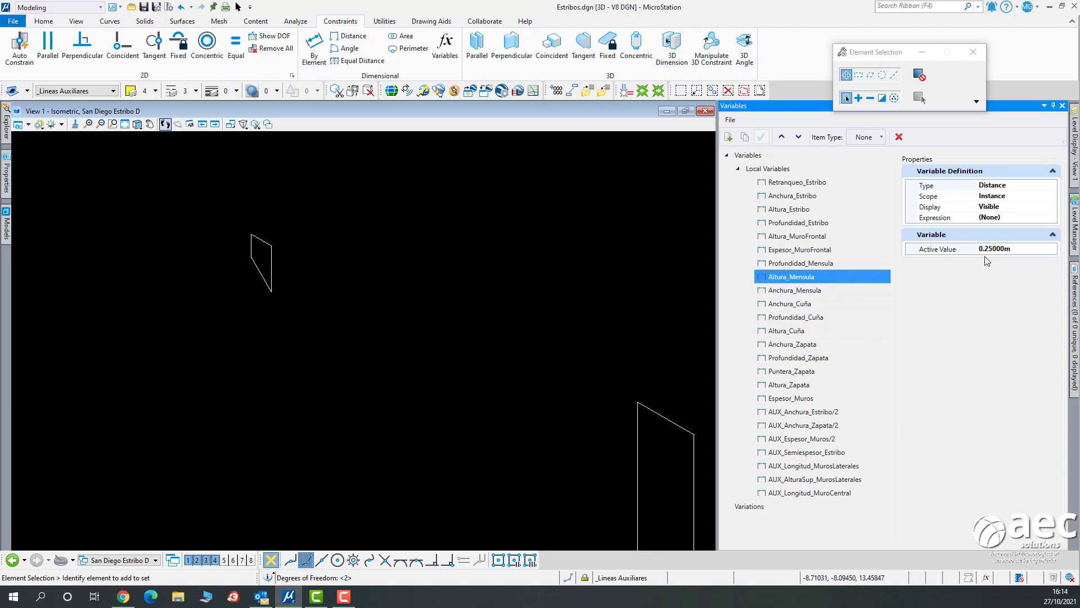
pyautogui.click(1027, 249)
pyautogui.press('BackSpace')
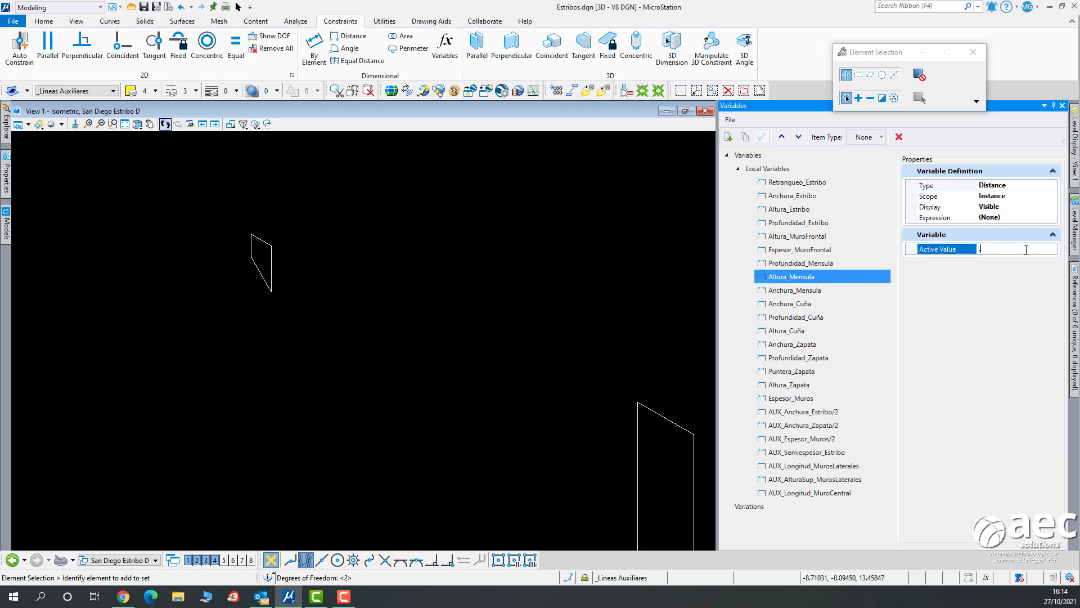
pyautogui.write('.5')
pyautogui.press('Return')
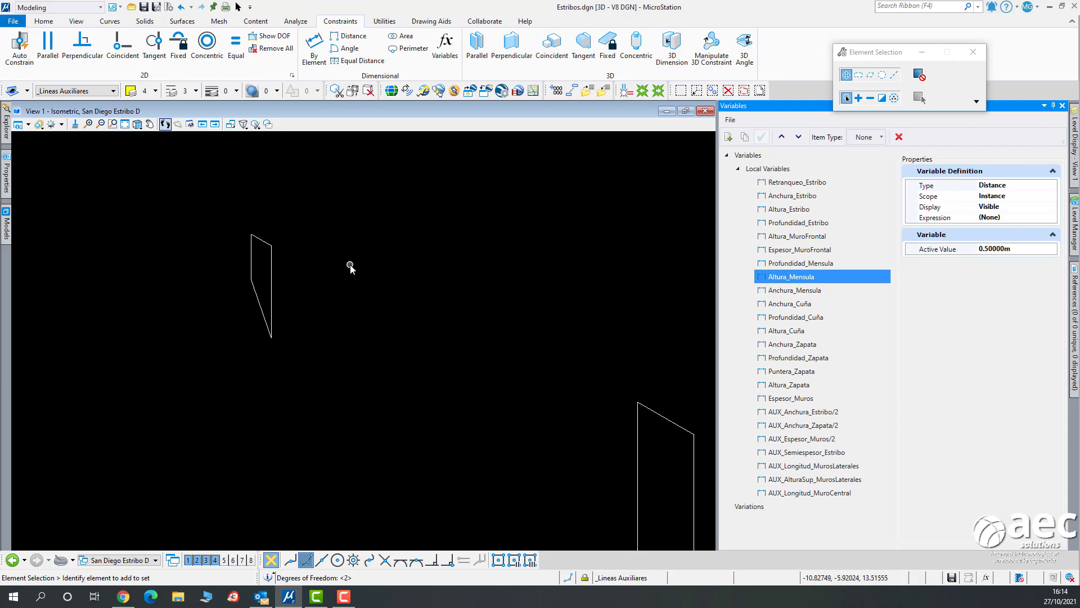
# Measure the corbel's short vertical edge and the vertical drop of its sloping lower edge.
pyautogui.press('space')
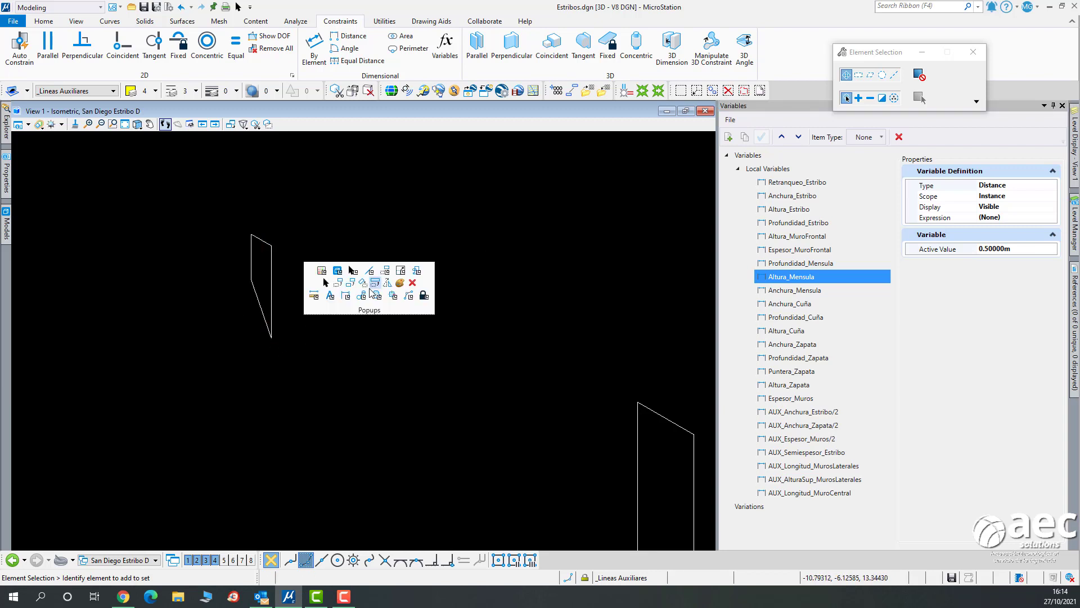
pyautogui.click(317, 297)
pyautogui.click(280, 288)
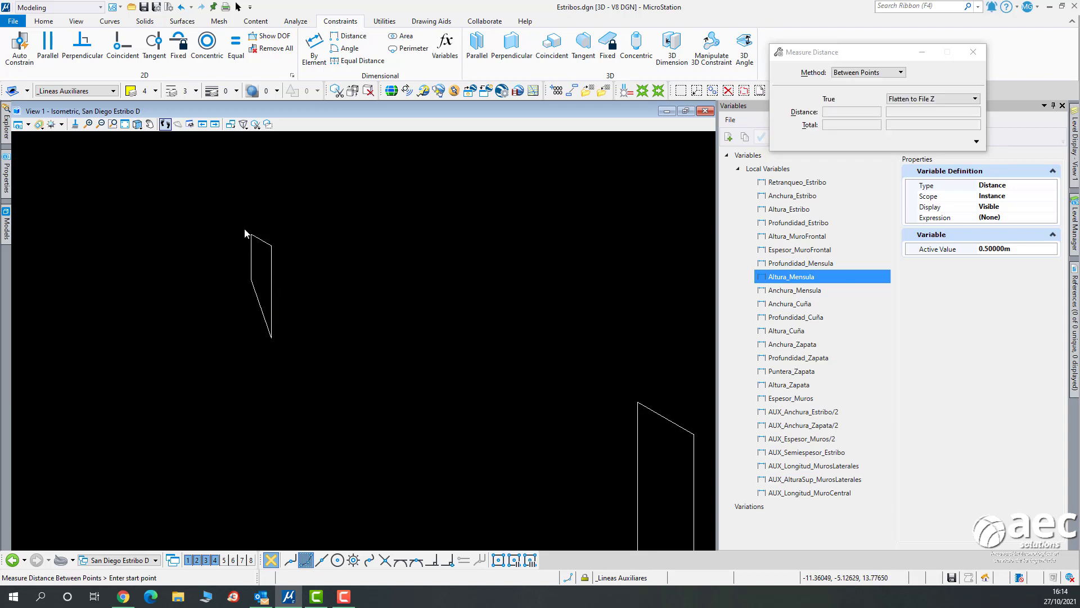
pyautogui.click(251, 280)
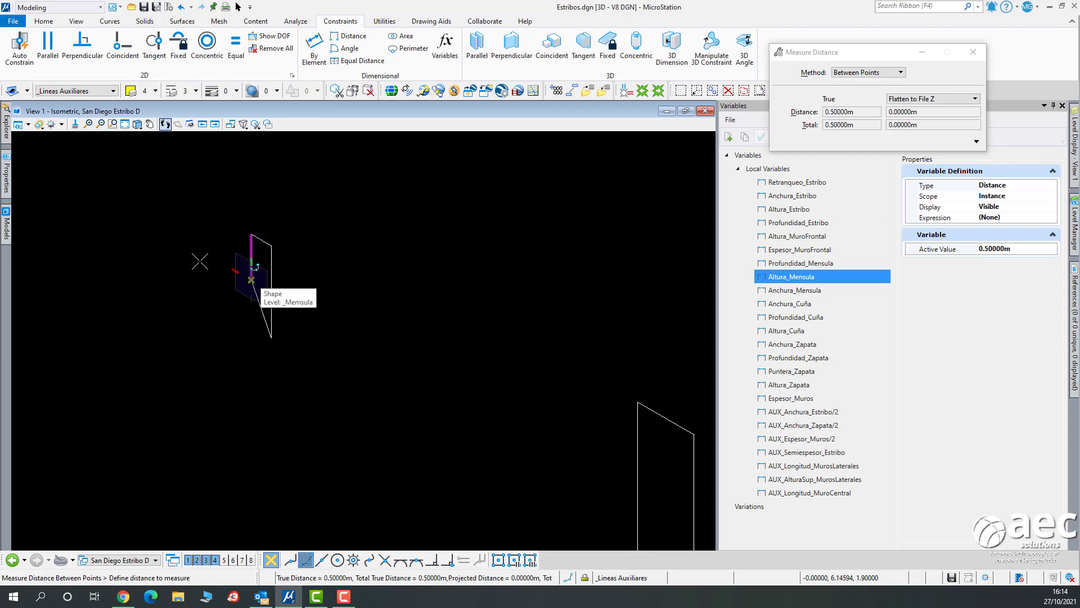
pyautogui.rightClick(176, 256)
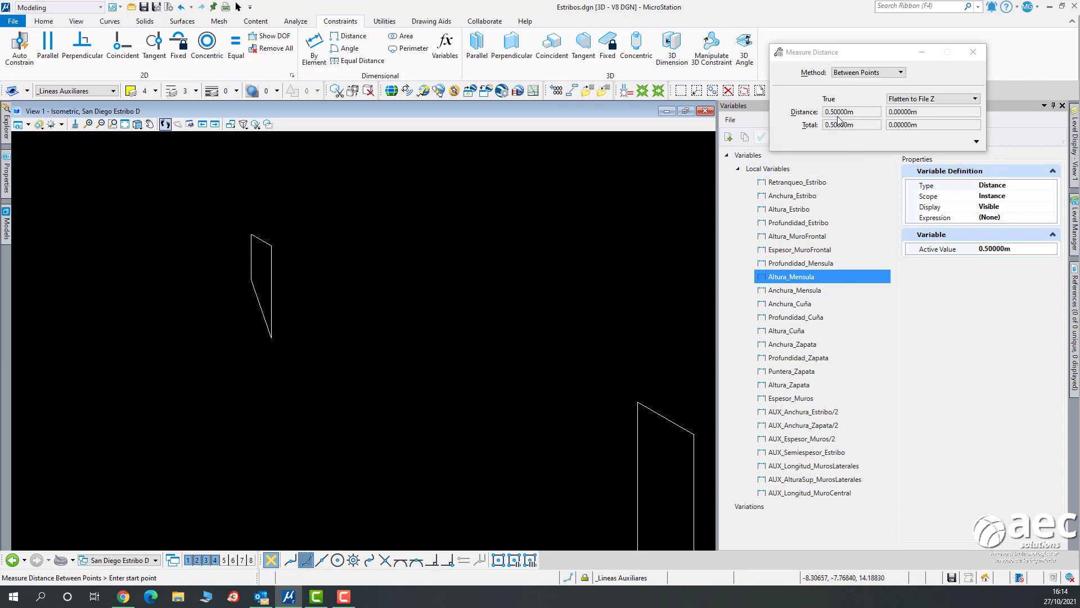
pyautogui.click(251, 279)
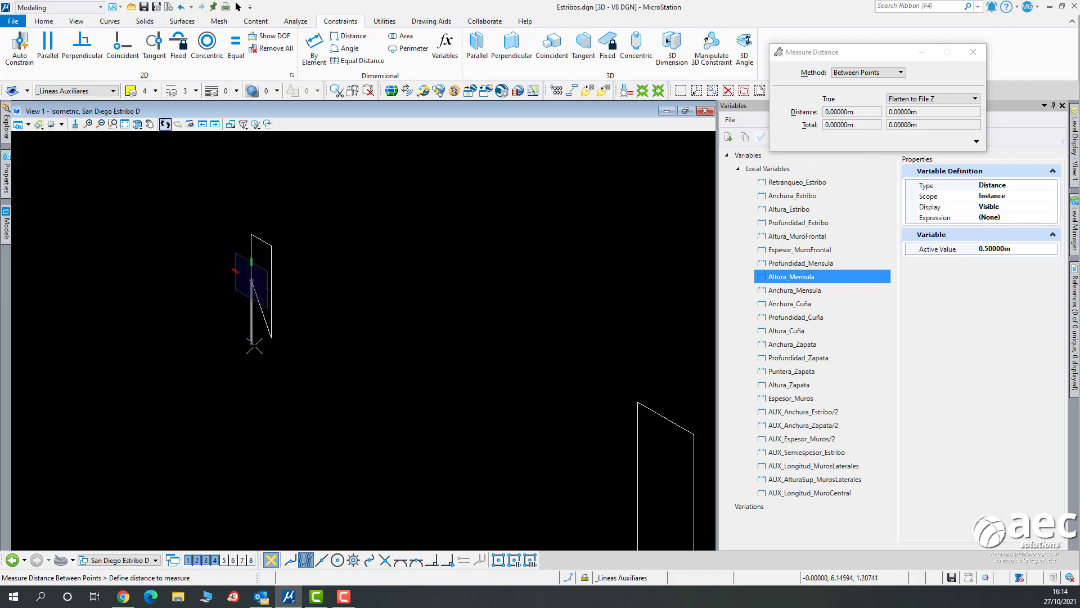
pyautogui.click(271, 336)
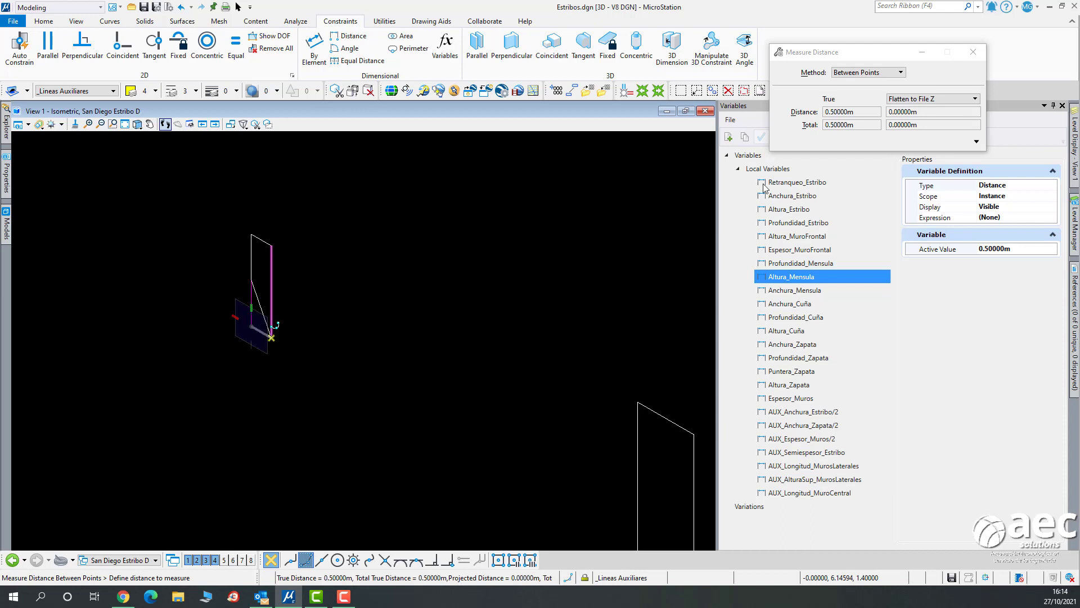
pyautogui.click(238, 7)
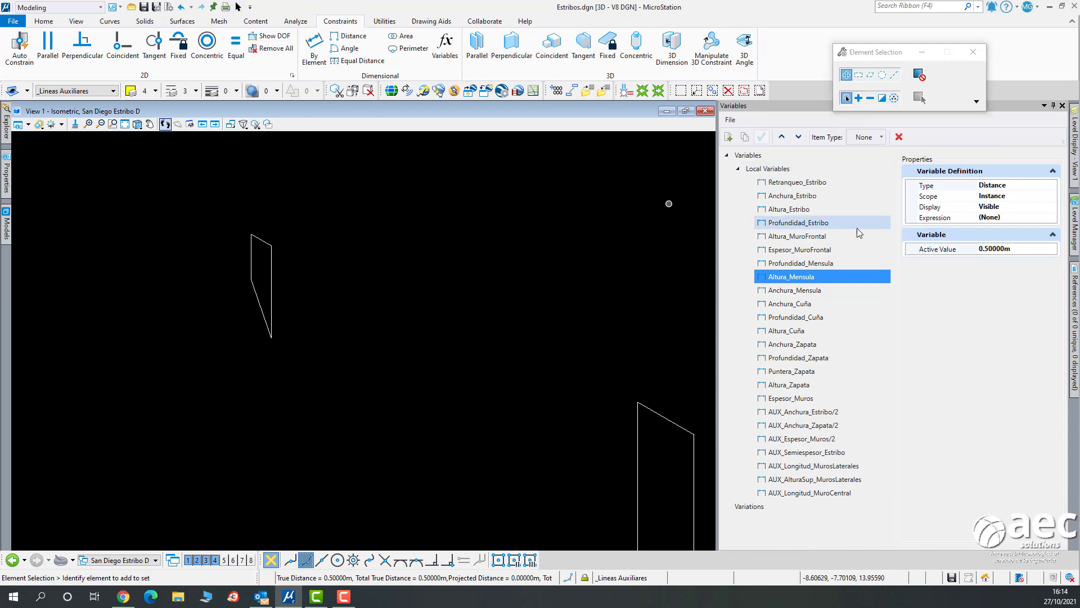
# Restore the Altura_Mensula variable's active value to 0.25 m.
pyautogui.click(1018, 250)
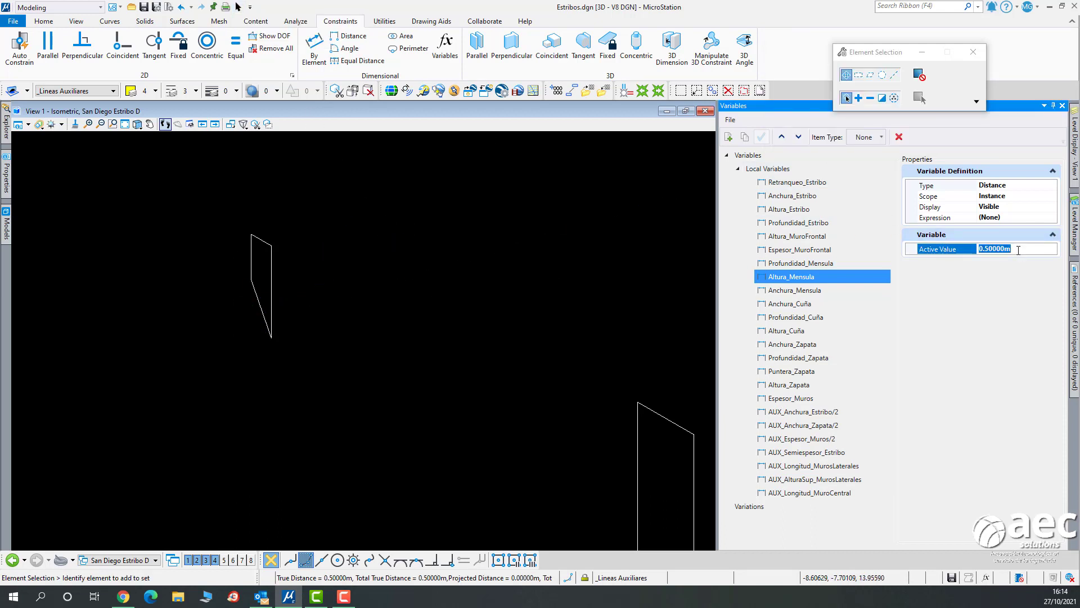
pyautogui.press('BackSpace')
pyautogui.press('Return')
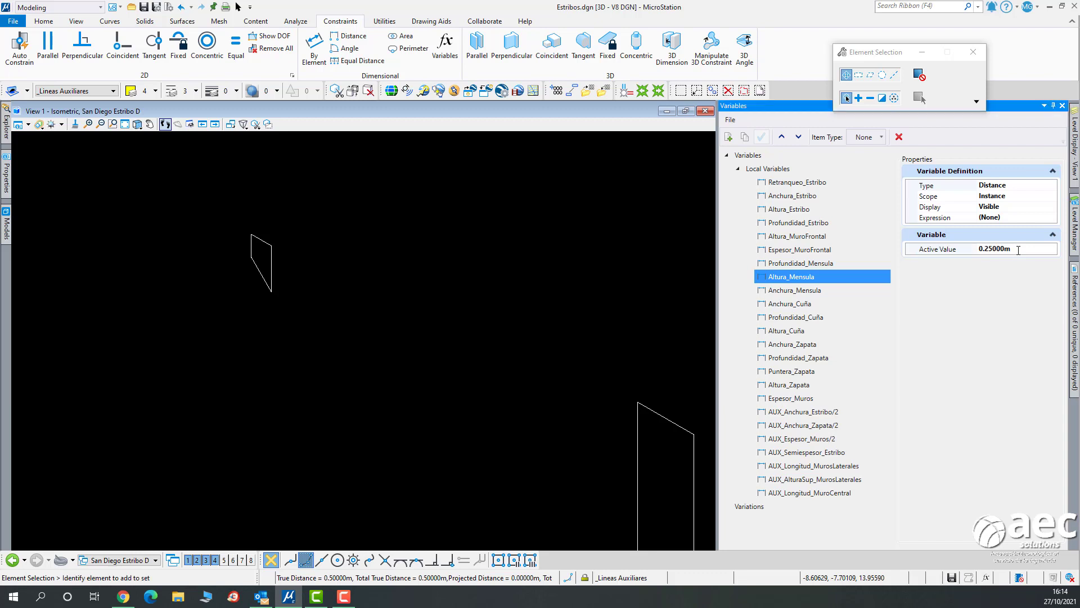
# Test the corbel's width by setting the Anchura_Mensula variable to 0.5 m and returning it to 0.25 m.
pyautogui.click(806, 291)
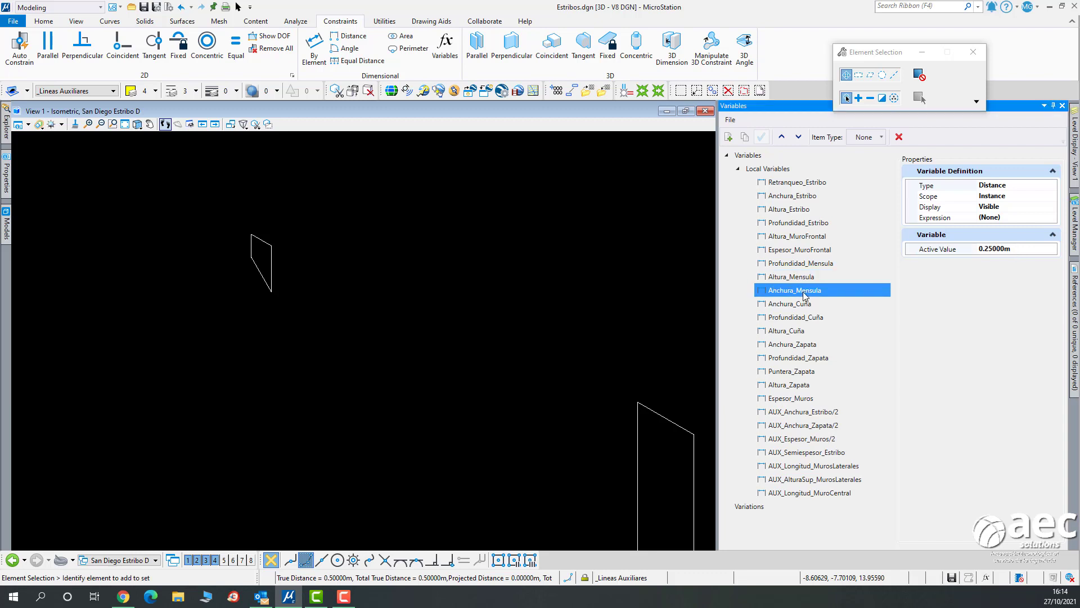
pyautogui.click(1029, 249)
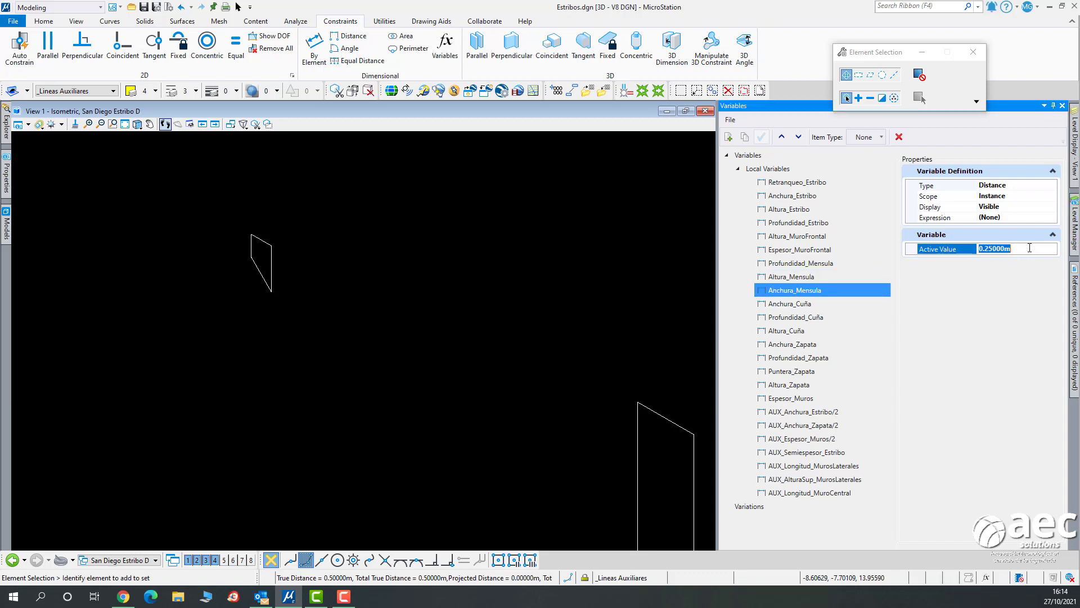
pyautogui.write('.5')
pyautogui.press('Return')
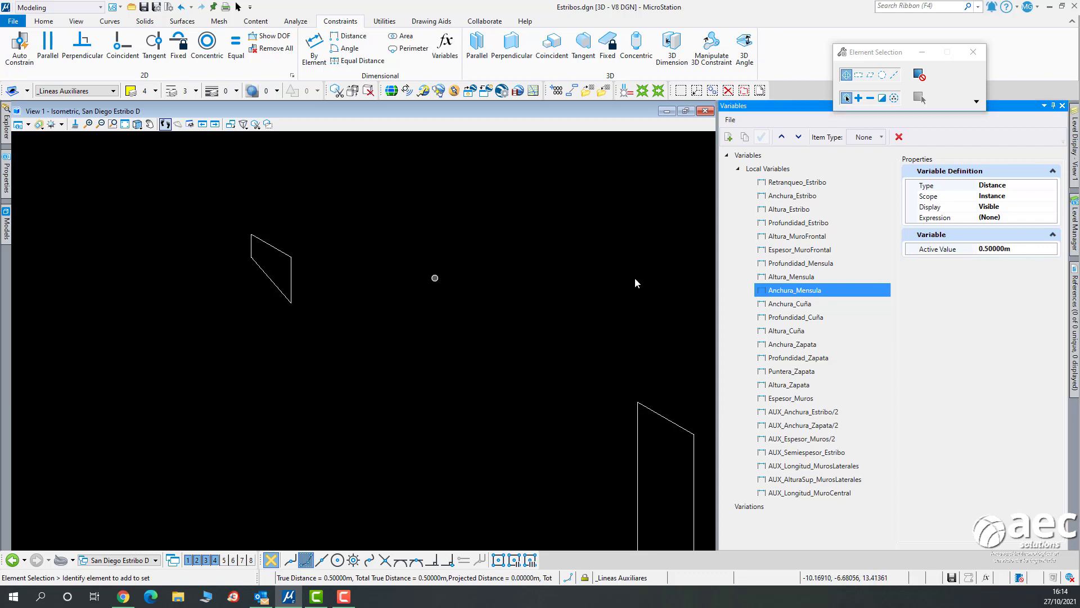
pyautogui.click(1033, 249)
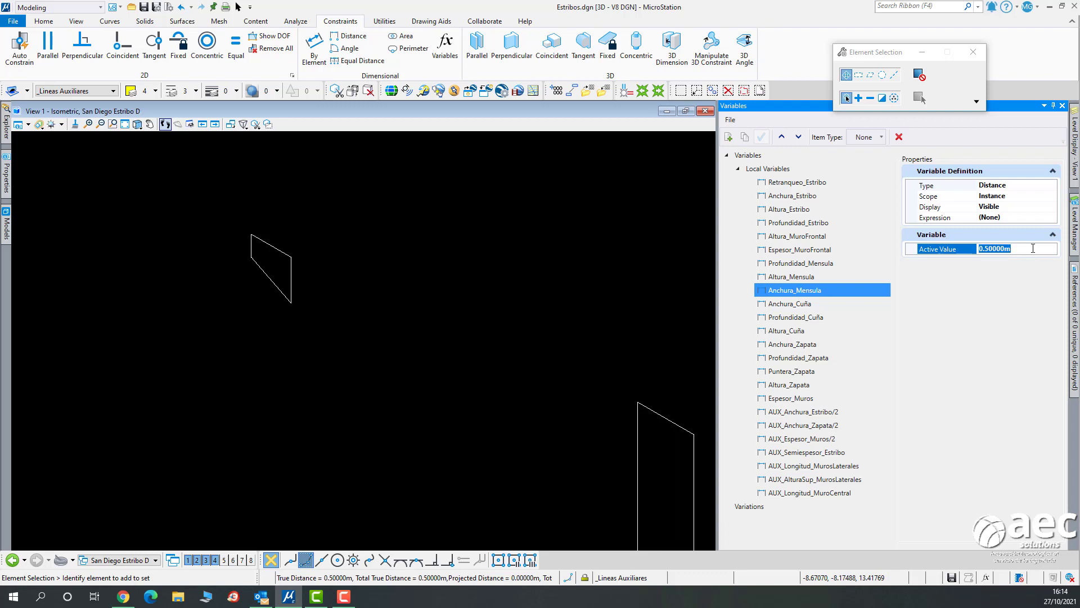
pyautogui.write('.25')
pyautogui.press('Return')
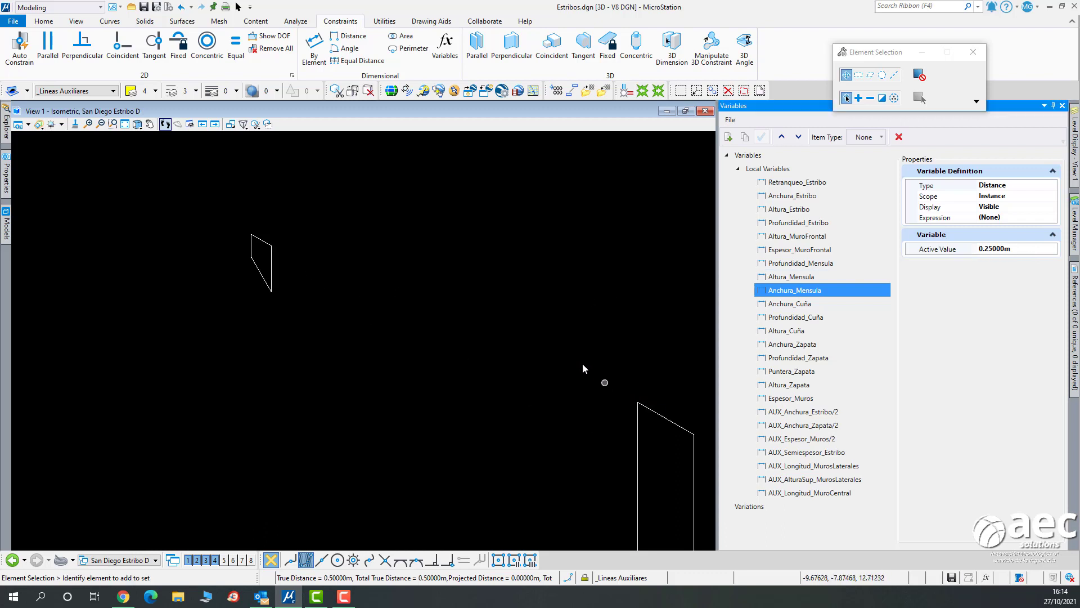
# Move the corbel by its upper inner corner onto the front wall's outer vertical edge, a little below the wall's top.
pyautogui.rightClick(326, 254)
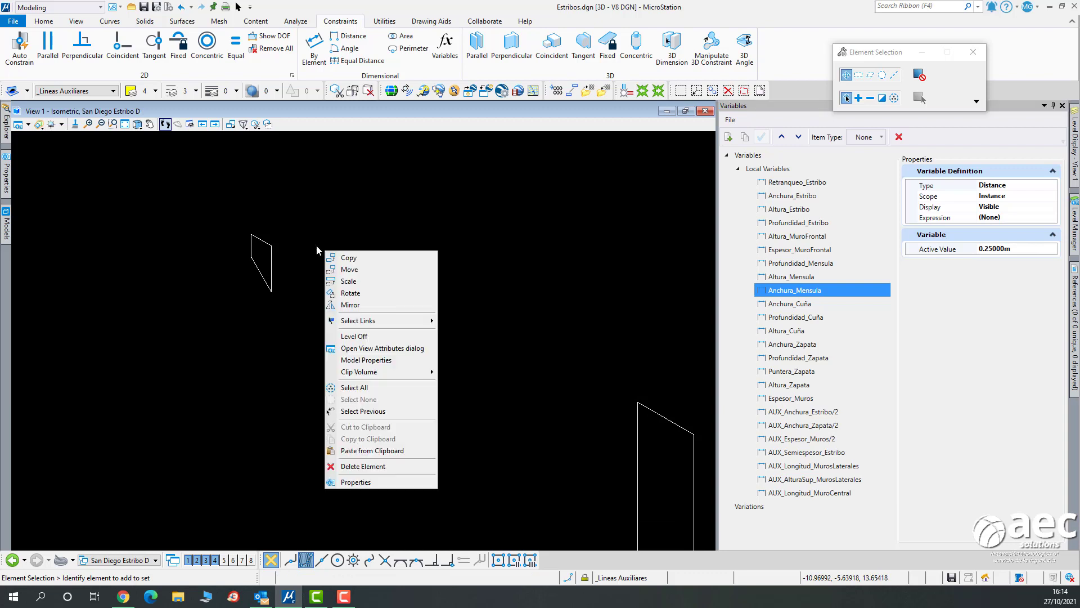
pyautogui.click(345, 269)
pyautogui.click(271, 244)
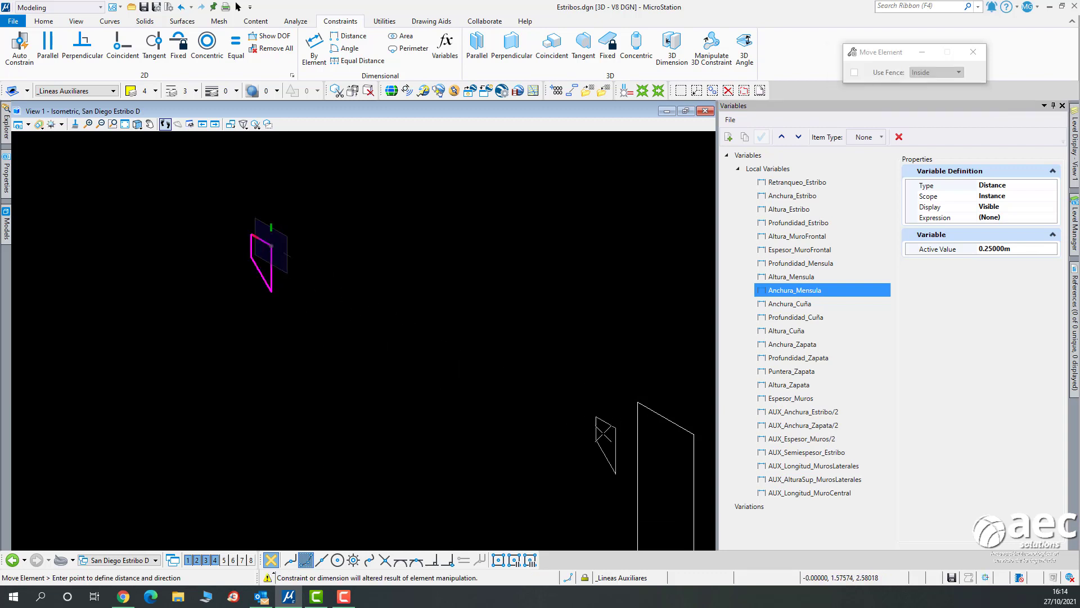
pyautogui.click(291, 561)
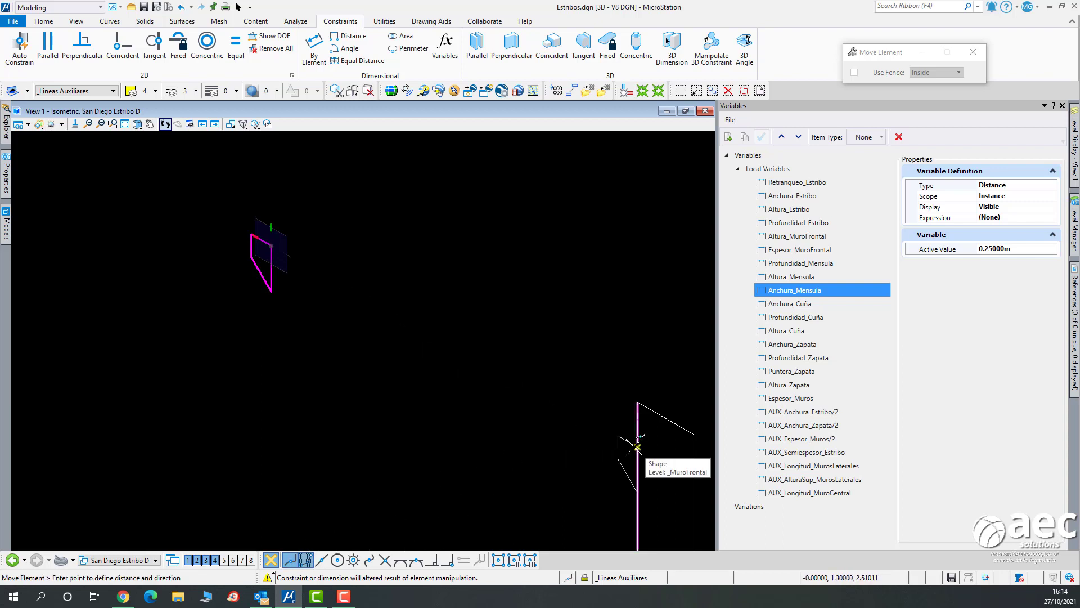
pyautogui.click(638, 447)
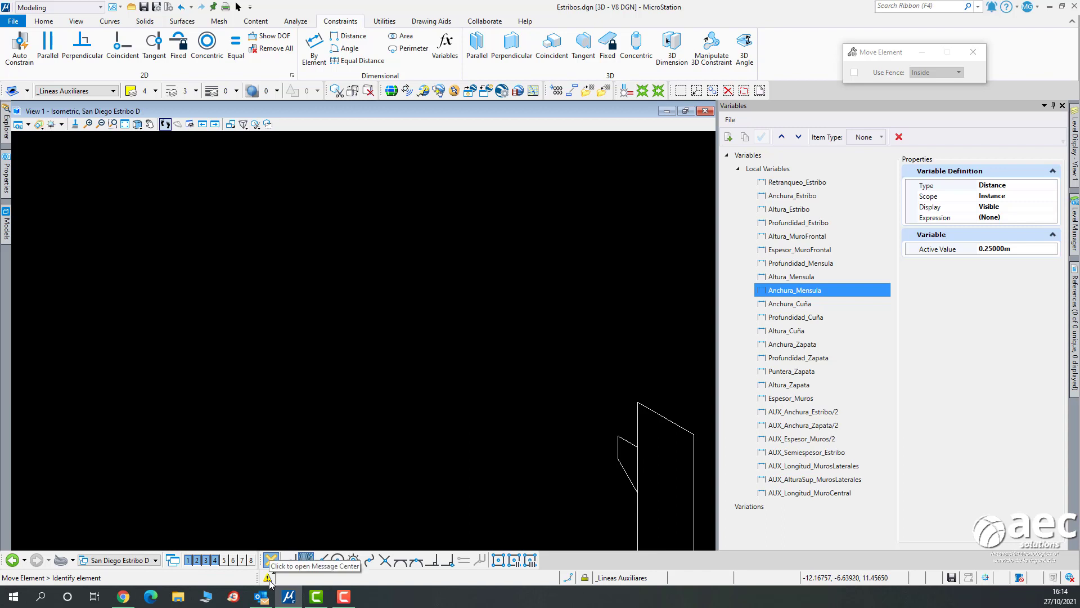
pyautogui.moveTo(415, 366); pyautogui.dragTo(313, 283, button='middle')
pyautogui.click(238, 7)
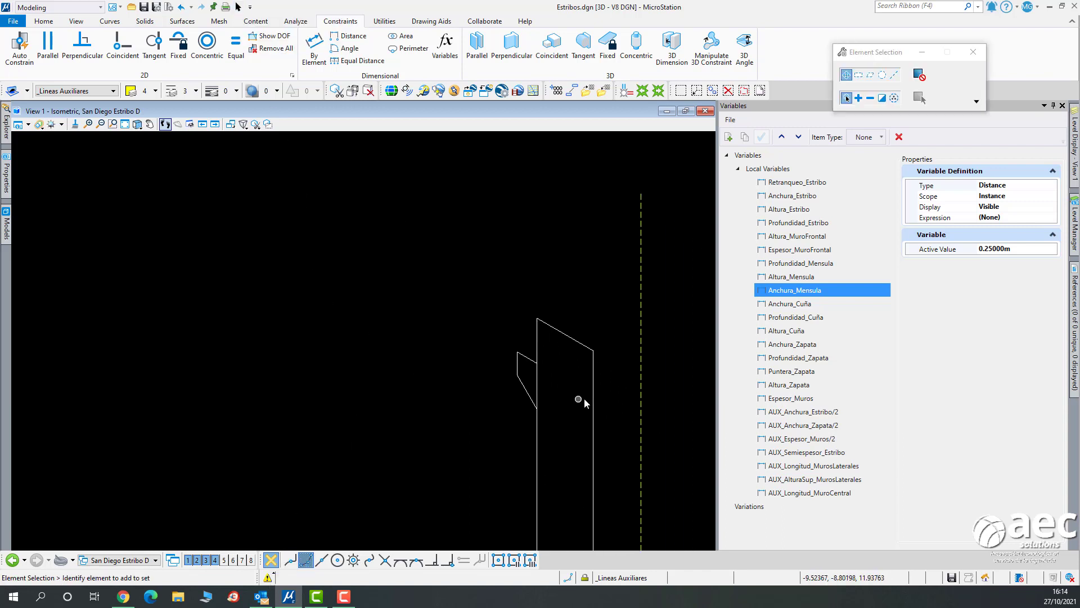
# Make the corbel's inner vertical edge coincident with the front wall's outer vertical edge using a 2D Coincident constraint.
pyautogui.moveTo(545, 372); pyautogui.dragTo(394, 361, button='middle')
pyautogui.scroll(2, 399, 361)
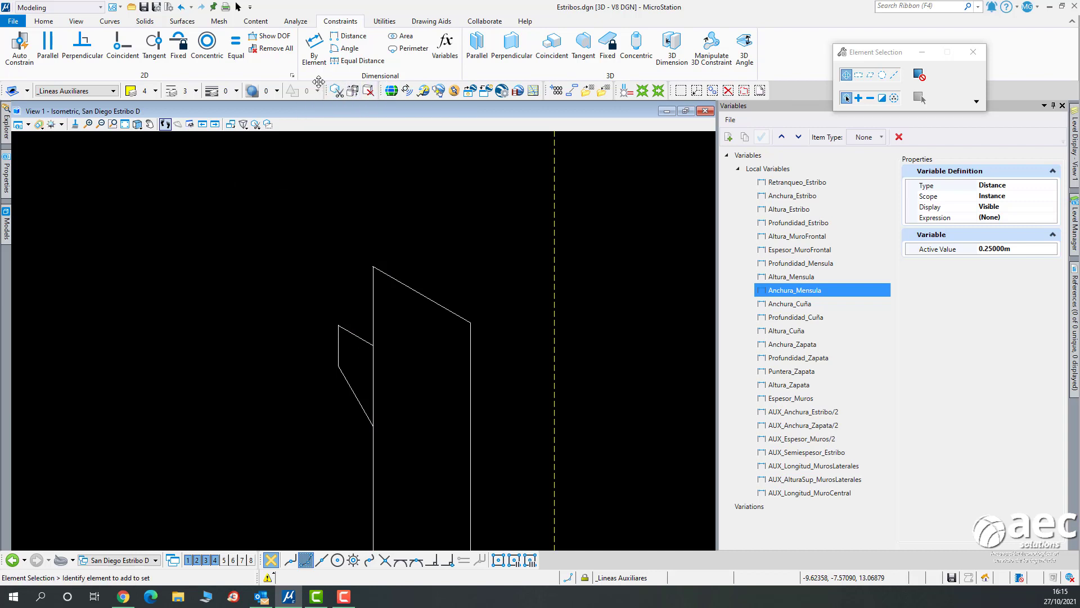
pyautogui.click(117, 45)
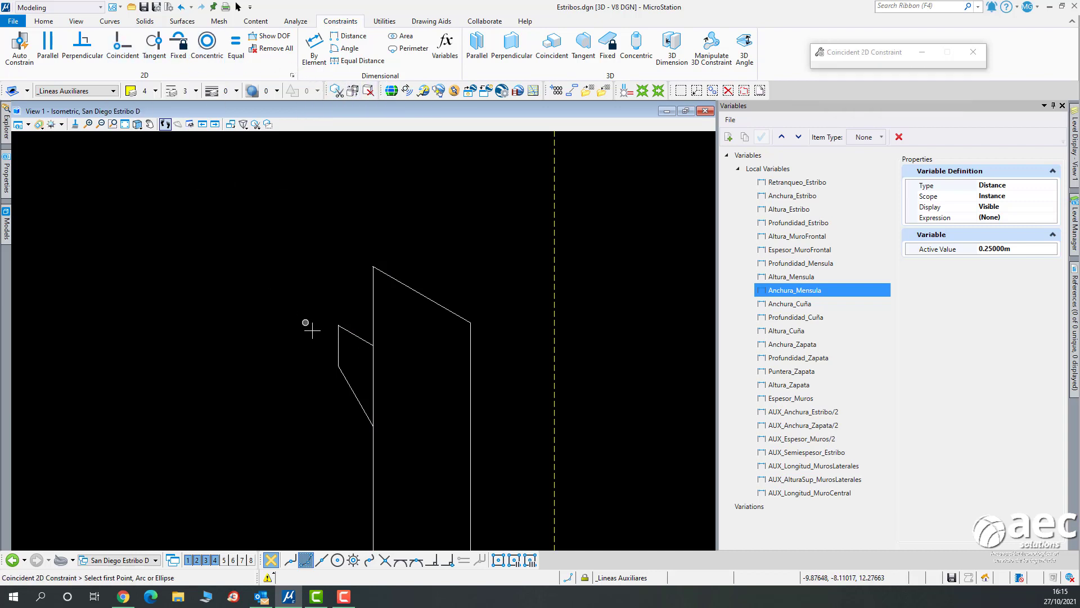
pyautogui.click(371, 355)
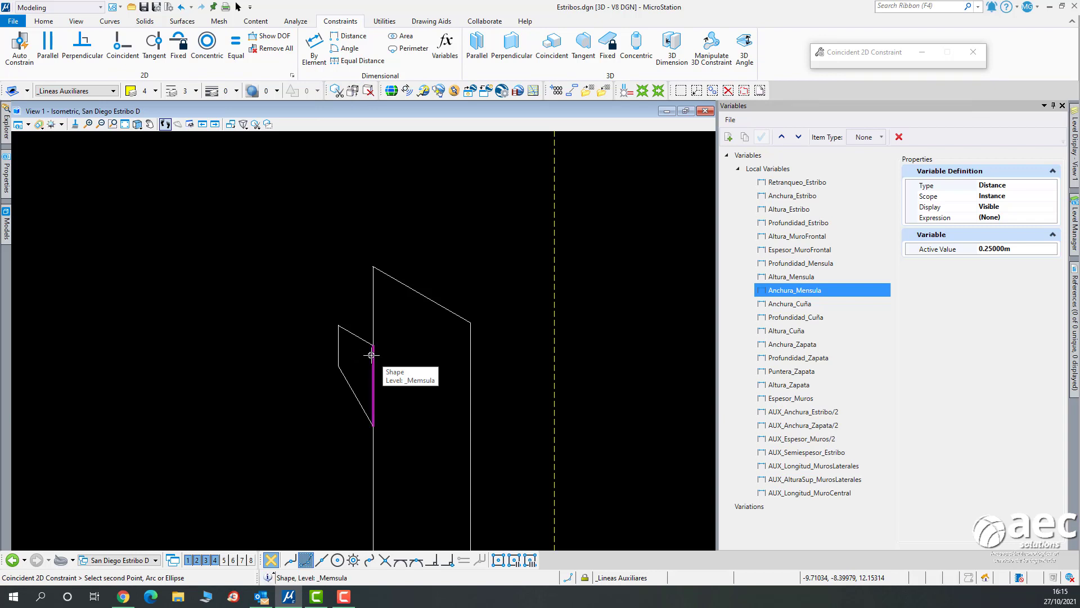
pyautogui.click(374, 296)
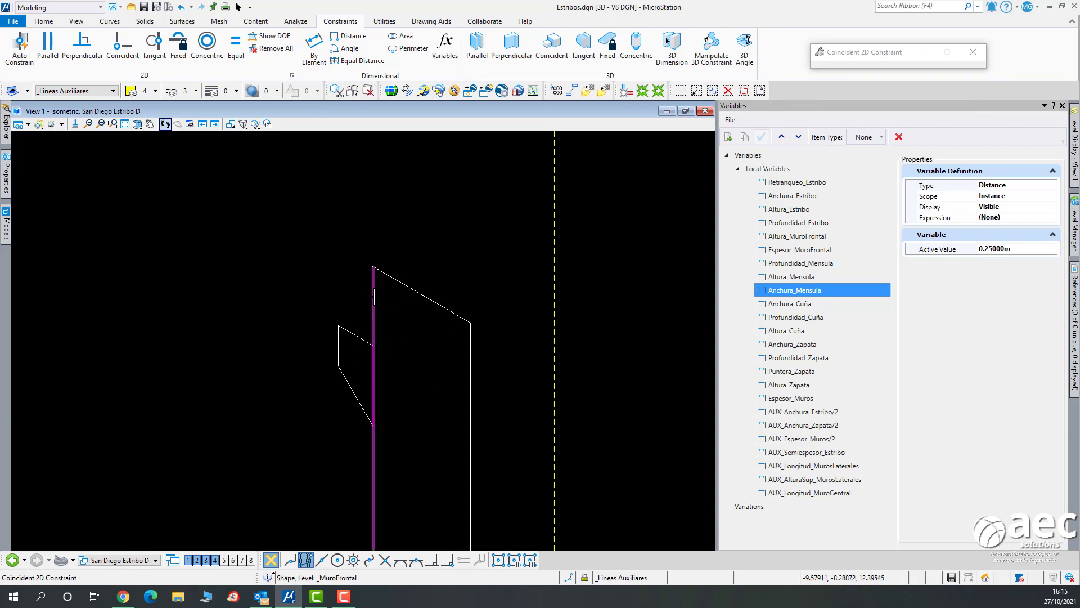
pyautogui.click(238, 8)
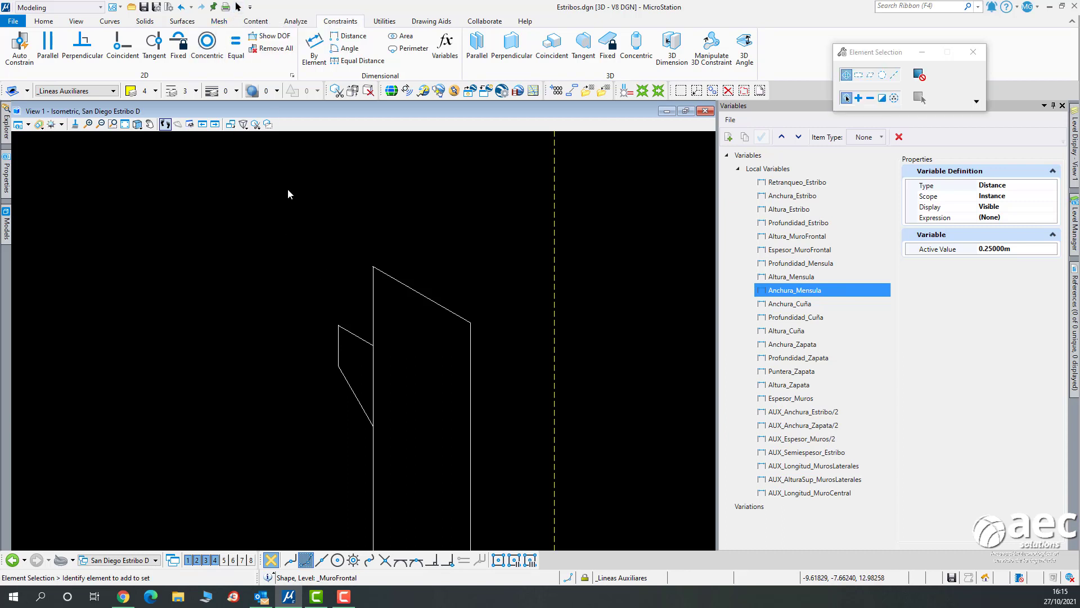
# Check the corbel's remaining degrees of freedom and examine its applied constraints, including the coincident one linking it to the front wall.
pyautogui.click(344, 329)
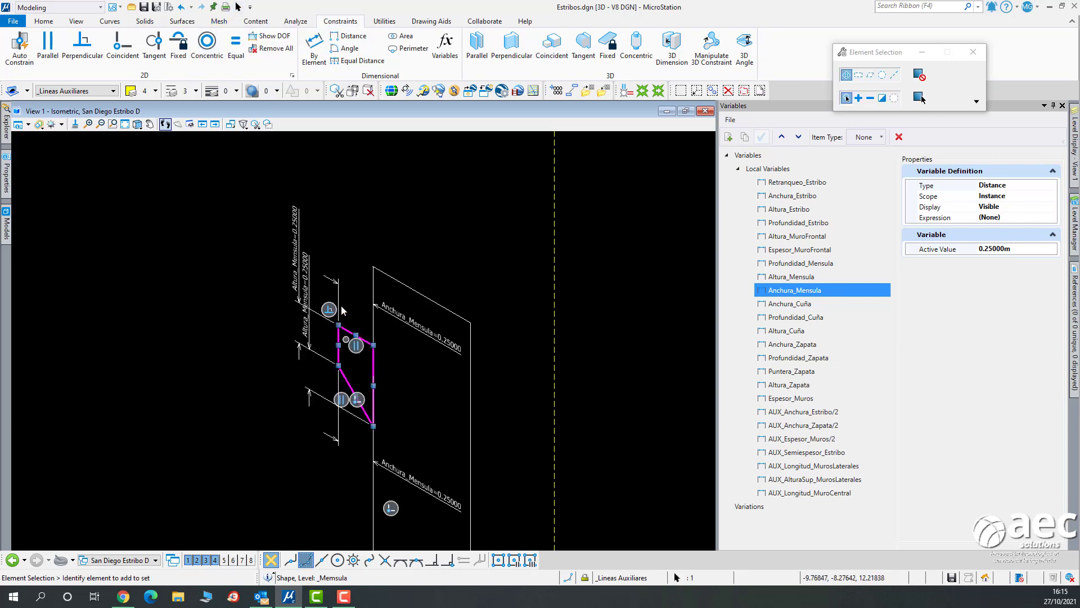
pyautogui.click(349, 242)
pyautogui.click(270, 36)
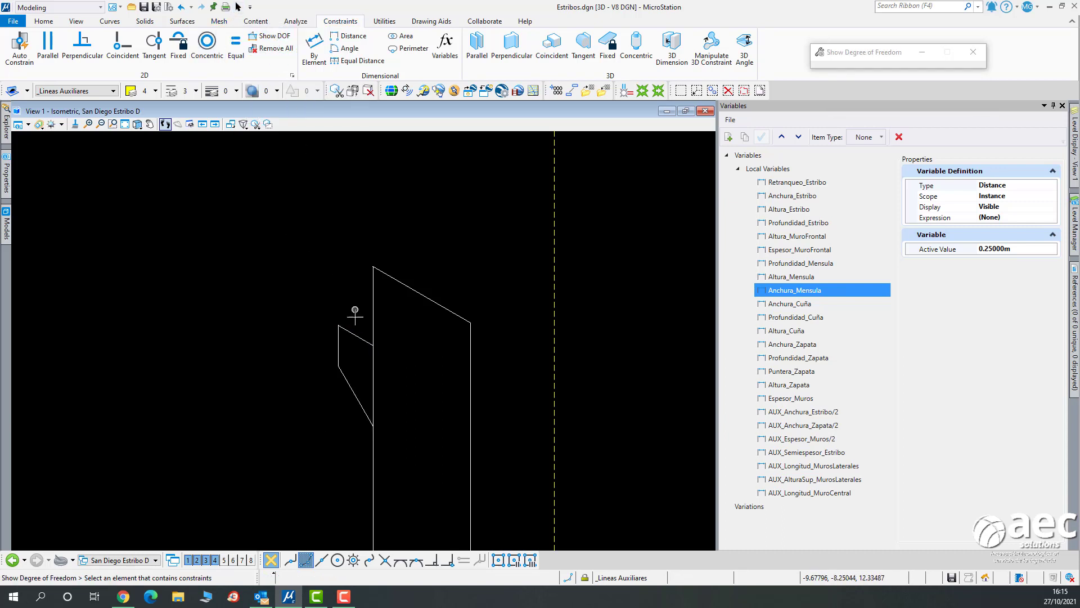
pyautogui.click(359, 336)
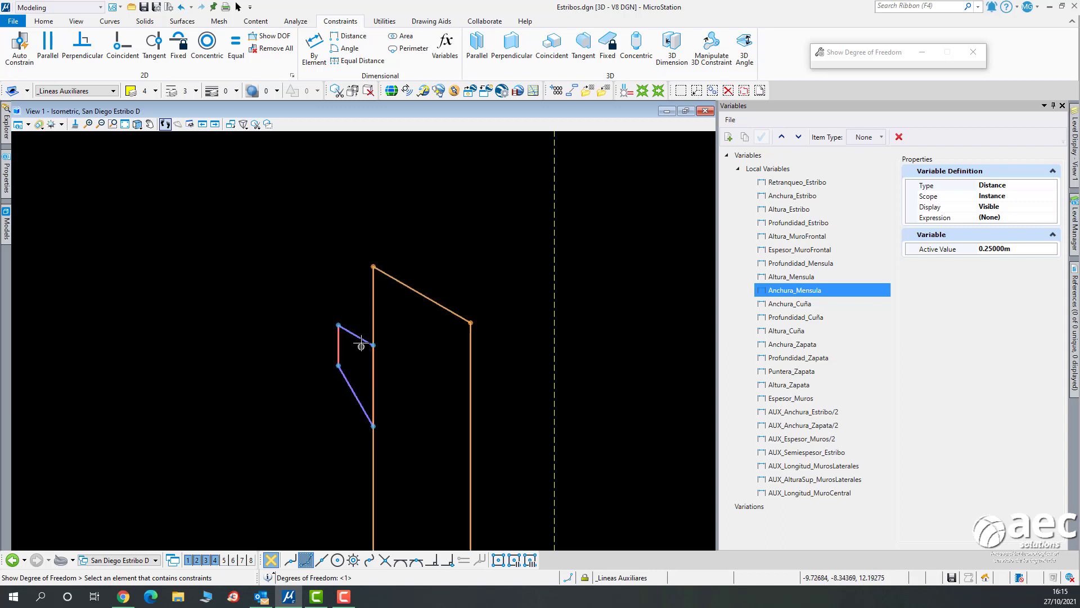
pyautogui.click(237, 6)
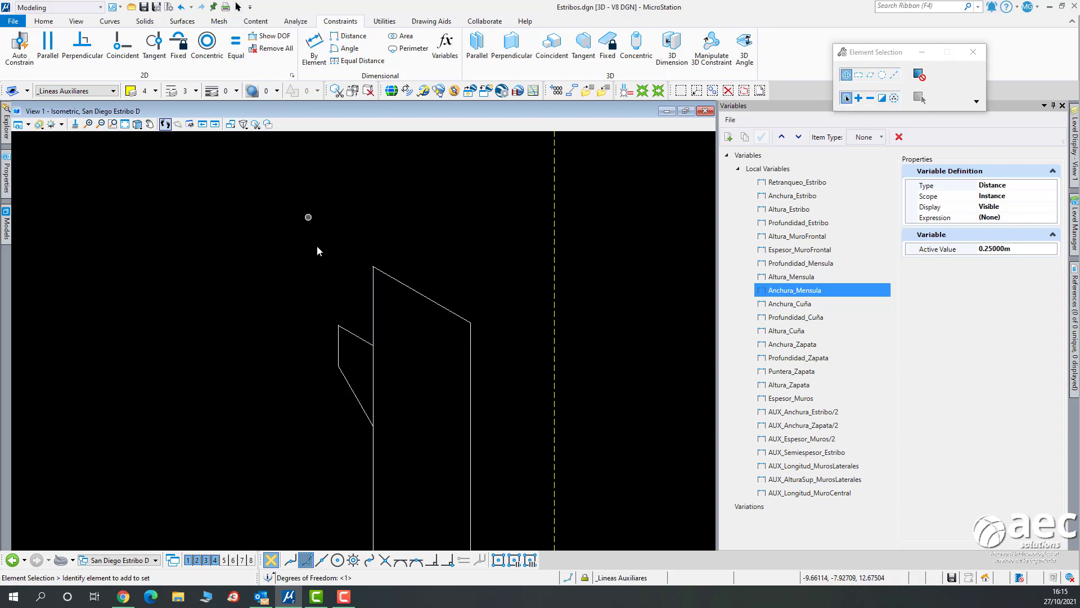
pyautogui.scroll(2, 356, 363)
pyautogui.click(358, 327)
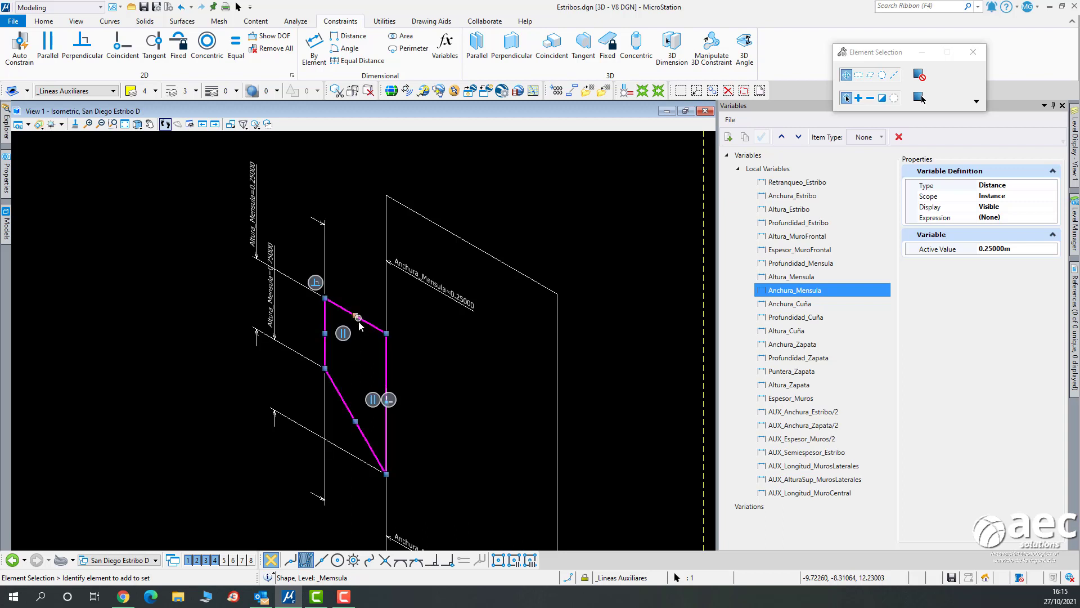
pyautogui.click(393, 400)
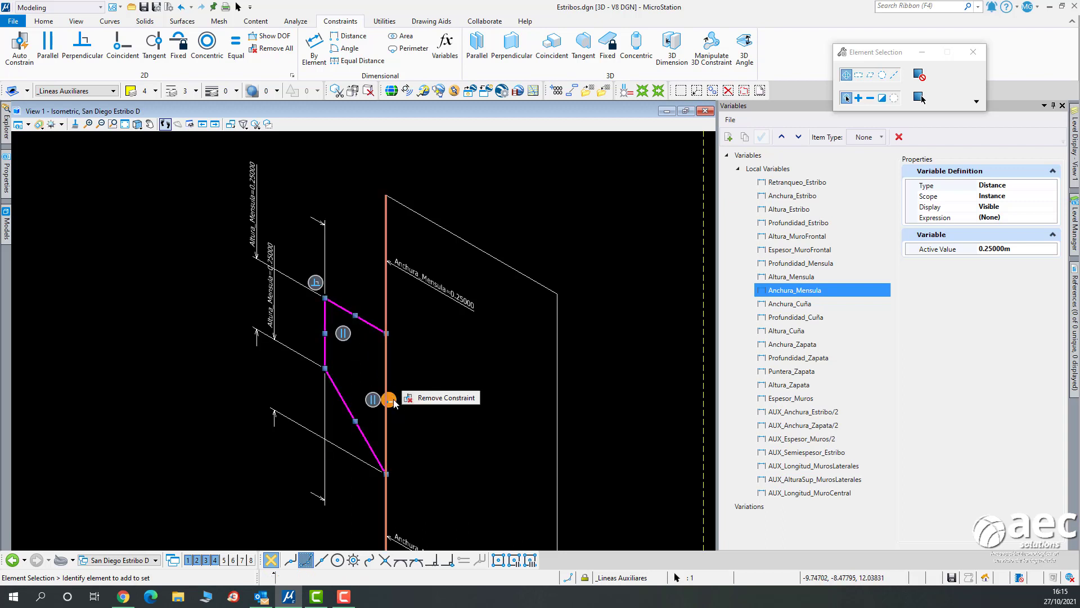
pyautogui.click(431, 349)
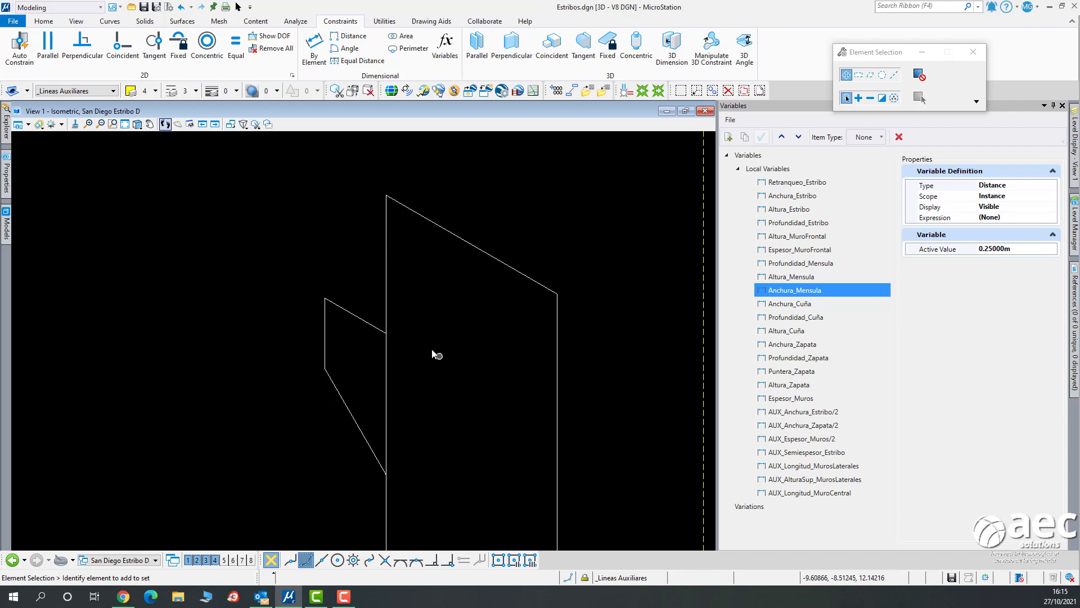
# Add a distance constraint from the front wall's upper outer corner down to the corbel's upper inner corner, browsing the variables for its value.
pyautogui.click(344, 37)
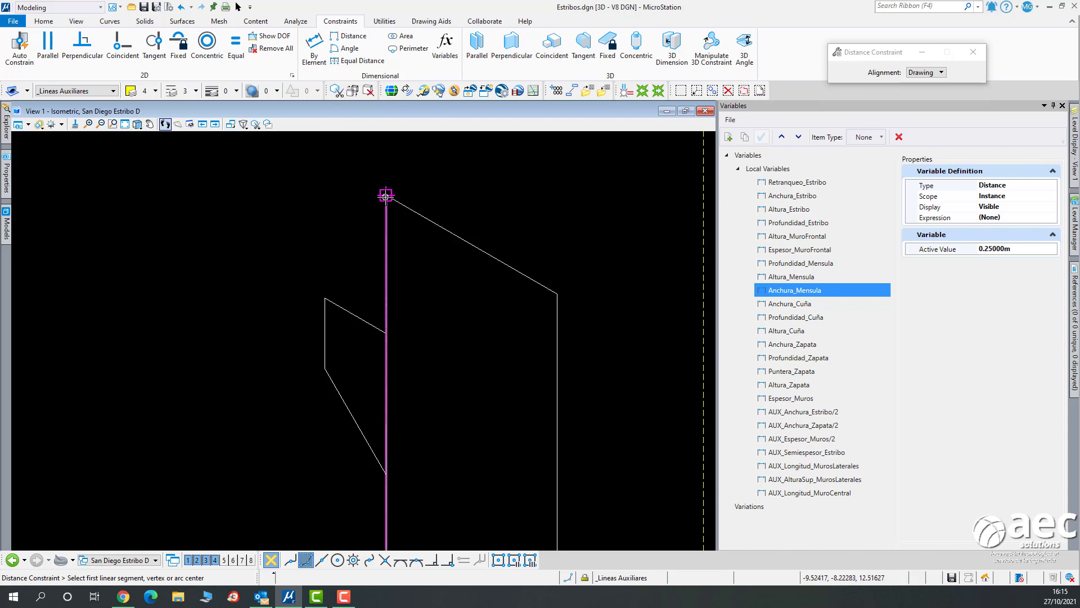
pyautogui.click(370, 207)
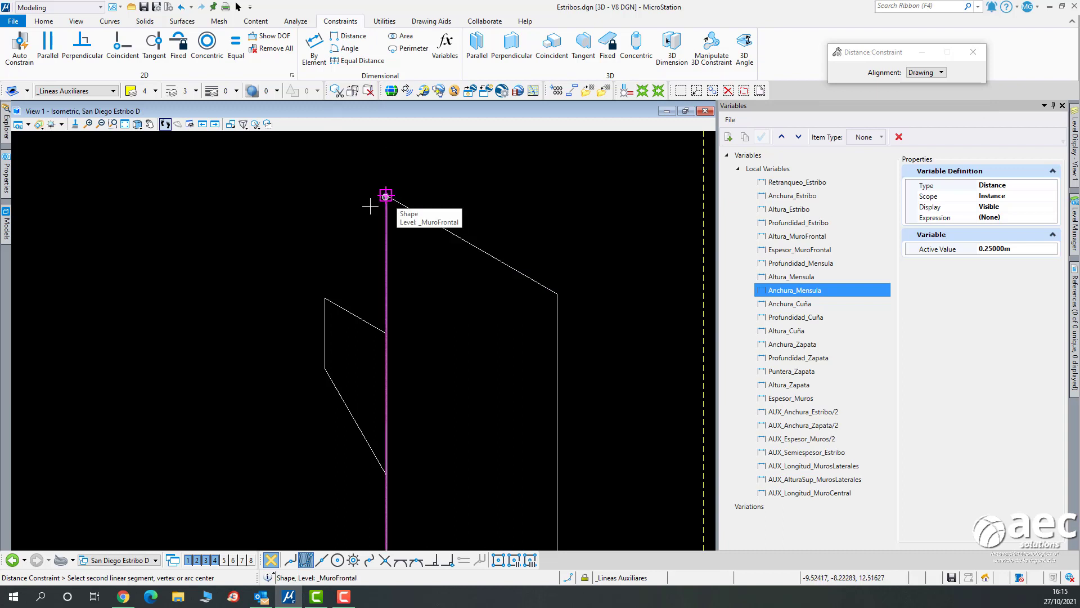
pyautogui.click(382, 331)
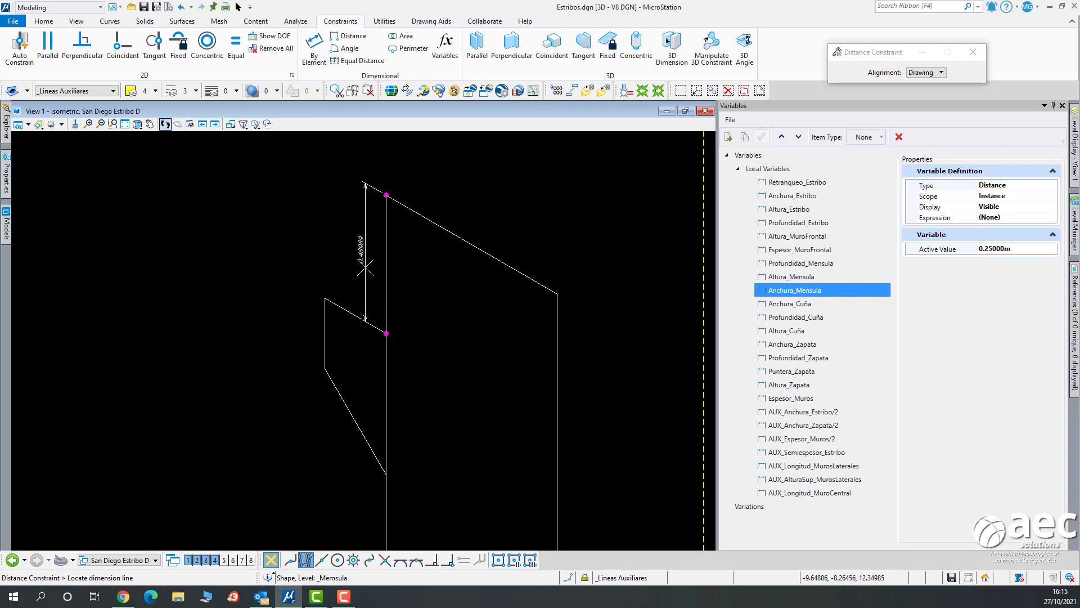
pyautogui.click(365, 268)
pyautogui.moveTo(440, 304); pyautogui.dragTo(440, 309)
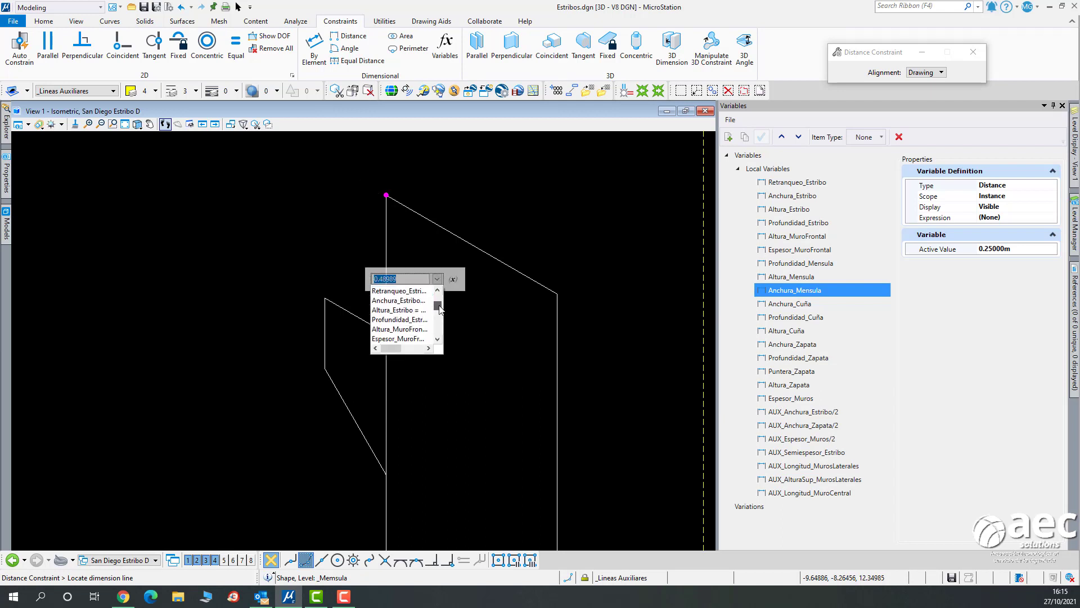
pyautogui.click(437, 339)
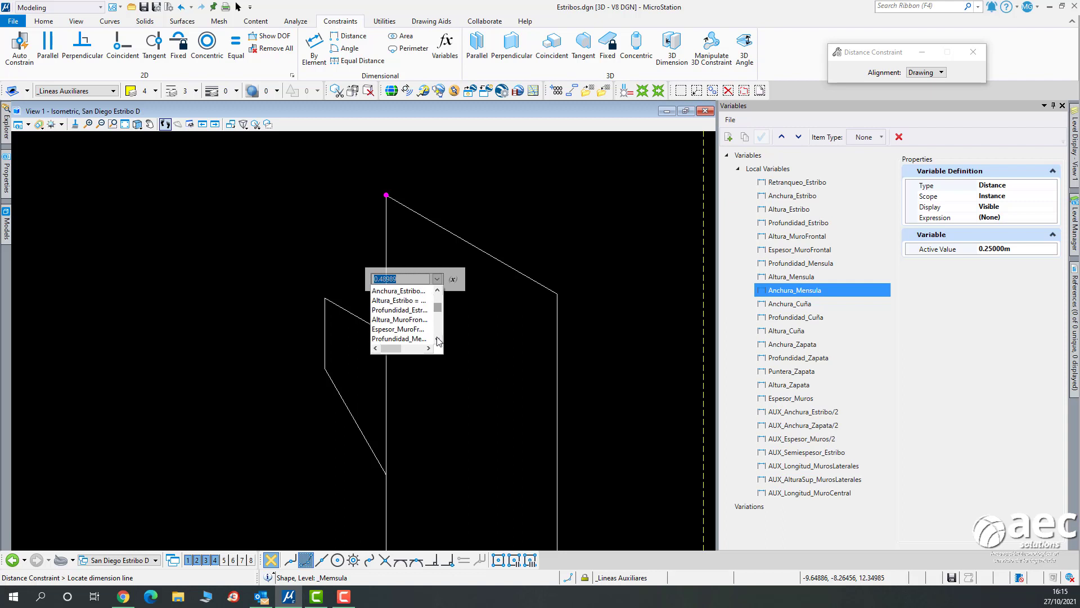
pyautogui.click(438, 338)
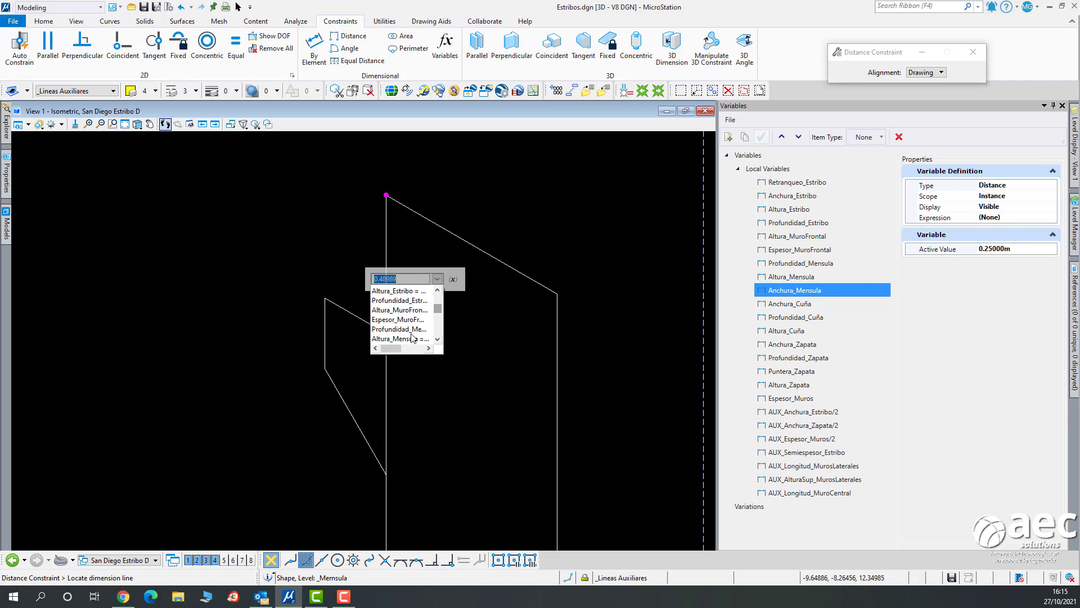
# Constrain the _Memsula shape's distance from the front wall's top corner with Profundidad_Mensula and show the shape's degrees of freedom.
pyautogui.click(411, 338)
pyautogui.click(285, 234)
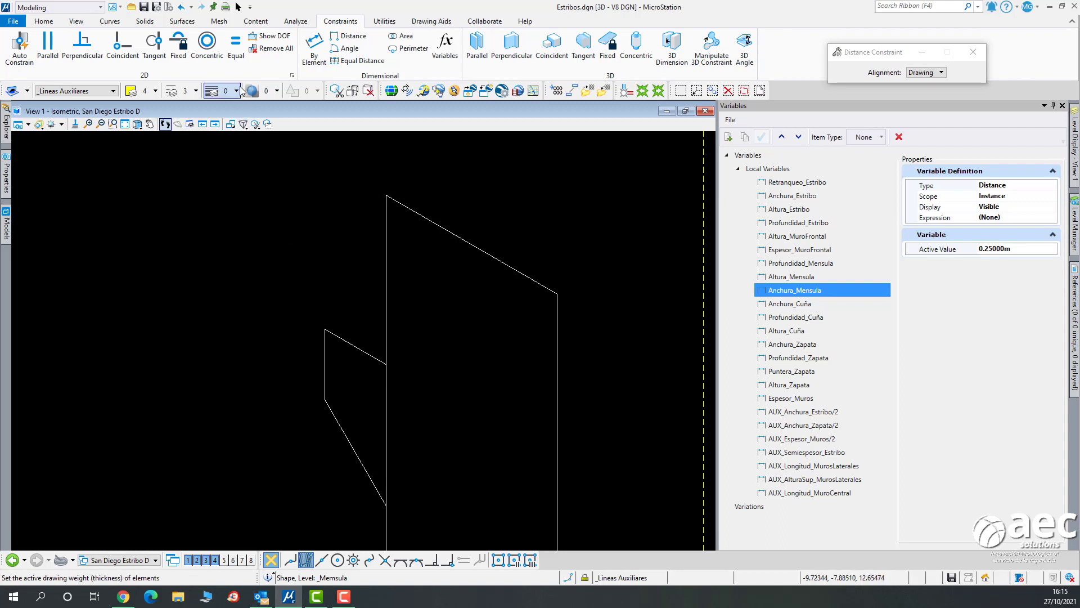
pyautogui.click(267, 36)
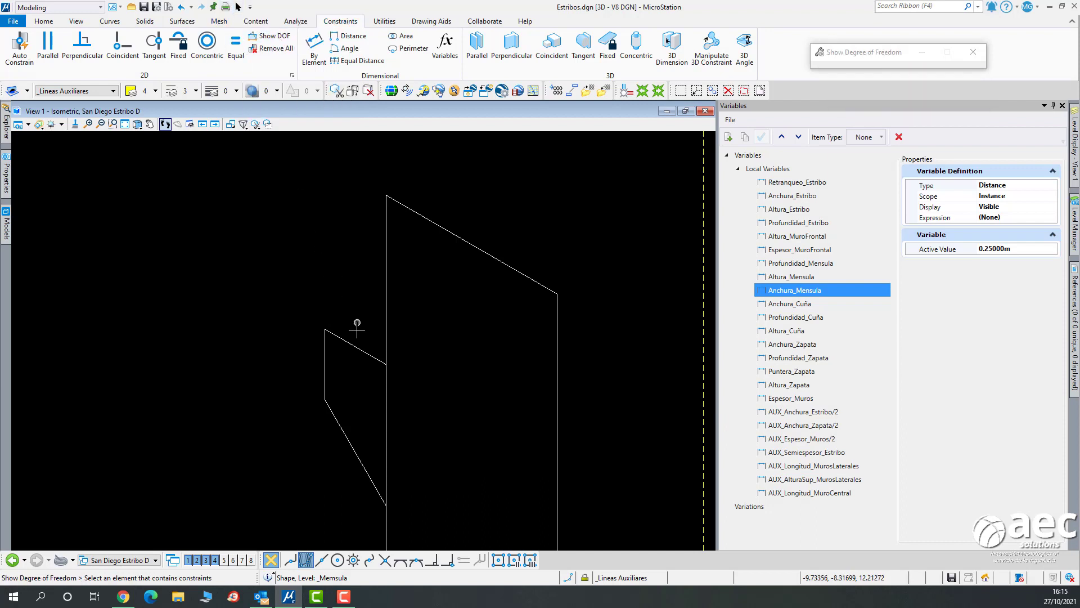
pyautogui.click(352, 345)
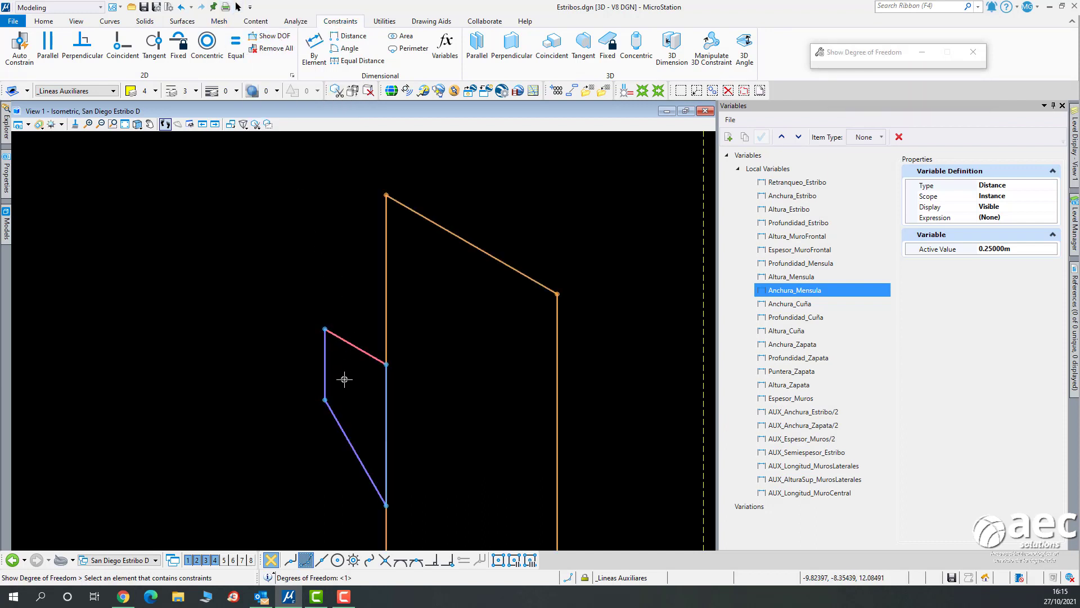
pyautogui.scroll(-3, 344, 375)
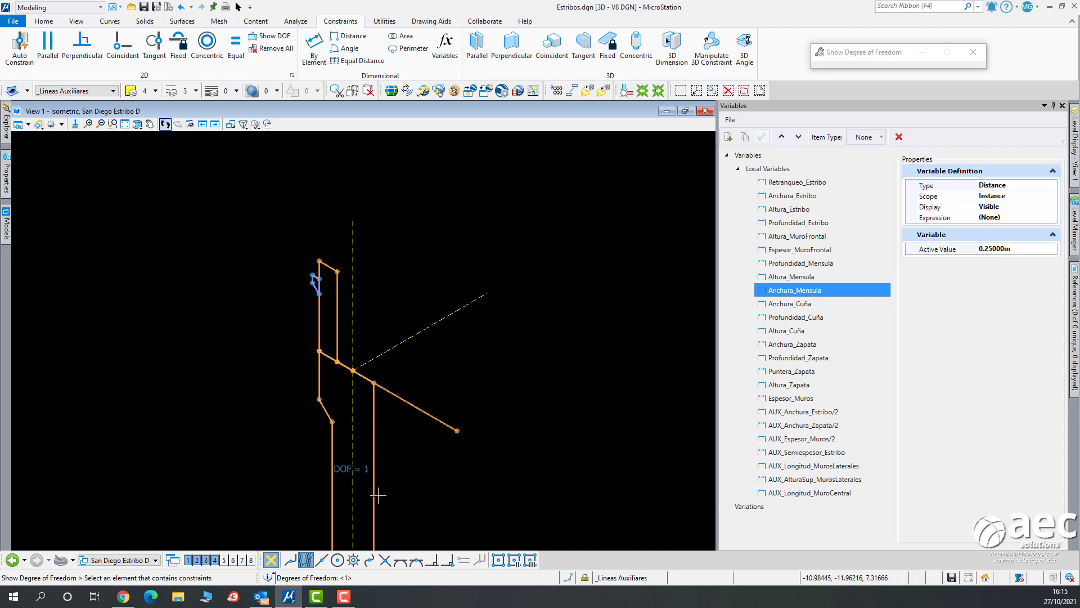
pyautogui.scroll(2, 374, 494)
pyautogui.scroll(-2, 332, 357)
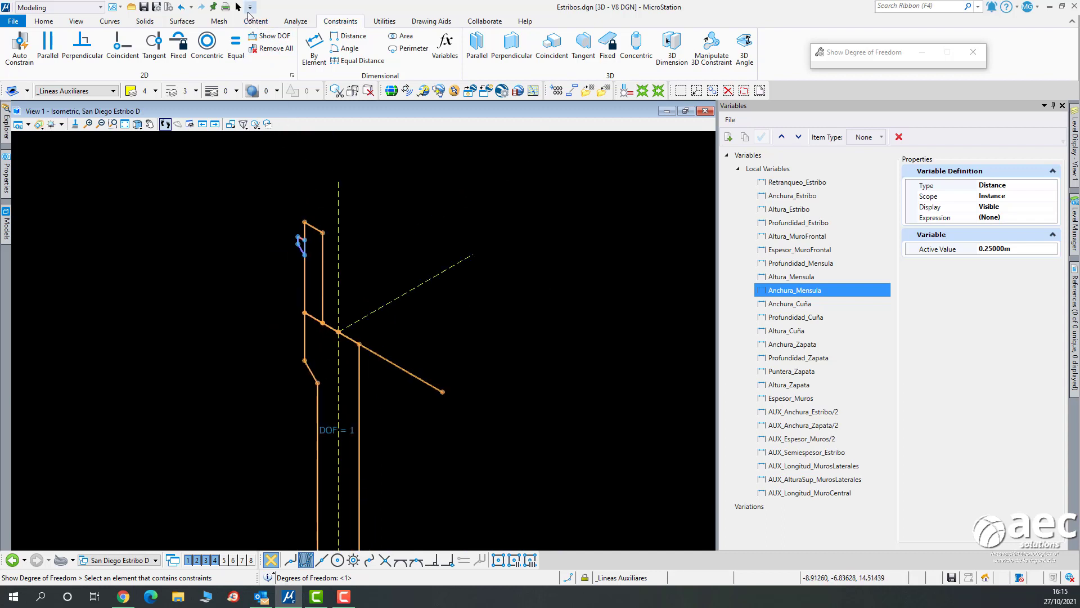
# Select the _Memsula shape to examine its geometric and dimensional constraints, ending with nothing selected.
pyautogui.click(238, 7)
pyautogui.scroll(4, 304, 236)
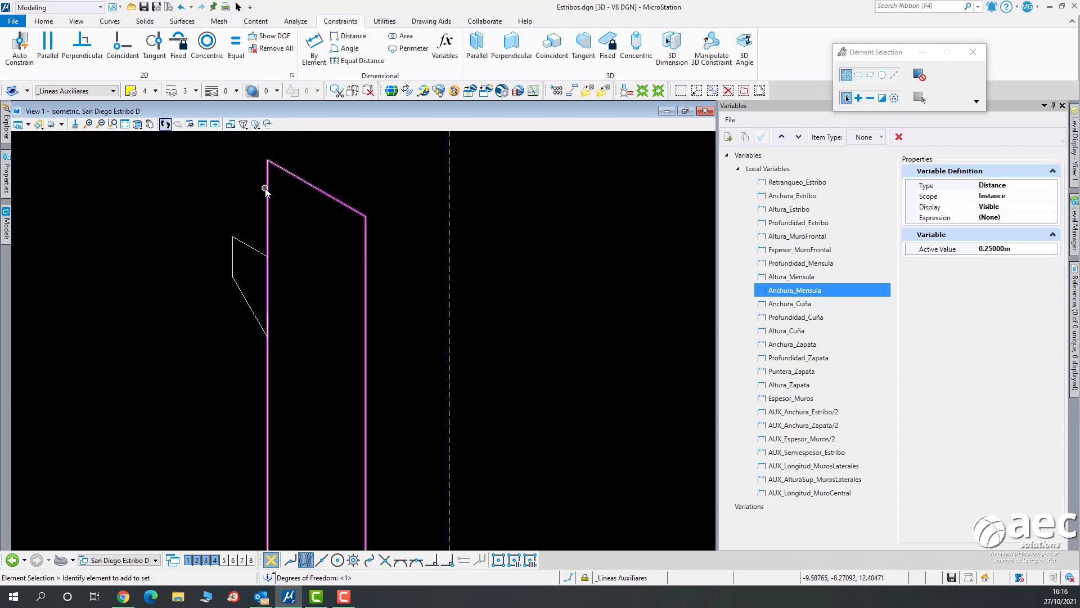
pyautogui.click(245, 246)
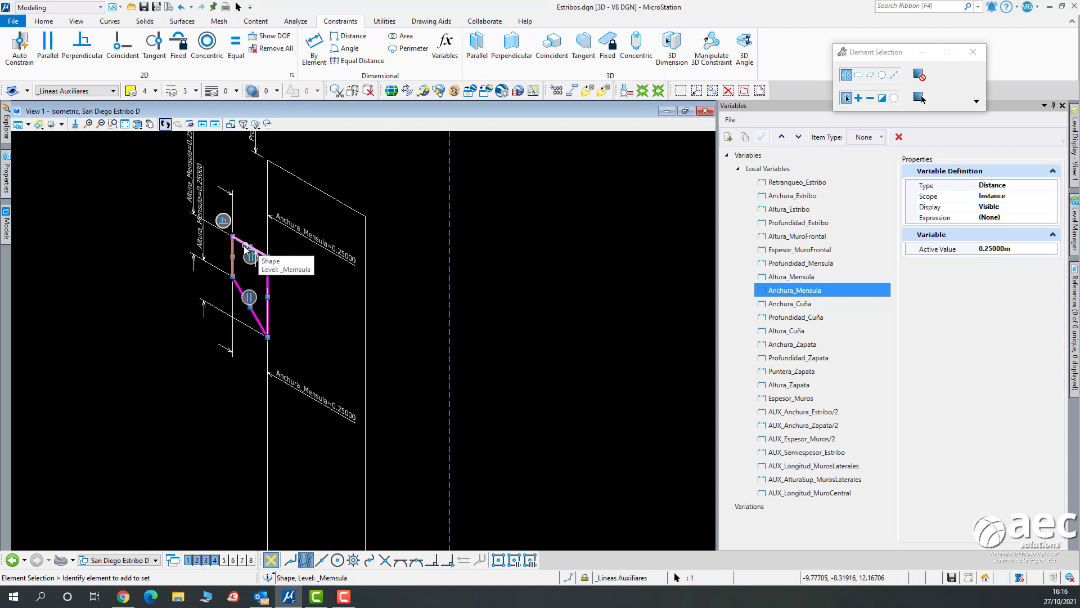
pyautogui.click(253, 228)
pyautogui.click(246, 245)
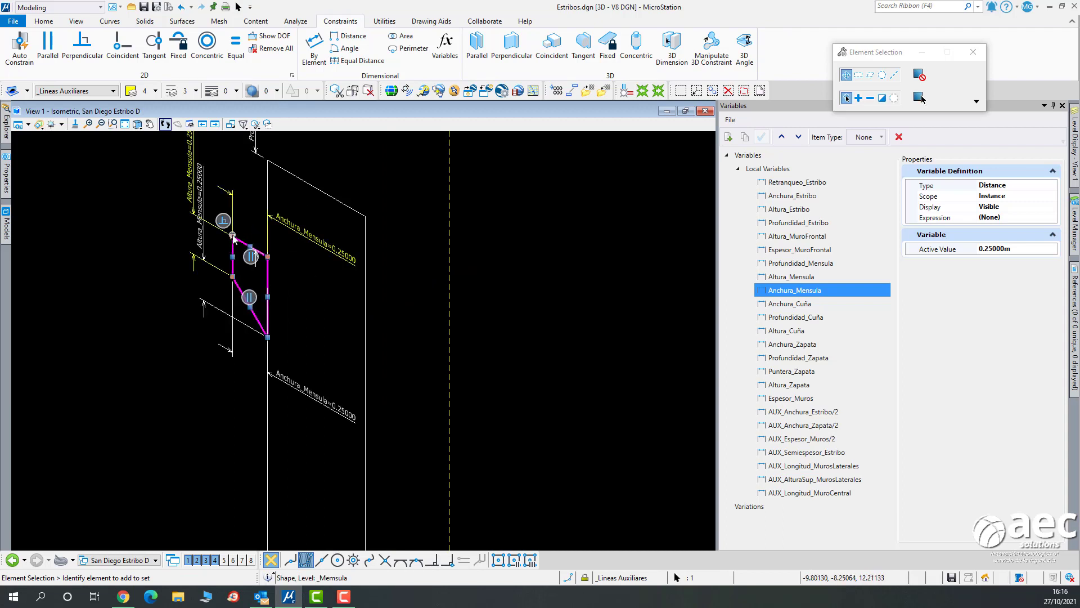
pyautogui.moveTo(148, 206); pyautogui.dragTo(241, 305)
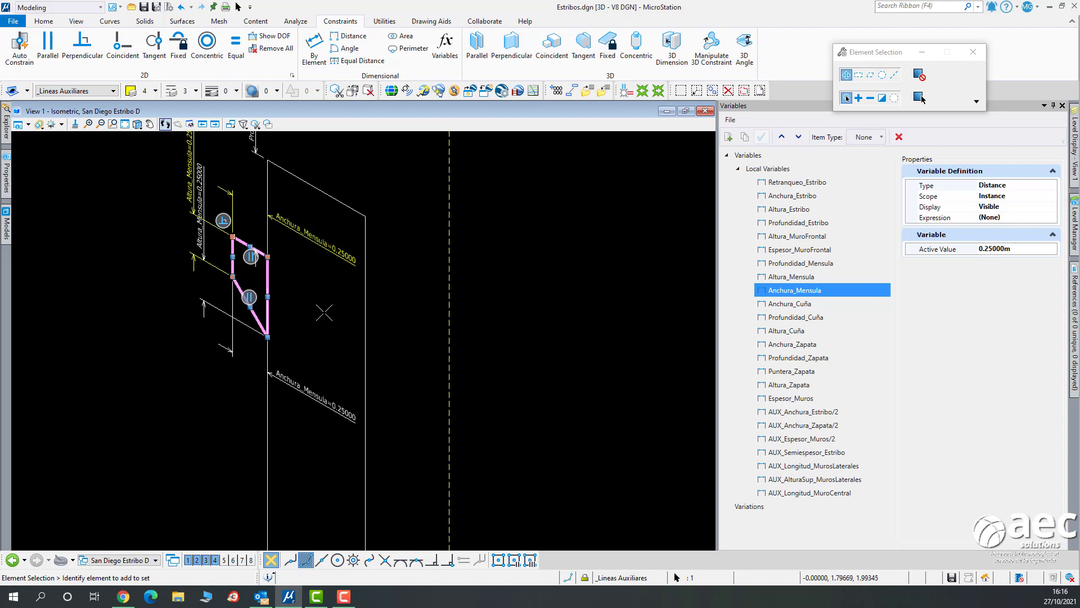
pyautogui.click(307, 284)
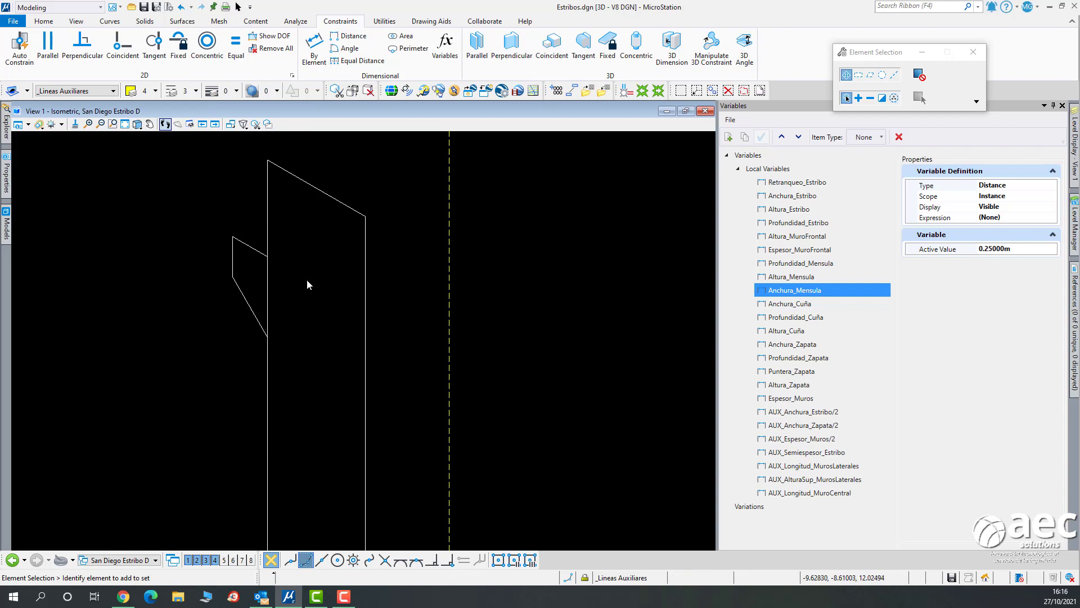
# Apply a 2D Coincident constraint between the _Memsula shape's inner vertical edge and the _MuroFrontal edge, and check its degrees of freedom.
pyautogui.click(135, 54)
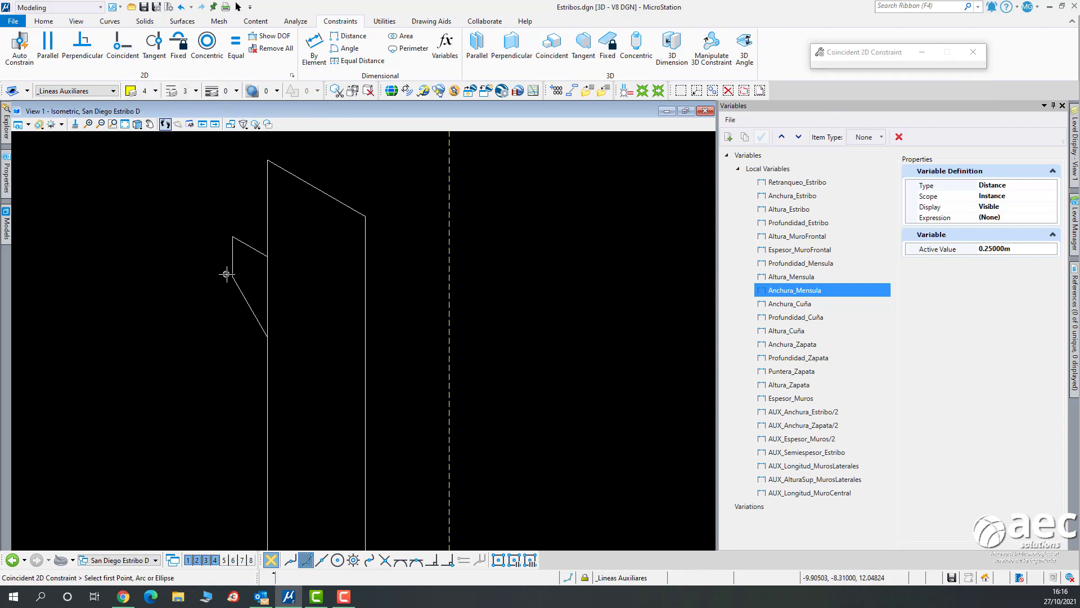
pyautogui.scroll(5, 231, 273)
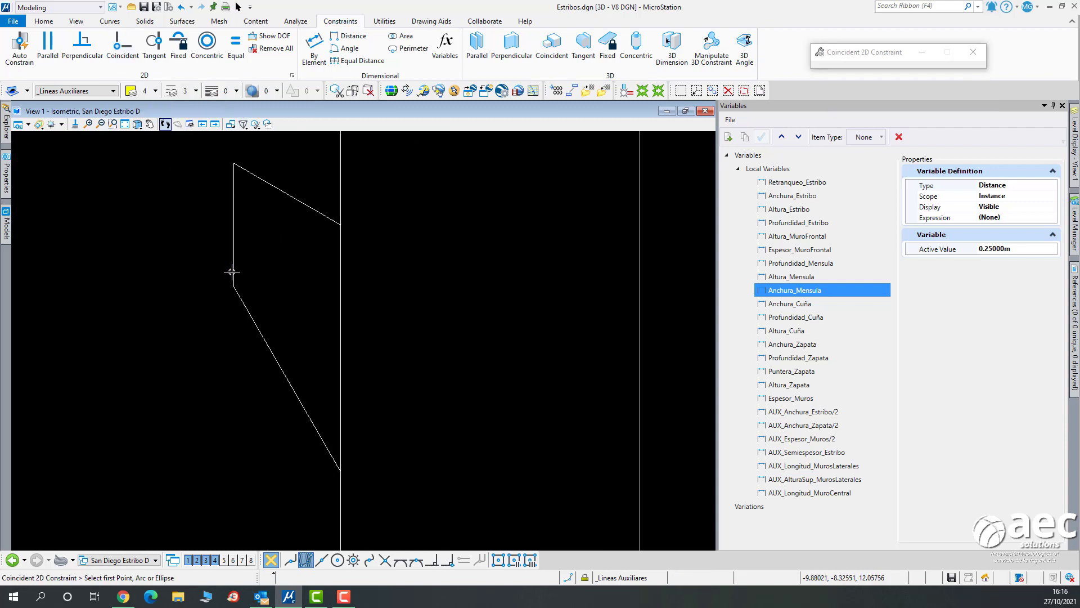
pyautogui.click(340, 246)
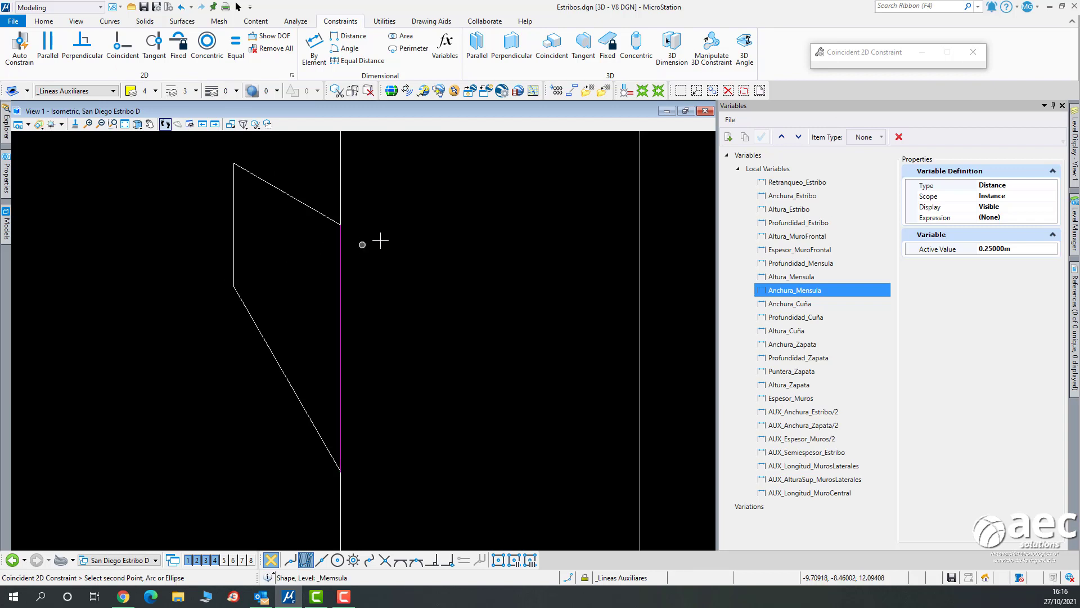
pyautogui.click(341, 176)
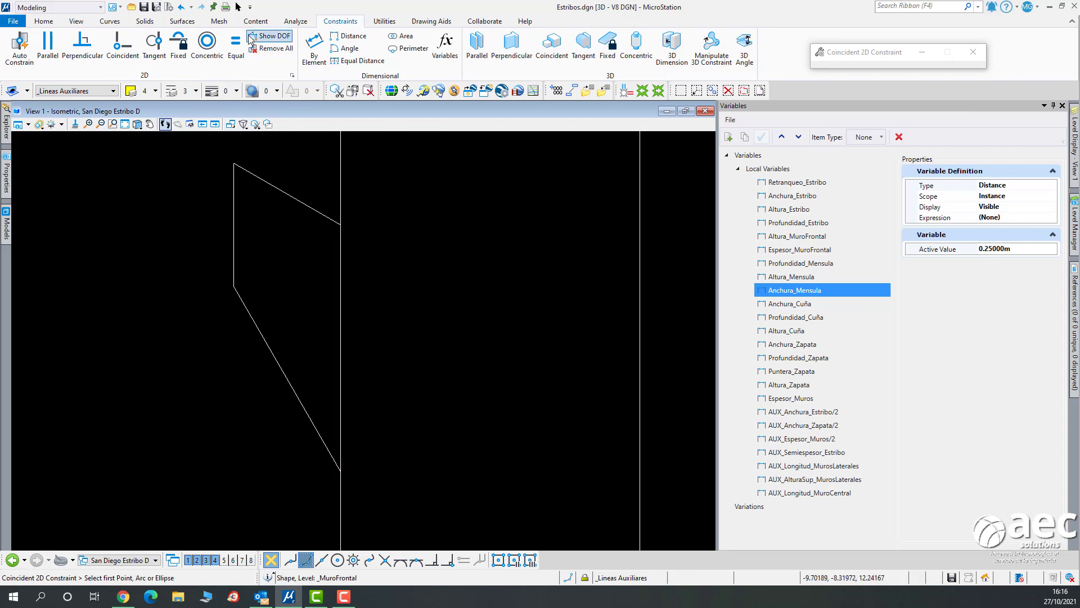
pyautogui.click(270, 35)
pyautogui.click(299, 199)
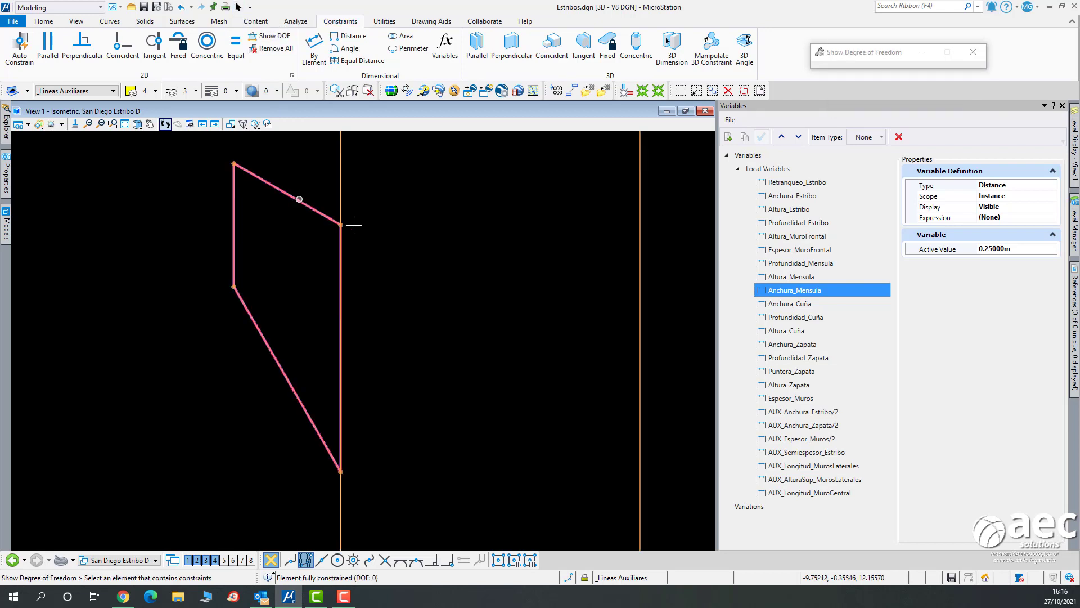
pyautogui.scroll(-7, 405, 265)
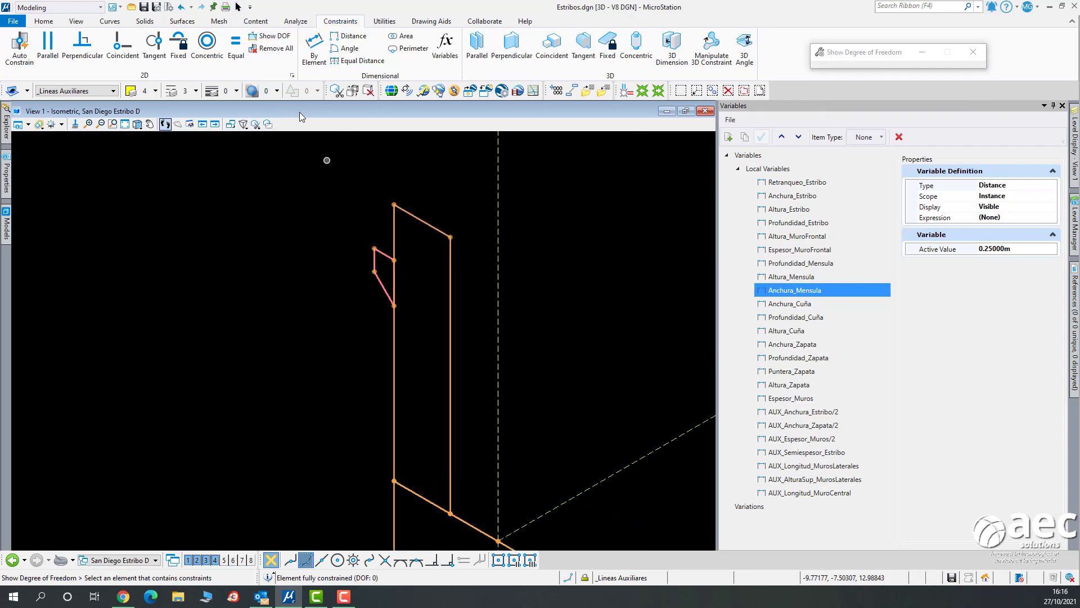
pyautogui.click(240, 6)
# Turn on the display of the _MuroCentral level in View 1.
pyautogui.scroll(-3, 341, 298)
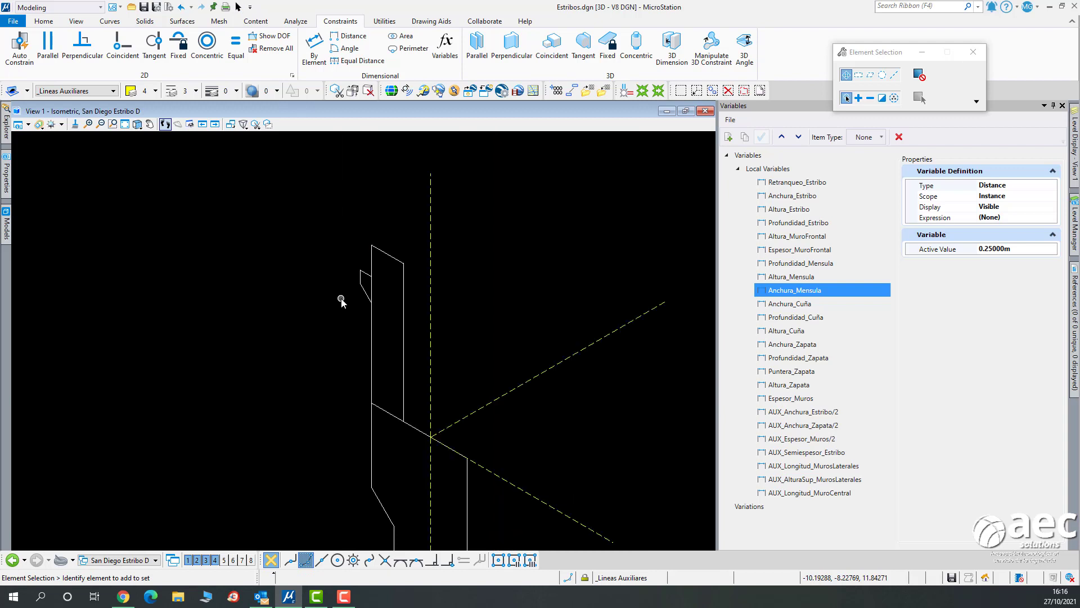
pyautogui.scroll(-3, 562, 405)
pyautogui.moveTo(549, 422); pyautogui.dragTo(456, 331, button='middle')
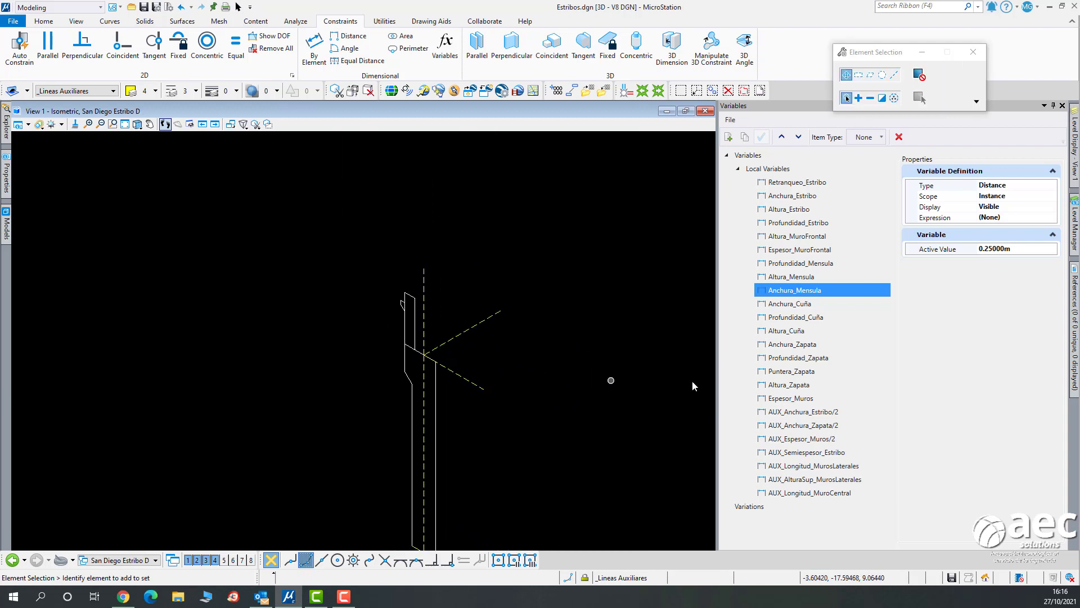
pyautogui.moveTo(1076, 309)
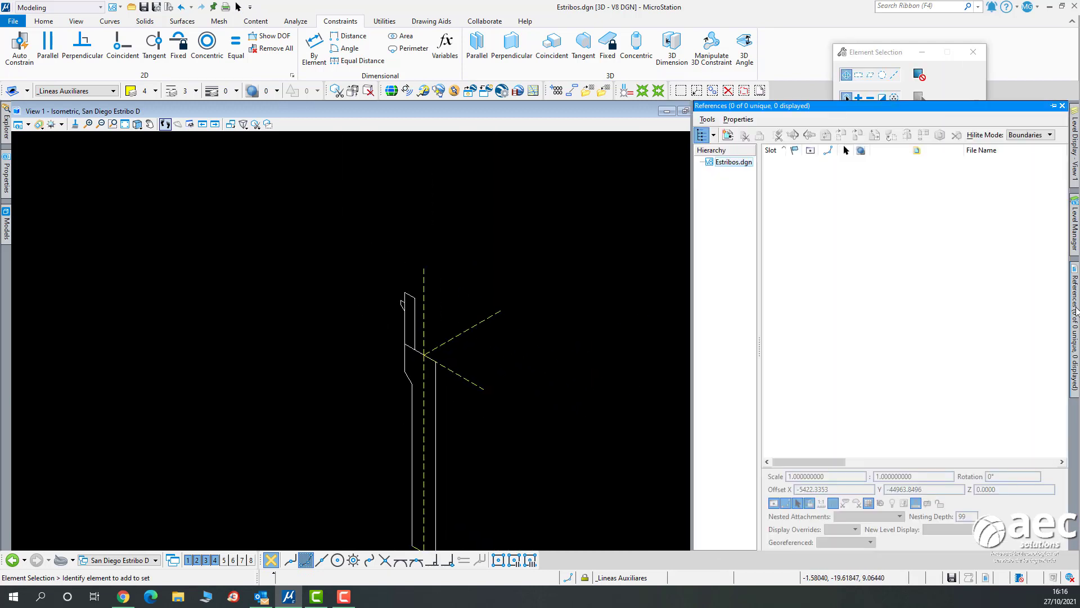
pyautogui.moveTo(1075, 146)
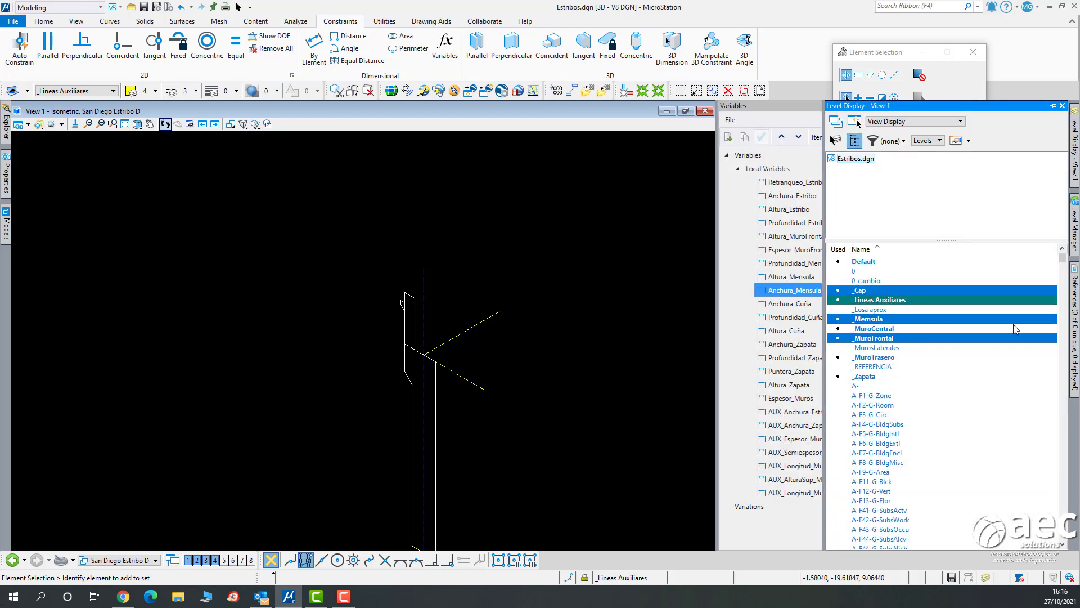
pyautogui.click(900, 330)
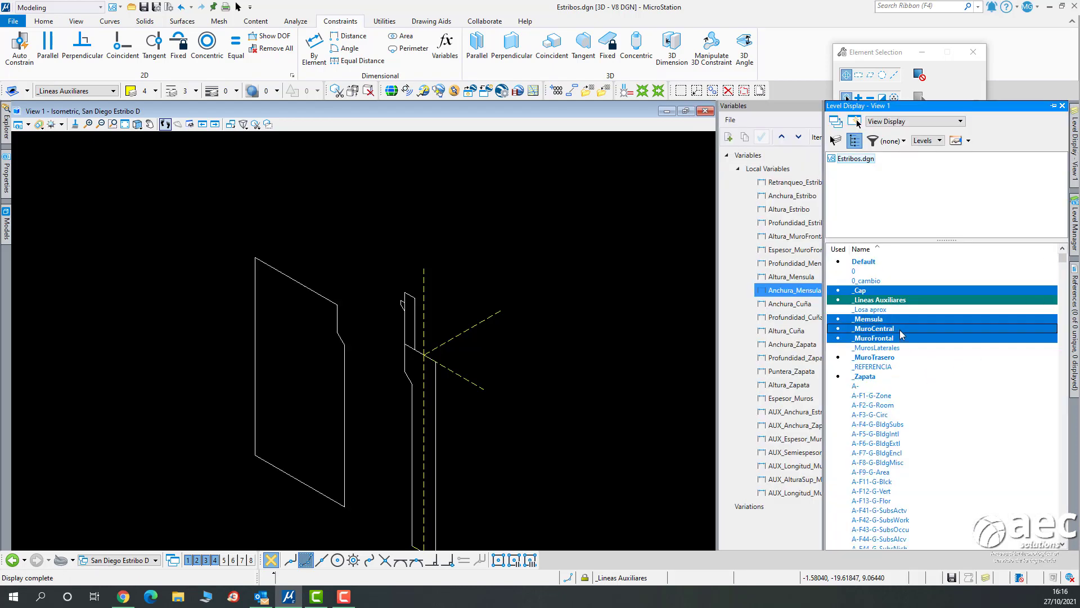
pyautogui.moveTo(381, 414); pyautogui.dragTo(374, 339, button='middle')
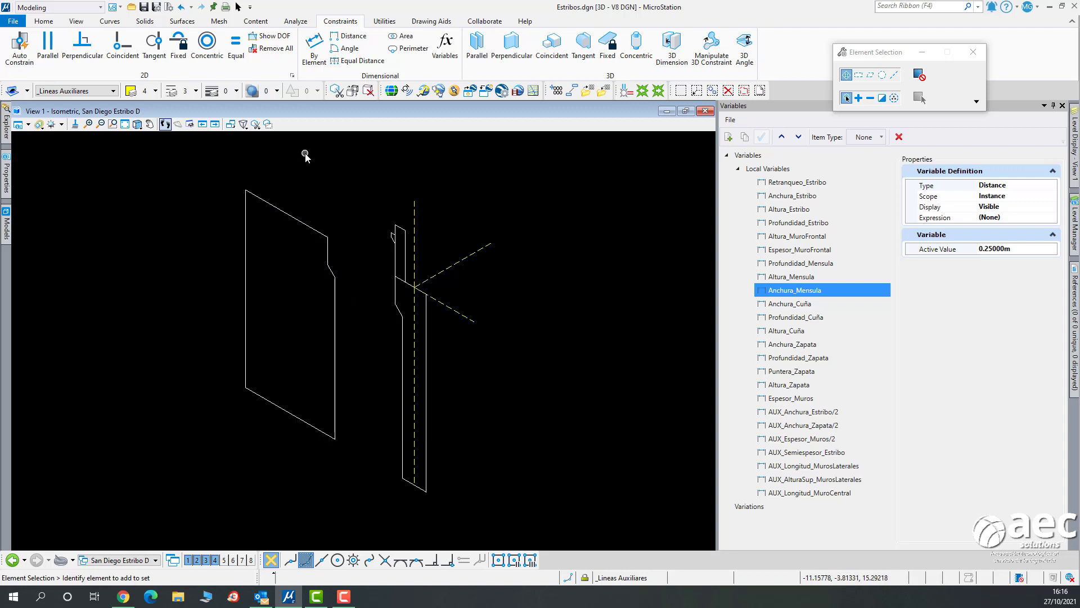
# Apply automatic 2D constraints to the _MuroCentral shape and show its degrees of freedom.
pyautogui.click(19, 46)
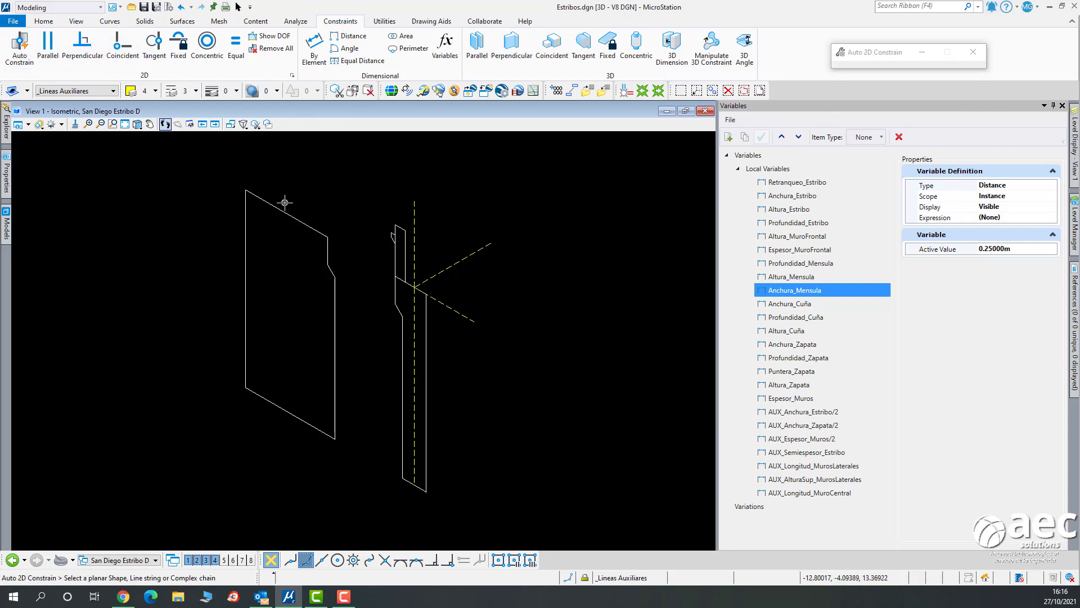
pyautogui.click(276, 208)
pyautogui.click(339, 184)
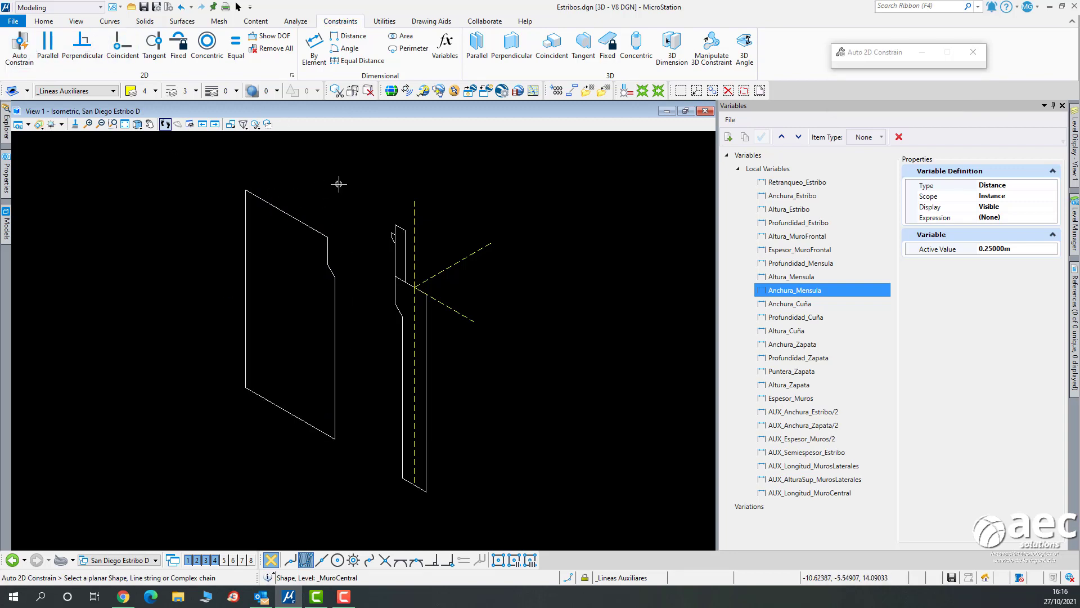
pyautogui.click(269, 35)
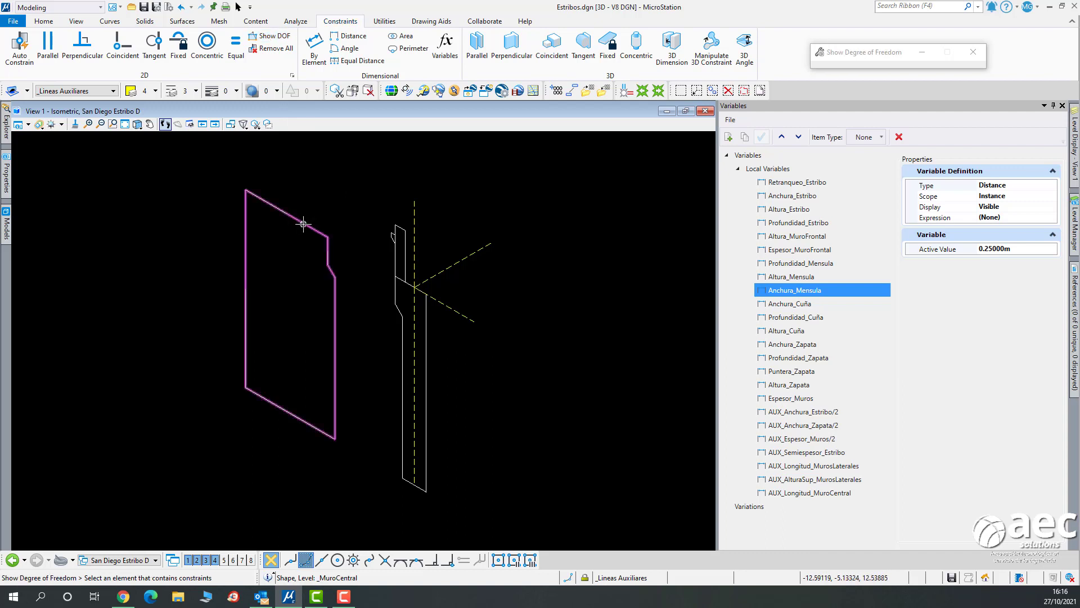
pyautogui.click(307, 216)
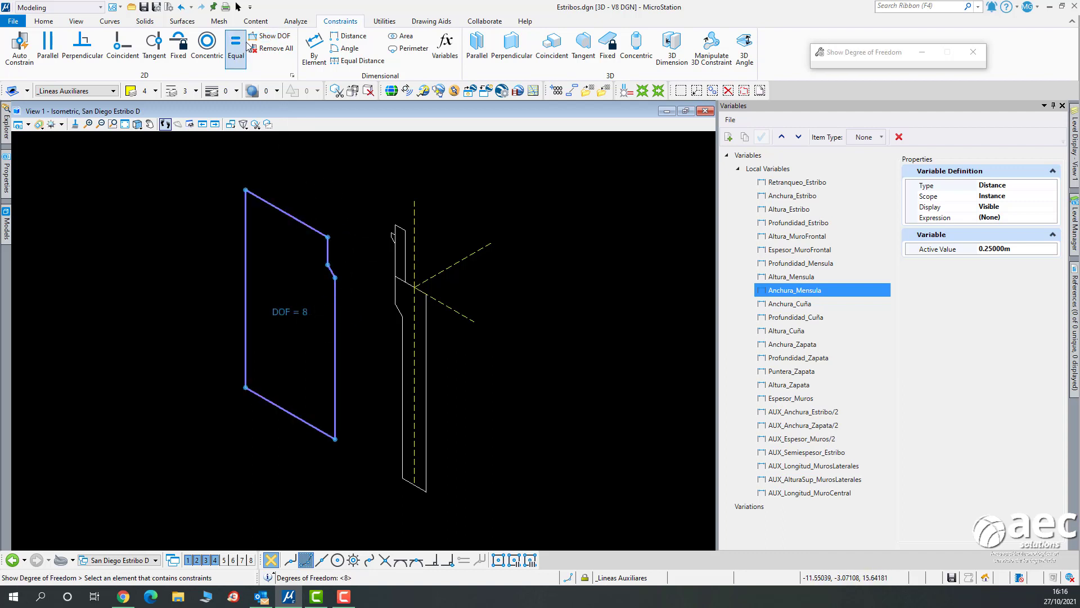
pyautogui.click(238, 7)
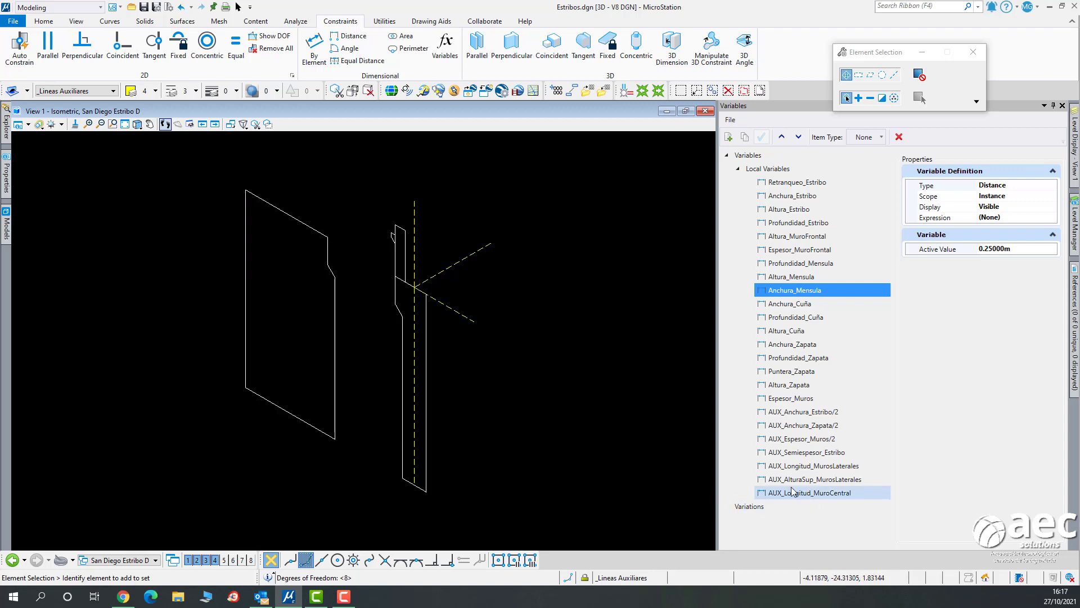
# Select the _MuroCentral shape to examine the constraints on its edges, and clear the selection.
pyautogui.click(335, 348)
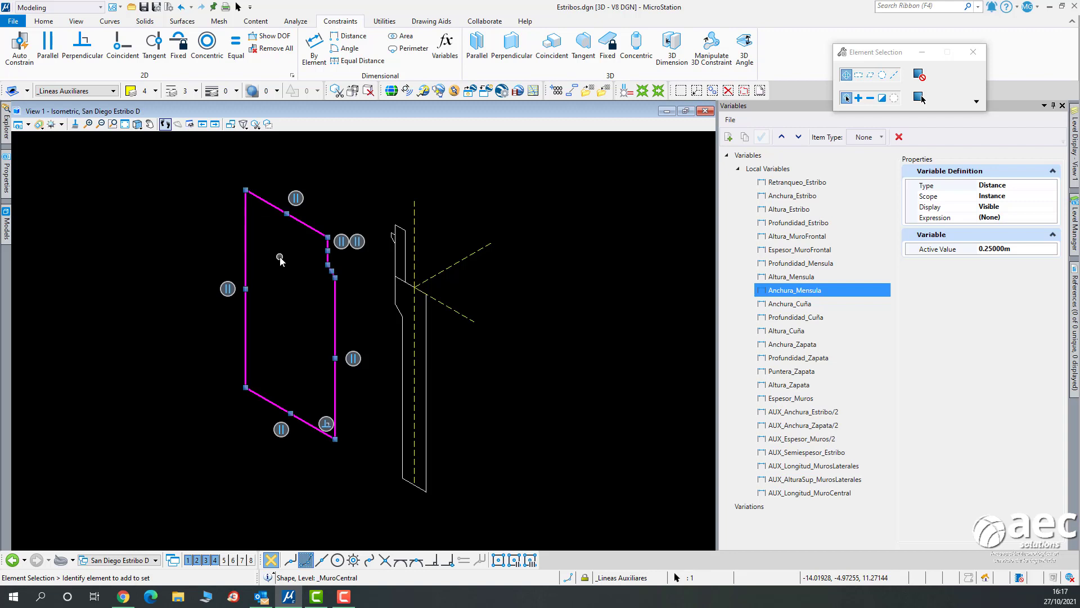
pyautogui.scroll(3, 280, 260)
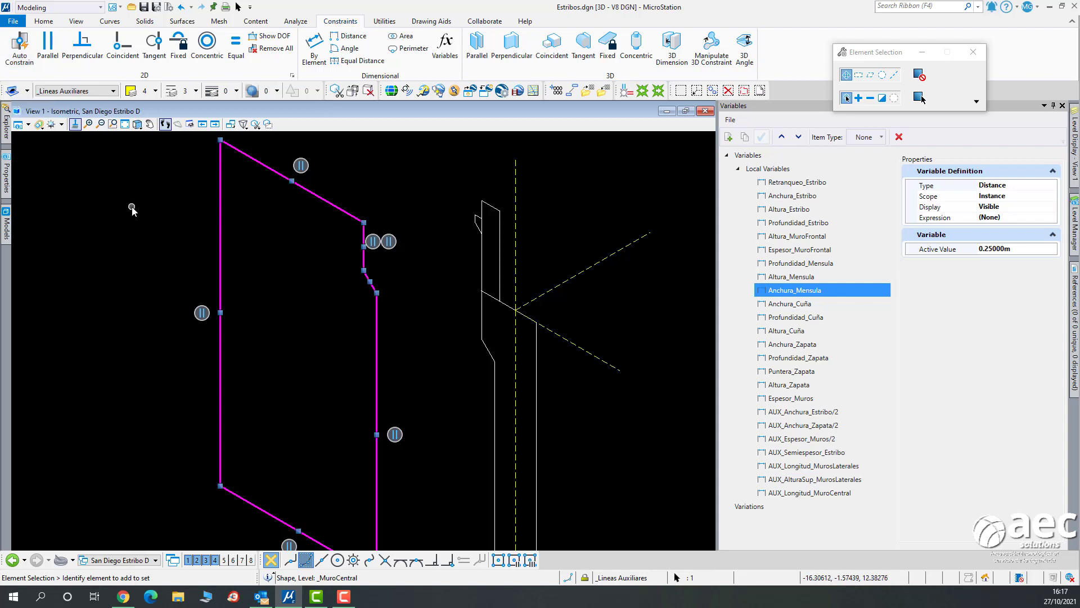
pyautogui.click(132, 209)
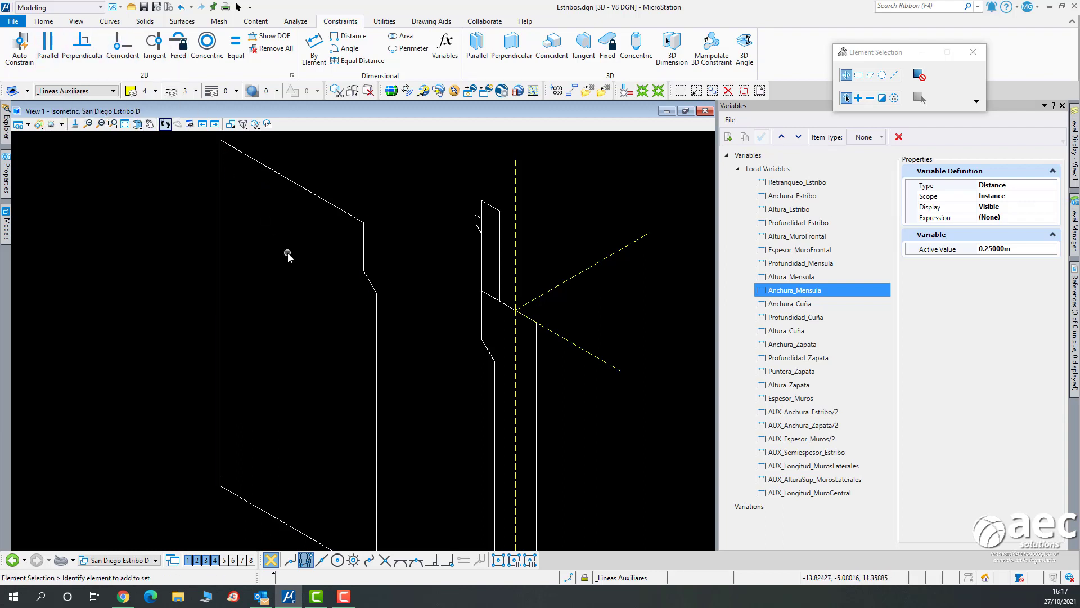
pyautogui.scroll(-2, 287, 256)
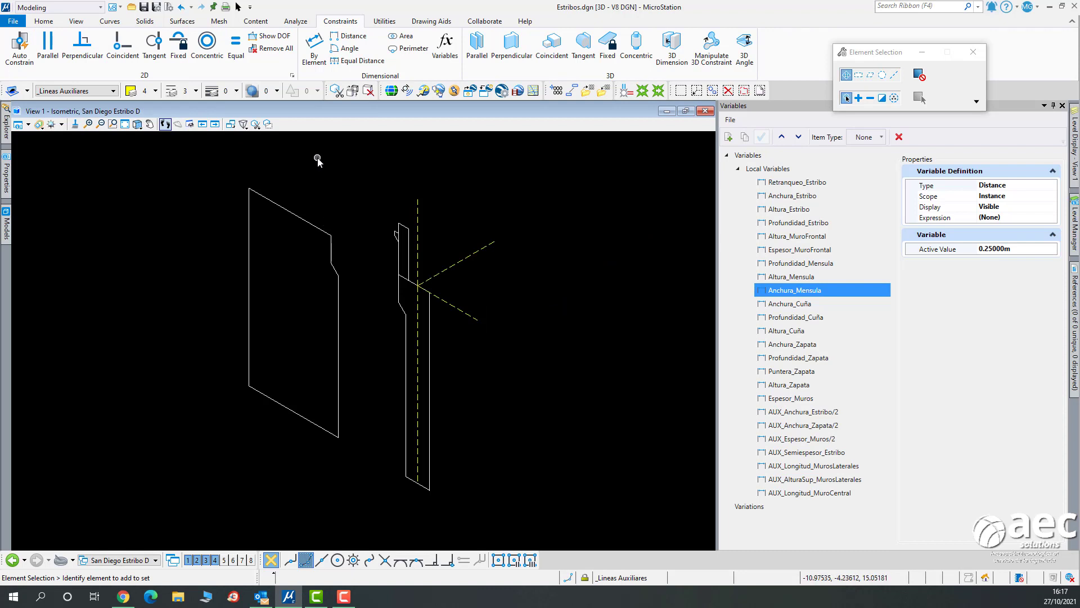
# Apply an element dimension constraint to the _MuroCentral shape's lower inner vertical edge, driven by the Altura_Estribo variable.
pyautogui.click(318, 51)
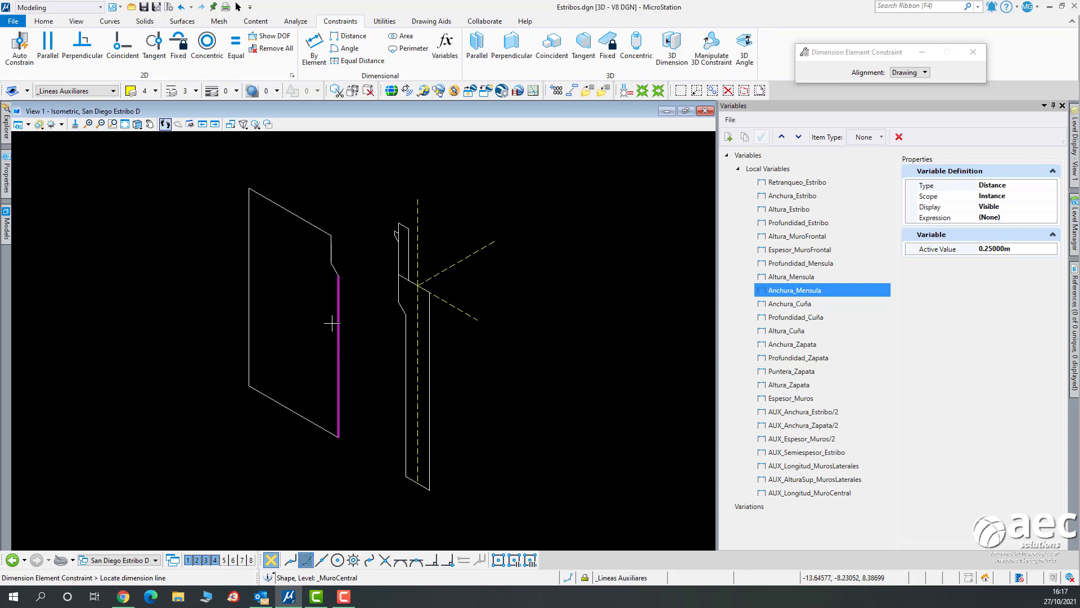
pyautogui.click(333, 313)
pyautogui.click(303, 314)
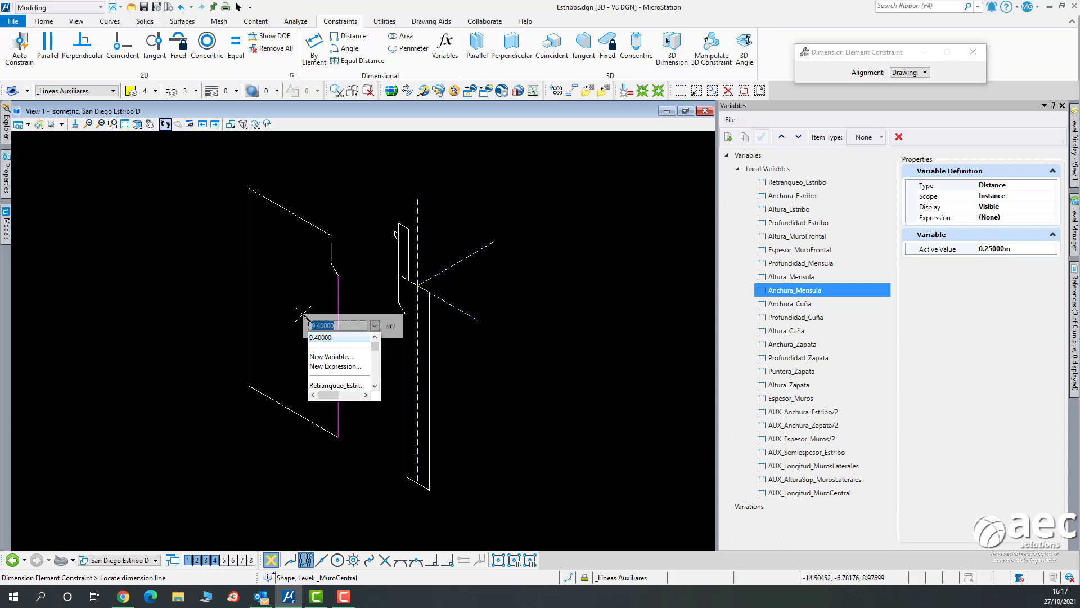
pyautogui.click(375, 386)
pyautogui.click(376, 386)
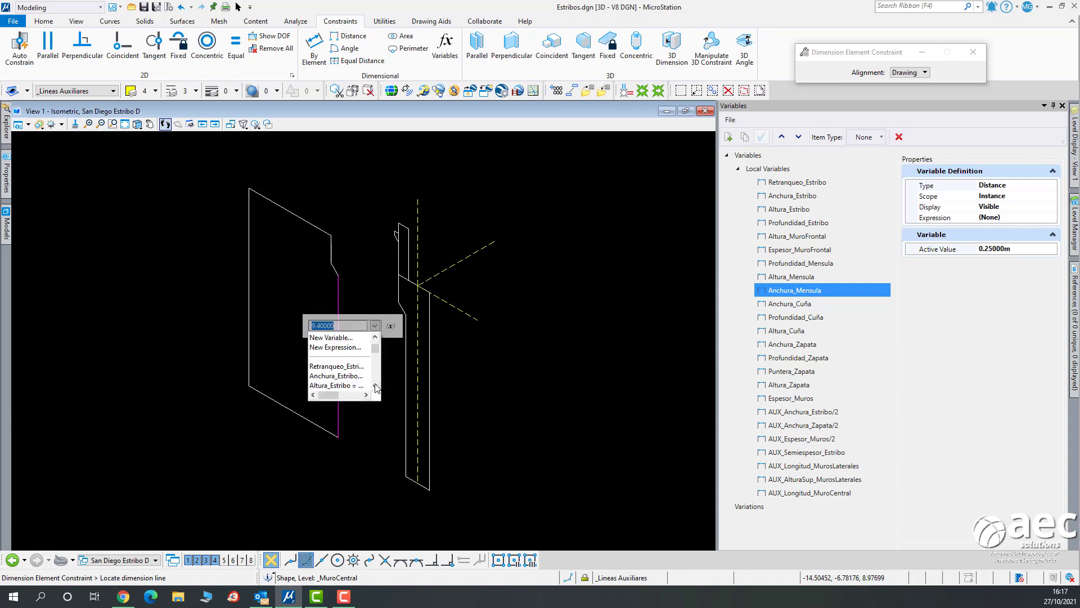
pyautogui.click(337, 386)
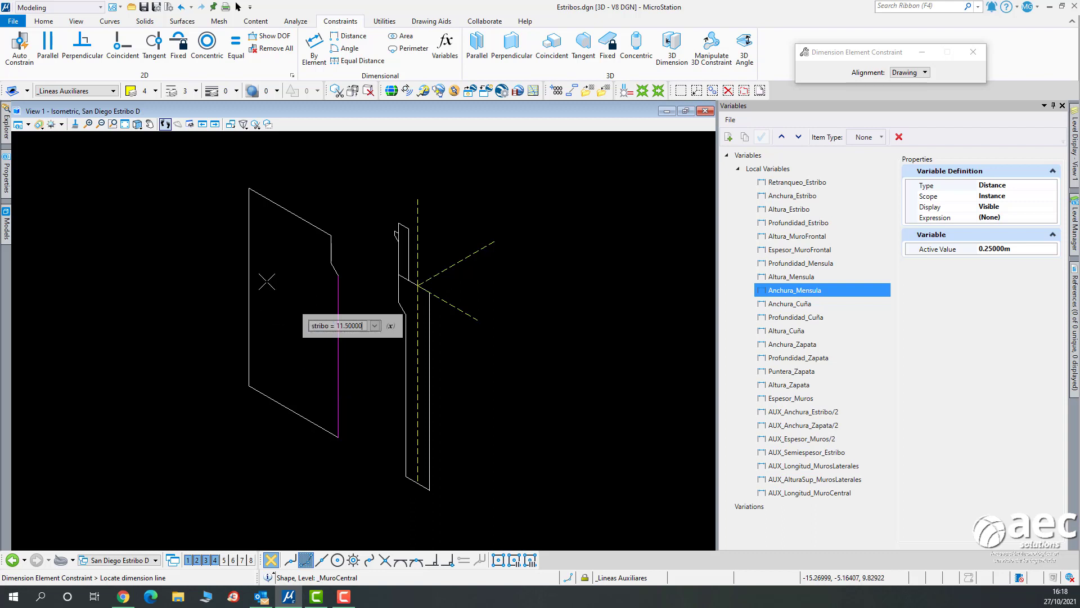
pyautogui.click(268, 281)
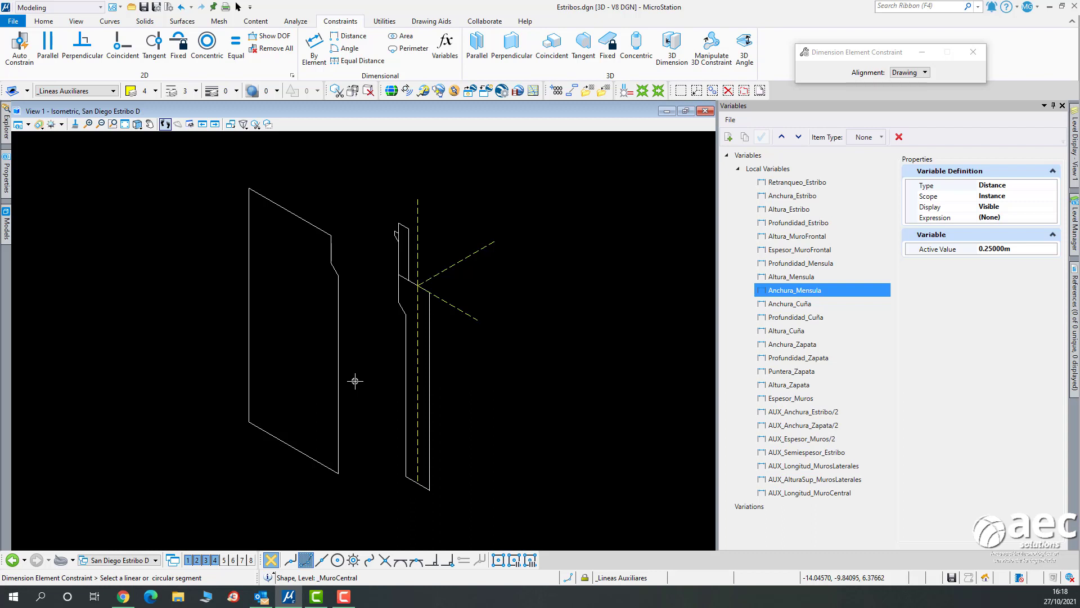
# Check the Altura_Estribo variable and remove its dimension from the _MuroCentral shape's lower inner vertical edge.
pyautogui.click(807, 210)
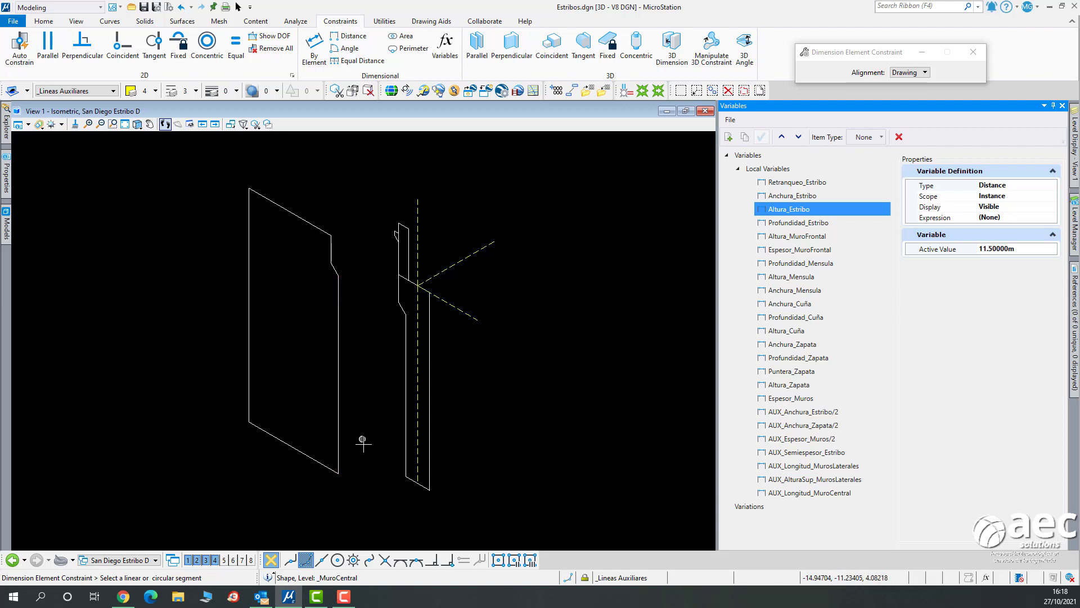
pyautogui.click(238, 7)
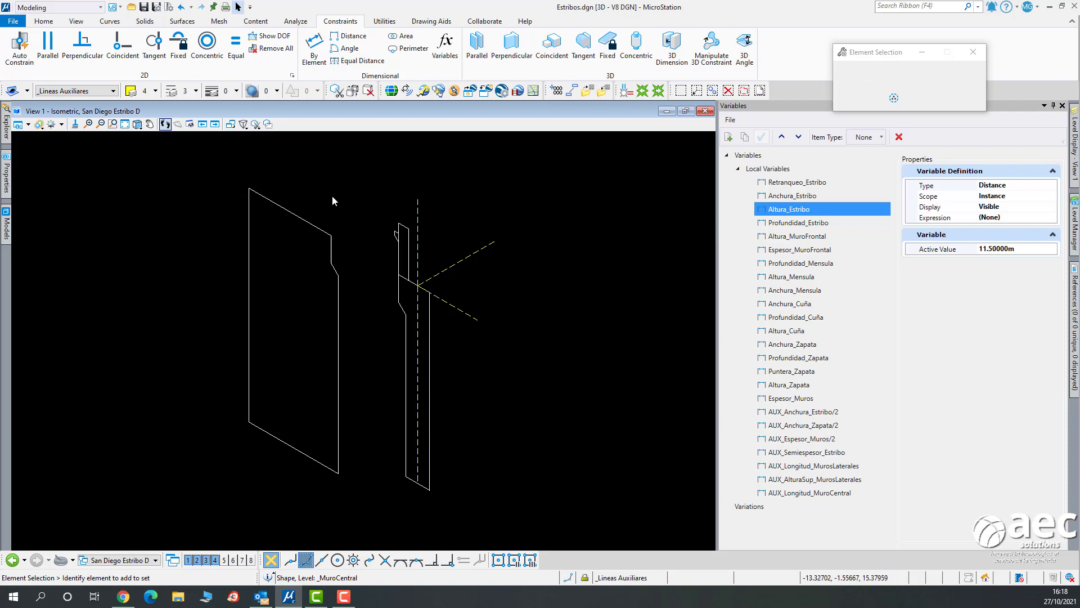
pyautogui.click(339, 322)
pyautogui.rightClick(302, 333)
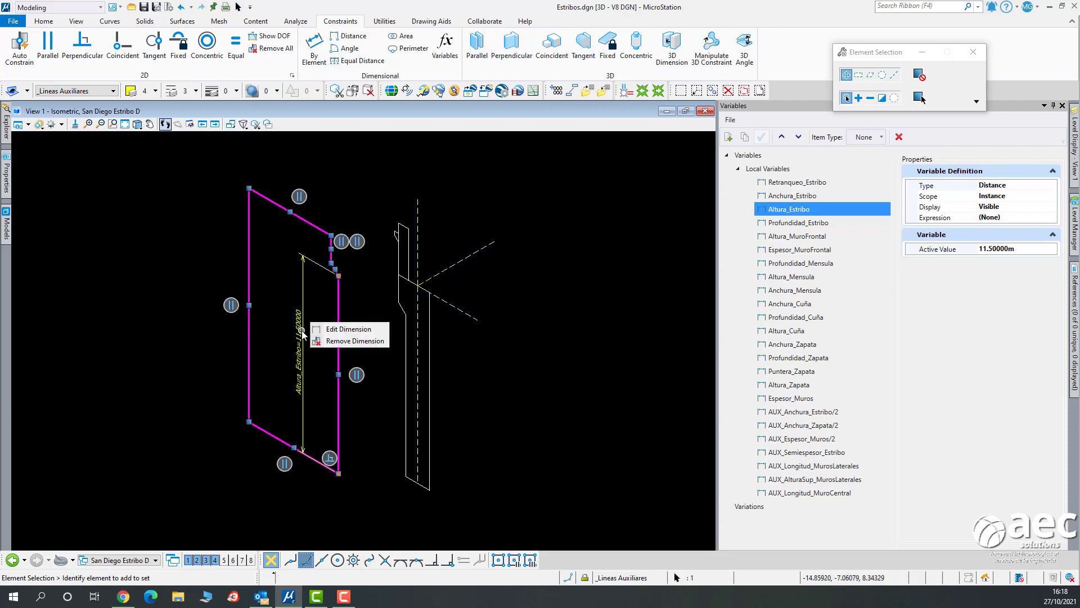
pyautogui.click(337, 341)
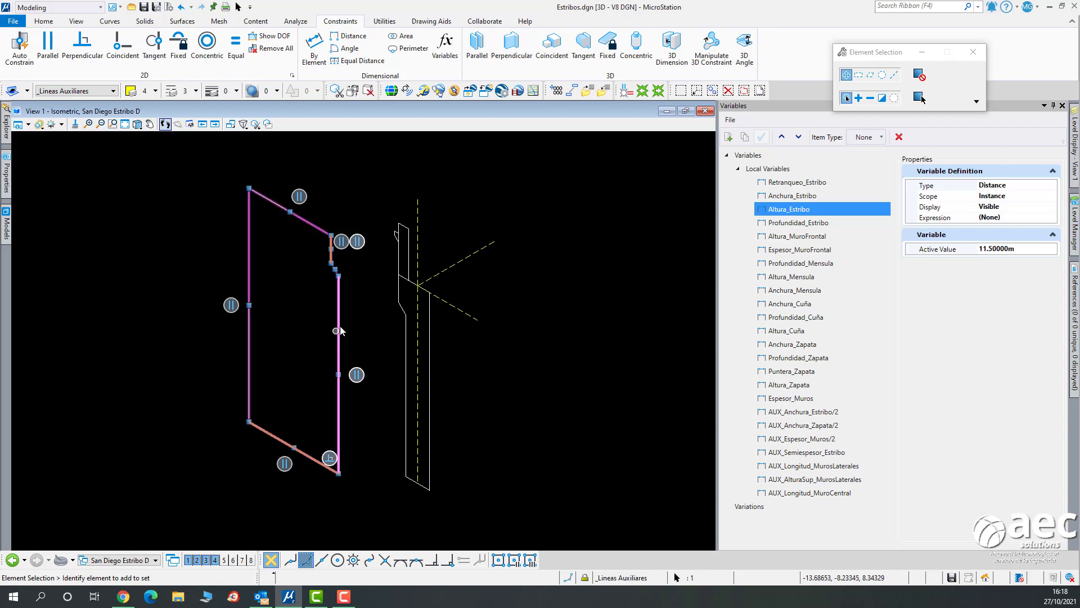
# Constrain the _MuroCentral shape's long outer vertical edge with an element dimension set to Altura_Estribo.
pyautogui.click(314, 46)
pyautogui.click(249, 258)
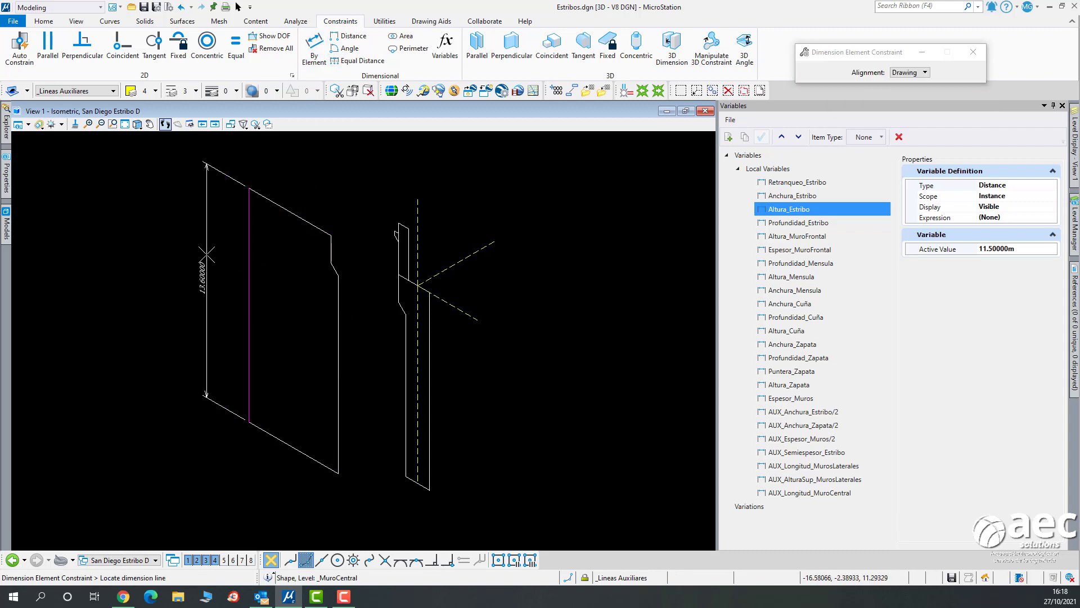
pyautogui.click(206, 255)
pyautogui.click(279, 327)
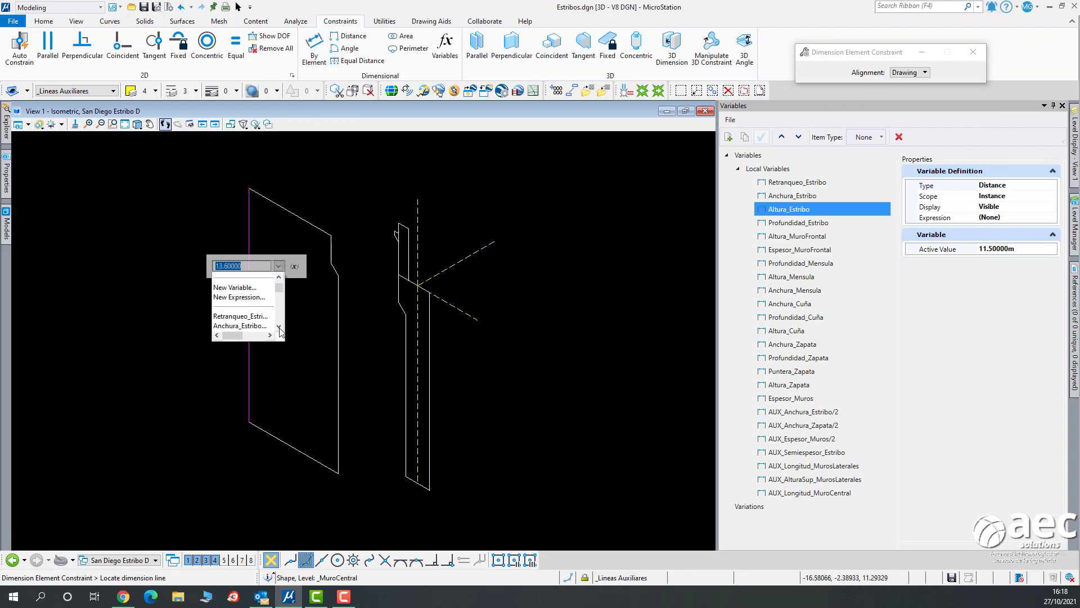
pyautogui.click(278, 327)
pyautogui.click(278, 327)
pyautogui.click(246, 316)
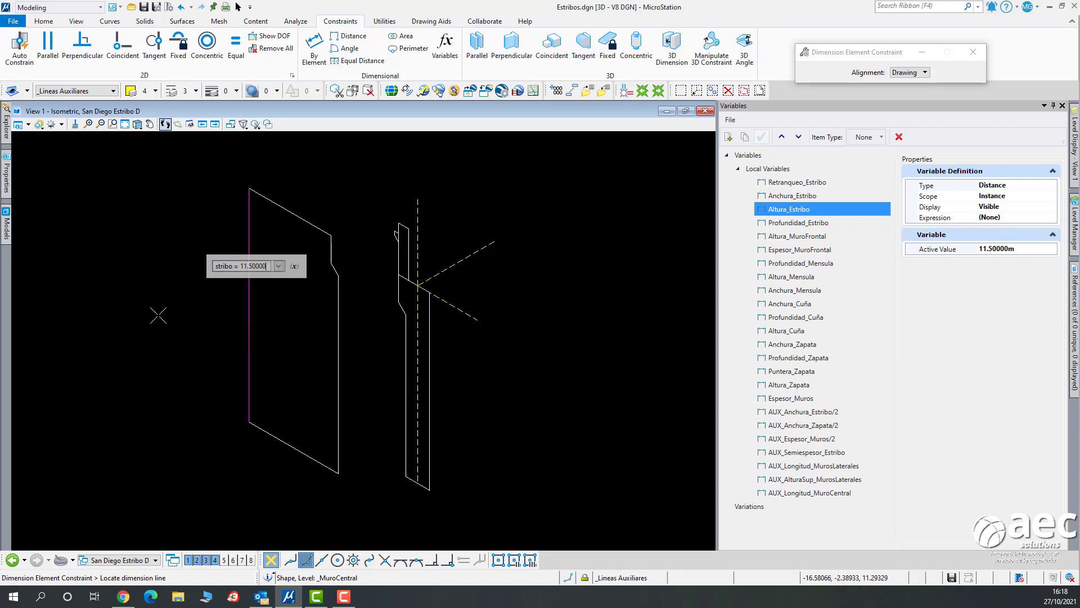
pyautogui.click(158, 314)
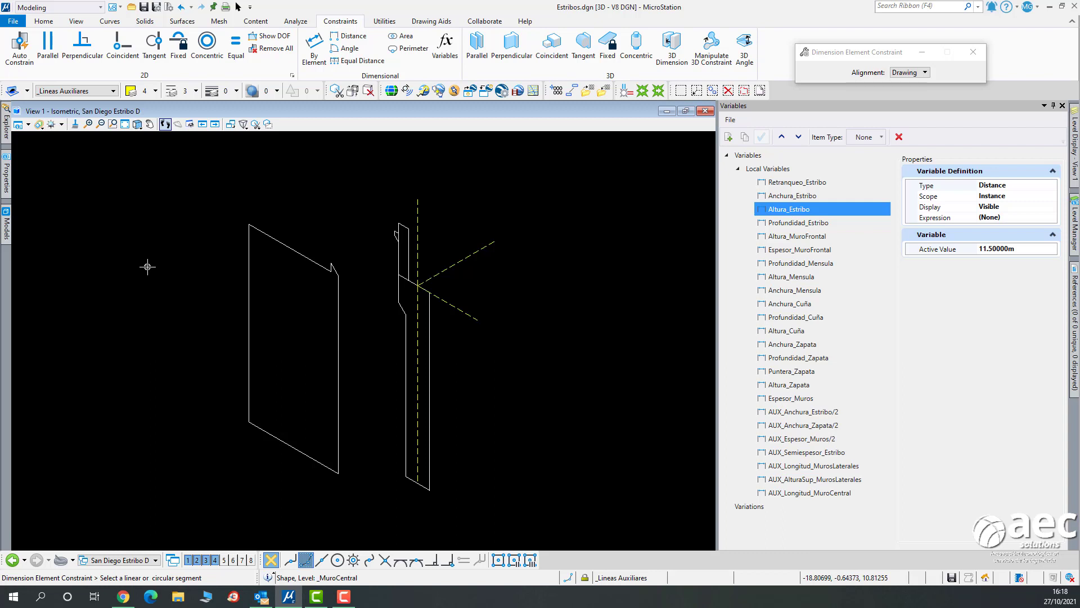
# Undo the last dimension constraint and the dimension removal, and remove the Altura_Estribo dimension from the _MuroCentral inner edge again.
pyautogui.hotkey('ctrl', 'z')
pyautogui.hotkey('ctrl', 'z')
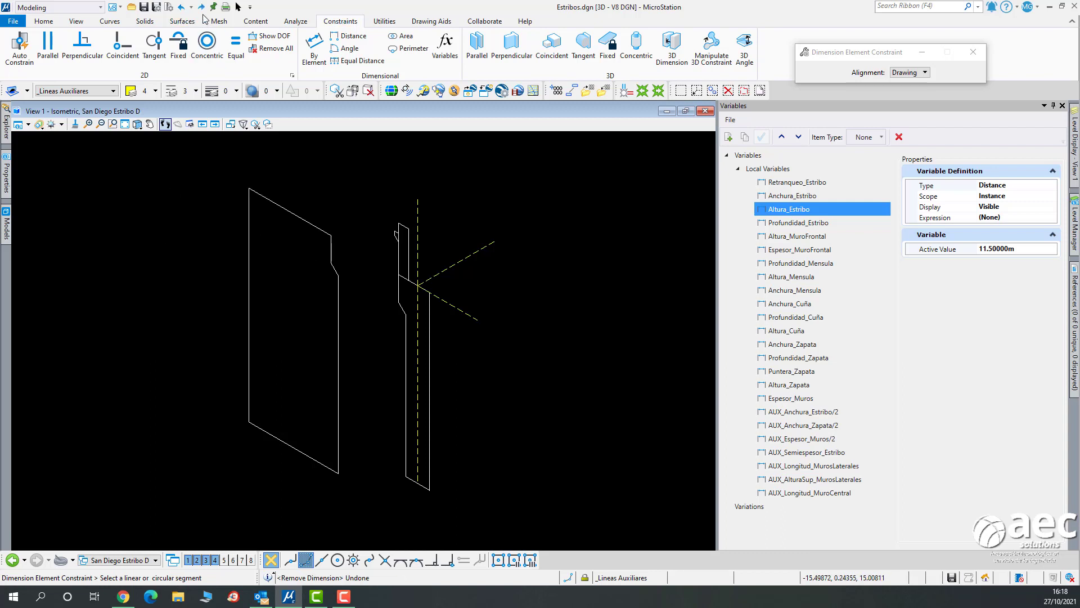
pyautogui.click(237, 7)
pyautogui.click(339, 319)
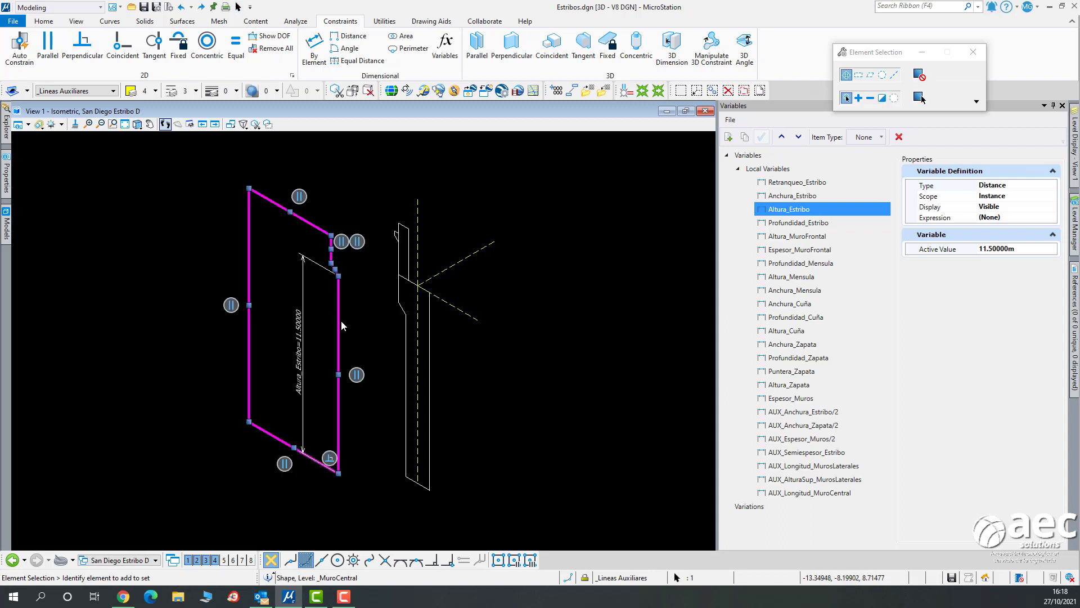
pyautogui.click(300, 331)
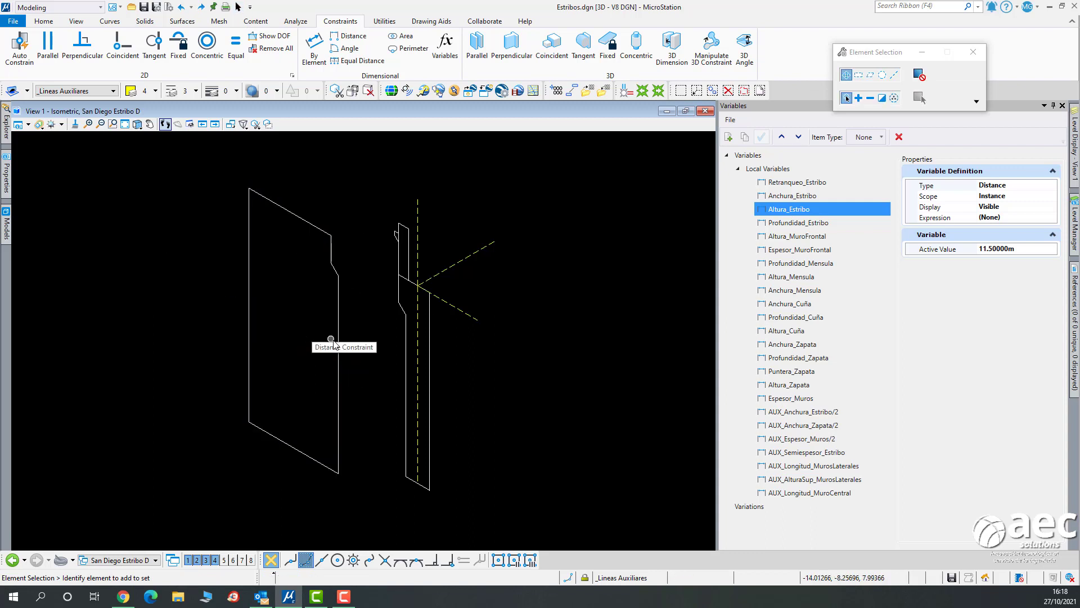
pyautogui.click(339, 336)
pyautogui.rightClick(303, 331)
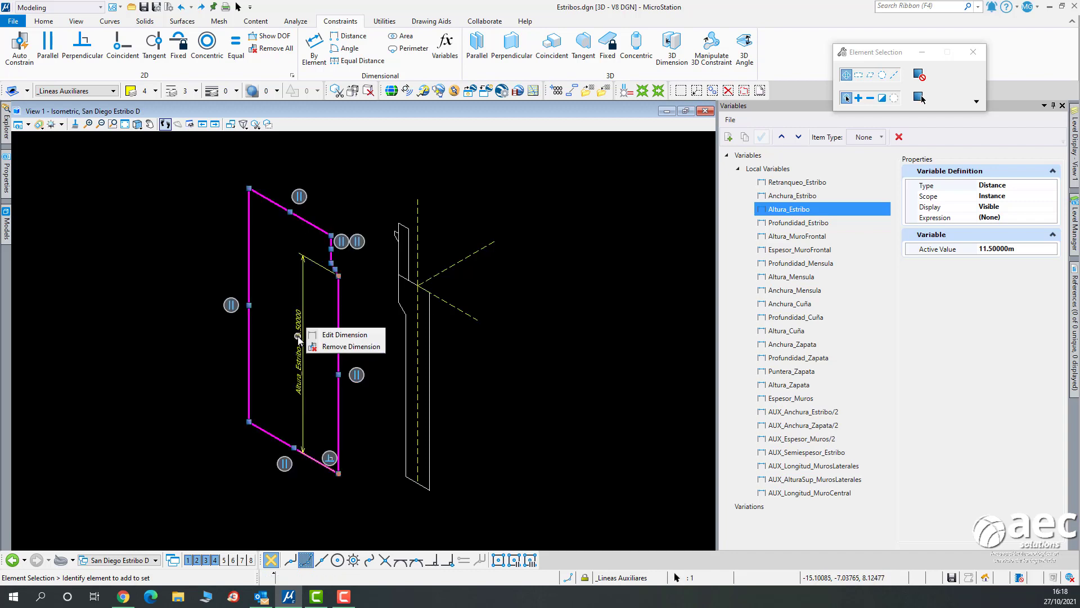
pyautogui.click(330, 346)
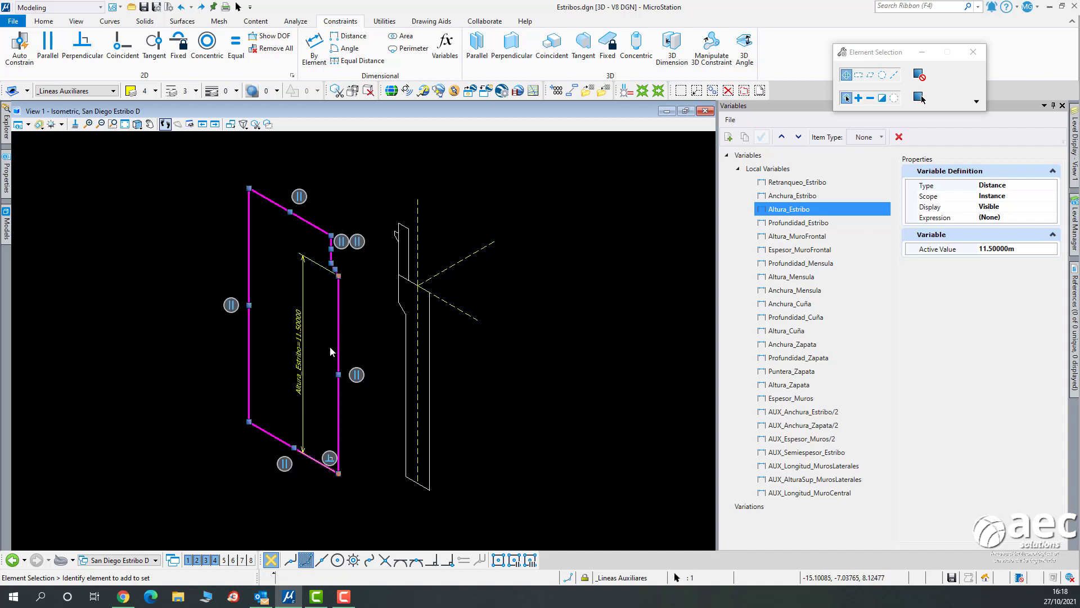
# Raise the bottom edge of the _MuroCentral shape so its outer vertical edge is about 10.6 m long.
pyautogui.moveTo(339, 474); pyautogui.dragTo(339, 439)
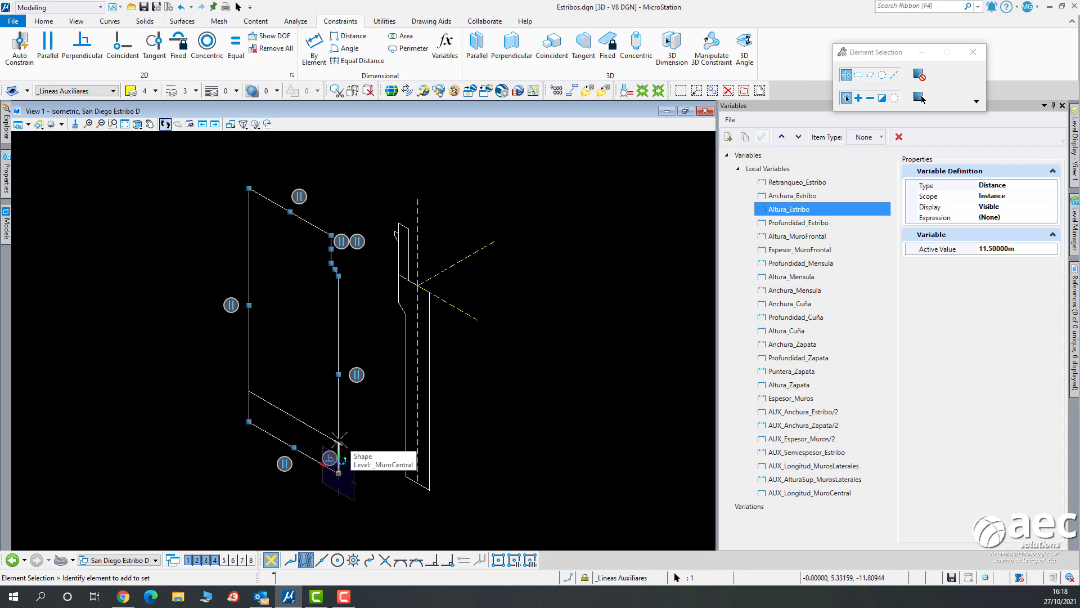
pyautogui.rightClick(338, 440)
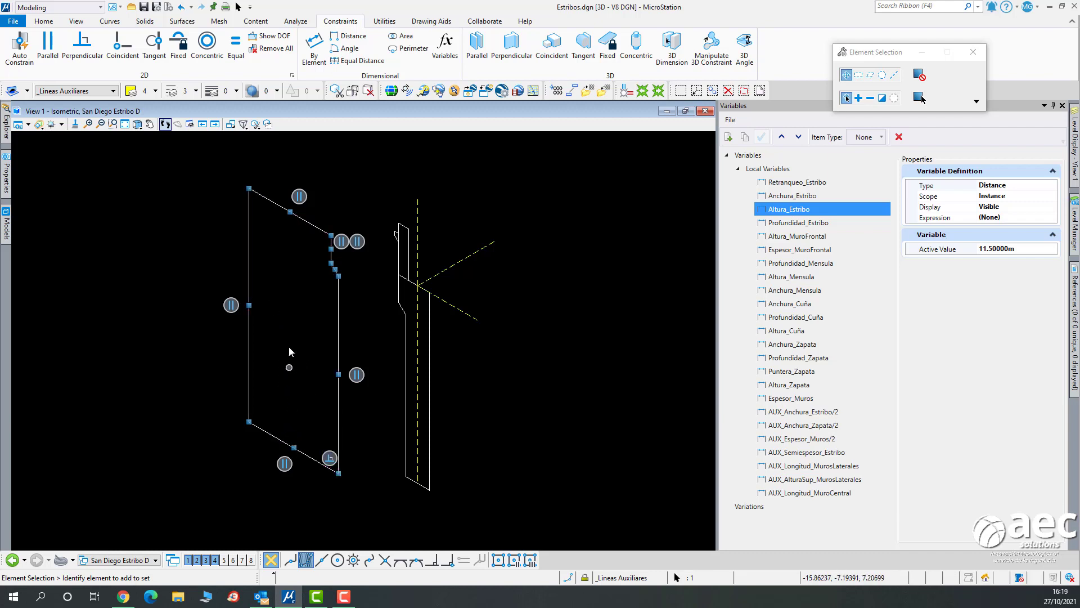
pyautogui.click(294, 447)
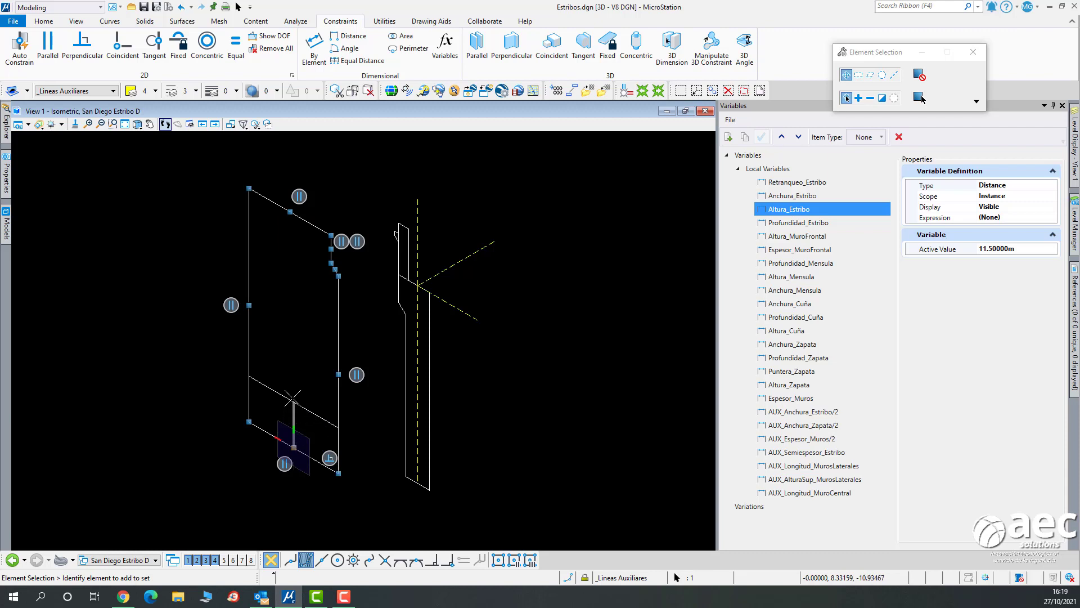
pyautogui.click(293, 396)
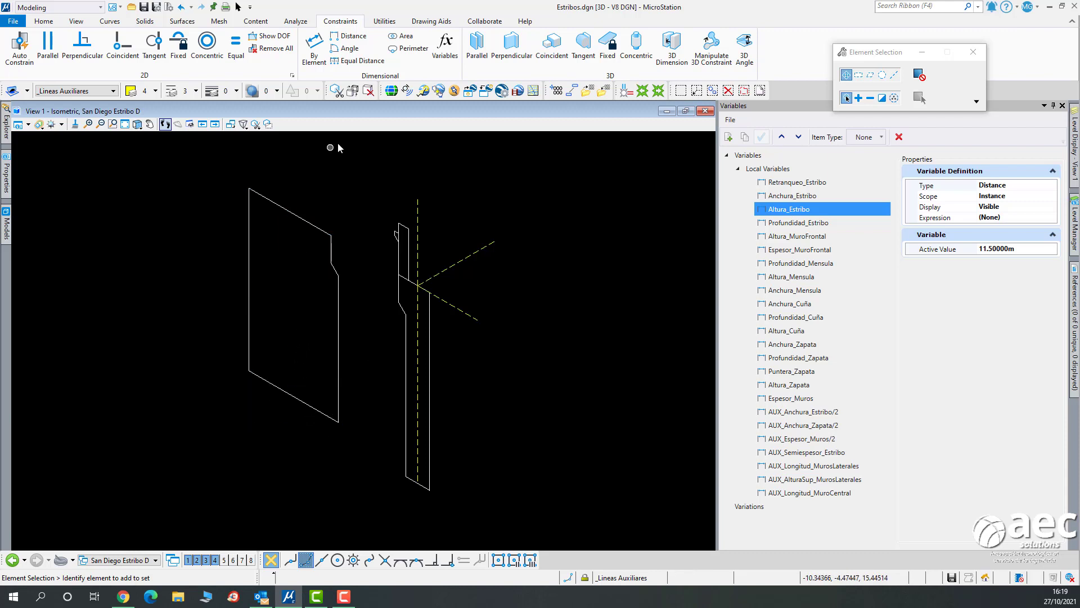
# Apply an element dimension constraint to the _MuroCentral shape's long outer vertical edge, driven by the Altura_Estribo variable.
pyautogui.click(315, 51)
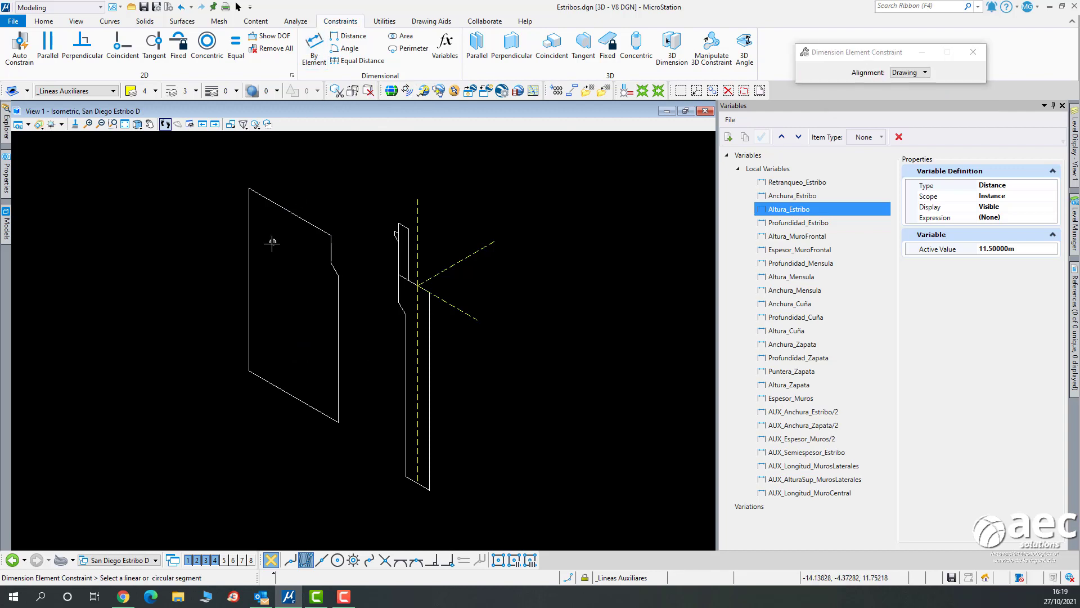
pyautogui.click(249, 264)
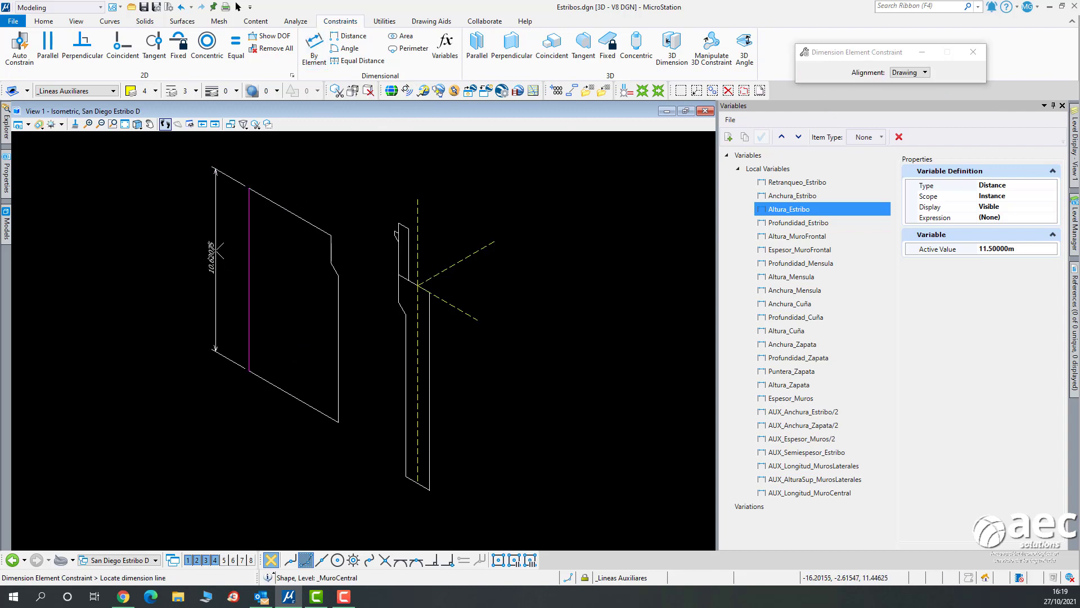
pyautogui.click(215, 253)
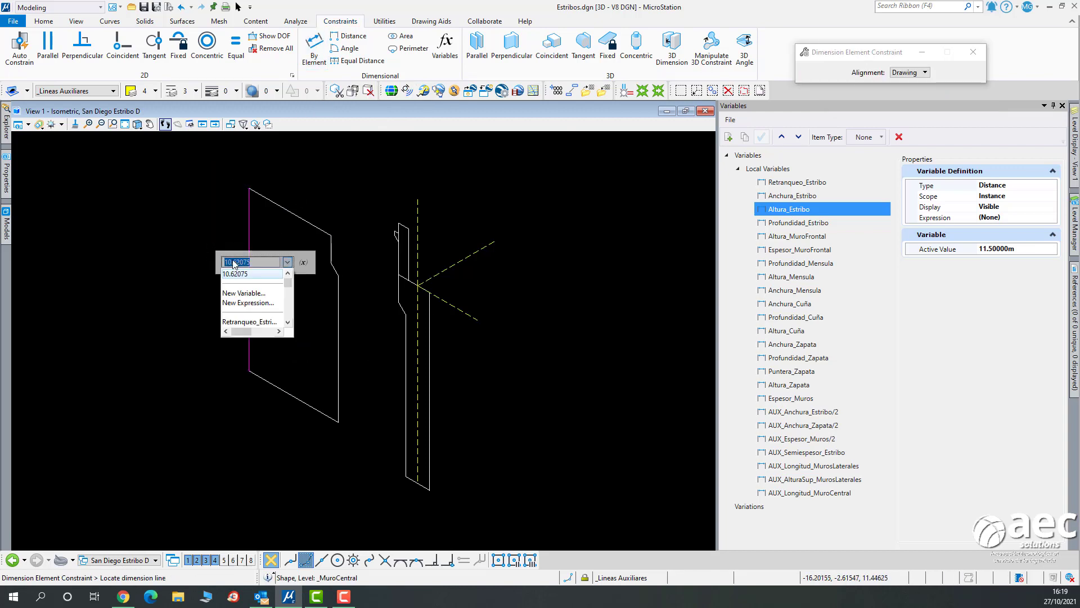
pyautogui.click(288, 322)
pyautogui.click(288, 322)
pyautogui.click(288, 322)
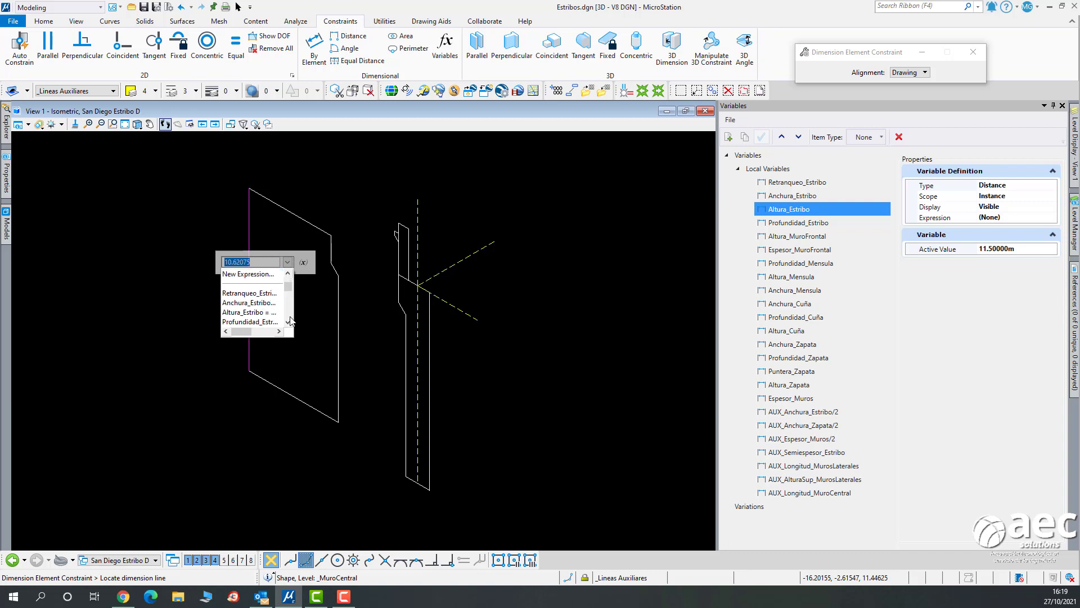
pyautogui.click(251, 313)
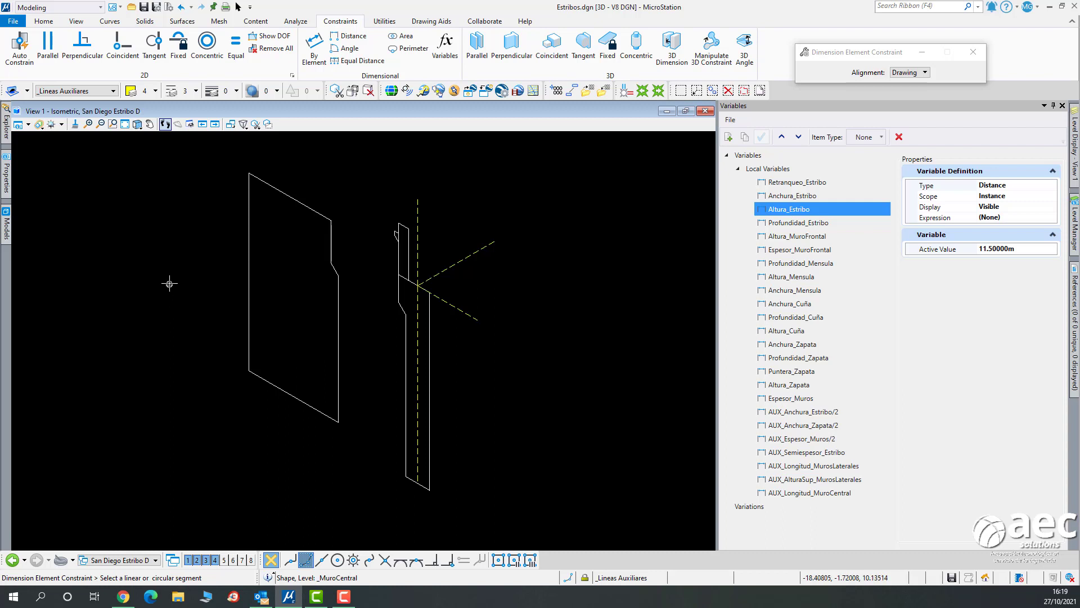
pyautogui.click(238, 7)
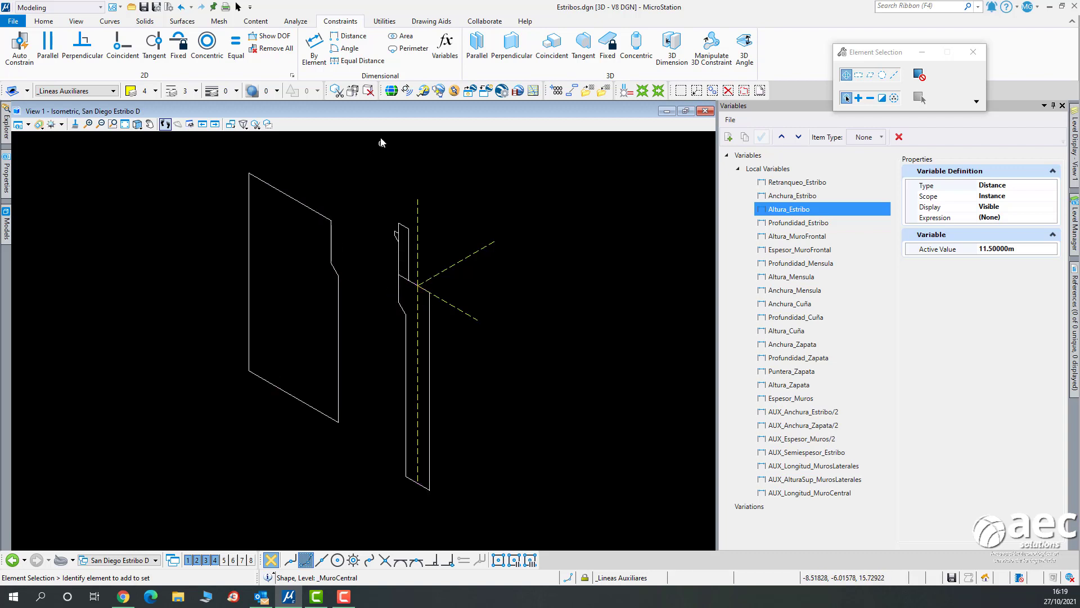
# Apply an element dimension constraint to the short upper vertical edge of the _MuroCentral shape, driven by the Profundidad_Cuña variable.
pyautogui.click(314, 43)
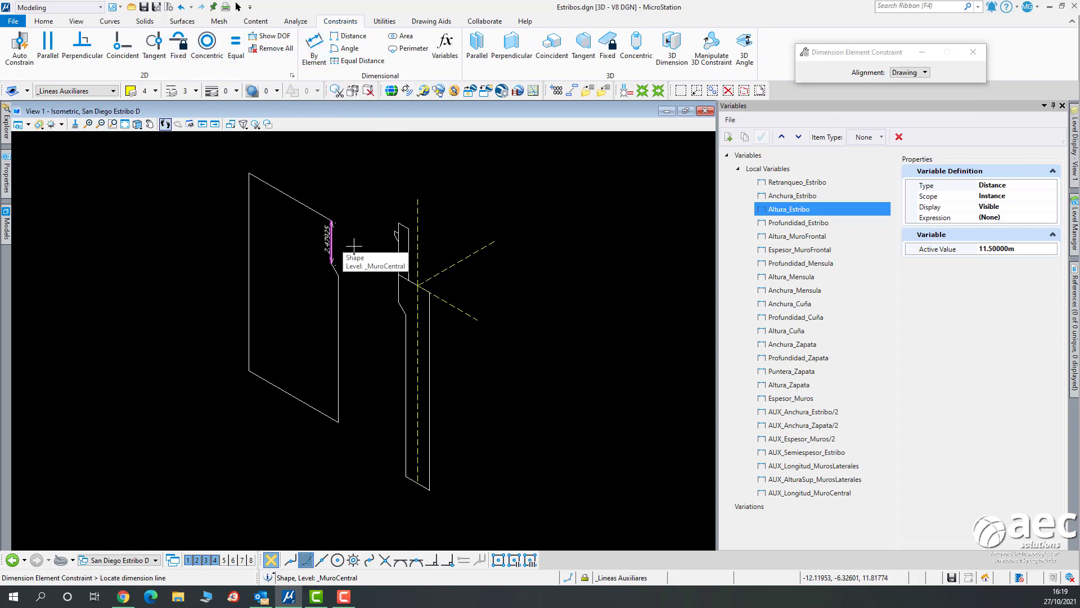
pyautogui.click(333, 242)
pyautogui.click(366, 251)
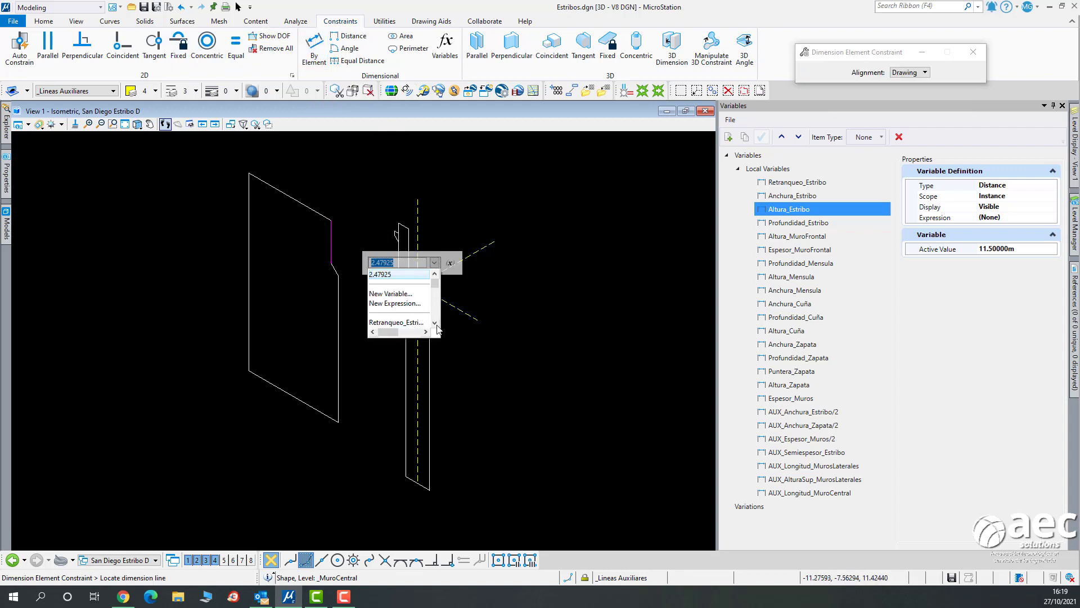
pyautogui.click(436, 324)
pyautogui.click(436, 325)
pyautogui.click(436, 325)
pyautogui.click(436, 324)
pyautogui.click(436, 325)
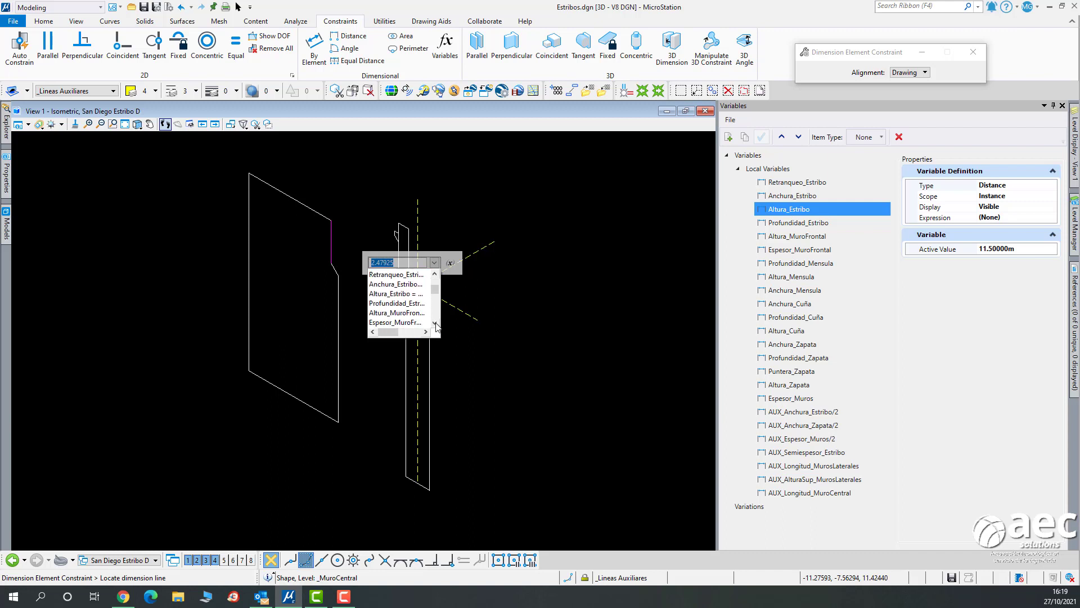
pyautogui.click(436, 324)
pyautogui.click(436, 324)
pyautogui.click(436, 325)
pyautogui.click(436, 325)
pyautogui.click(436, 325)
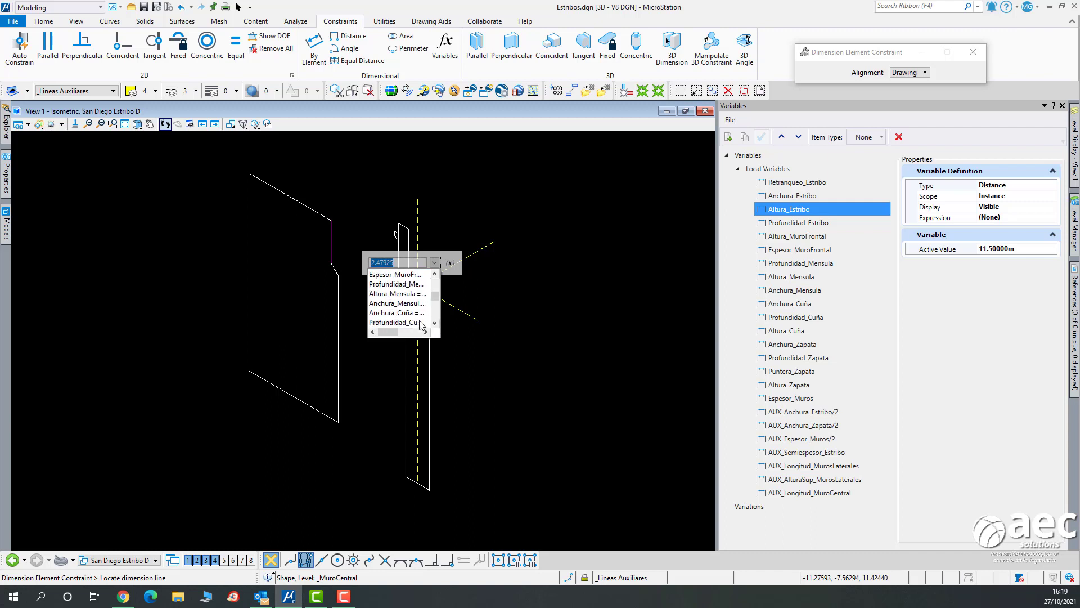
pyautogui.click(403, 324)
pyautogui.click(373, 335)
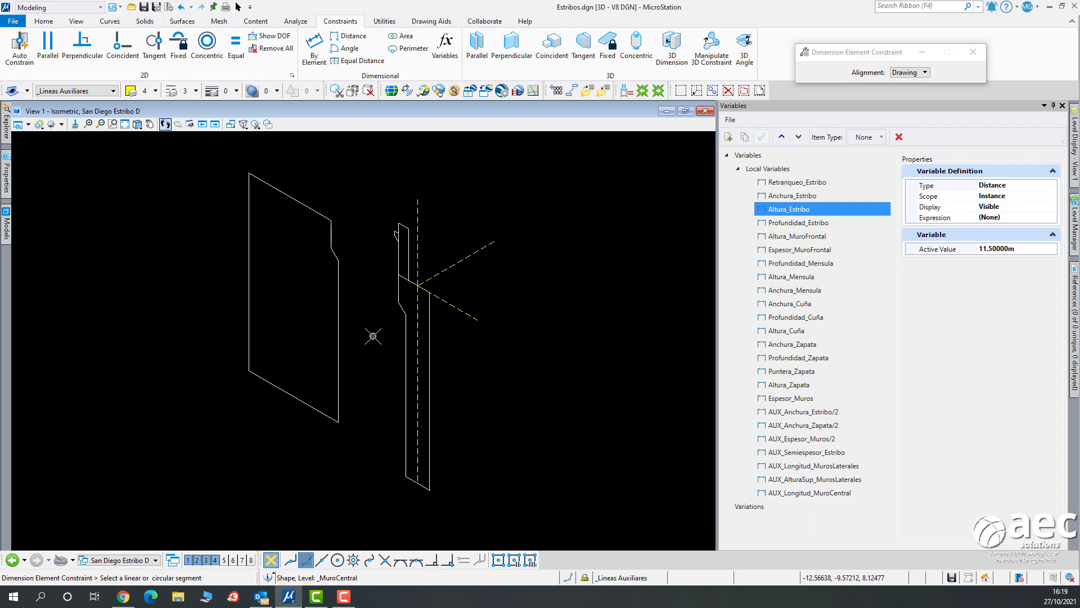
# Apply a distance constraint between the end vertices of the _MuroCentral shape's short sloped edge, driven by the Altura_Cuña variable.
pyautogui.scroll(2, 347, 262)
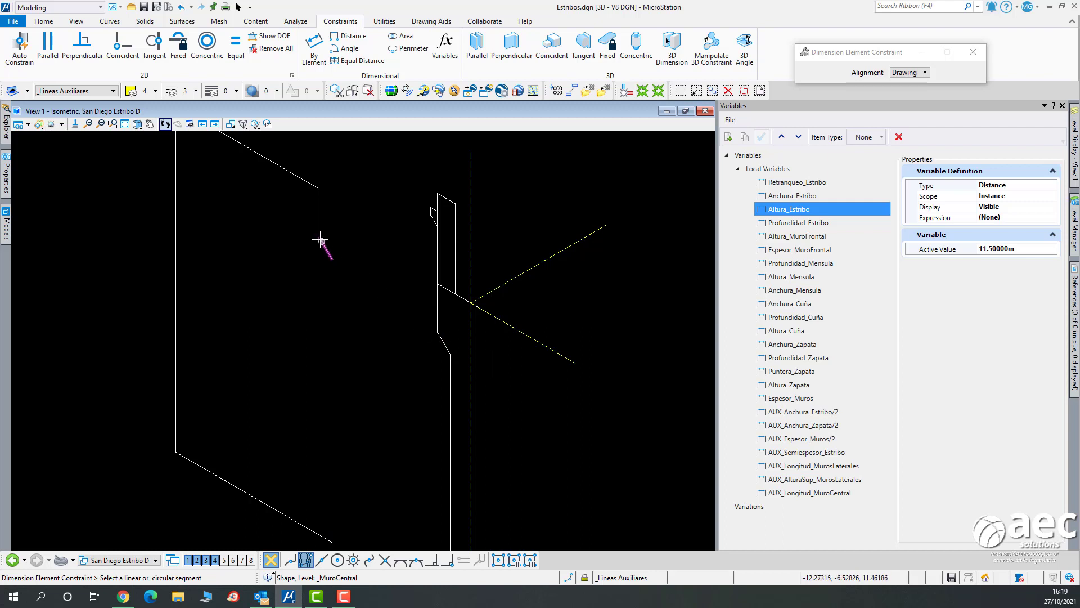
pyautogui.click(351, 36)
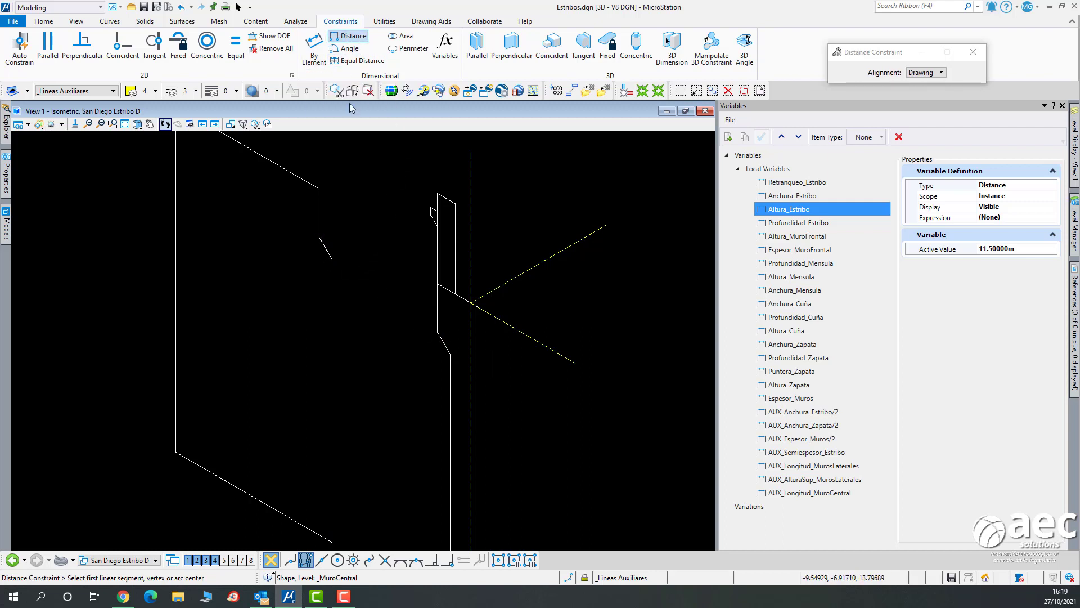
pyautogui.click(320, 238)
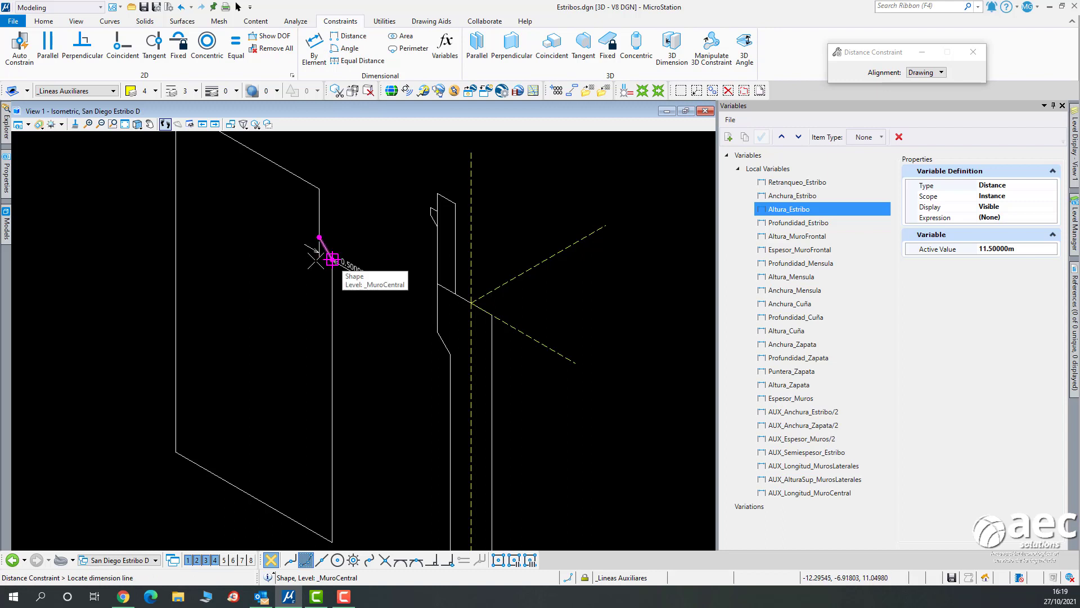
pyautogui.click(329, 254)
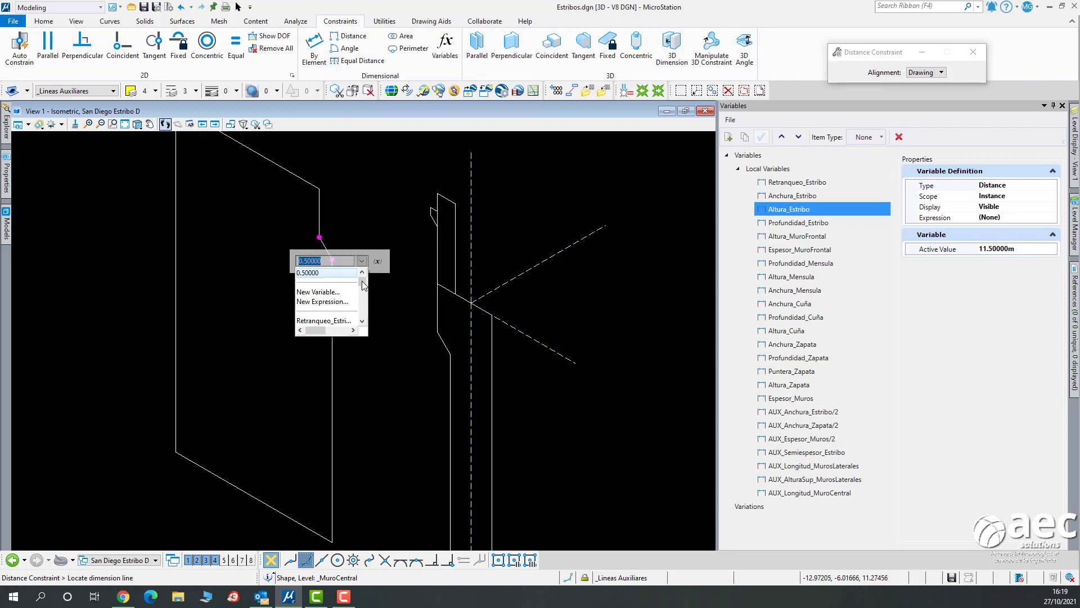
pyautogui.click(362, 321)
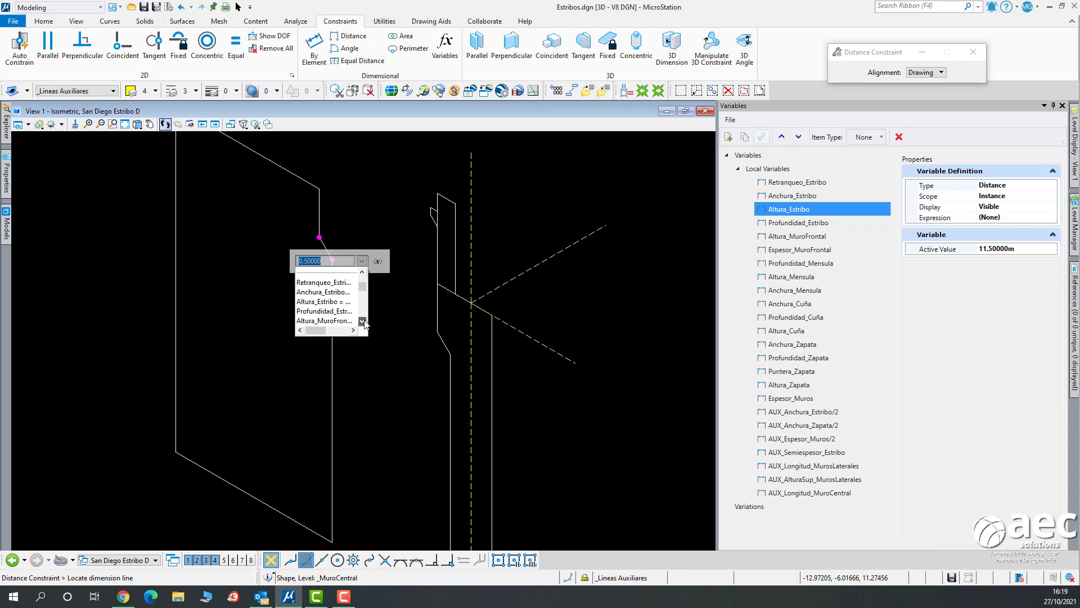
pyautogui.click(363, 321)
pyautogui.click(363, 322)
pyautogui.click(363, 322)
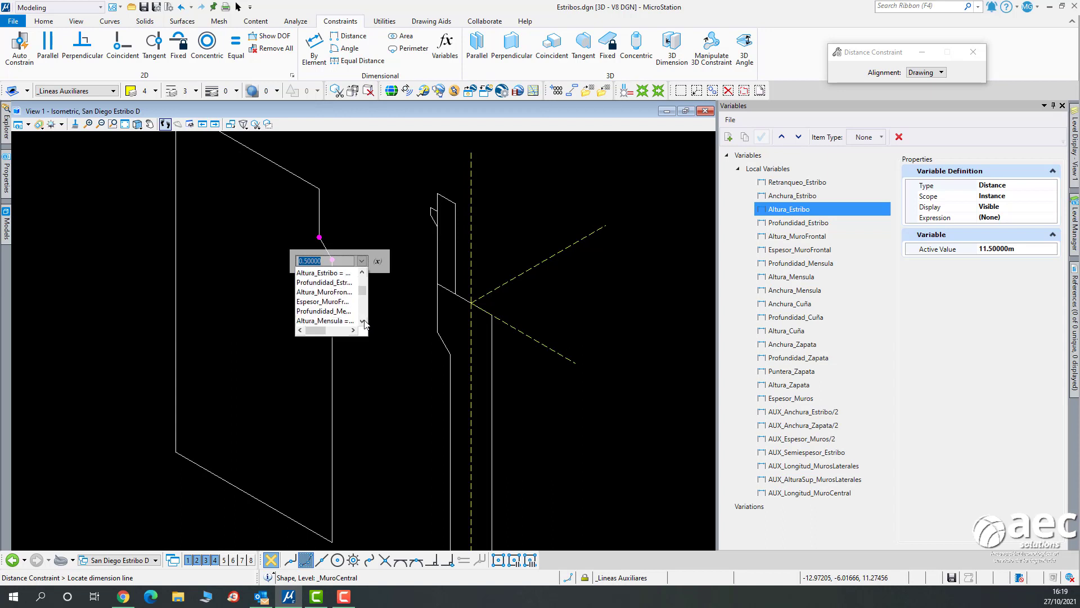
pyautogui.click(363, 321)
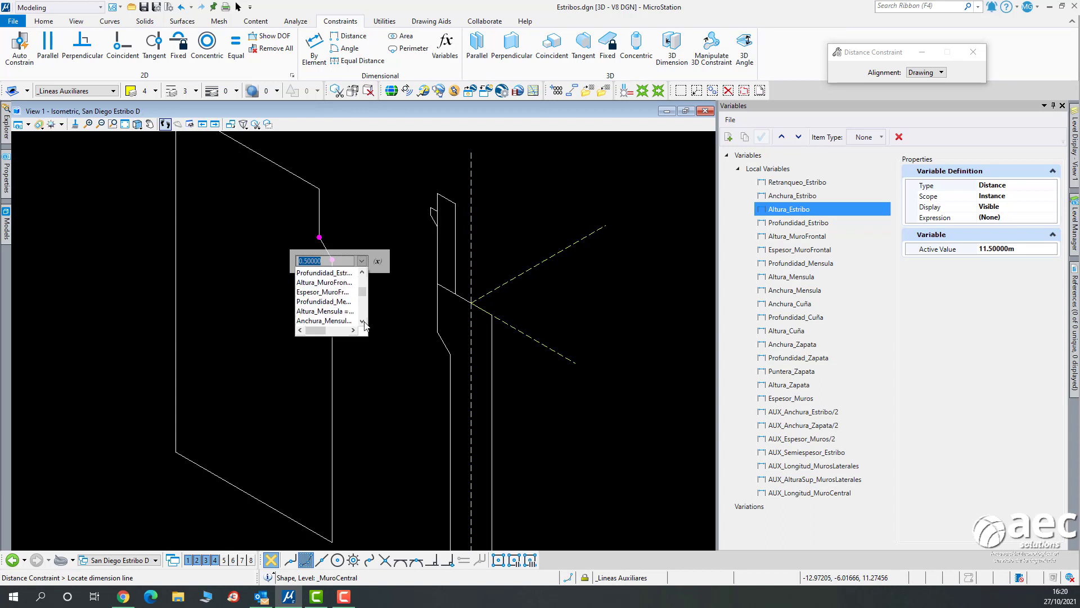
pyautogui.click(363, 322)
pyautogui.click(363, 321)
pyautogui.click(363, 321)
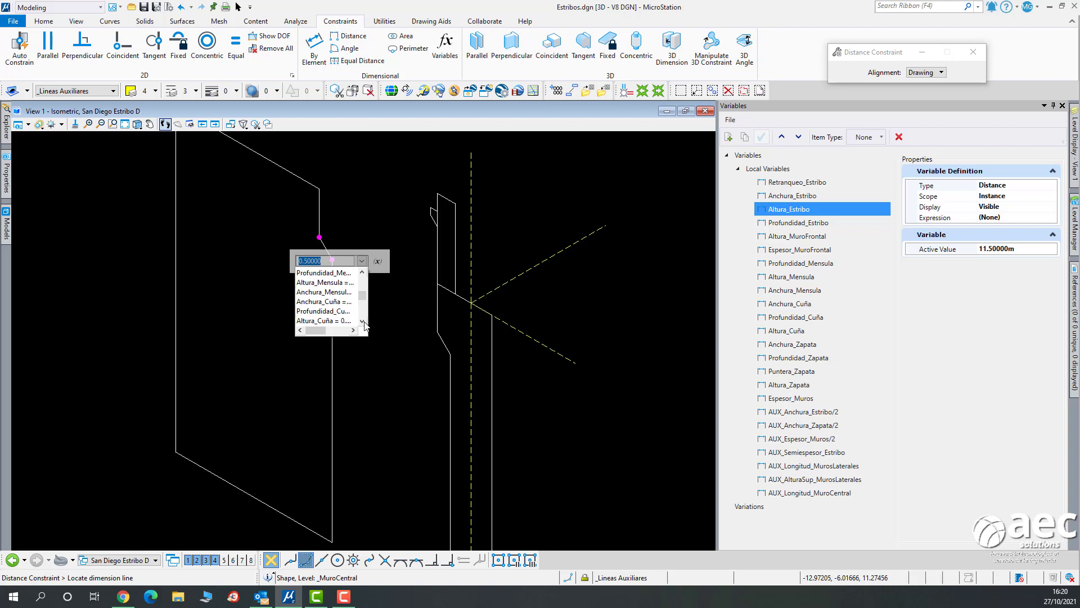
pyautogui.click(336, 321)
pyautogui.click(278, 322)
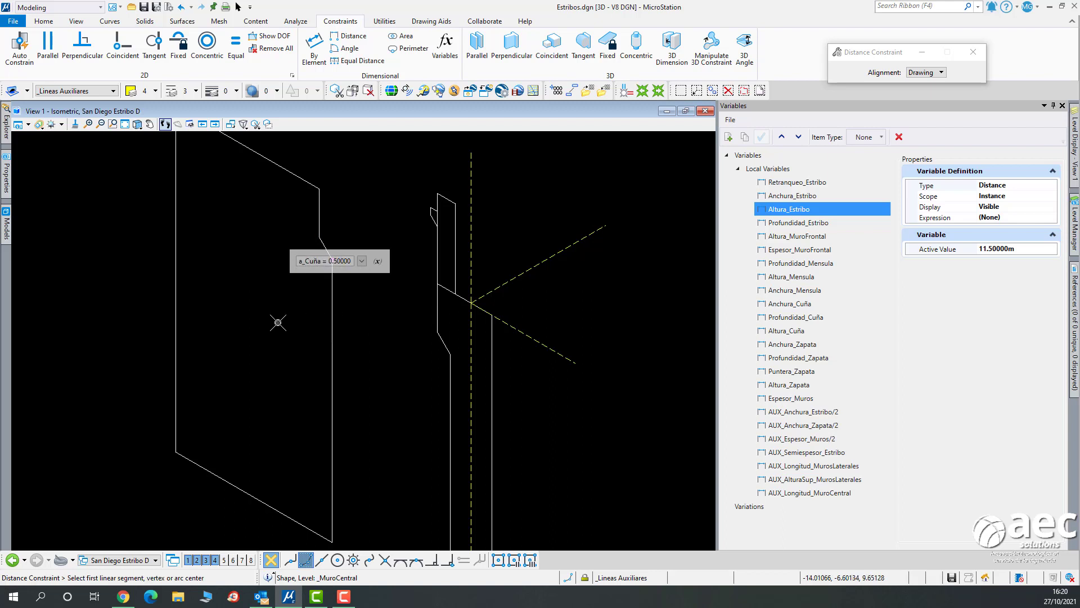
# Apply a second distance constraint between the sloped edge's end vertices, driven by the Anchura_Cuña variable, and check the _MuroCentral shape's degrees of freedom.
pyautogui.click(319, 237)
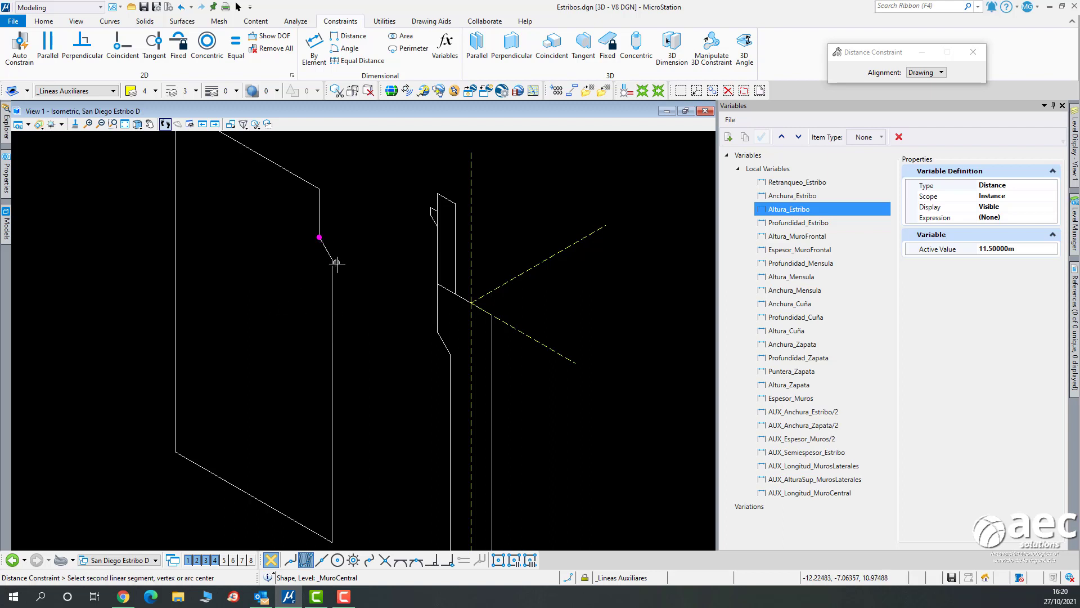
pyautogui.click(332, 260)
pyautogui.click(340, 290)
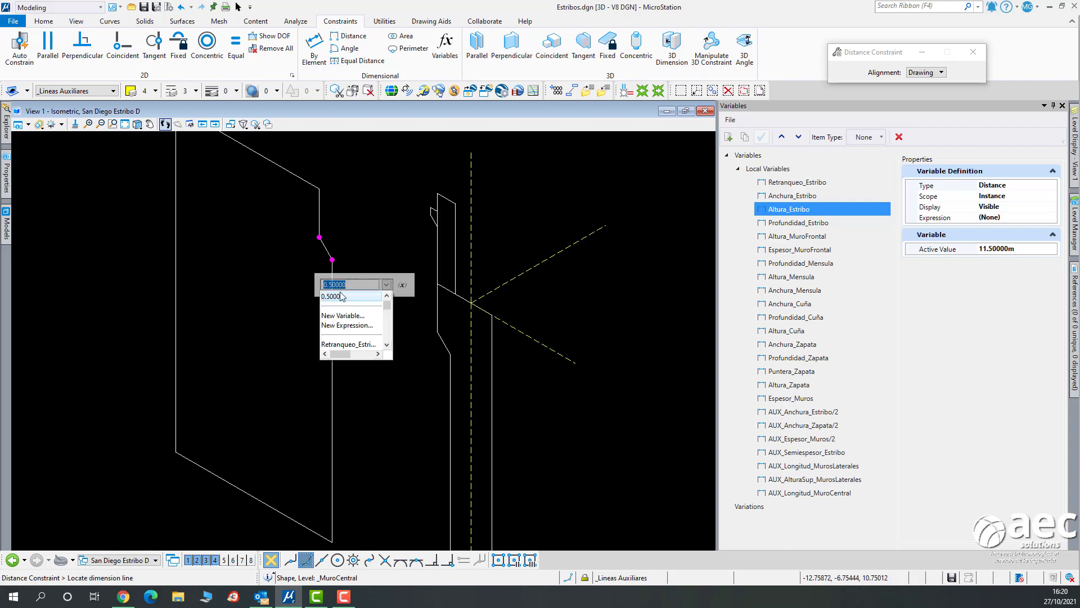
pyautogui.click(387, 344)
pyautogui.click(388, 343)
pyautogui.click(387, 344)
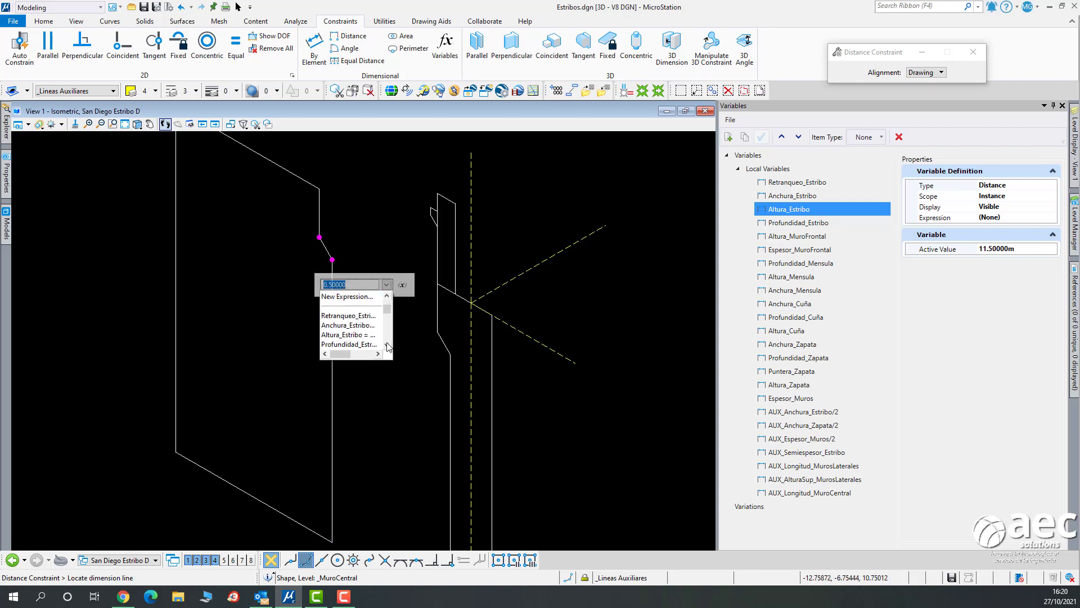
pyautogui.click(387, 343)
pyautogui.click(387, 343)
pyautogui.click(387, 343)
pyautogui.click(387, 343)
pyautogui.click(387, 343)
pyautogui.click(387, 344)
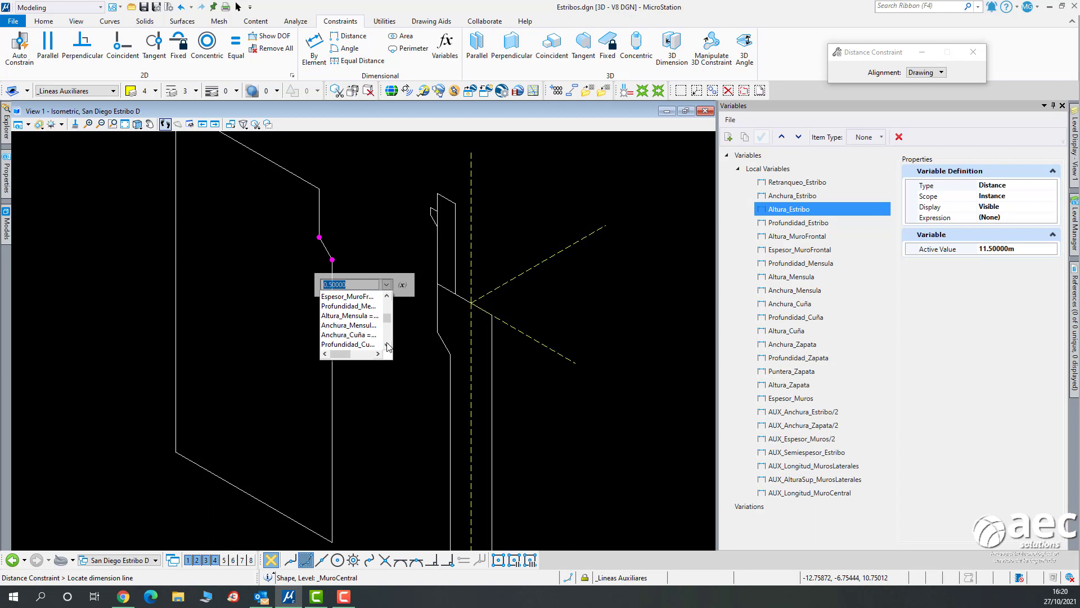
pyautogui.click(346, 335)
pyautogui.click(277, 328)
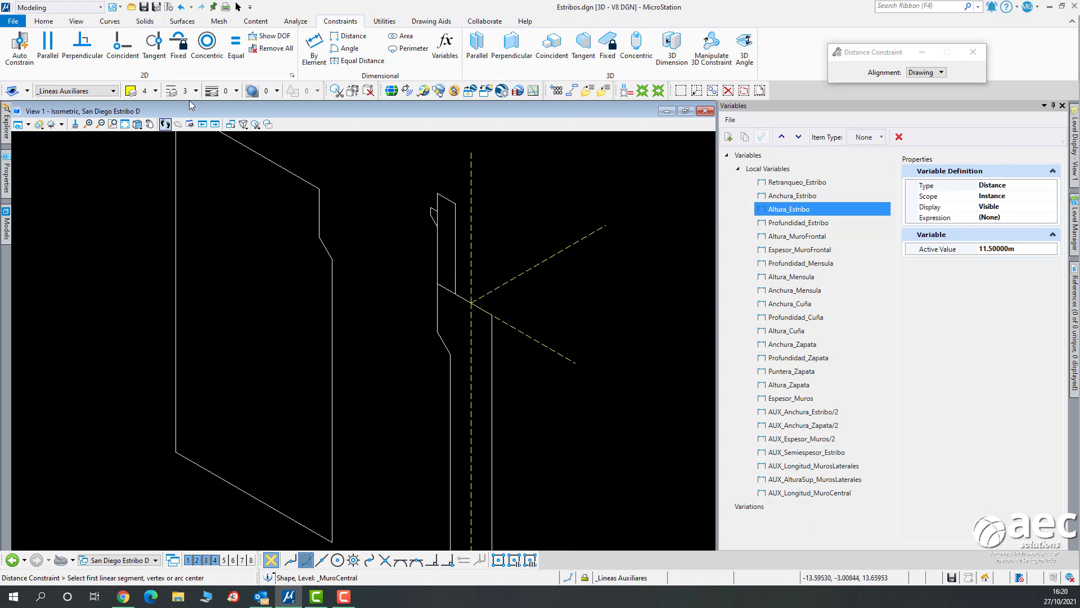
pyautogui.click(269, 36)
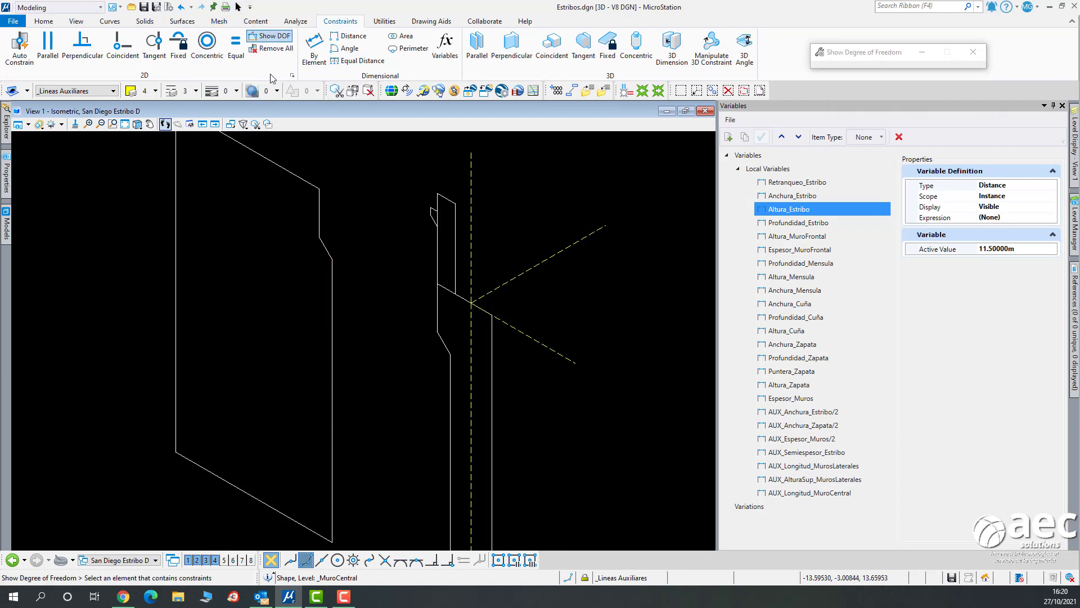
pyautogui.click(317, 210)
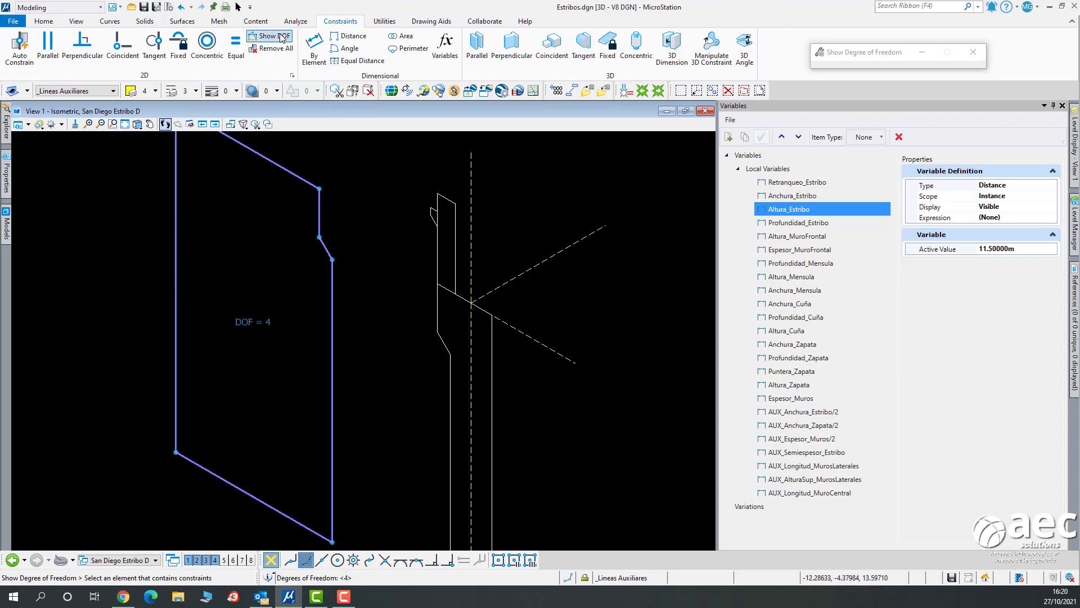
pyautogui.click(237, 8)
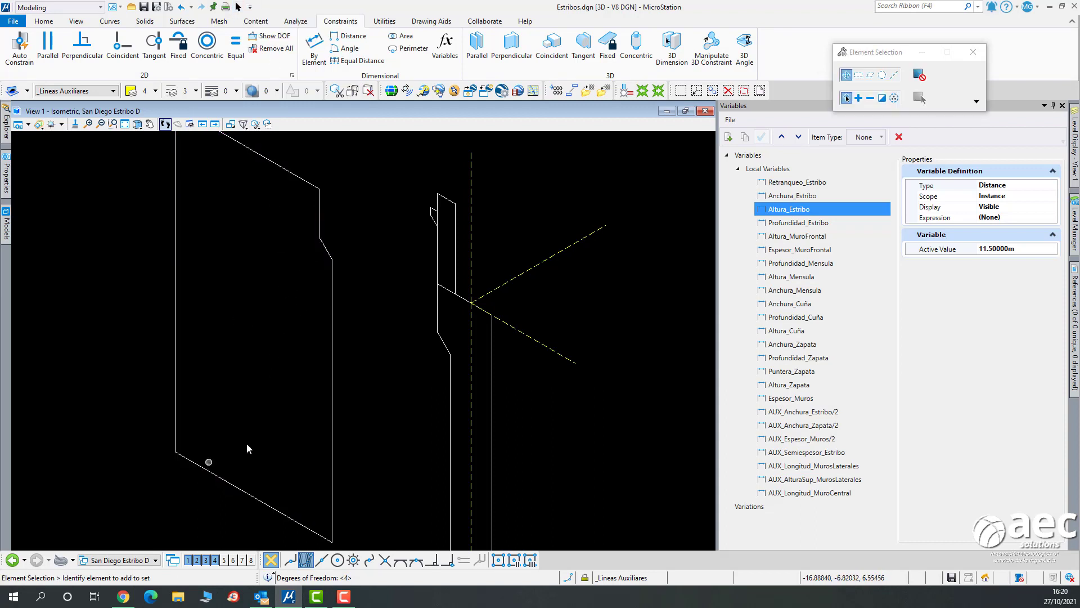
# Apply an element dimension constraint to the _MuroCentral shape's bottom edge, driven by the AUX_Longitud_MuroCentral variable, and check the shape's degrees of freedom.
pyautogui.scroll(-2, 265, 415)
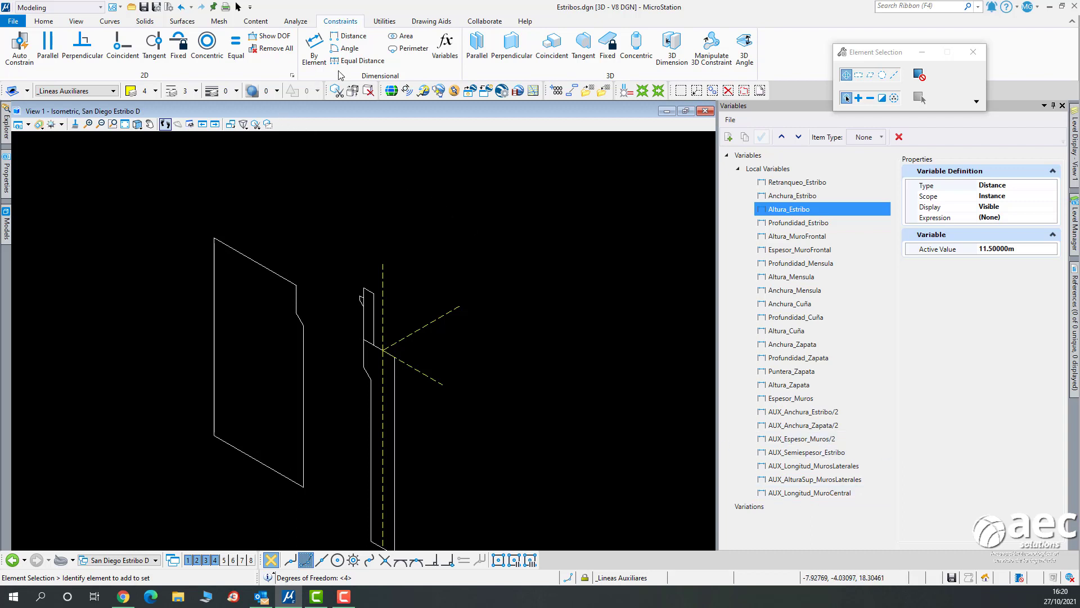
pyautogui.click(323, 45)
pyautogui.click(248, 455)
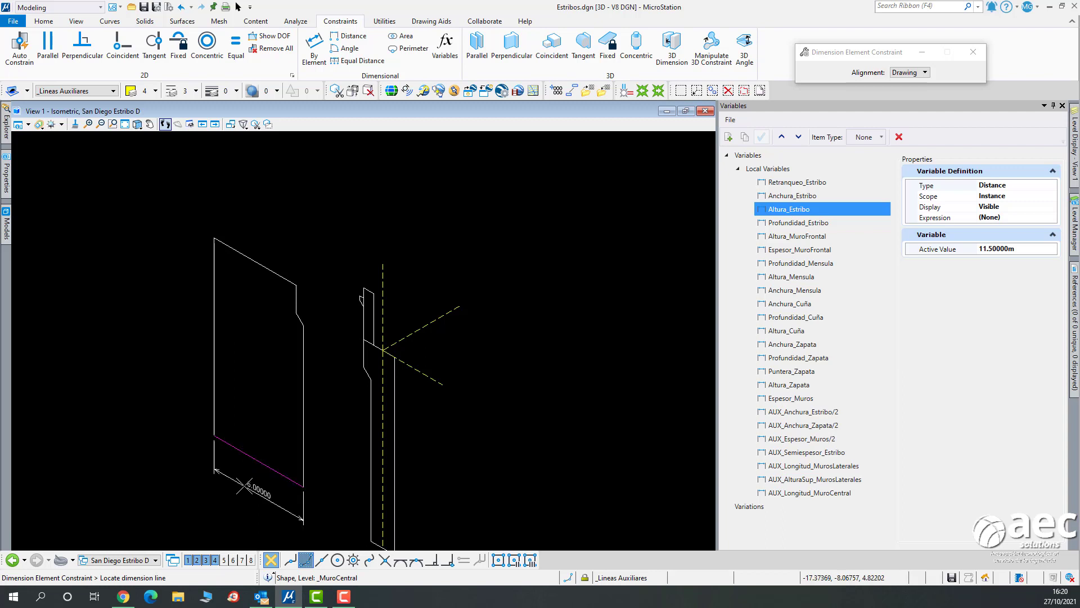
pyautogui.click(242, 487)
pyautogui.moveTo(317, 525); pyautogui.dragTo(316, 557)
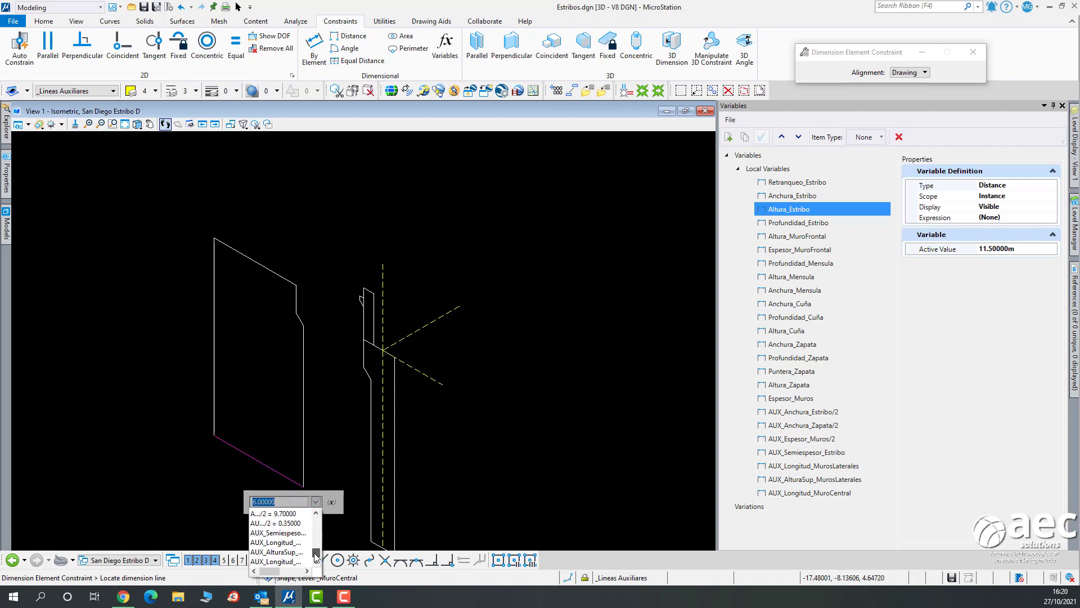
pyautogui.click(284, 562)
pyautogui.click(209, 485)
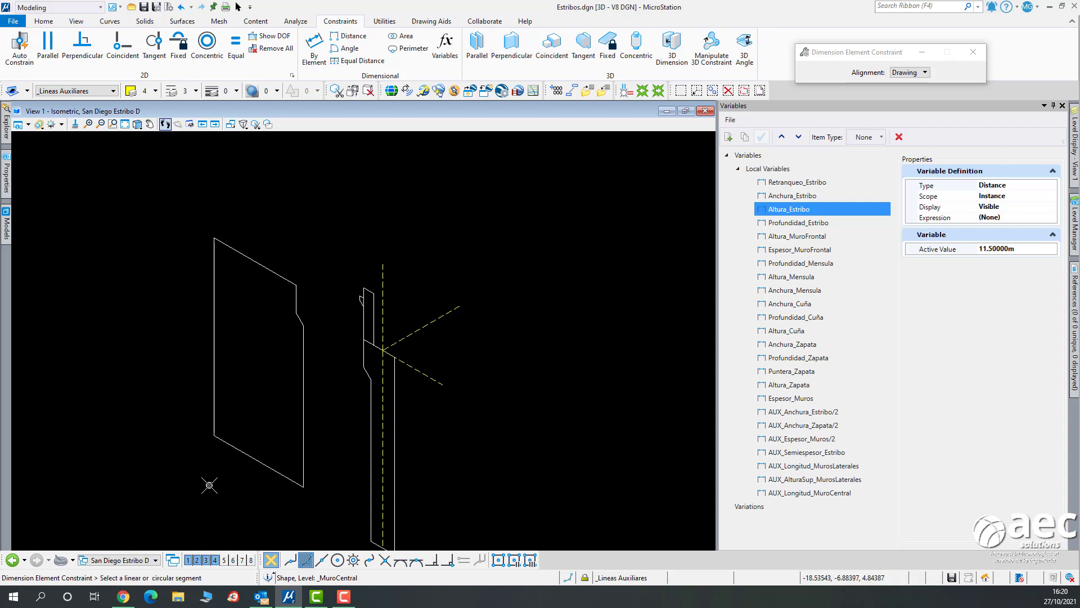
pyautogui.click(238, 7)
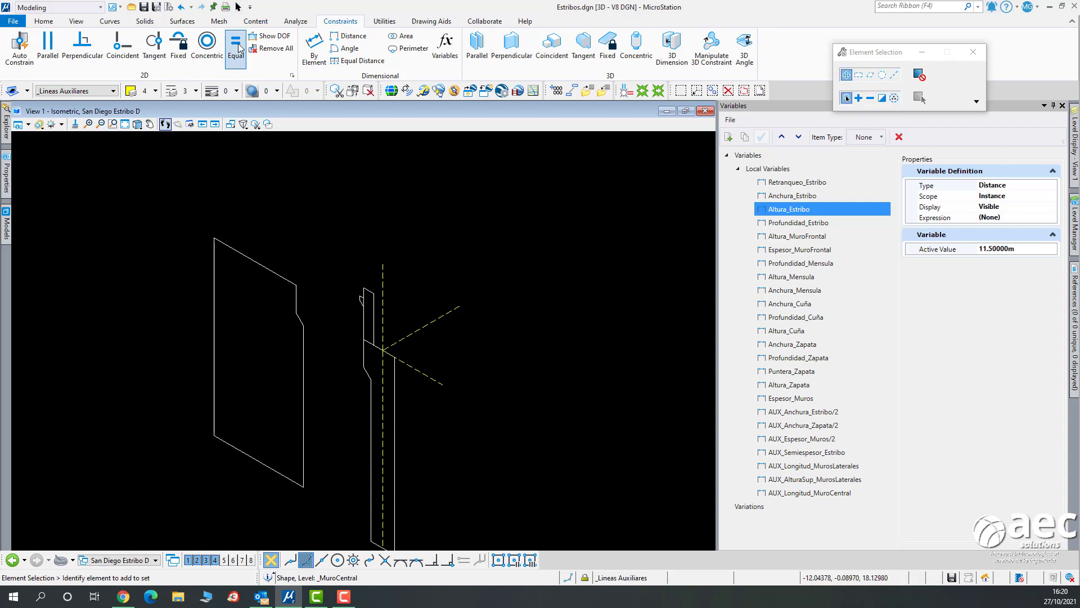
pyautogui.click(276, 37)
pyautogui.click(284, 276)
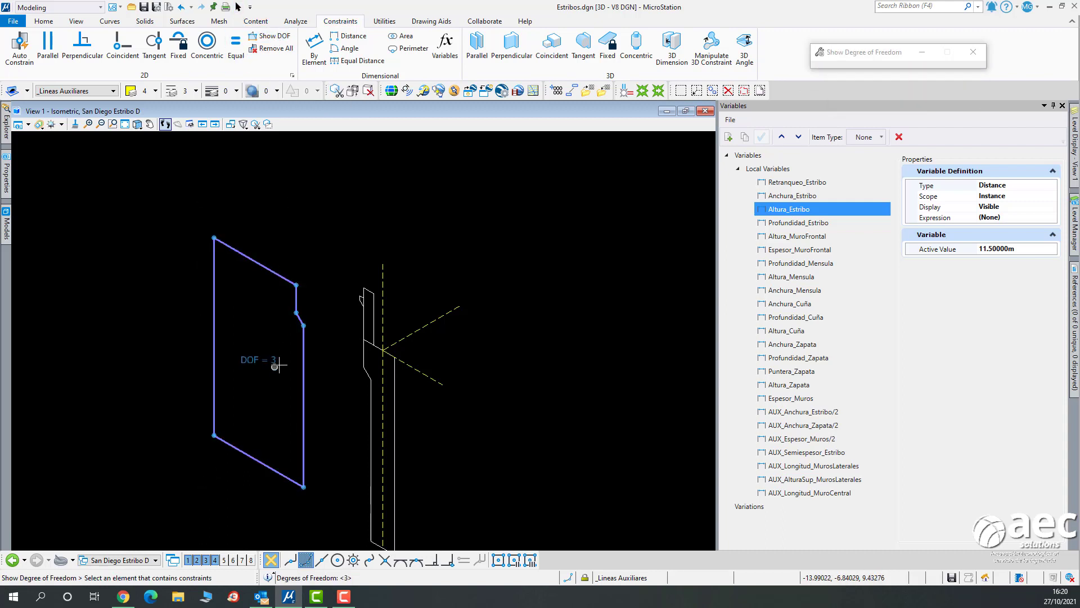
pyautogui.click(259, 37)
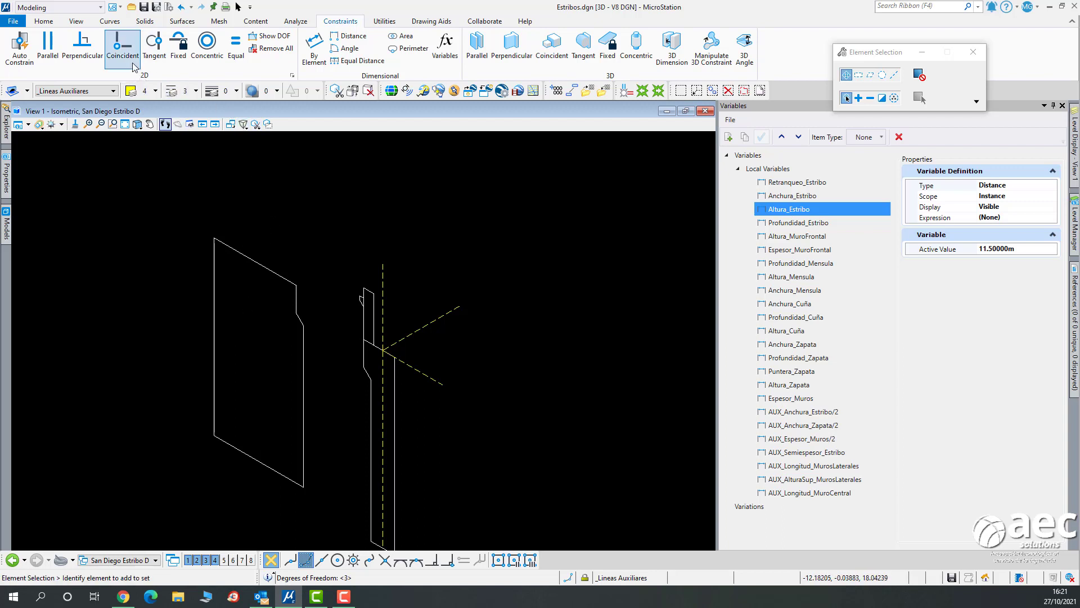
# Apply a coincident 2D constraint between the _MuroCentral shape's top edge and the parallel auxiliary axis line, and check the shape's degrees of freedom.
pyautogui.click(119, 43)
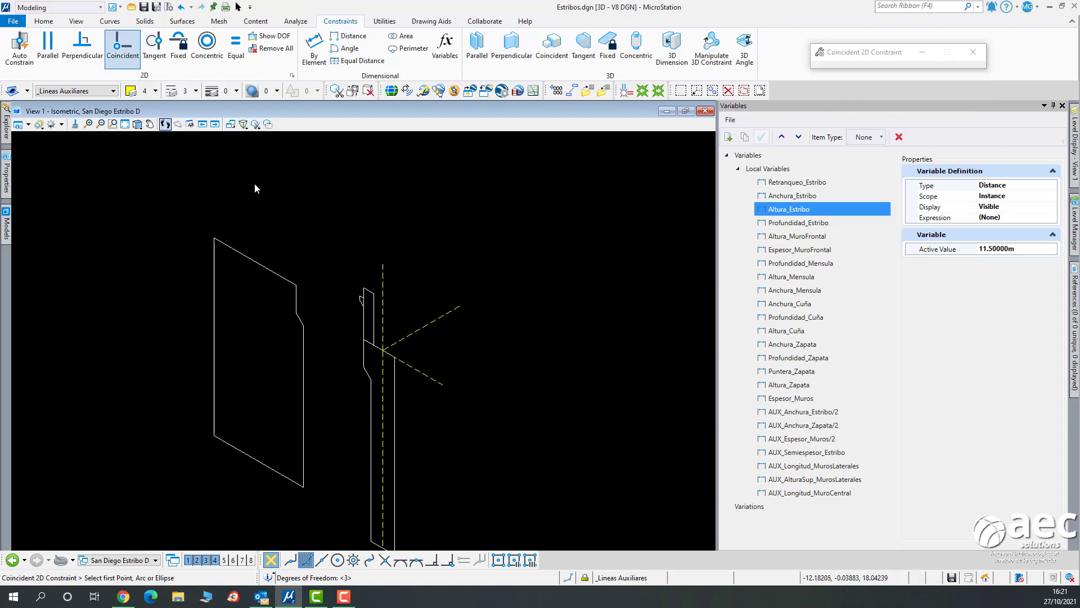
pyautogui.click(283, 264)
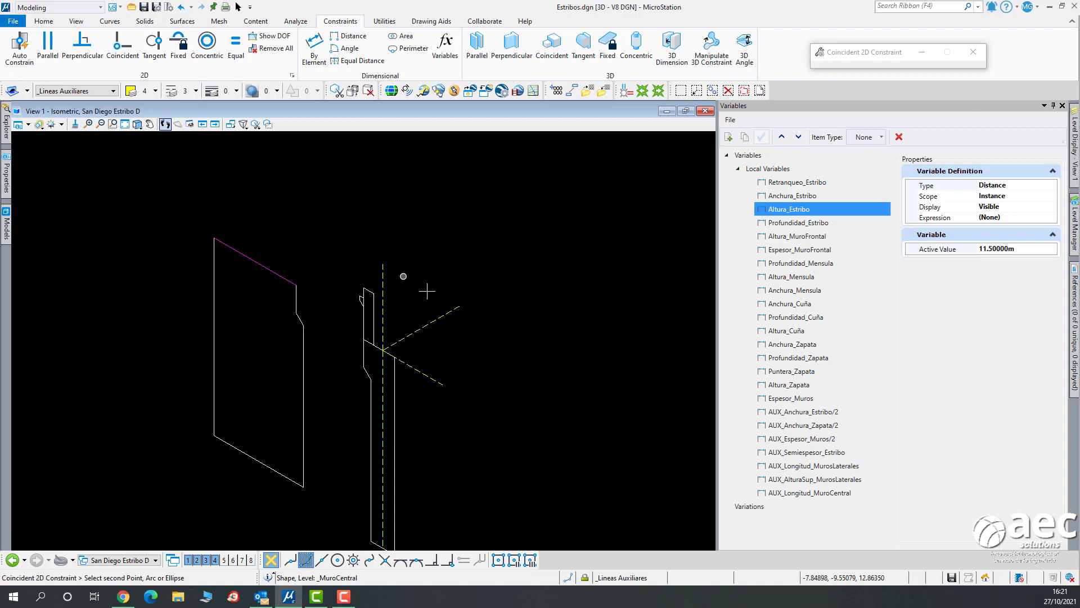
pyautogui.click(425, 374)
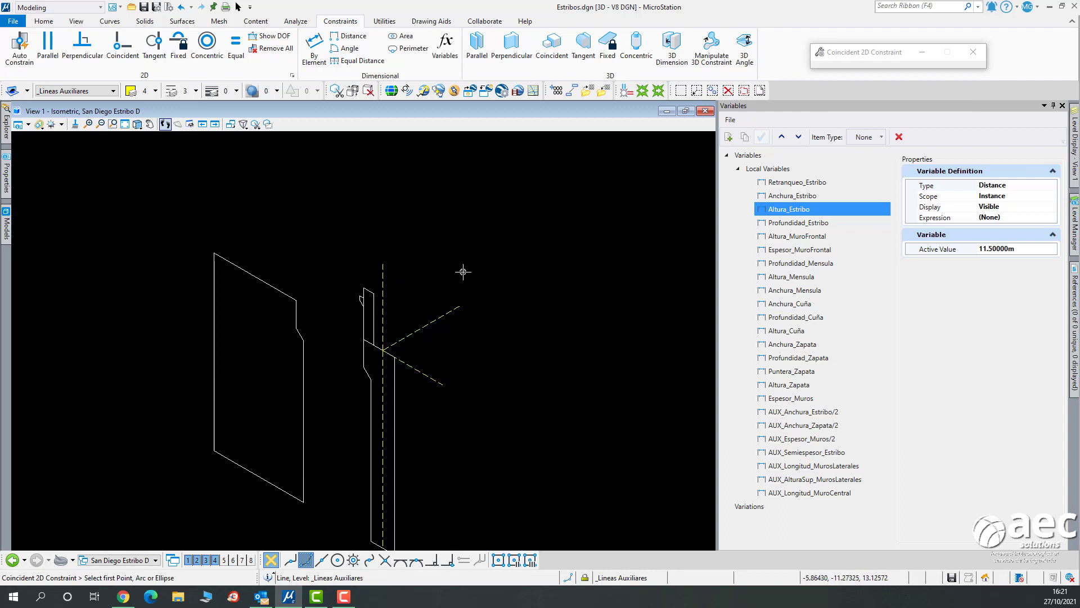
pyautogui.click(269, 35)
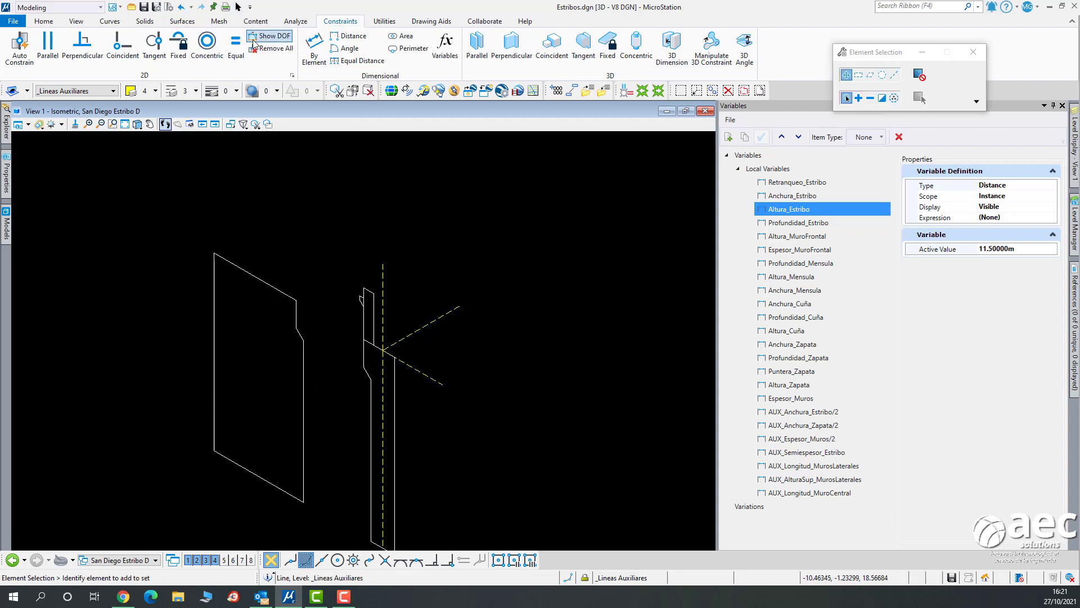
pyautogui.click(265, 282)
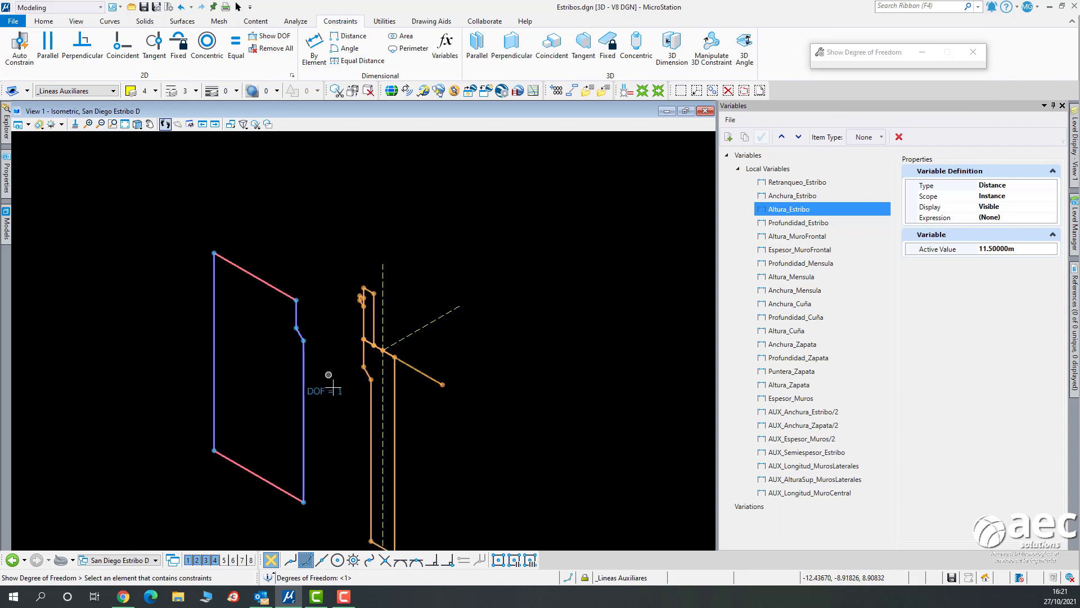
pyautogui.click(238, 6)
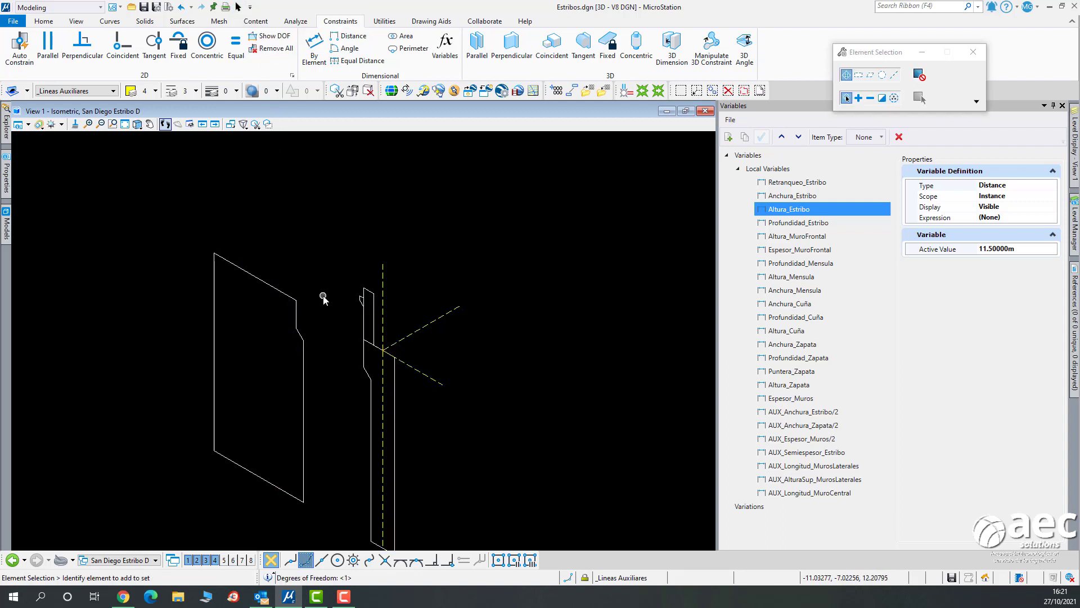
# Apply a coincident 2D constraint between the _MuroCentral shape's bottom corner nearest the front wall and the front wall profile's adjacent bottom corner.
pyautogui.scroll(2, 323, 295)
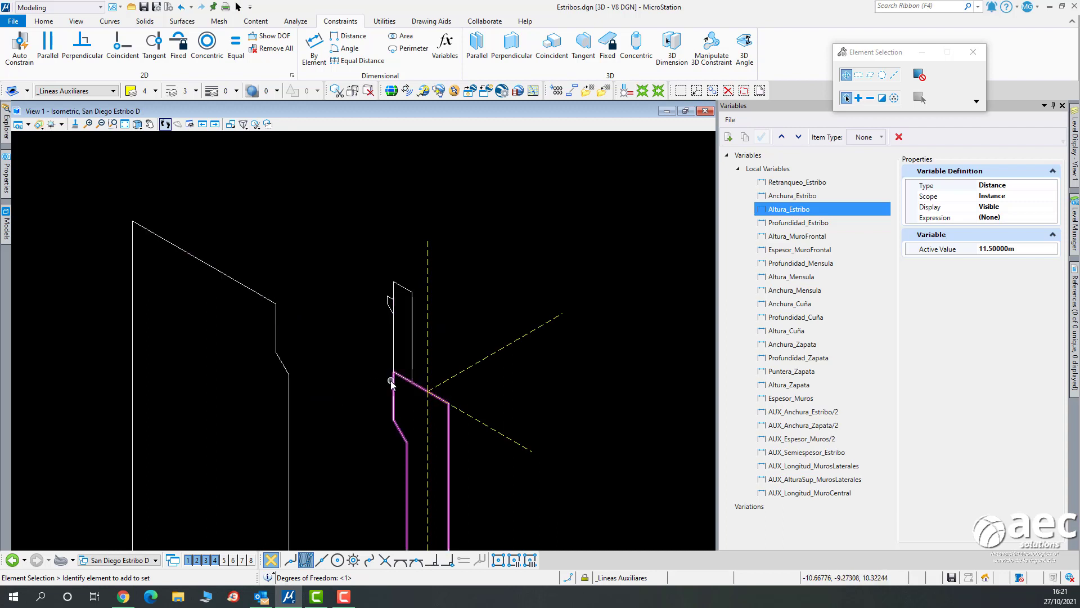
pyautogui.click(122, 50)
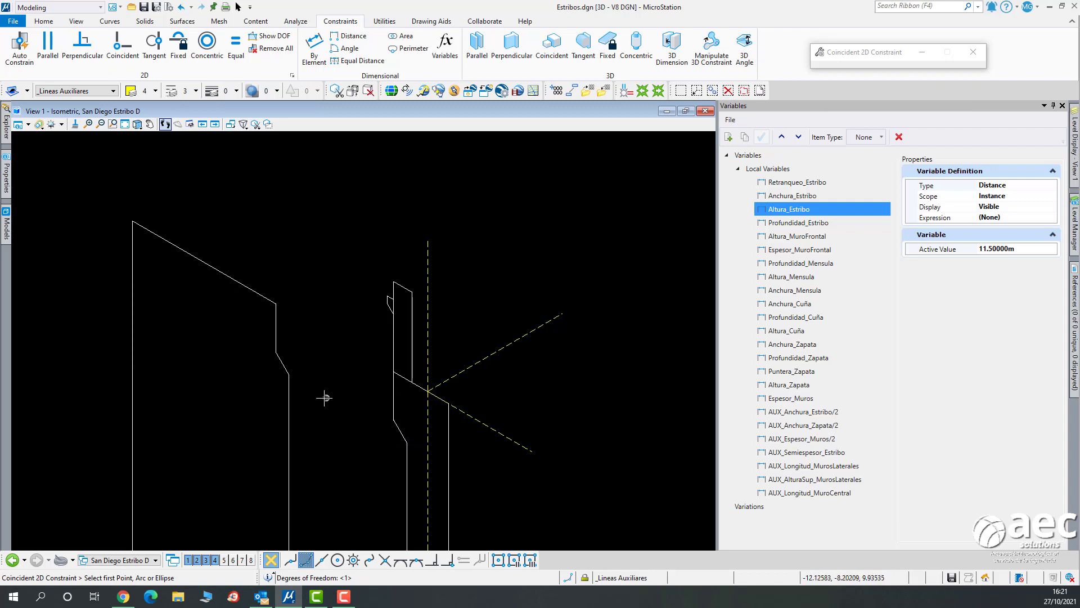
pyautogui.scroll(-3, 316, 390)
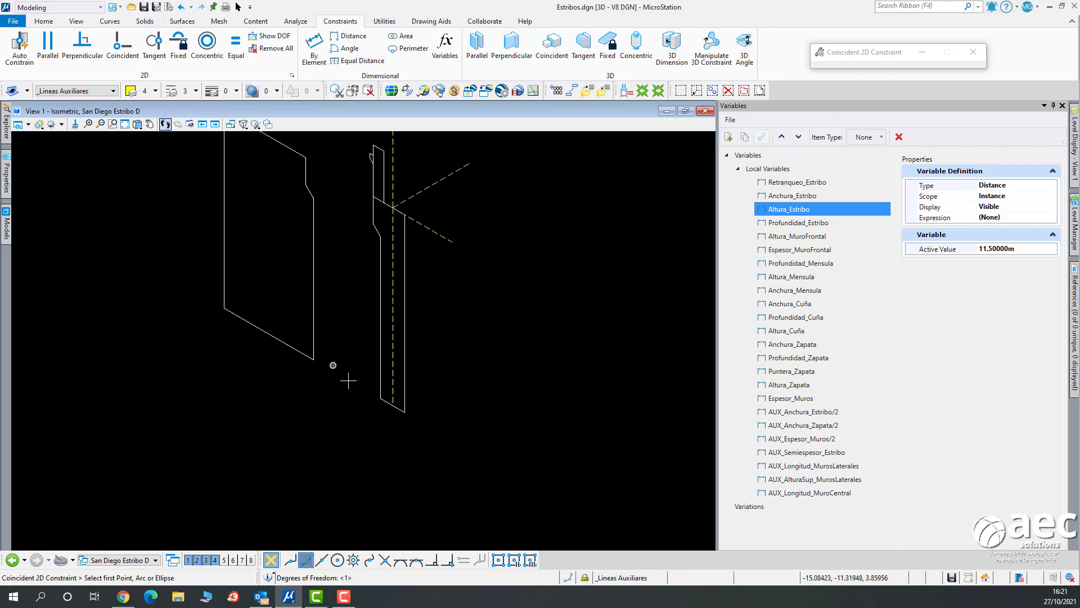
pyautogui.click(313, 358)
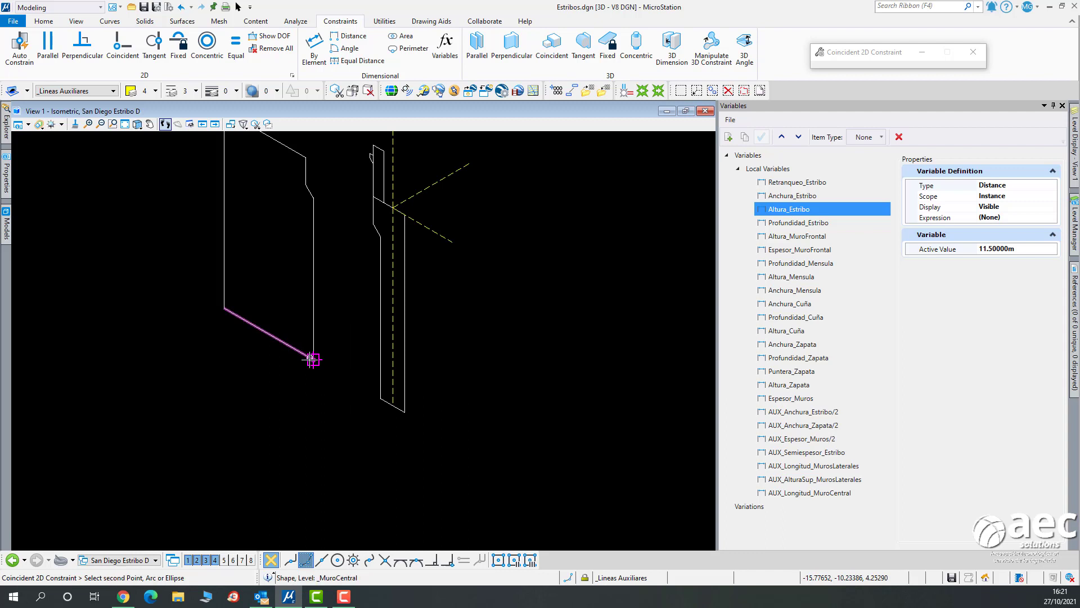
pyautogui.click(380, 397)
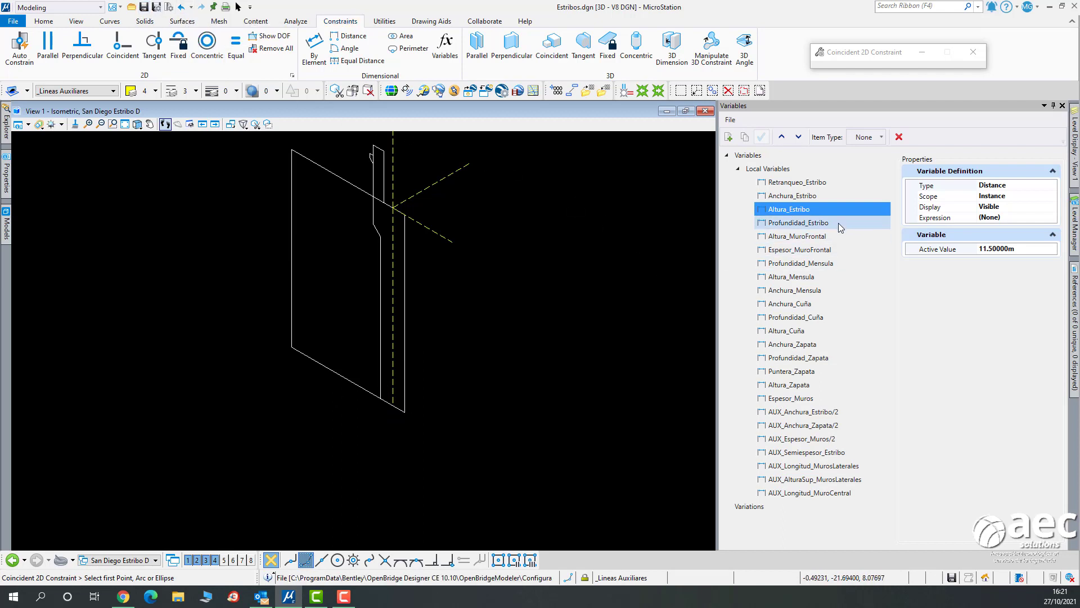
# Test the abutment's parametric height by setting the Altura_Estribo variable to 15 m and restoring it to 11.5 m.
pyautogui.click(1024, 250)
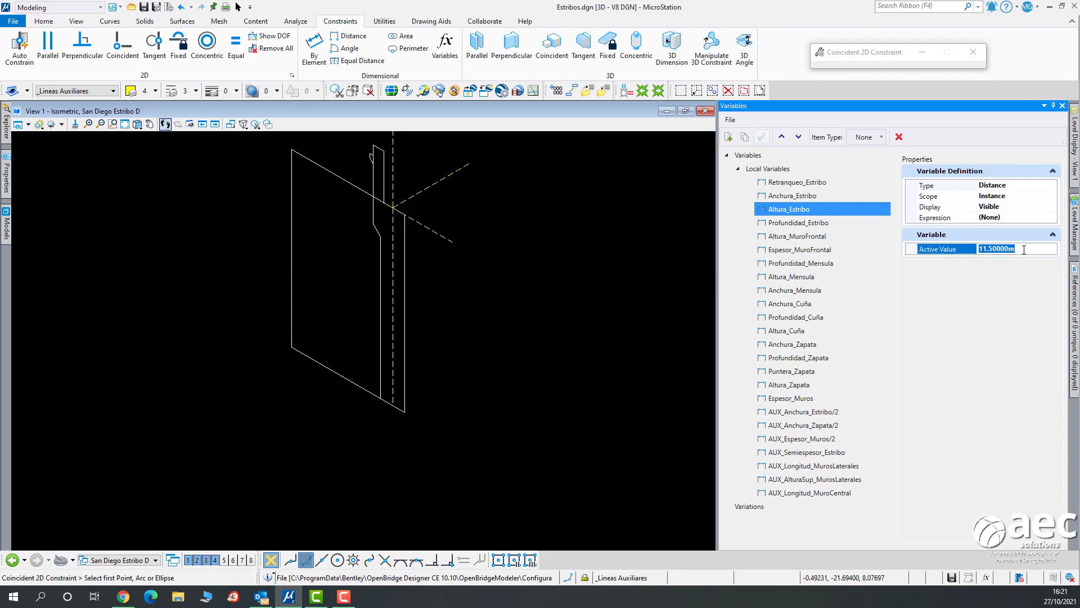
pyautogui.write('15')
pyautogui.press('Return')
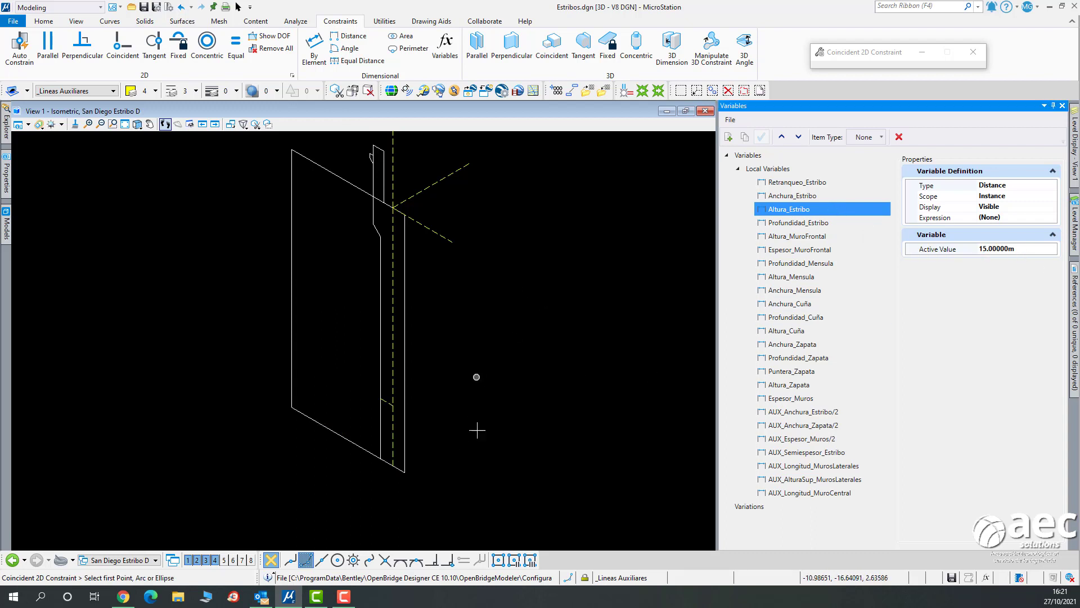
pyautogui.click(1028, 250)
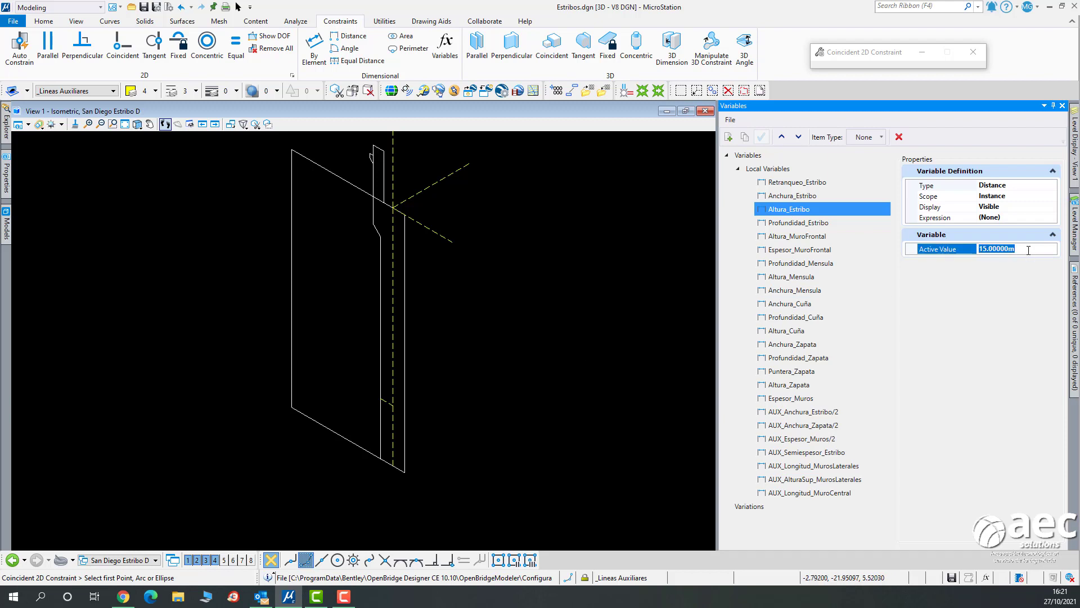
pyautogui.write('11.5')
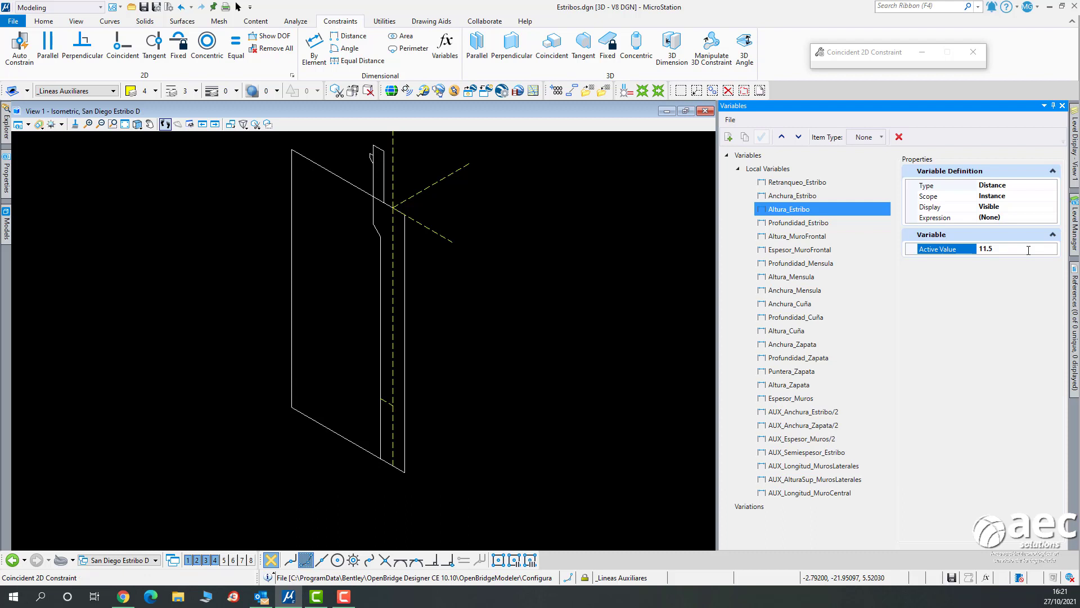
pyautogui.press('Return')
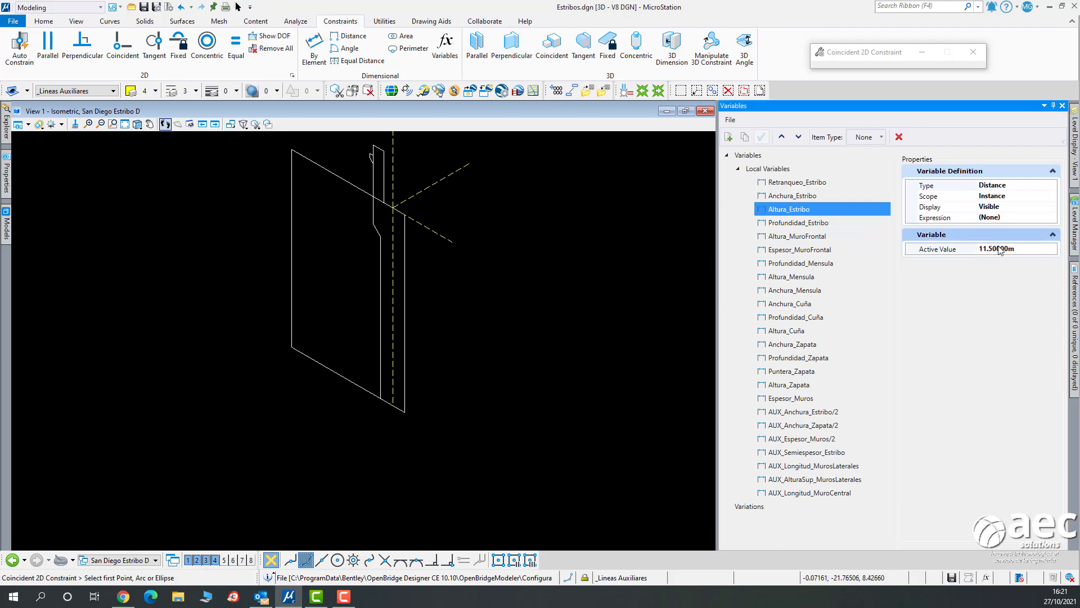
# Set the Altura_Estribo variable's active value to 15 m.
pyautogui.click(1028, 249)
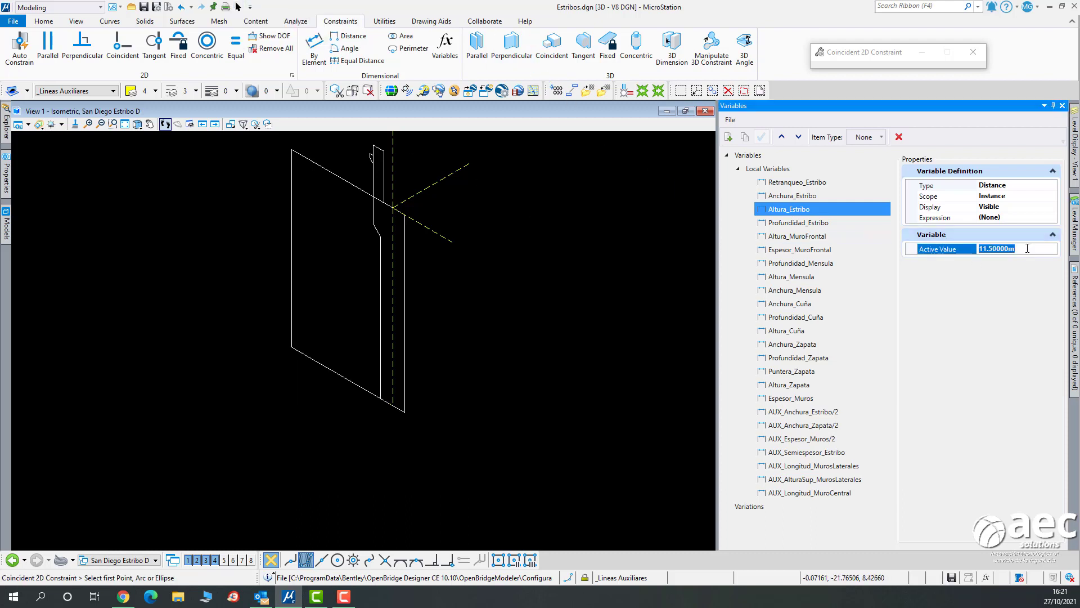
pyautogui.write('15')
pyautogui.press('Return')
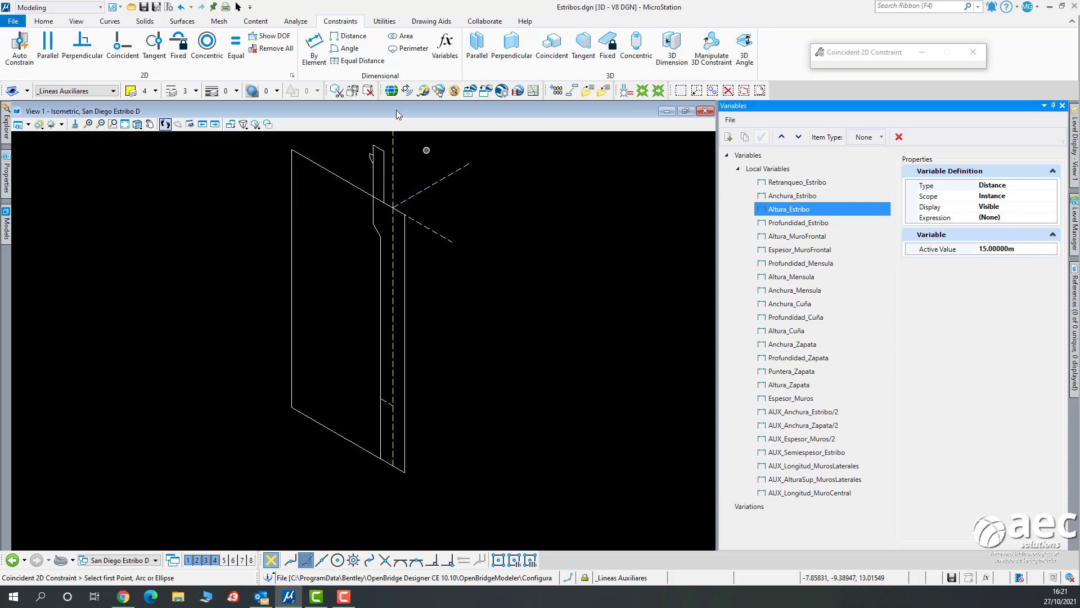
# Examine the short auxiliary line near the base of the front wall and the constraints linking it to the vertical axis.
pyautogui.scroll(5, 360, 382)
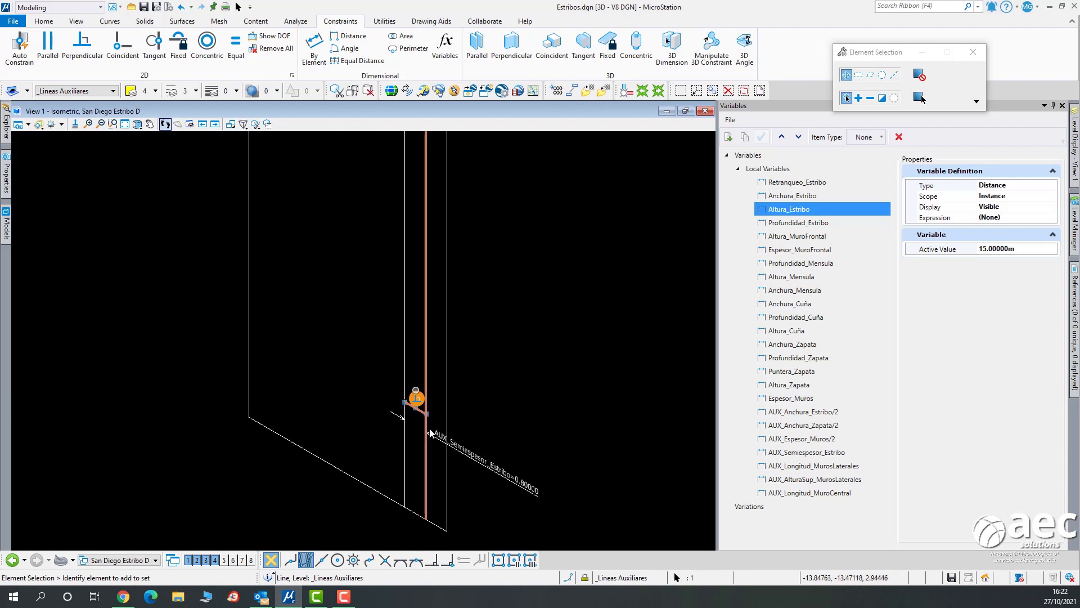
pyautogui.scroll(-3, 434, 338)
pyautogui.scroll(2, 435, 332)
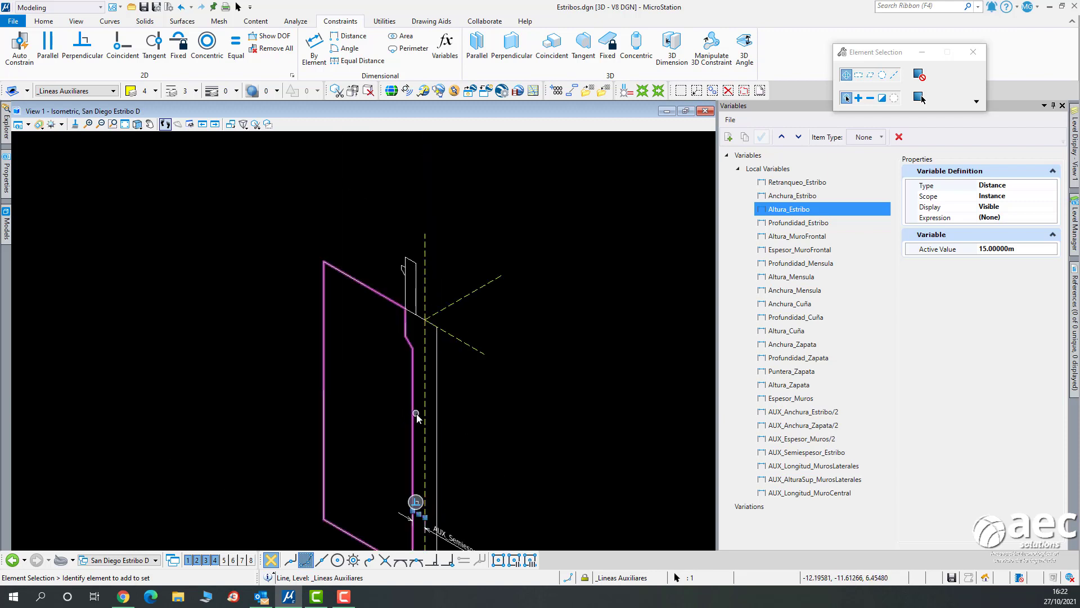
pyautogui.scroll(2, 455, 345)
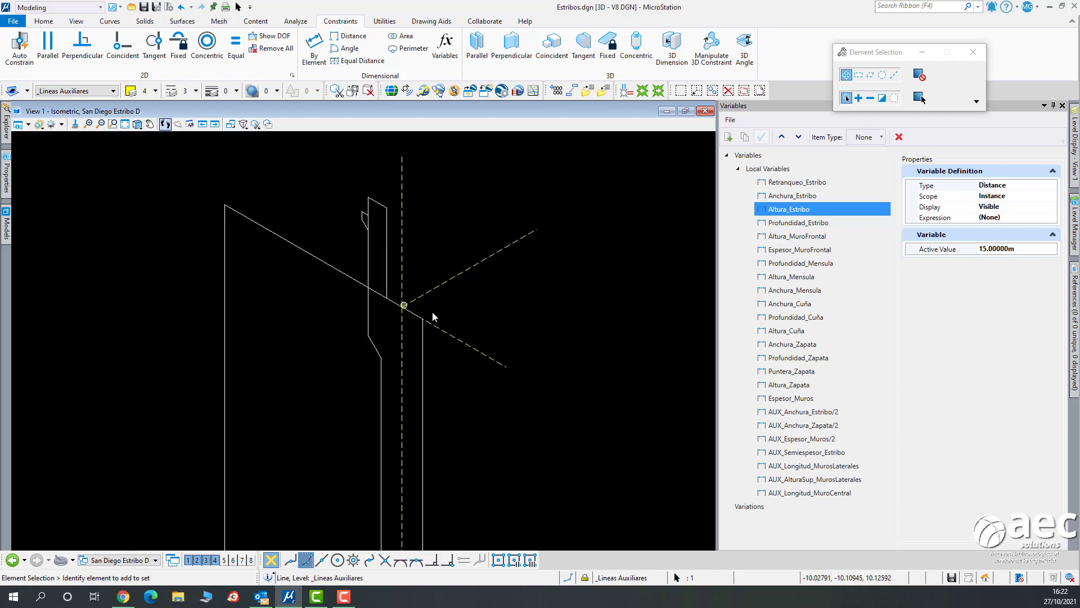
pyautogui.scroll(-2, 500, 357)
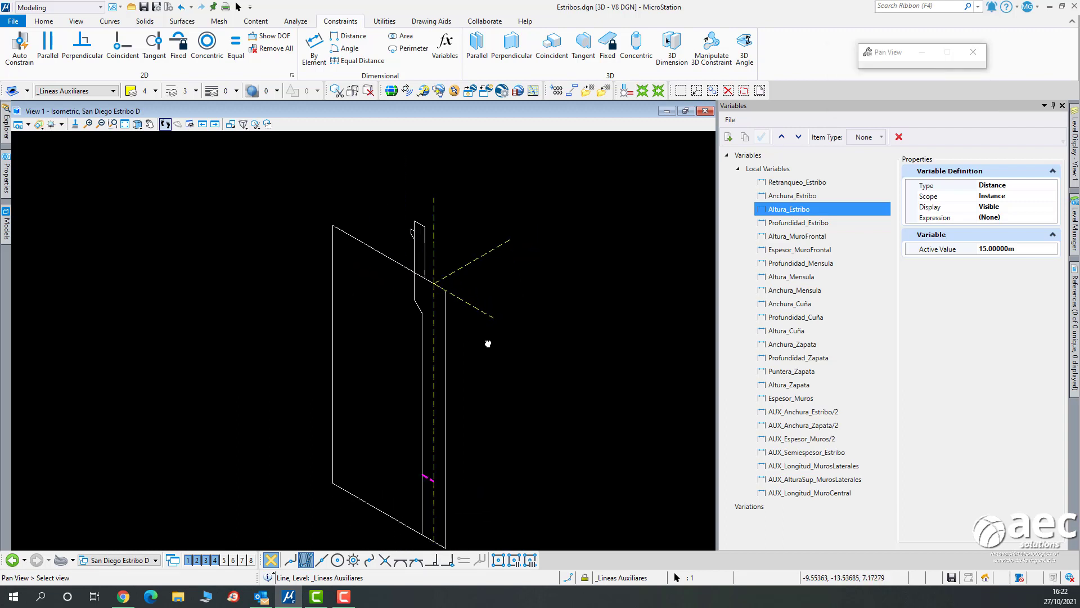
pyautogui.scroll(4, 490, 410)
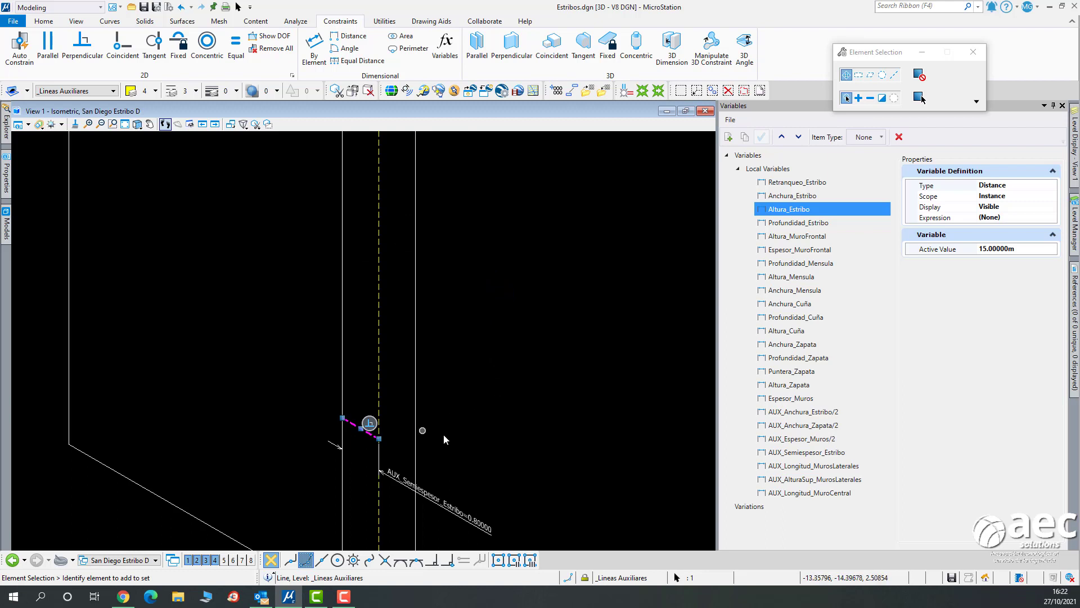
pyautogui.scroll(-4, 497, 435)
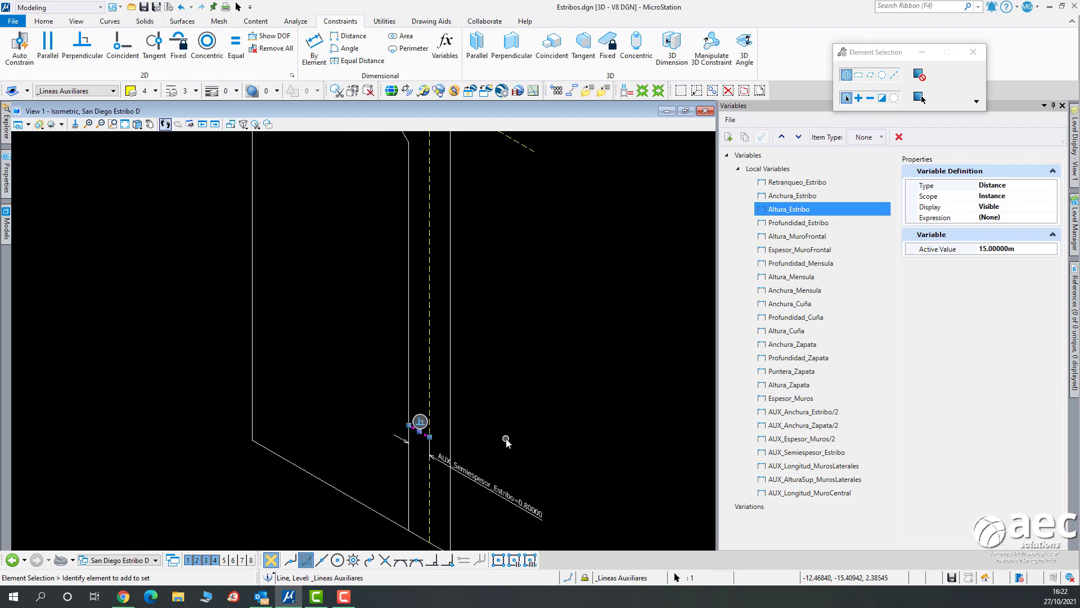
pyautogui.moveTo(506, 441); pyautogui.dragTo(484, 404, button='middle')
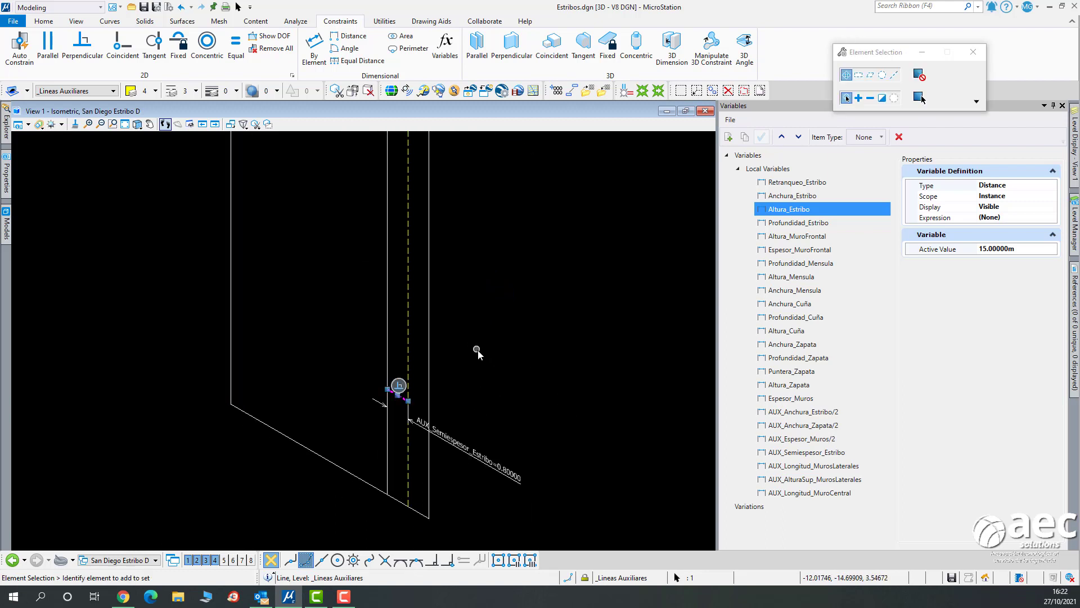
pyautogui.scroll(2, 460, 411)
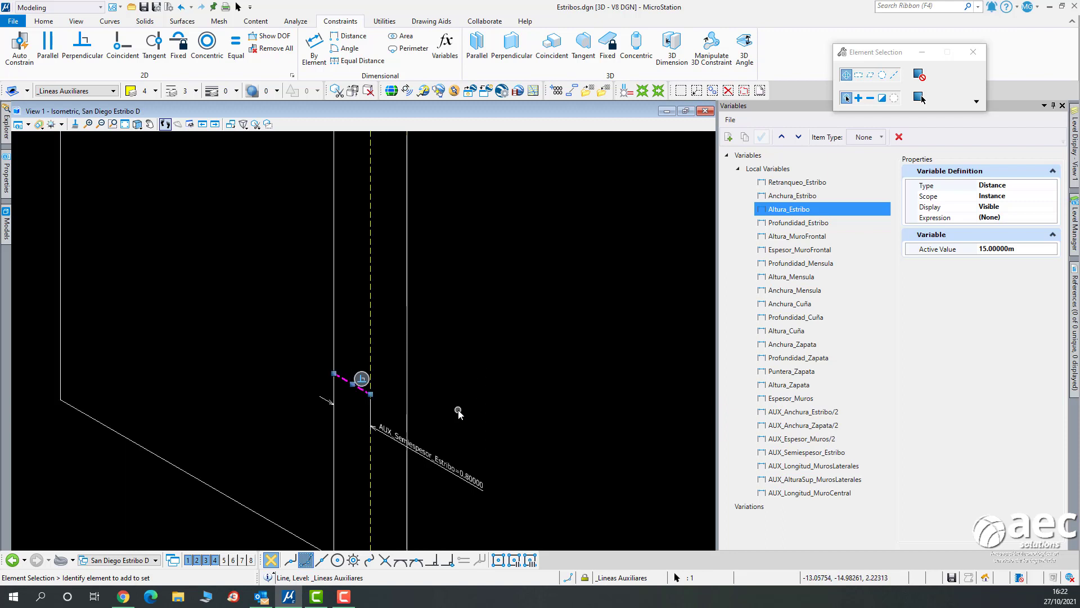
pyautogui.scroll(2, 482, 387)
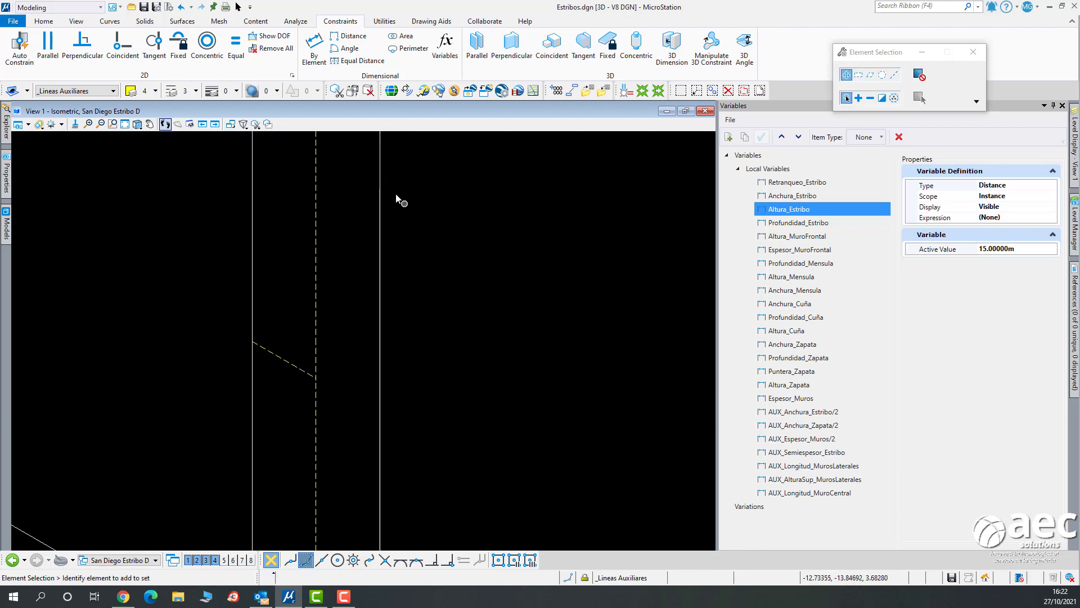
# Check the degrees of freedom of the short auxiliary line beside the vertical axis.
pyautogui.click(269, 36)
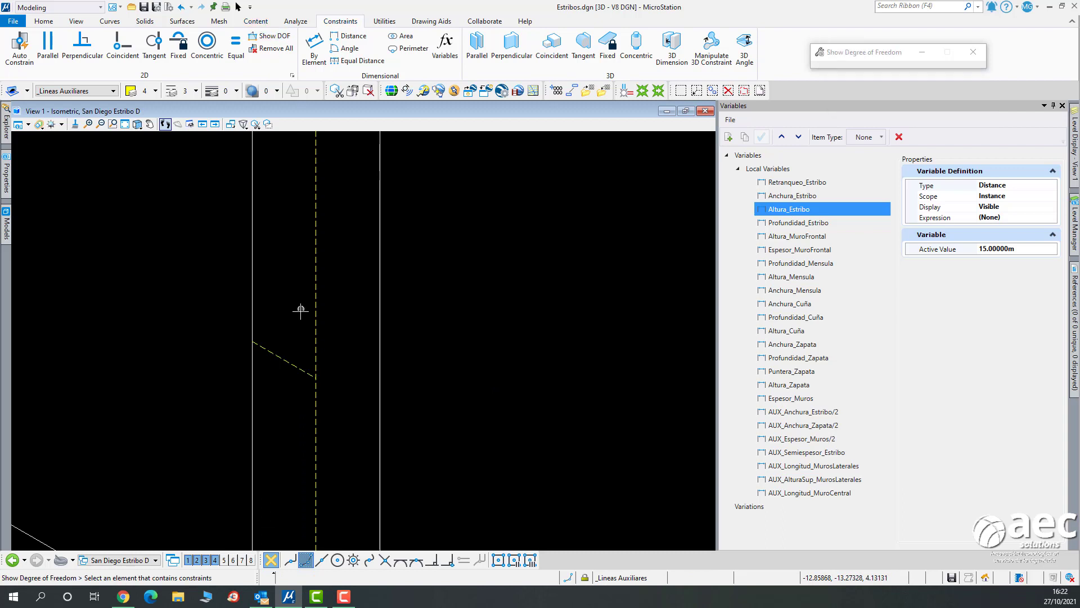
pyautogui.click(288, 356)
pyautogui.scroll(-3, 294, 335)
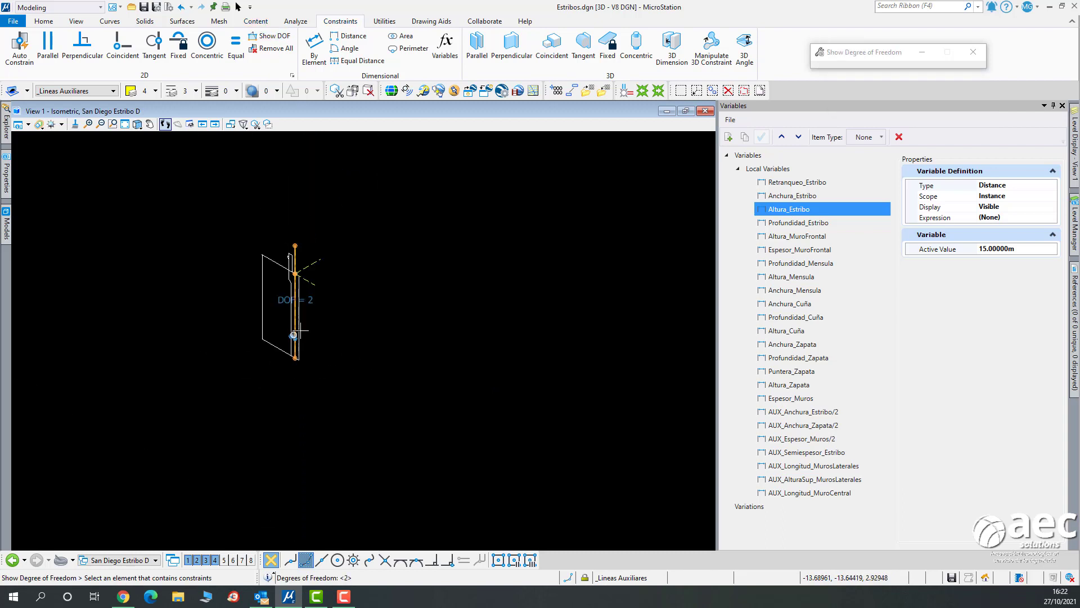
pyautogui.click(238, 7)
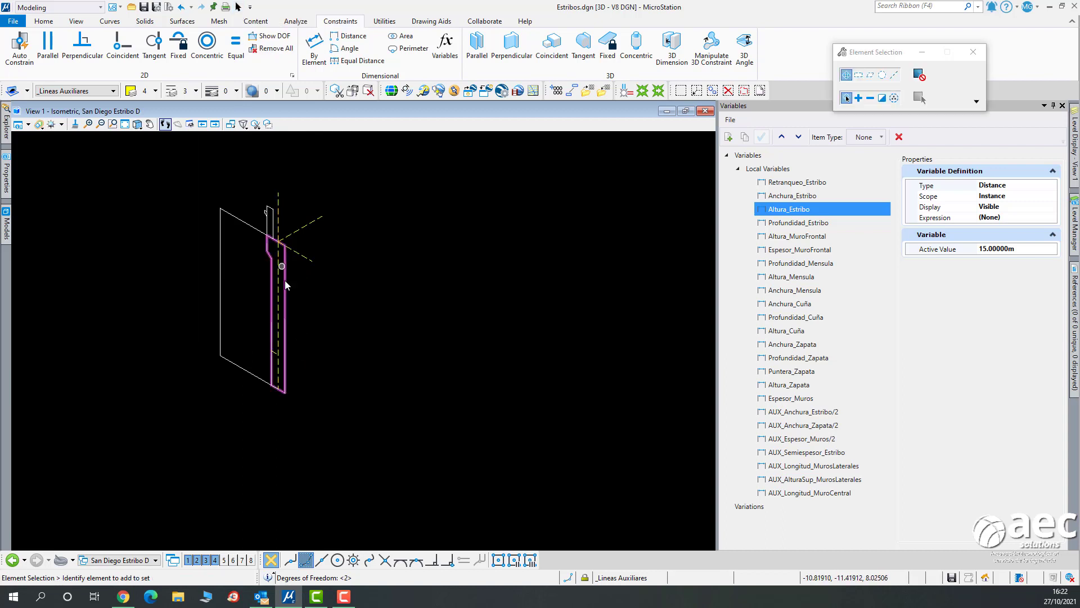
# Inspect the perpendicular and AUX_Semiespesor_Estribo constraints attached to the short auxiliary line.
pyautogui.scroll(5, 285, 280)
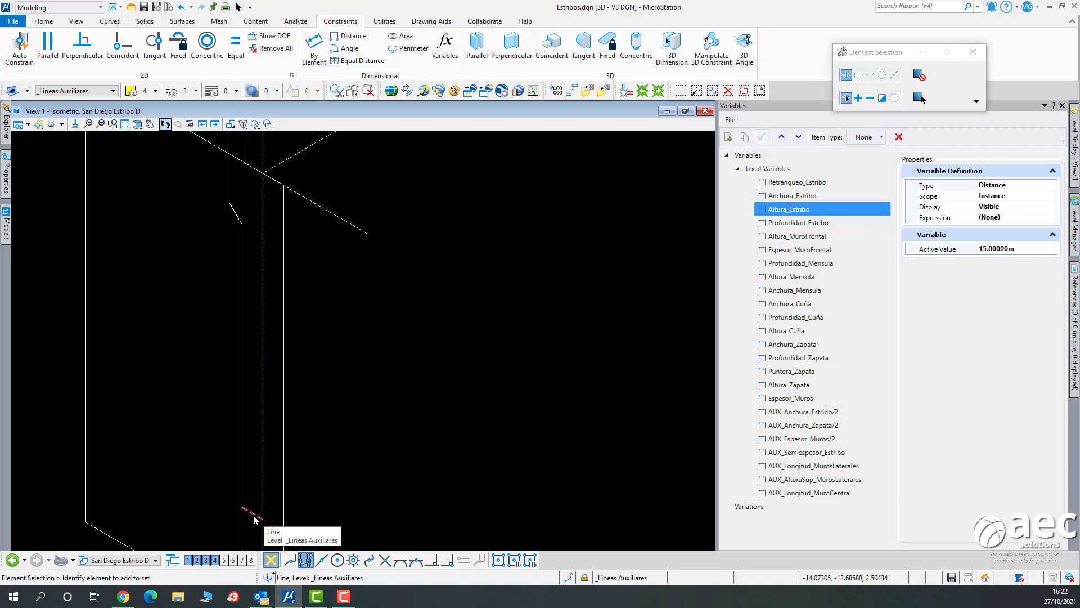
pyautogui.click(252, 514)
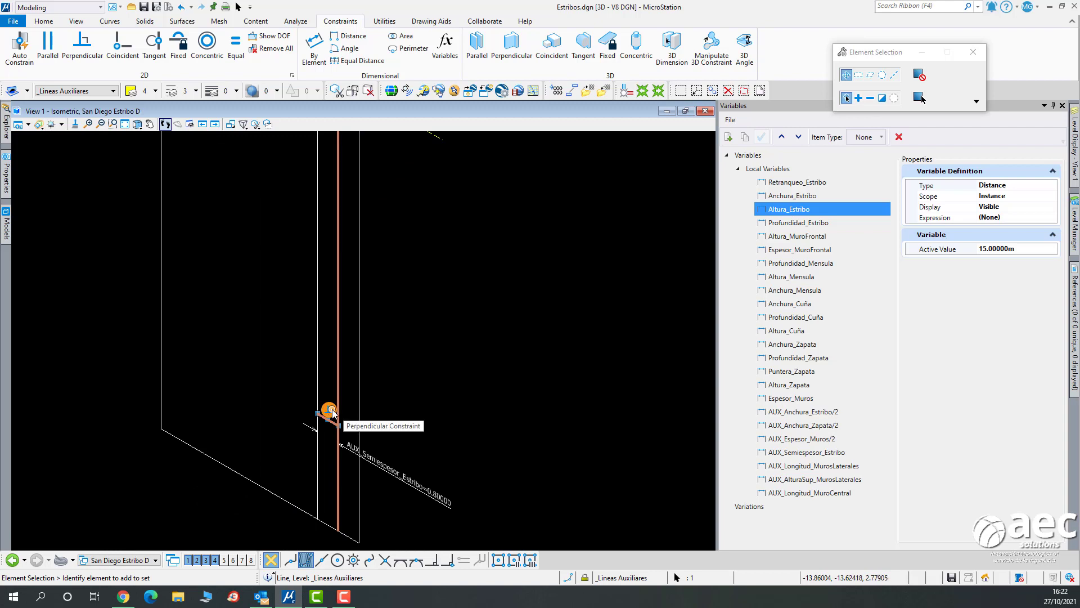
pyautogui.click(442, 426)
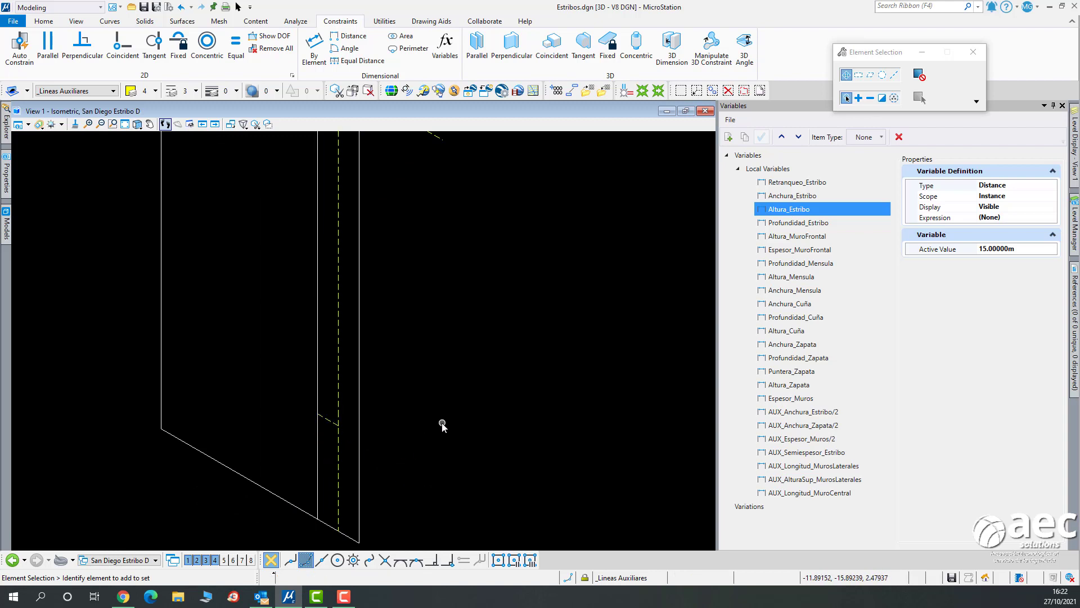
pyautogui.moveTo(410, 418); pyautogui.dragTo(409, 375, button='middle')
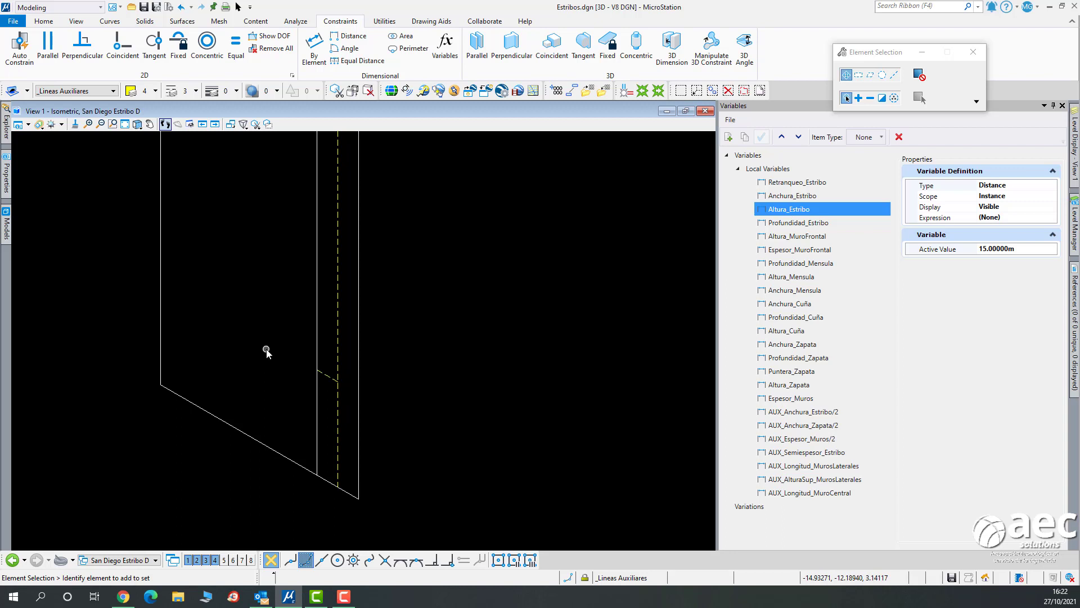
# Try to move the short auxiliary line's end vertex that lies on the front wall's edge.
pyautogui.click(331, 377)
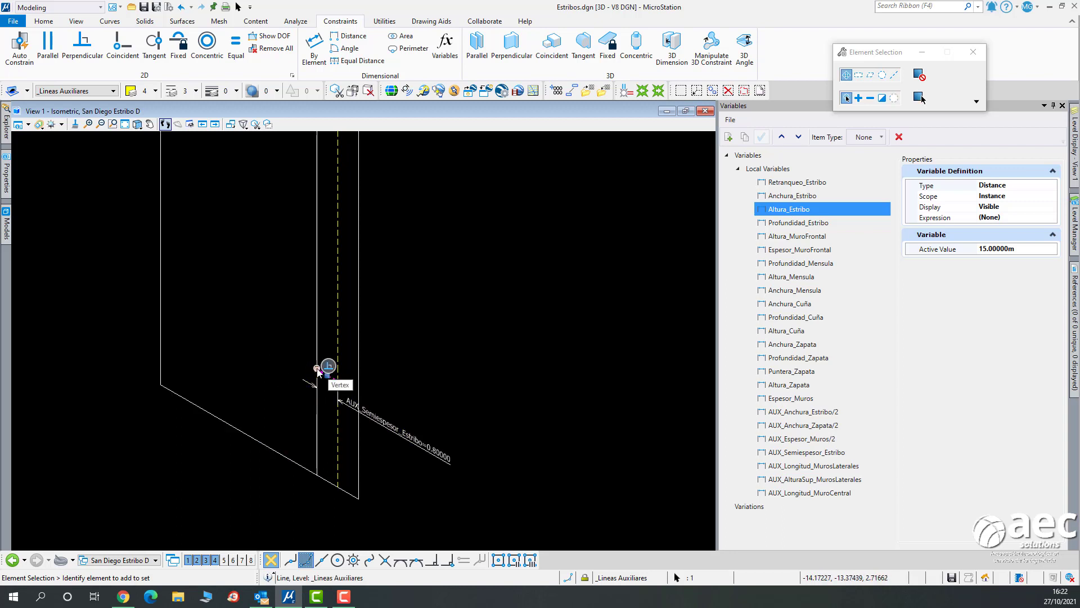
pyautogui.click(317, 370)
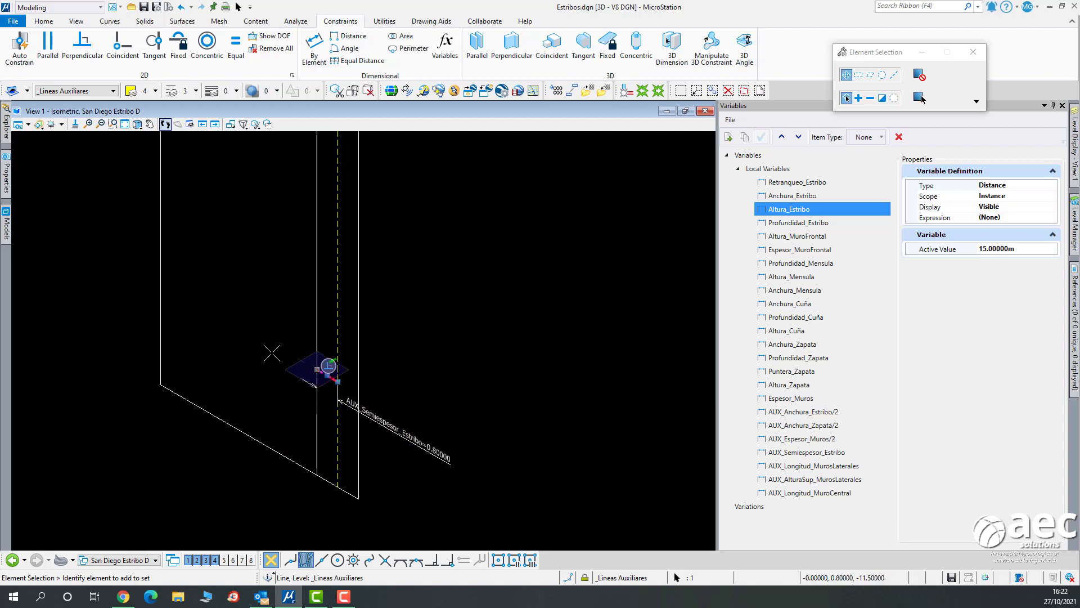
pyautogui.click(233, 320)
pyautogui.scroll(4, 361, 385)
pyautogui.click(235, 368)
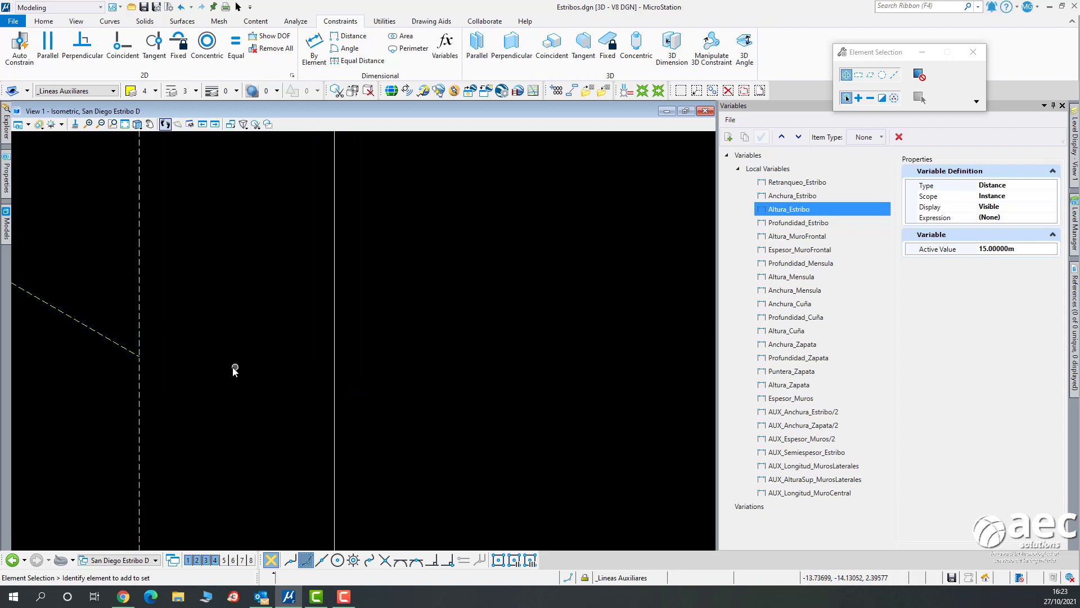
# Try to shift the short auxiliary line down along the vertical axis by its midpoint.
pyautogui.click(112, 340)
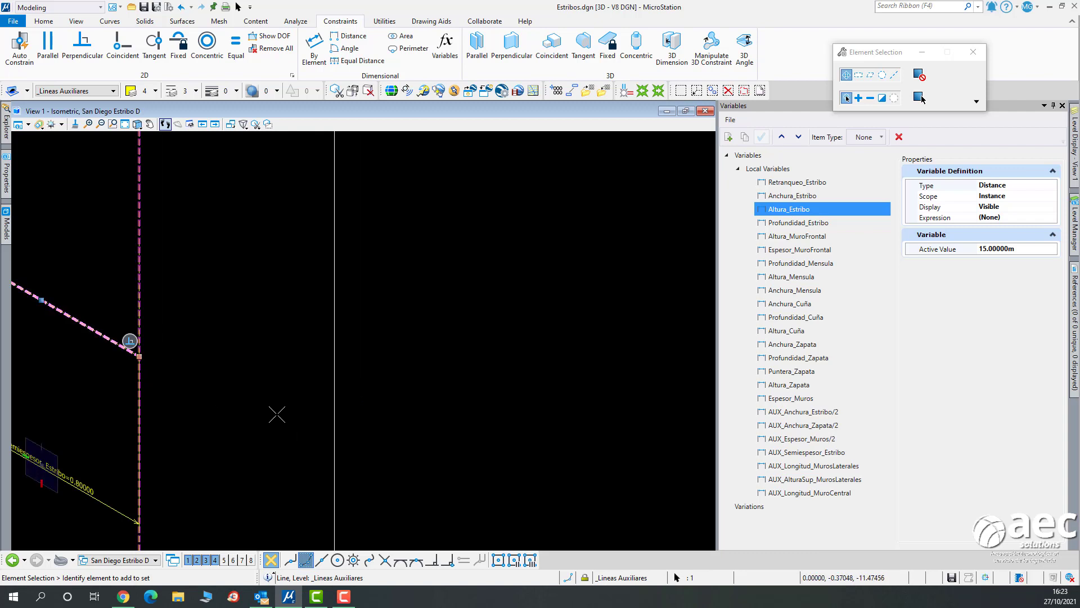
pyautogui.scroll(-2, 277, 417)
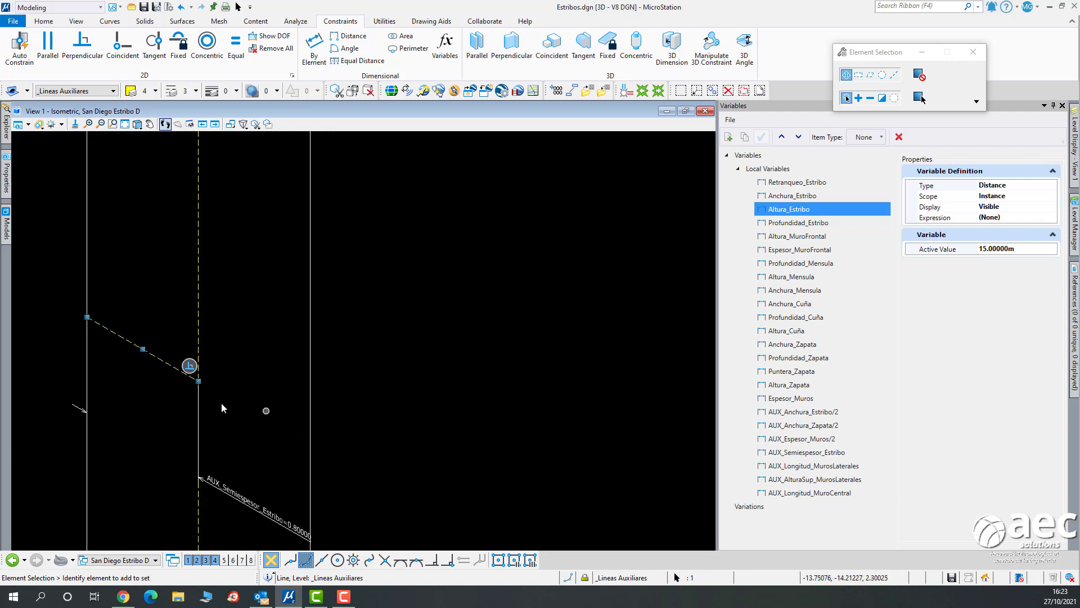
pyautogui.click(141, 350)
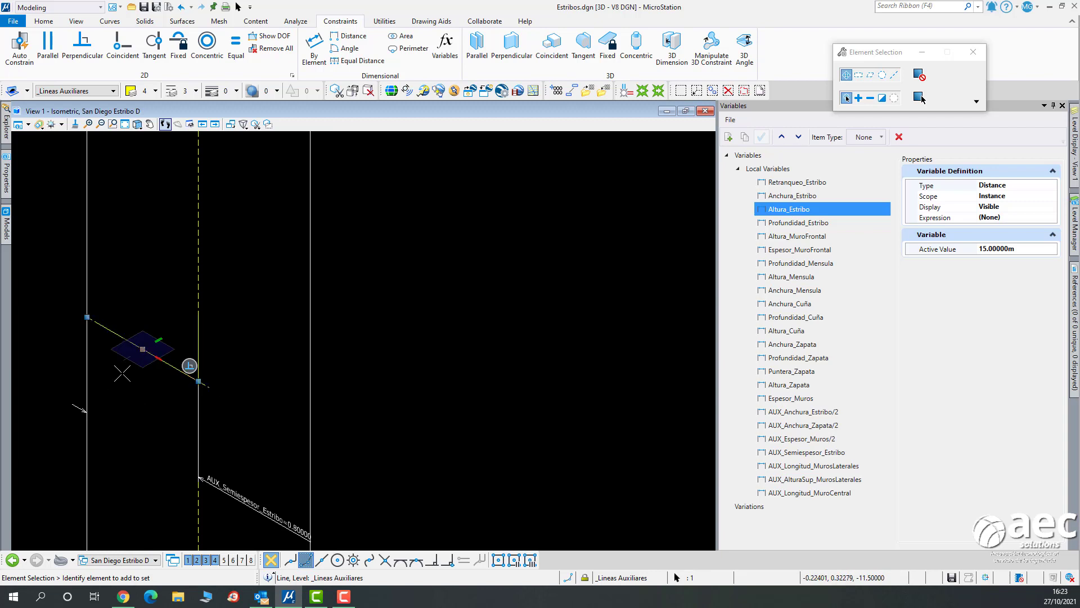
pyautogui.press('s')
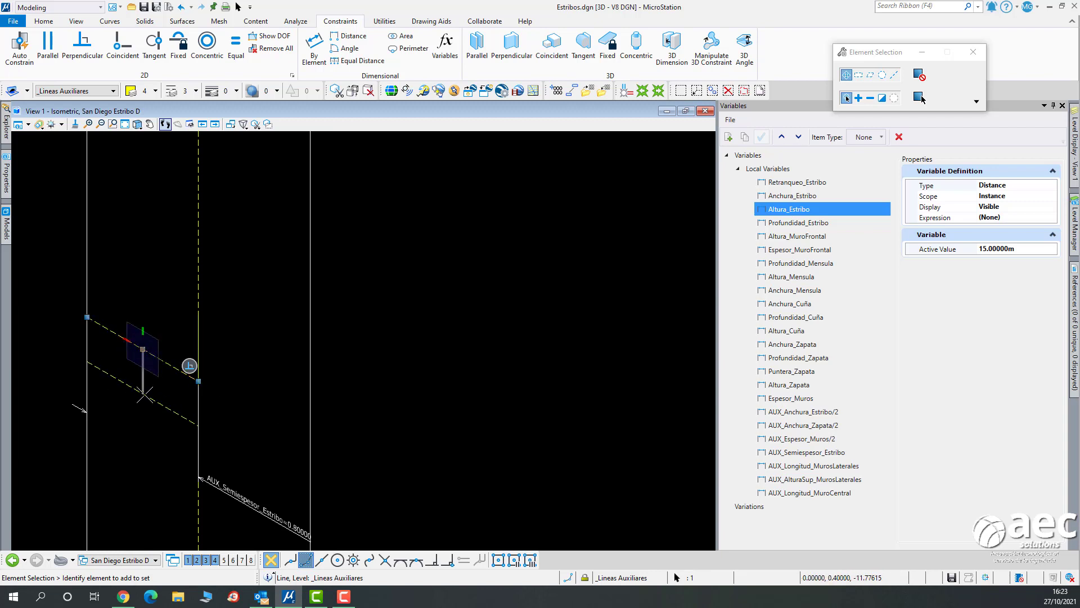
pyautogui.rightClick(143, 386)
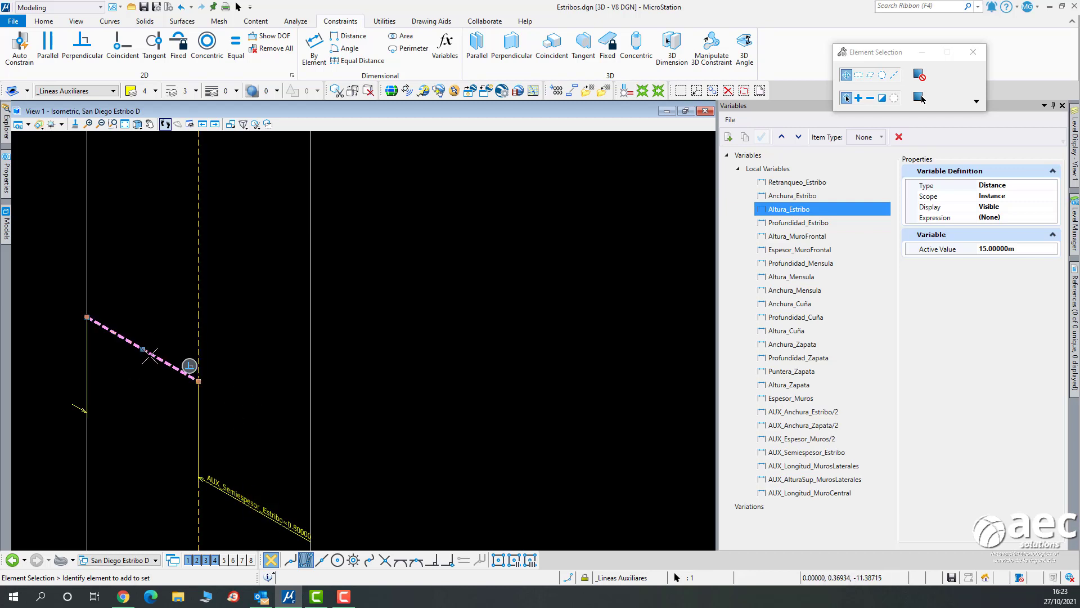
# Try again to move the short auxiliary line by its midpoint, and examine where it meets the vertical axis.
pyautogui.click(149, 332)
pyautogui.click(152, 358)
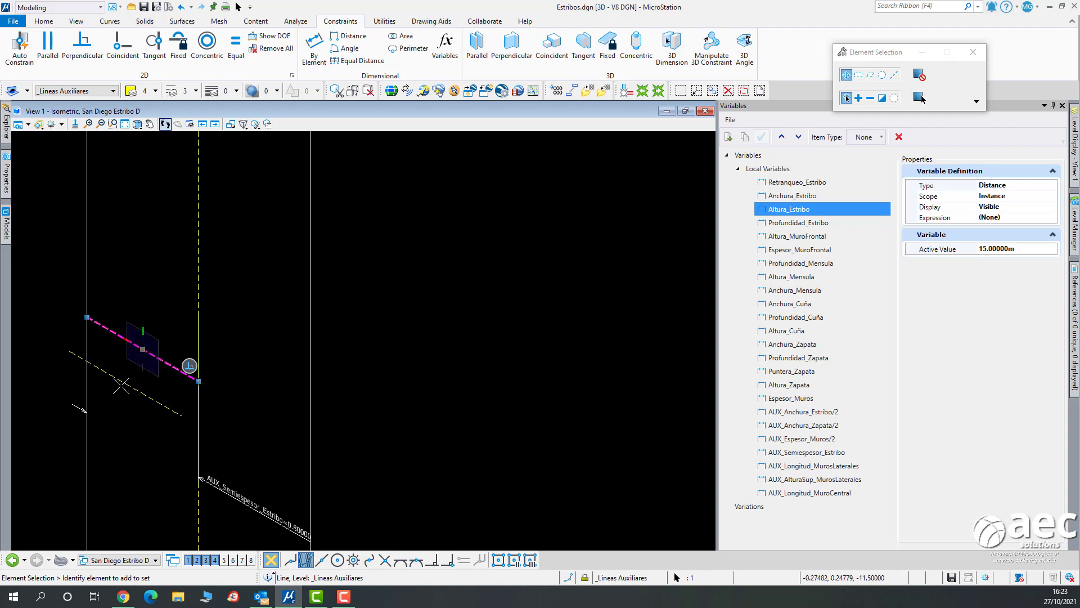
pyautogui.moveTo(96, 392); pyautogui.dragTo(260, 379, button='middle')
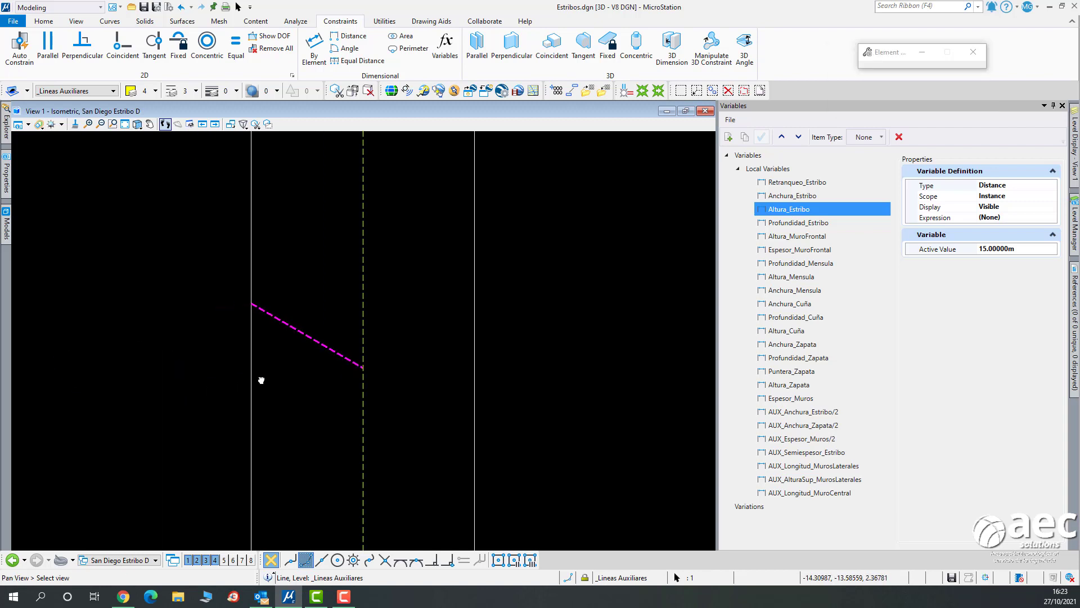
pyautogui.scroll(2, 261, 381)
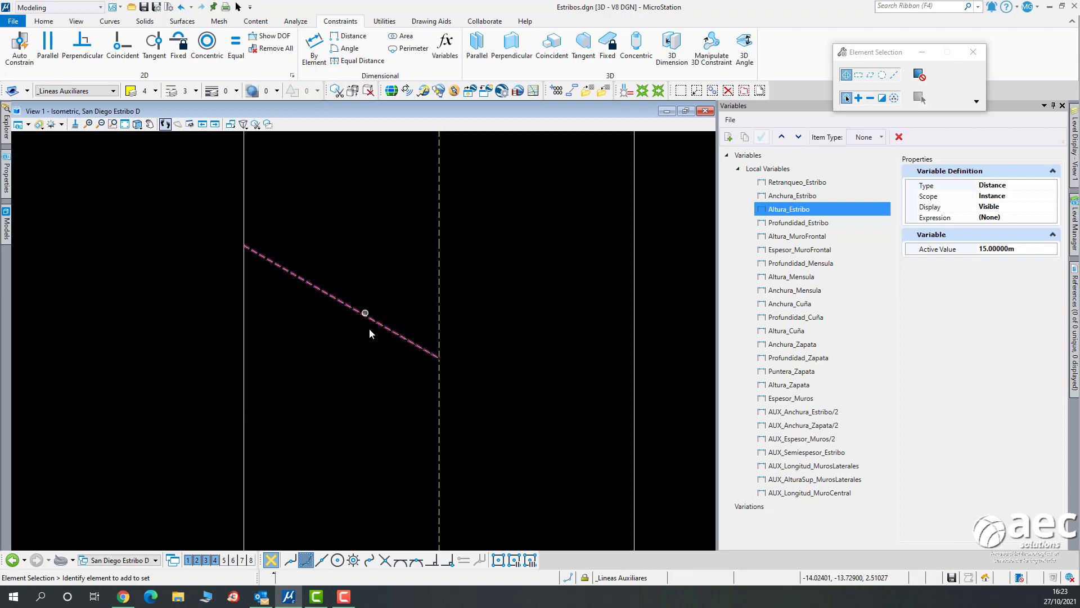
pyautogui.scroll(-2, 377, 336)
pyautogui.scroll(2, 401, 343)
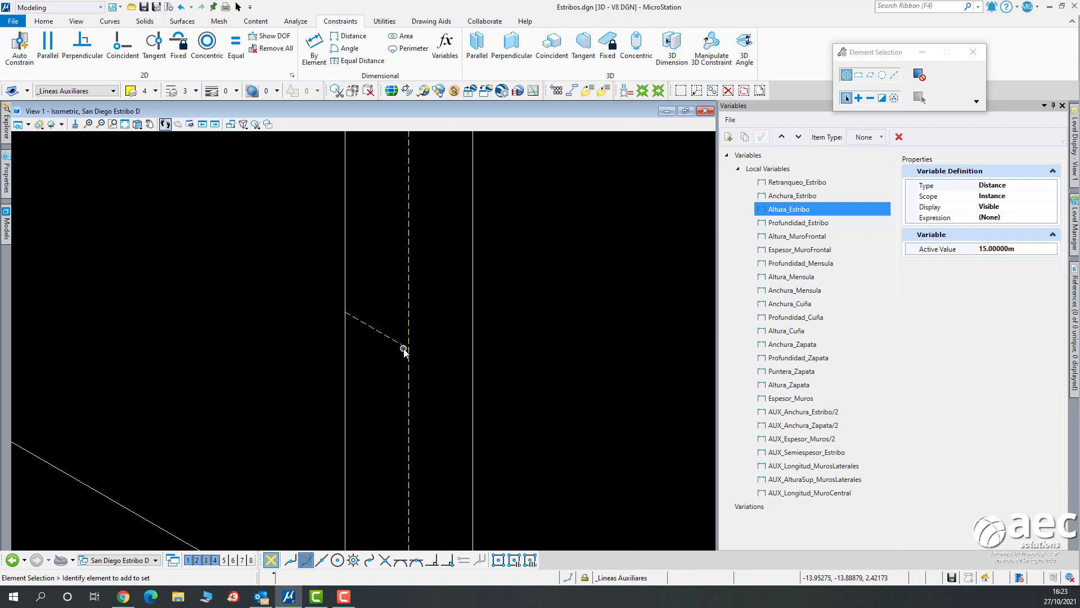
# Set the Profundidad_Estribo variable to 2 m and examine how the short auxiliary line follows the change.
pyautogui.scroll(-3, 422, 337)
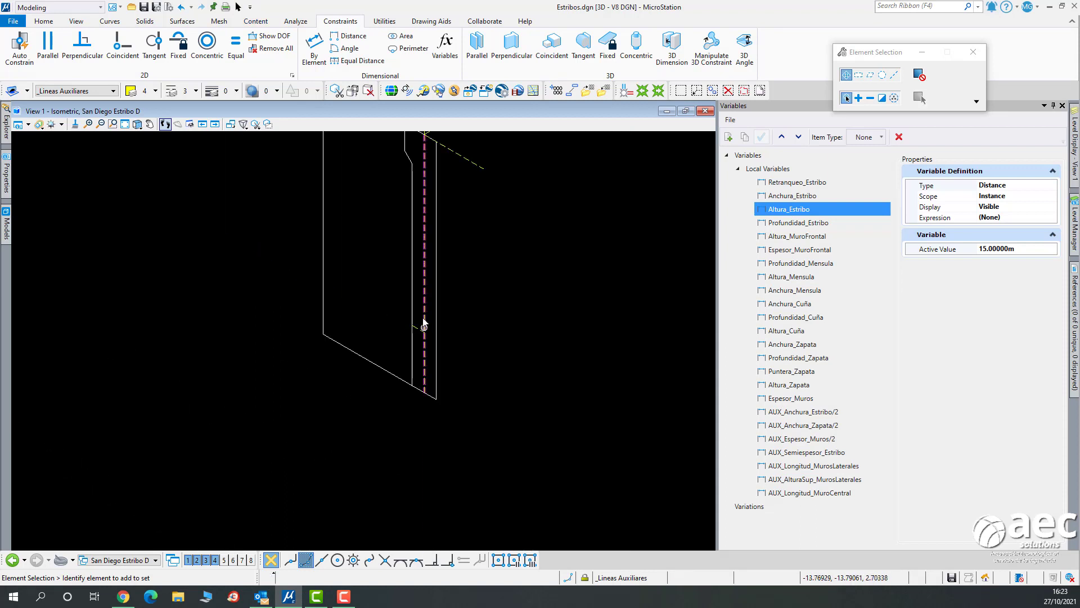
pyautogui.scroll(3, 461, 350)
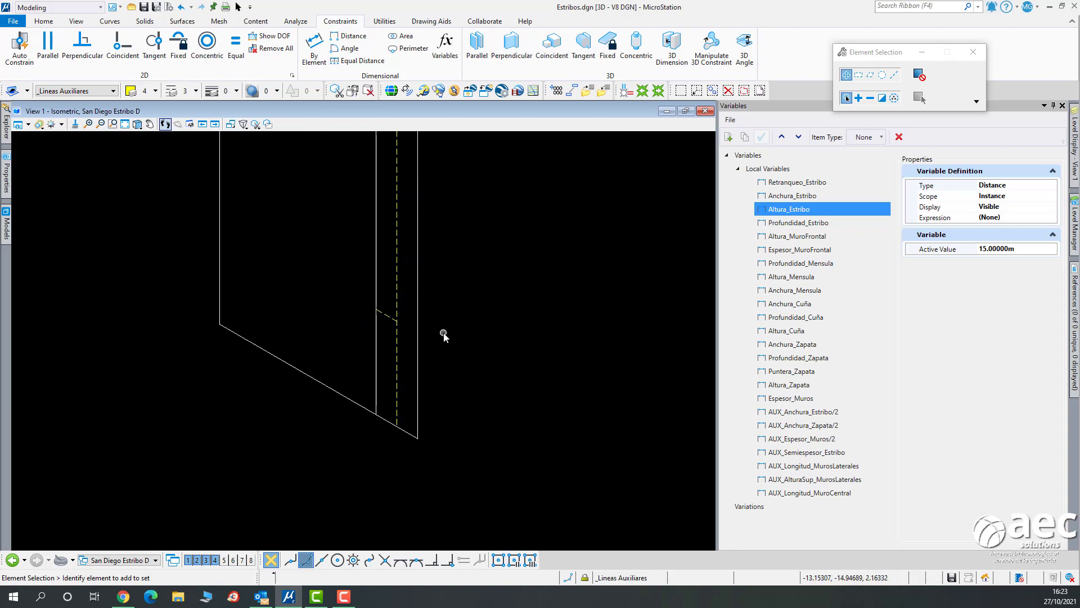
pyautogui.moveTo(452, 298); pyautogui.dragTo(405, 515, button='middle')
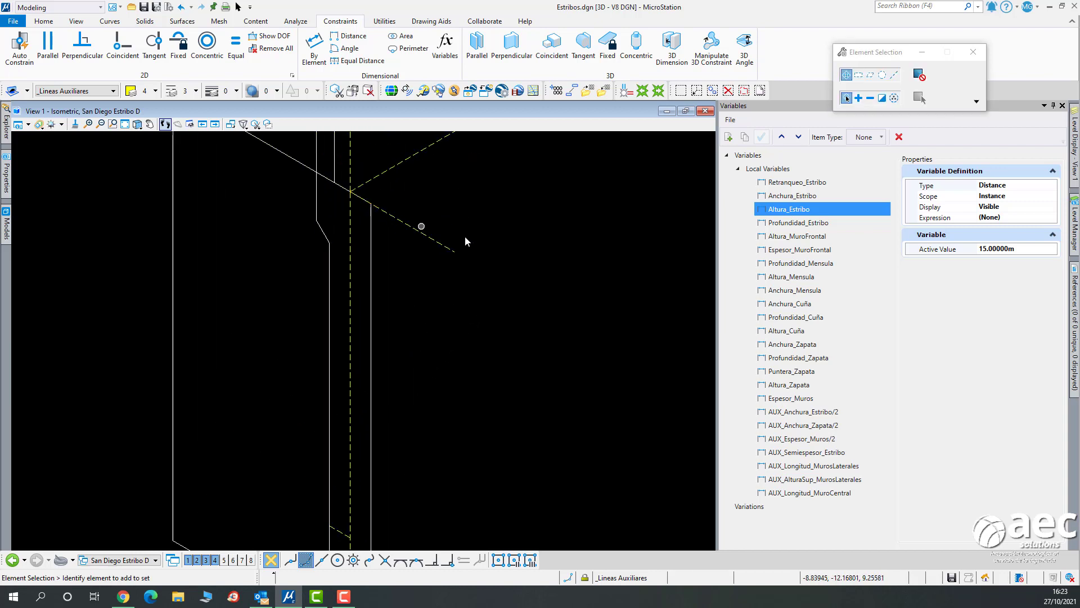
pyautogui.click(844, 224)
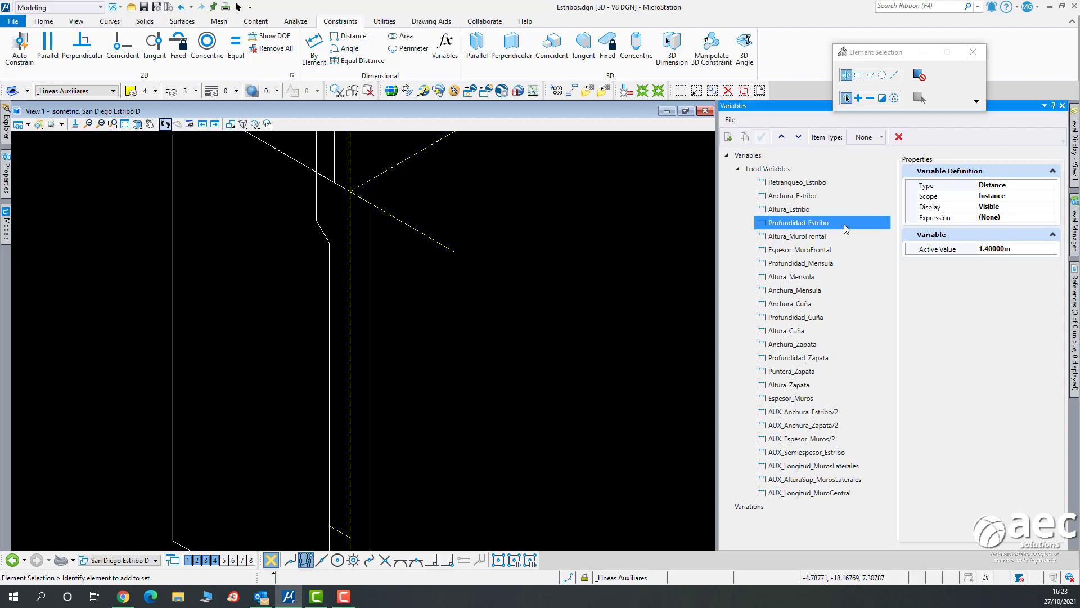
pyautogui.doubleClick(1028, 248)
pyautogui.write('2')
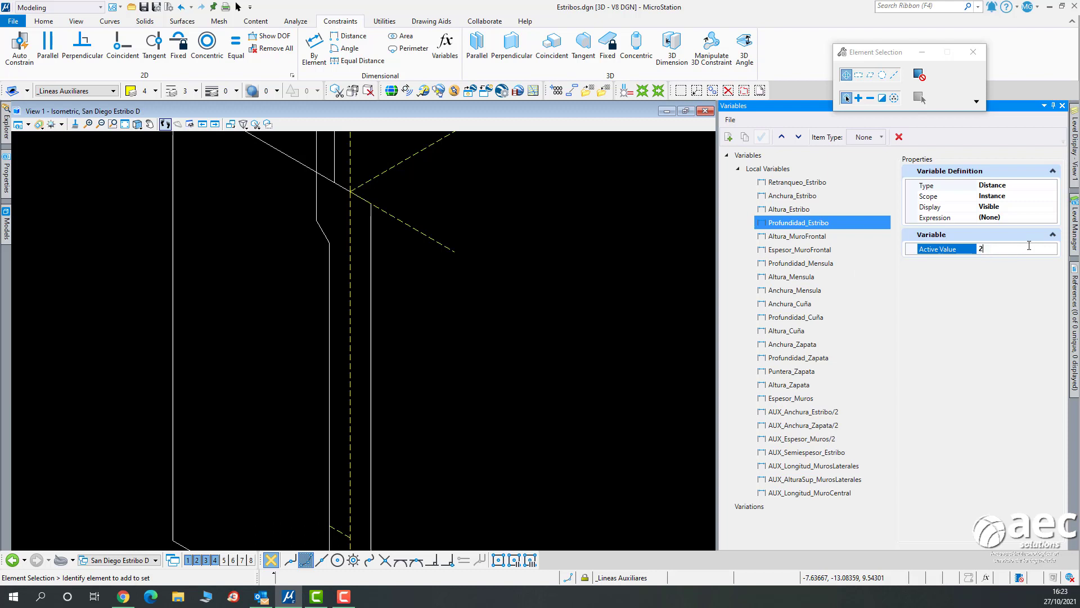
pyautogui.press('Return')
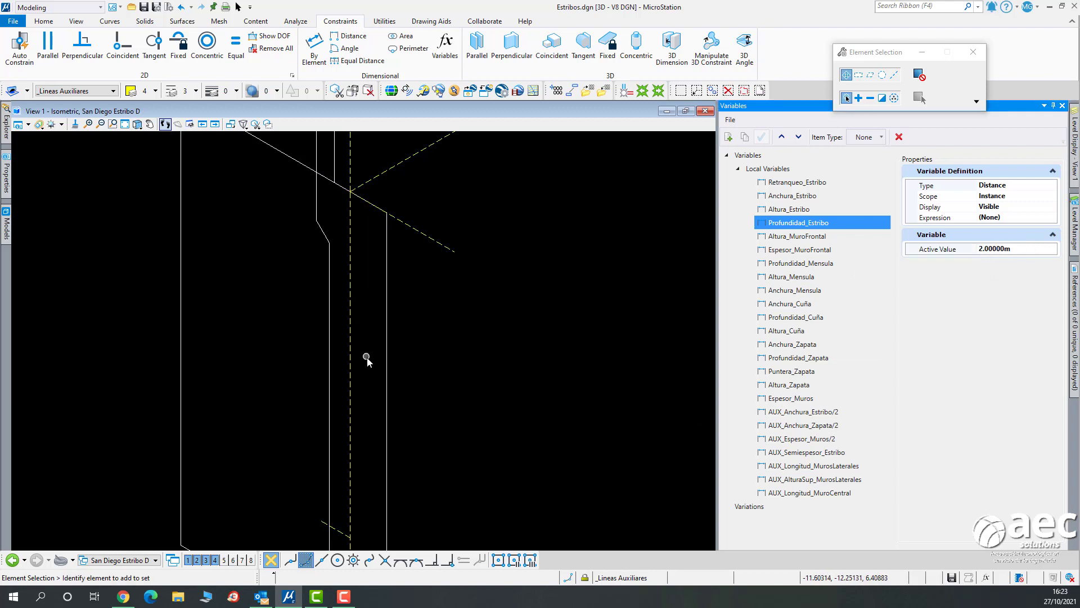
pyautogui.moveTo(372, 349); pyautogui.dragTo(399, 272, button='middle')
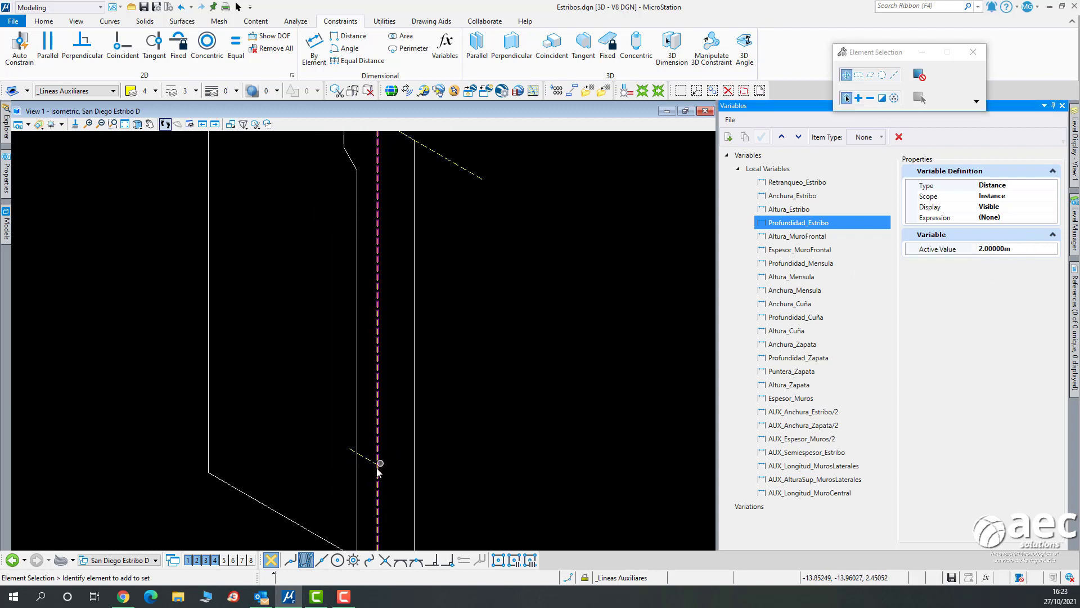
pyautogui.moveTo(397, 462); pyautogui.dragTo(398, 439, button='middle')
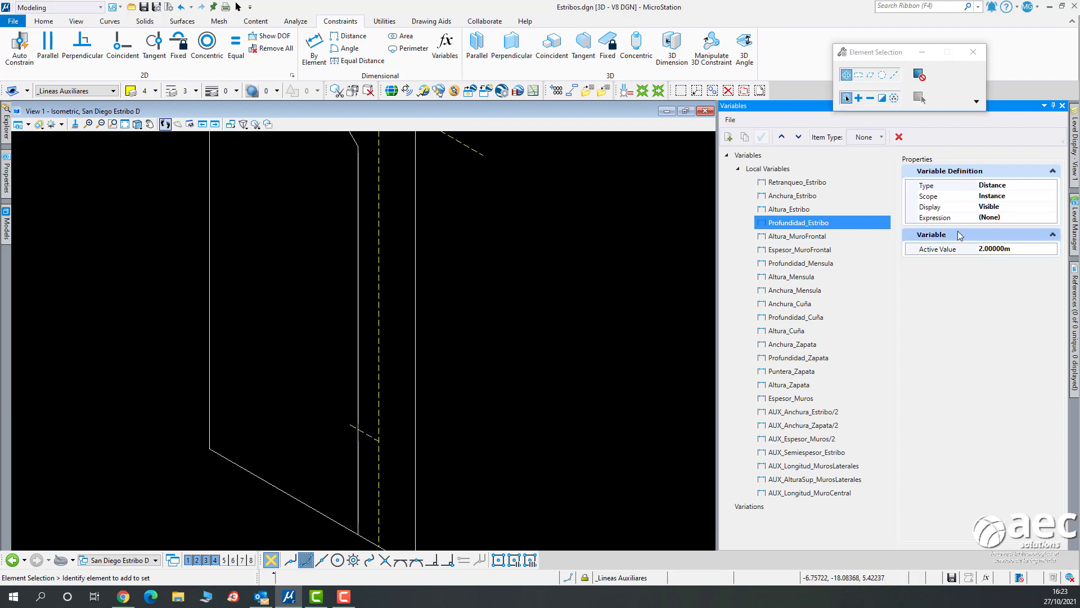
# Set the Profundidad_Estribo variable back to 1.4 m.
pyautogui.click(1017, 250)
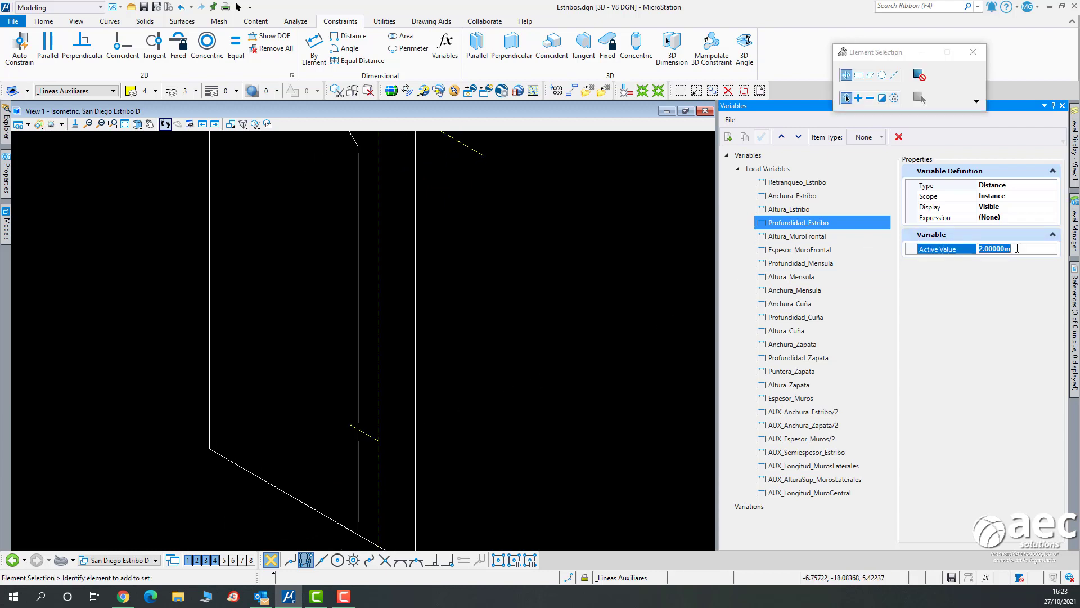
pyautogui.write('1.4')
pyautogui.press('Return')
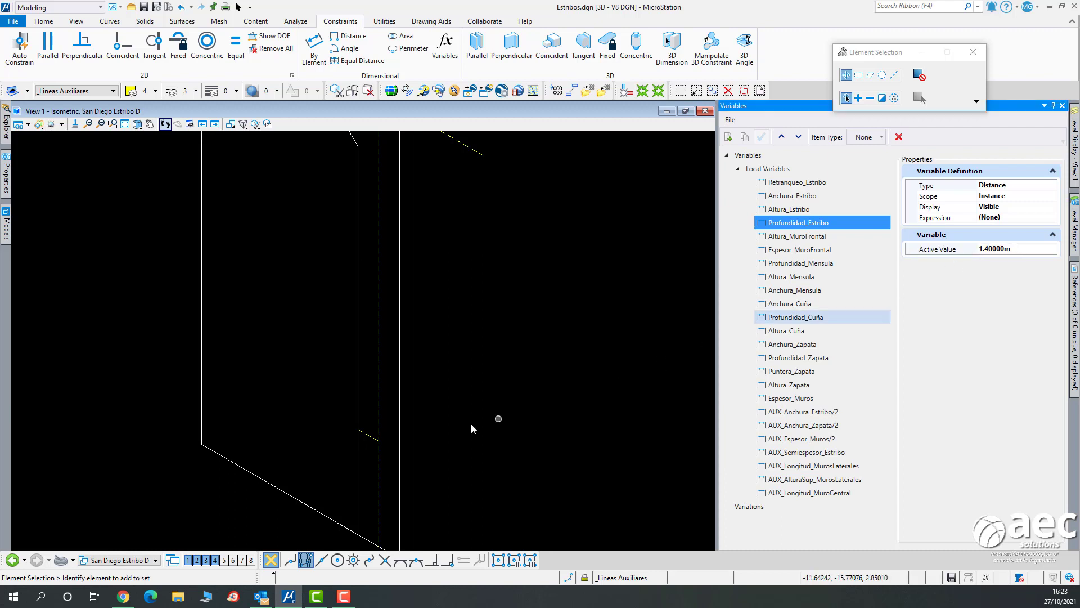
# Make the short auxiliary line's end vertex coincident with the wall profile's lower corner directly beneath it.
pyautogui.moveTo(447, 425); pyautogui.dragTo(434, 367, button='middle')
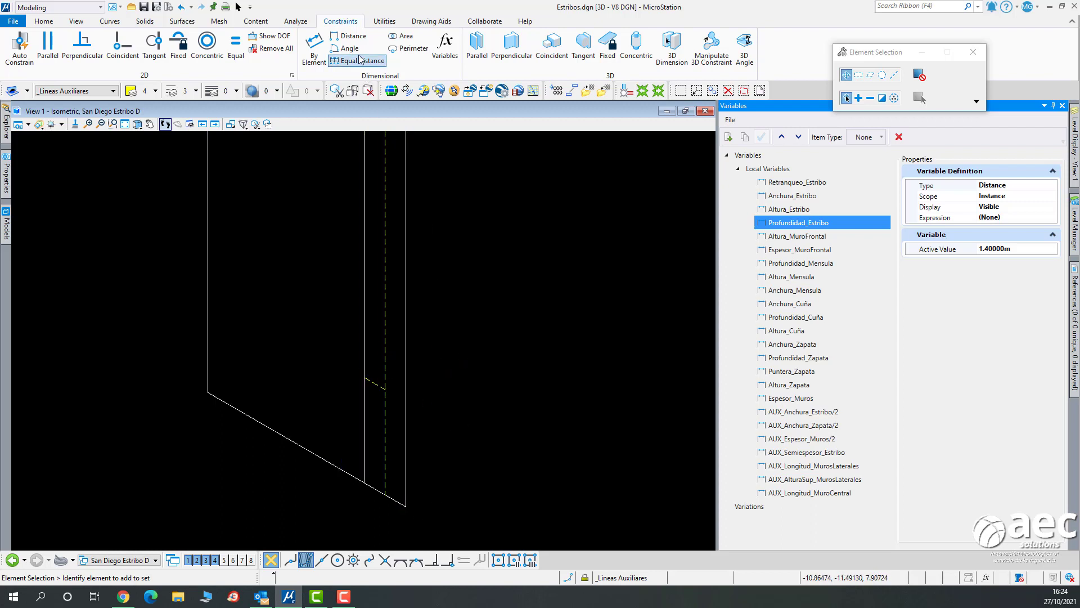
pyautogui.click(122, 45)
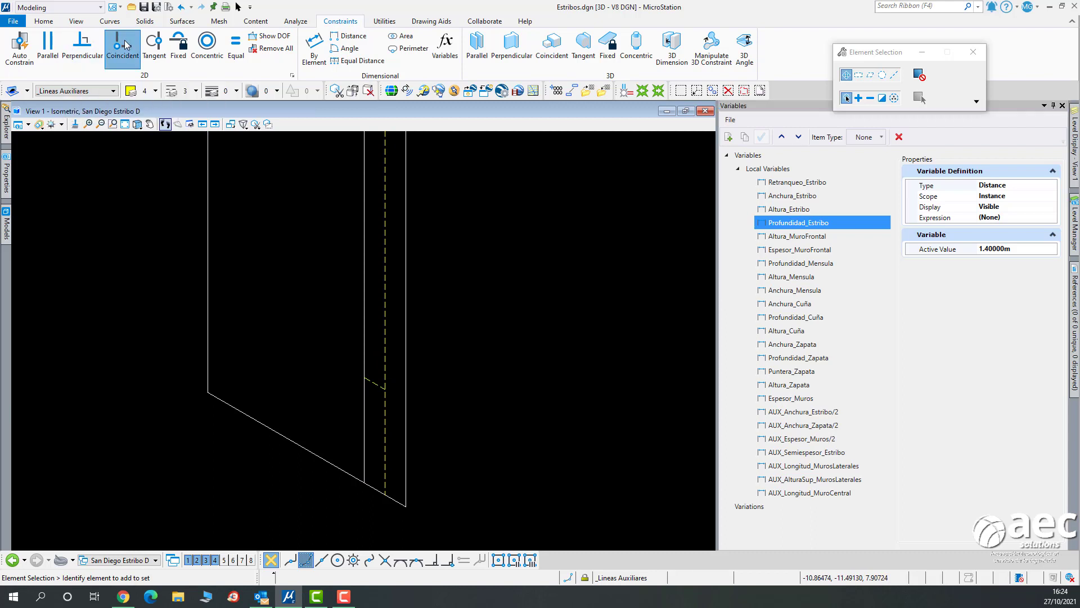
pyautogui.scroll(5, 367, 389)
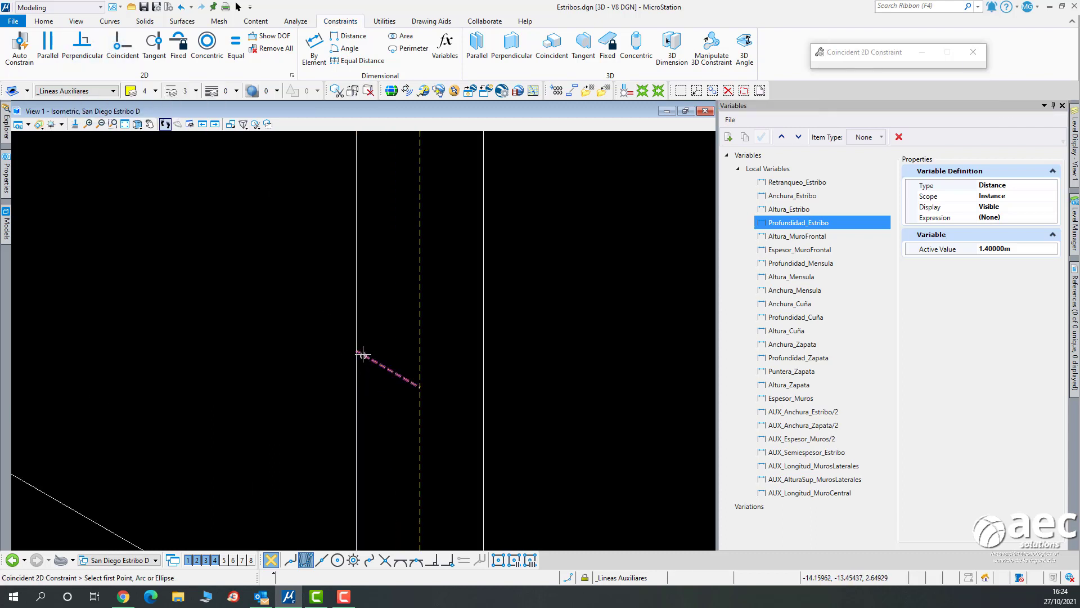
pyautogui.click(356, 350)
pyautogui.scroll(-9, 320, 391)
pyautogui.scroll(6, 314, 441)
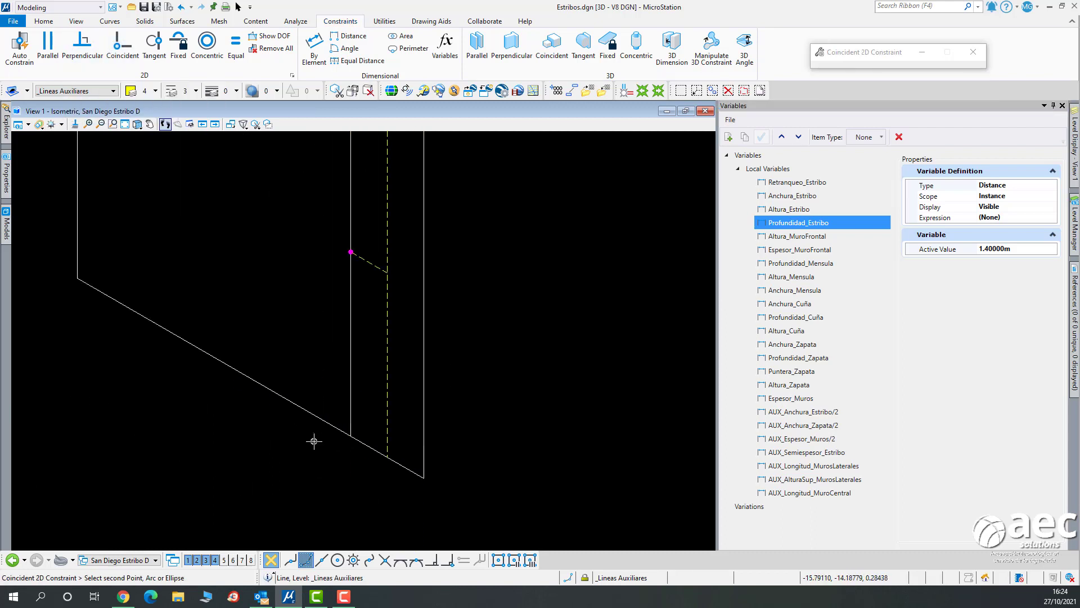
pyautogui.click(351, 435)
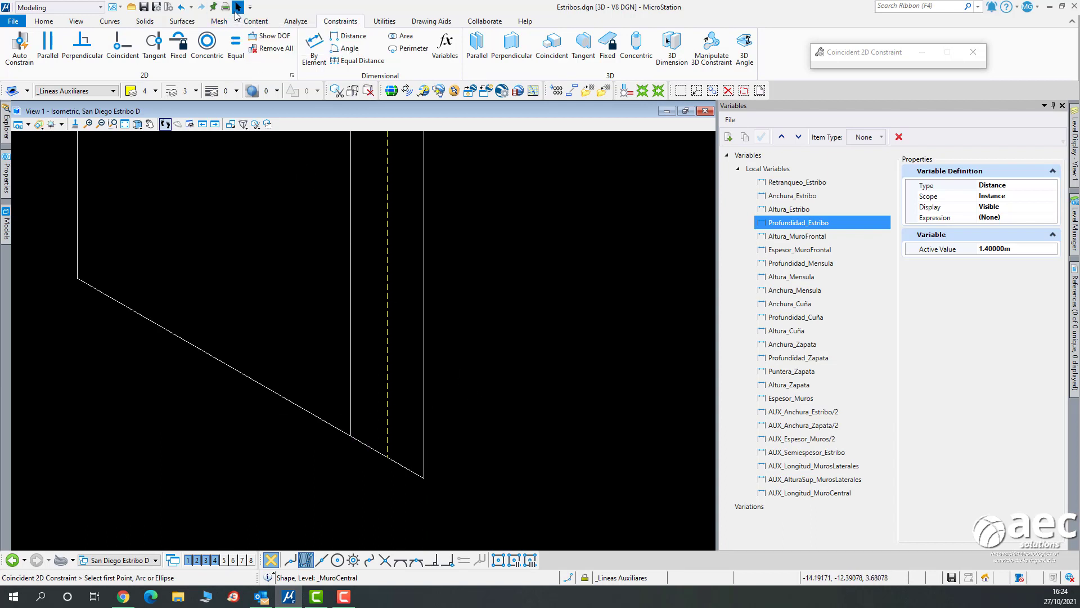
pyautogui.press('Escape')
# Check the degrees of freedom of the short auxiliary line at the base of the wall profiles.
pyautogui.click(269, 36)
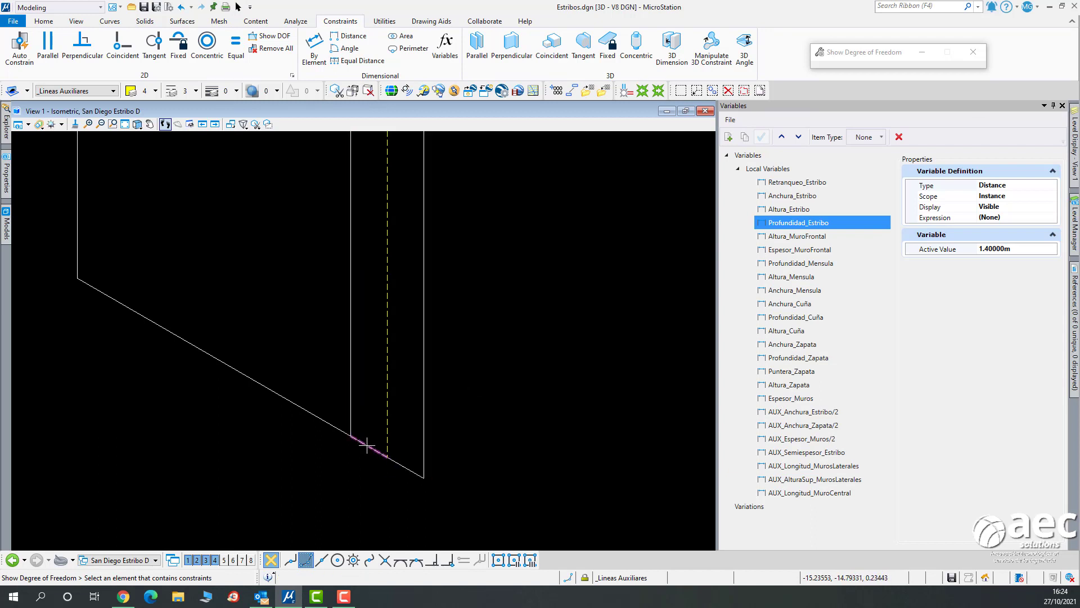
pyautogui.click(366, 445)
pyautogui.scroll(-3, 377, 399)
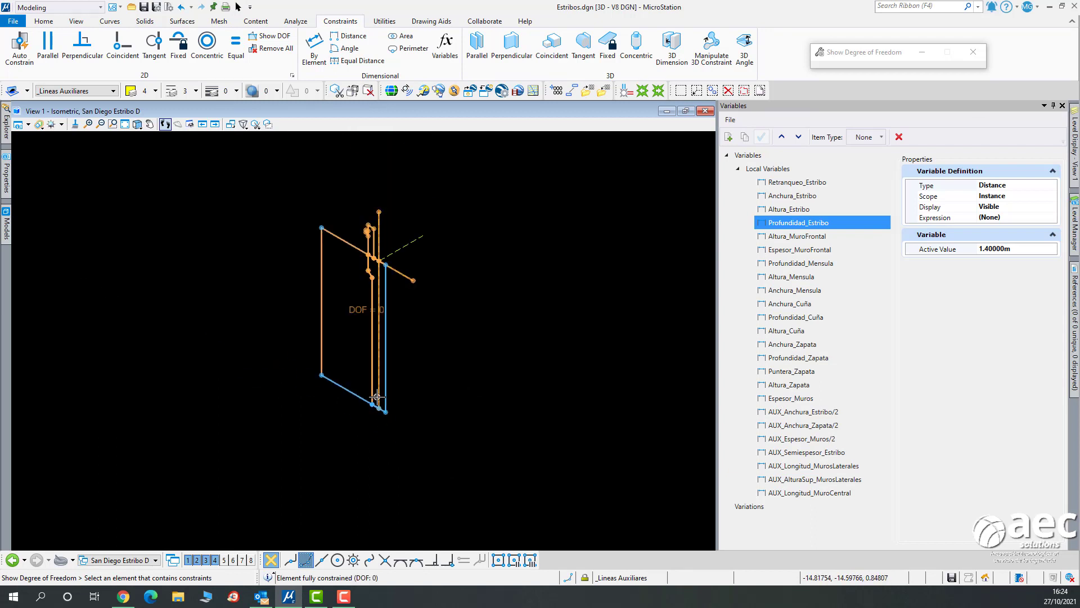
pyautogui.scroll(3, 366, 309)
pyautogui.scroll(-3, 368, 350)
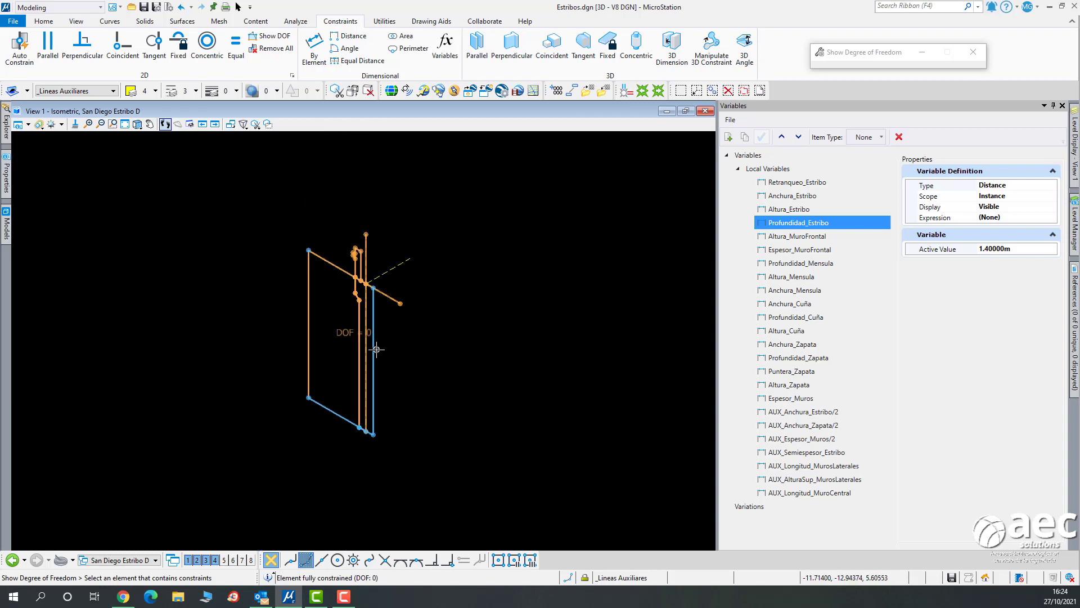
pyautogui.click(238, 8)
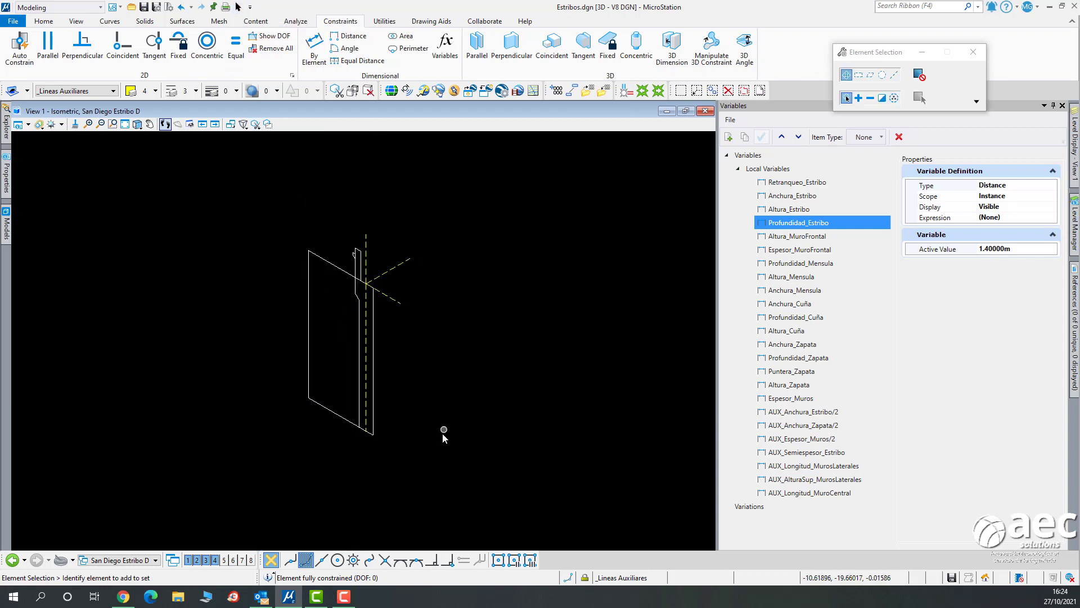
# Turn on the display of the _Zapata level so the footing profile is shown with the walls.
pyautogui.scroll(4, 376, 430)
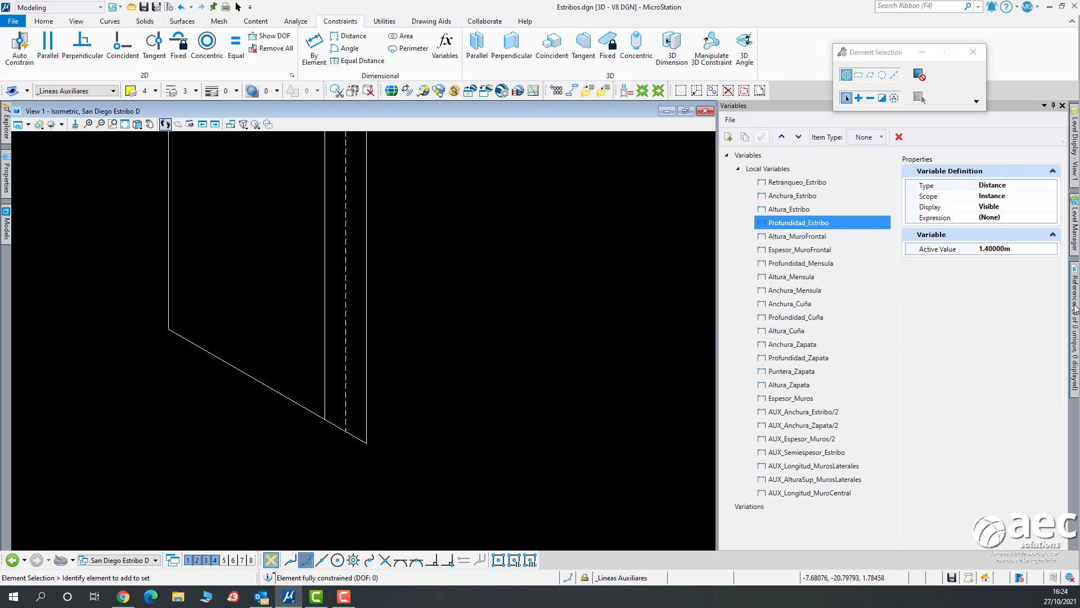
pyautogui.moveTo(1076, 307)
pyautogui.moveTo(1076, 212)
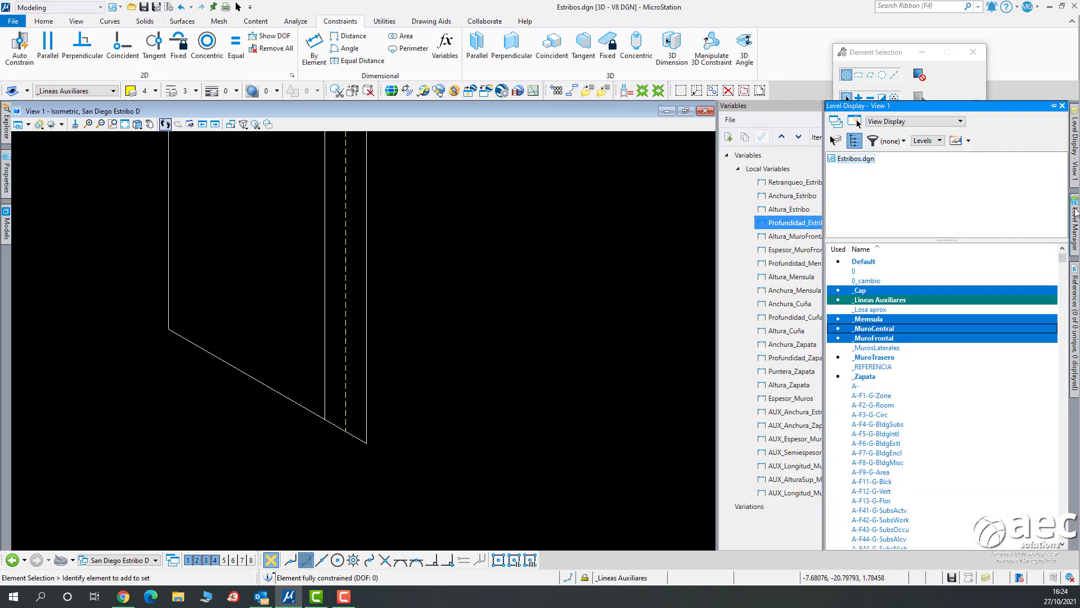
pyautogui.click(1075, 163)
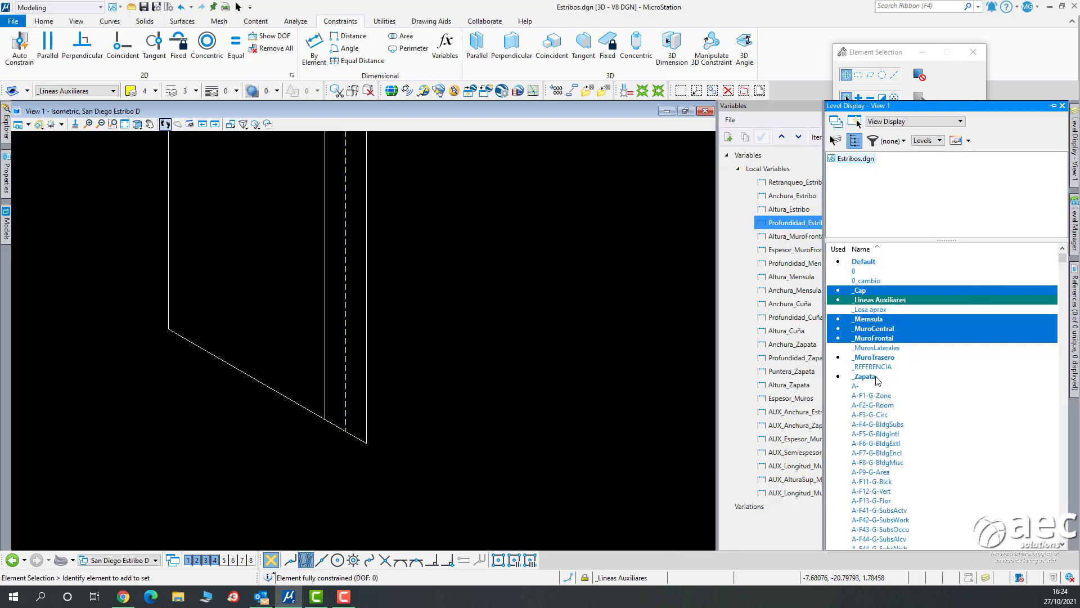
pyautogui.click(873, 377)
pyautogui.scroll(-2, 452, 393)
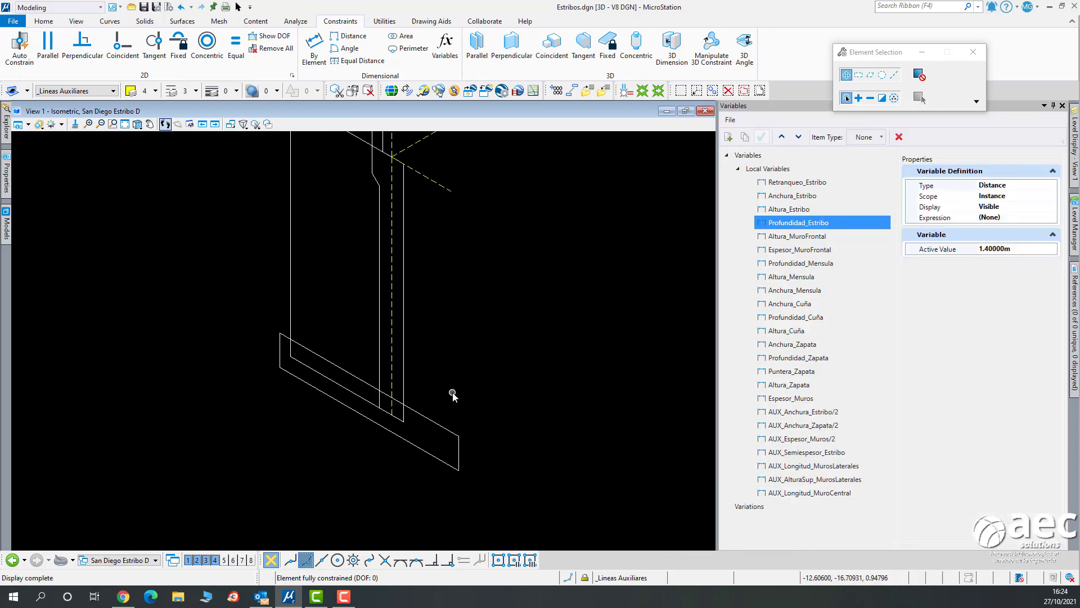
# Move the footing profile straight down by its upper front corner until it is clear of the wall profiles.
pyautogui.rightClick(469, 400)
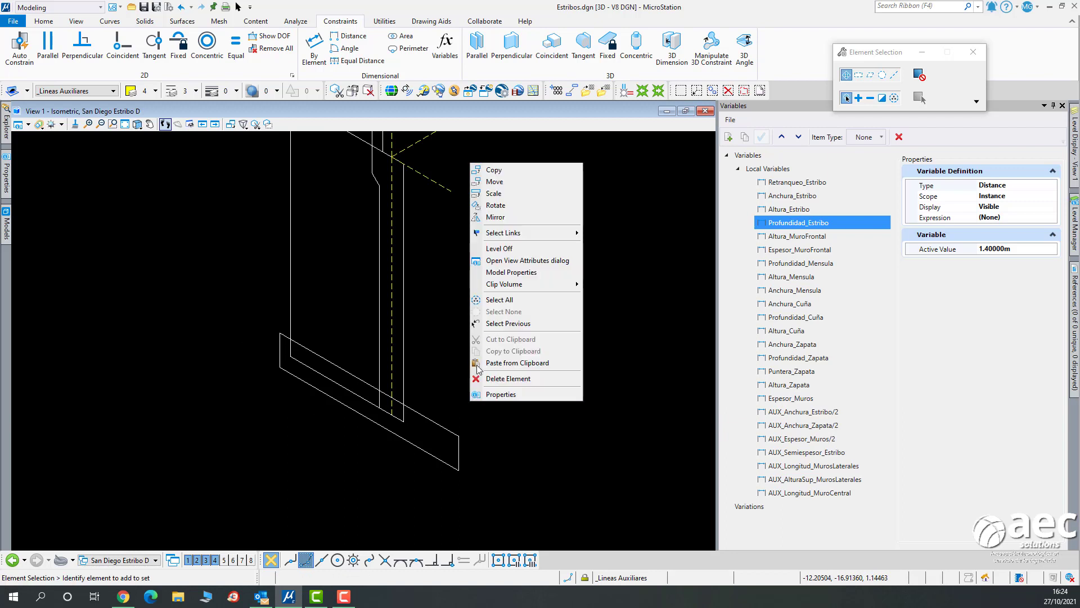
pyautogui.click(488, 183)
pyautogui.click(459, 436)
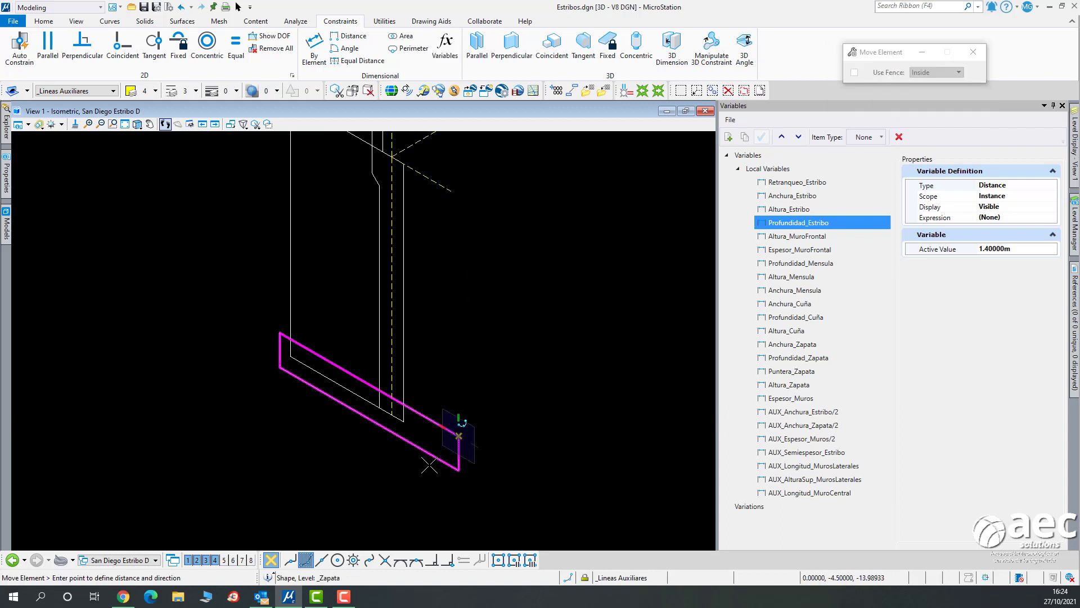
pyautogui.click(460, 498)
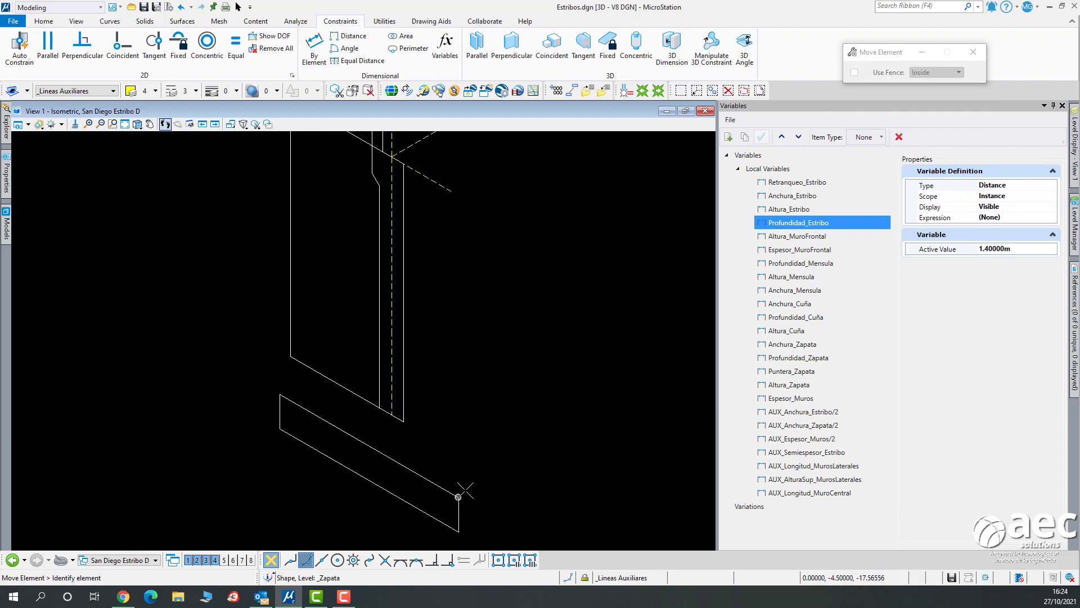
pyautogui.click(238, 7)
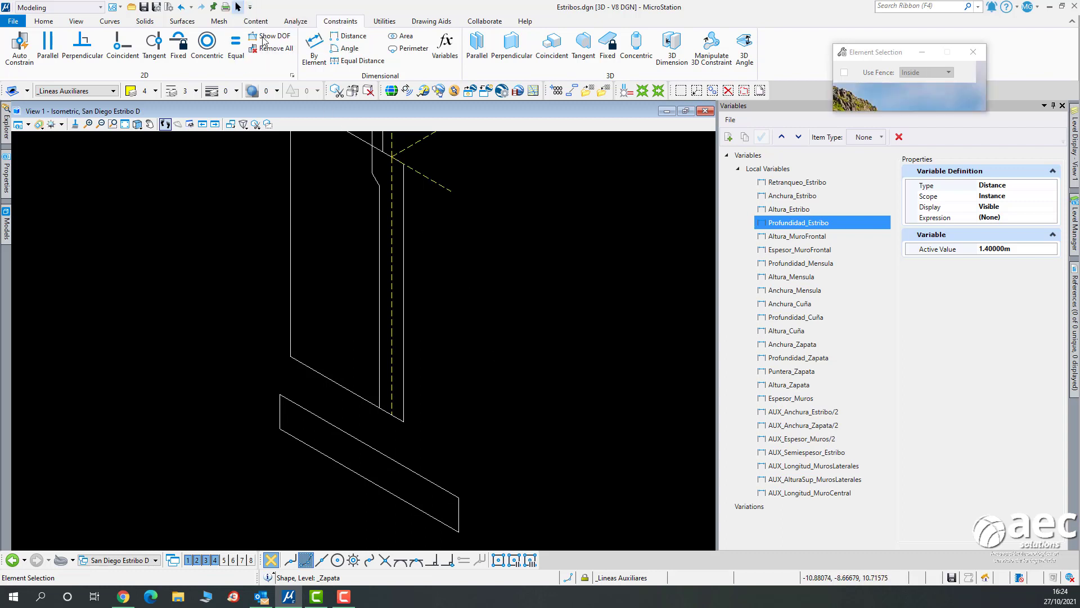
# Apply automatic 2D constraints to the footing profile and accept them.
pyautogui.click(19, 45)
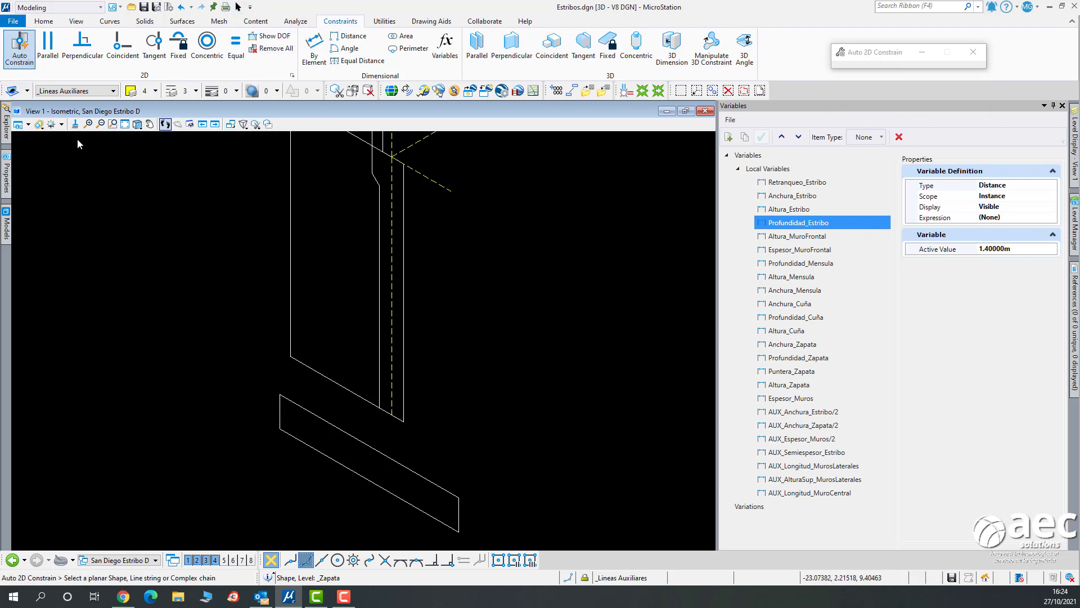
pyautogui.click(328, 435)
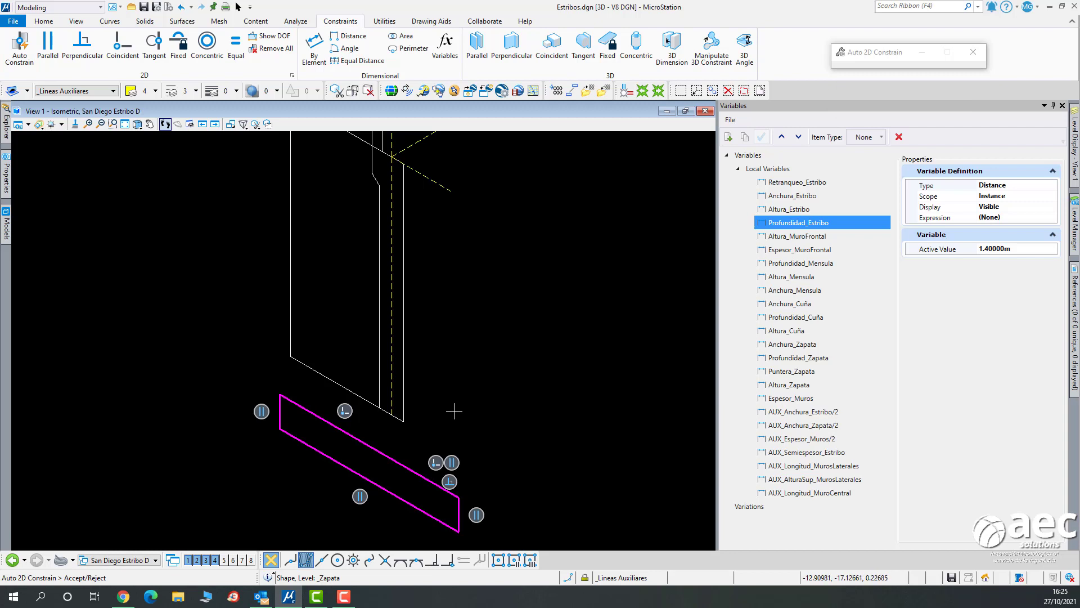
pyautogui.click(454, 411)
pyautogui.click(238, 7)
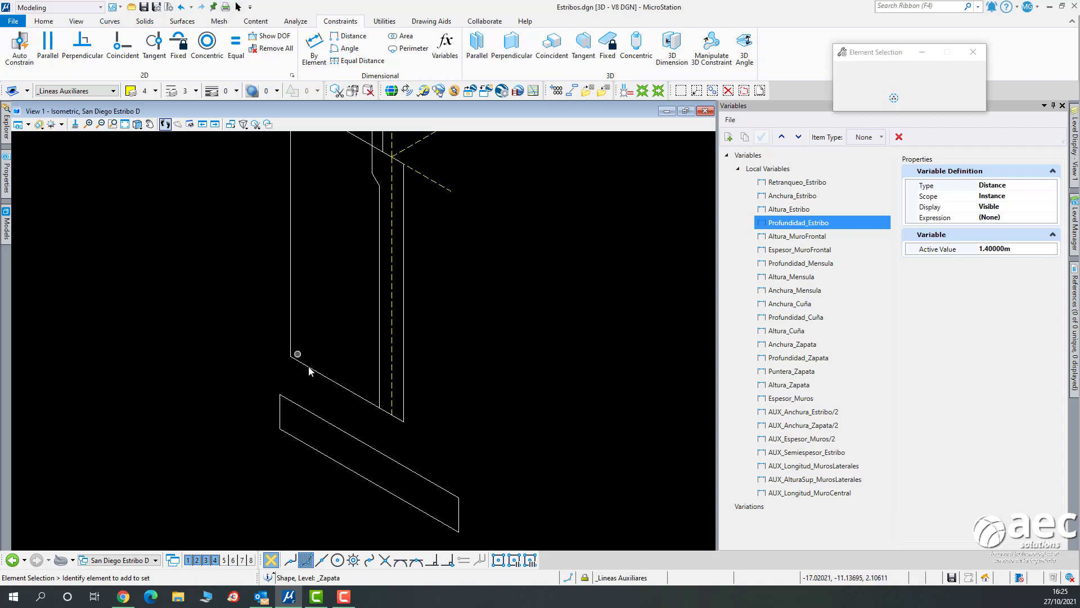
# Inspect the parallel, perpendicular and coincident constraints attached to the footing profile.
pyautogui.click(337, 427)
pyautogui.scroll(1, 401, 445)
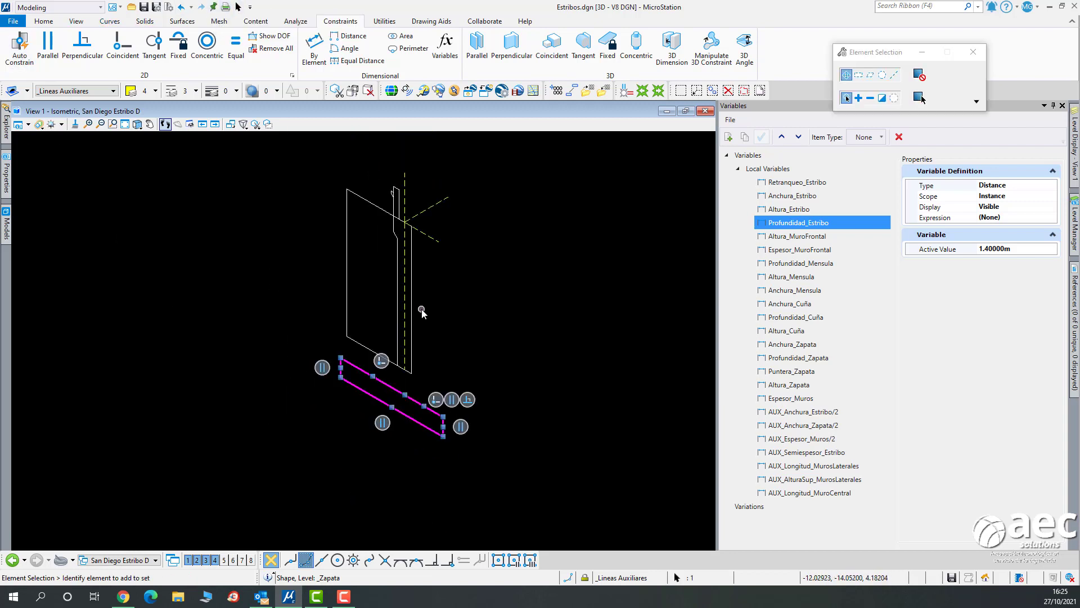
pyautogui.scroll(1, 439, 450)
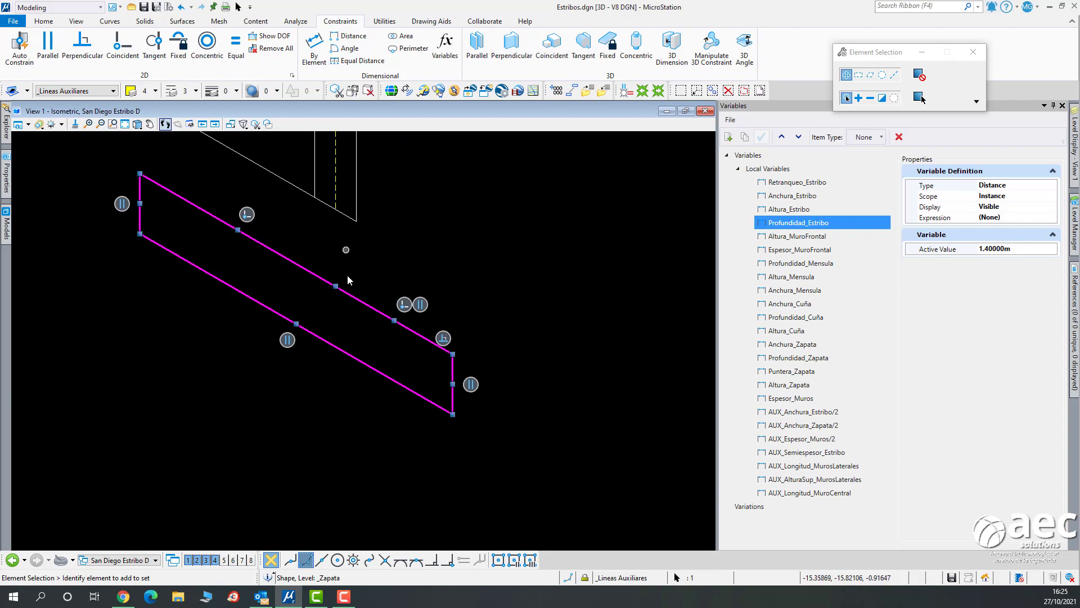
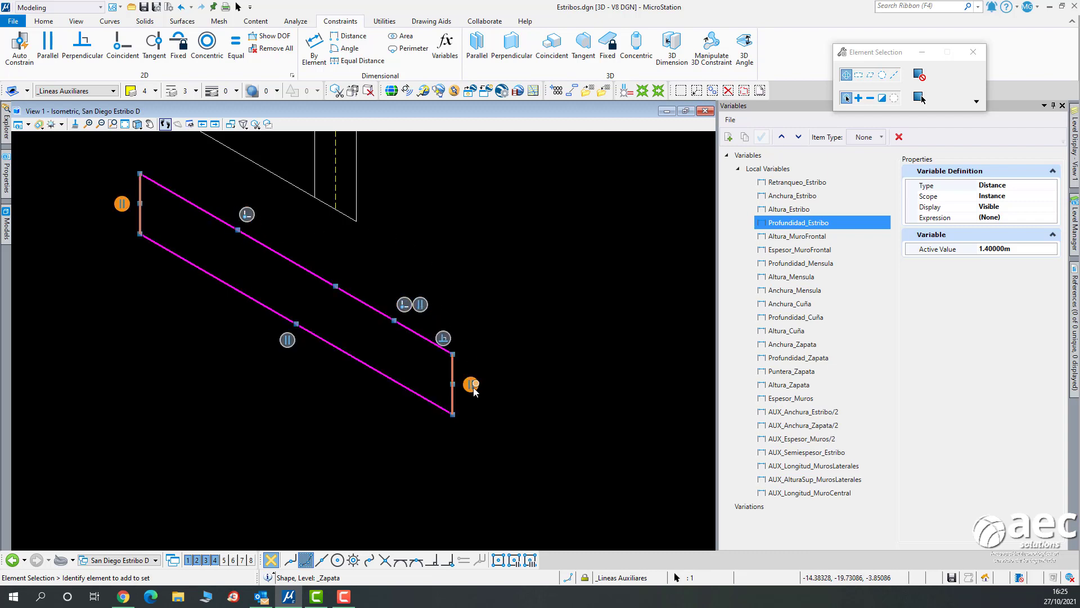
pyautogui.click(502, 297)
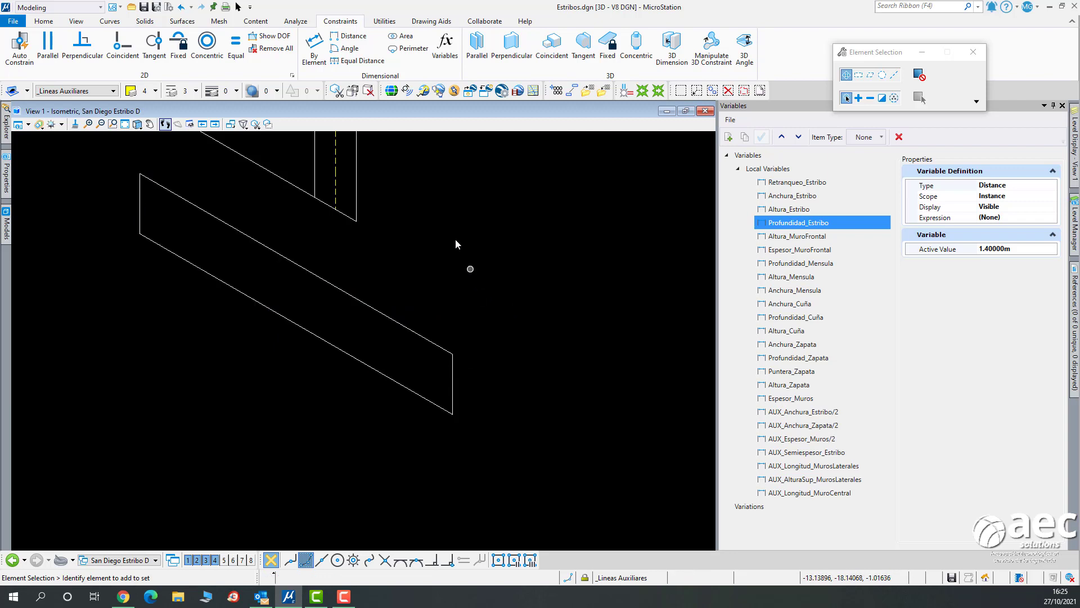
# Add an element dimension constraint to the footing profile's short front edge and drive it with the Altura_Zapata variable.
pyautogui.click(314, 48)
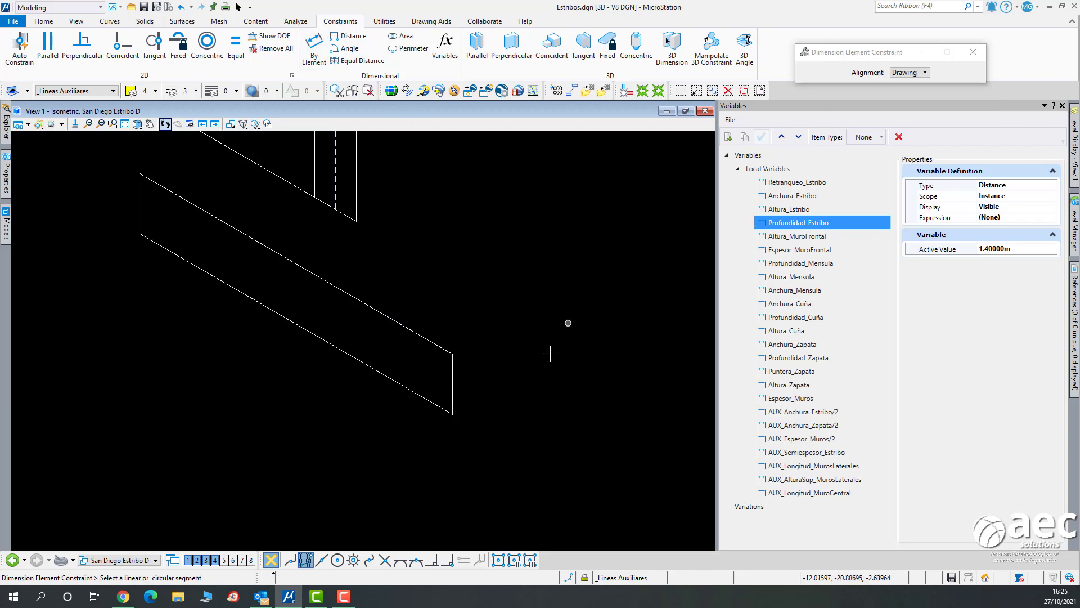
pyautogui.click(452, 383)
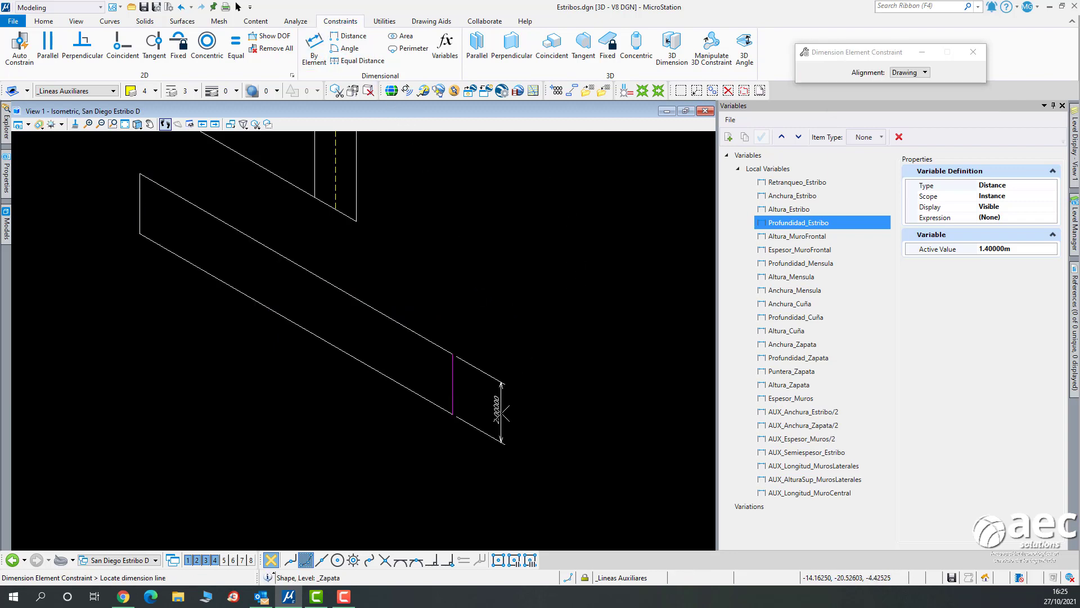
pyautogui.click(503, 413)
pyautogui.moveTo(577, 451); pyautogui.dragTo(578, 470)
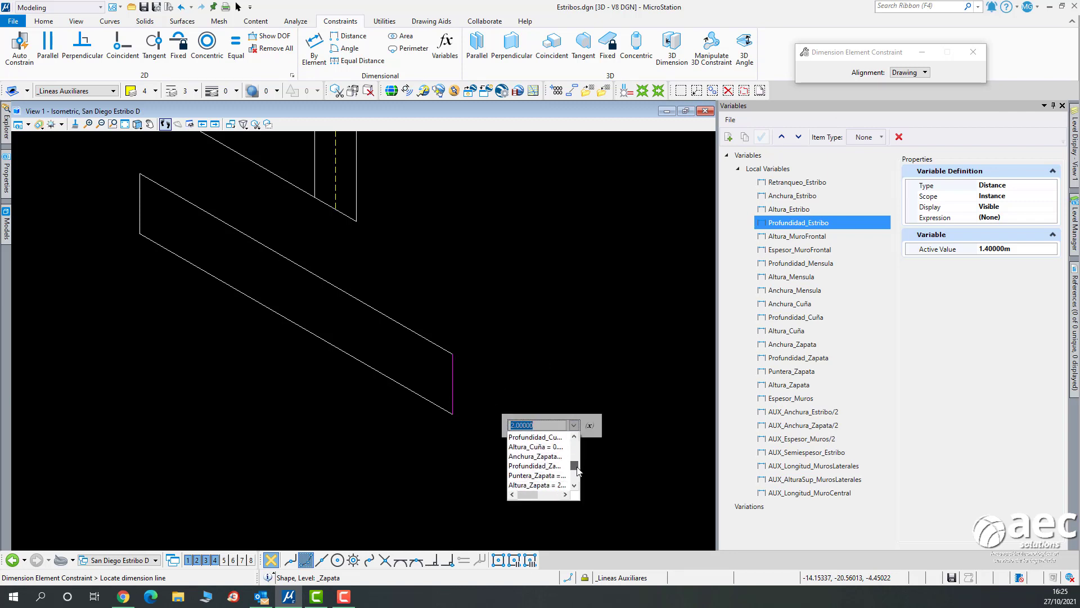
pyautogui.click(538, 484)
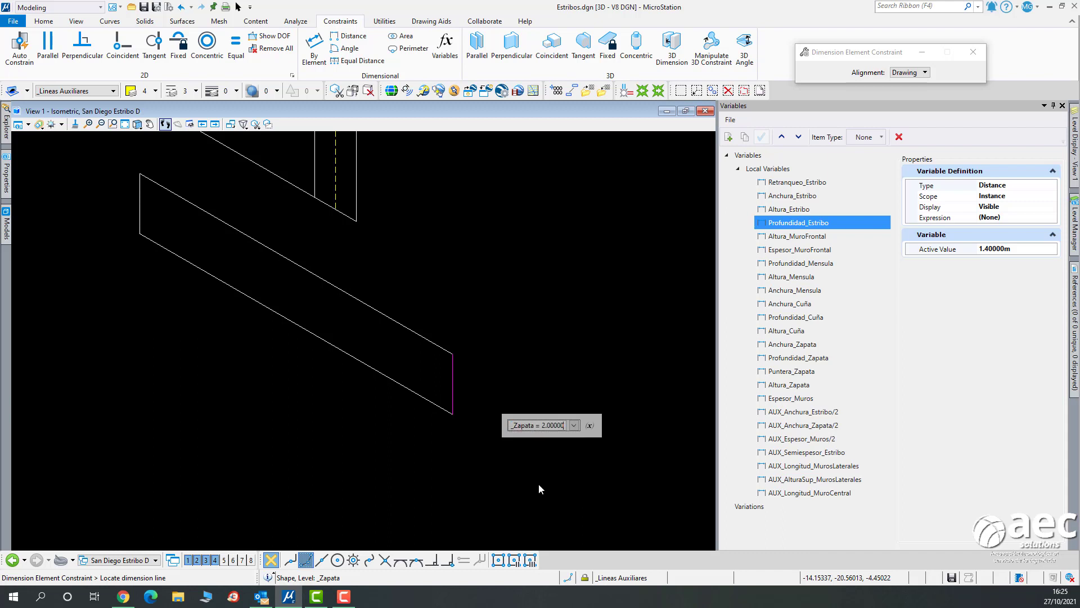
pyautogui.click(506, 331)
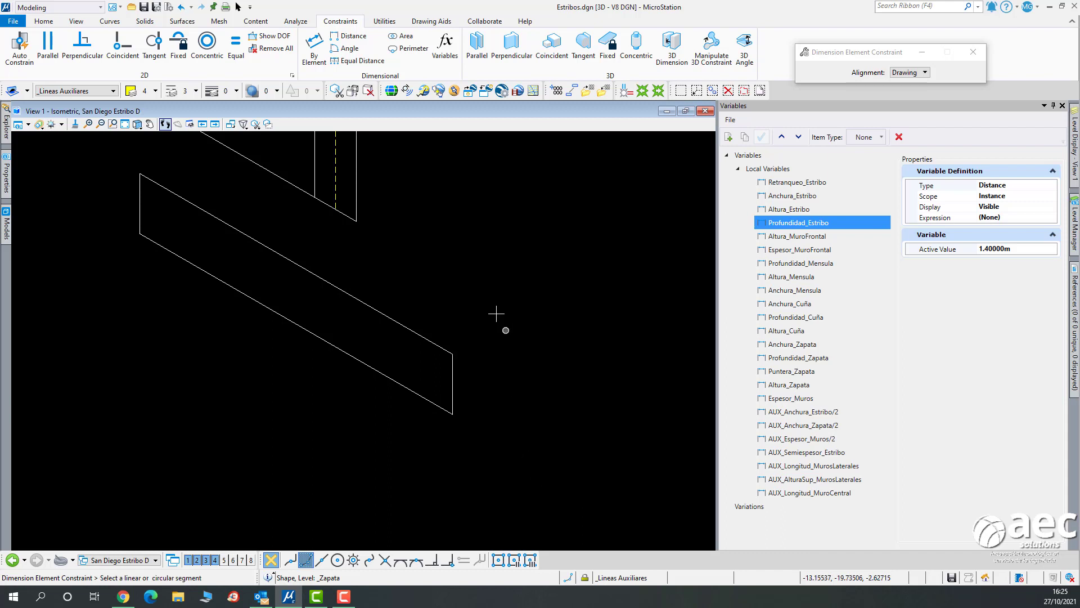
pyautogui.click(238, 7)
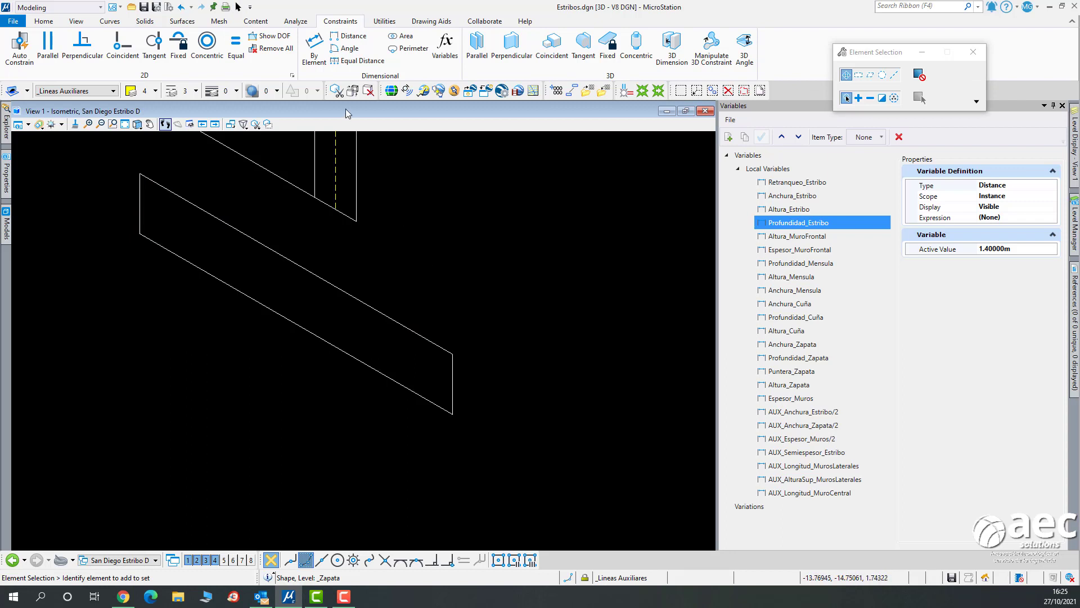
# Dimension the front segment of the footing profile's upper edge by element and assign it the Puntera_Zapata variable.
pyautogui.click(319, 46)
pyautogui.click(410, 328)
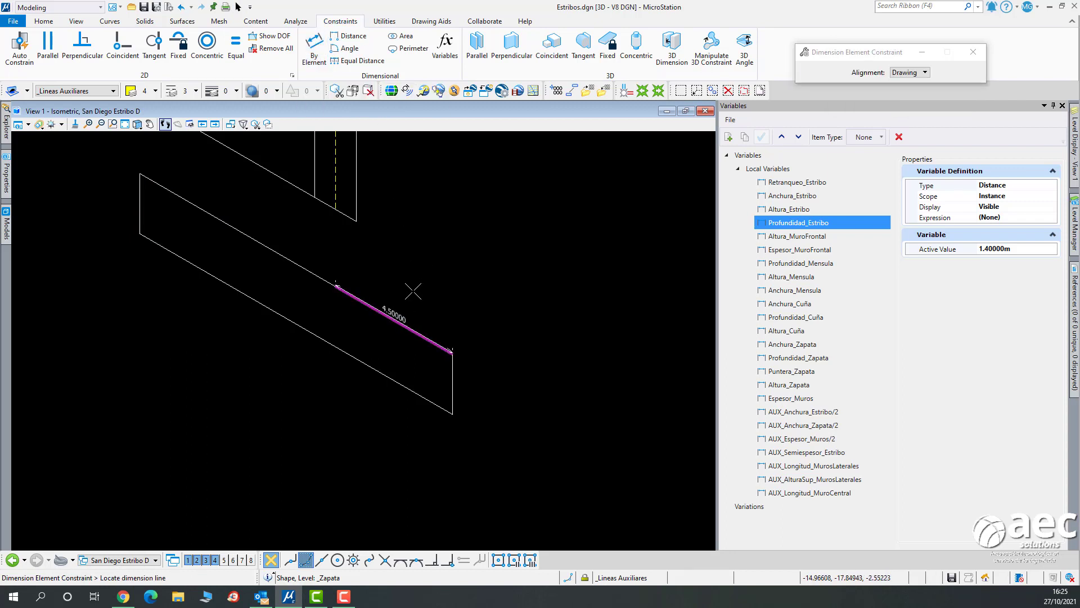
pyautogui.click(416, 276)
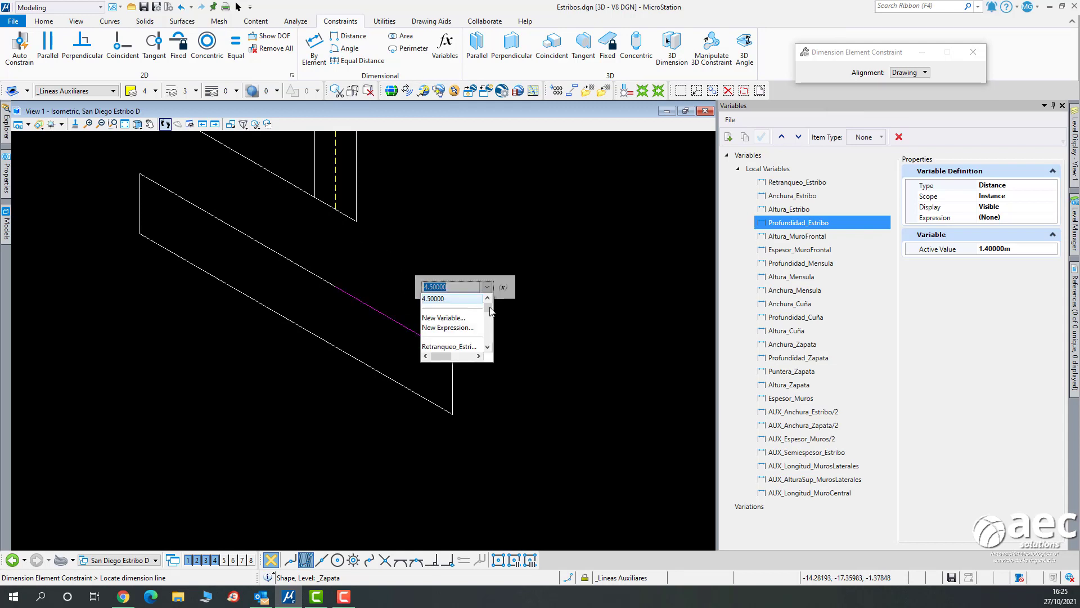
pyautogui.moveTo(490, 311); pyautogui.dragTo(492, 332)
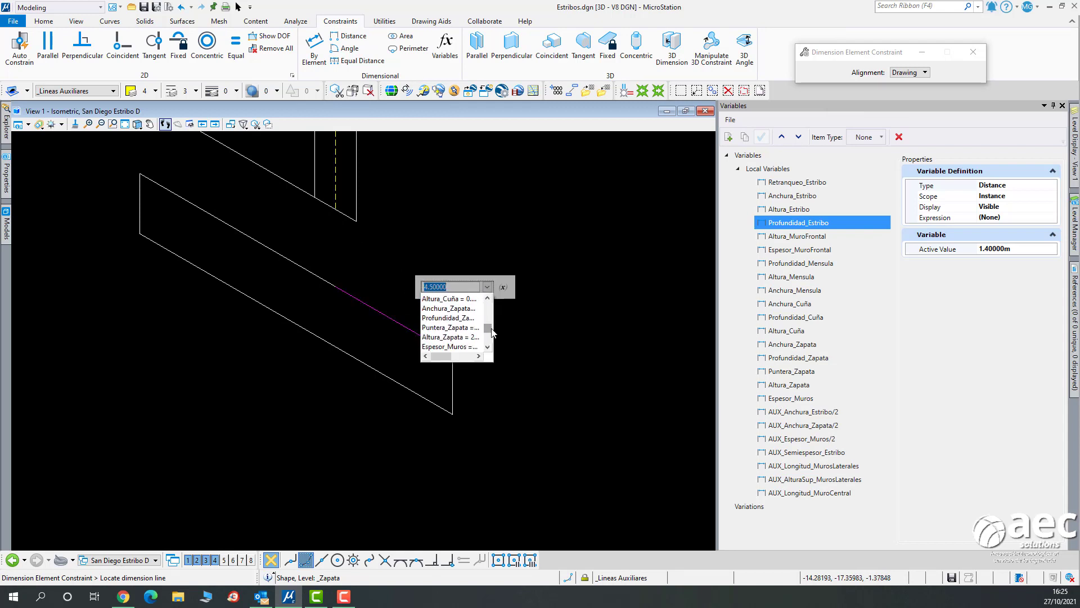
pyautogui.click(464, 328)
pyautogui.click(560, 318)
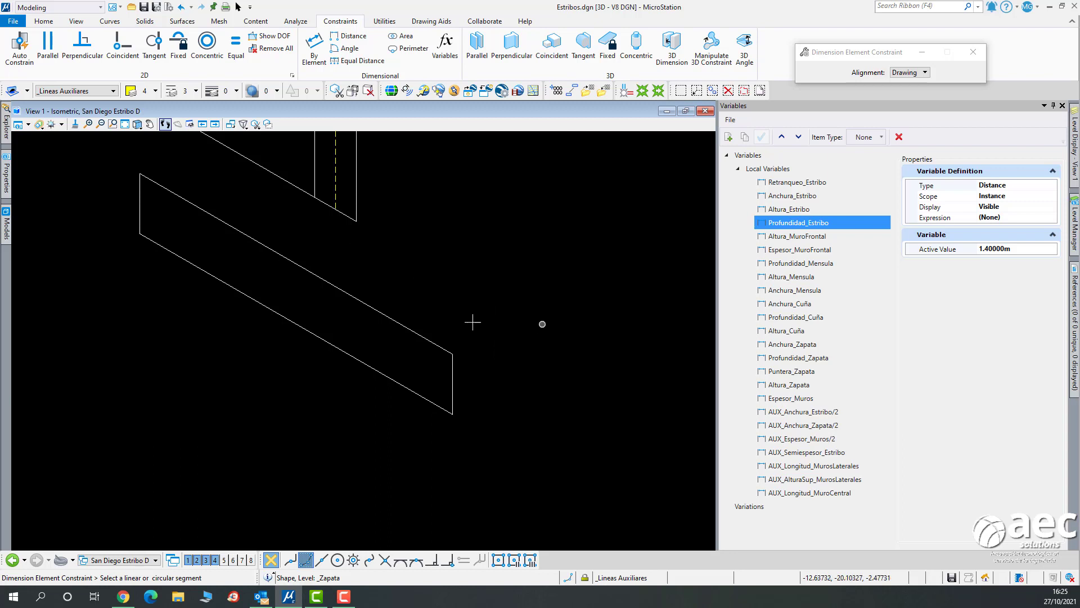
# Dimension the footing profile's long lower edge by element and assign it the Profundidad_Zapata variable.
pyautogui.click(288, 319)
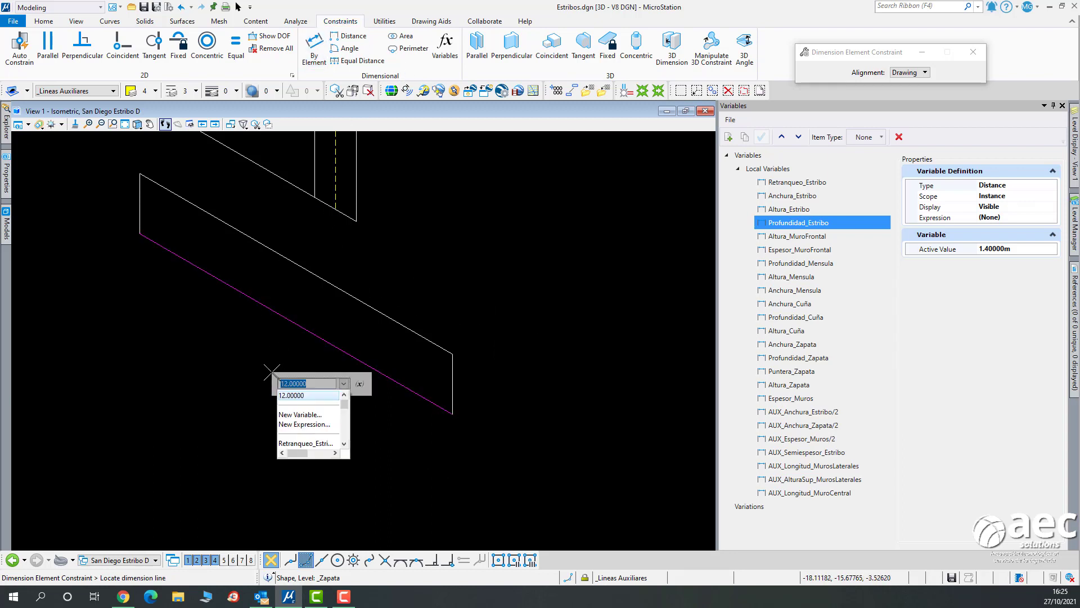
pyautogui.scroll(-2, 349, 413)
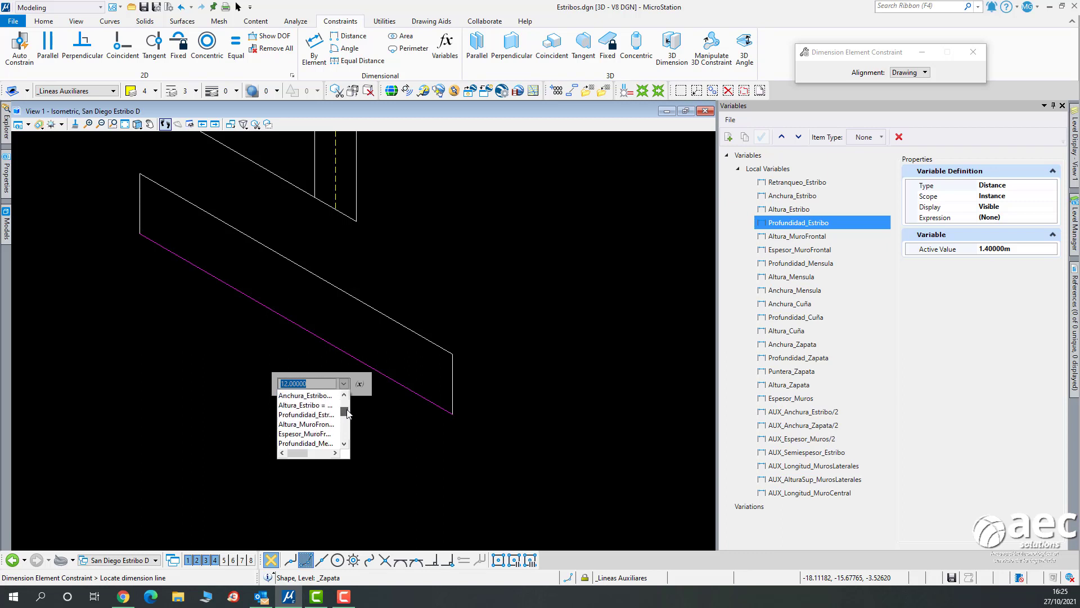
pyautogui.scroll(1, 348, 413)
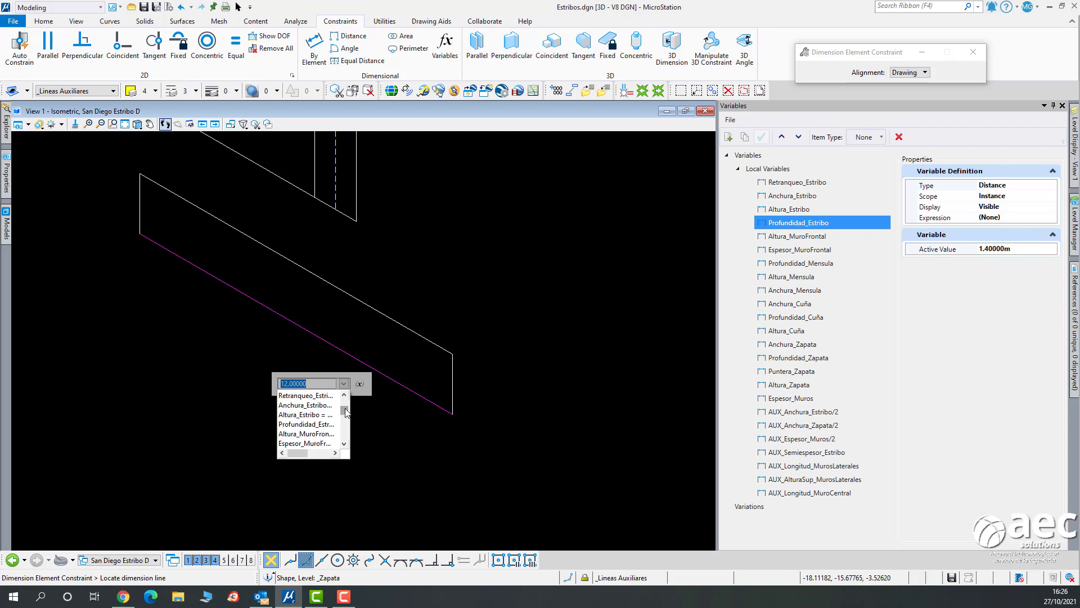
pyautogui.moveTo(345, 409); pyautogui.dragTo(345, 426)
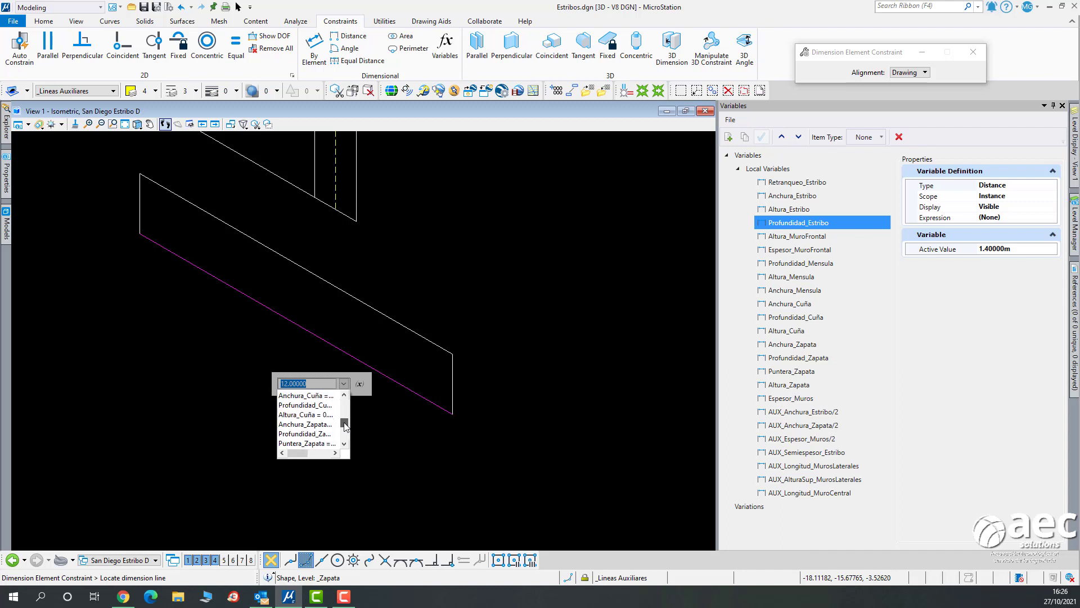
pyautogui.moveTo(345, 426); pyautogui.dragTo(345, 428)
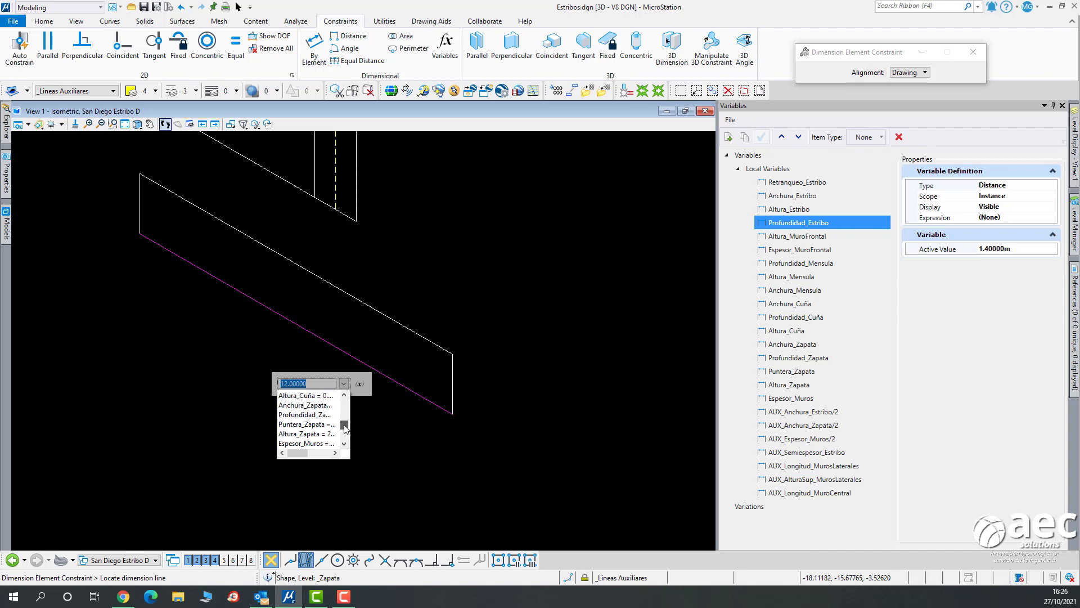
pyautogui.moveTo(345, 429); pyautogui.dragTo(345, 428)
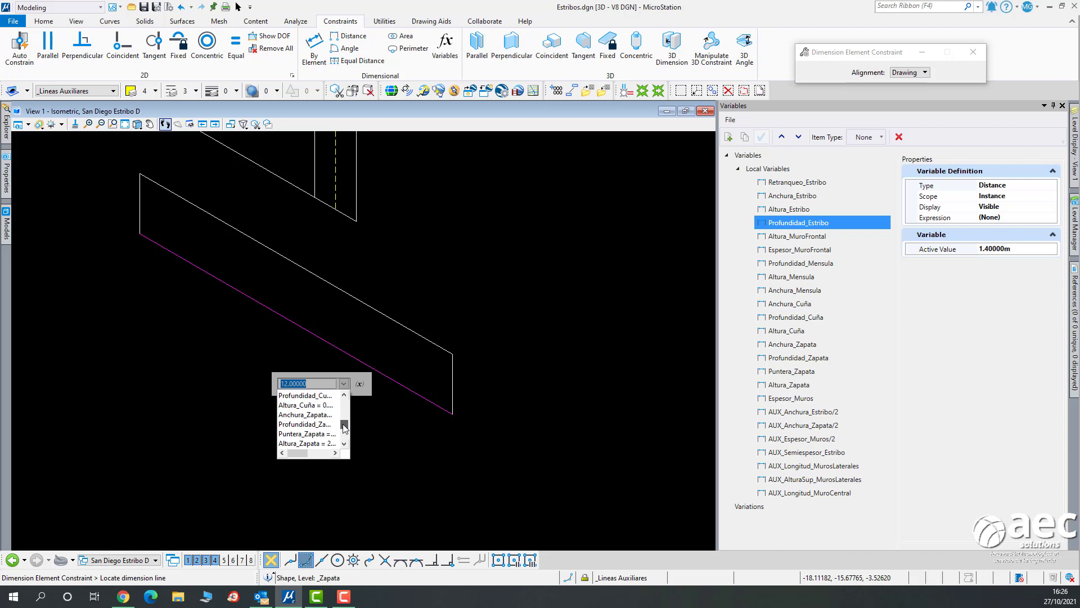
pyautogui.click(294, 424)
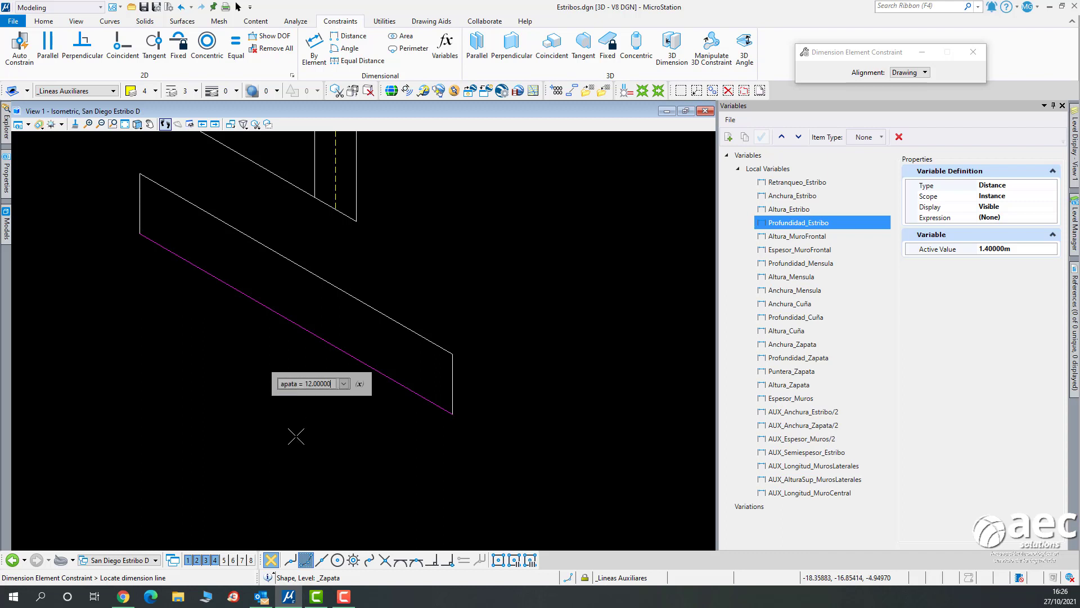
pyautogui.press('Return')
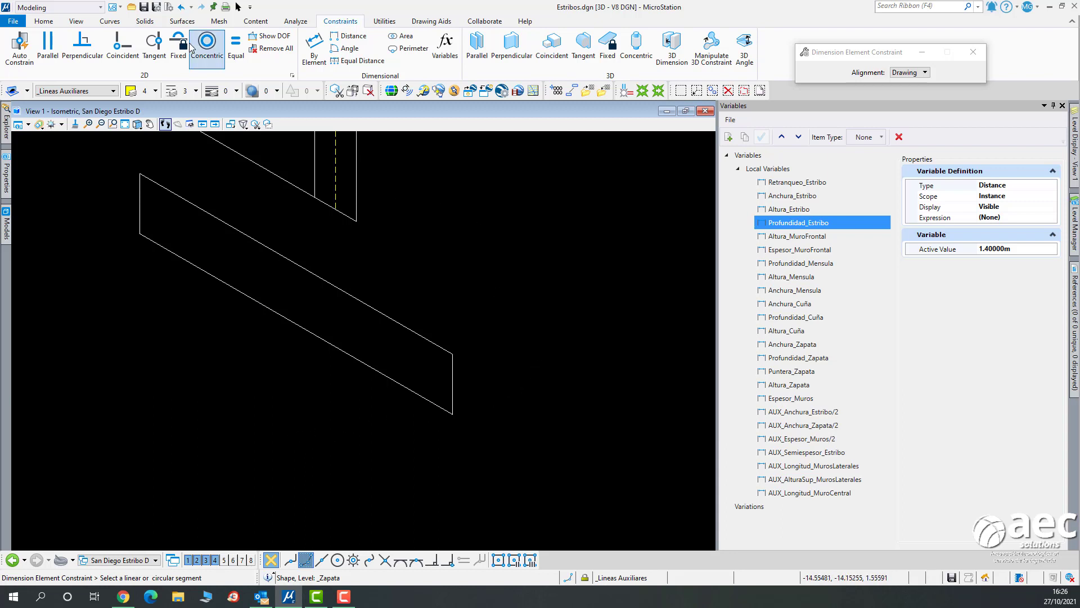
pyautogui.click(238, 7)
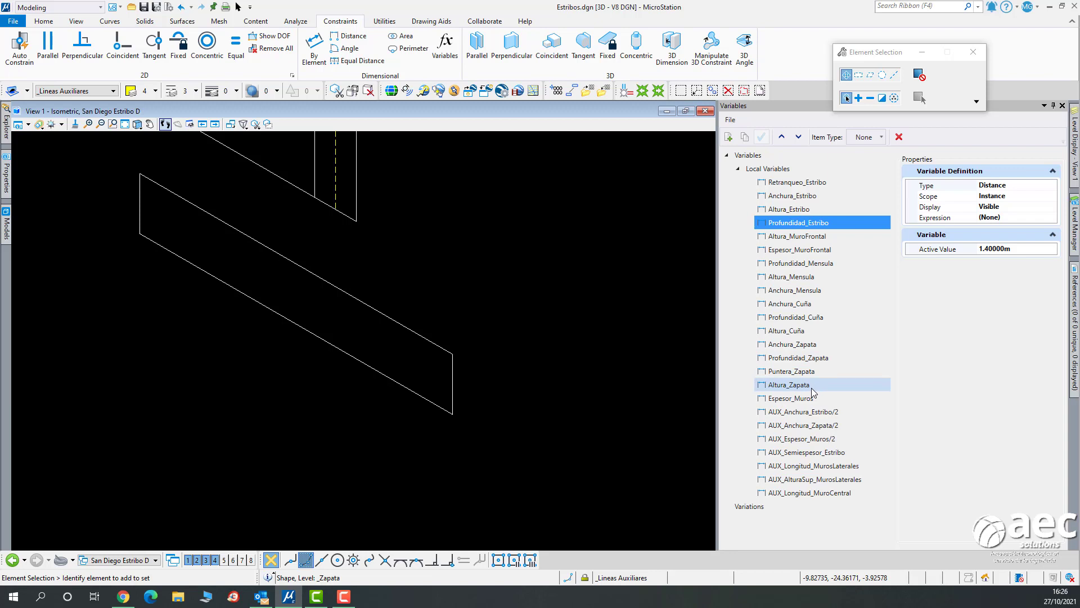
# Check the Anchura_Zapata variable's definition and the degrees of freedom remaining on the footing profile.
pyautogui.click(809, 349)
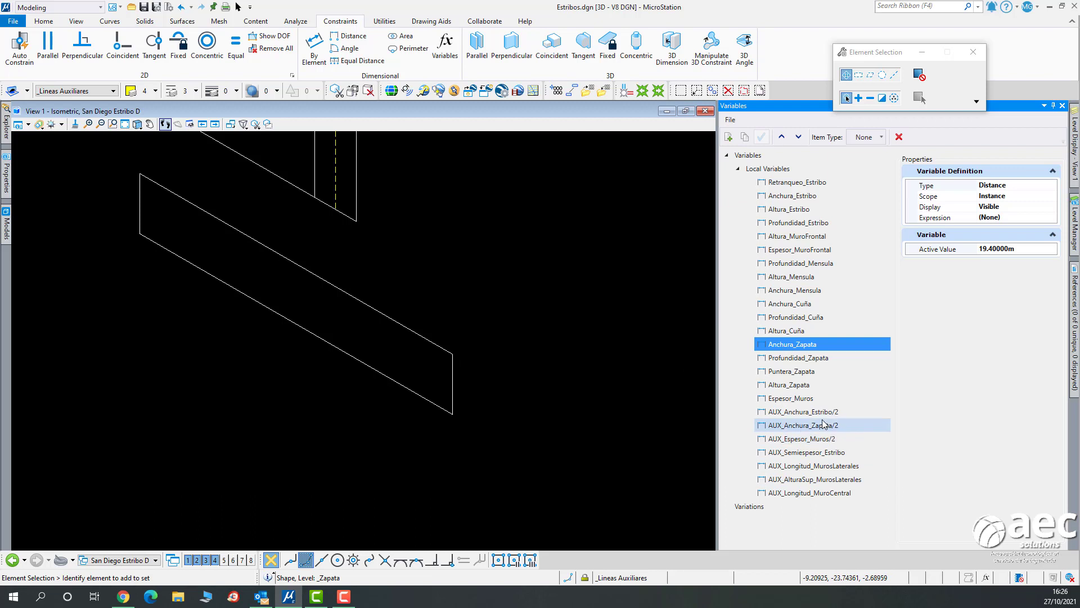
pyautogui.click(545, 300)
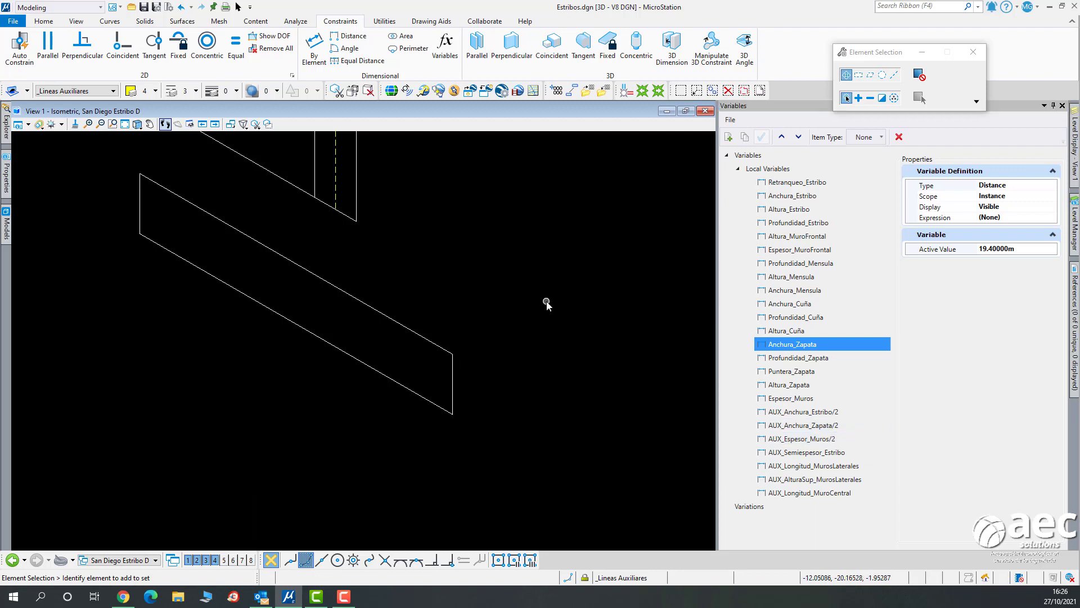
pyautogui.click(271, 36)
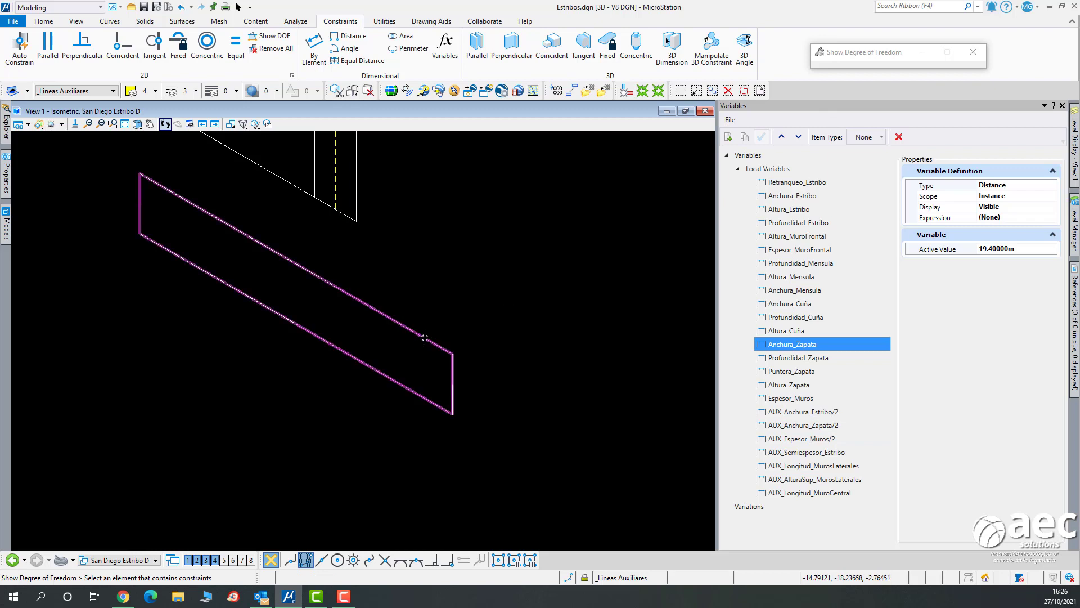
pyautogui.click(425, 337)
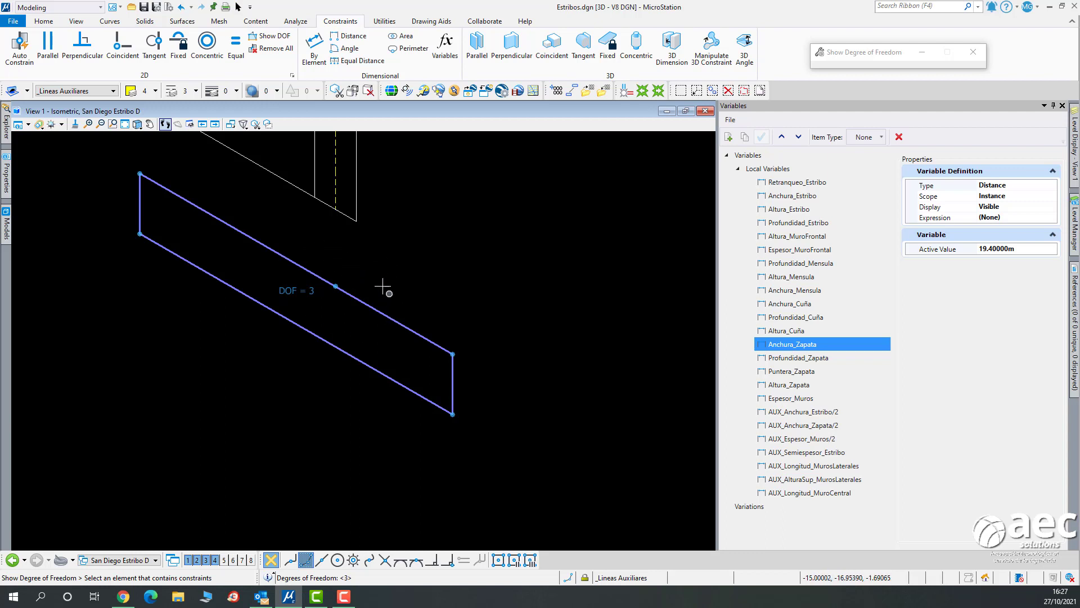
pyautogui.click(237, 7)
# Make the front segment of the footing's upper edge coincident with the bottom edge of the _Cap profile above it.
pyautogui.moveTo(459, 210); pyautogui.dragTo(430, 298, button='middle')
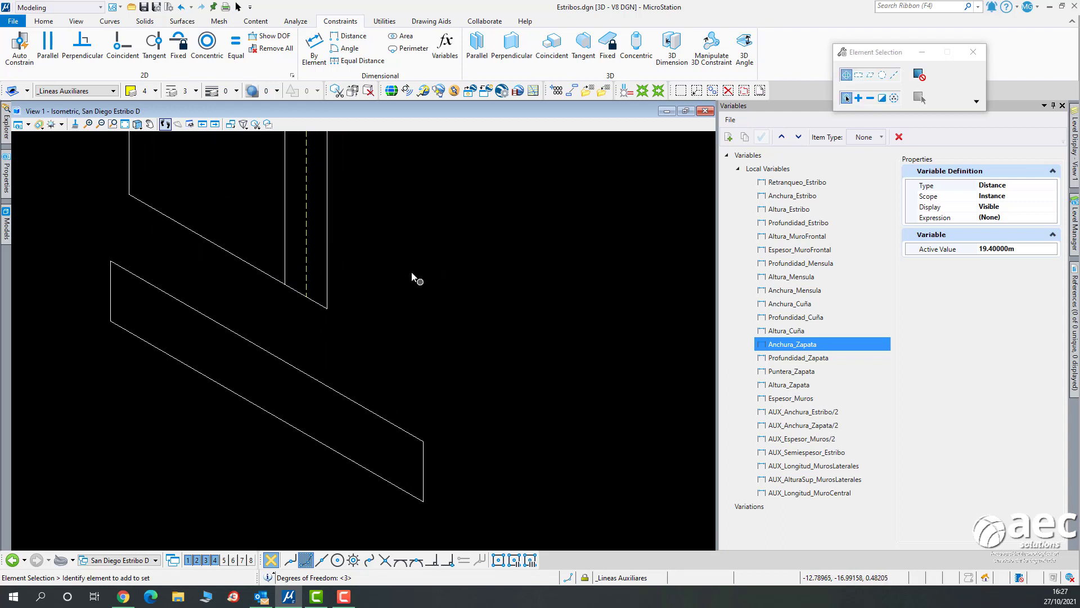
pyautogui.click(122, 49)
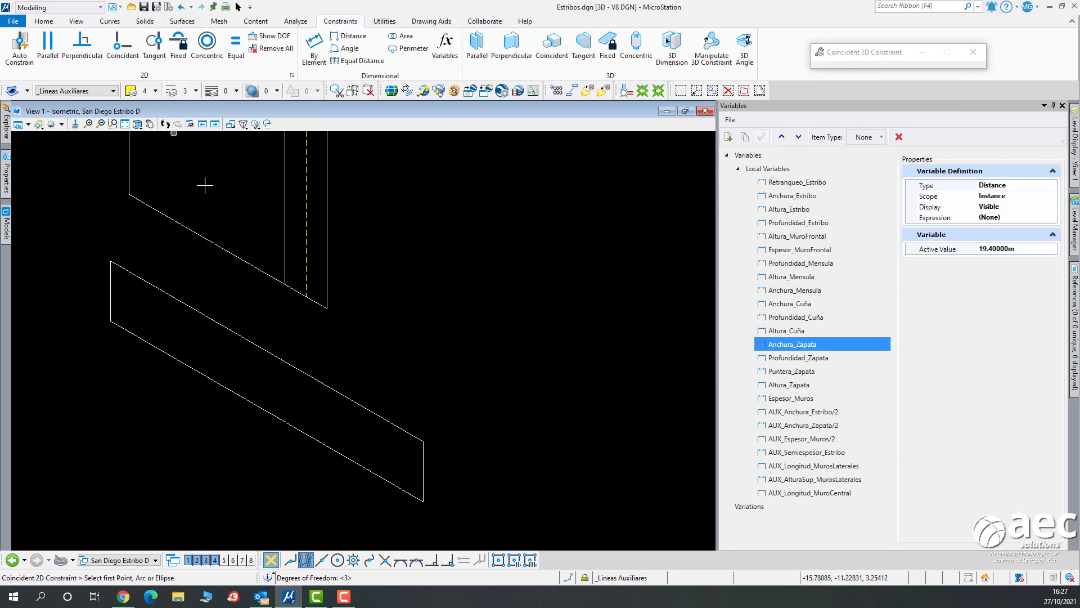
pyautogui.click(403, 430)
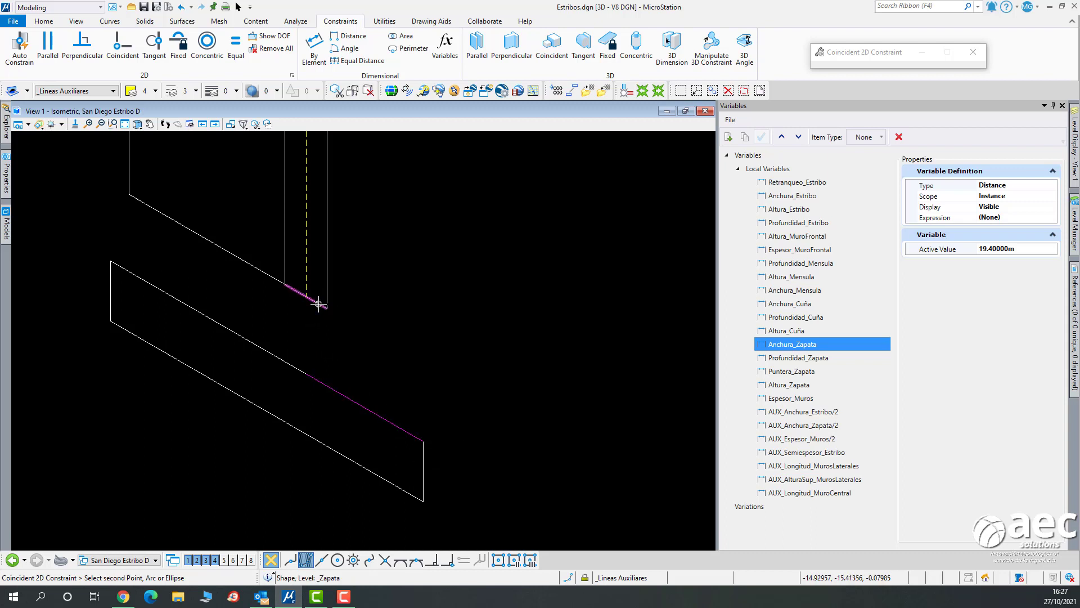
pyautogui.click(318, 304)
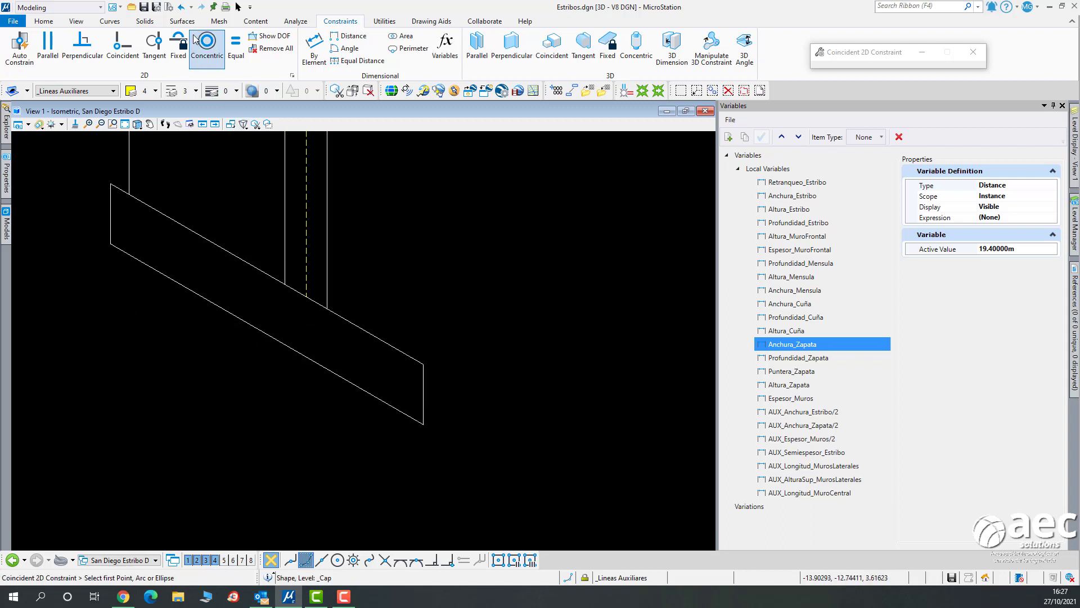
# Show the degrees of freedom of the footing profile together with the connected wall profiles.
pyautogui.click(265, 36)
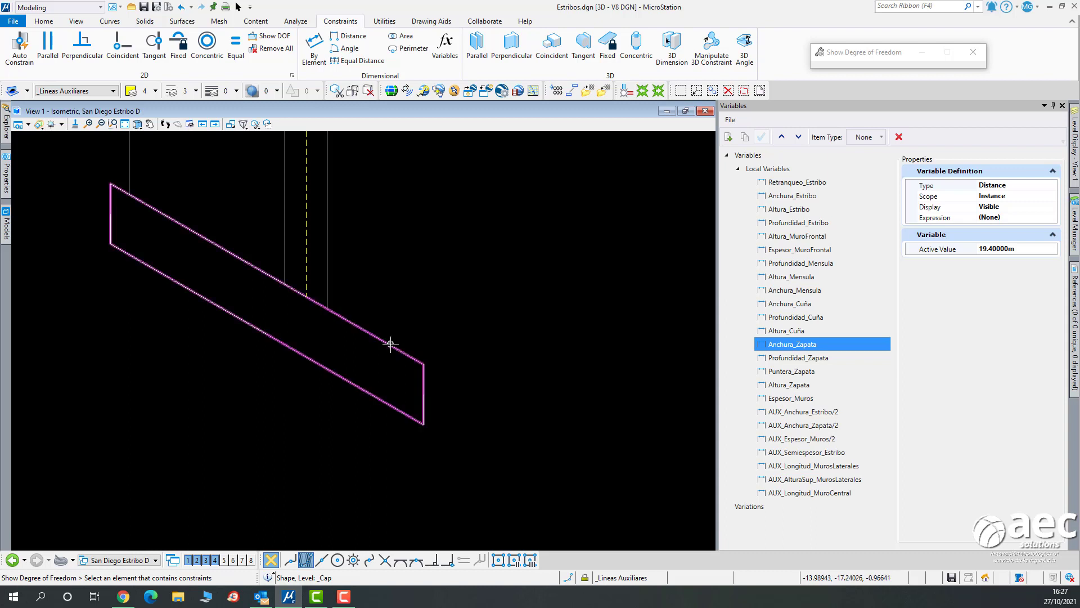
pyautogui.click(390, 344)
pyautogui.scroll(-5, 385, 325)
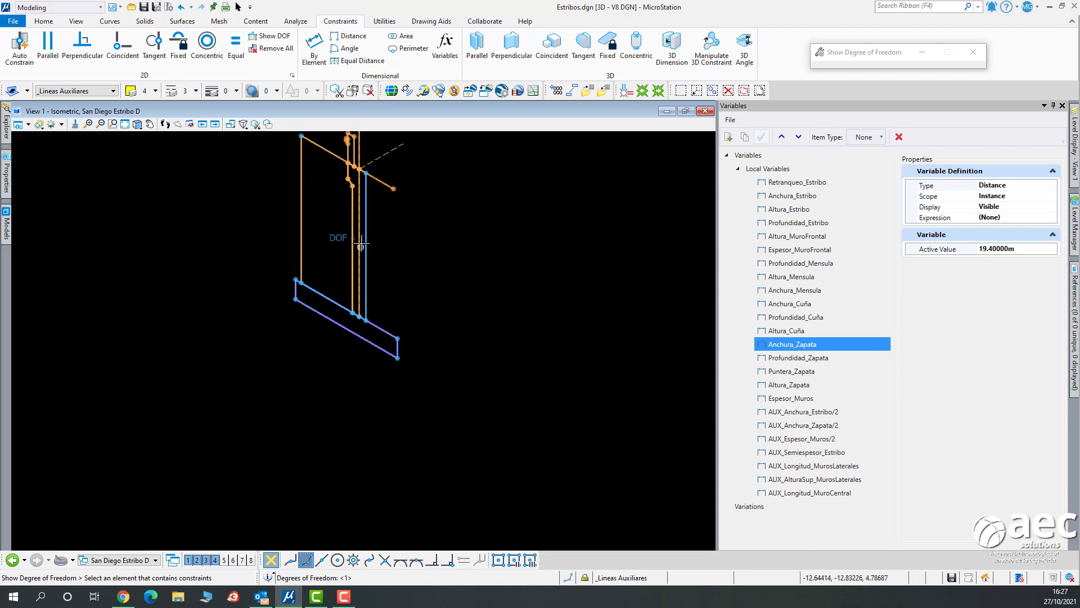
pyautogui.click(238, 6)
# Make the intermediate vertex on the footing's upper edge coincident with the lower endpoint of the dashed auxiliary line.
pyautogui.scroll(5, 397, 306)
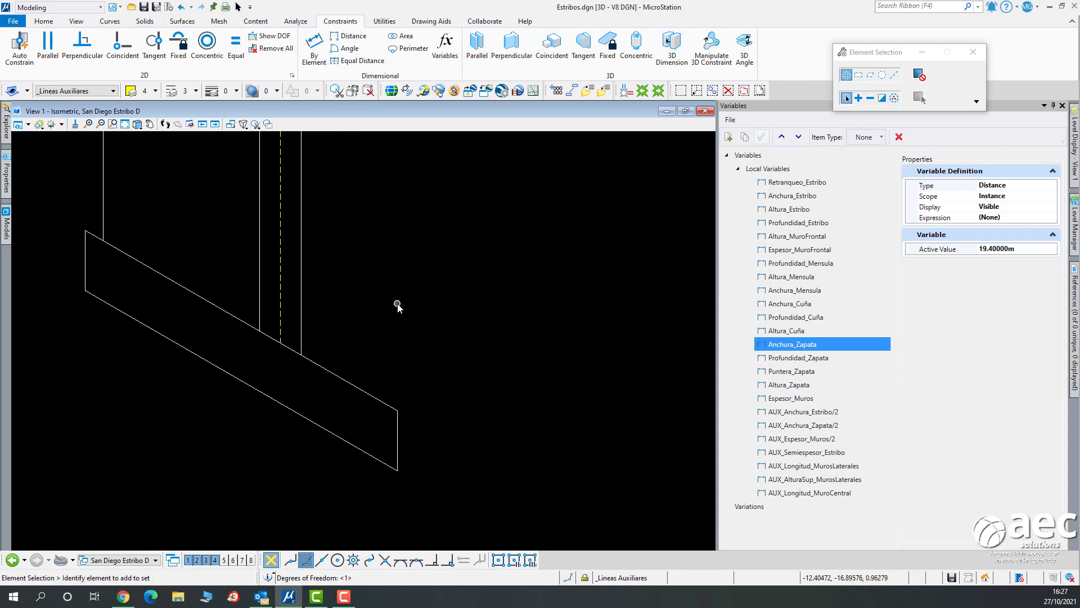
pyautogui.click(122, 48)
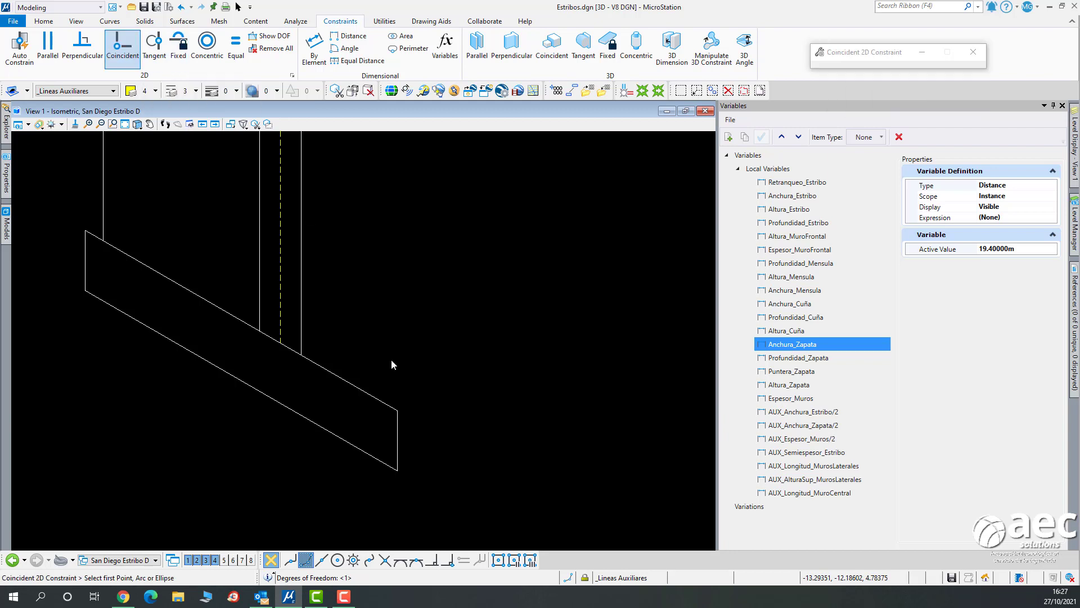
pyautogui.click(281, 343)
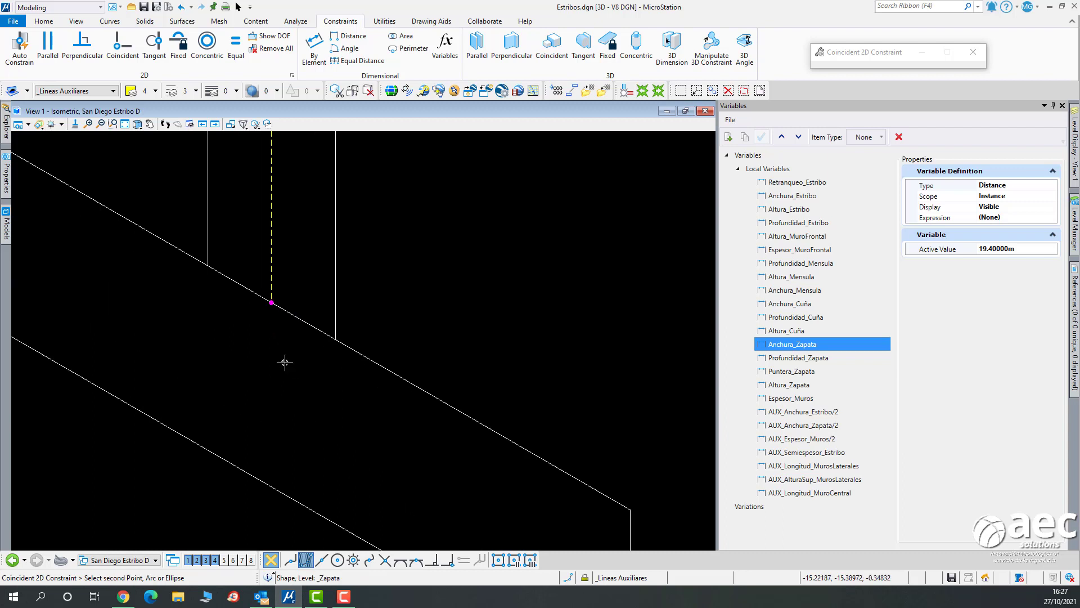
pyautogui.scroll(5, 285, 362)
pyautogui.rightClick(257, 295)
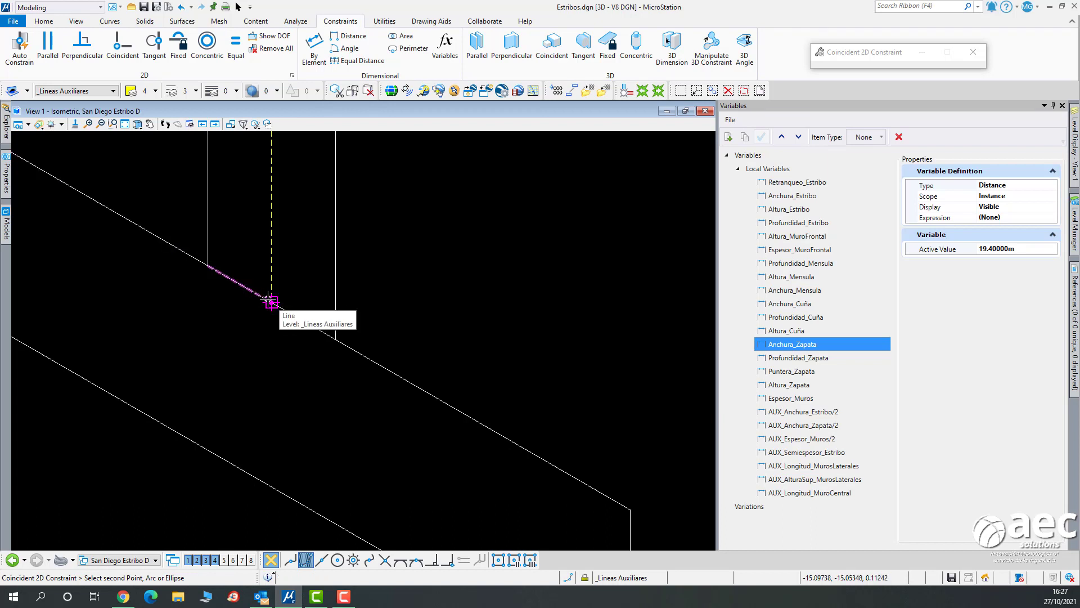
pyautogui.click(271, 302)
pyautogui.click(271, 302)
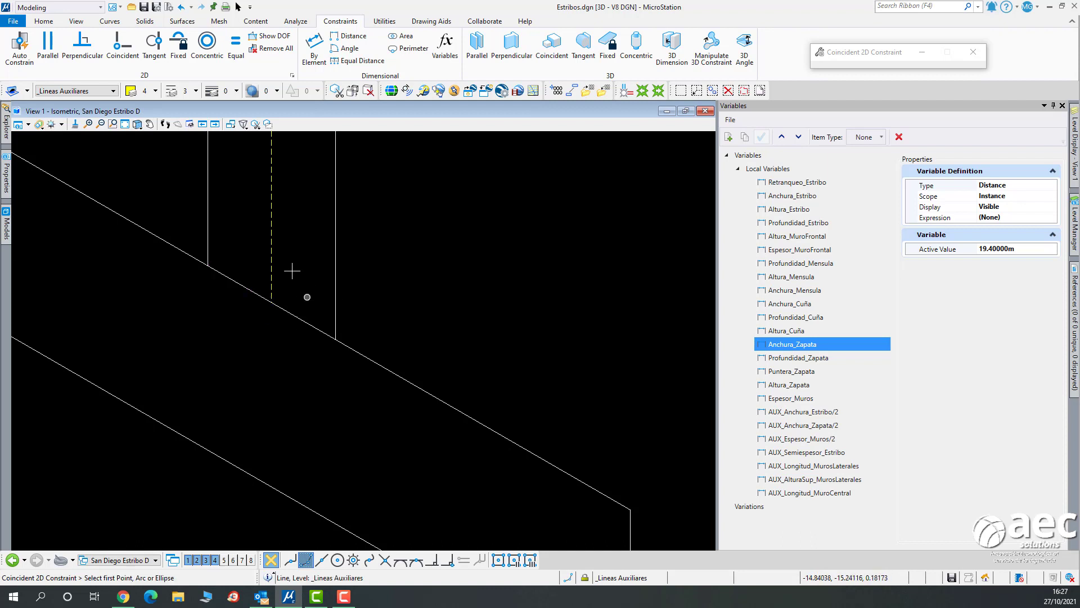
pyautogui.click(238, 7)
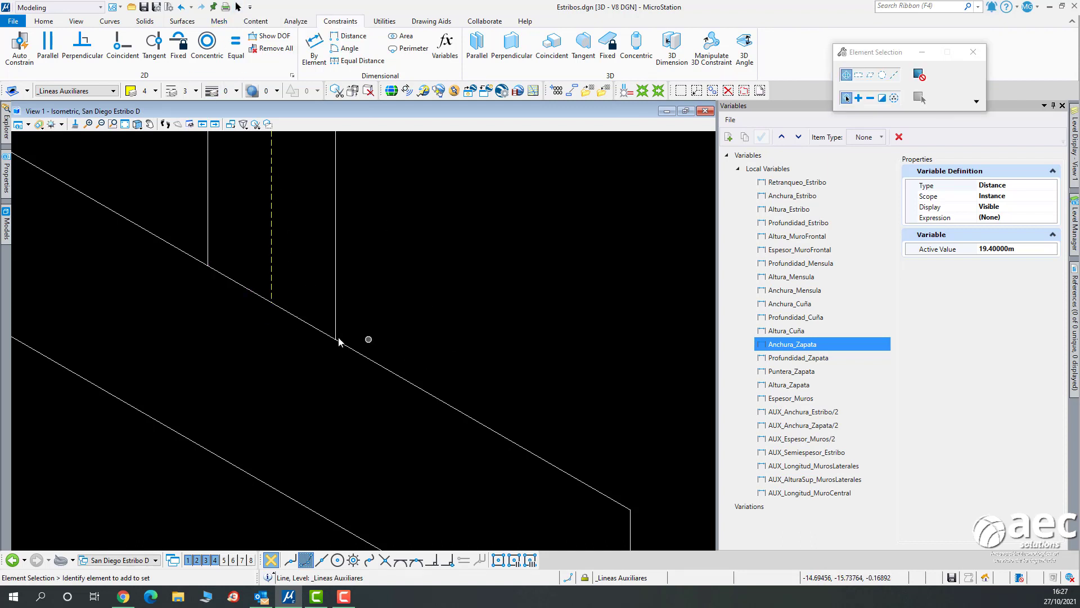
# Measure the distance from the footing's rear upper corner to the foot of the _MuroCentral profile's rear edge.
pyautogui.scroll(-3, 332, 340)
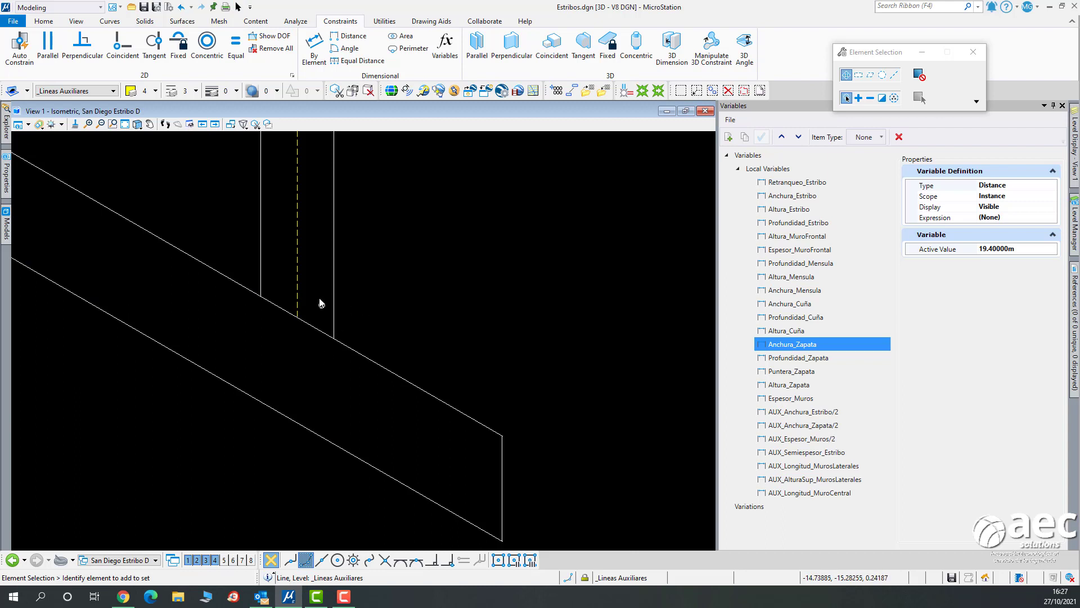
pyautogui.scroll(-3, 315, 298)
pyautogui.scroll(-3, 398, 301)
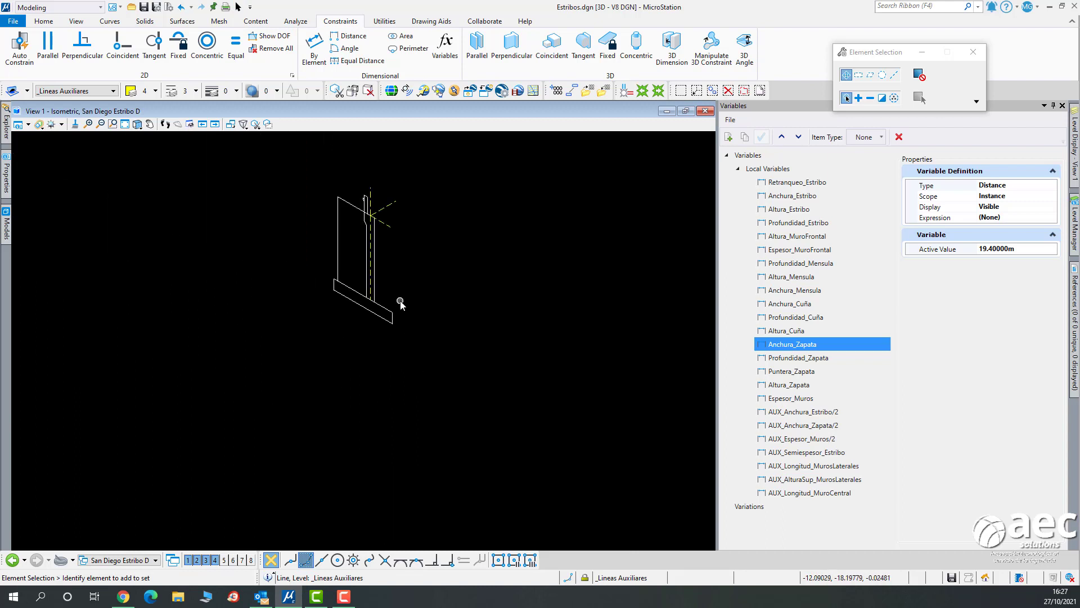
pyautogui.scroll(2, 400, 304)
pyautogui.scroll(-2, 417, 353)
pyautogui.scroll(4, 422, 367)
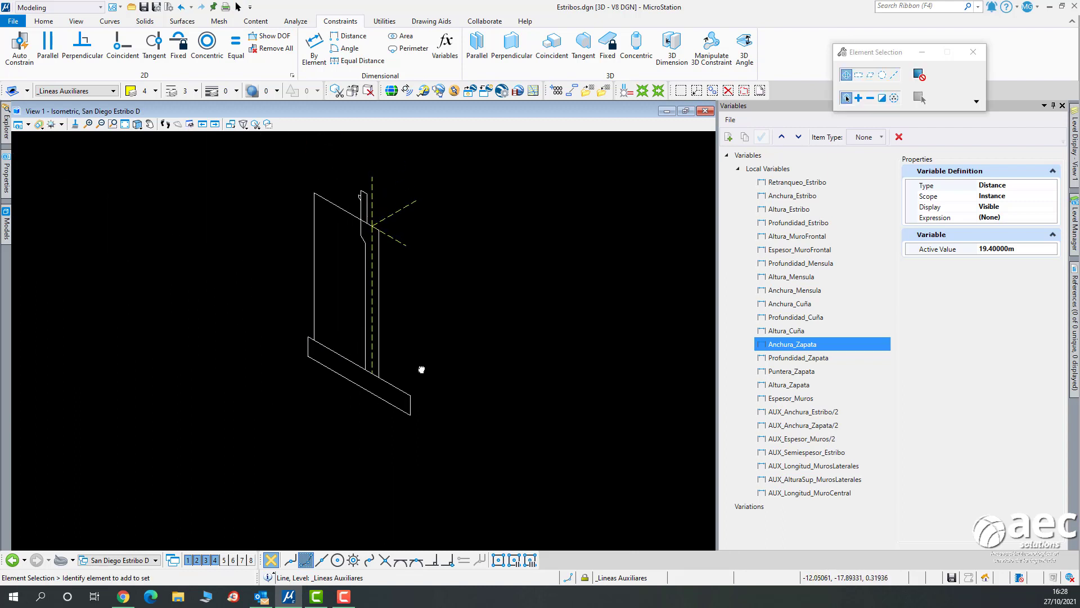
pyautogui.scroll(3, 231, 319)
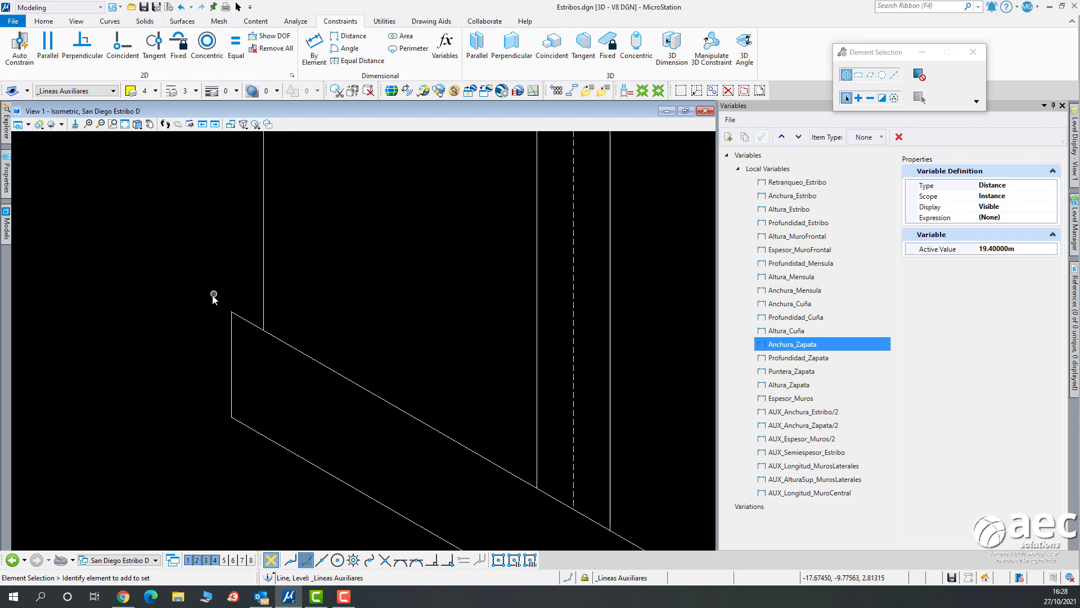
pyautogui.press('space')
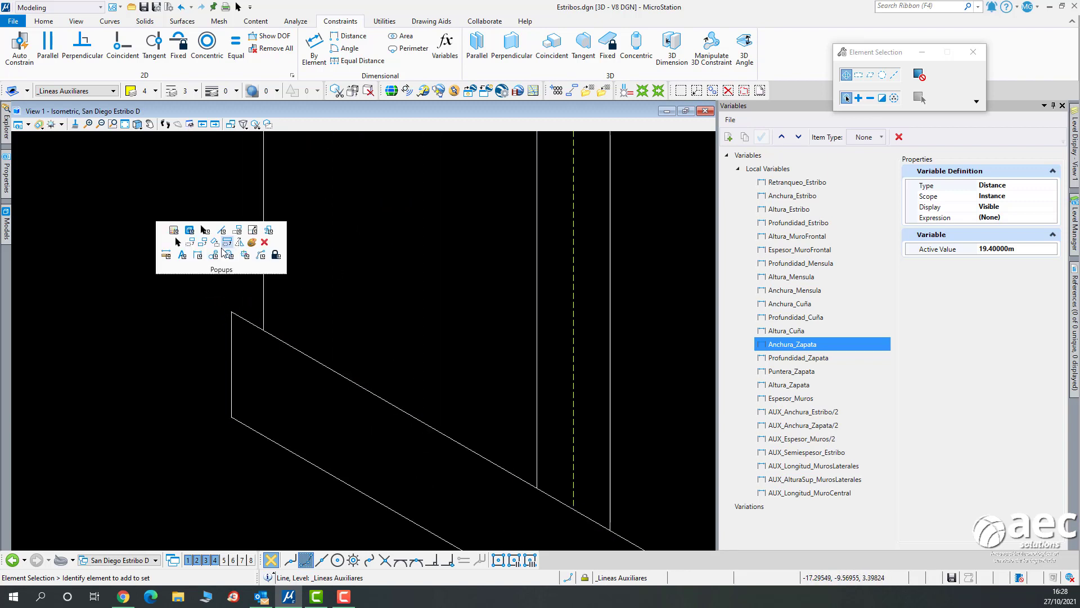
pyautogui.click(166, 255)
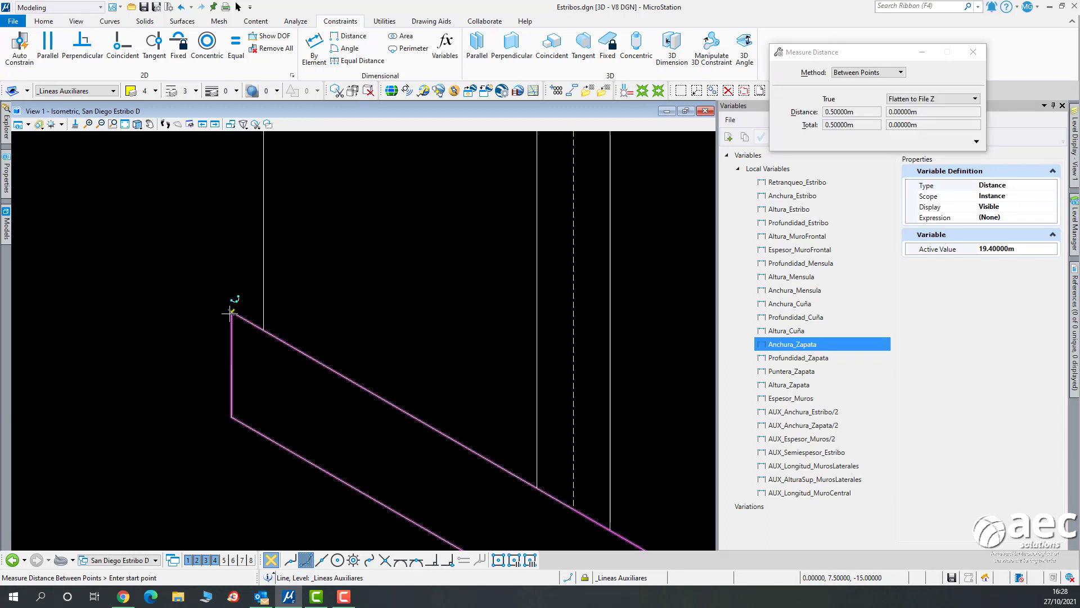
pyautogui.click(230, 313)
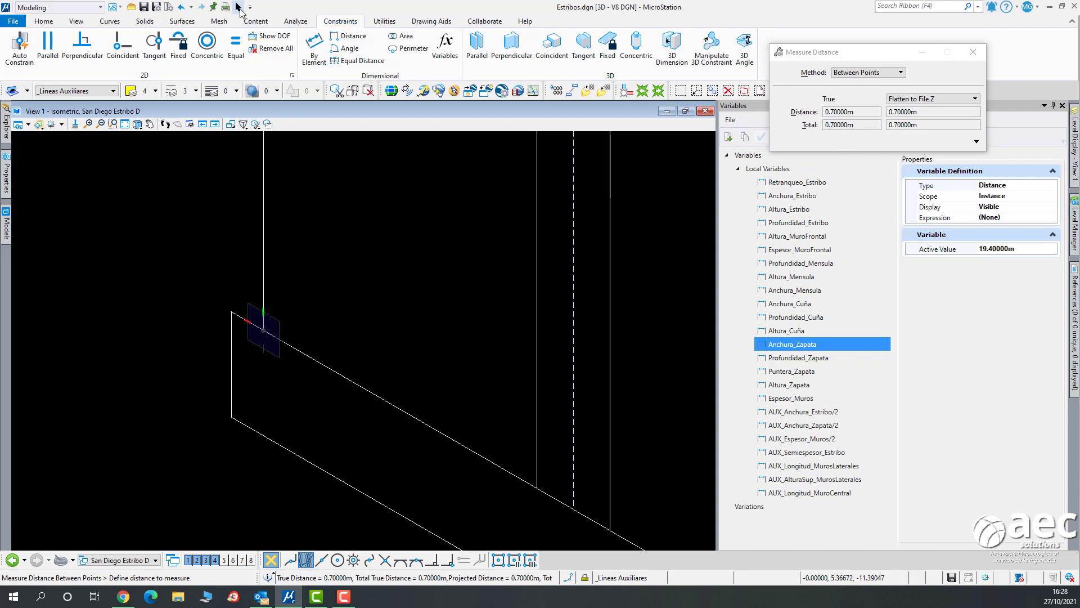
pyautogui.click(239, 7)
# Turn on the display of the _MuroTrasero level in View 1.
pyautogui.scroll(-3, 365, 269)
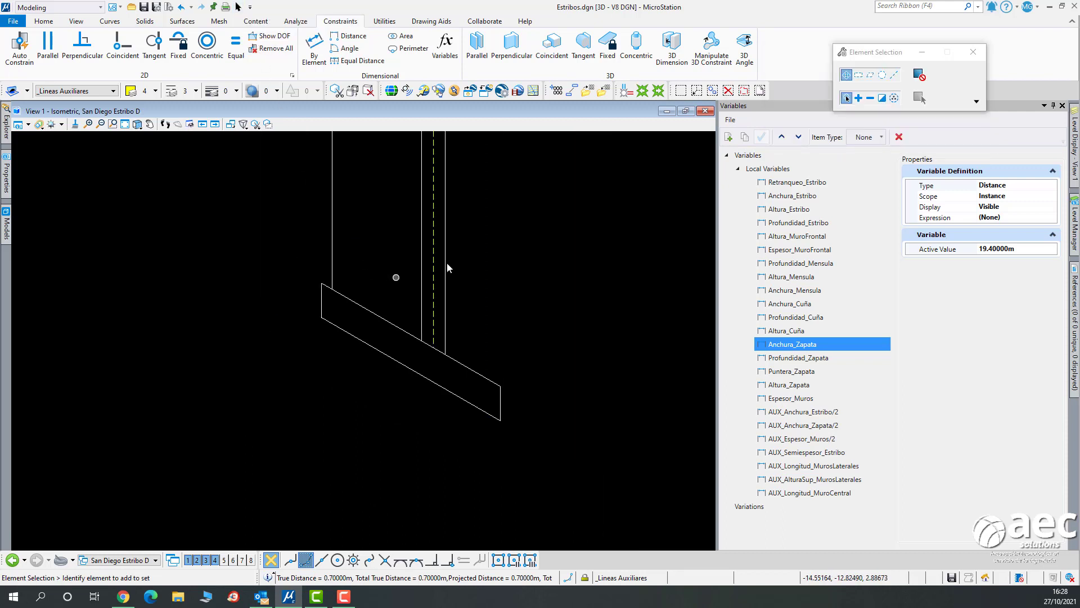
pyautogui.scroll(-3, 449, 268)
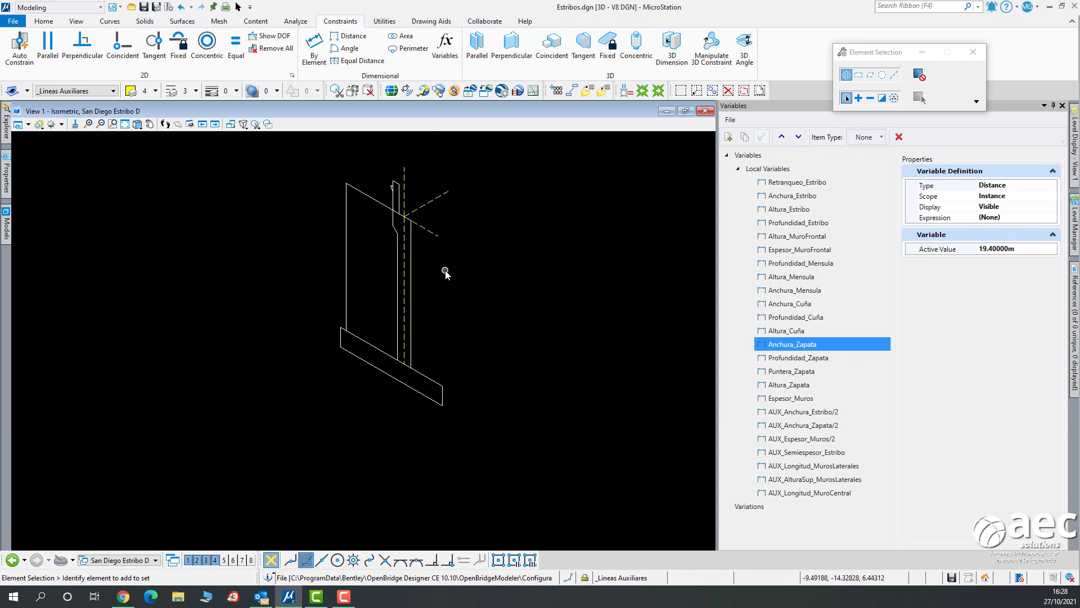
pyautogui.scroll(2, 371, 310)
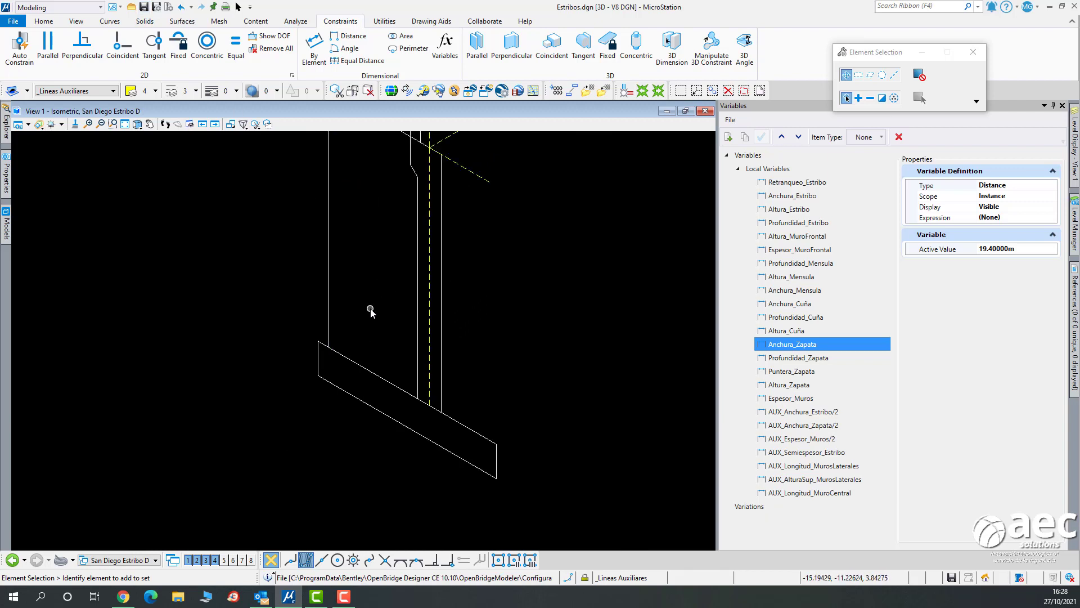
pyautogui.scroll(2, 367, 254)
pyautogui.moveTo(366, 261); pyautogui.dragTo(356, 353, button='middle')
pyautogui.scroll(-2, 357, 354)
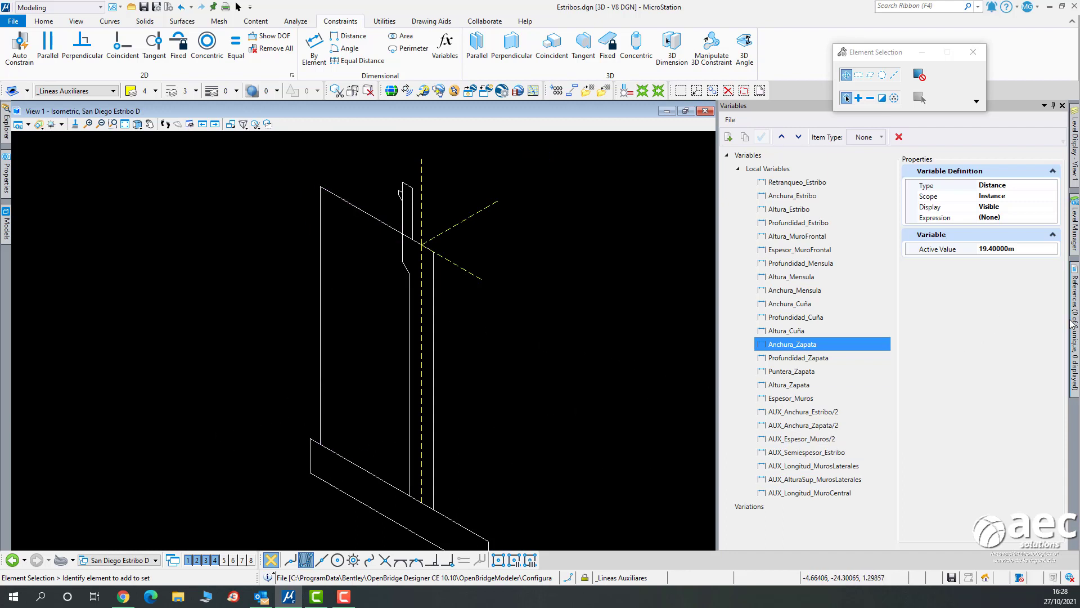
pyautogui.moveTo(1074, 325)
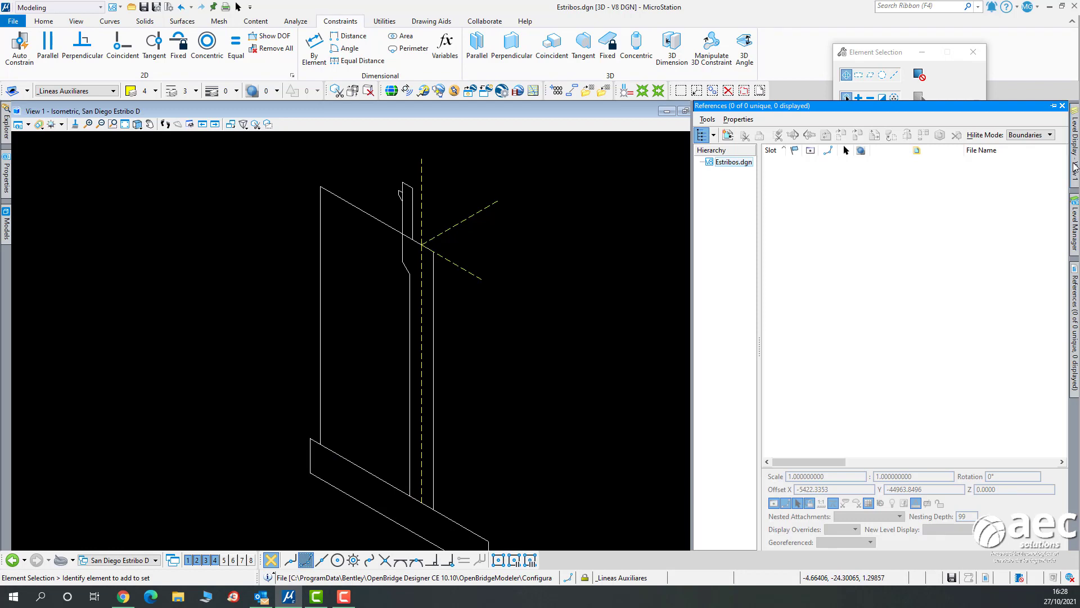
pyautogui.moveTo(1075, 166)
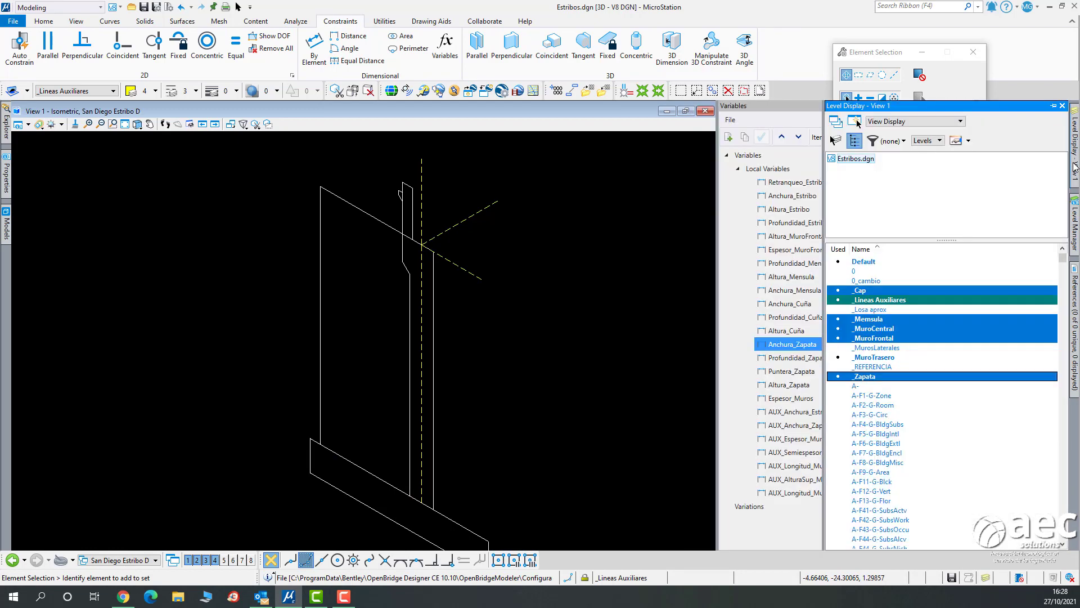
pyautogui.click(890, 359)
pyautogui.moveTo(272, 313); pyautogui.dragTo(288, 378, button='middle')
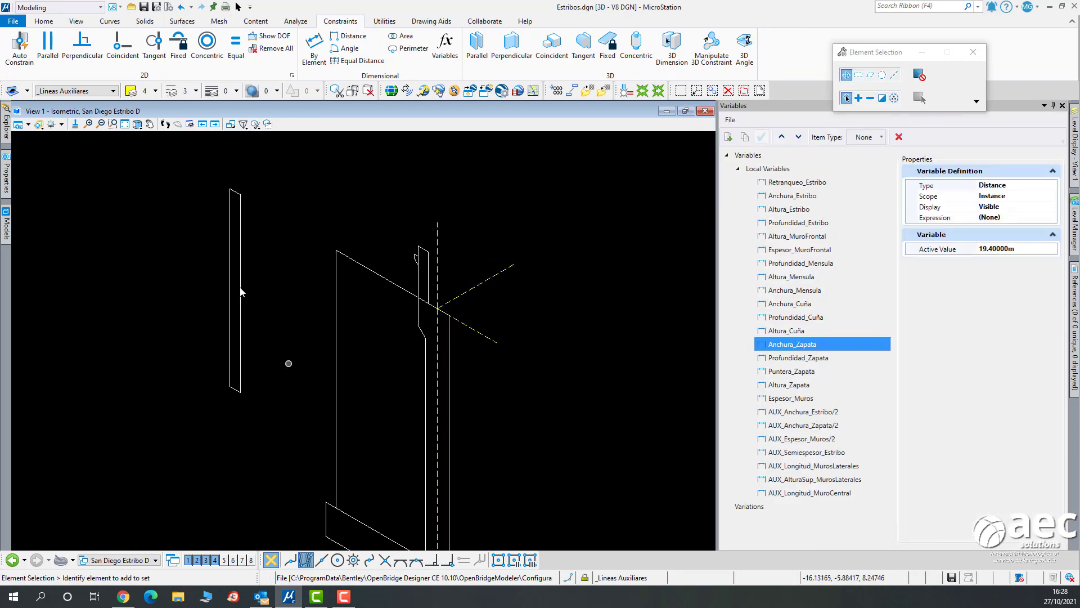
# Apply automatic 2D constraints to the _MuroTrasero rear wall profile.
pyautogui.click(20, 48)
pyautogui.click(241, 285)
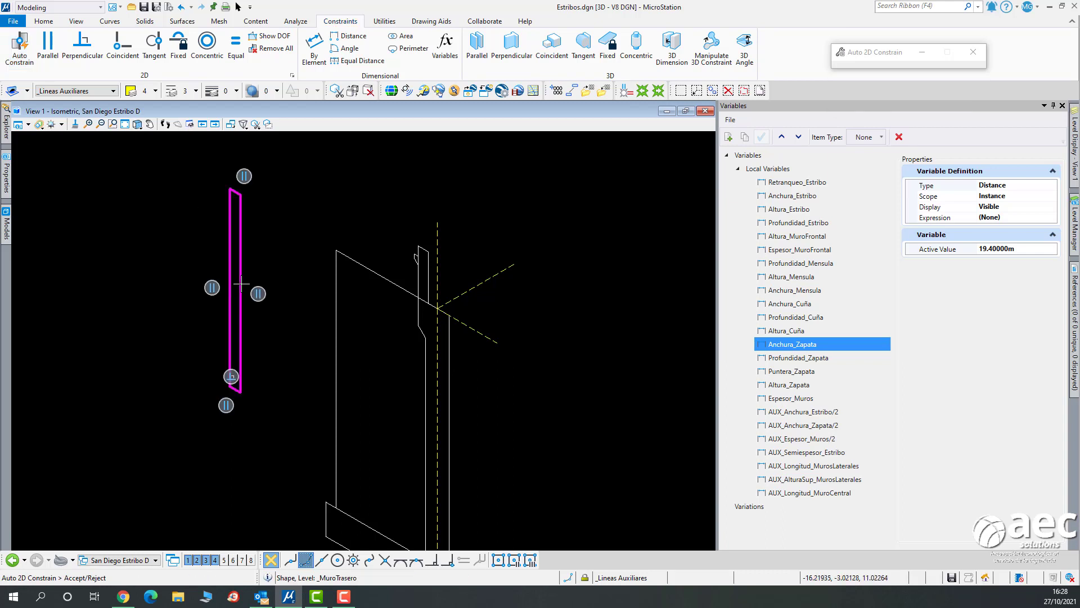
pyautogui.click(288, 233)
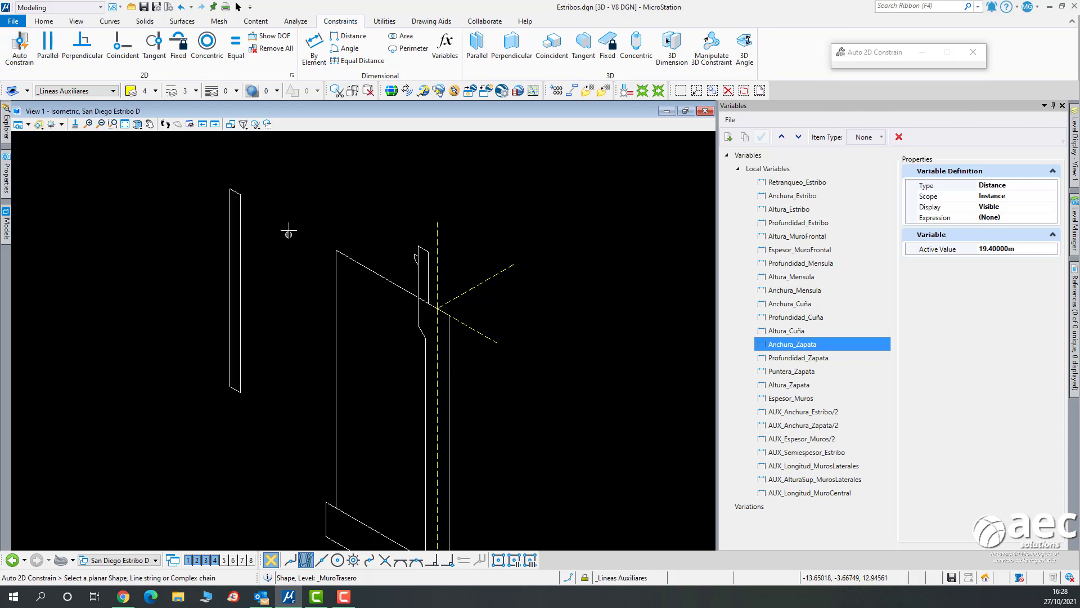
# Add an element dimension constraint to the rear wall profile's long vertical edge, driven by the Altura_Estribo variable.
pyautogui.click(339, 38)
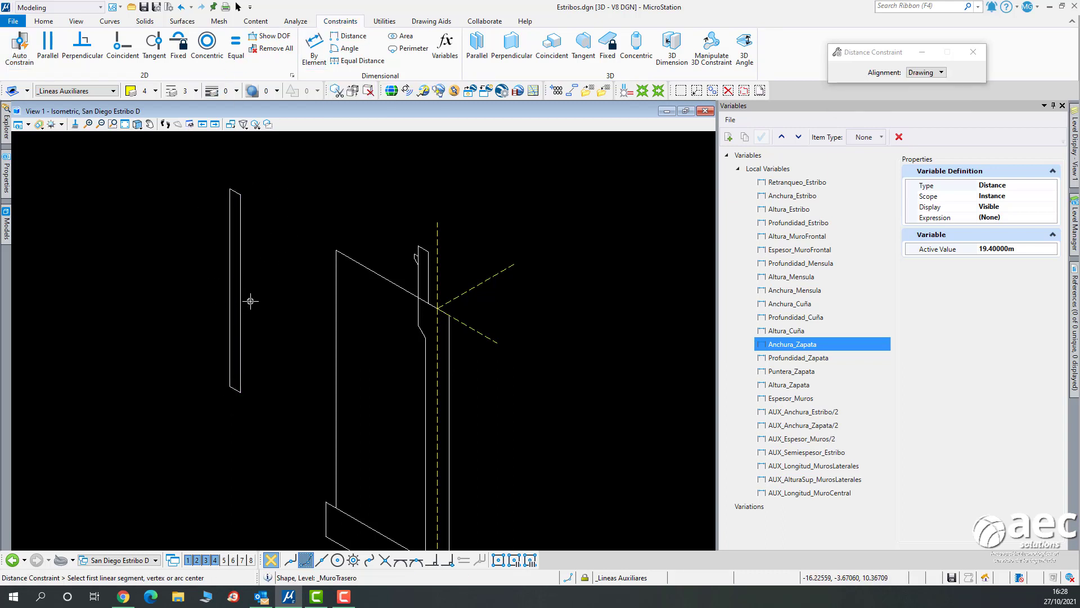
pyautogui.click(317, 57)
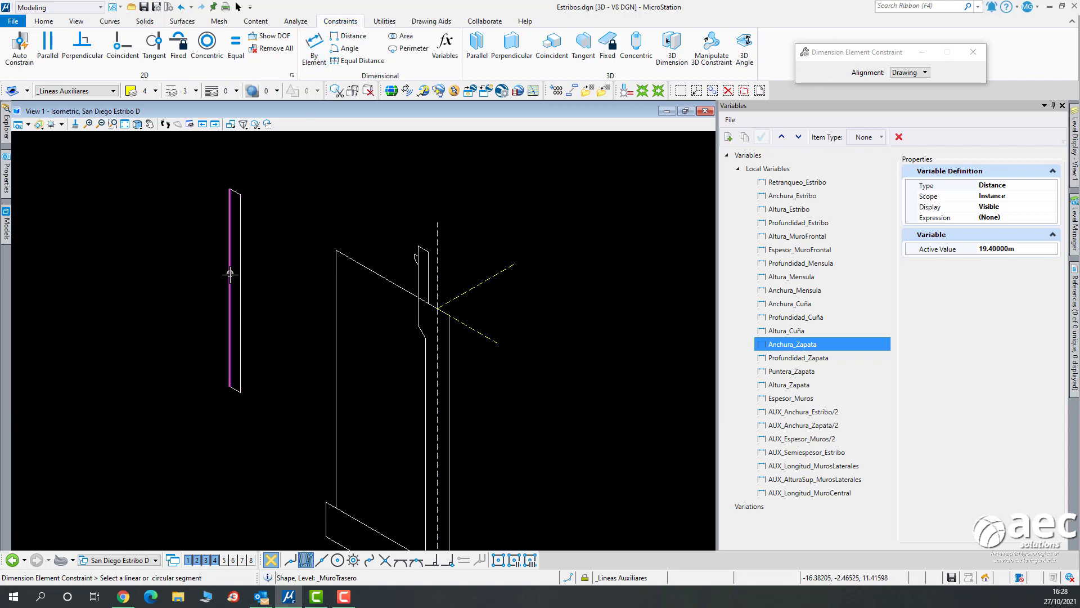
pyautogui.click(190, 259)
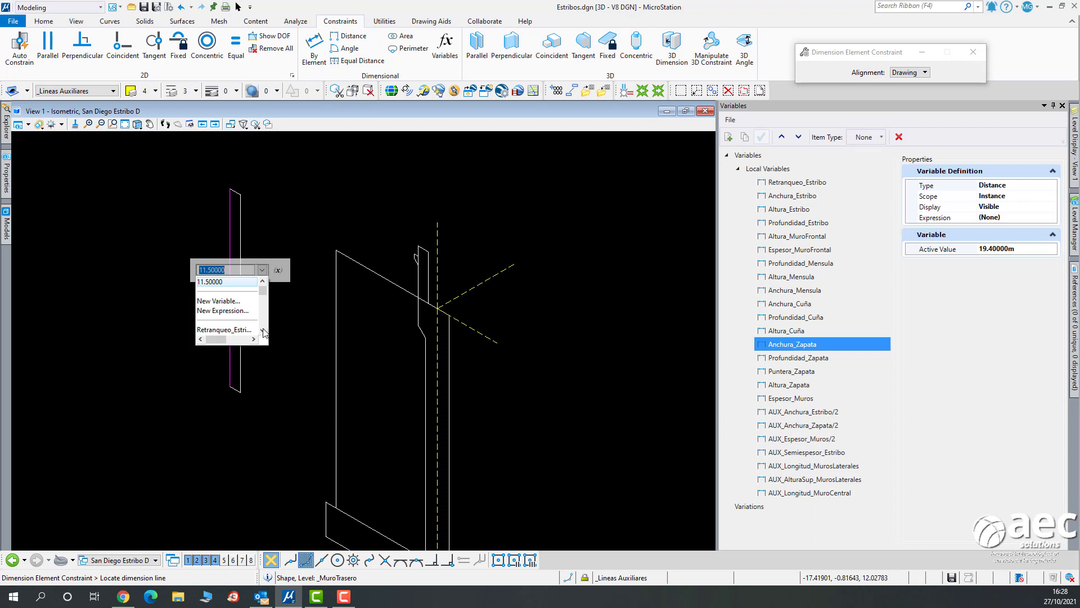
pyautogui.click(262, 330)
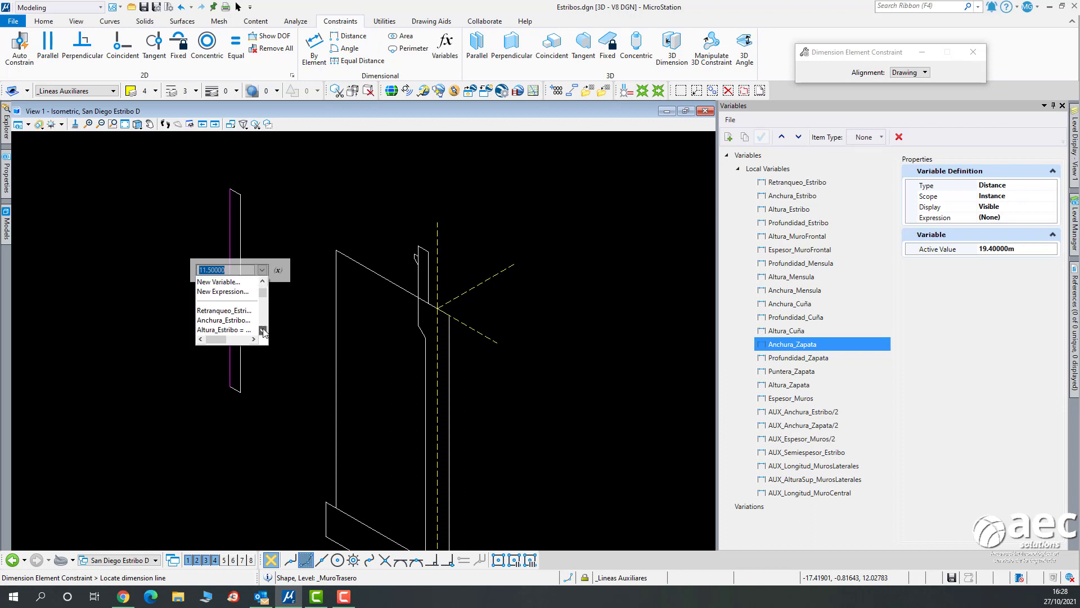
pyautogui.click(240, 330)
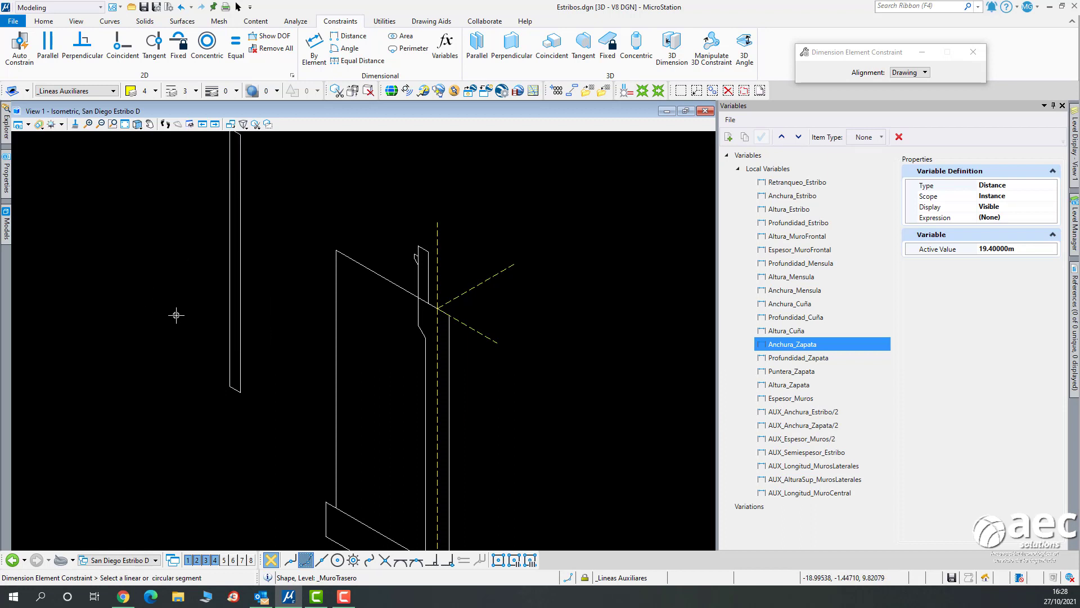
# Add an element dimension constraint to the rear wall profile's short top edge, driven by the Espesor_Muros variable.
pyautogui.scroll(-2, 212, 373)
pyautogui.scroll(2, 218, 327)
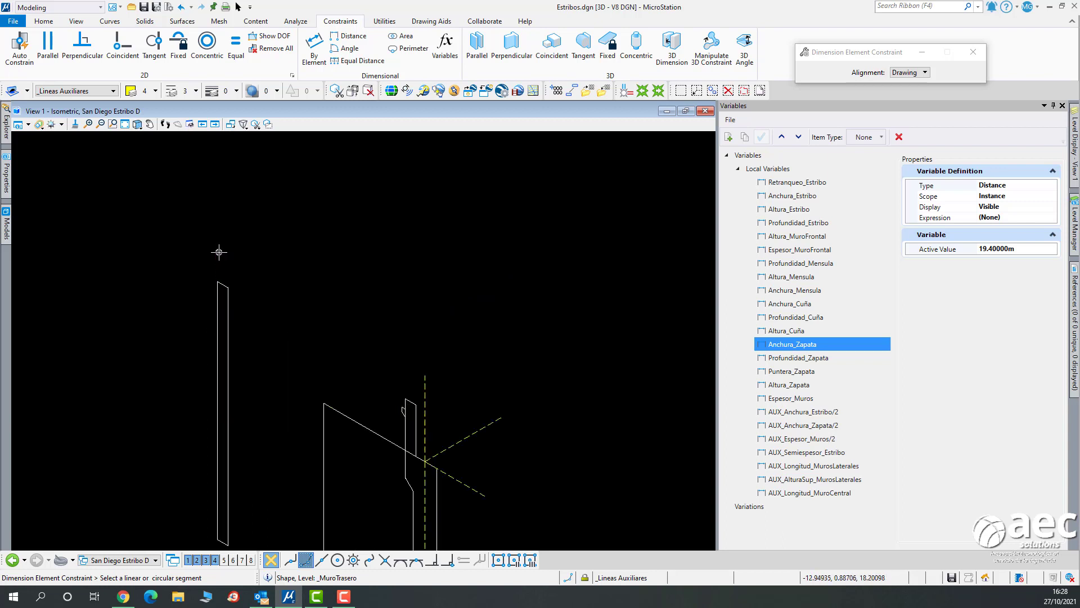
pyautogui.scroll(5, 223, 285)
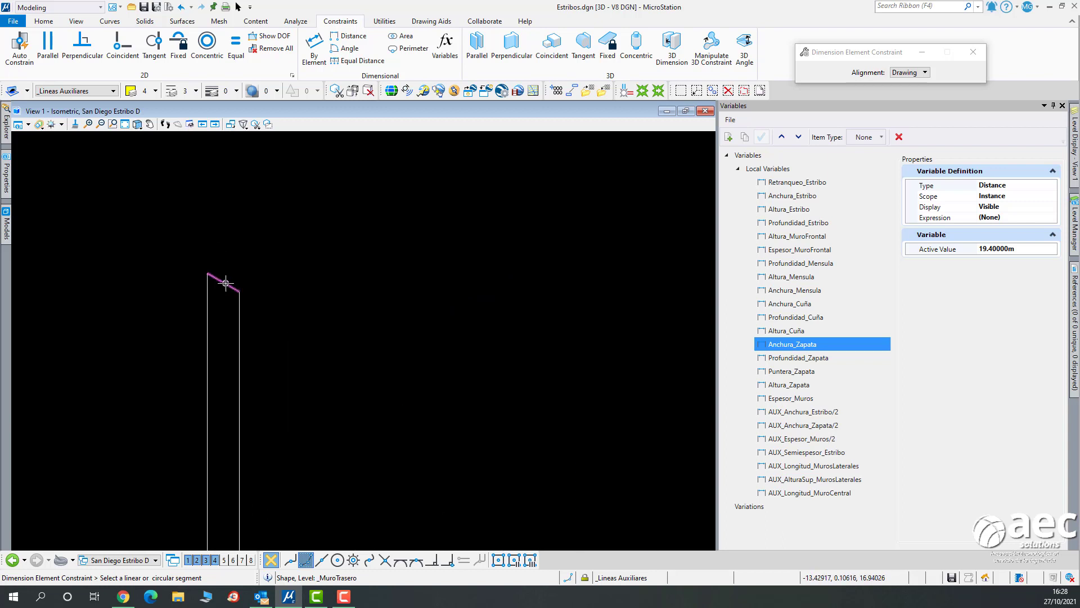
pyautogui.click(225, 282)
pyautogui.click(236, 246)
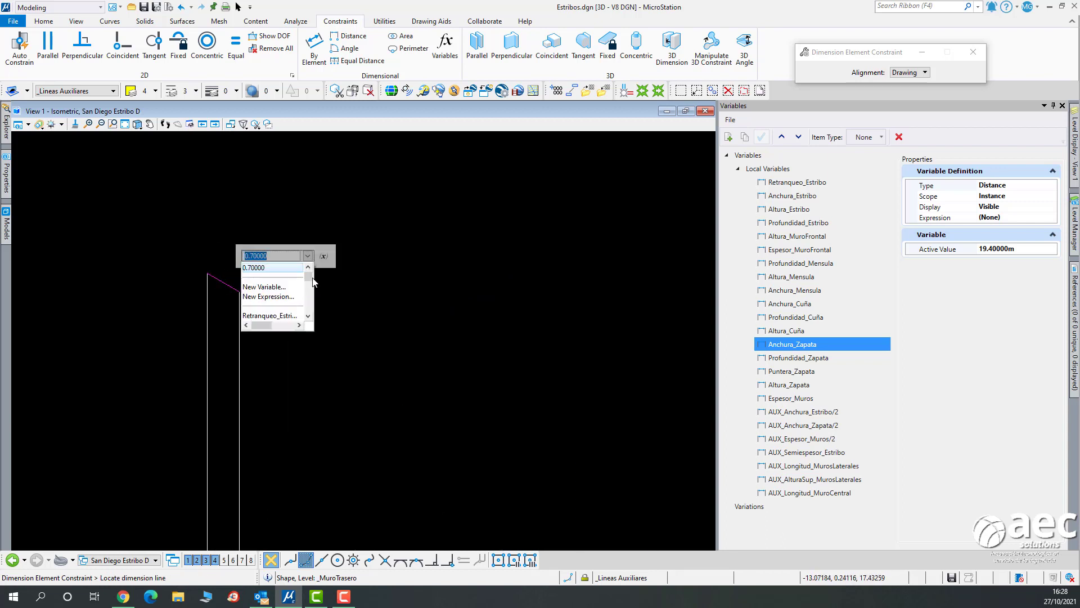
pyautogui.moveTo(310, 280); pyautogui.dragTo(310, 300)
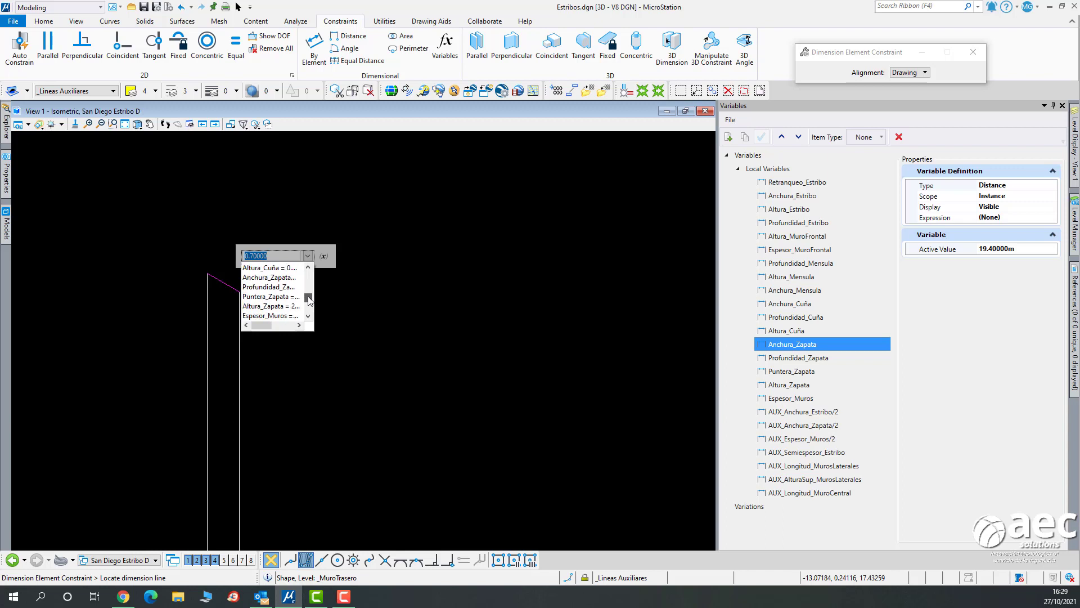
pyautogui.click(276, 317)
pyautogui.click(200, 198)
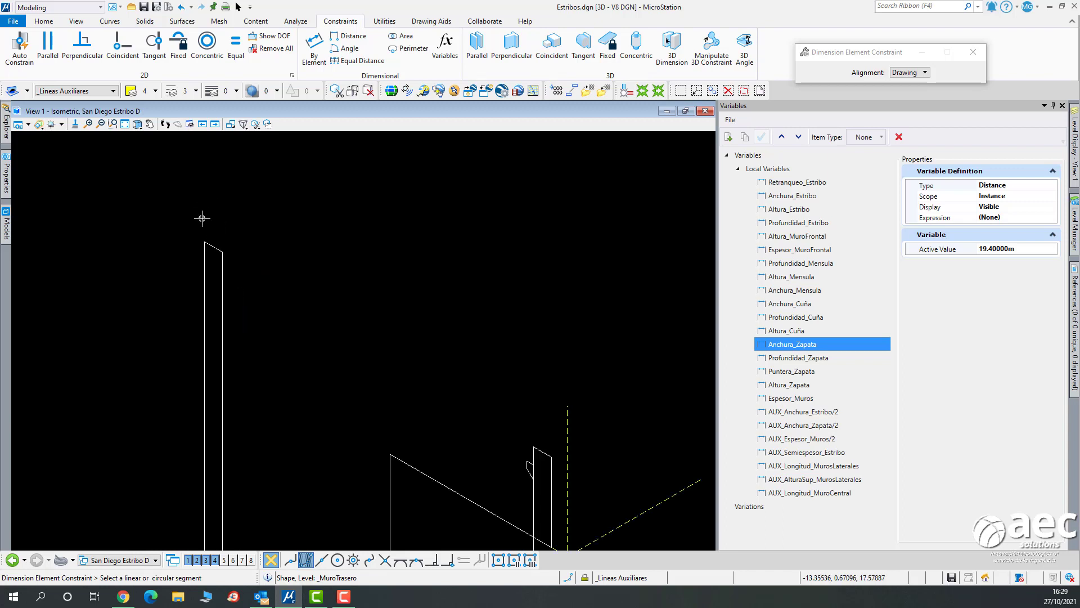
# Show the degrees of freedom remaining on the rear wall profile.
pyautogui.click(269, 36)
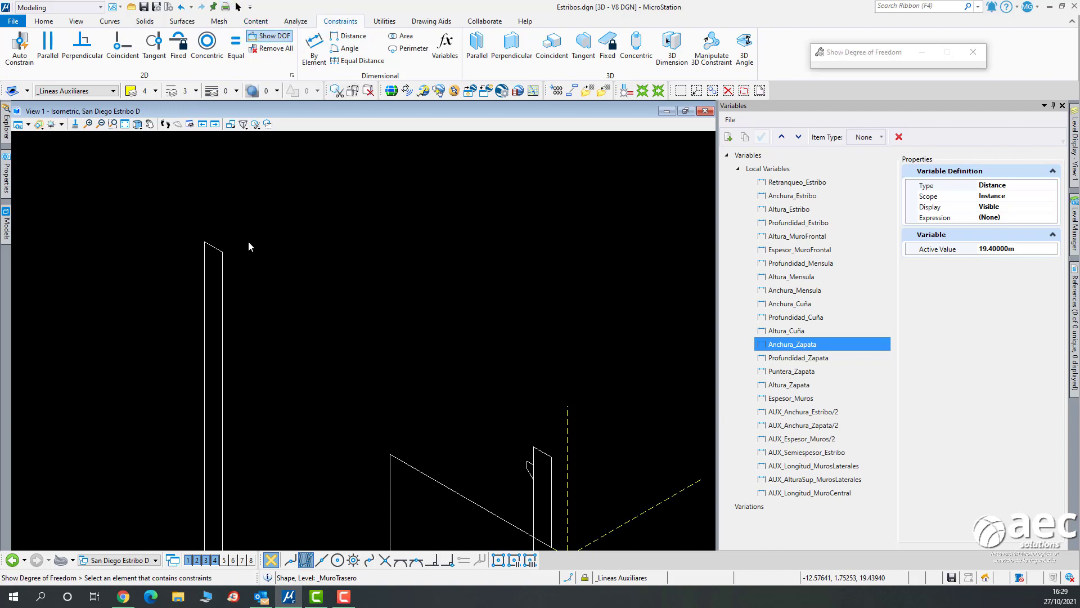
pyautogui.click(222, 289)
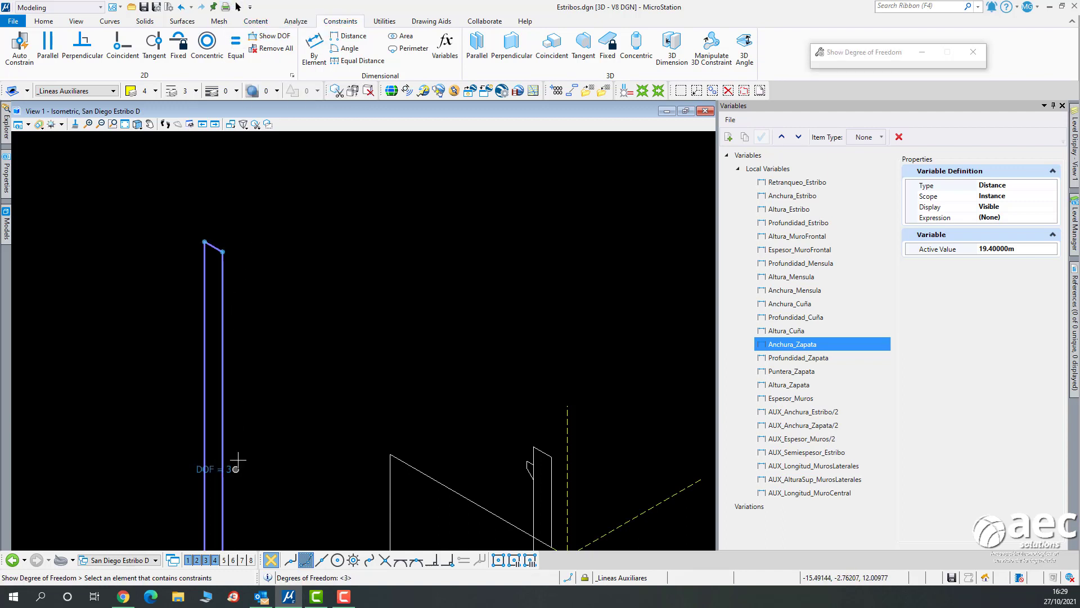
pyautogui.click(238, 7)
pyautogui.scroll(-5, 291, 258)
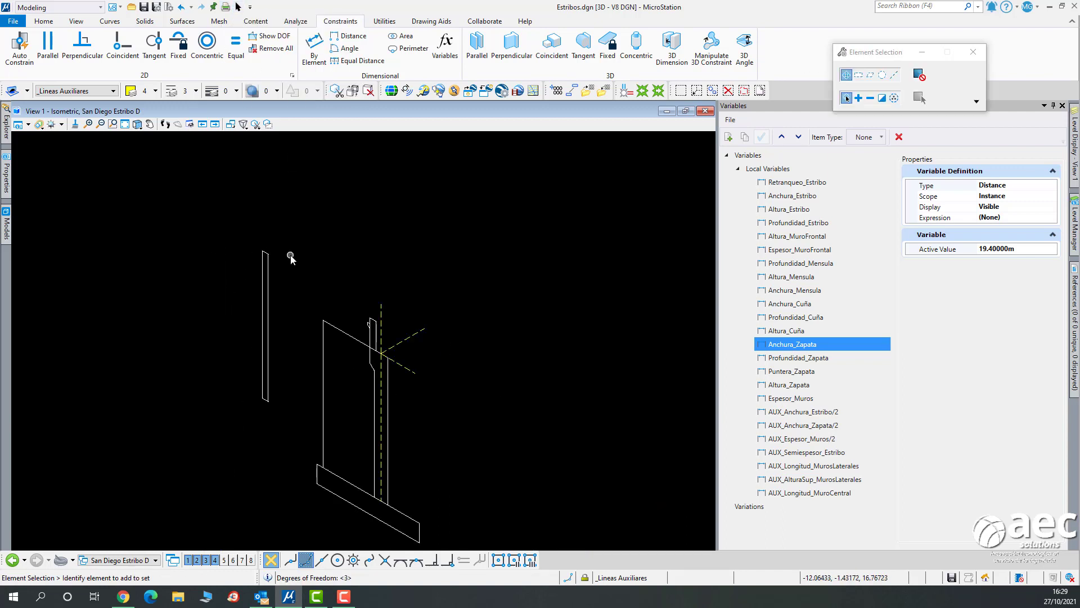
# Make the rear wall profile's inner vertical edge coincident with the rear vertical edge of the _MuroCentral profile.
pyautogui.scroll(3, 290, 255)
pyautogui.moveTo(320, 294); pyautogui.dragTo(366, 243, button='middle')
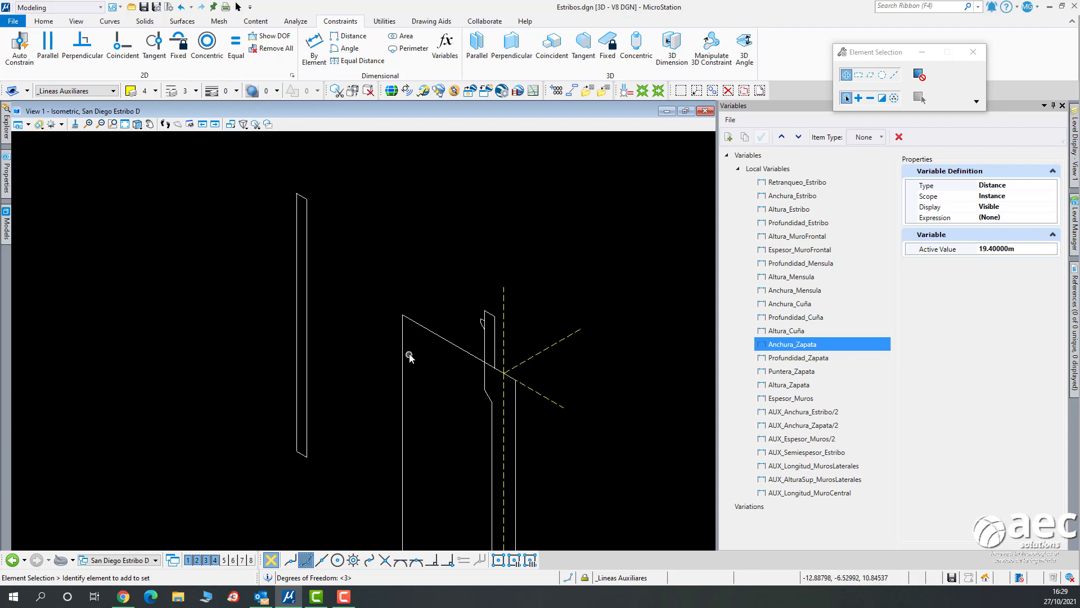
pyautogui.click(122, 46)
pyautogui.click(307, 225)
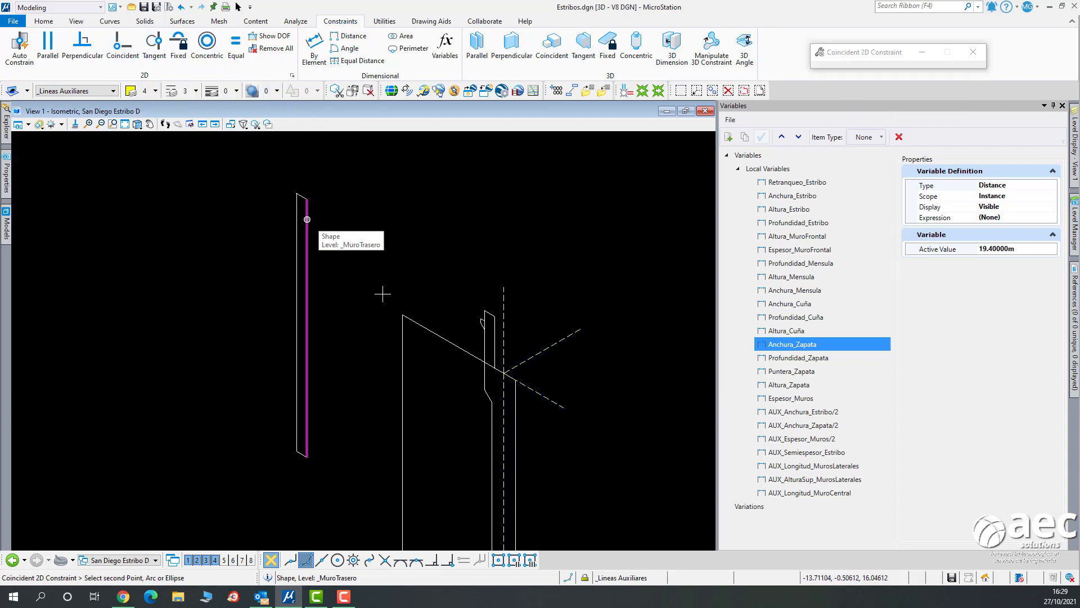
pyautogui.click(367, 273)
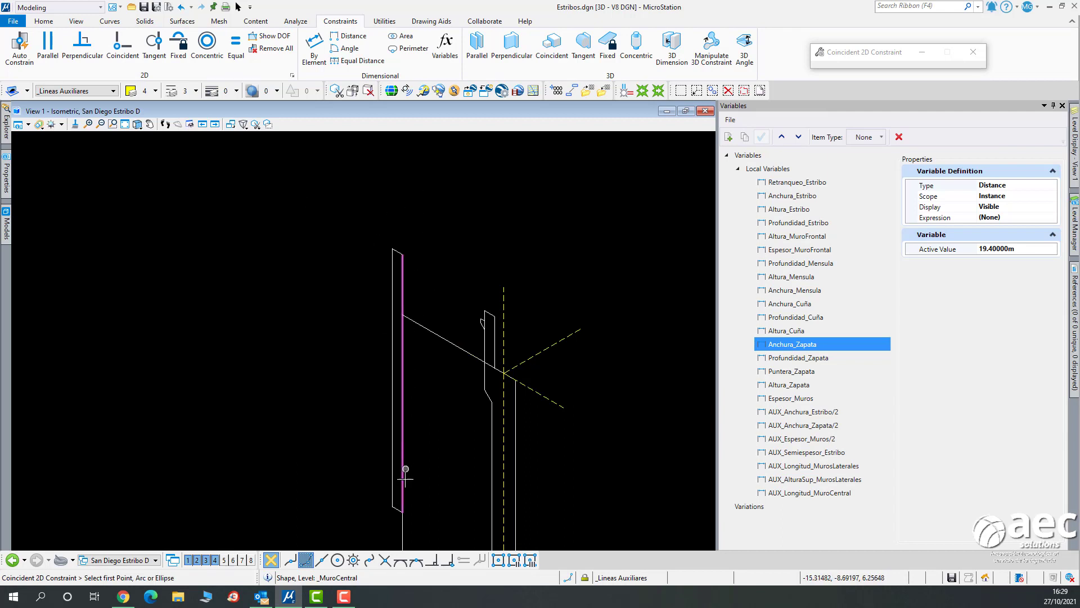
# Make the rear wall profile's lower outer vertex coincident with the footing's rear upper corner.
pyautogui.moveTo(415, 479); pyautogui.dragTo(443, 368, button='middle')
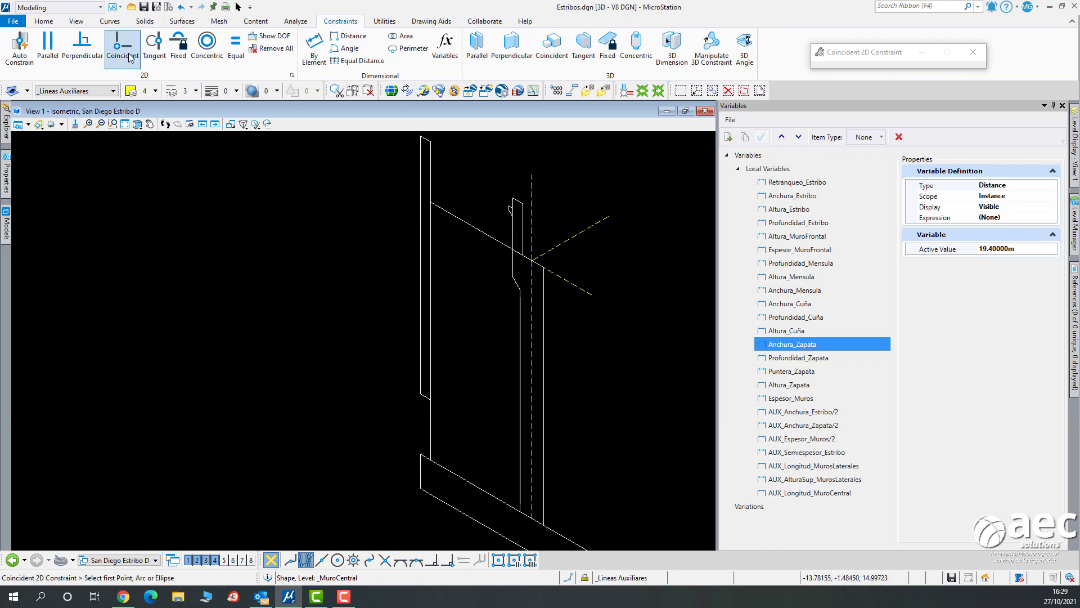
pyautogui.click(417, 393)
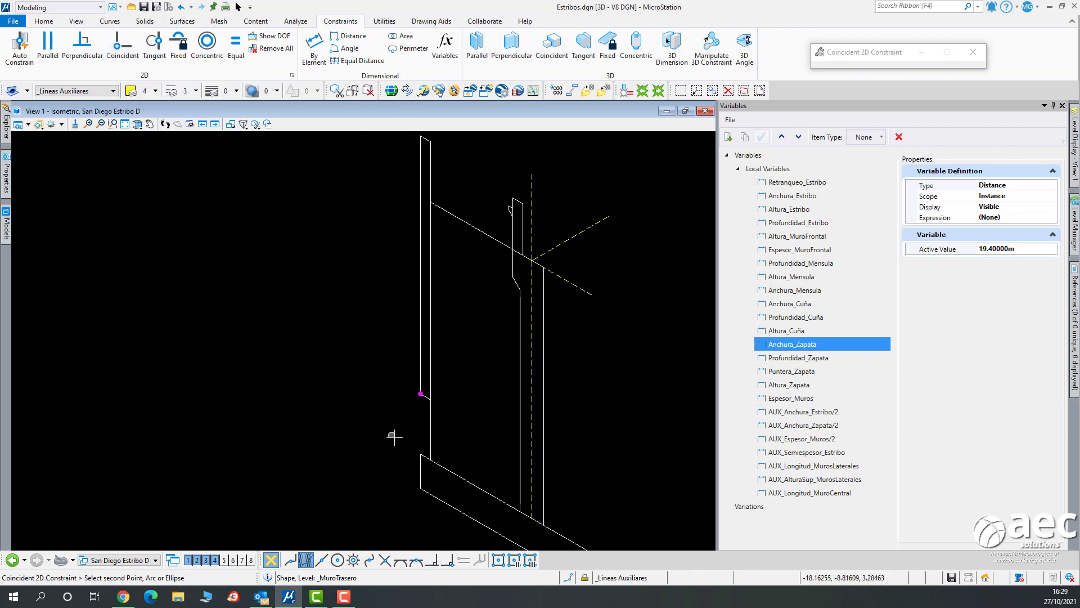
pyautogui.click(420, 453)
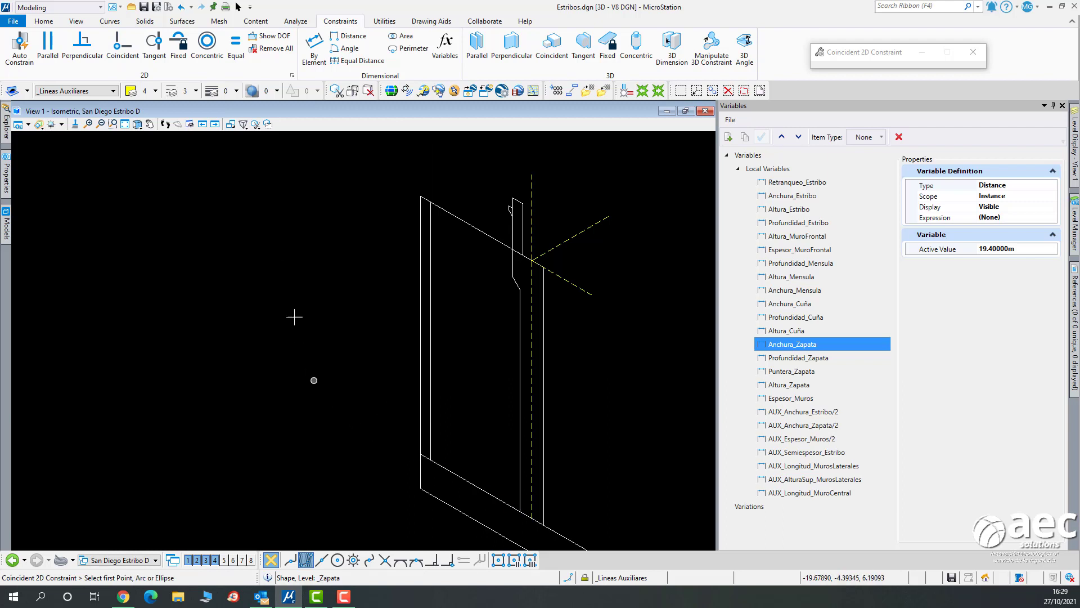
# Inspect the constraints on the rear wall profile and show its remaining degrees of freedom.
pyautogui.click(238, 6)
pyautogui.click(420, 269)
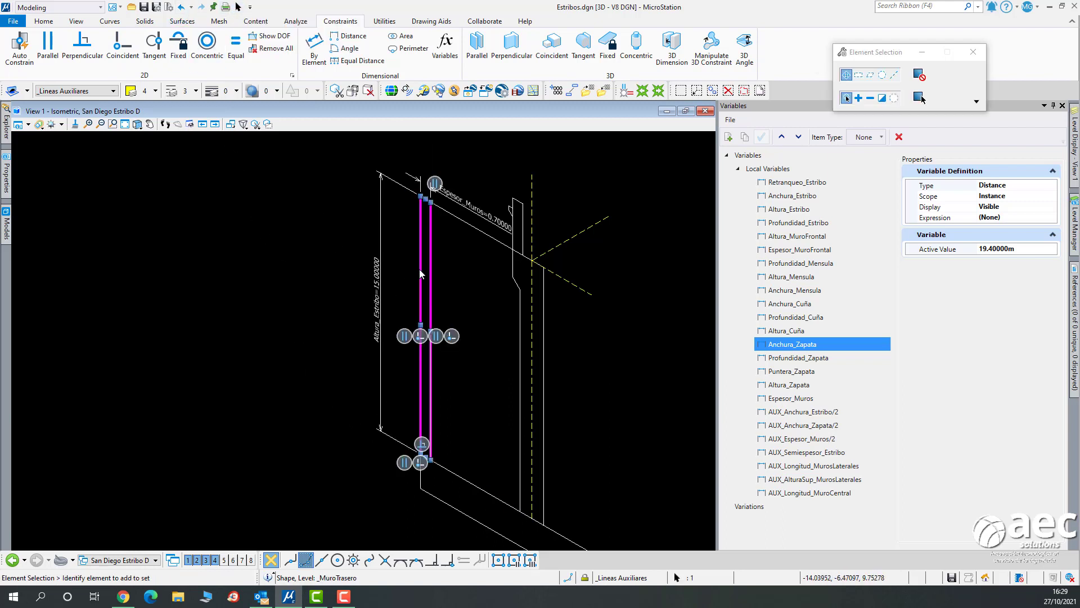
pyautogui.click(325, 163)
pyautogui.click(275, 40)
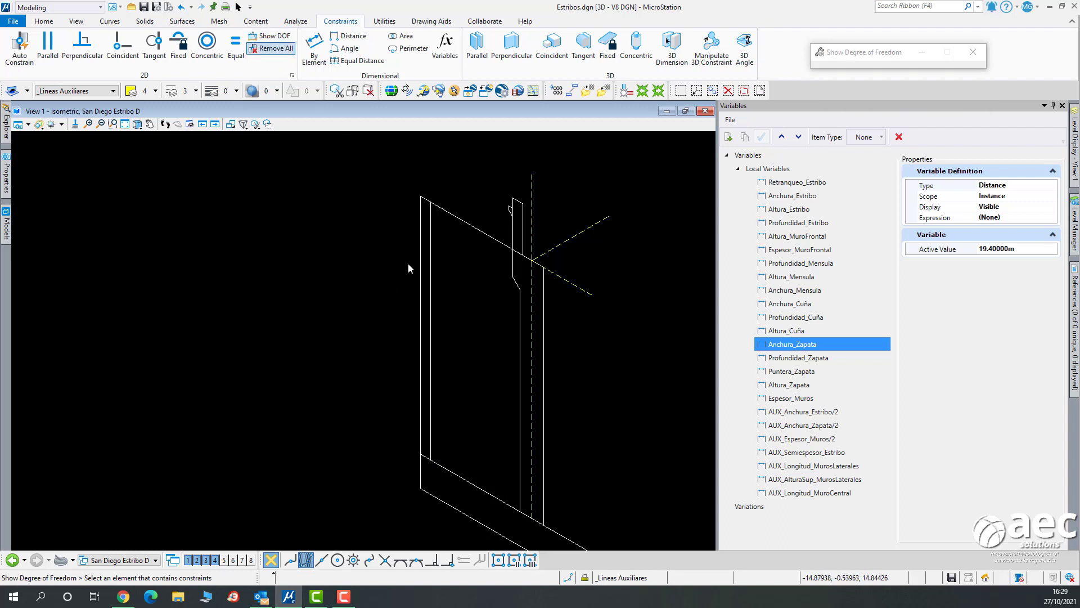
pyautogui.click(419, 274)
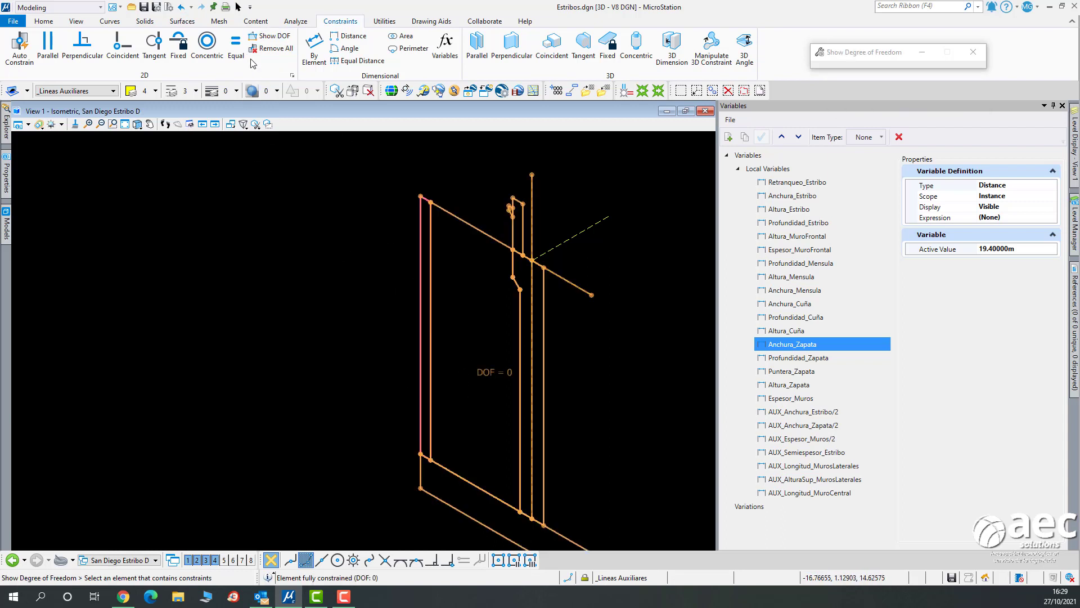
pyautogui.click(238, 6)
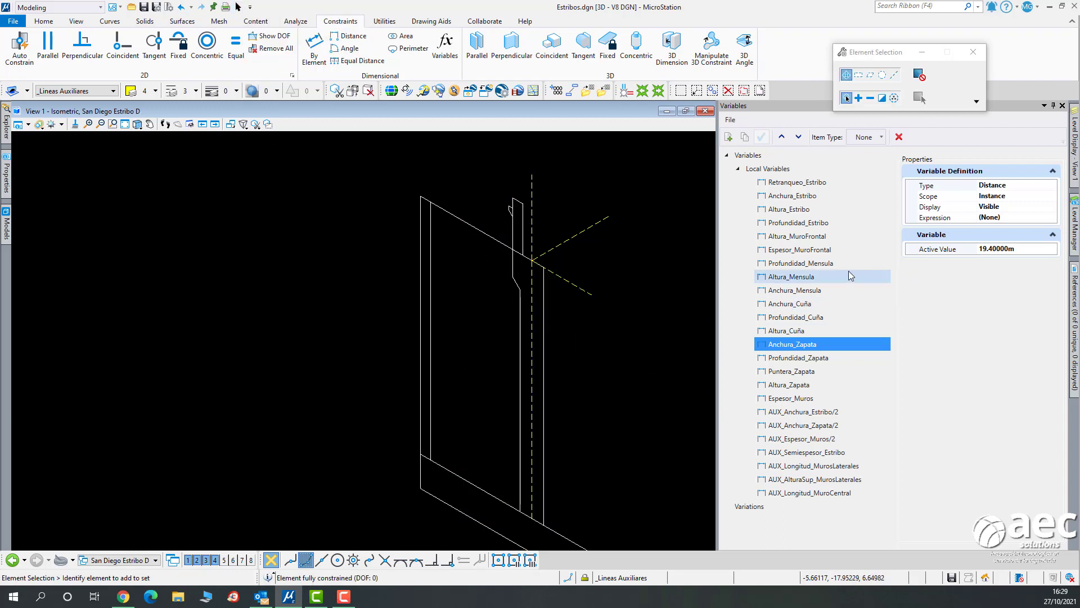
# Review the abutment and front wall variables and set the active value of Altura_Estribo to 11.5 m.
pyautogui.click(819, 255)
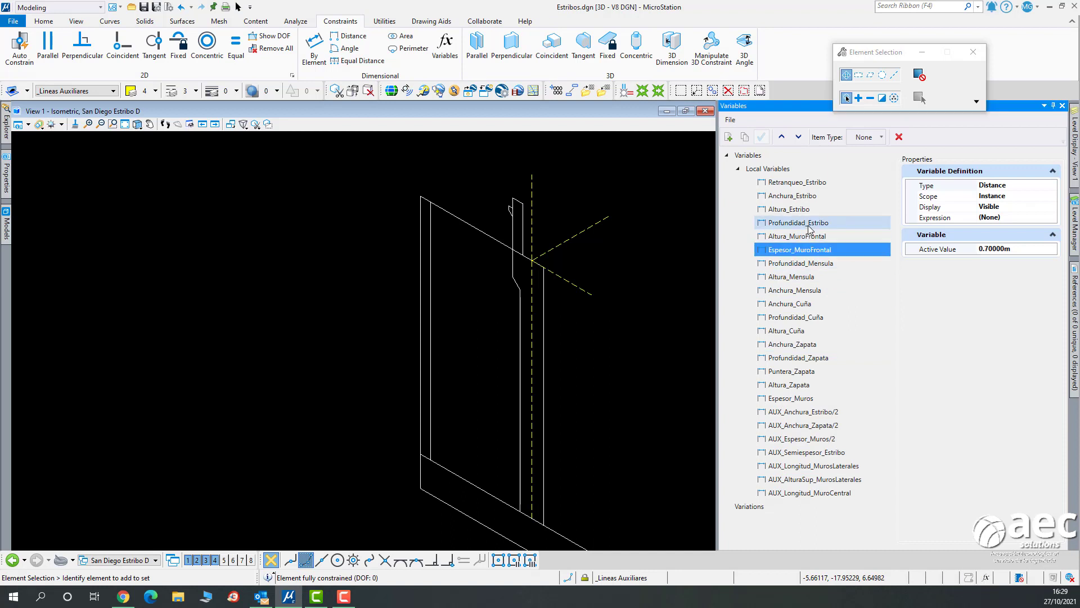
pyautogui.click(808, 238)
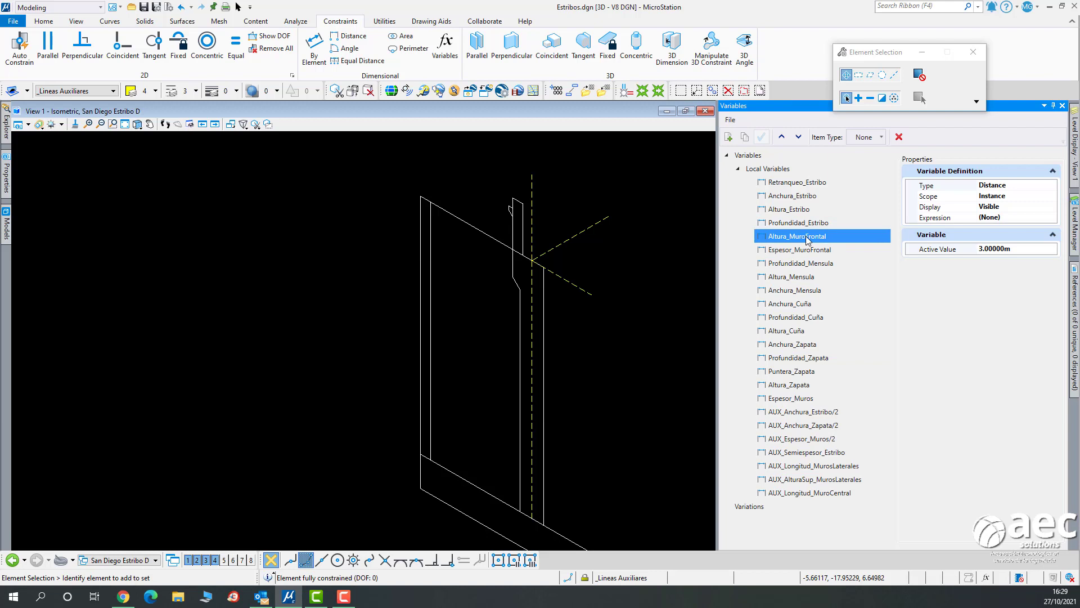
pyautogui.click(806, 224)
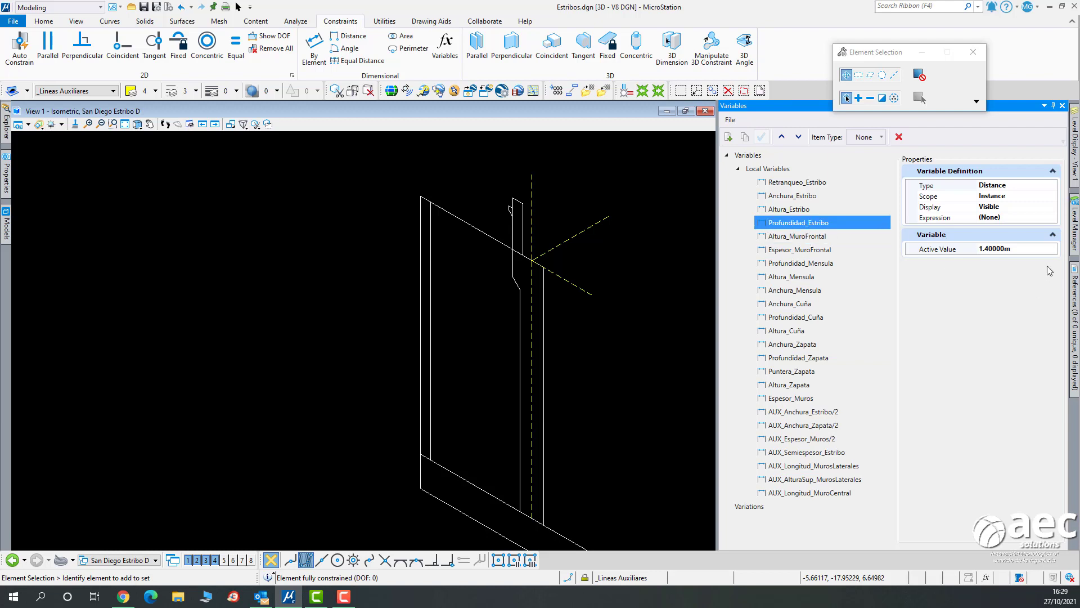
pyautogui.click(819, 209)
pyautogui.click(1034, 251)
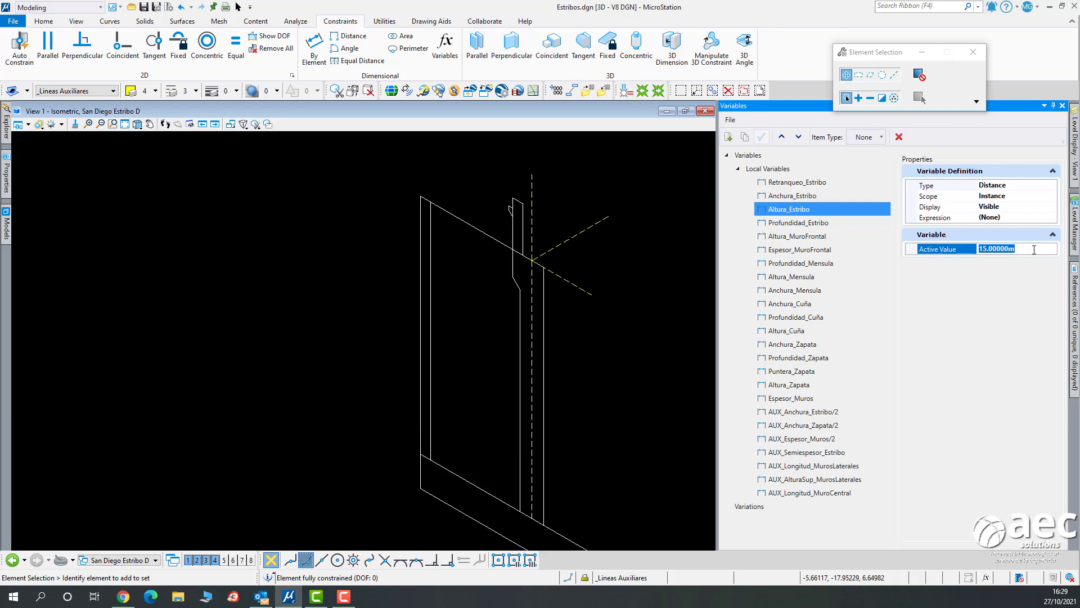
pyautogui.press('Return')
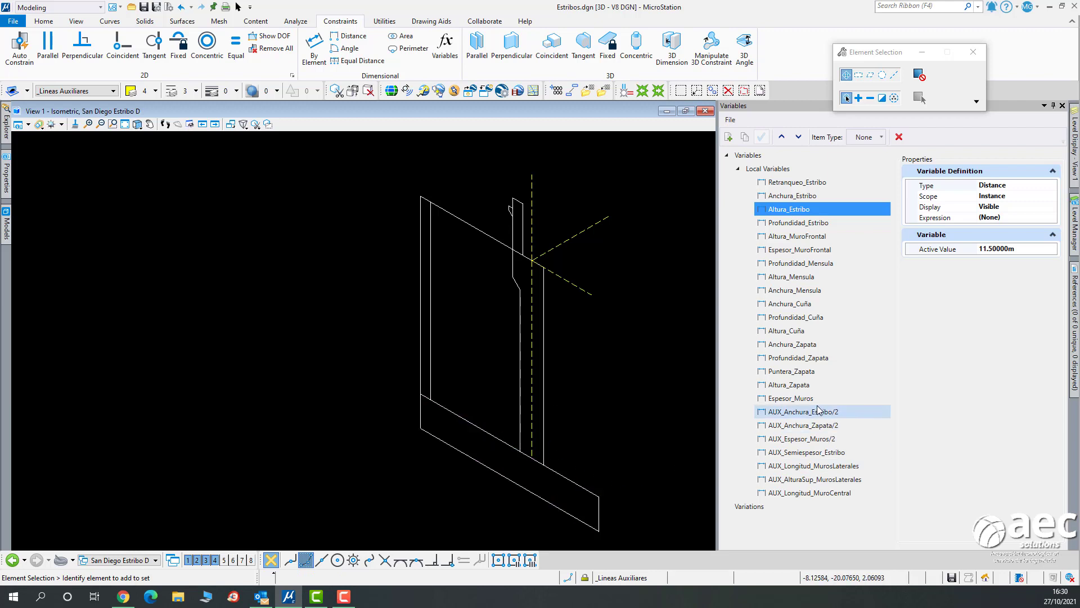
# Set the active value of the Profundidad_Zapata variable to 14 m to test how the footing profile responds.
pyautogui.click(812, 359)
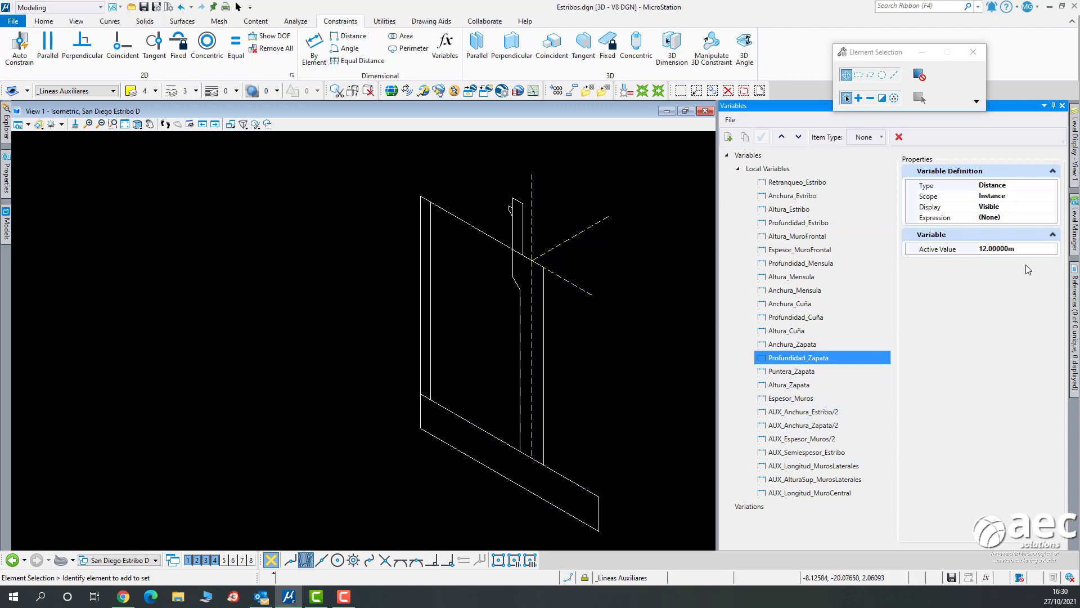
pyautogui.click(1041, 255)
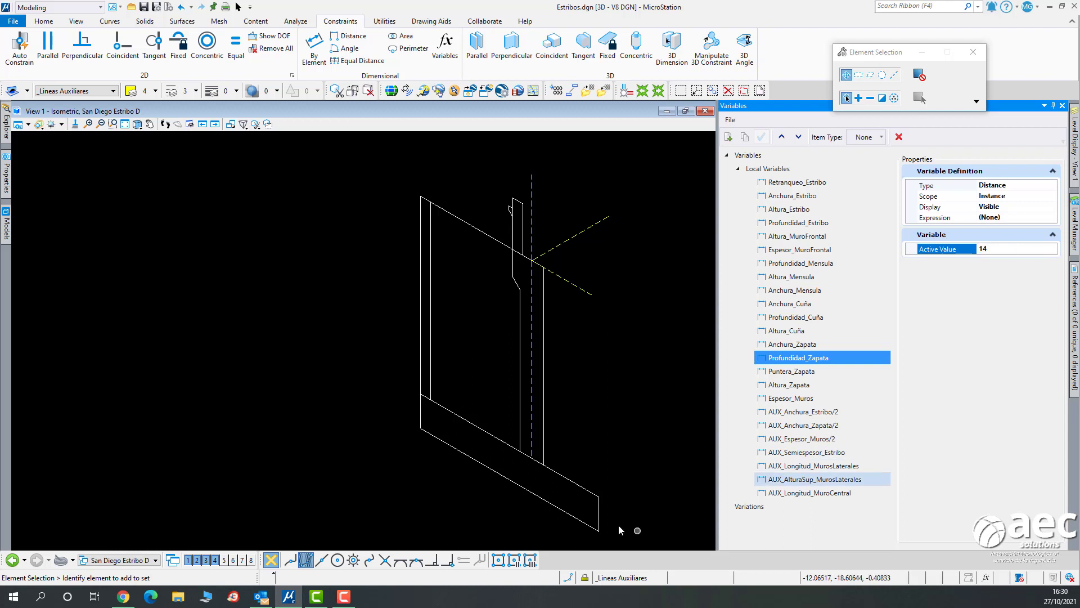
pyautogui.press('Return')
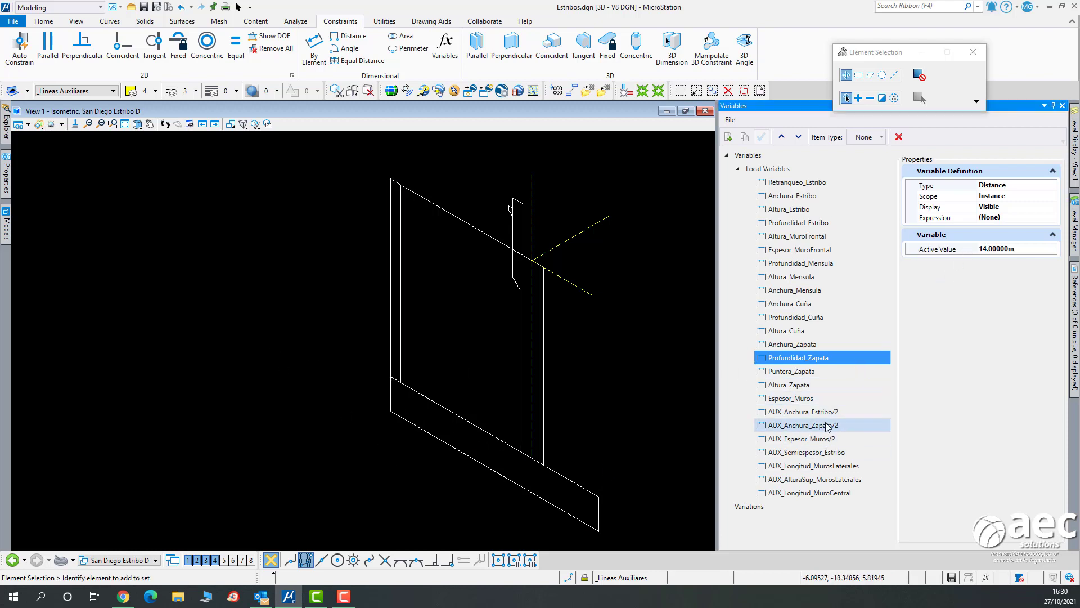
# Set the active value of the Puntera_Zapata variable to 7 m to test the footing's position.
pyautogui.click(811, 373)
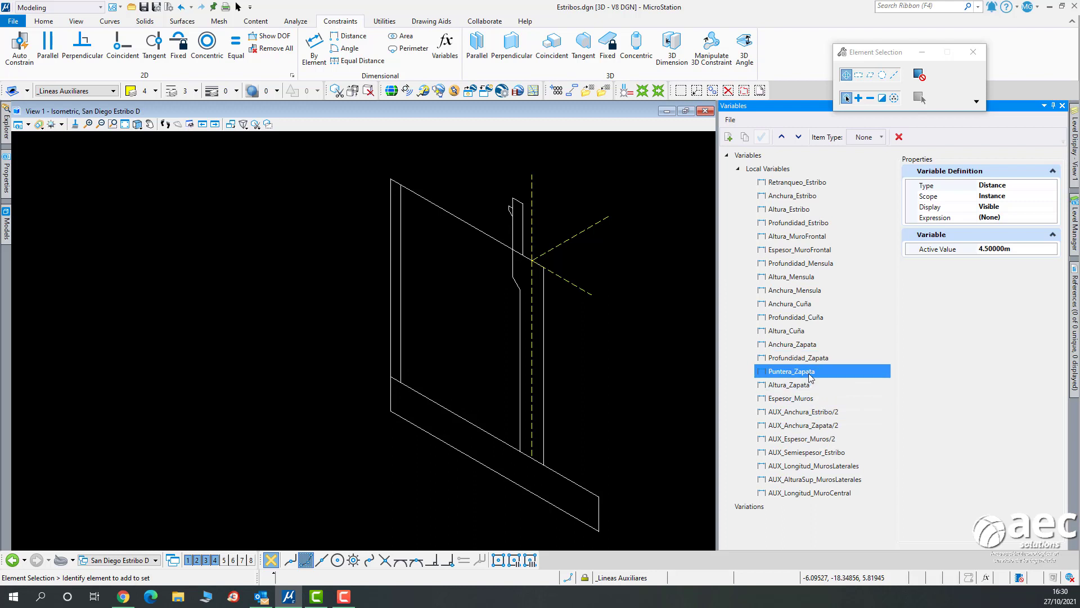
pyautogui.click(1023, 249)
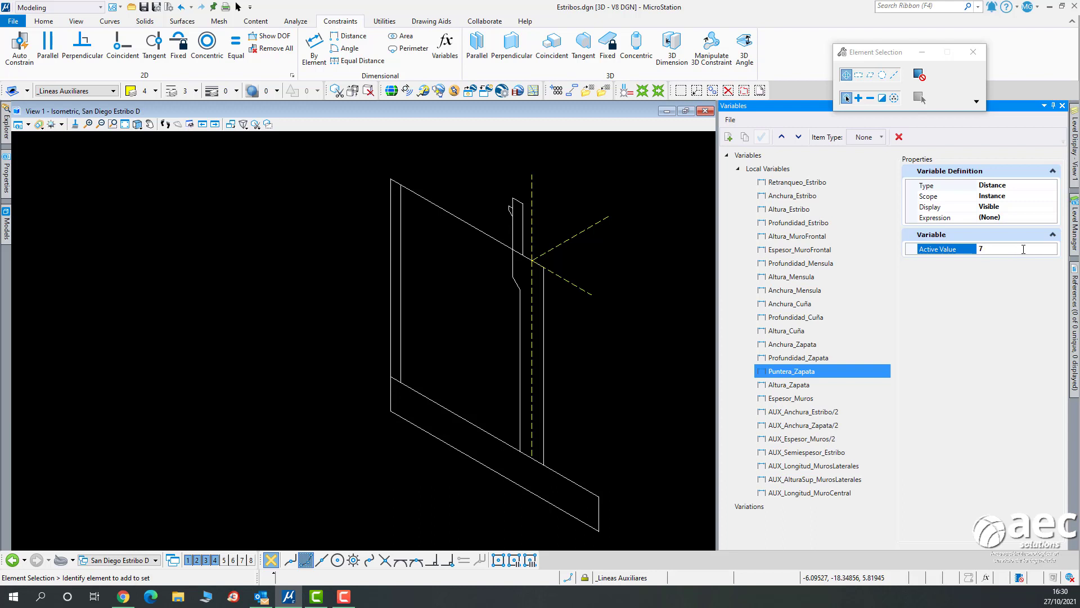
pyautogui.write('7')
pyautogui.press('Return')
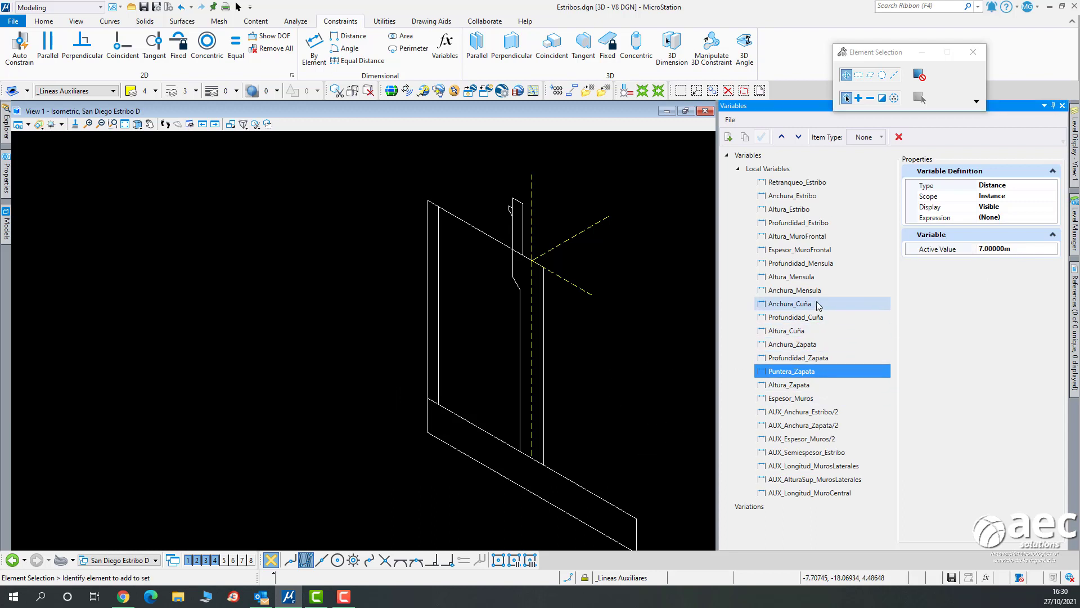
# Review the Profundidad_Zapata value and restore the Puntera_Zapata variable to 4.5 m.
pyautogui.click(825, 358)
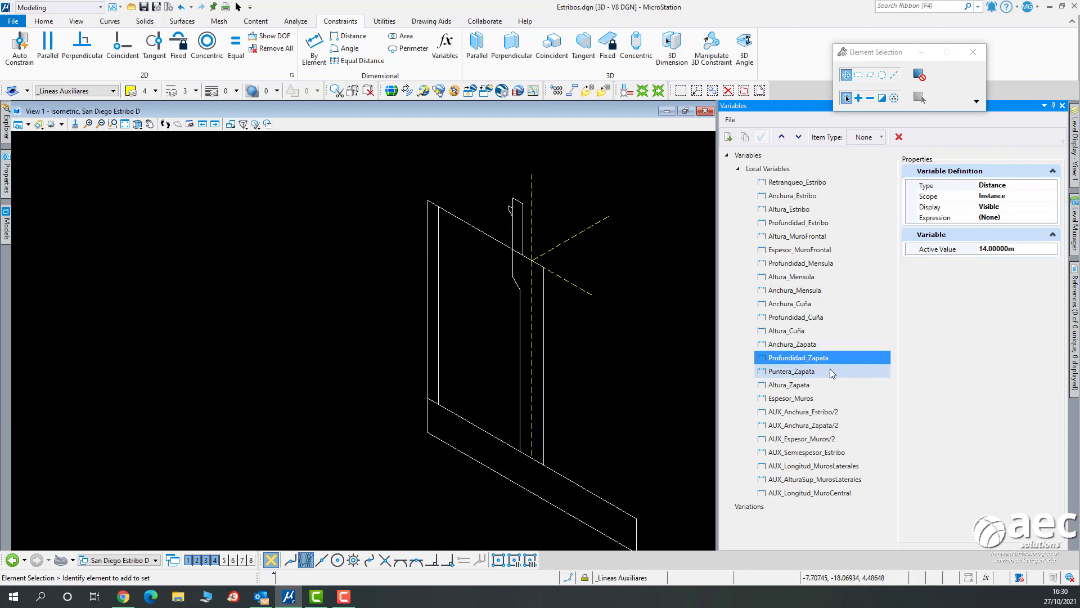
pyautogui.click(830, 370)
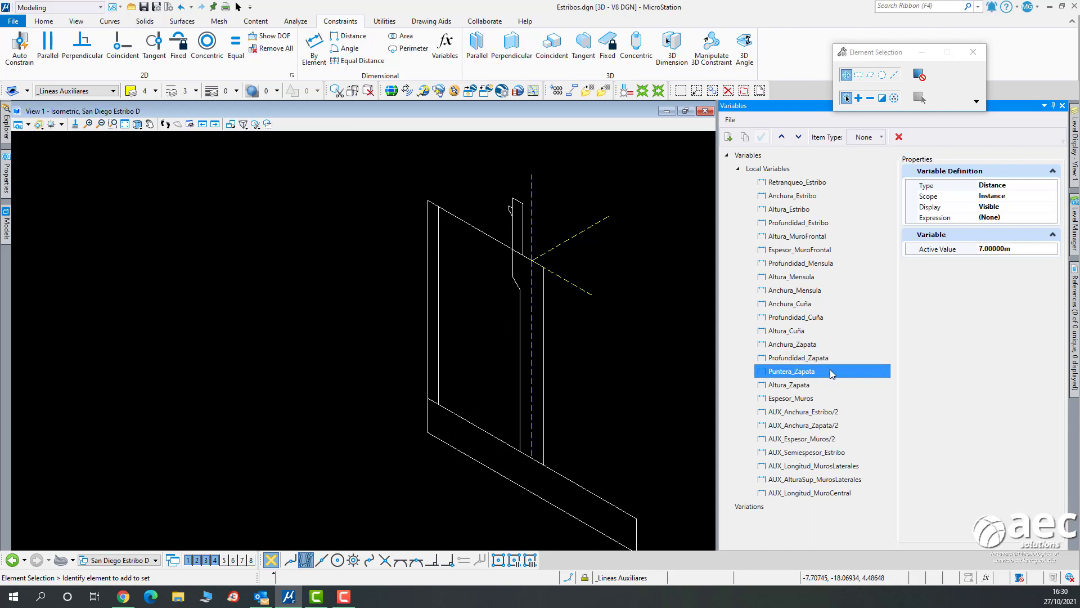
pyautogui.click(1028, 251)
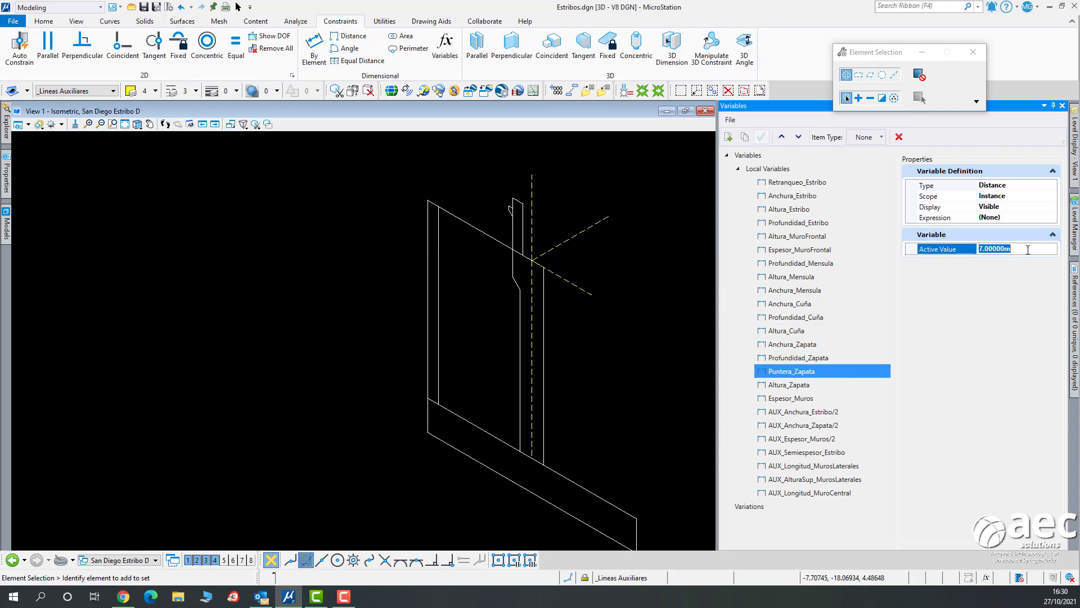
pyautogui.write('4.5')
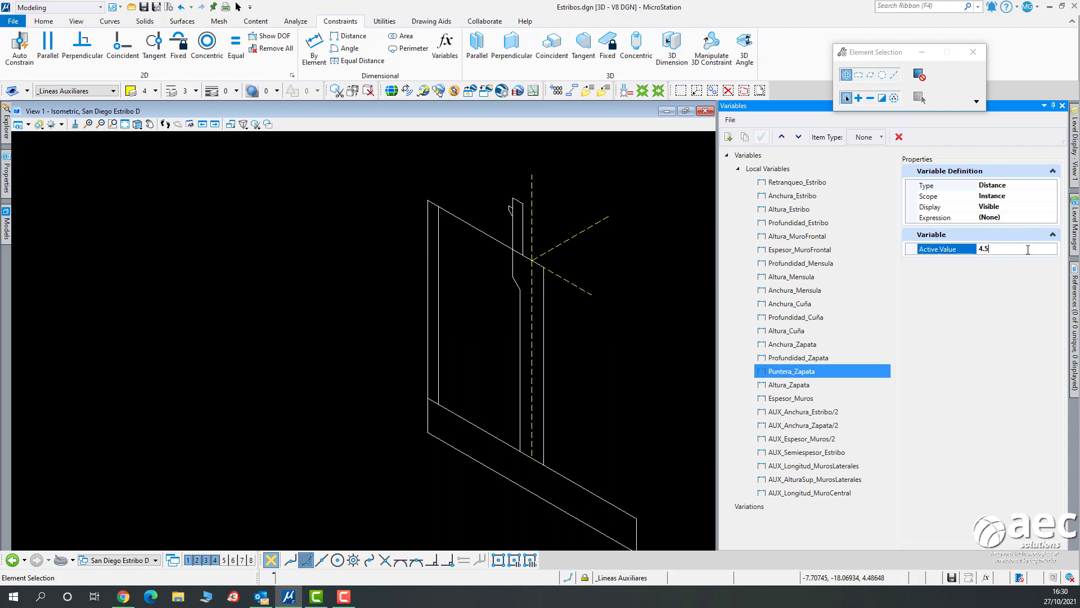
pyautogui.press('Return')
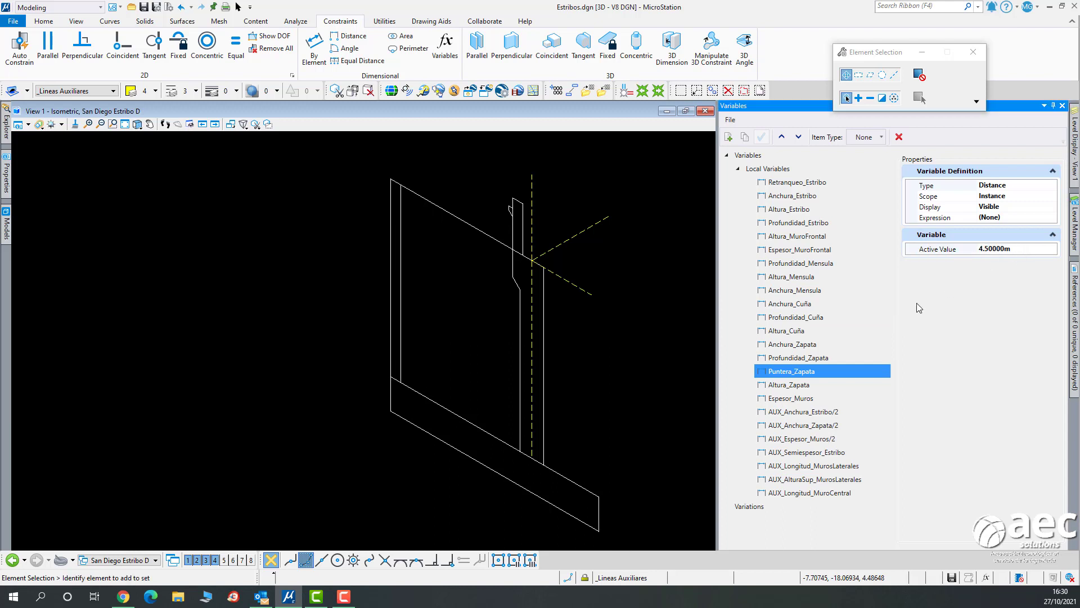
# Restore the active value of the Profundidad_Zapata variable to 12 m.
pyautogui.click(814, 358)
pyautogui.click(1028, 250)
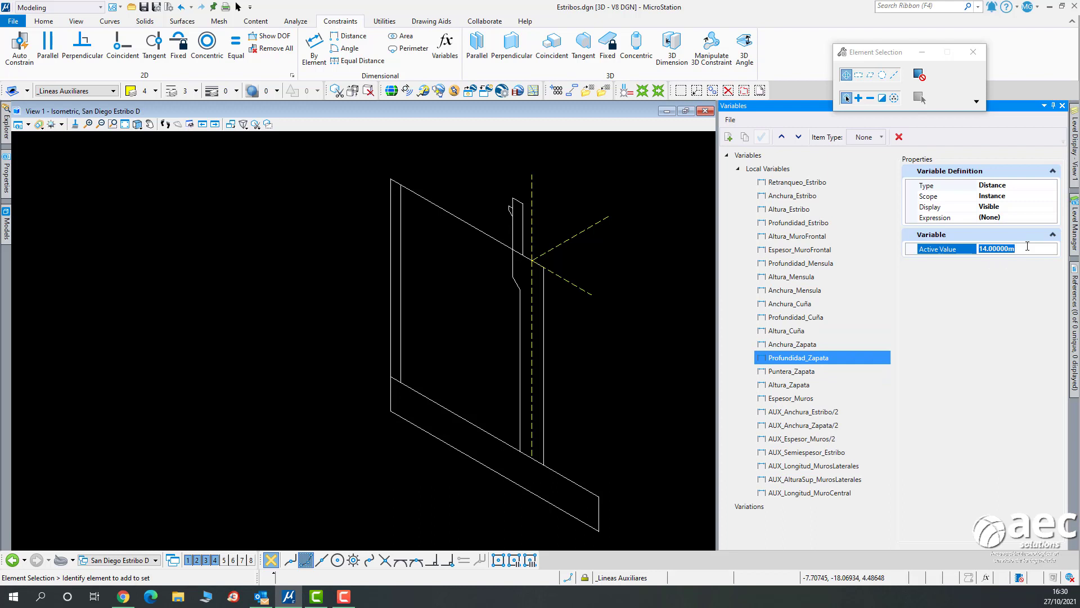
pyautogui.write('12')
pyautogui.press('Return')
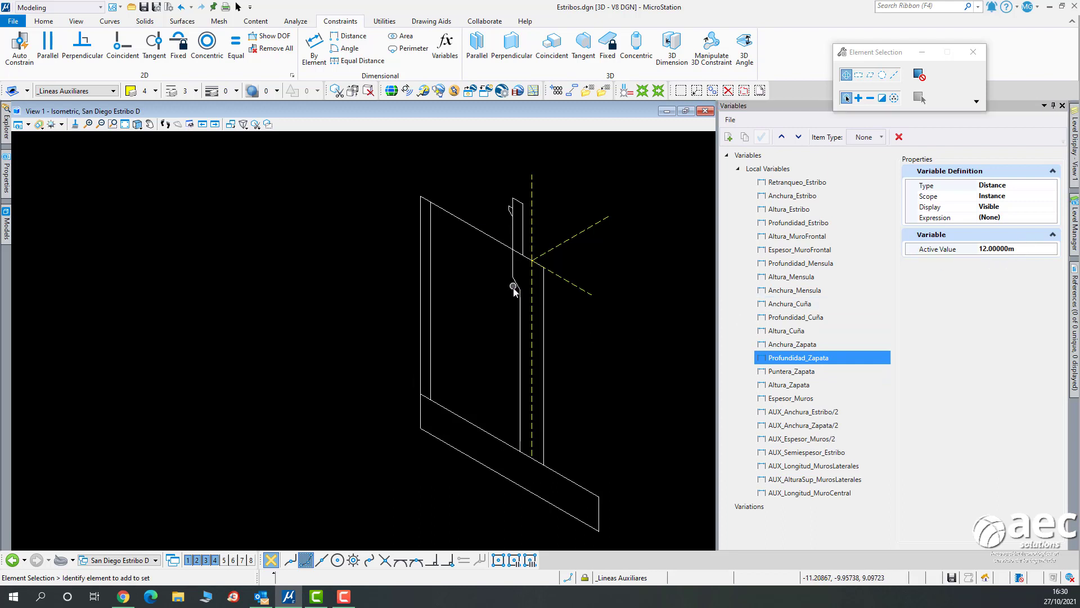
# Open the Level Manager and examine the materials assigned to the abutment levels.
pyautogui.moveTo(636, 325); pyautogui.dragTo(508, 308, button='middle')
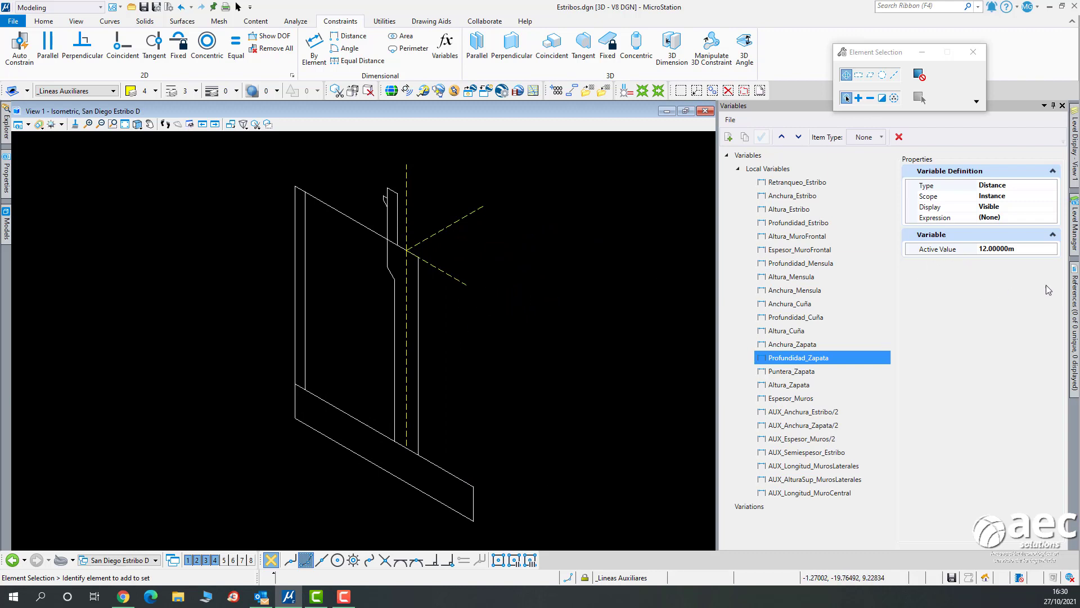
pyautogui.click(1072, 209)
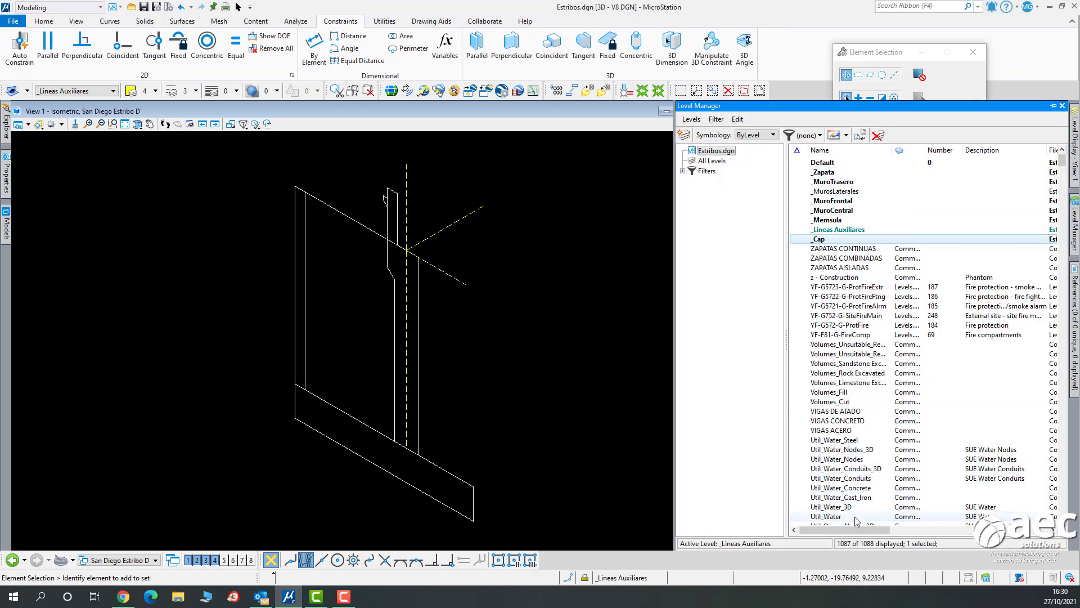
pyautogui.moveTo(863, 530); pyautogui.dragTo(987, 529)
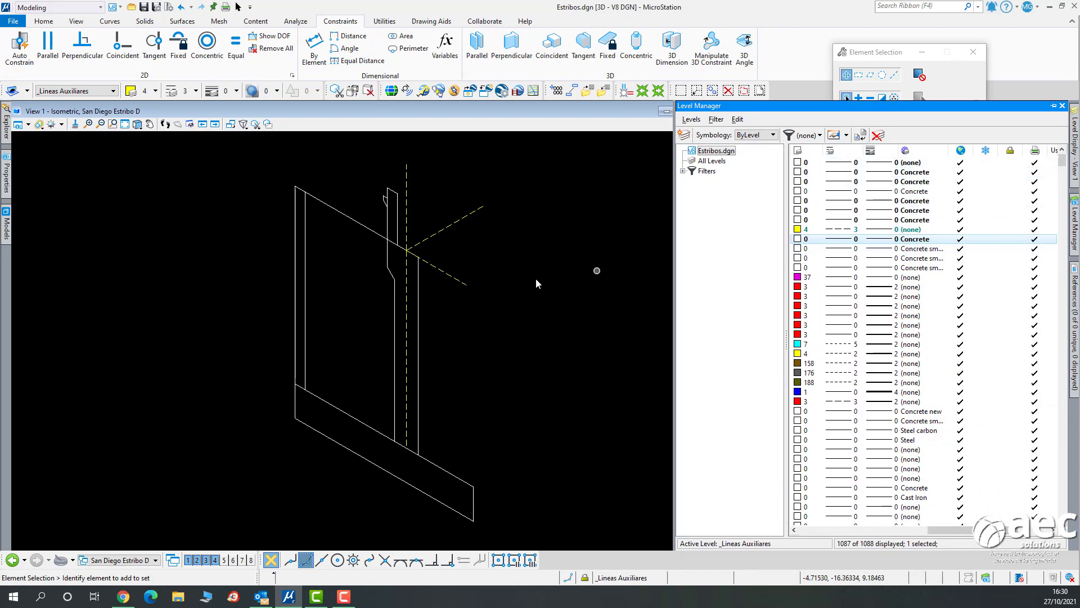
# Try the Illustration display style on the isometric view, followed by Illustration:Ignore Lighting.
pyautogui.click(19, 124)
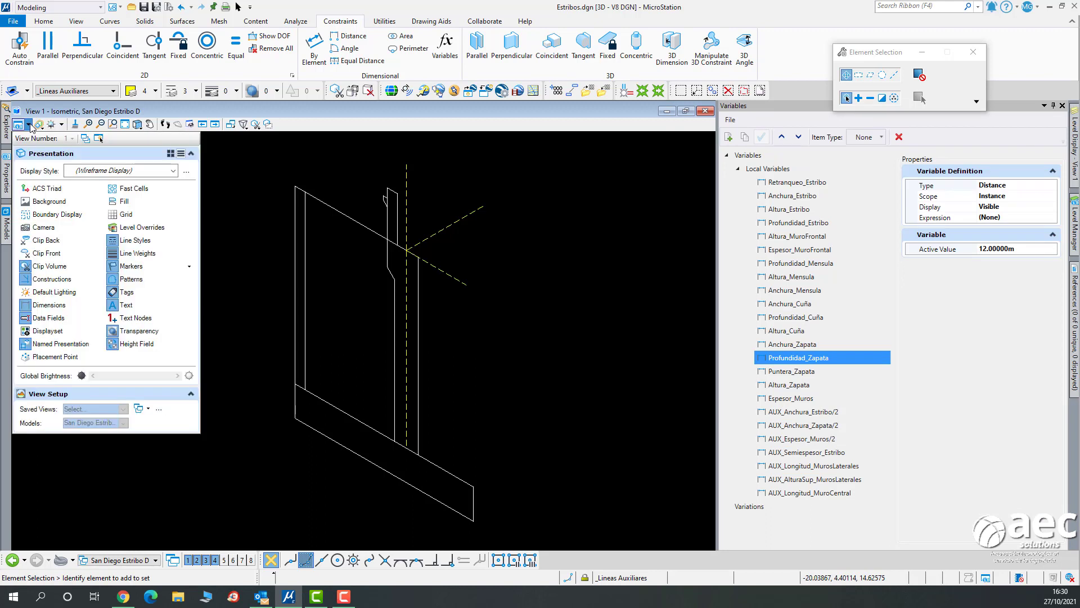
pyautogui.click(174, 172)
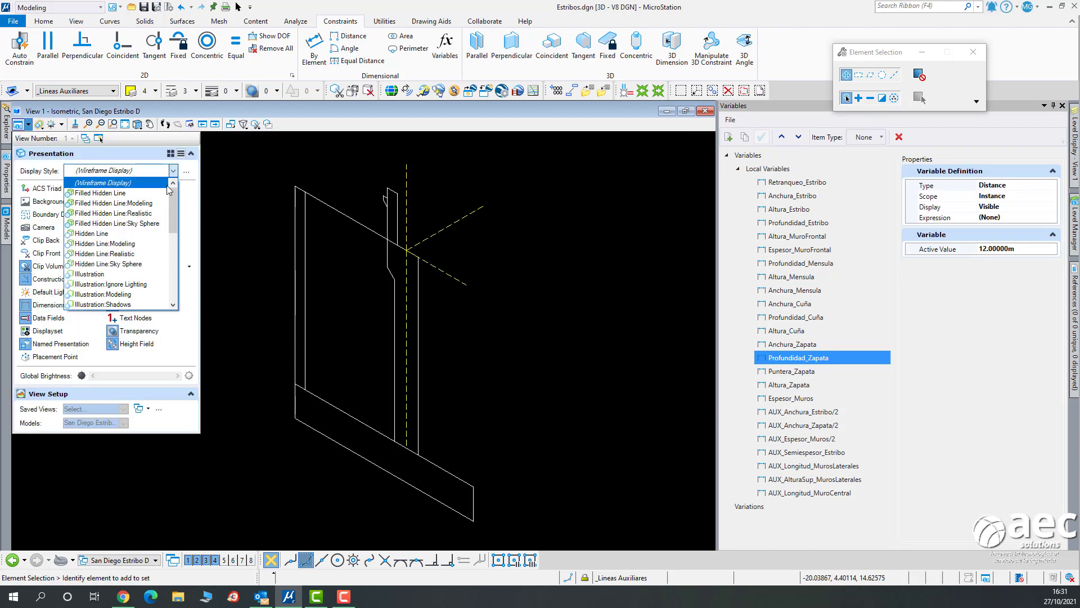
pyautogui.click(89, 274)
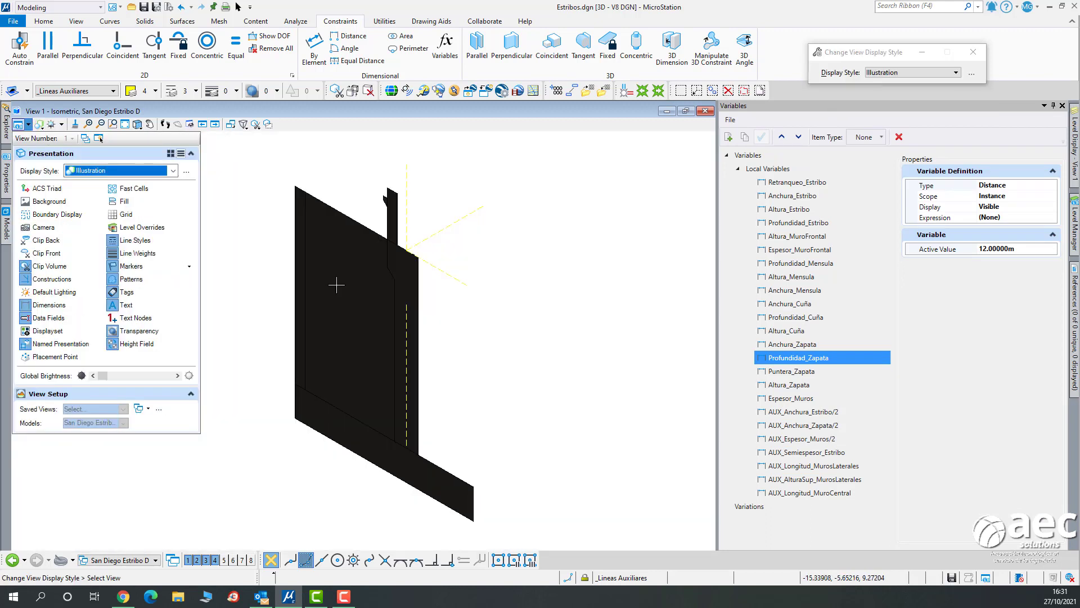
pyautogui.click(173, 171)
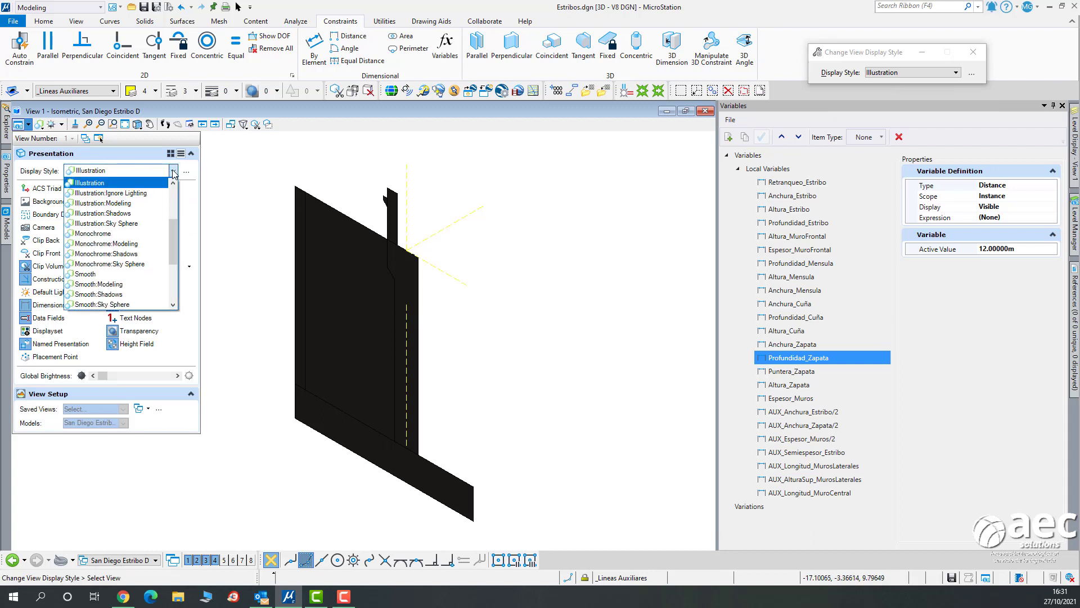
pyautogui.click(147, 194)
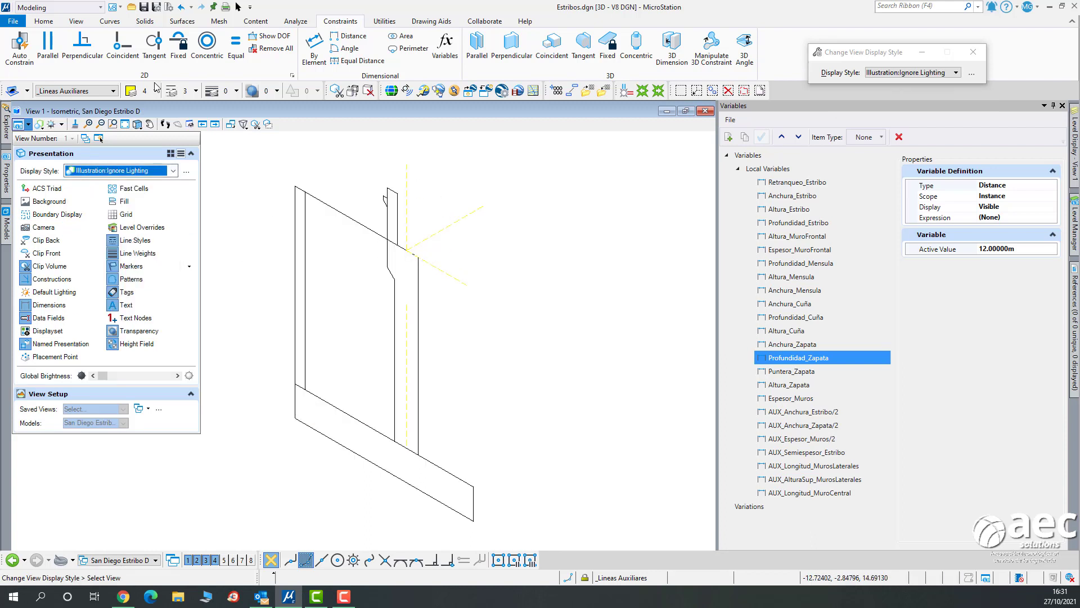
pyautogui.click(238, 7)
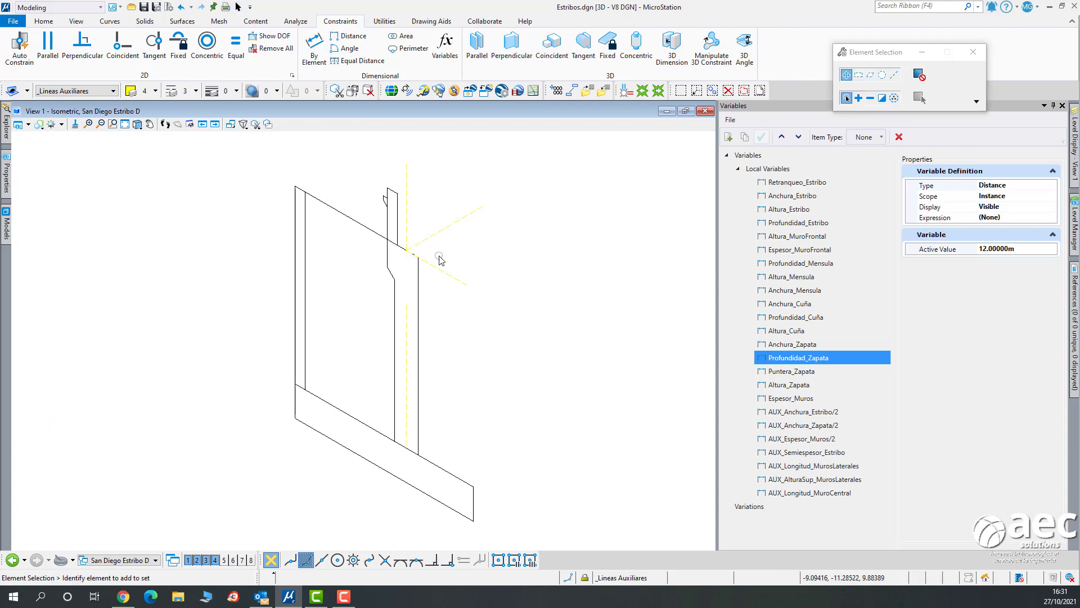
# Set the isometric view's display style to Smooth and look closer at the shaded profiles.
pyautogui.click(29, 126)
pyautogui.click(174, 170)
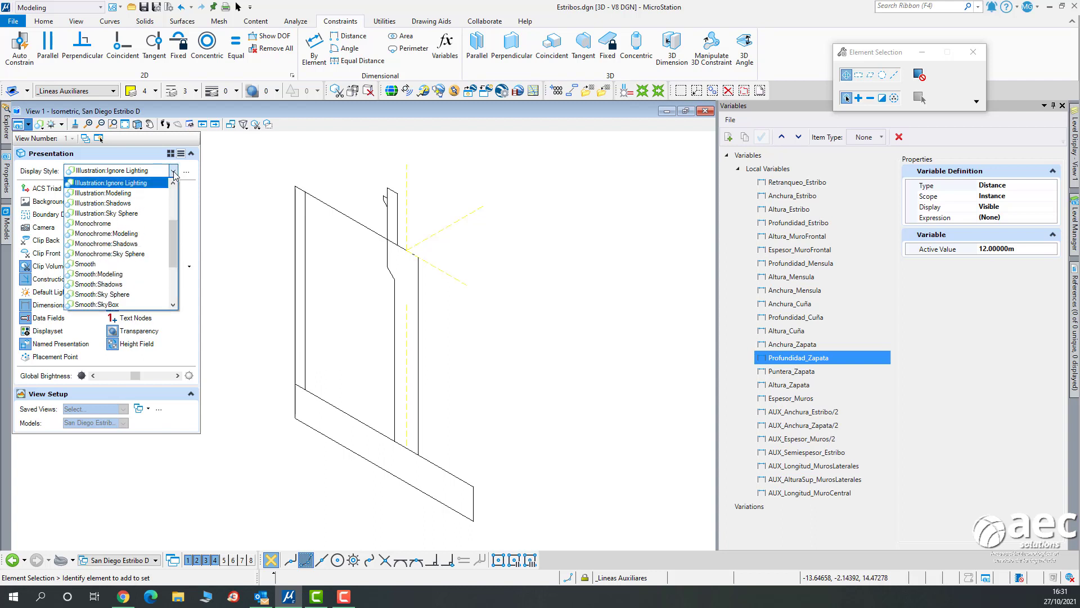
pyautogui.click(137, 264)
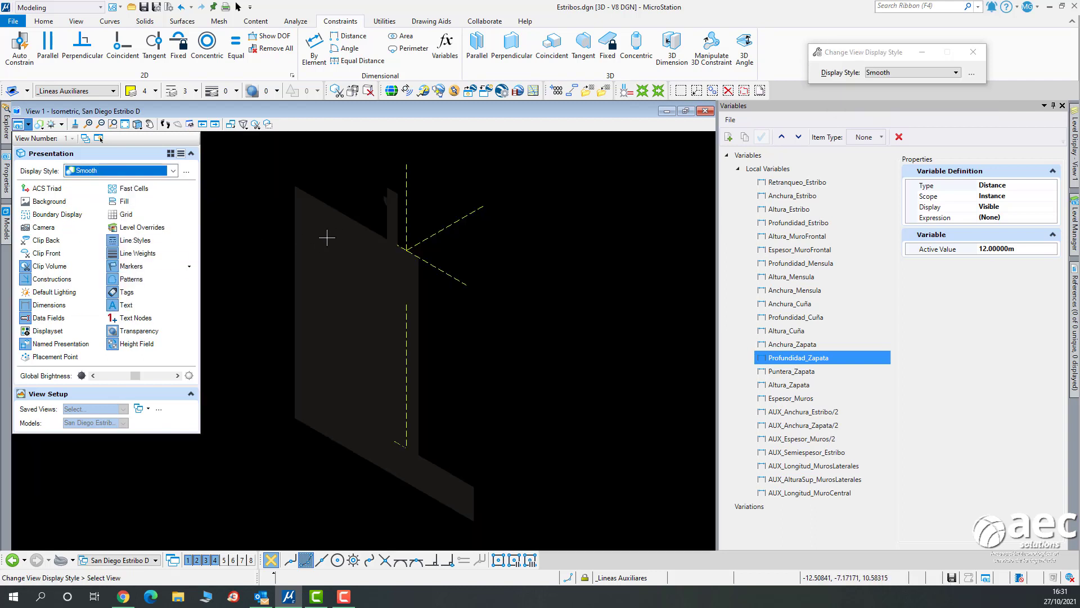
pyautogui.scroll(3, 327, 238)
pyautogui.scroll(-2, 541, 220)
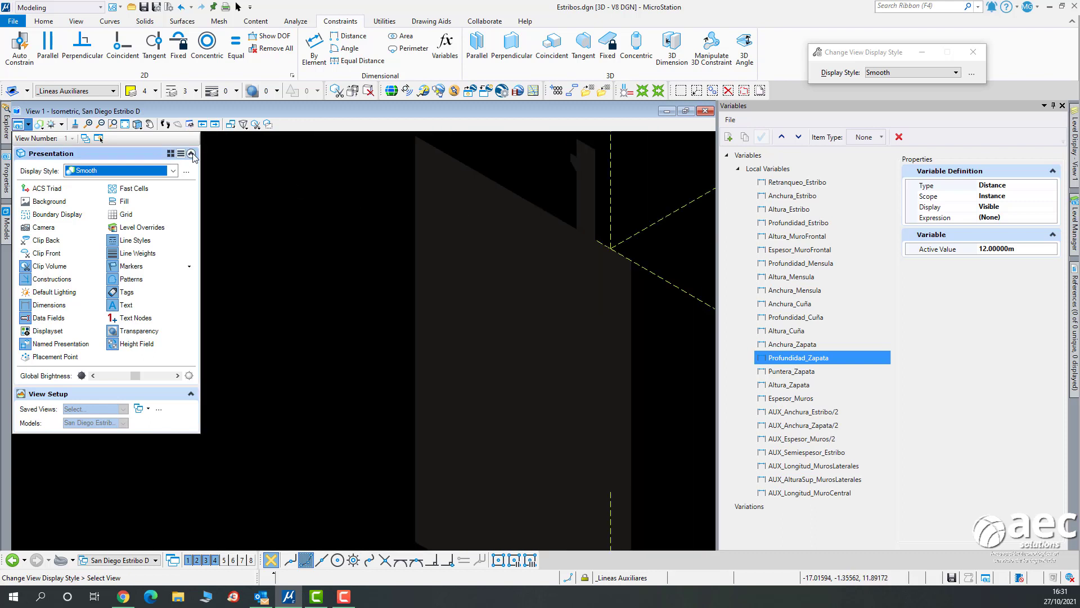
# Set the isometric view's display style to Wireframe and return to element selection with the whole set of abutment profiles in view.
pyautogui.click(173, 170)
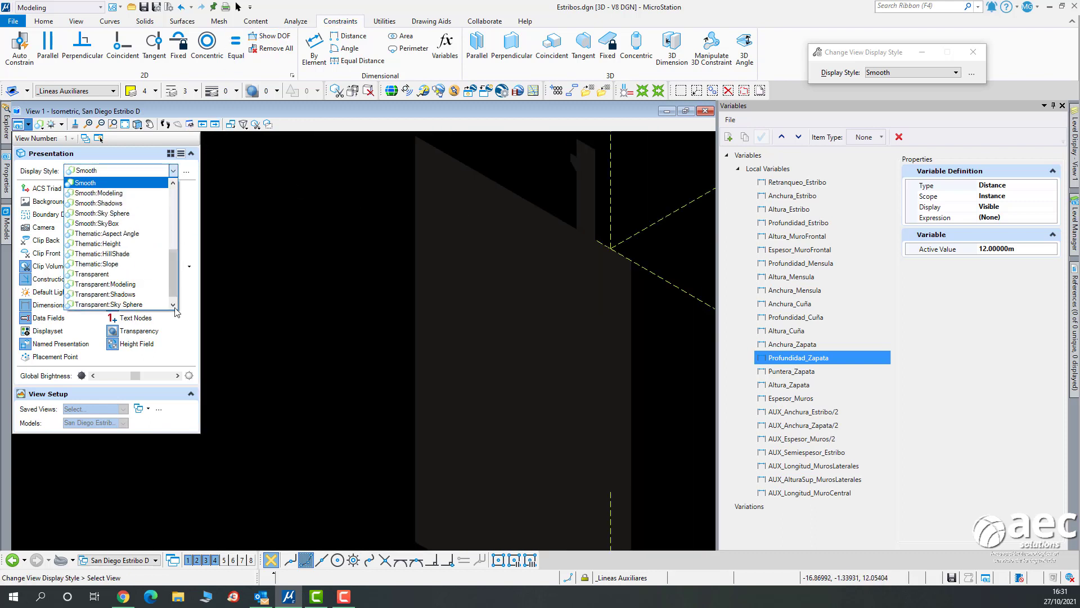
pyautogui.moveTo(176, 281); pyautogui.dragTo(173, 295)
pyautogui.click(137, 305)
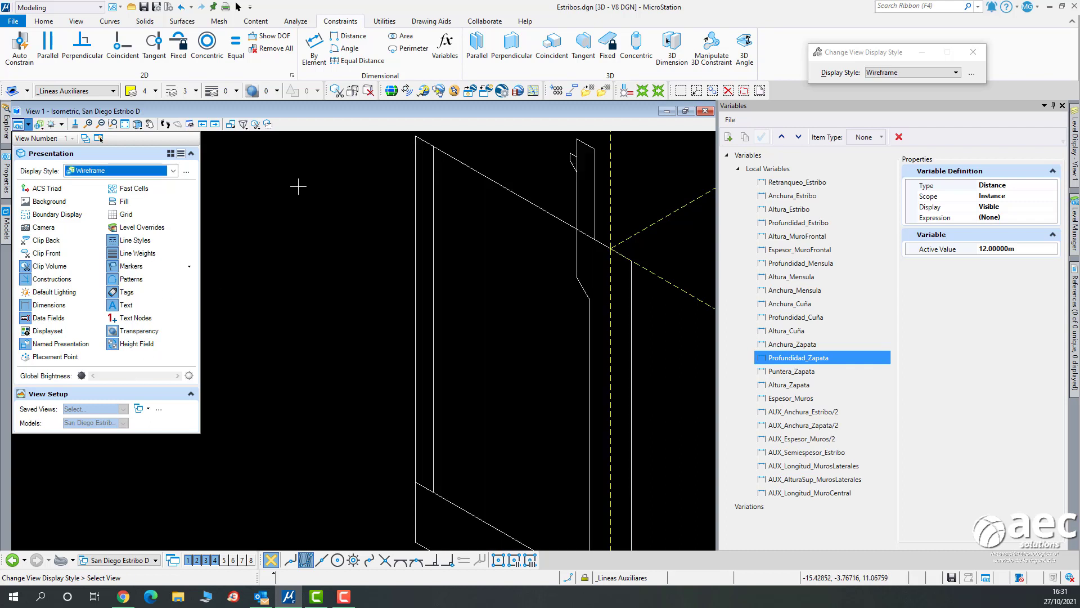
pyautogui.click(238, 7)
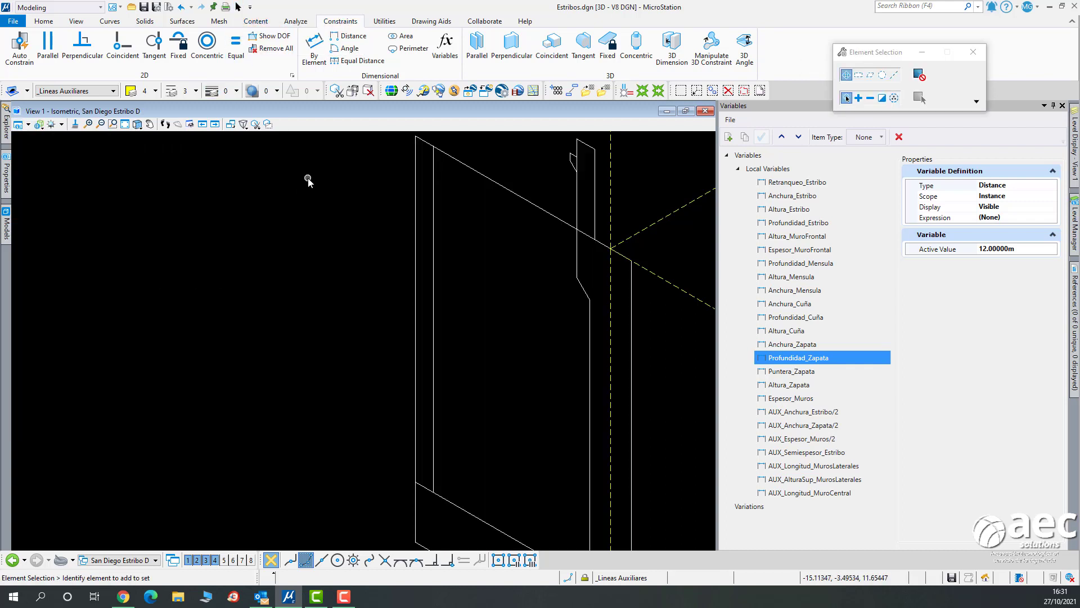
pyautogui.scroll(-5, 307, 178)
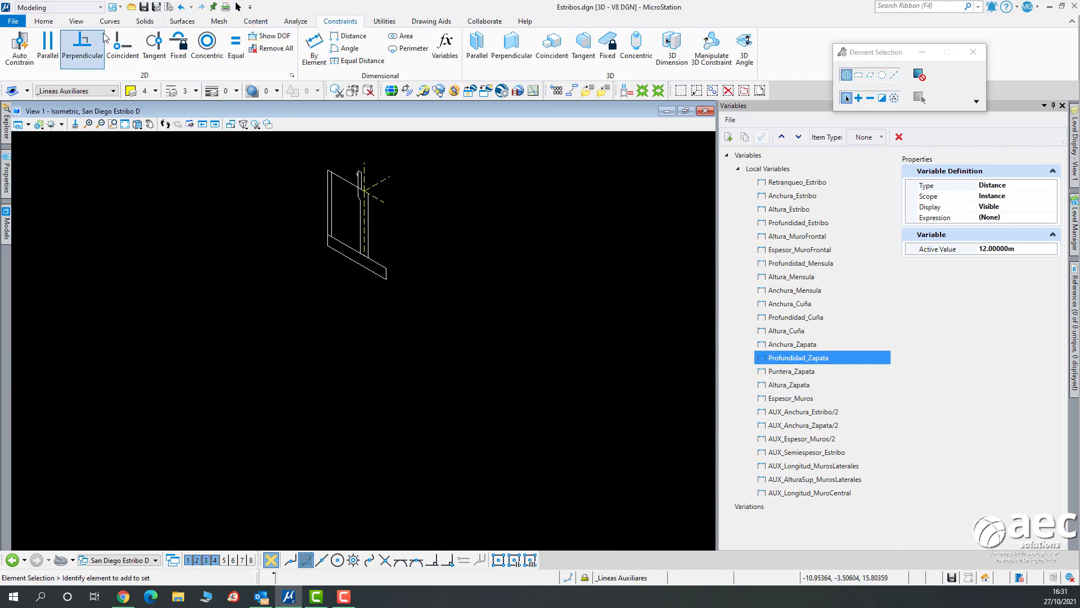
# Start a parametric solid extrusion in both directions with its distance driven by the AUX_Anchura_Estribo/2 variable.
pyautogui.click(145, 21)
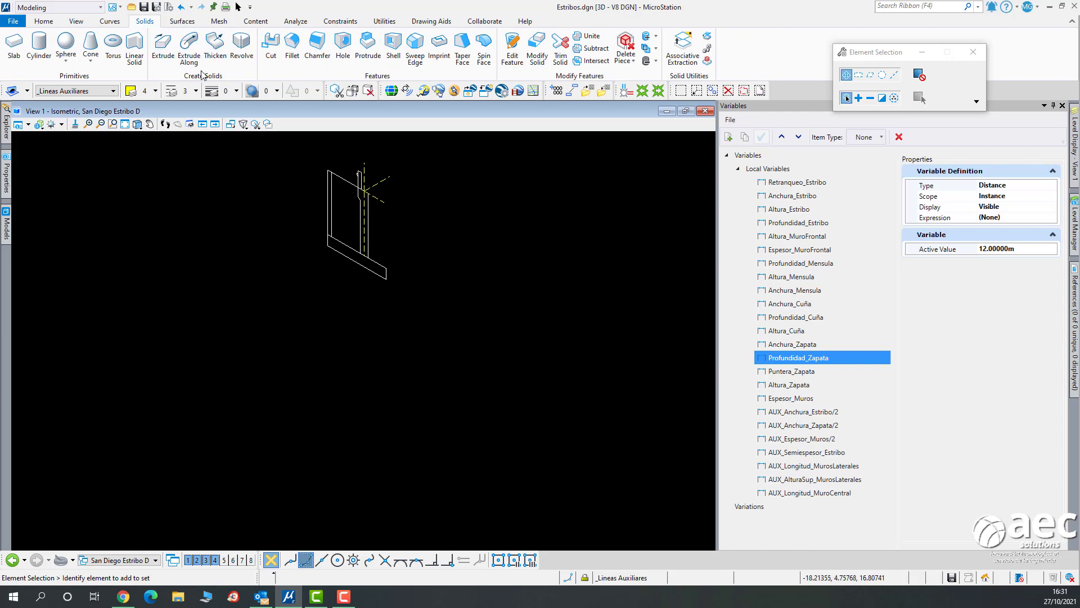
pyautogui.scroll(2, 346, 173)
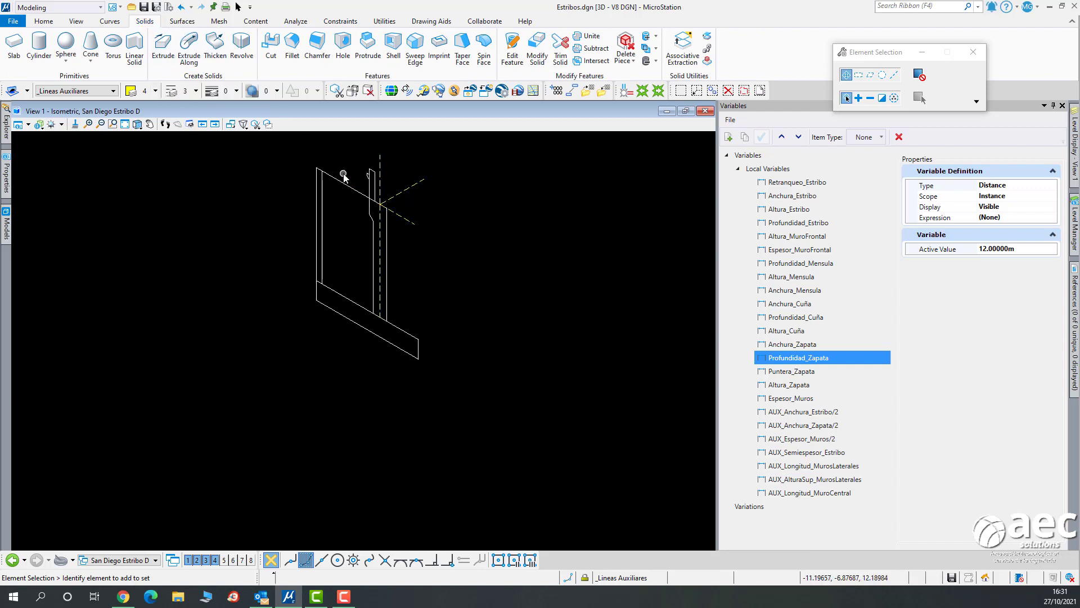
pyautogui.moveTo(473, 200); pyautogui.dragTo(403, 271, button='middle')
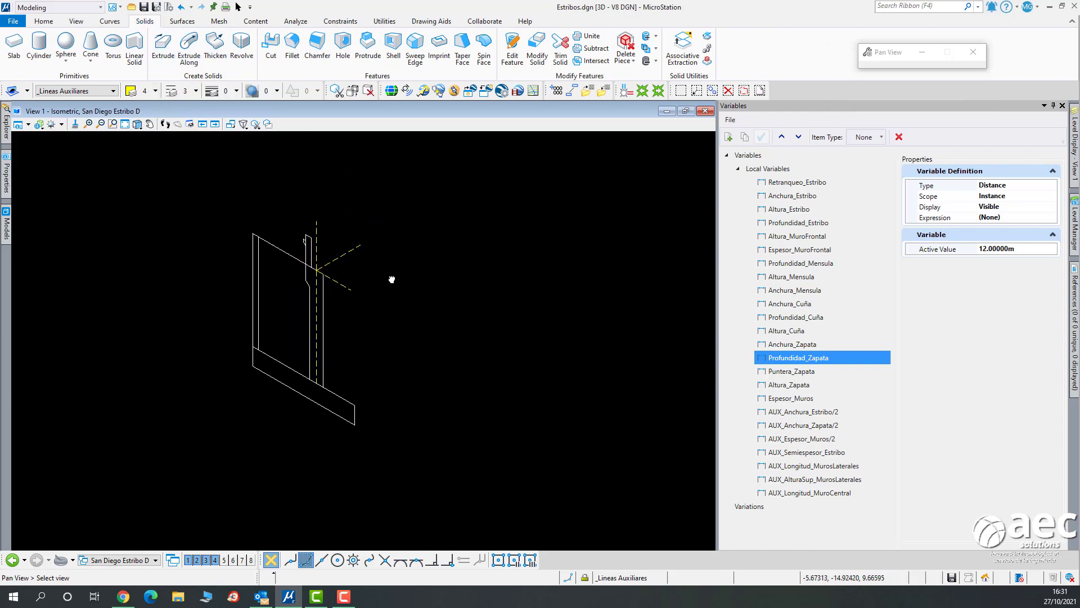
pyautogui.click(163, 48)
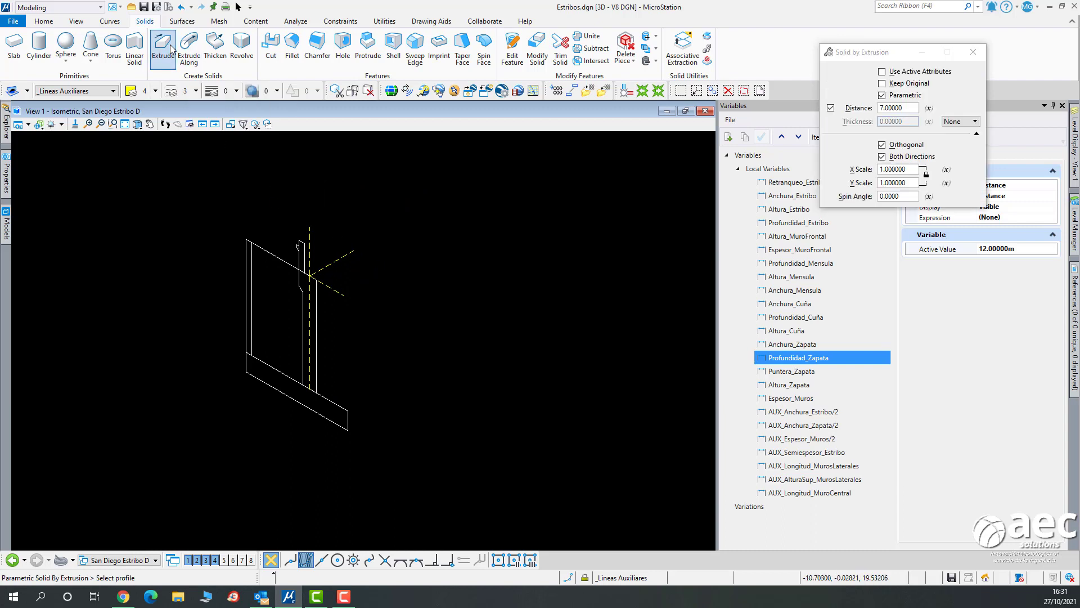
pyautogui.moveTo(871, 60); pyautogui.dragTo(466, 134)
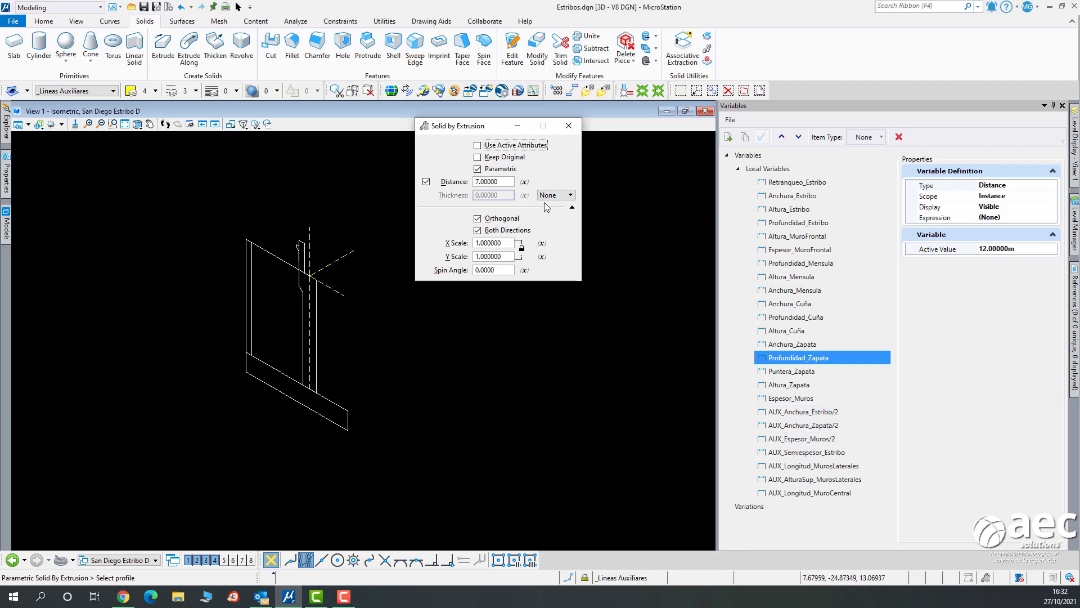
pyautogui.click(525, 182)
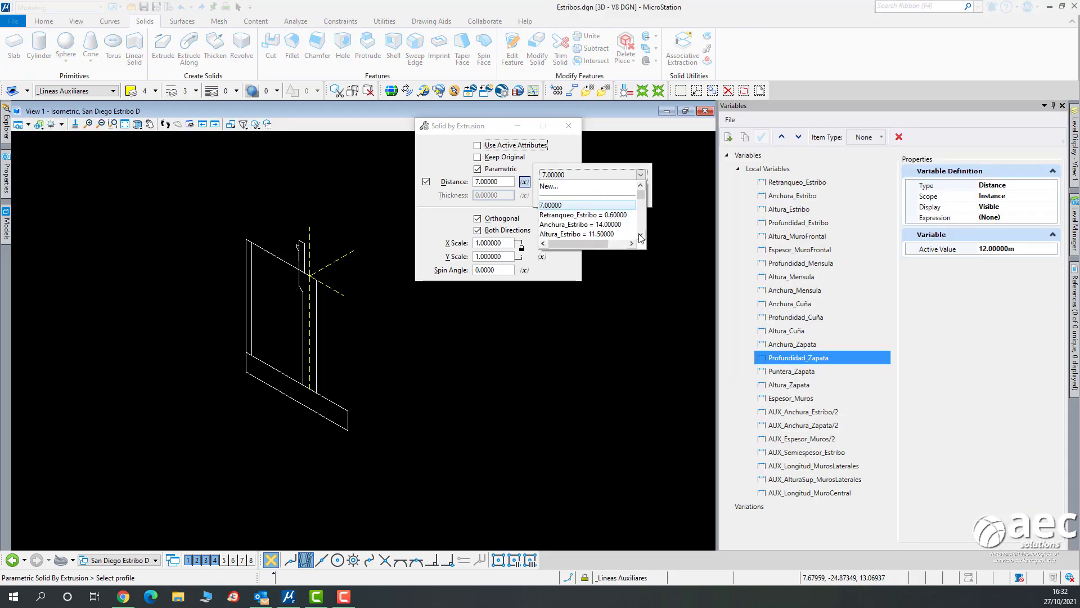
pyautogui.moveTo(639, 201); pyautogui.dragTo(636, 225)
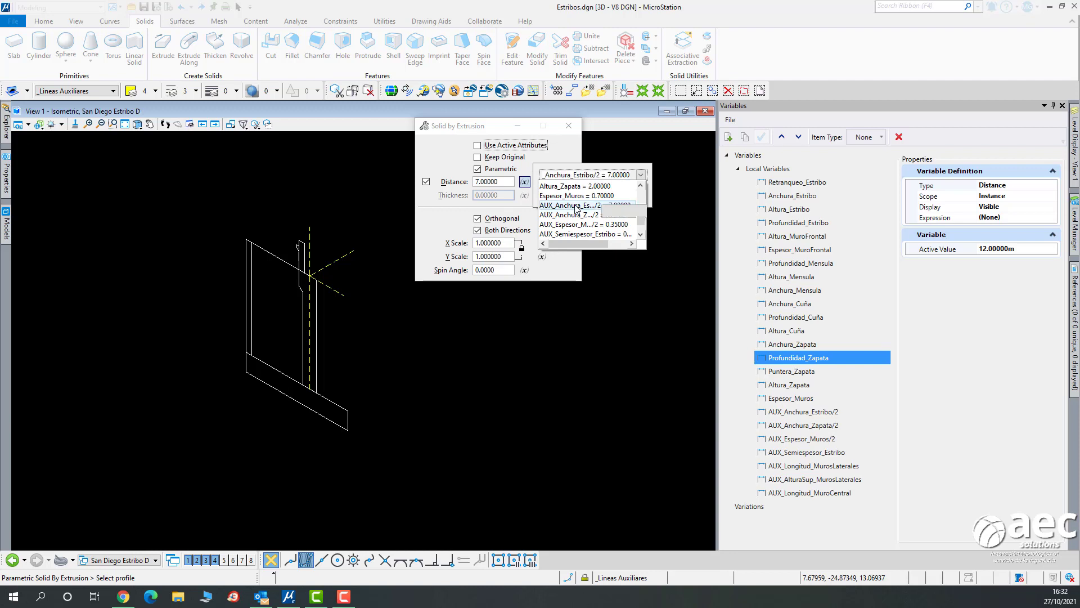
pyautogui.click(450, 219)
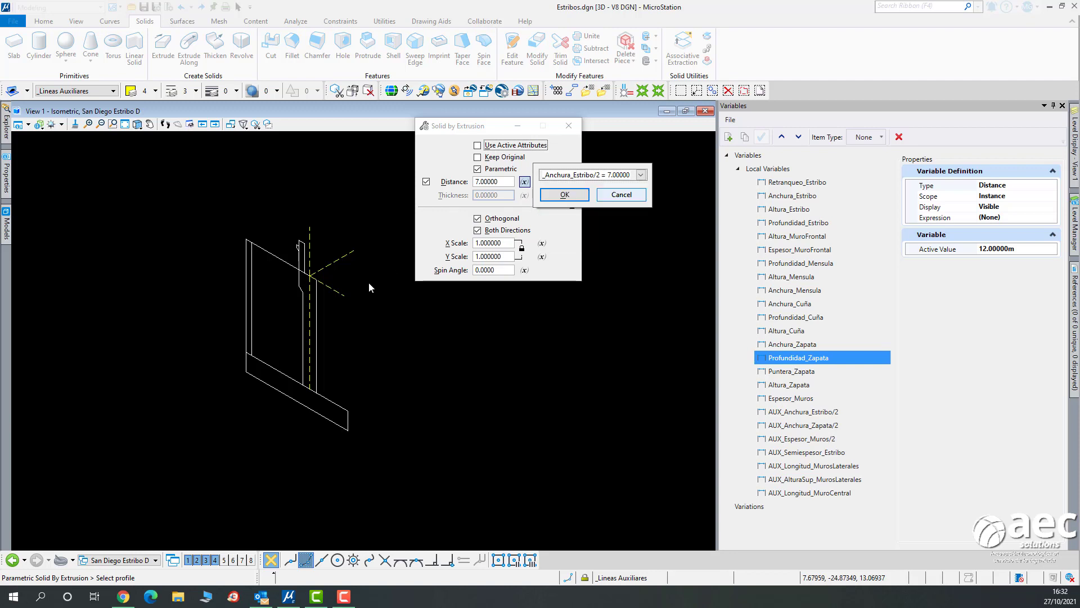
pyautogui.click(562, 195)
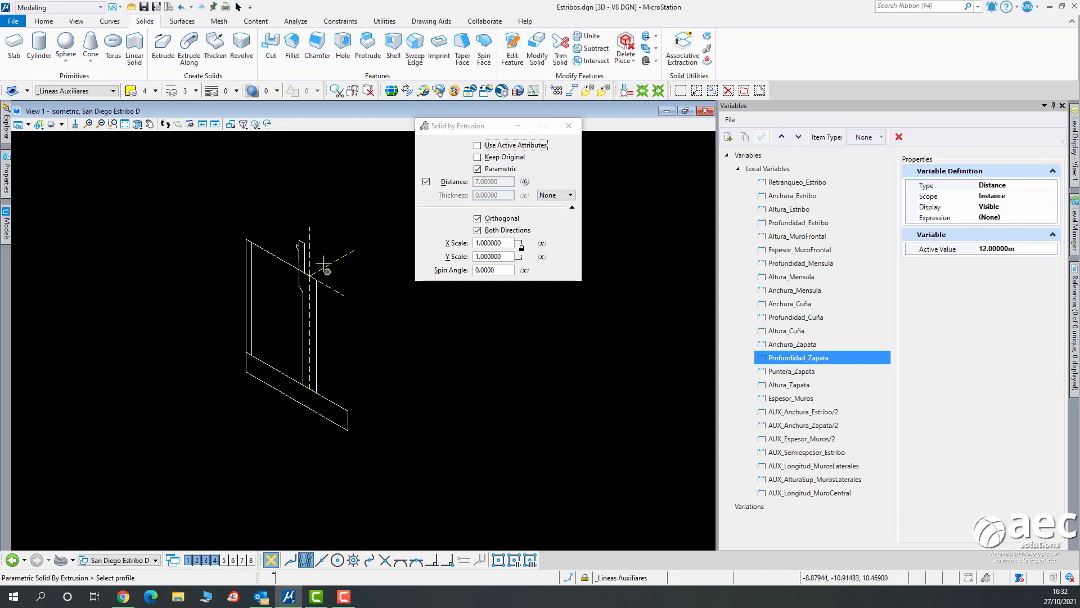
# Extrude the _Cap profile and the _MuroFrontal profile above it into parametric solids in both directions using the linked distance.
pyautogui.scroll(2, 320, 243)
pyautogui.scroll(1, 321, 244)
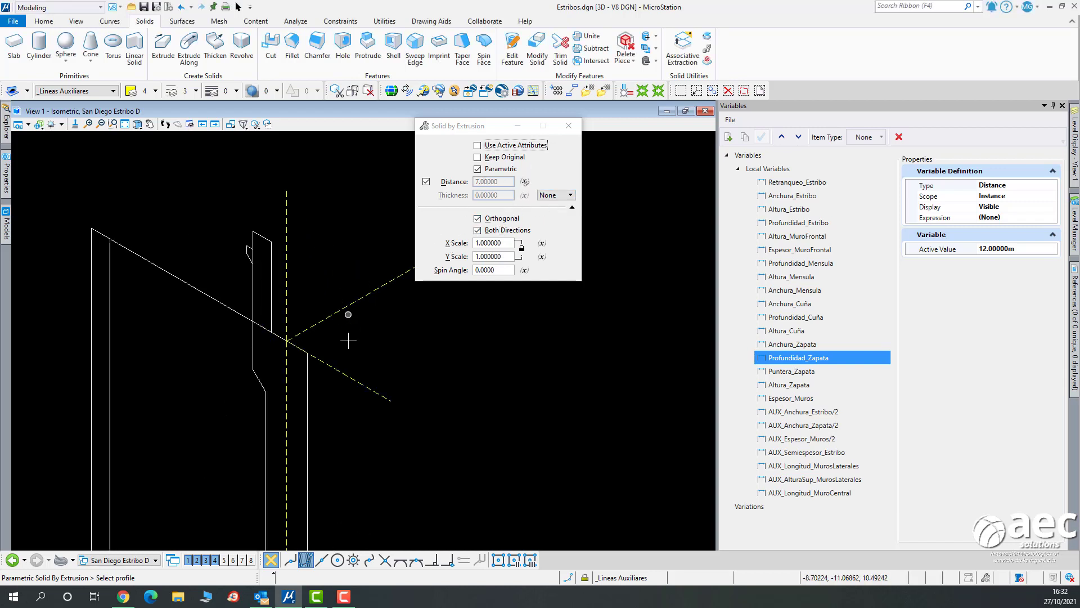
pyautogui.click(308, 353)
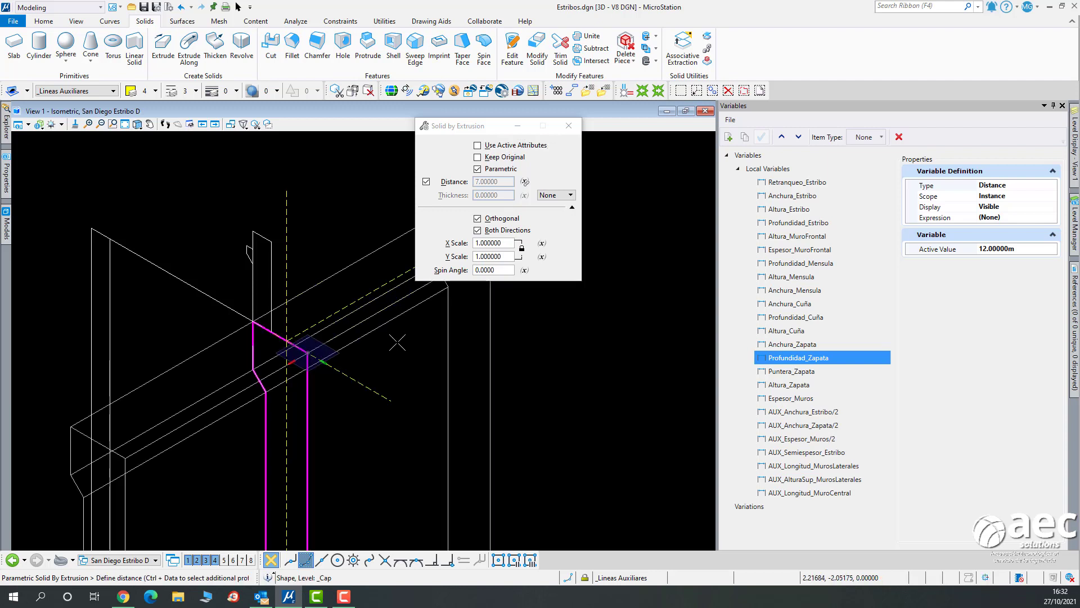
pyautogui.click(272, 241)
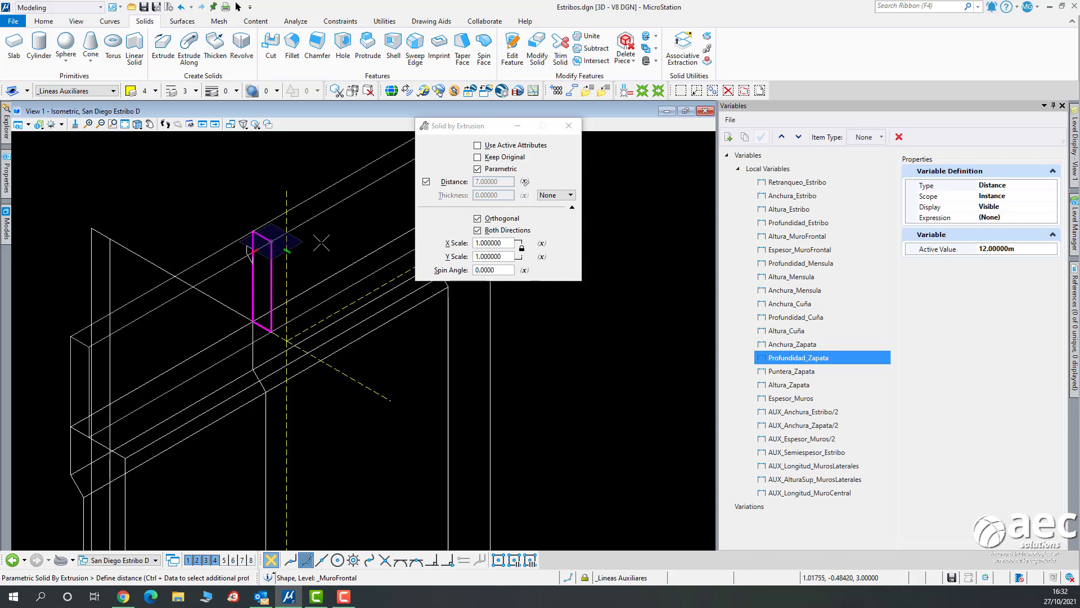
pyautogui.scroll(2, 247, 243)
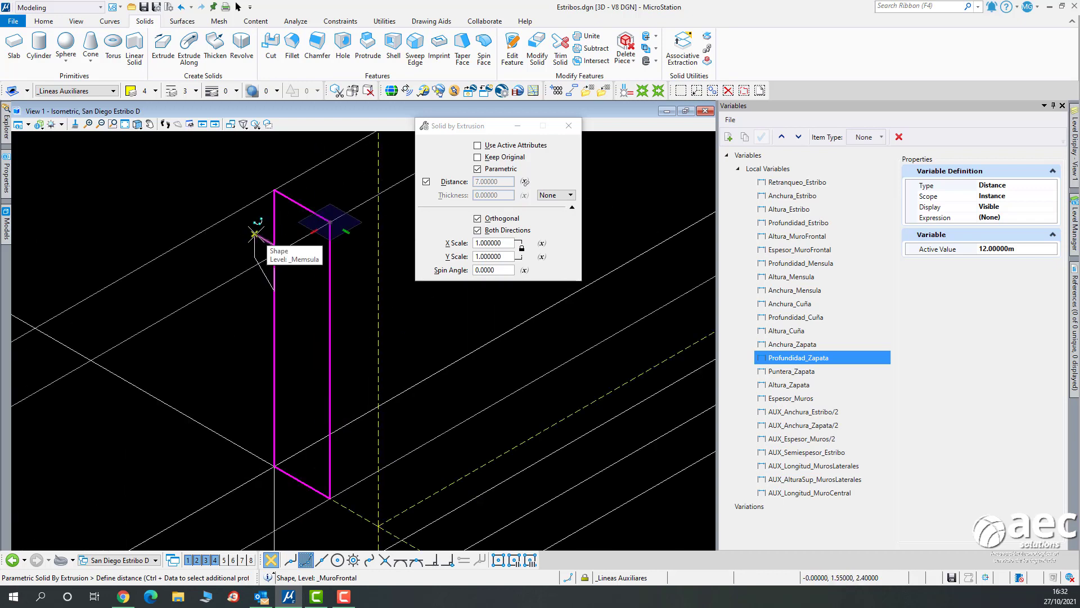
pyautogui.rightClick(209, 282)
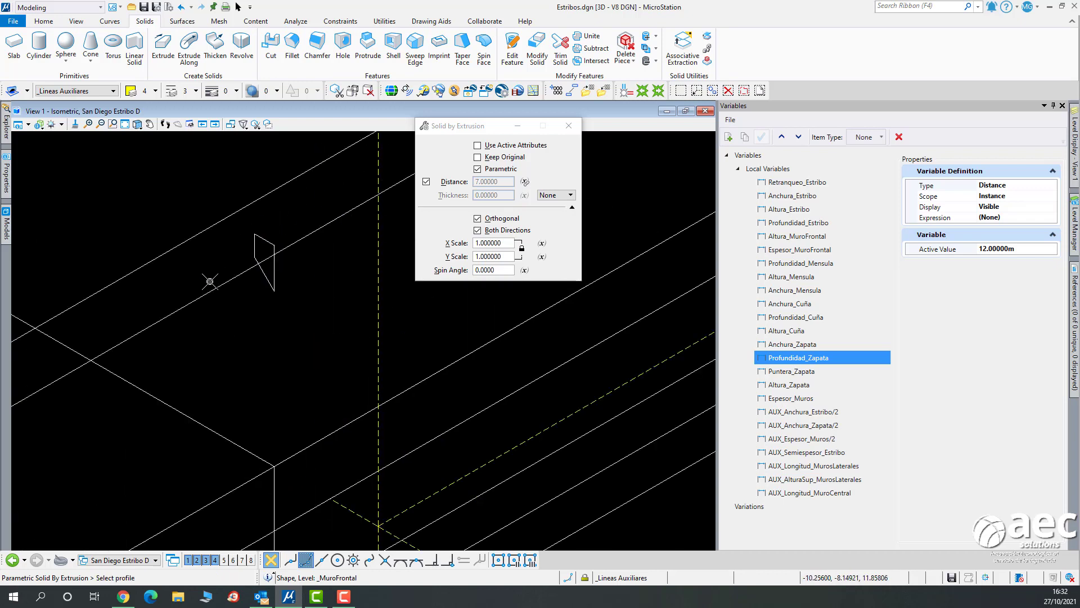
# Extrude the small corbel profile on the _Memsula level in both directions using the same variable-driven distance.
pyautogui.scroll(-3, 209, 281)
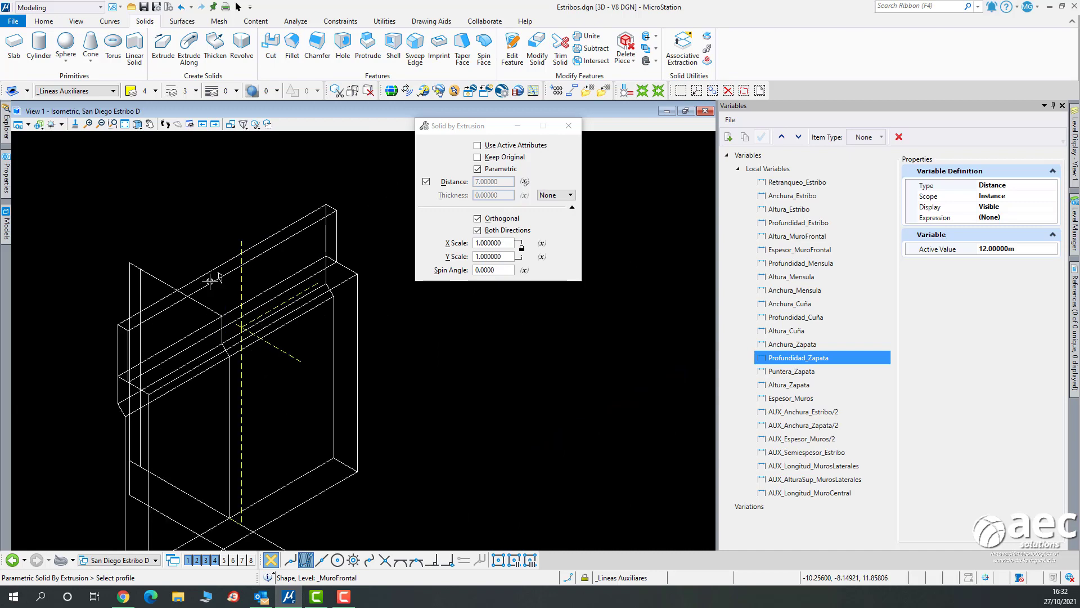
pyautogui.scroll(4, 218, 278)
pyautogui.scroll(-4, 218, 278)
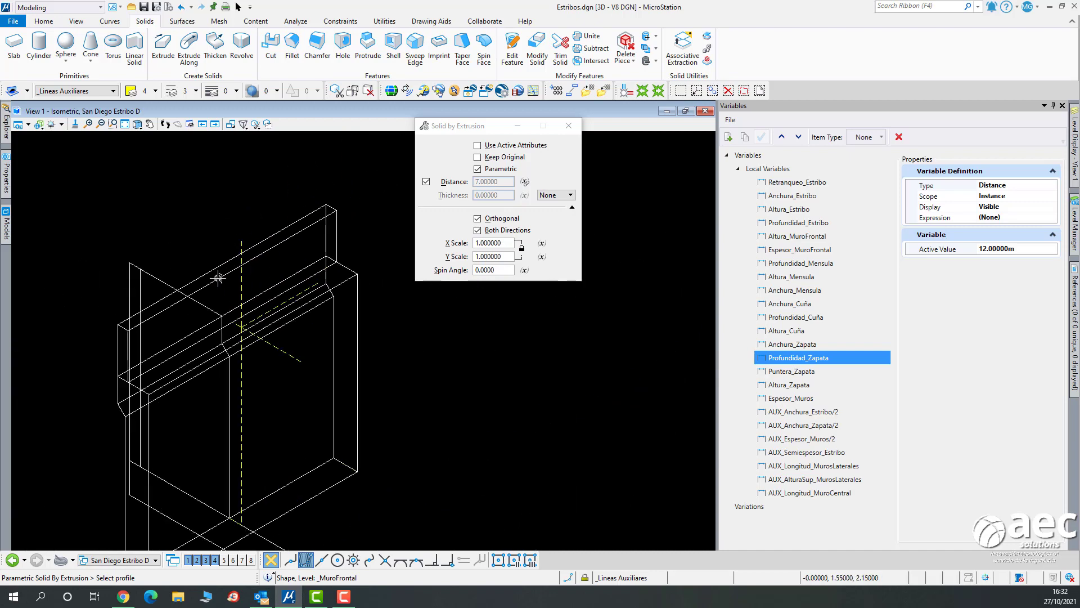
pyautogui.scroll(4, 216, 271)
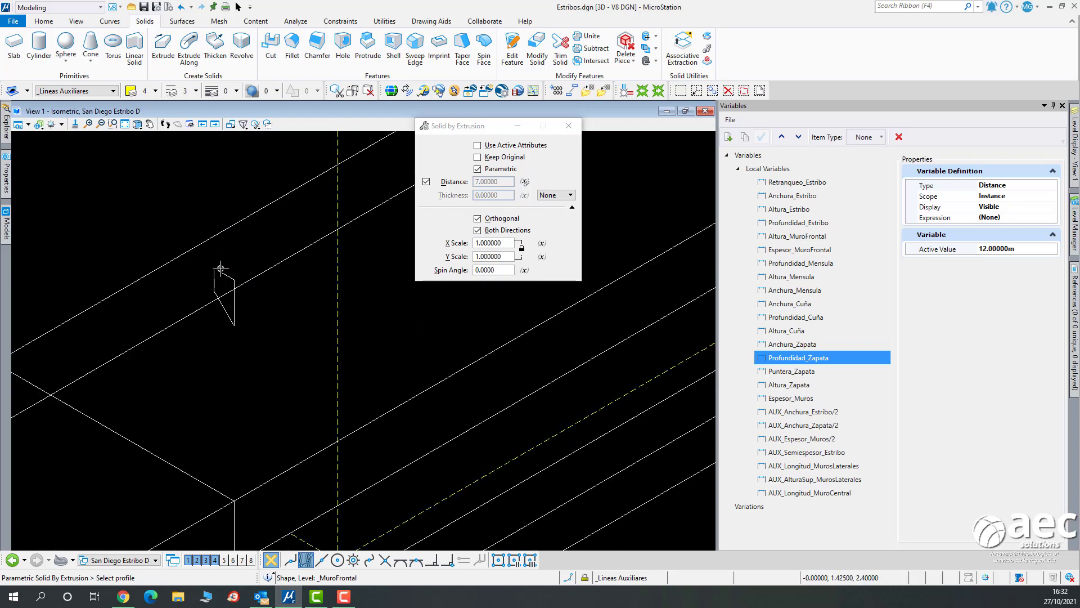
pyautogui.click(215, 269)
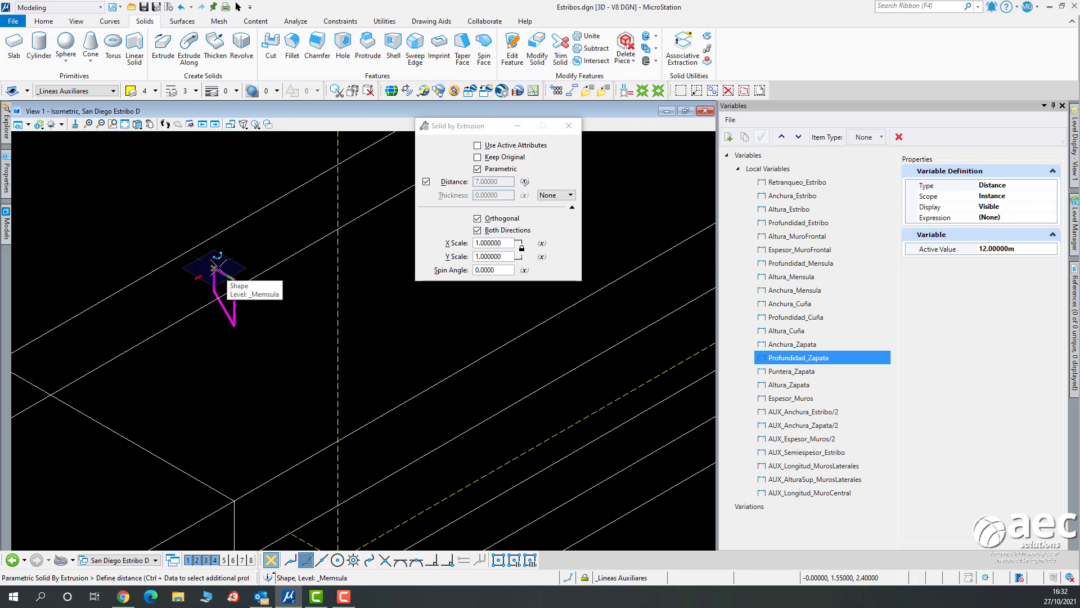
pyautogui.click(214, 269)
pyautogui.scroll(-5, 253, 304)
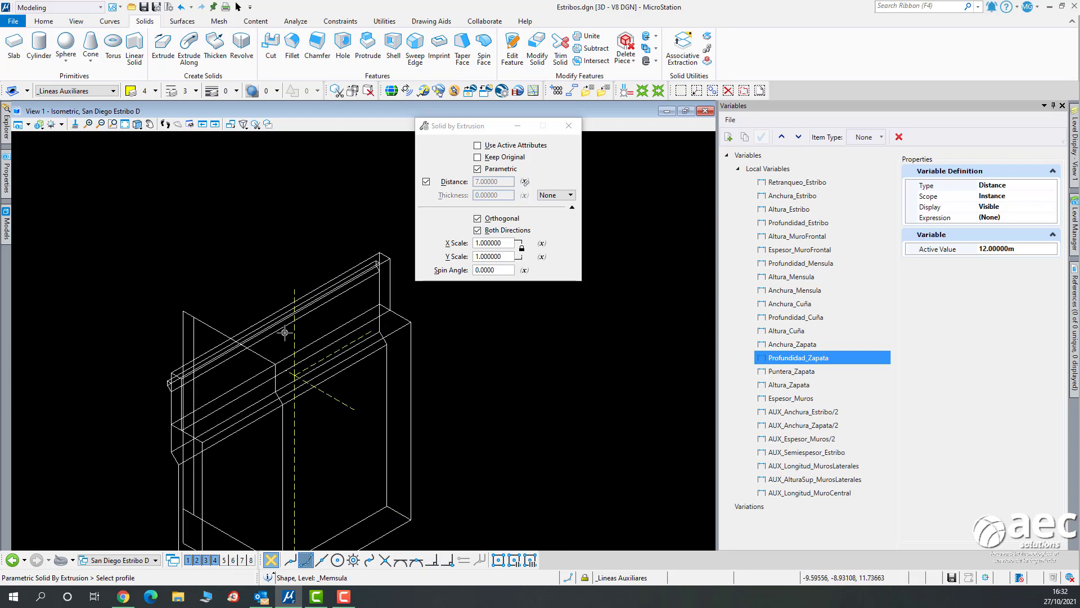
pyautogui.scroll(-2, 221, 200)
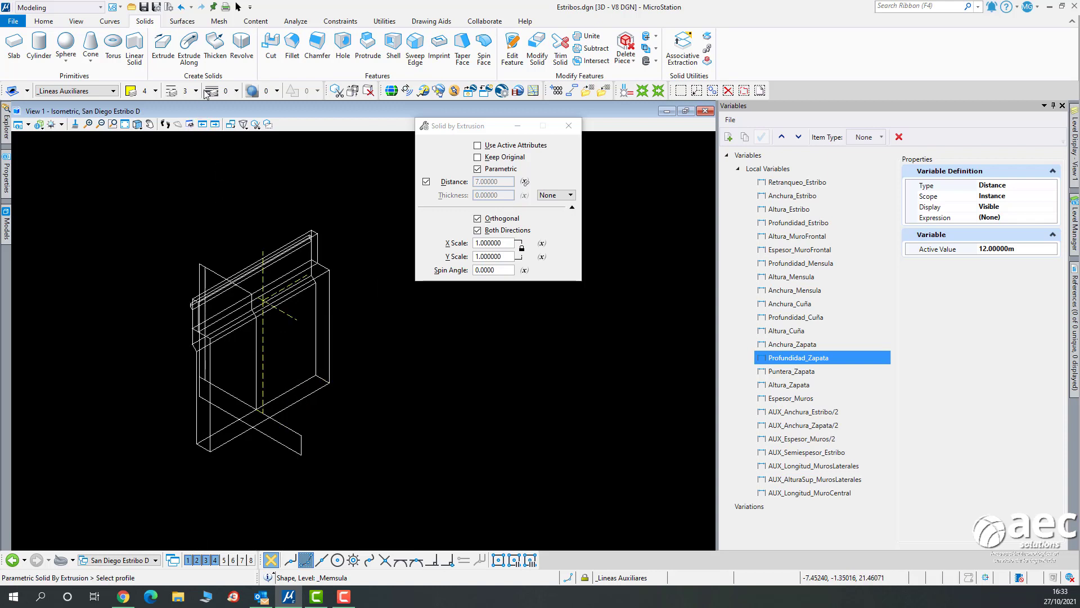
# Examine the constraints of the _MuroCentral profile and the extruded _Cap solid by selecting each in turn, clearing the selection at the end.
pyautogui.click(238, 7)
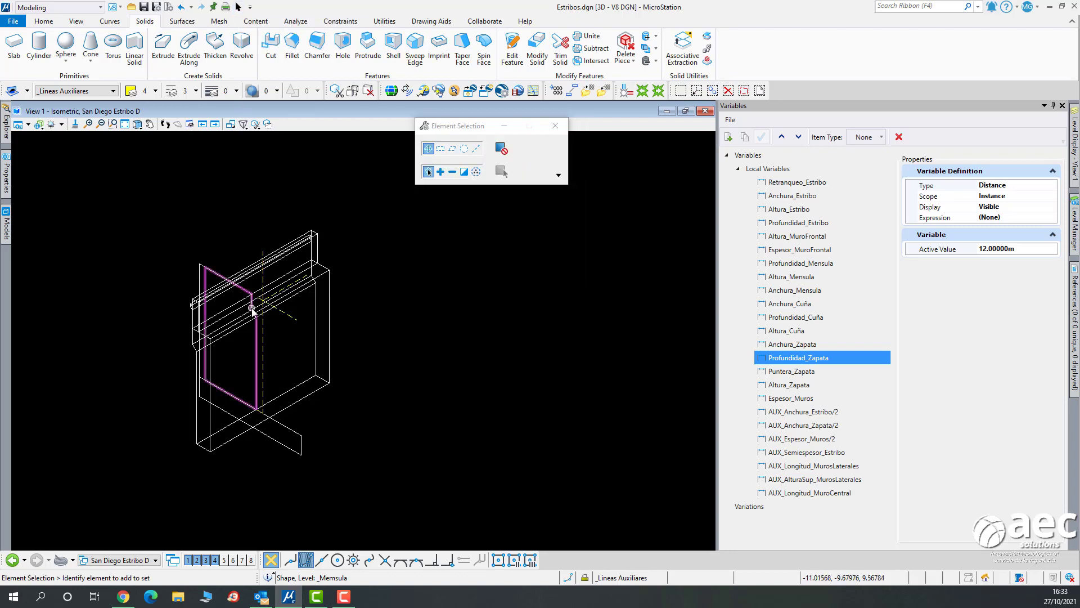
pyautogui.scroll(3, 256, 301)
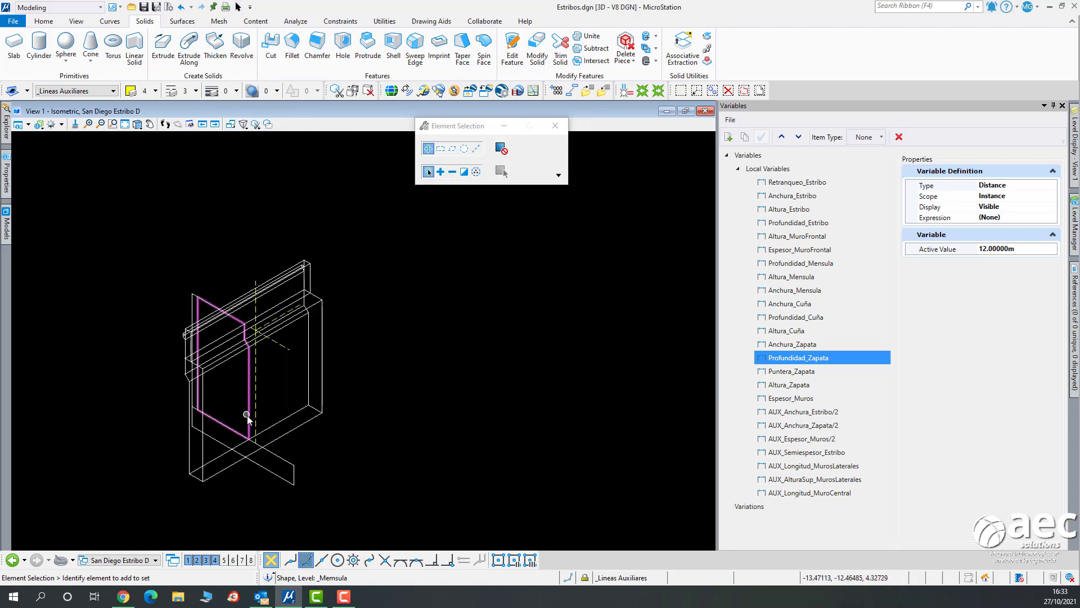
pyautogui.click(248, 413)
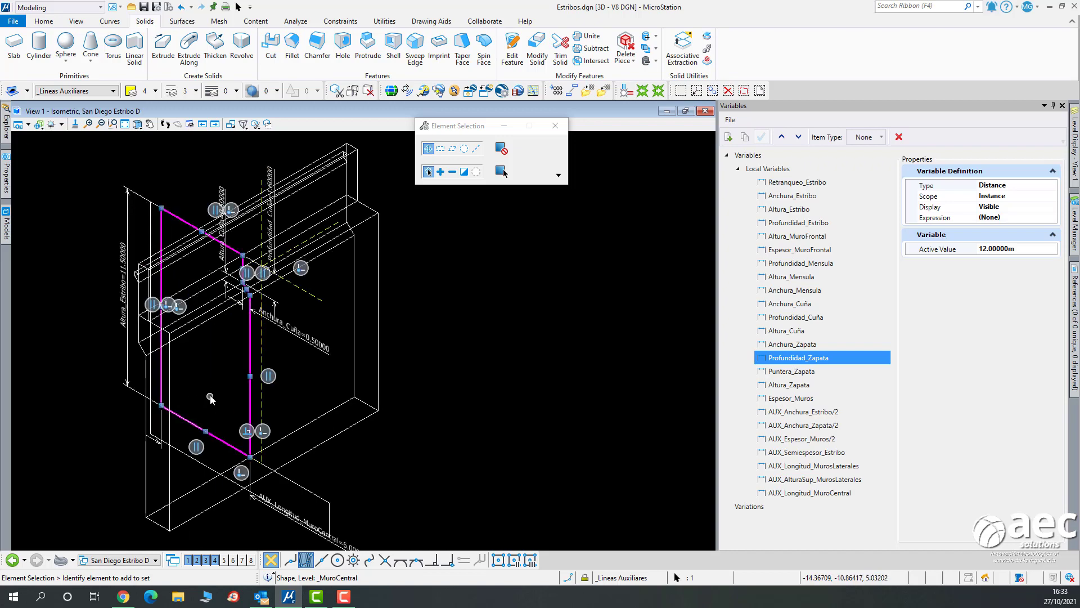
pyautogui.click(309, 447)
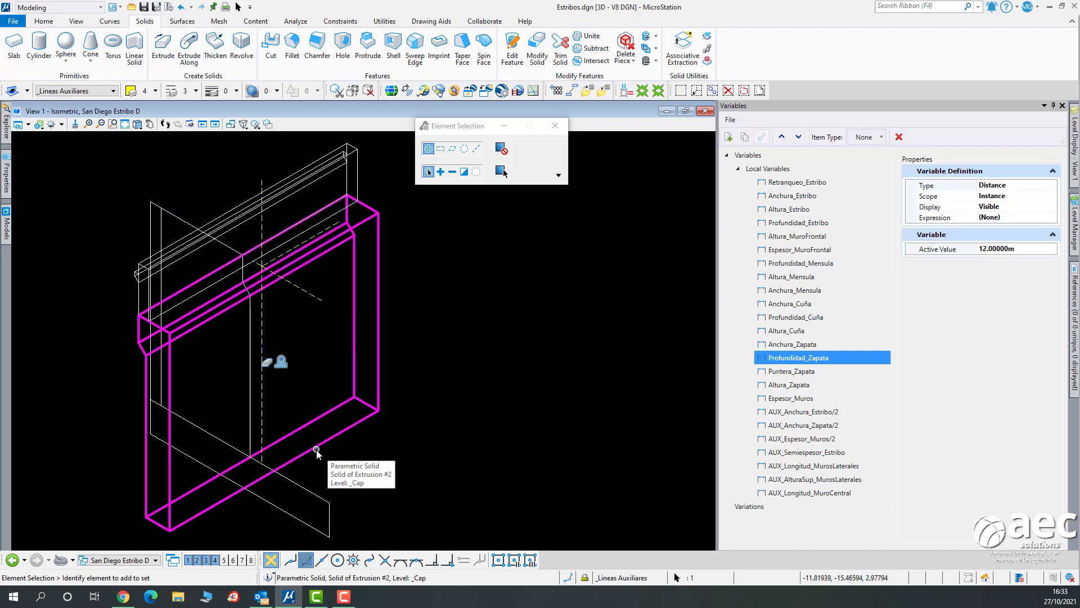
pyautogui.click(428, 381)
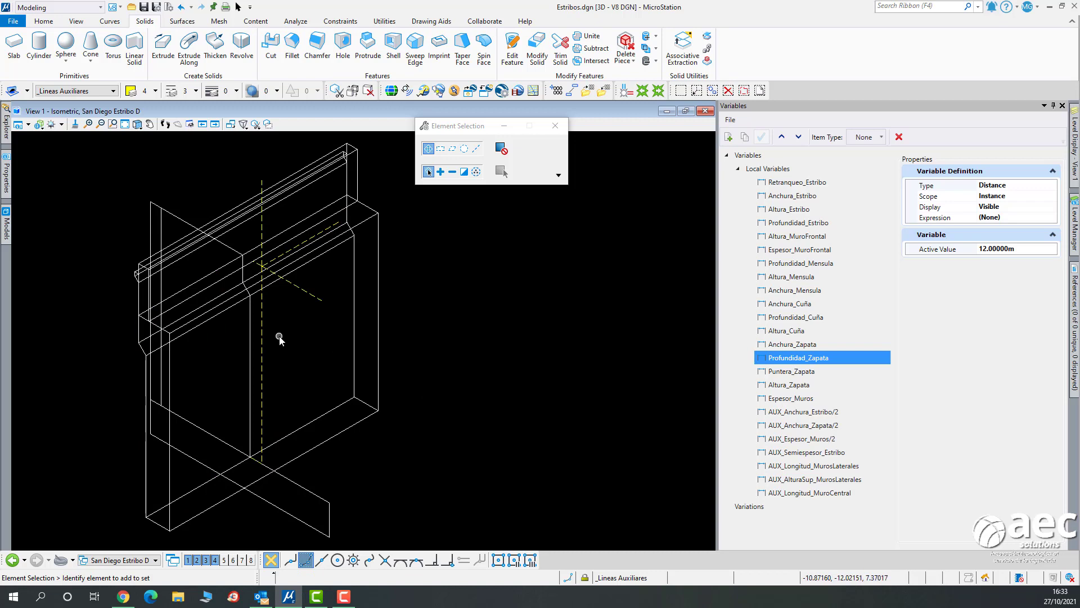
pyautogui.scroll(-2, 279, 336)
pyautogui.scroll(4, 296, 342)
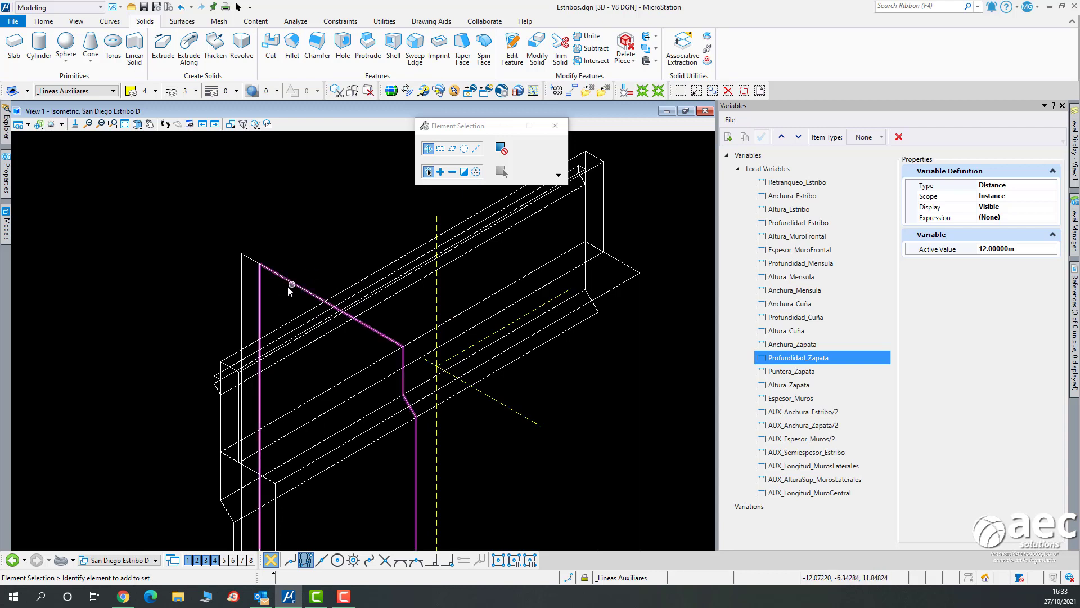
# Extrude the _MuroTrasero profile into a parametric solid in both directions with its distance linked to AUX_Anchura_Estribo/2.
pyautogui.click(162, 51)
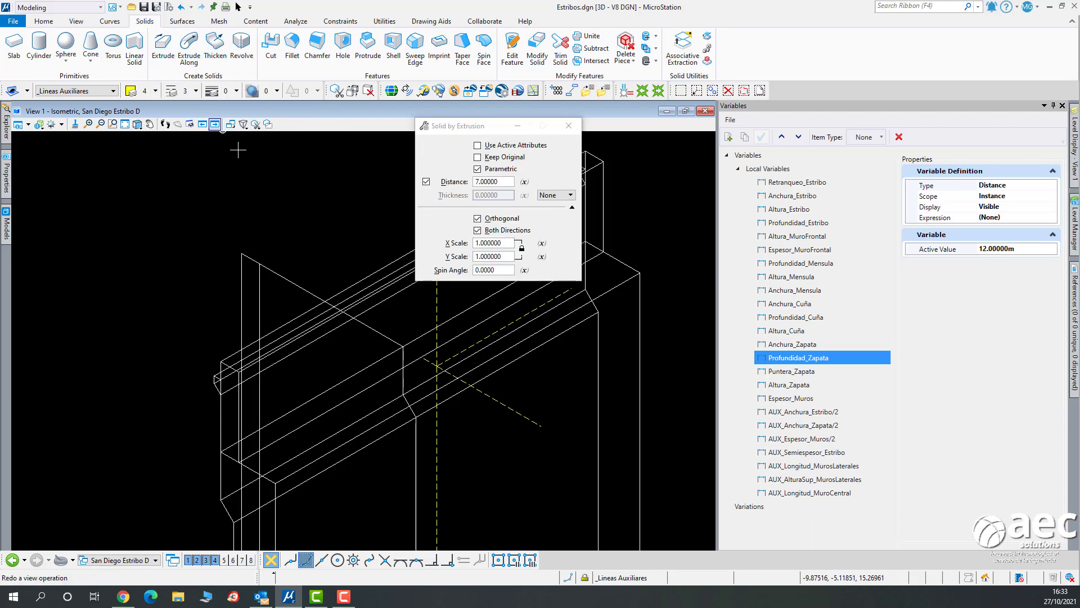
pyautogui.click(524, 181)
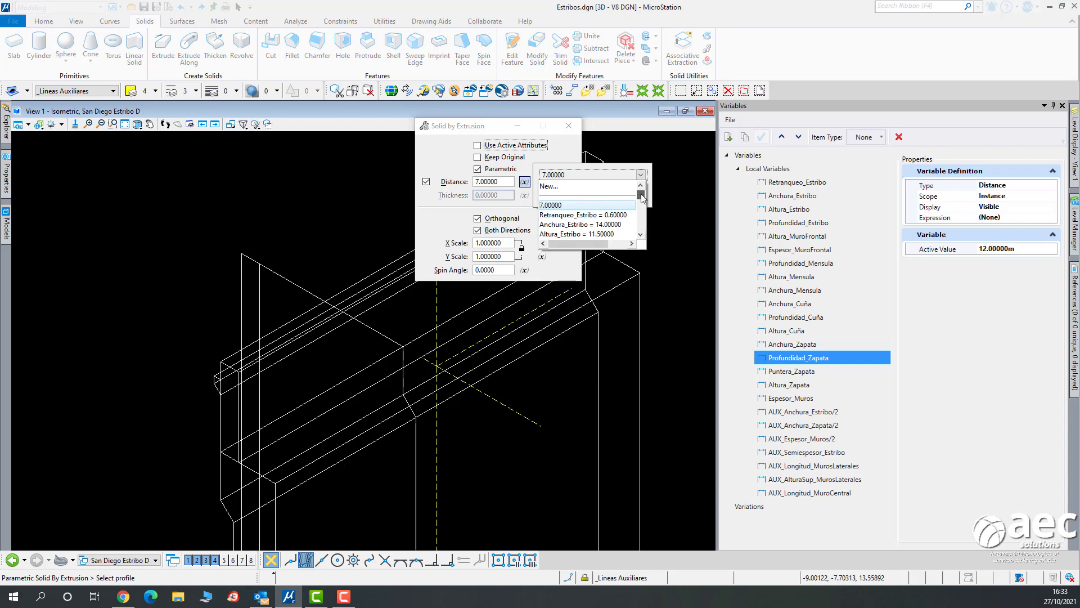
pyautogui.moveTo(642, 197); pyautogui.dragTo(643, 229)
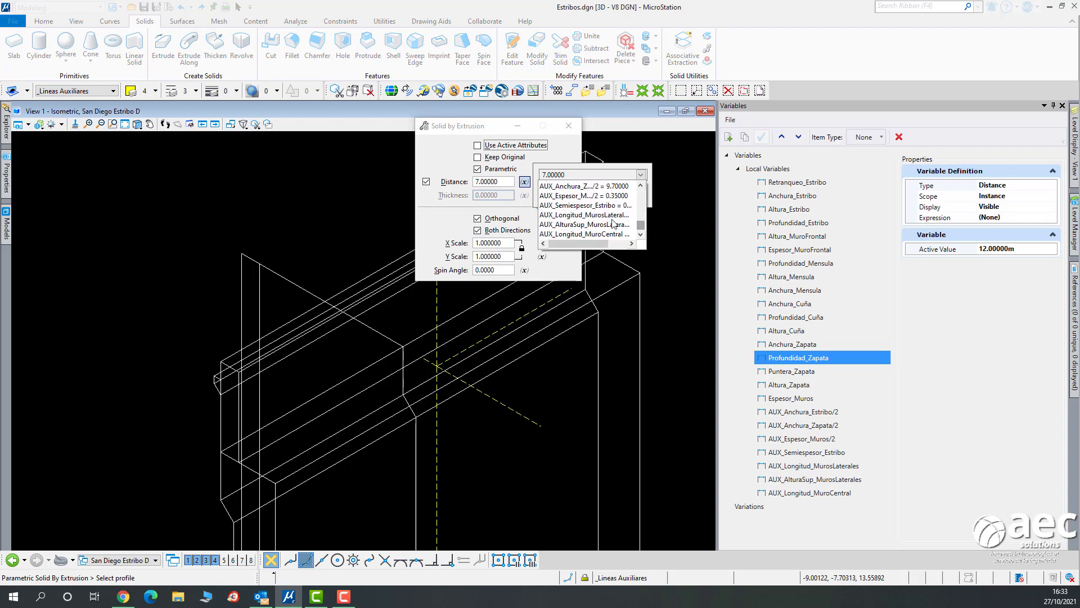
pyautogui.click(640, 185)
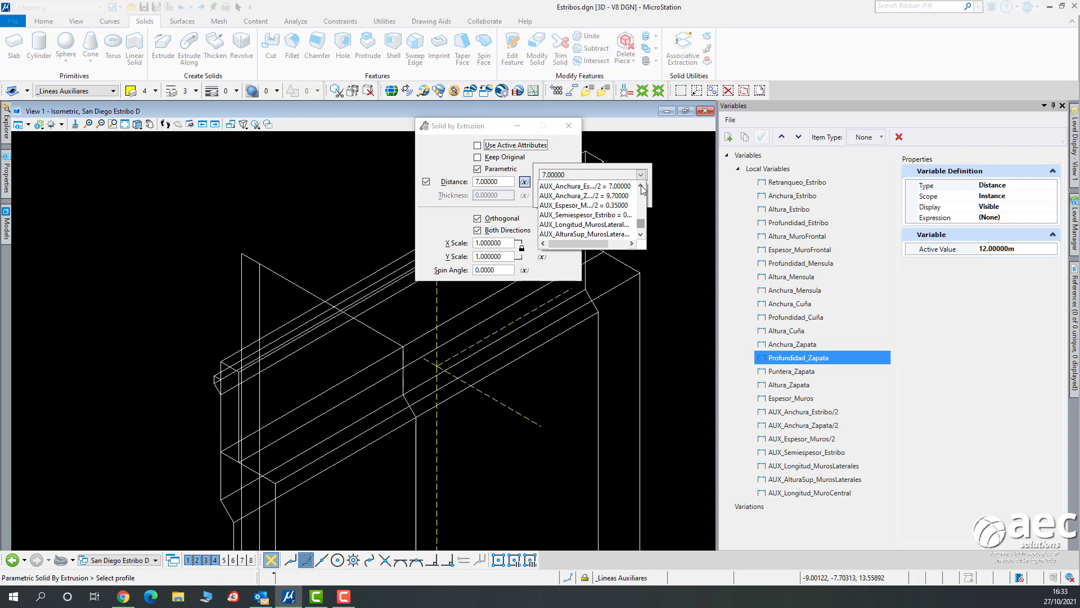
pyautogui.click(615, 185)
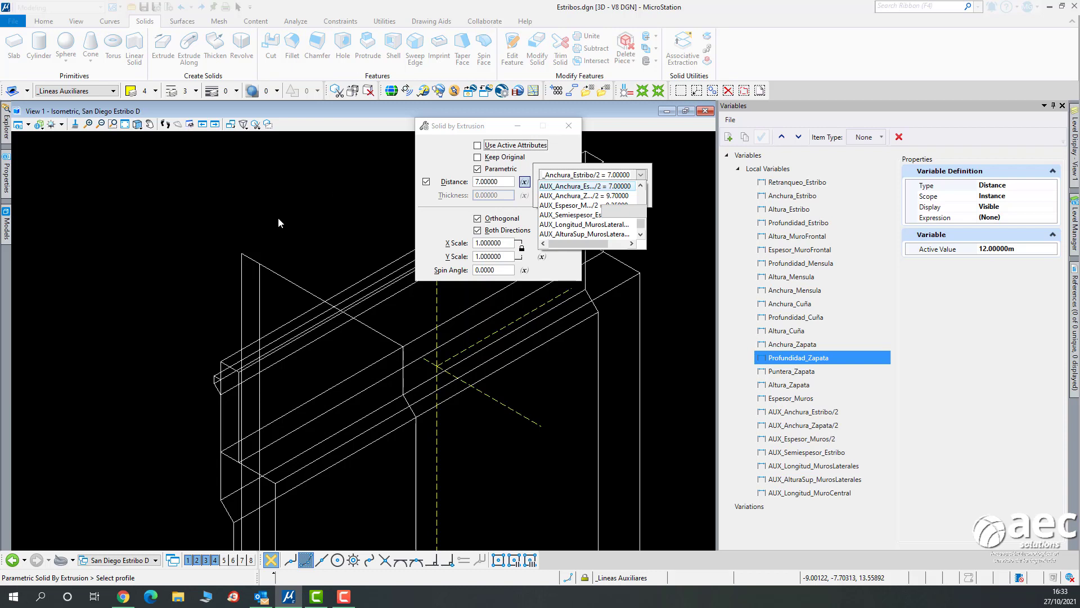
pyautogui.click(270, 242)
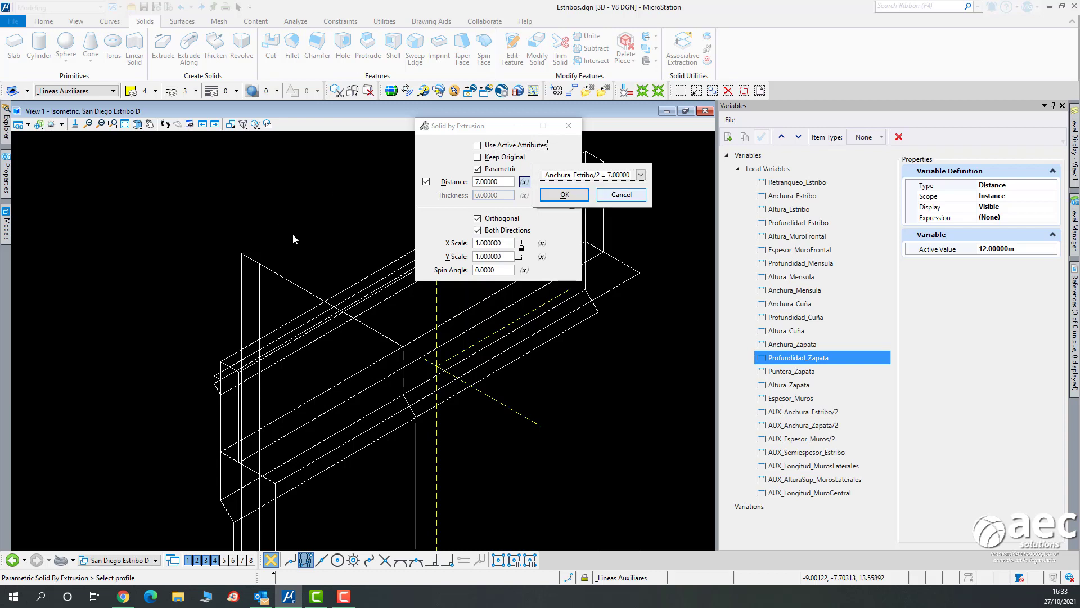
pyautogui.click(565, 194)
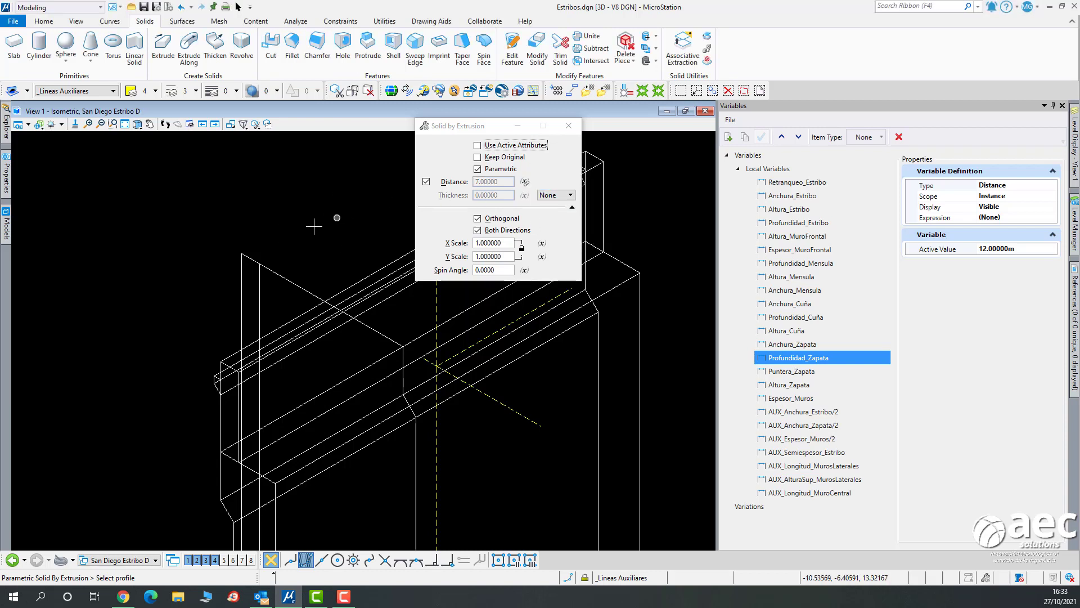
pyautogui.click(242, 254)
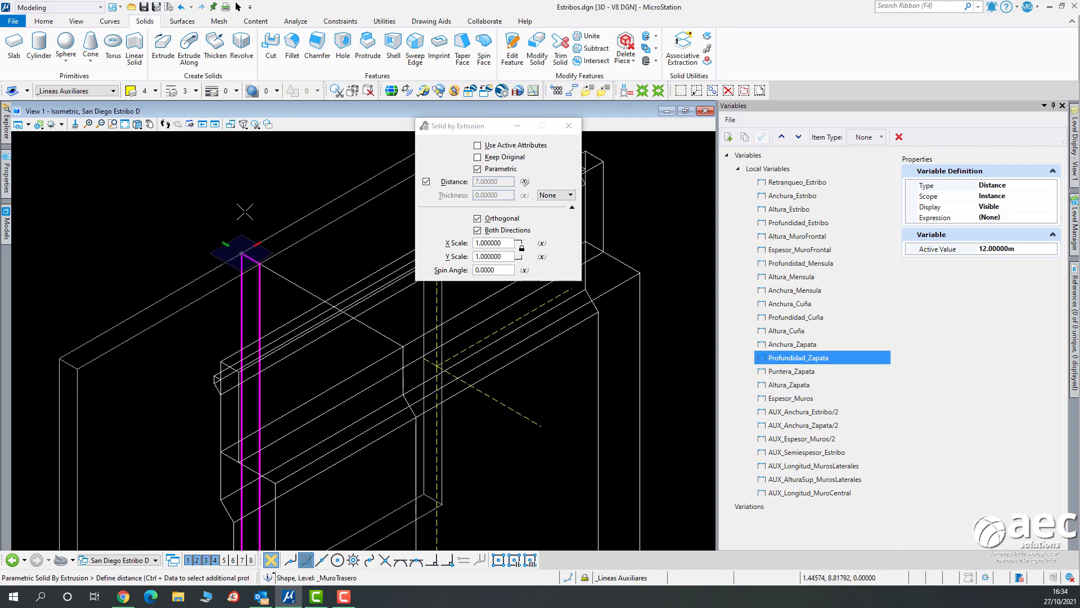
pyautogui.click(242, 254)
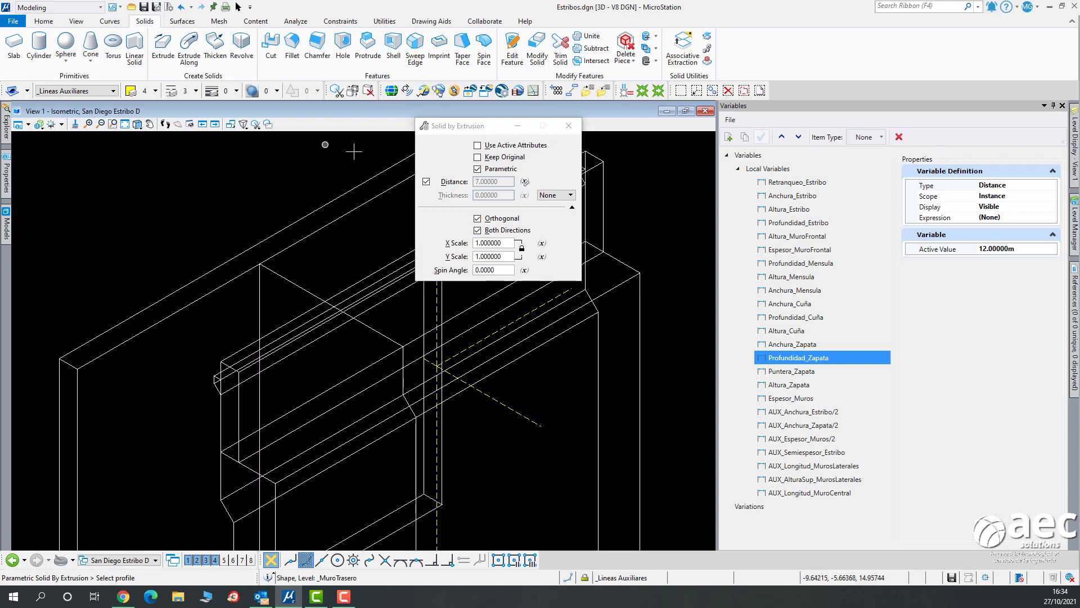
# Link the solid extrusion distance to the Espesor_Muros variable.
pyautogui.click(525, 181)
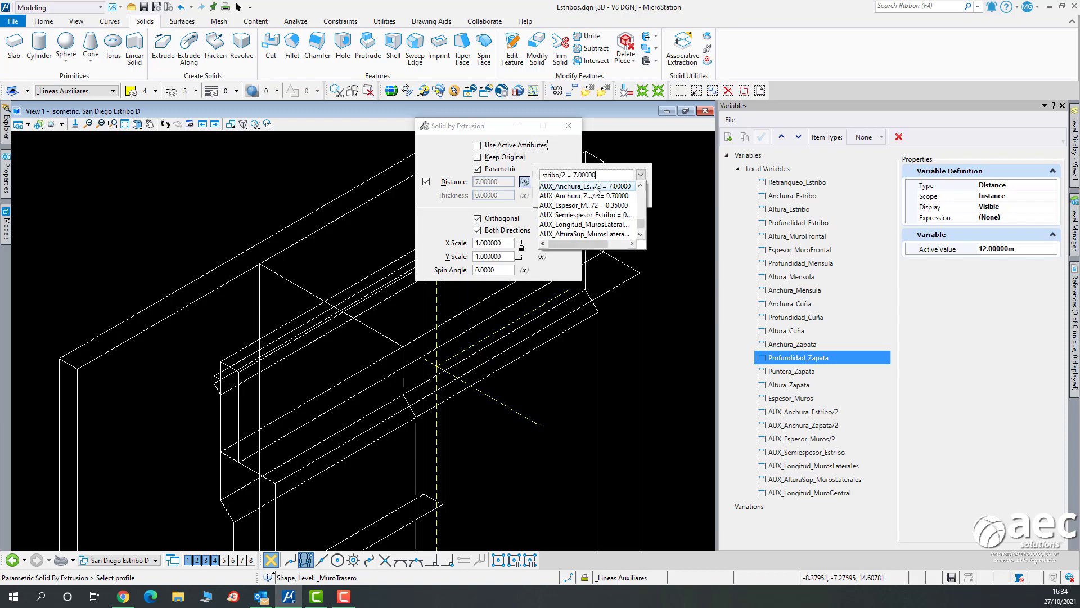
pyautogui.scroll(2, 621, 197)
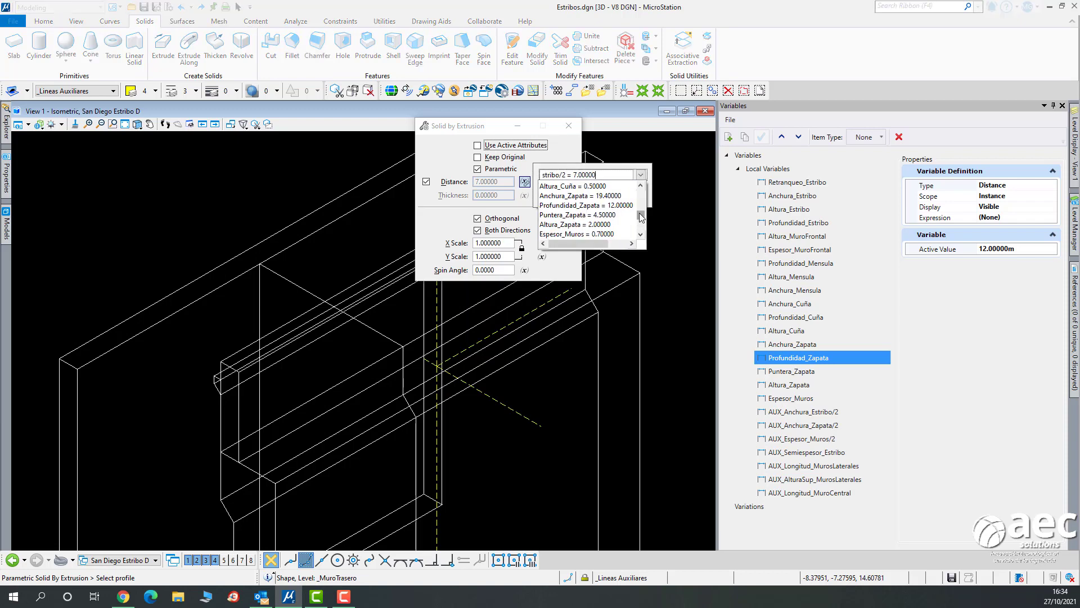
pyautogui.click(568, 235)
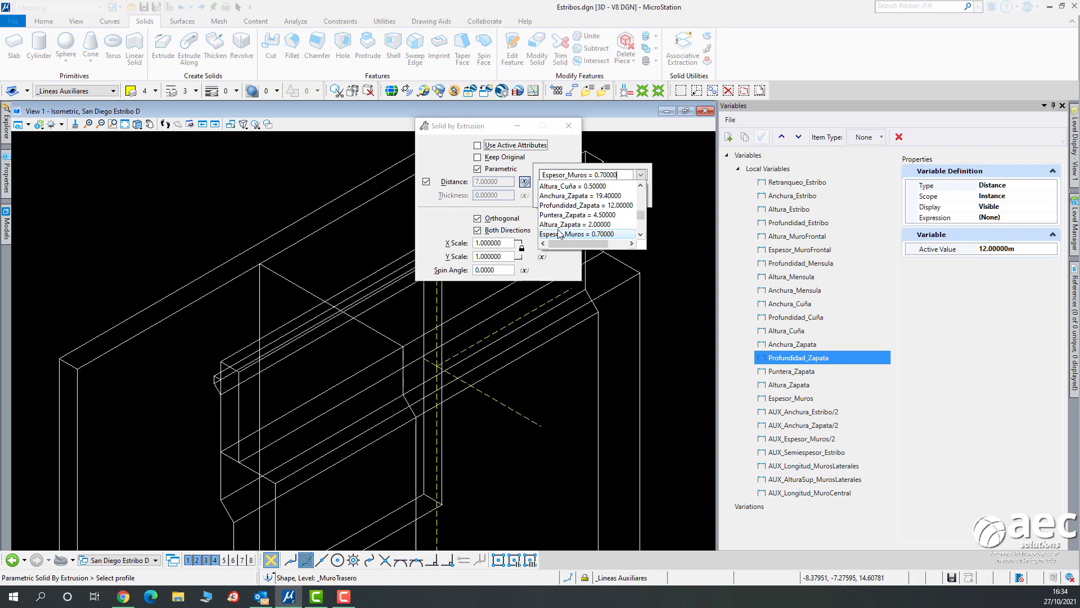
pyautogui.click(532, 211)
pyautogui.click(565, 195)
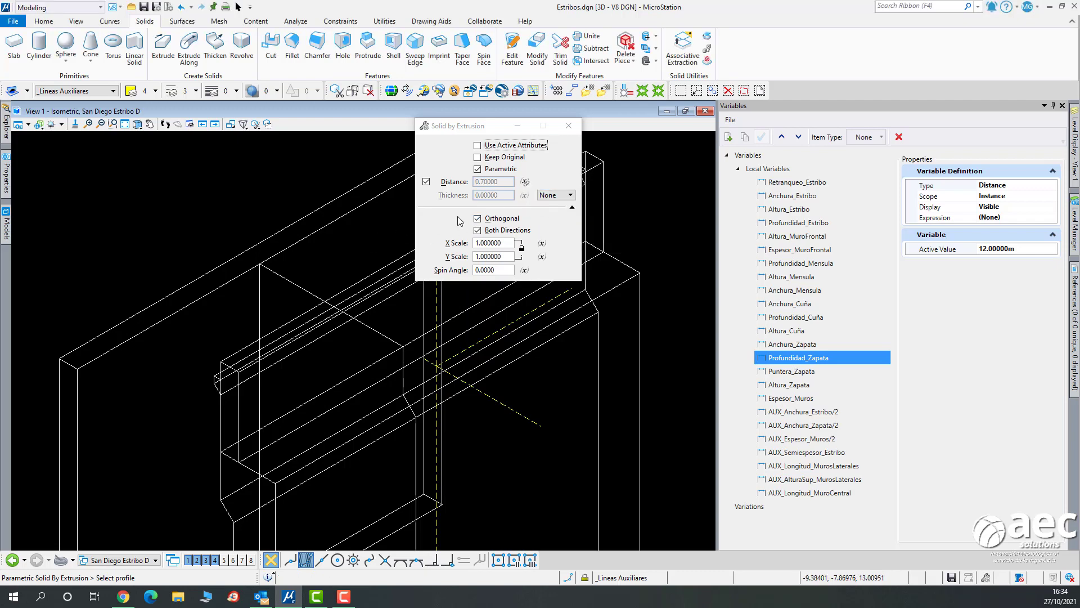
# Extrude the _MuroCentral profile into a parametric solid in both directions with its distance linked to AUX_Espesor_Muros/2.
pyautogui.click(525, 181)
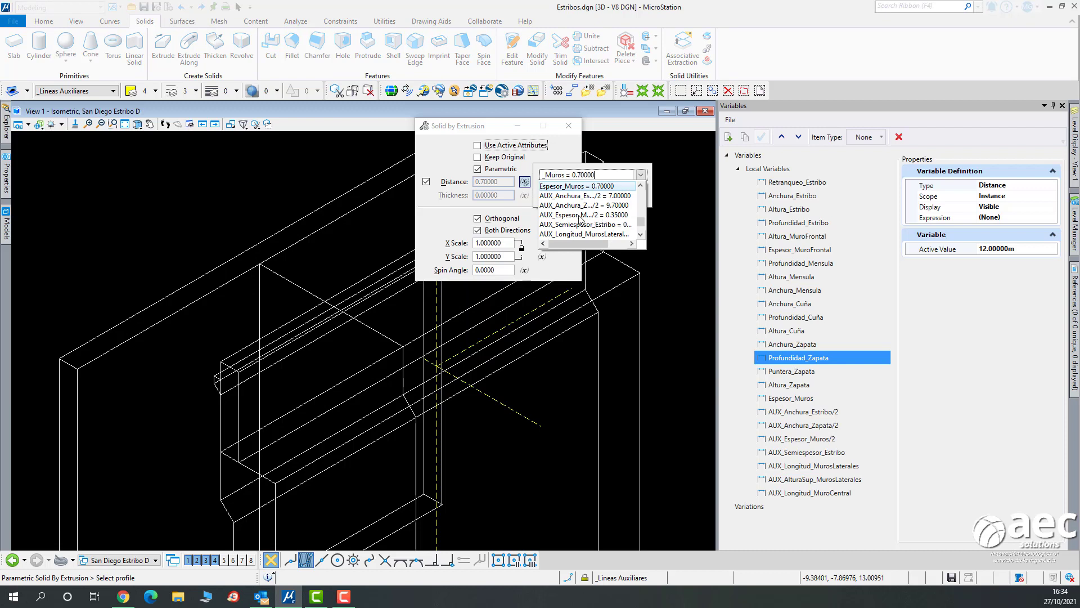
pyautogui.click(581, 219)
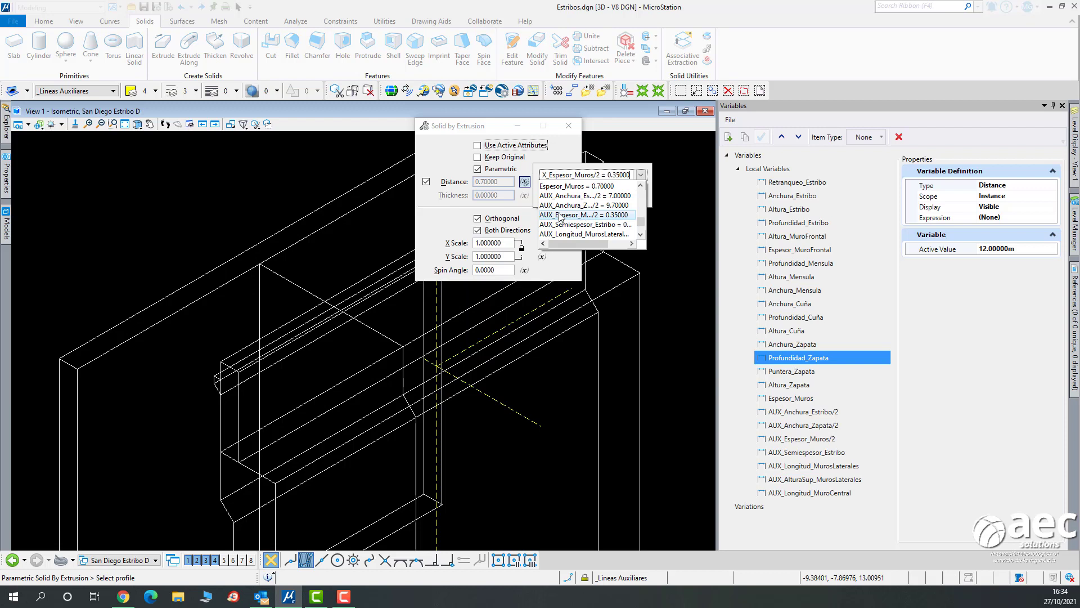
pyautogui.click(509, 211)
pyautogui.click(584, 194)
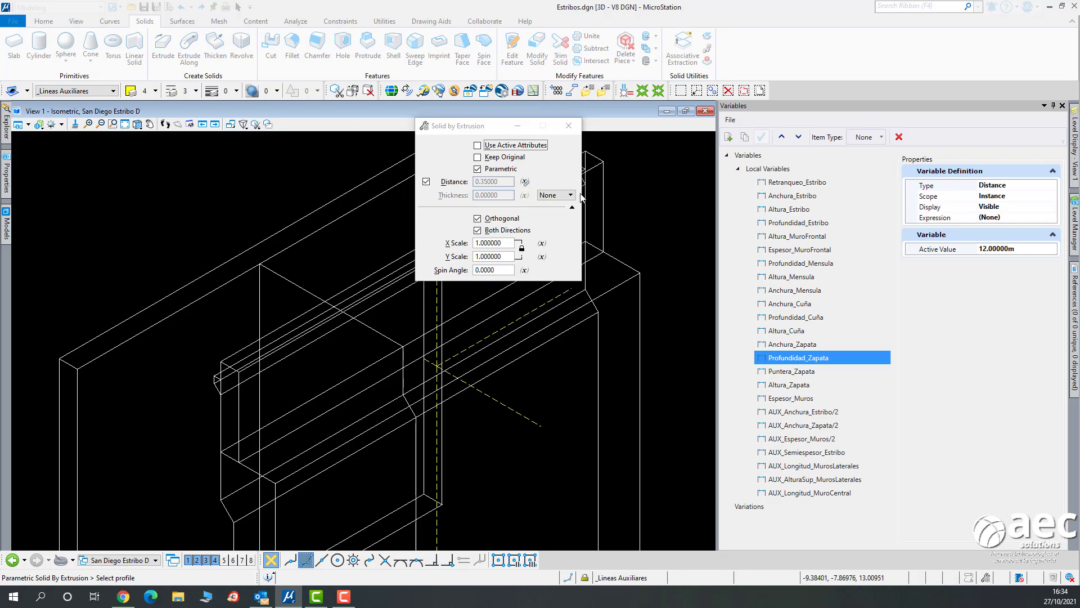
pyautogui.click(261, 260)
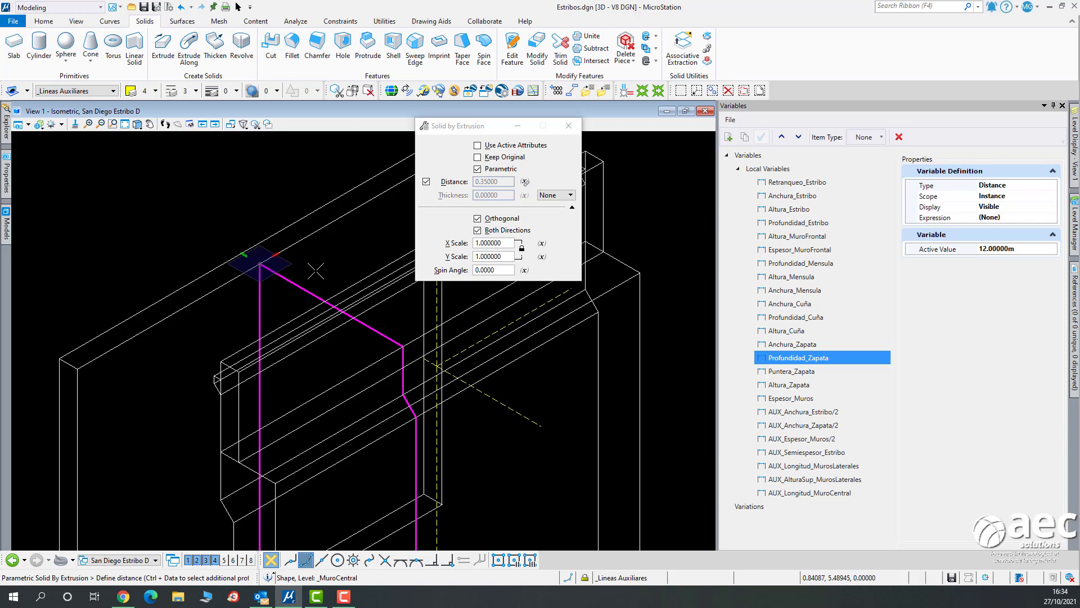
pyautogui.click(314, 271)
pyautogui.click(238, 7)
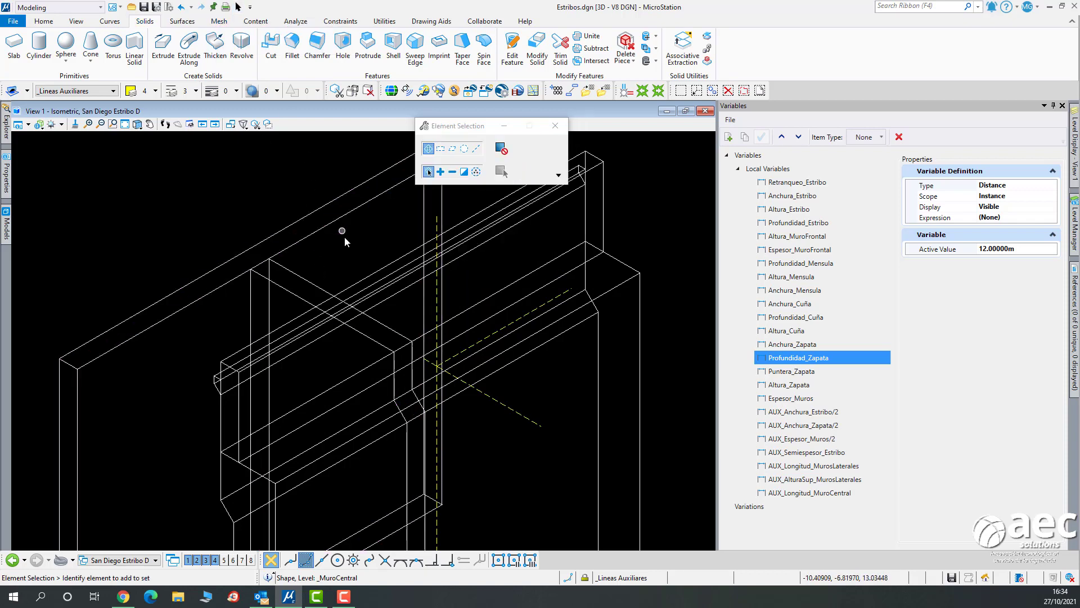
pyautogui.scroll(-3, 346, 239)
pyautogui.scroll(3, 398, 313)
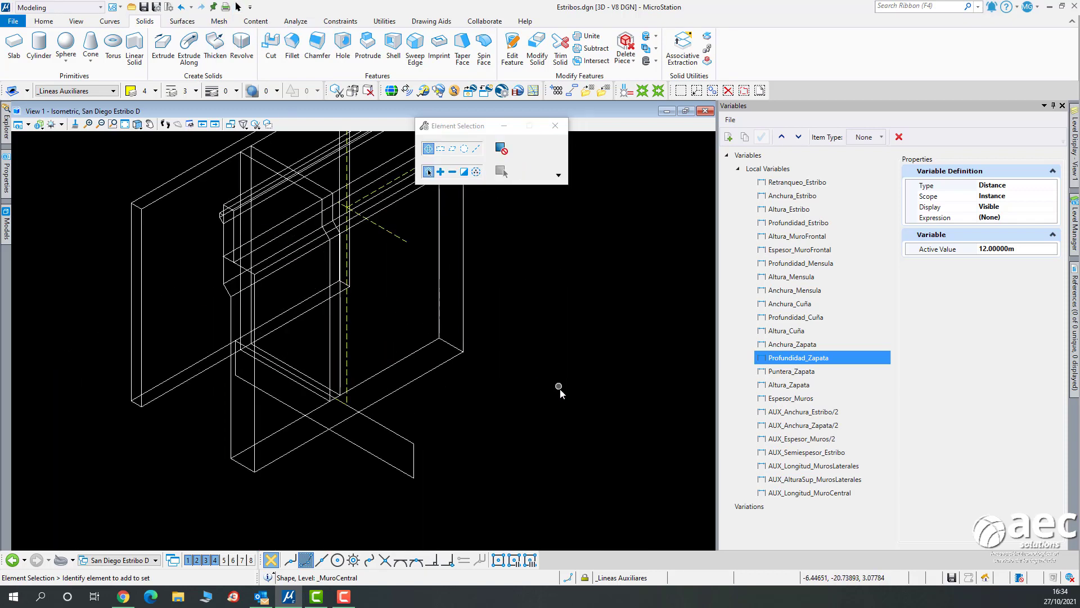
pyautogui.scroll(-3, 524, 397)
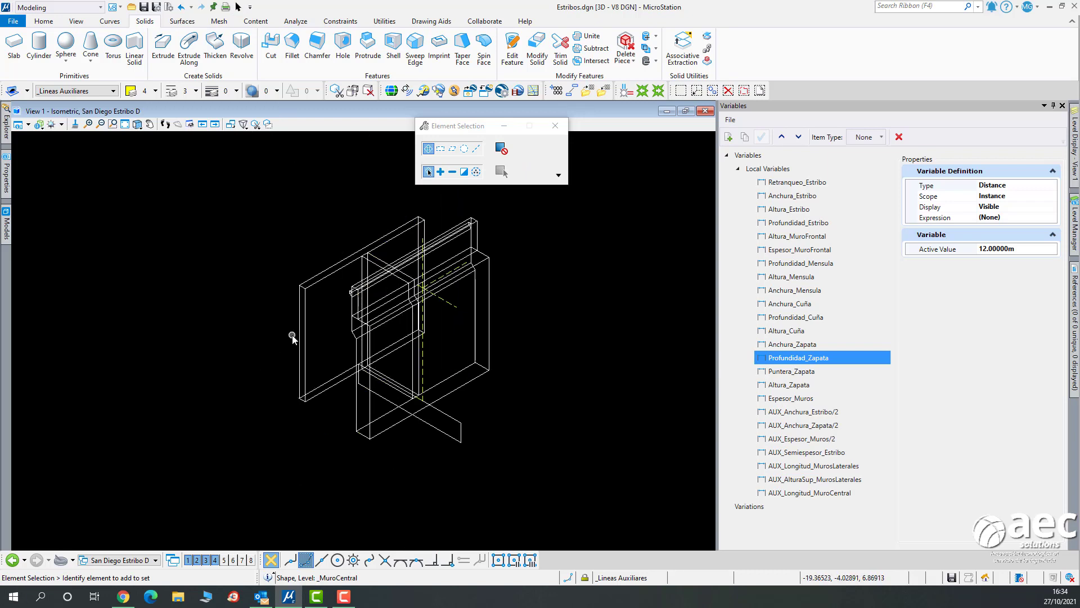
# Examine the properties of the abutment's cap solid, expanding its extrusion and profile to see the profile's constraints.
pyautogui.scroll(3, 484, 360)
pyautogui.scroll(-3, 496, 364)
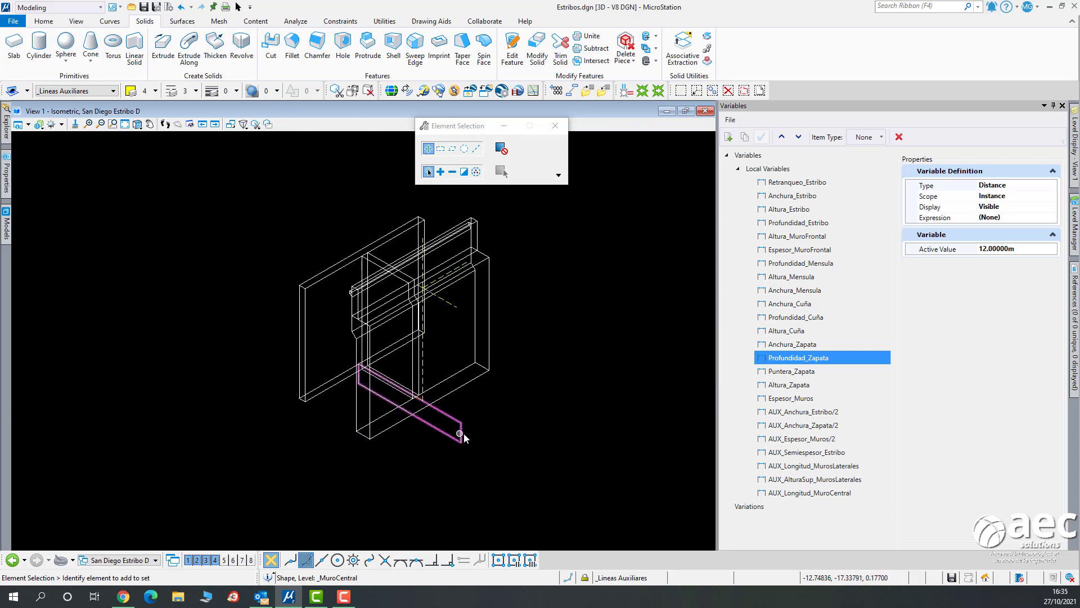
pyautogui.click(490, 309)
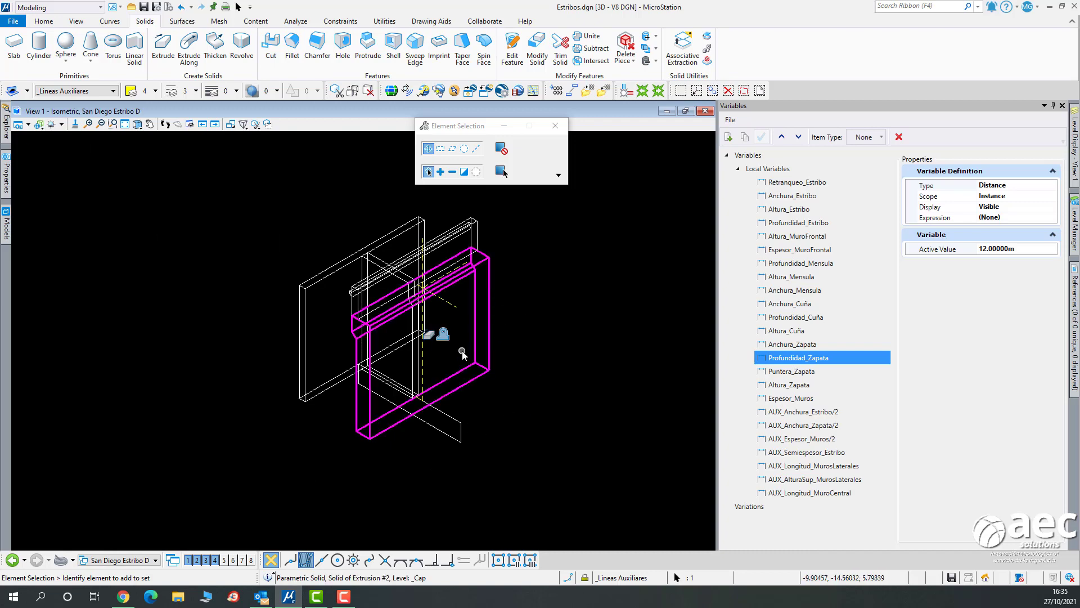
pyautogui.scroll(2, 462, 354)
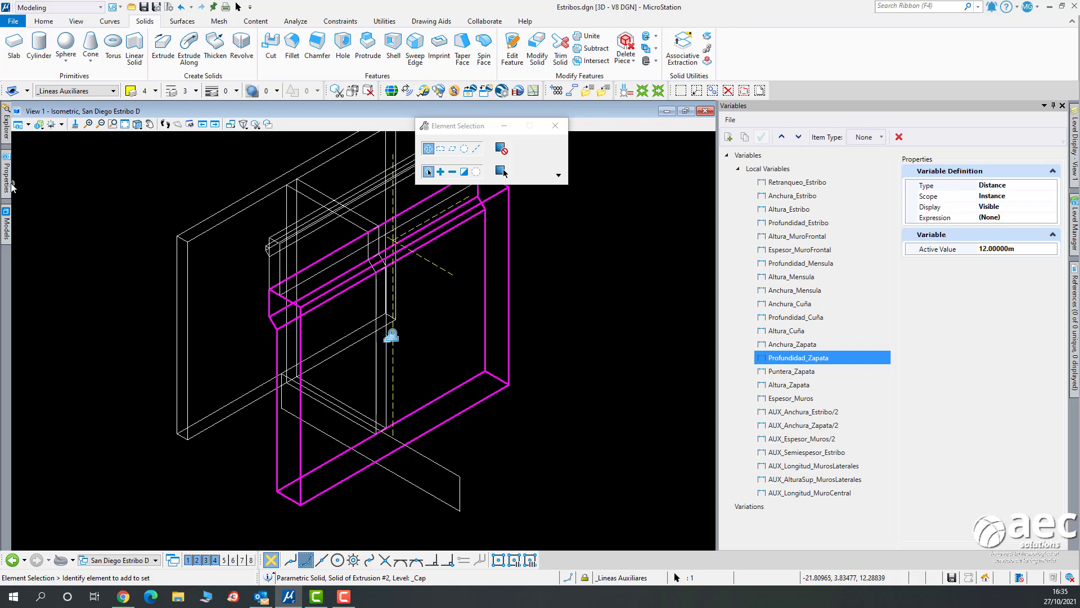
pyautogui.moveTo(8, 187)
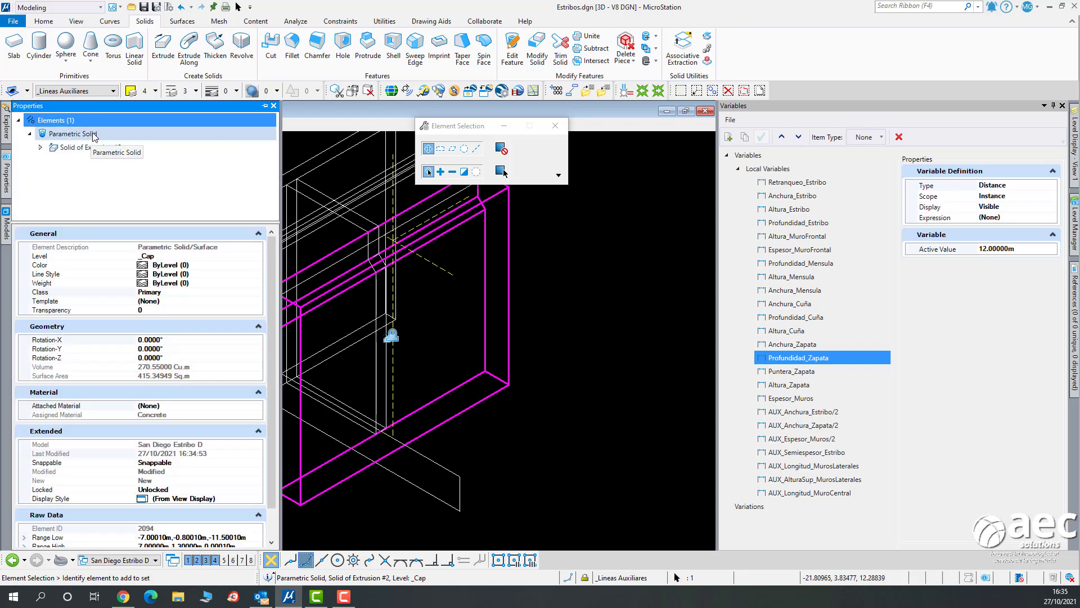
pyautogui.click(41, 147)
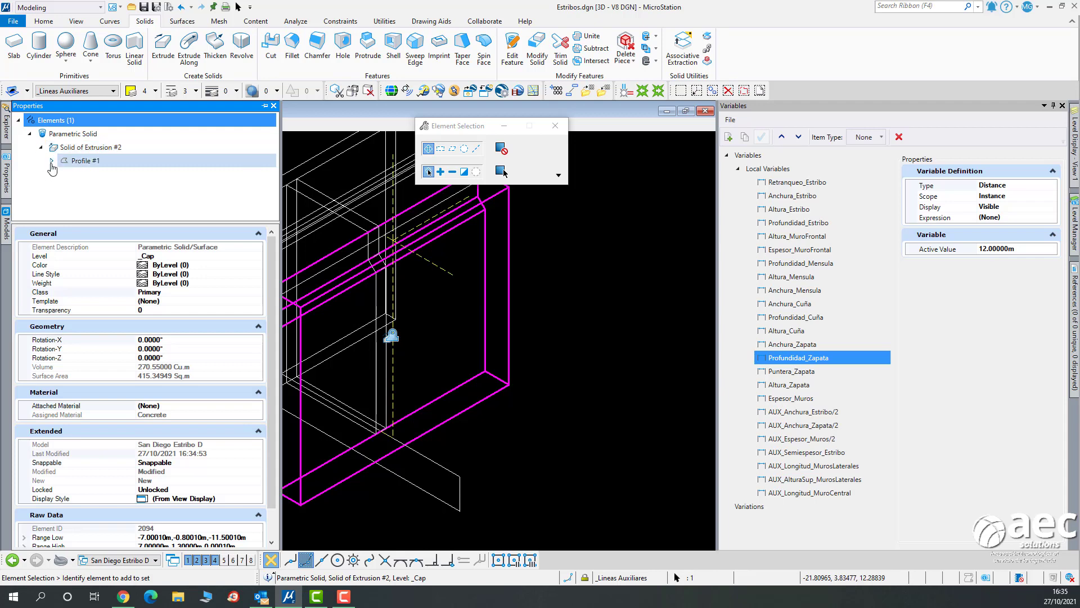
pyautogui.click(50, 162)
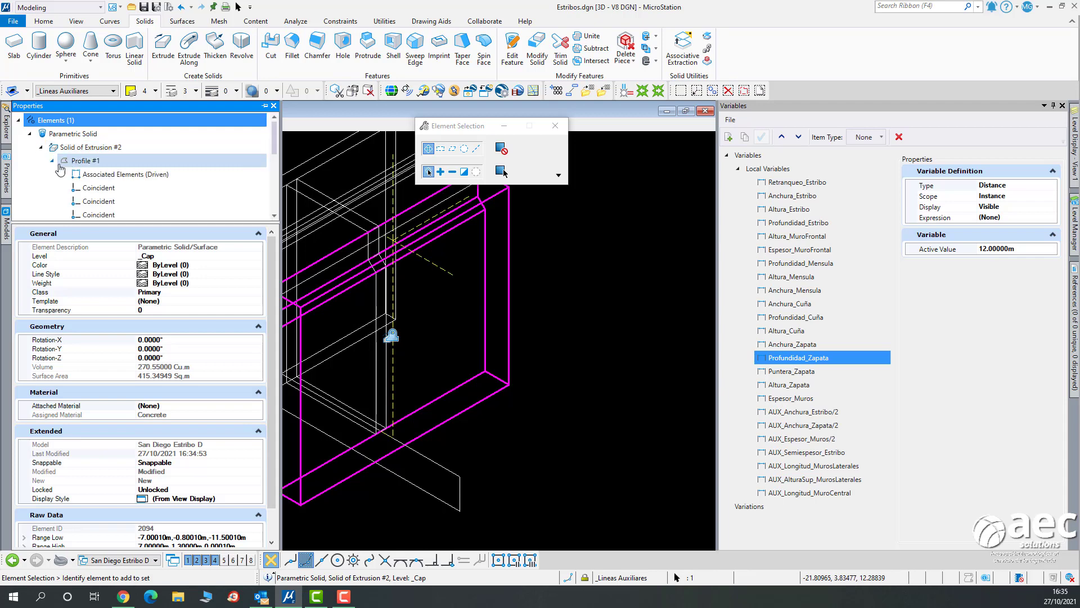
pyautogui.scroll(-1, 127, 183)
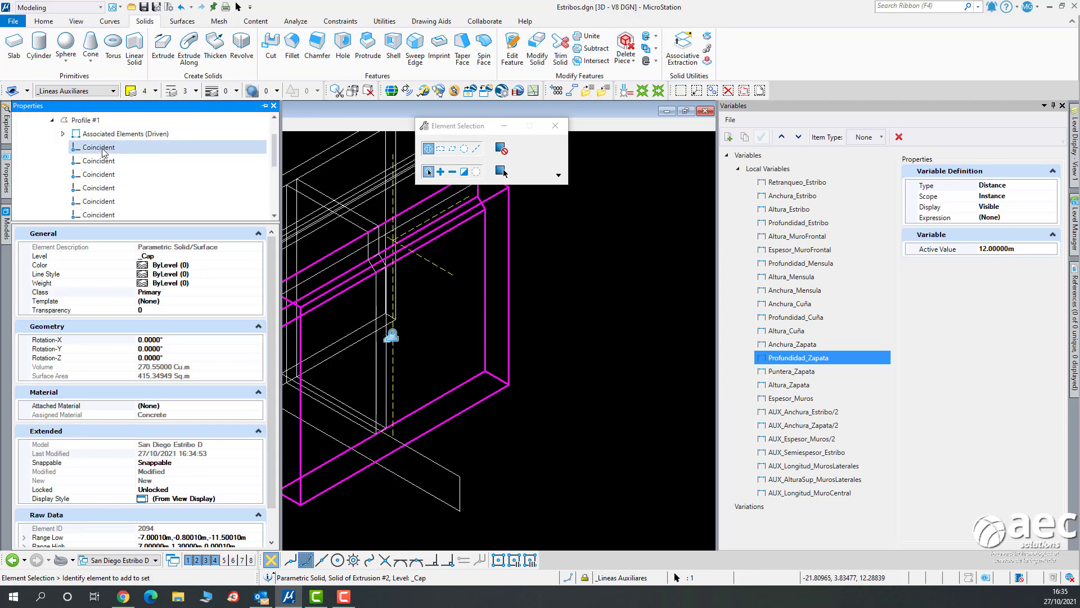
pyautogui.scroll(1, 103, 163)
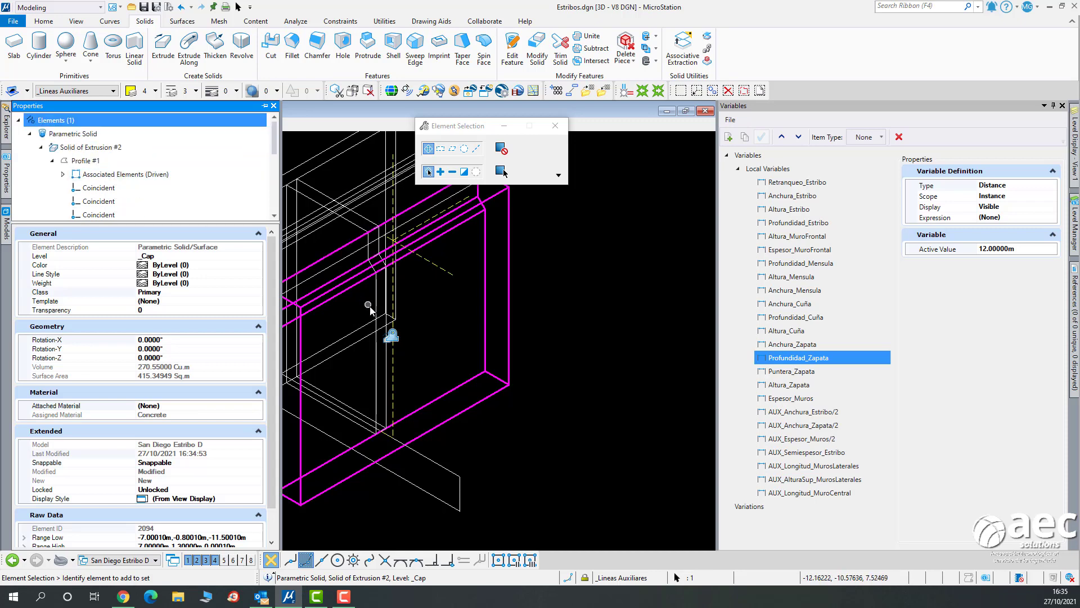
# Display the cap solid's profile with its dimensional and geometric constraints in the model, and clear the selection after inspecting it.
pyautogui.scroll(3, 394, 352)
pyautogui.scroll(-3, 453, 351)
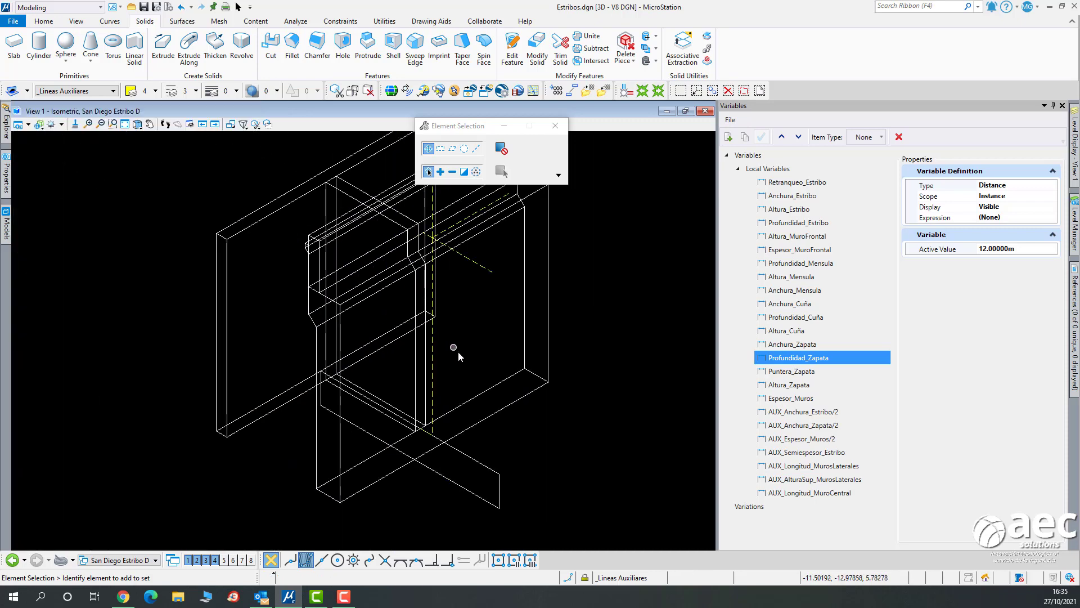
pyautogui.click(523, 400)
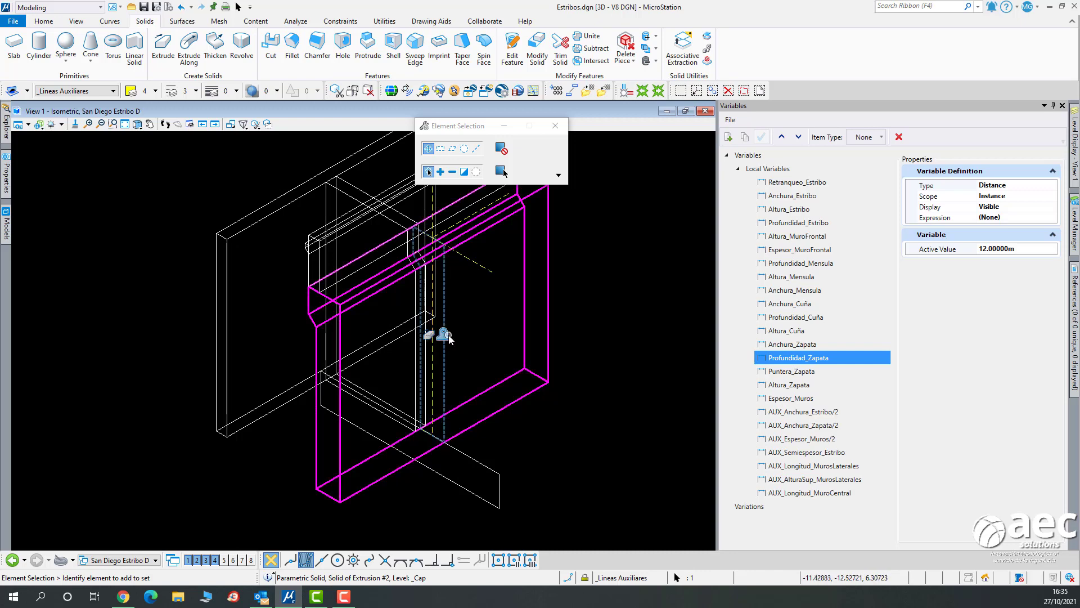
pyautogui.scroll(4, 450, 336)
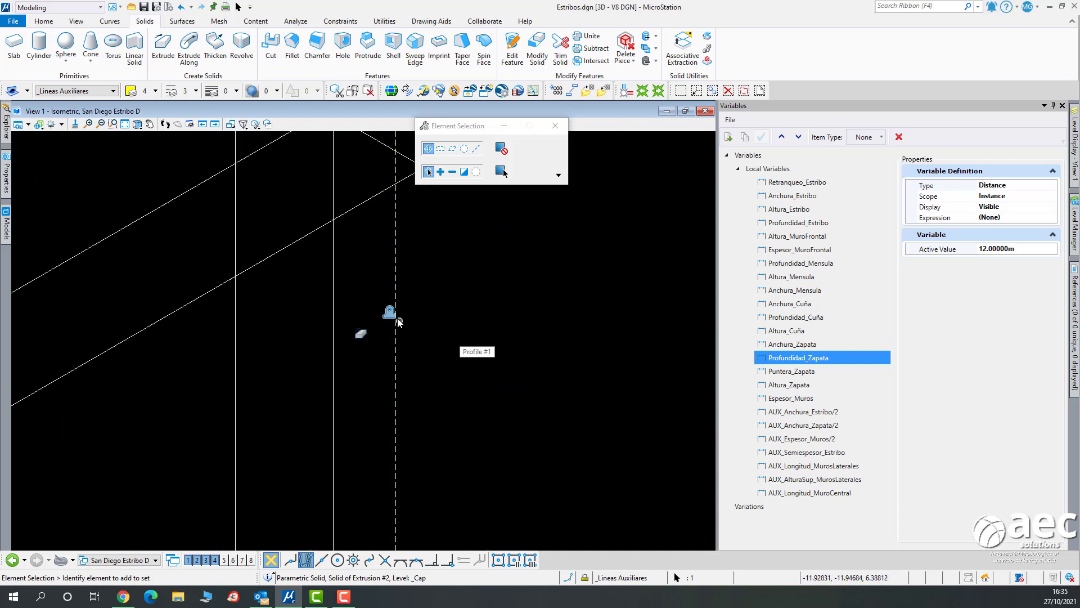
pyautogui.scroll(-5, 390, 313)
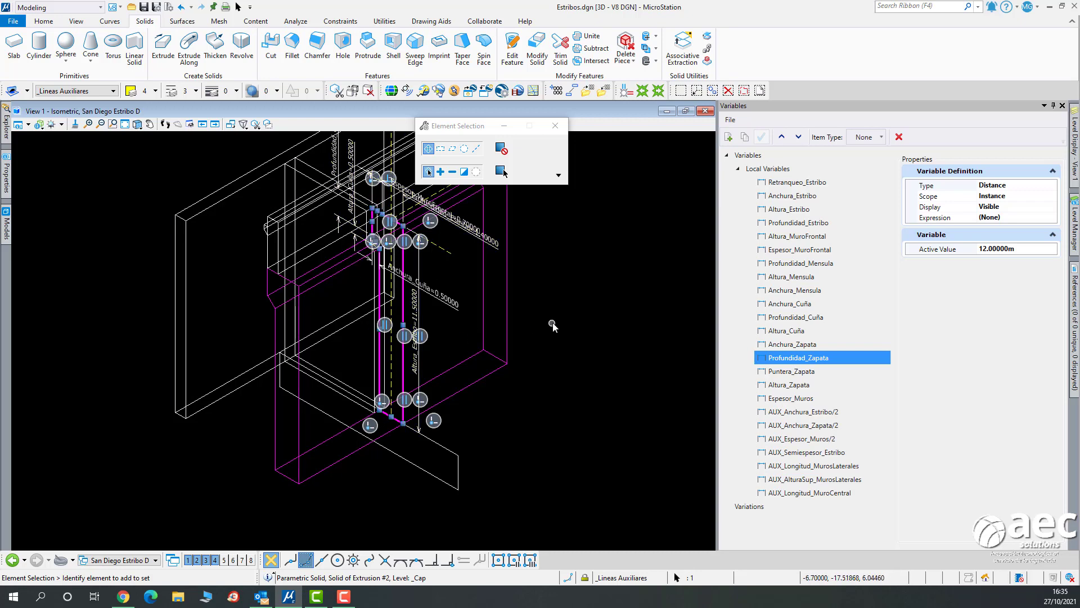
pyautogui.click(546, 288)
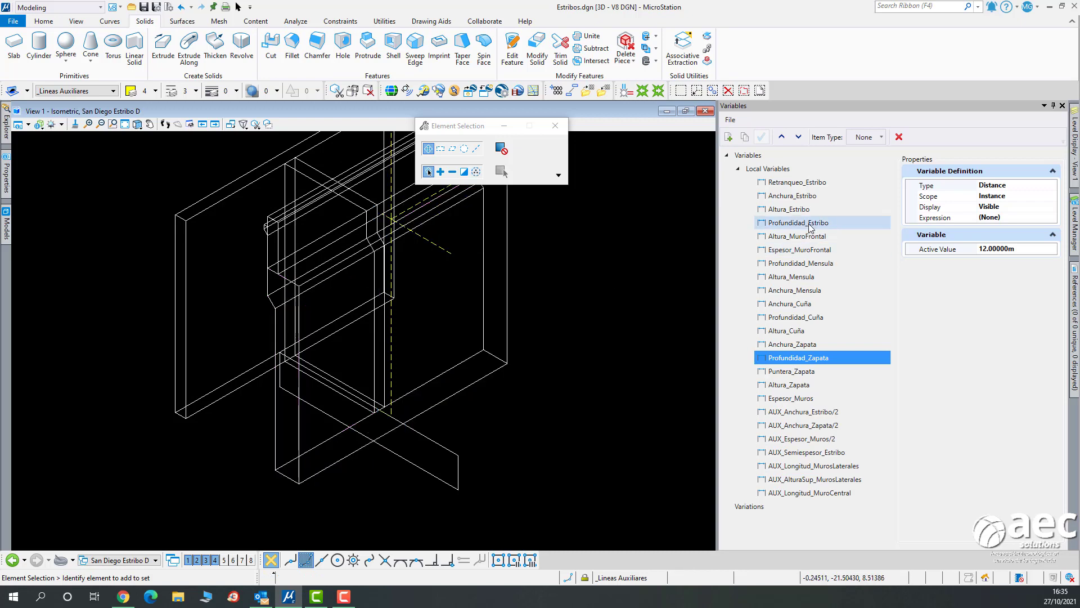
# Set the active value of the Anchura_Estribo variable to 12 m.
pyautogui.click(855, 194)
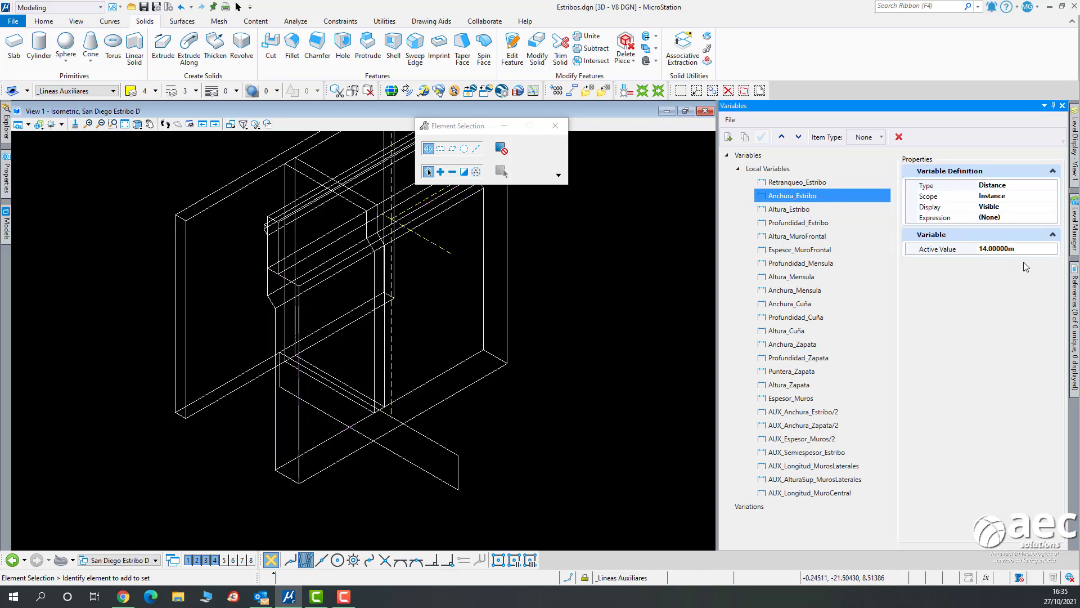
pyautogui.click(1036, 248)
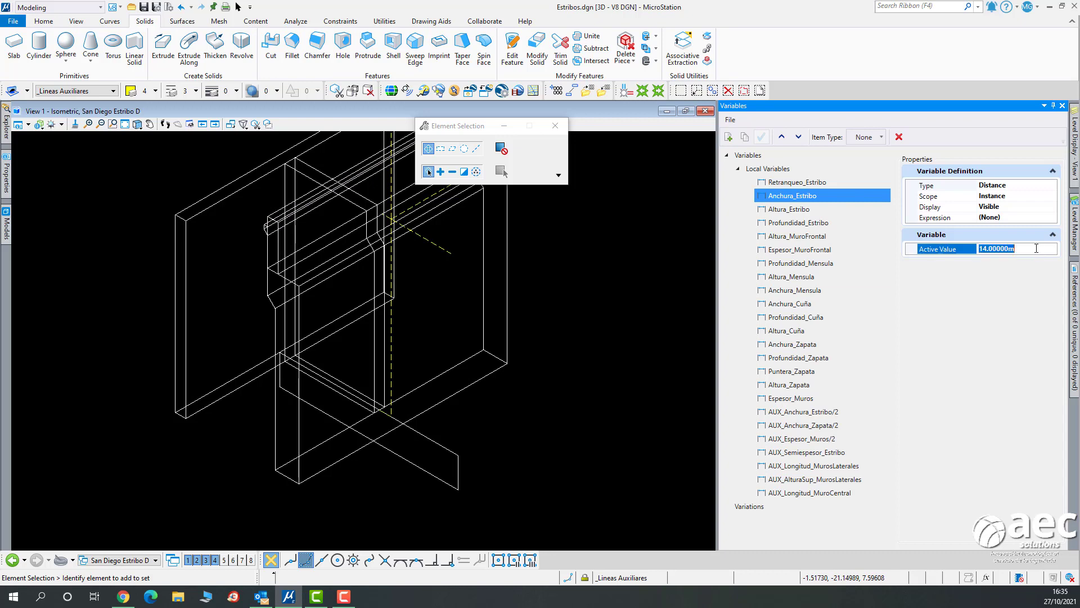
pyautogui.write('12')
pyautogui.press('Return')
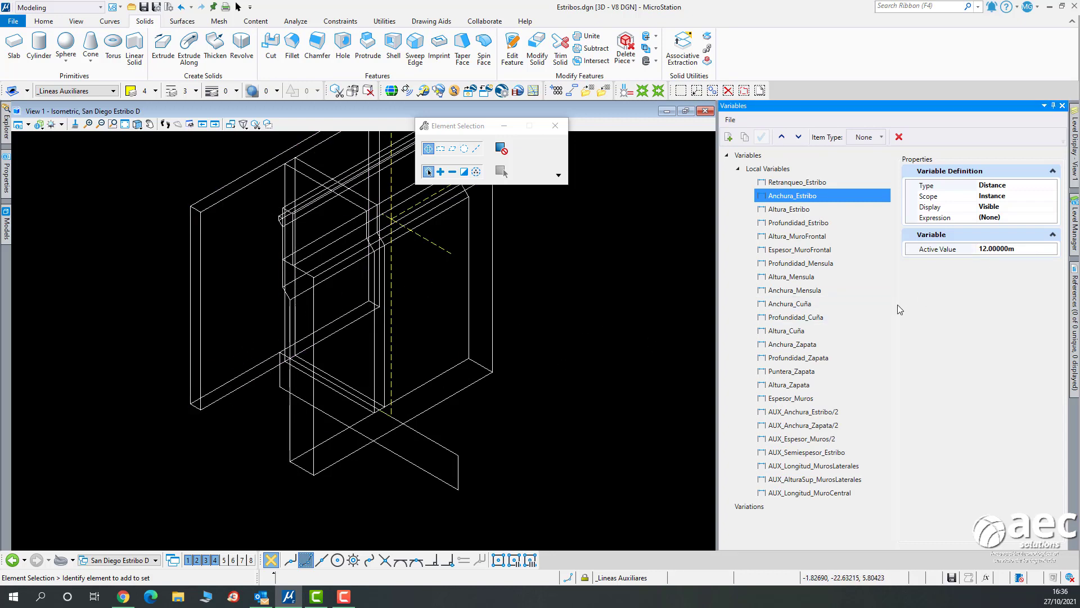
# Restore the active value of the Anchura_Estribo variable to 14 m.
pyautogui.click(1048, 248)
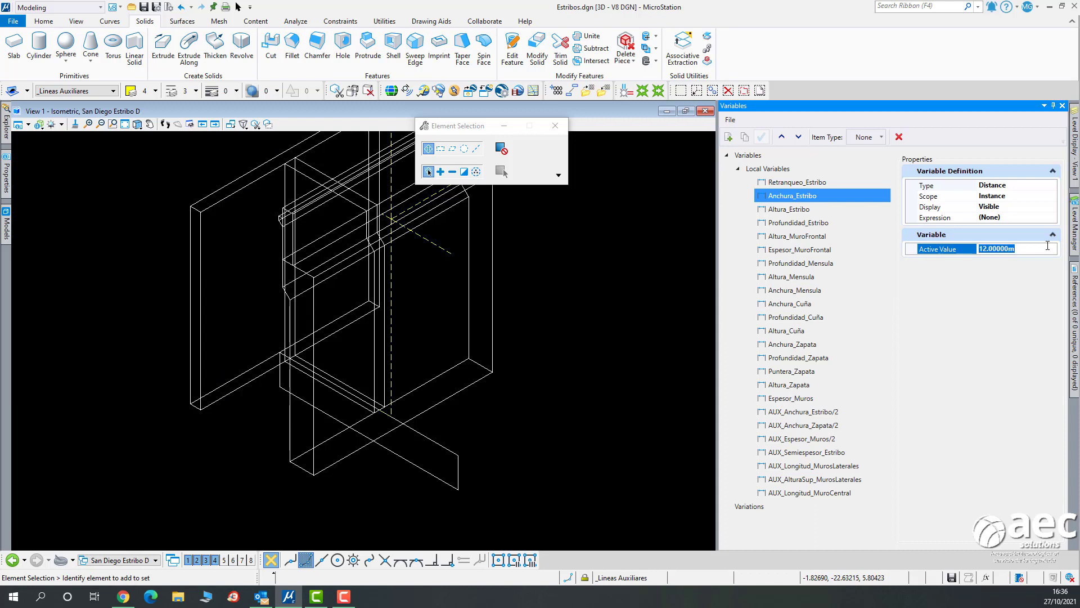
pyautogui.write('14')
pyautogui.press('Return')
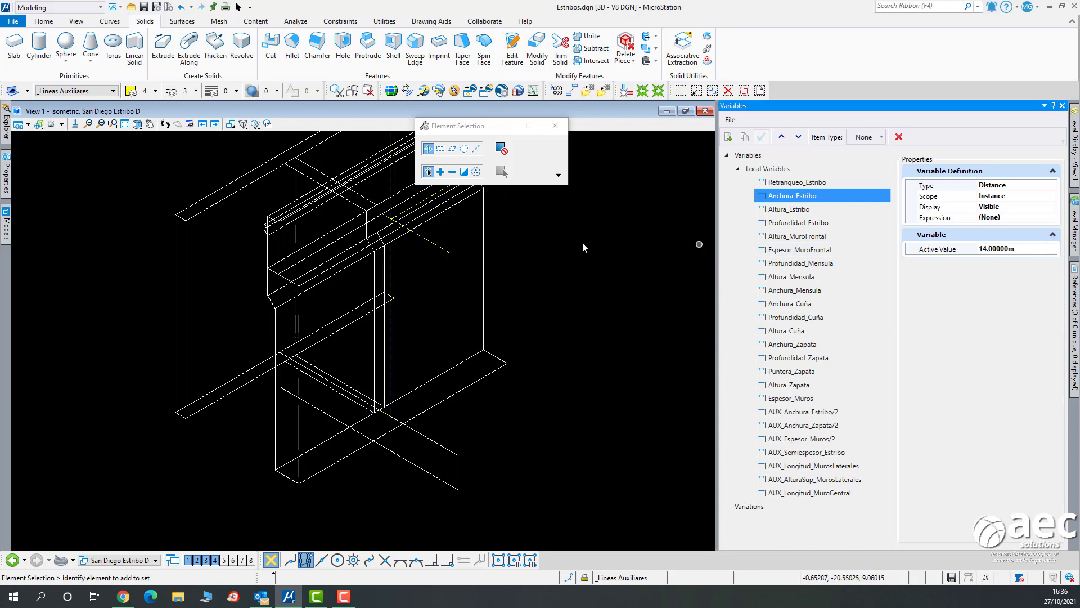
# Extrude the footing profile at the abutment's base as a parametric solid in both directions, driving the distance with the AUX_Anchura_Zapata/2 variable.
pyautogui.click(163, 45)
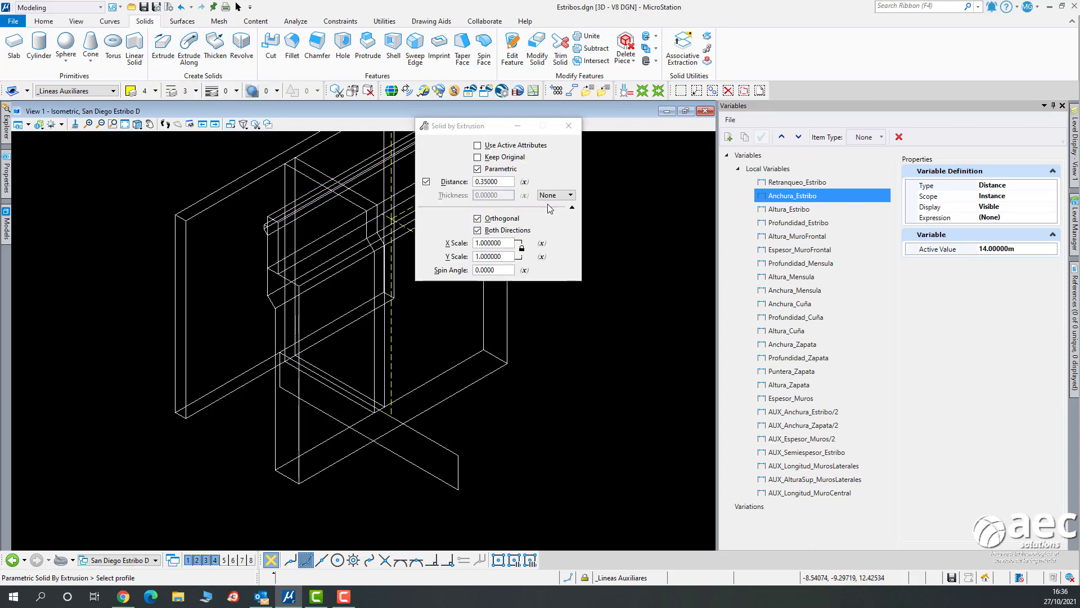
pyautogui.click(524, 181)
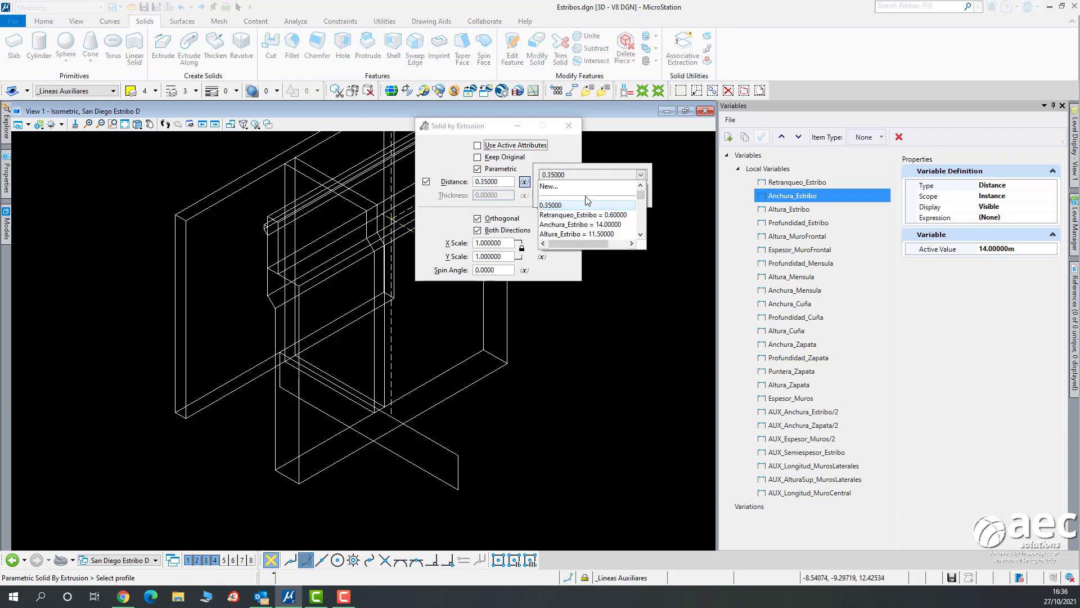
pyautogui.click(643, 237)
pyautogui.click(642, 237)
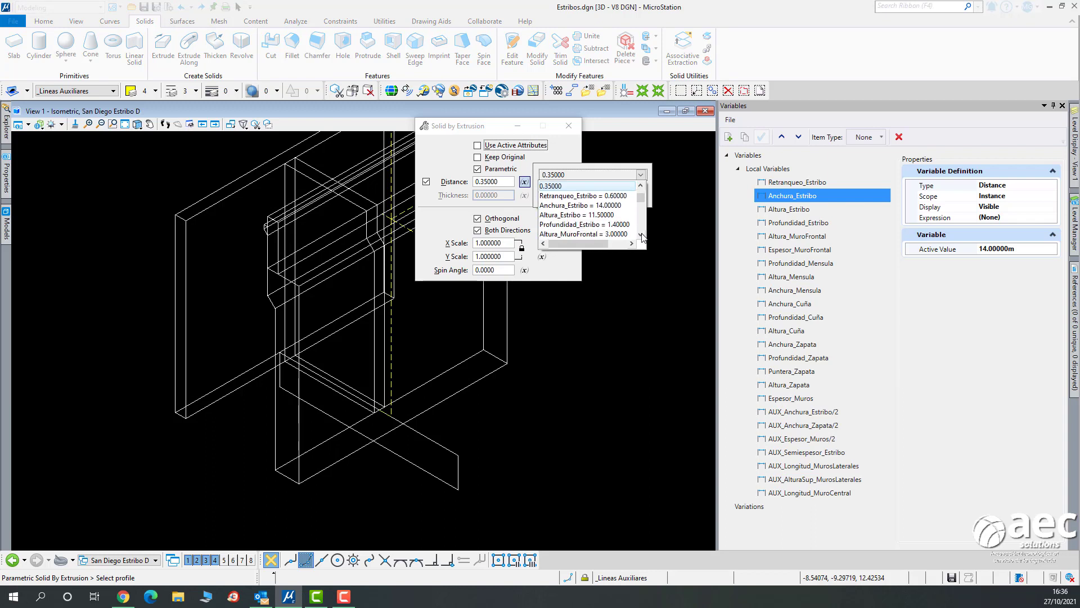
pyautogui.click(643, 237)
pyautogui.click(642, 237)
pyautogui.click(642, 237)
pyautogui.click(642, 237)
pyautogui.click(643, 237)
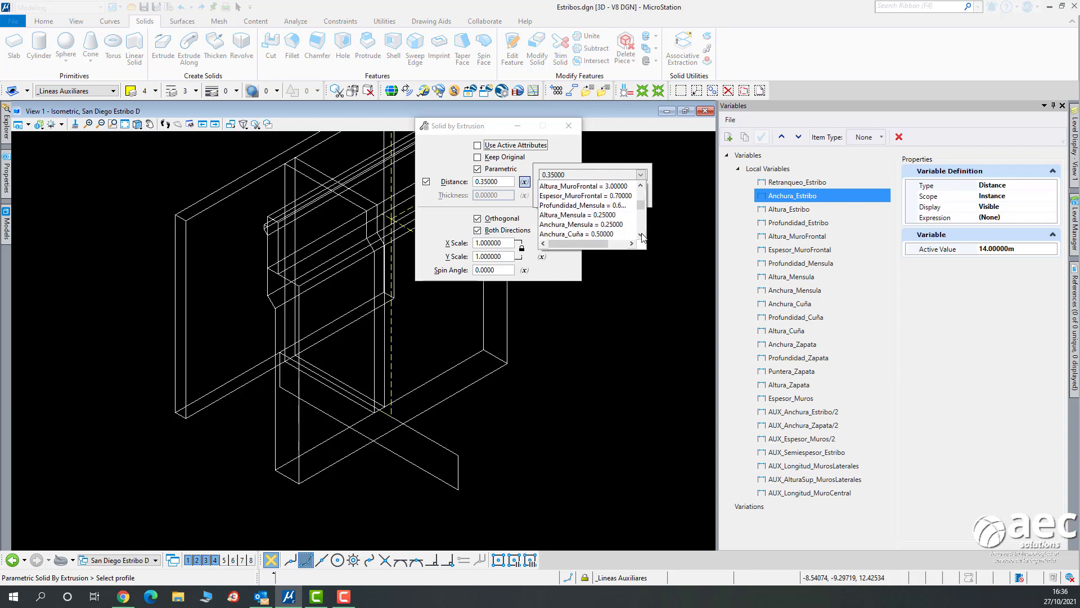
pyautogui.click(642, 237)
pyautogui.click(643, 237)
pyautogui.click(642, 237)
pyautogui.click(643, 237)
pyautogui.click(642, 237)
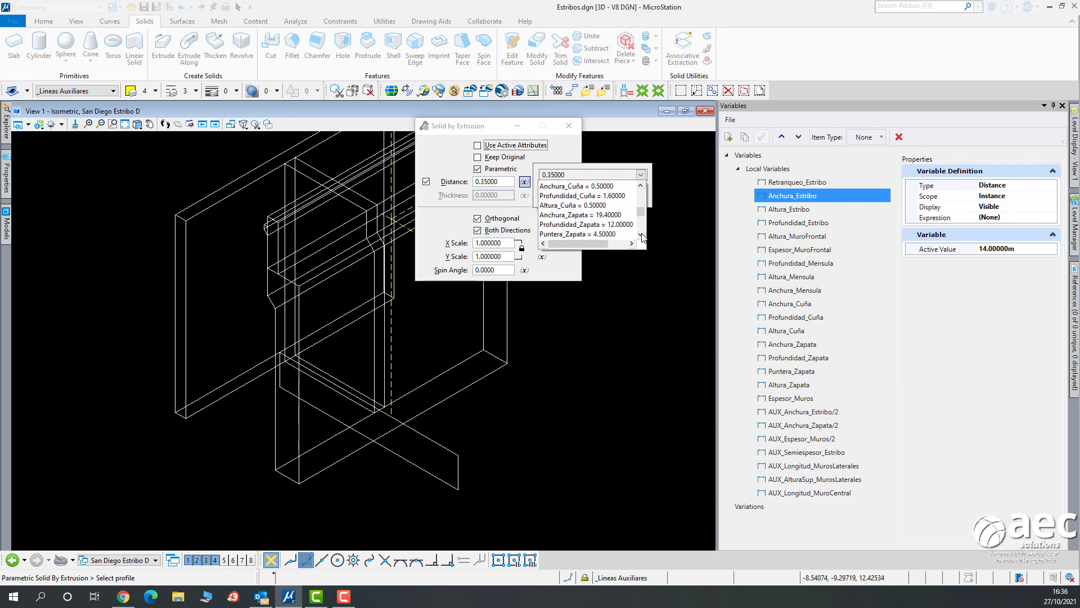
pyautogui.click(642, 237)
pyautogui.click(643, 236)
pyautogui.click(643, 237)
pyautogui.click(642, 237)
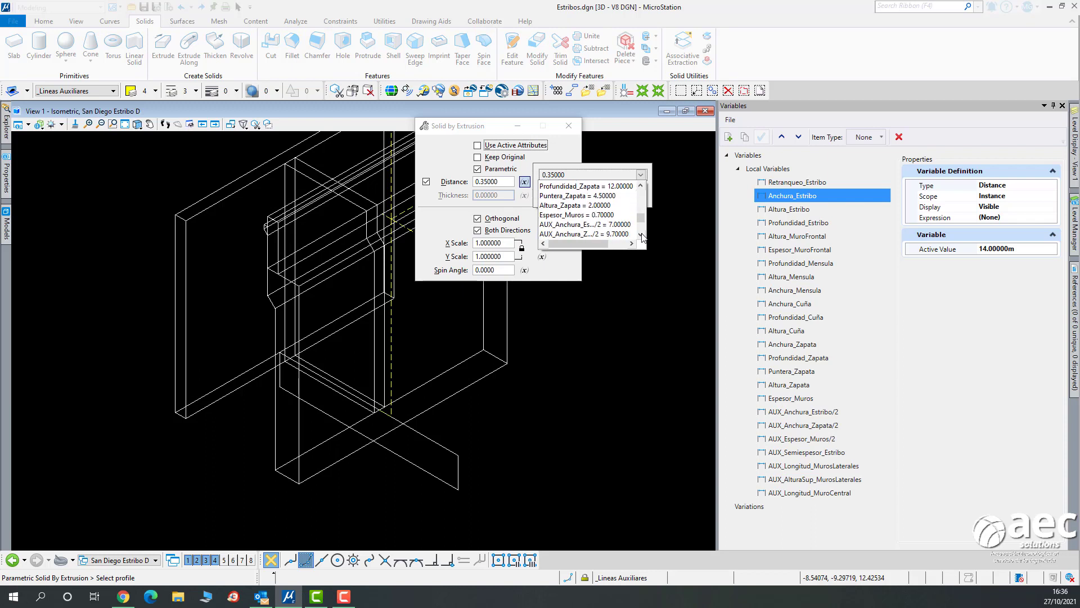
pyautogui.click(643, 237)
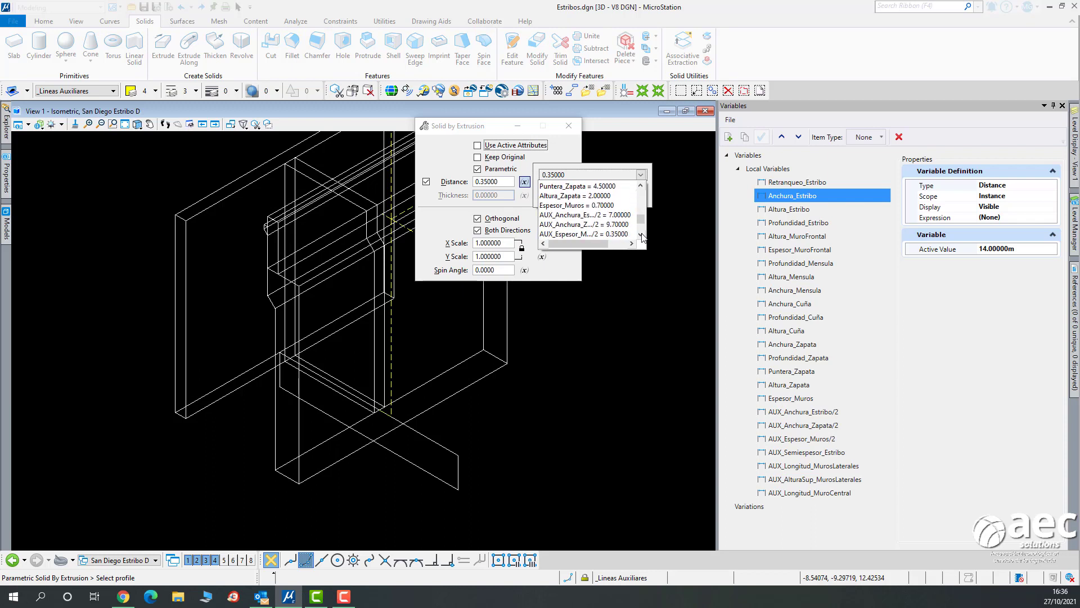
pyautogui.click(573, 226)
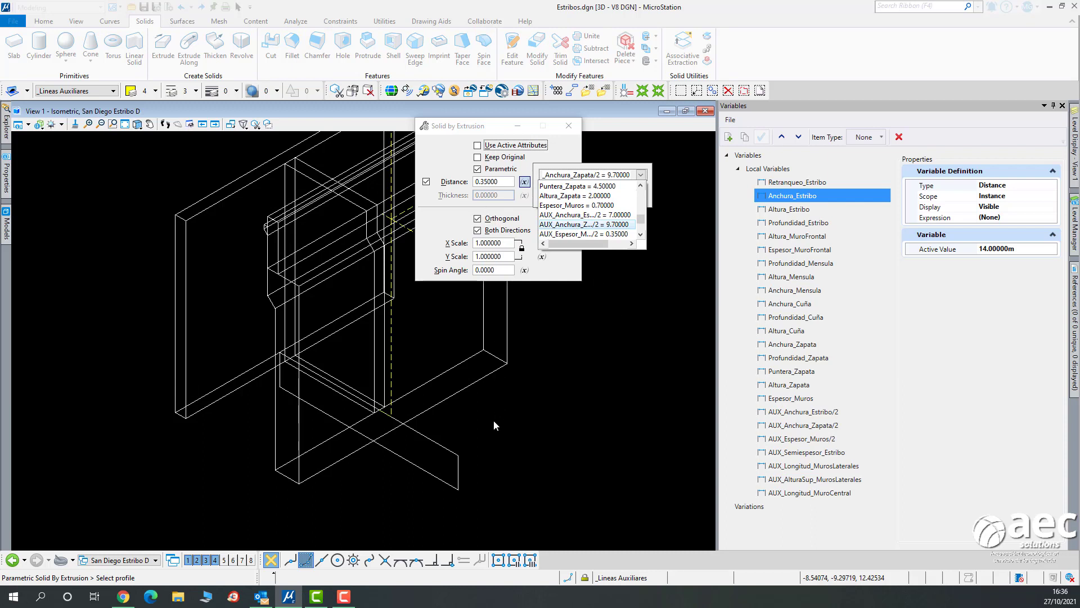
pyautogui.click(514, 421)
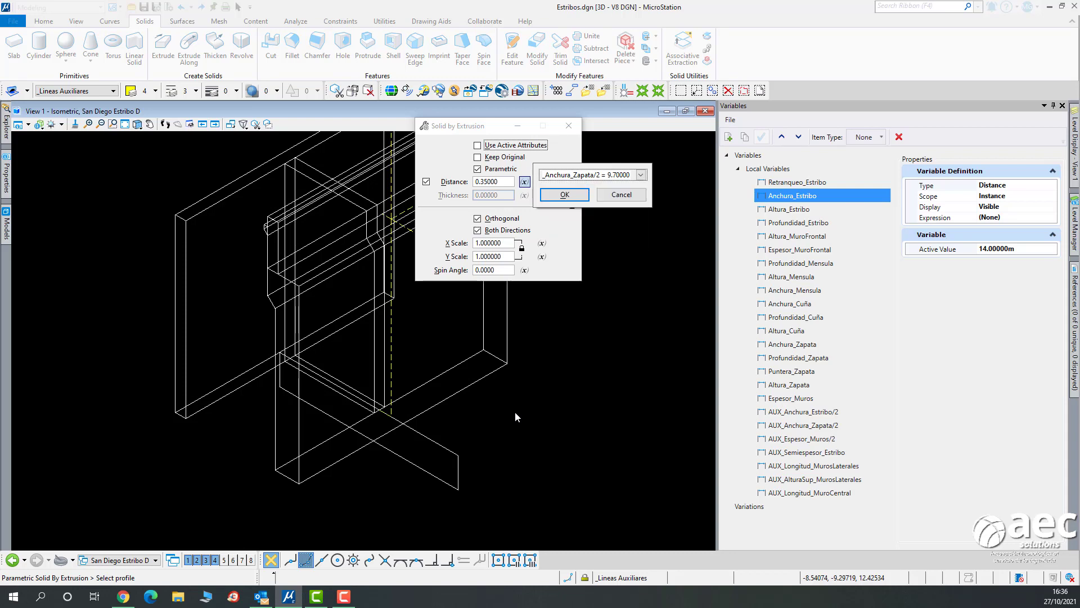
pyautogui.click(564, 194)
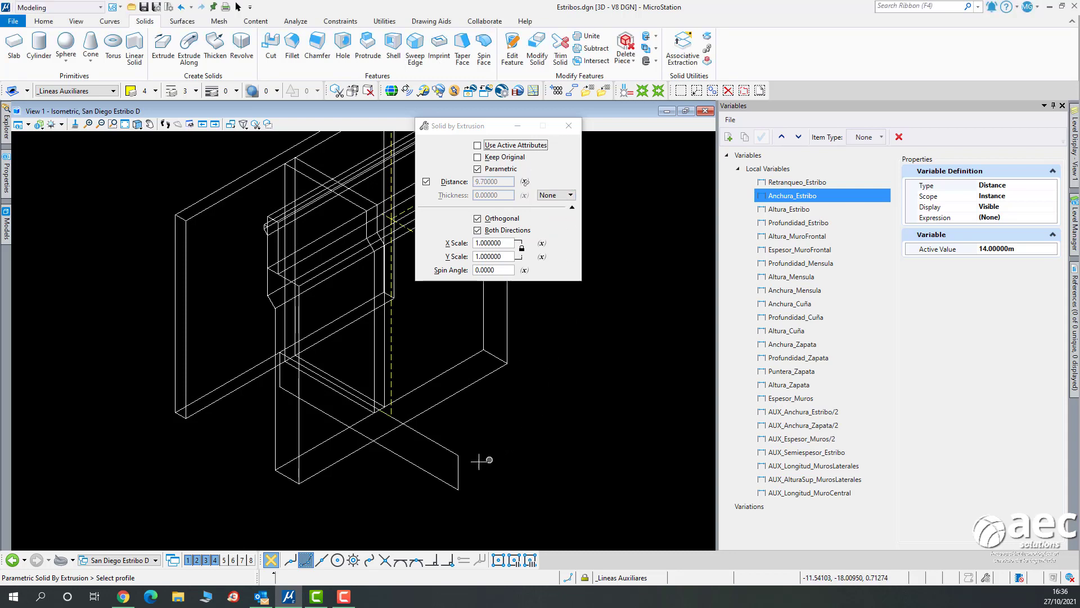
pyautogui.click(459, 455)
pyautogui.click(526, 433)
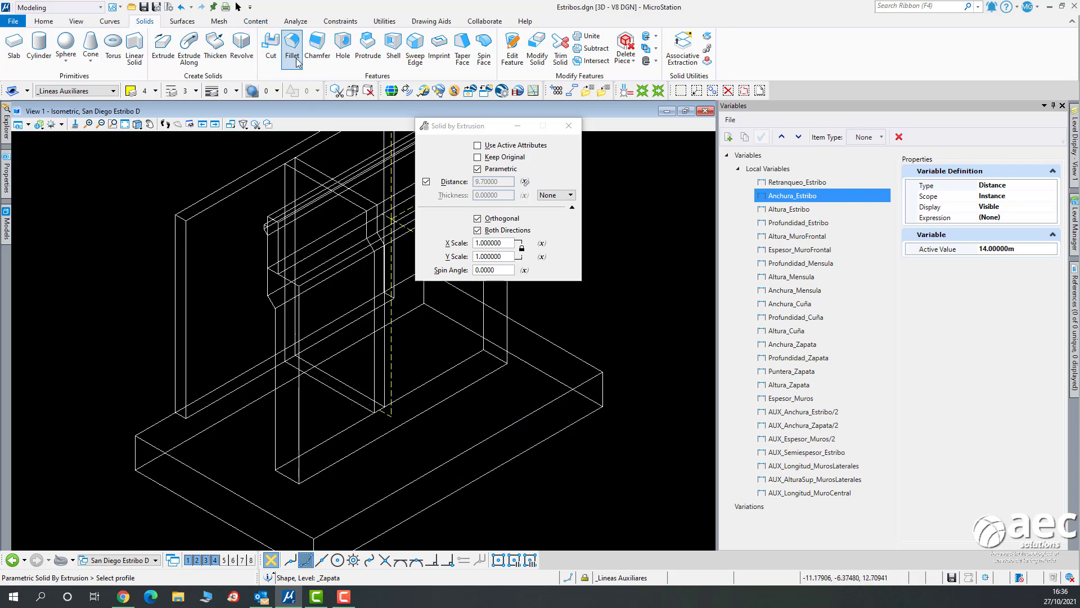
pyautogui.click(238, 7)
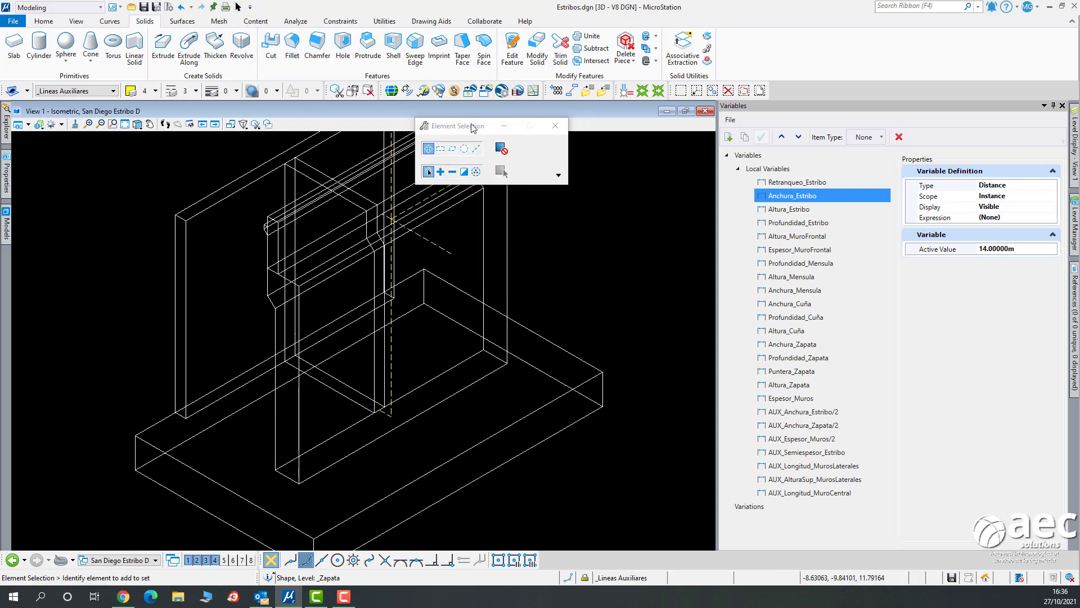
# Make _MurosLaterales the active level.
pyautogui.moveTo(471, 125); pyautogui.dragTo(621, 167)
pyautogui.scroll(-3, 490, 242)
pyautogui.scroll(1, 483, 257)
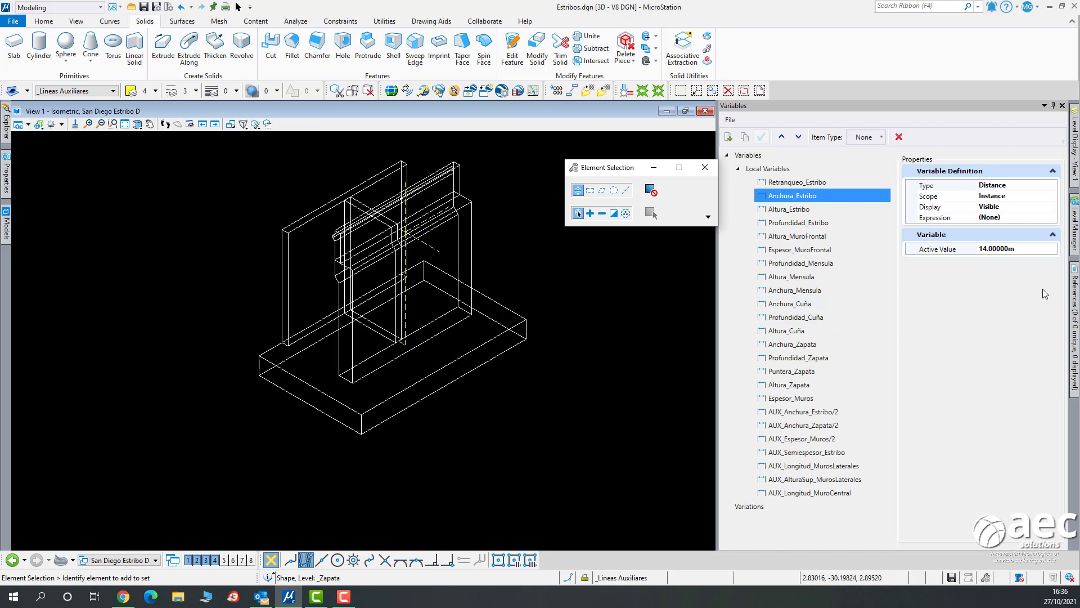
pyautogui.moveTo(1075, 152)
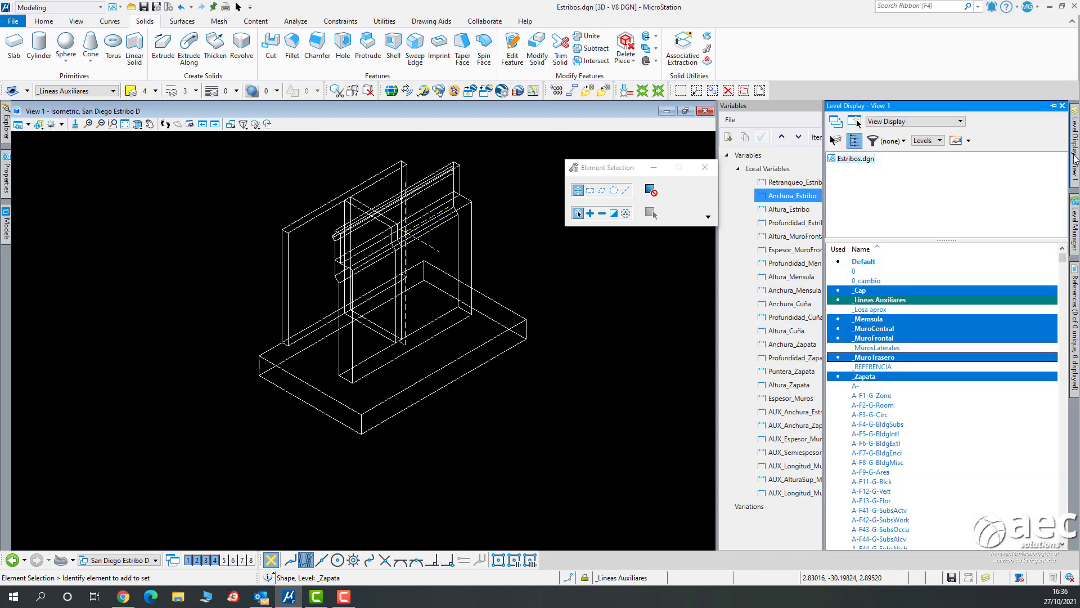
pyautogui.rightClick(899, 347)
pyautogui.click(927, 346)
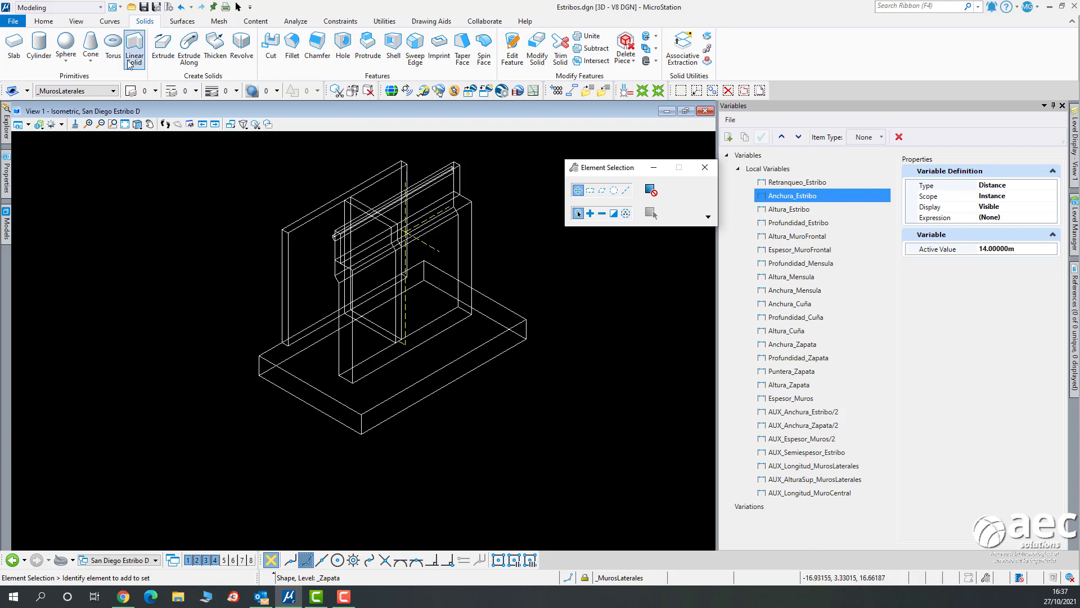
pyautogui.click(43, 22)
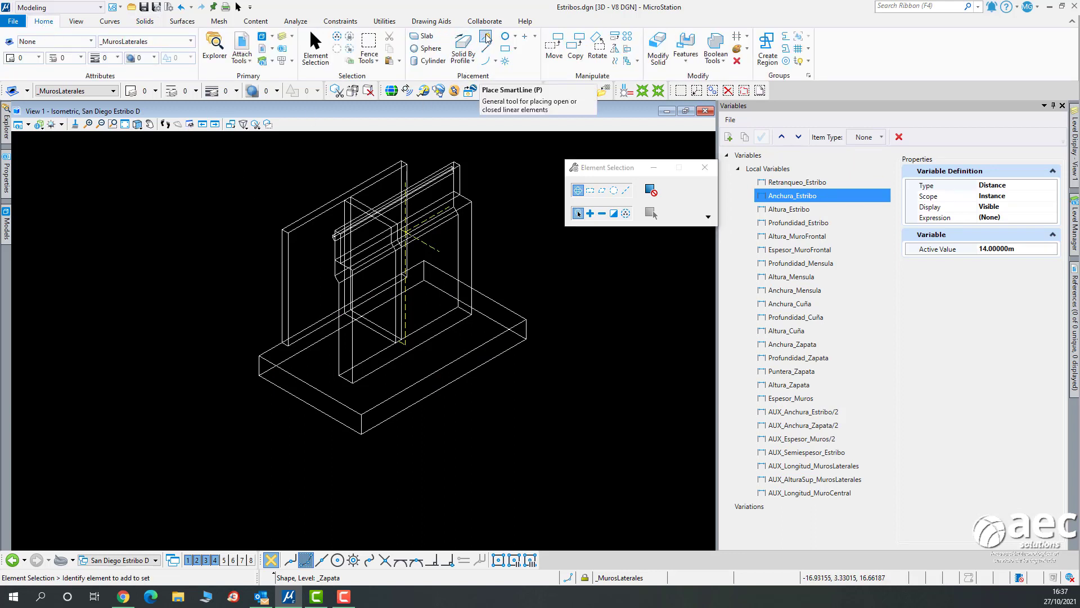
pyautogui.click(486, 37)
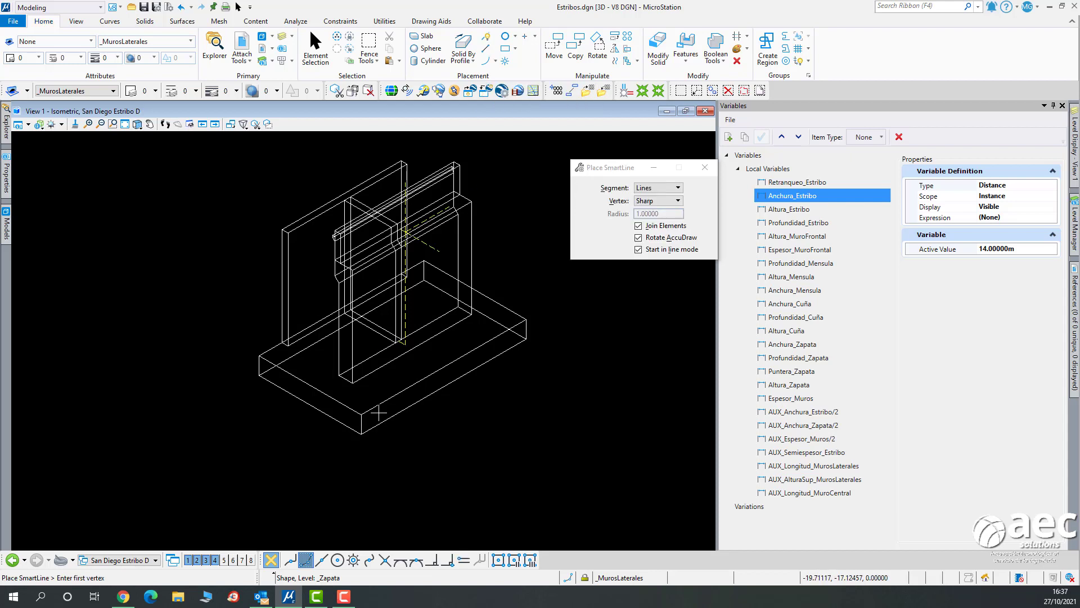
pyautogui.click(353, 382)
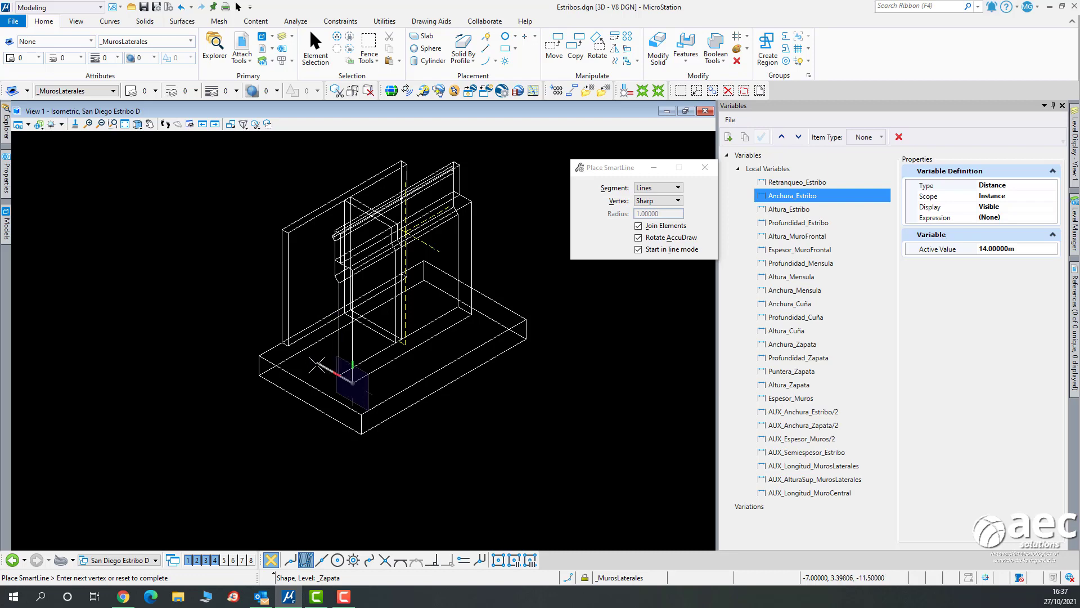
pyautogui.scroll(3, 260, 363)
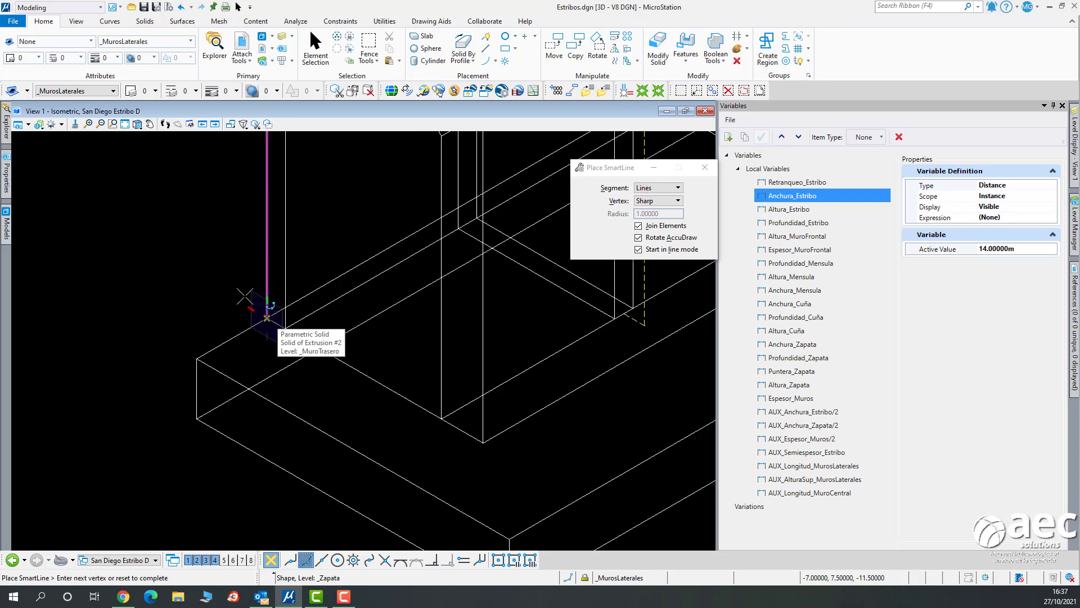
pyautogui.click(243, 299)
pyautogui.scroll(-4, 244, 294)
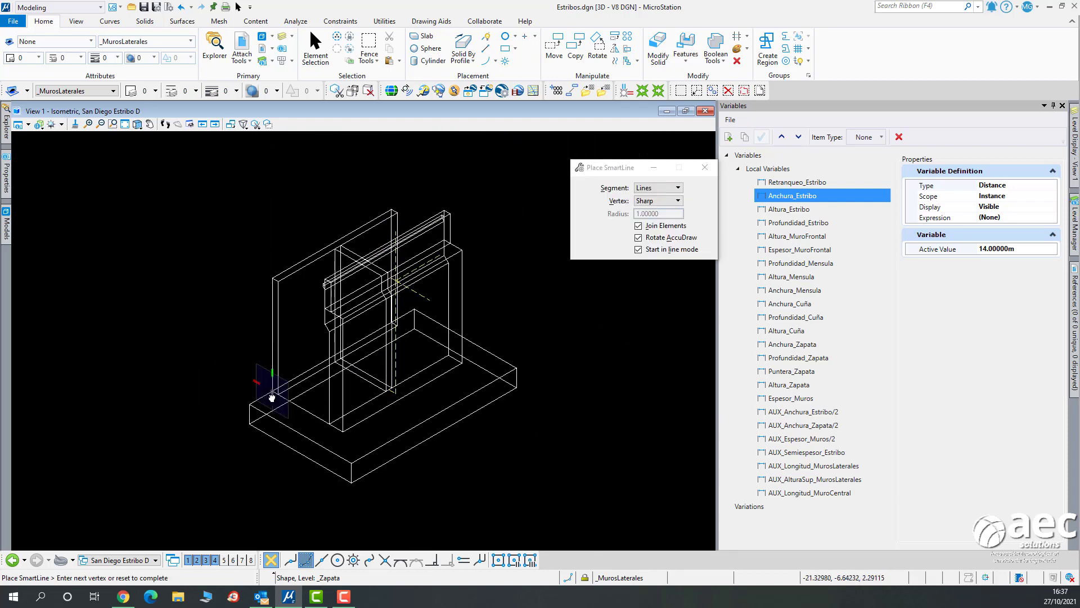
pyautogui.click(272, 278)
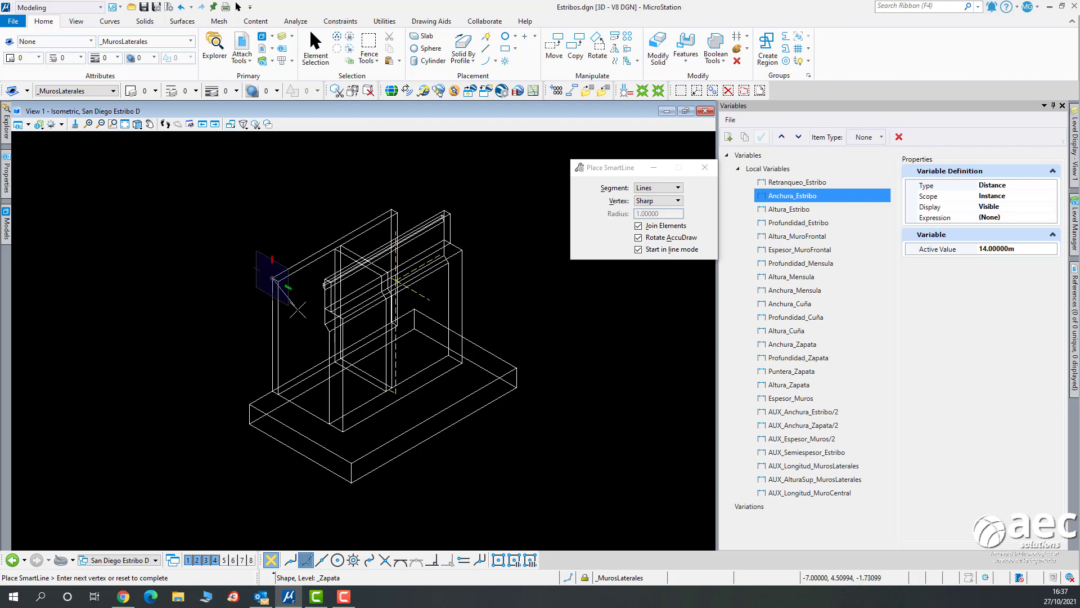
pyautogui.rightClick(297, 309)
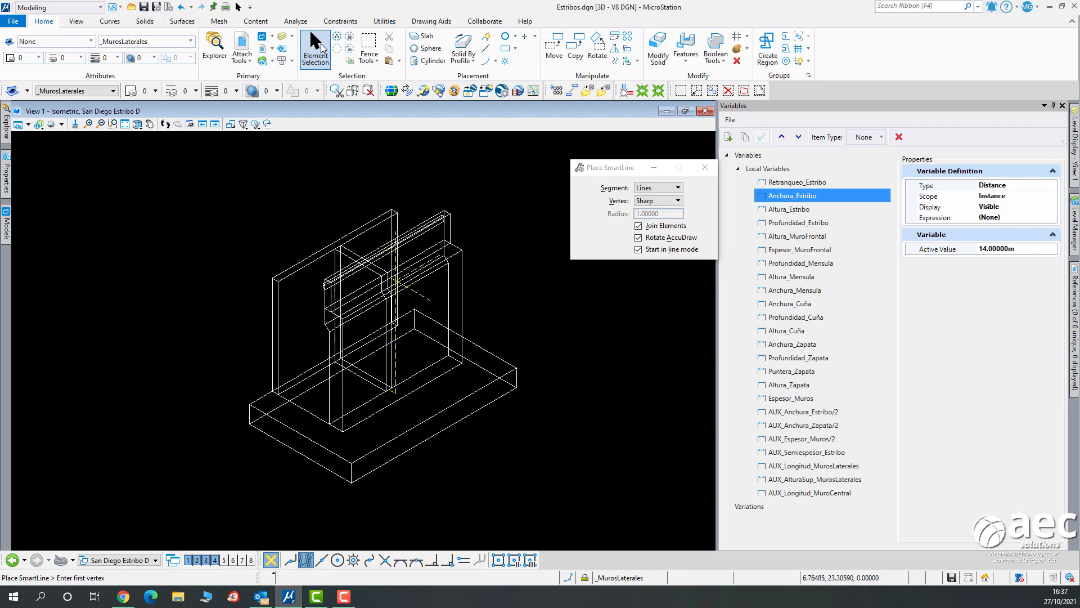
pyautogui.click(321, 43)
pyautogui.click(309, 413)
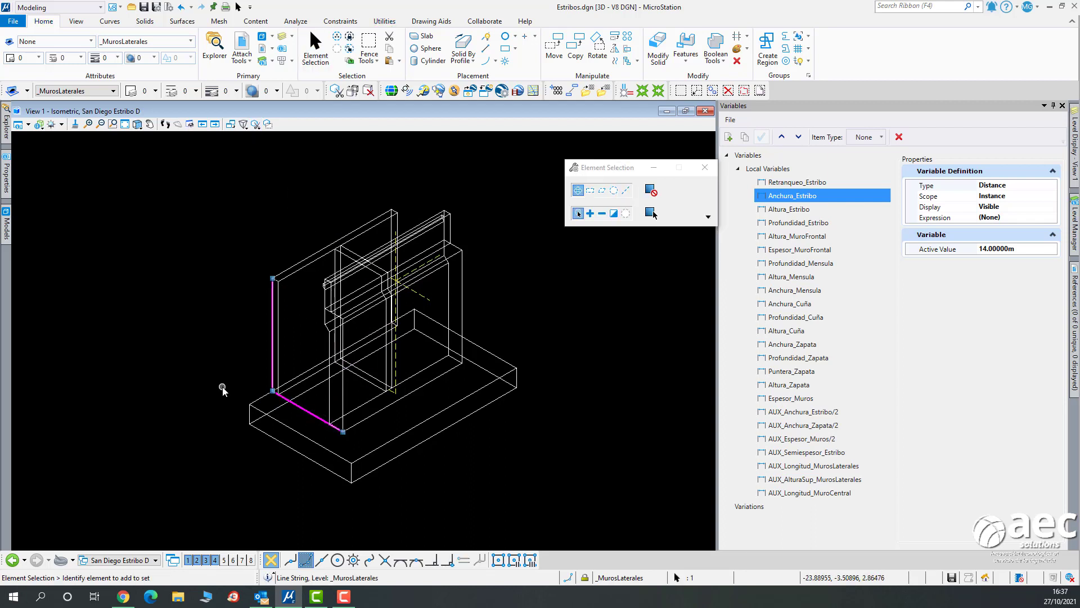
pyautogui.press('Delete')
# Set up an edge chamfer by distances, driving Distance 1 with the AUX_Anchura_Estribo/2 variable.
pyautogui.scroll(2, 360, 257)
pyautogui.scroll(-1, 361, 257)
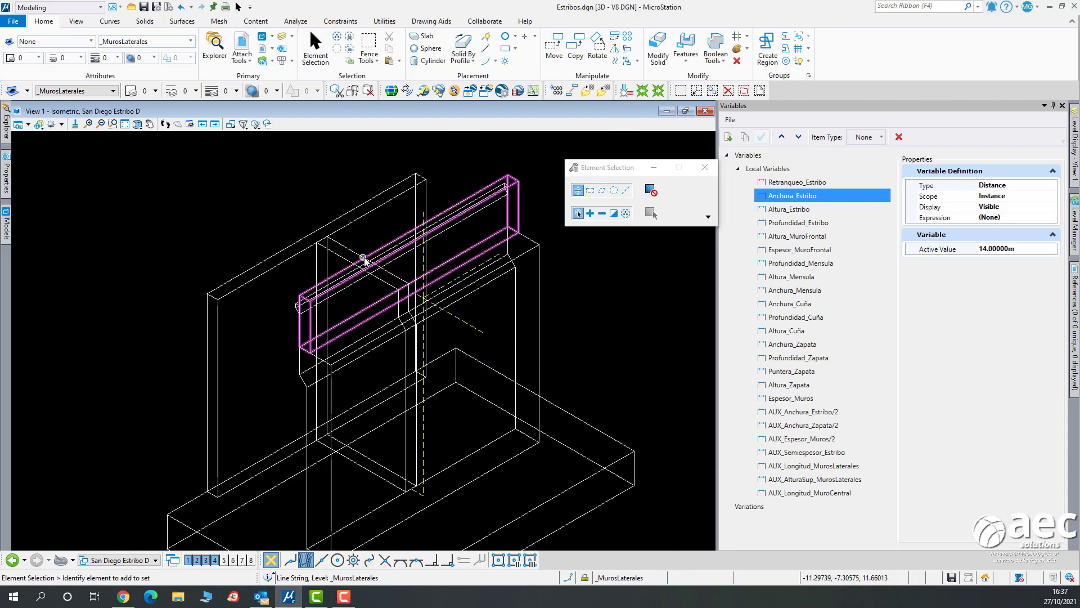
pyautogui.scroll(-1, 302, 300)
pyautogui.scroll(3, 292, 300)
pyautogui.scroll(-2, 295, 300)
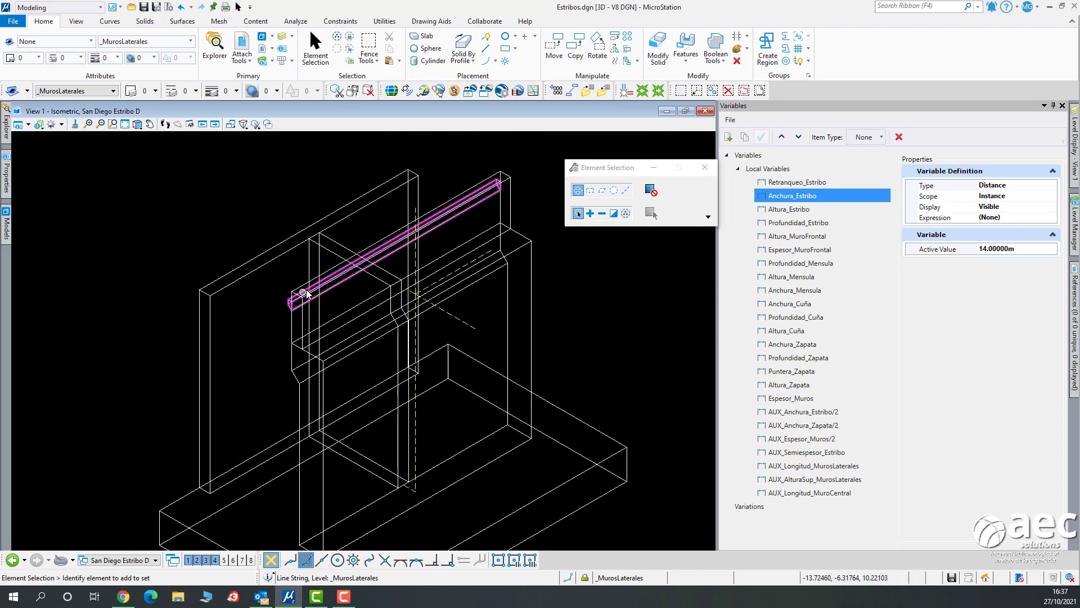
pyautogui.scroll(2, 429, 229)
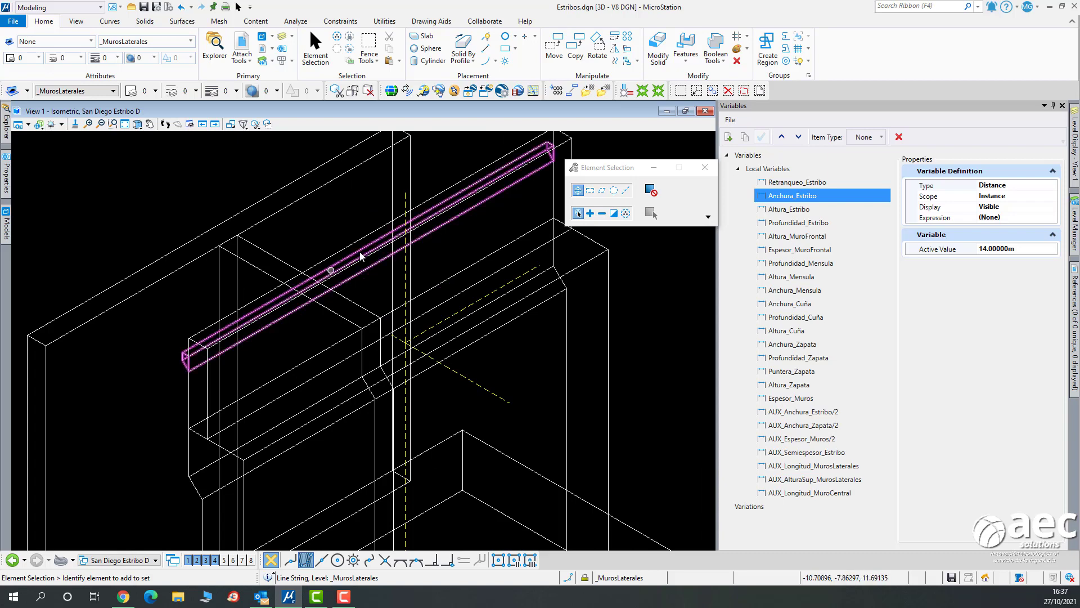
pyautogui.scroll(2, 361, 256)
pyautogui.scroll(-2, 368, 248)
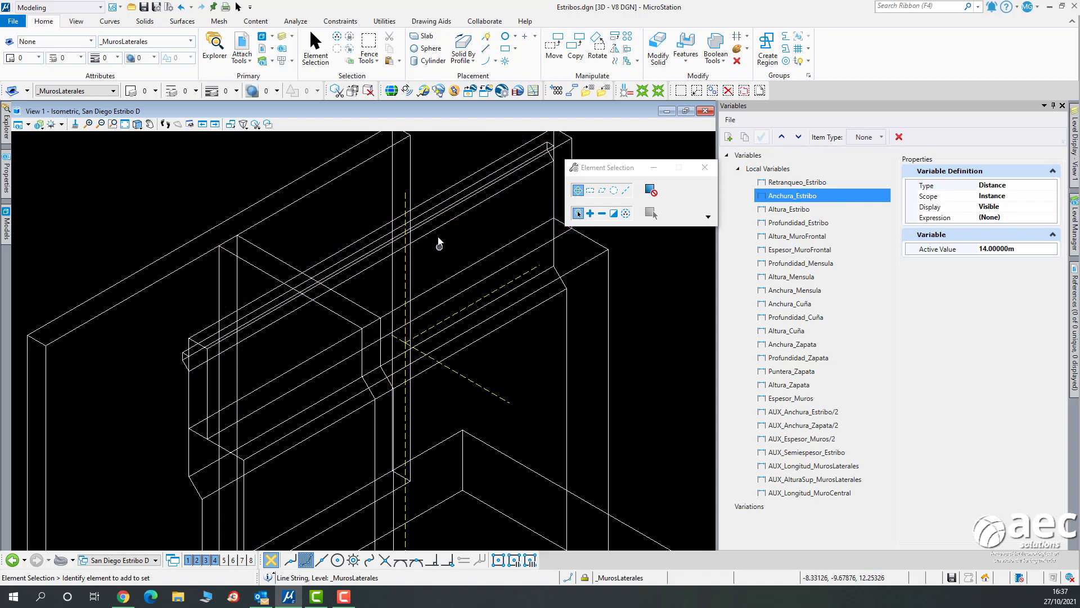
pyautogui.click(145, 21)
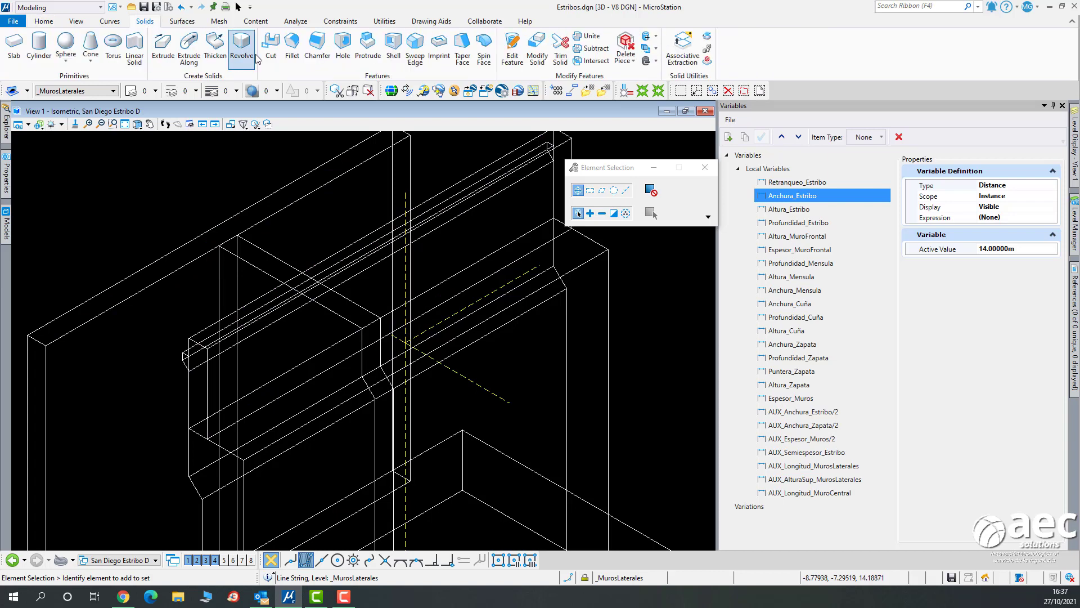
pyautogui.click(318, 45)
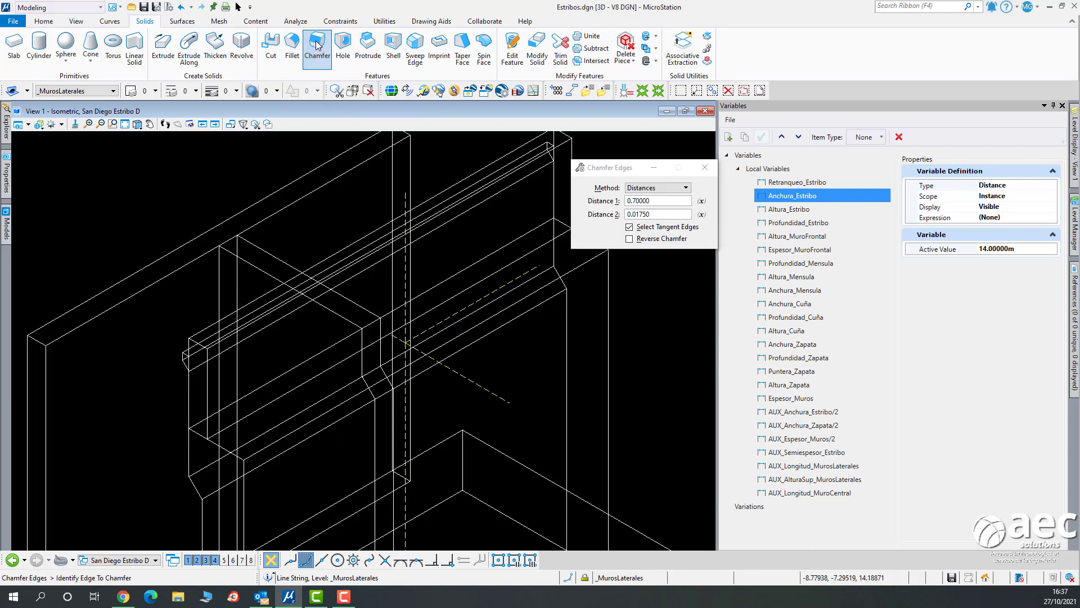
pyautogui.moveTo(621, 172); pyautogui.dragTo(540, 155)
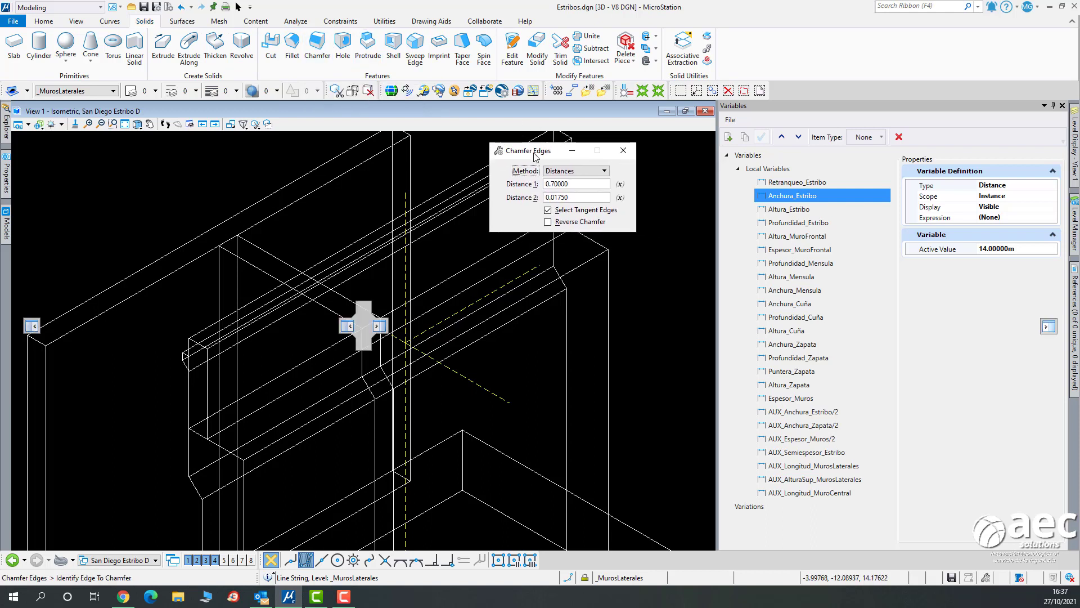
pyautogui.click(621, 184)
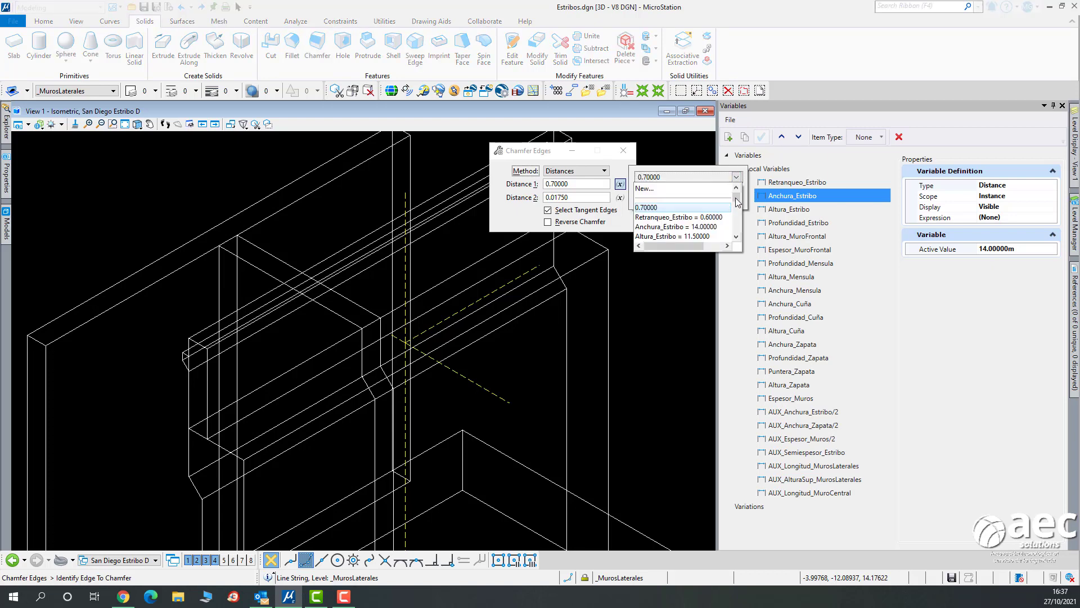
pyautogui.moveTo(735, 197); pyautogui.dragTo(740, 228)
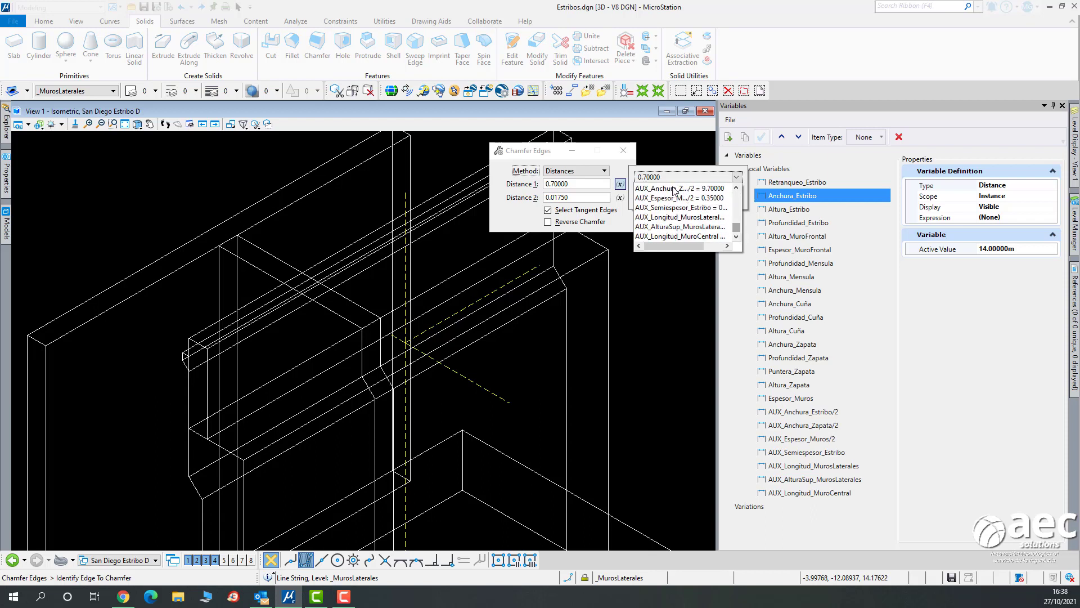
pyautogui.click(737, 189)
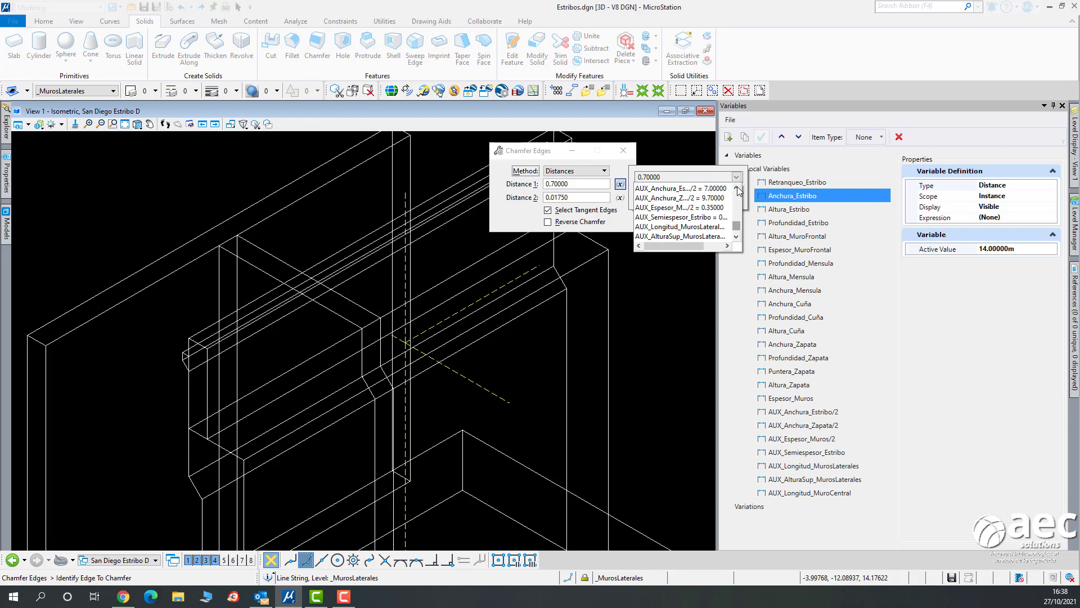
pyautogui.click(695, 189)
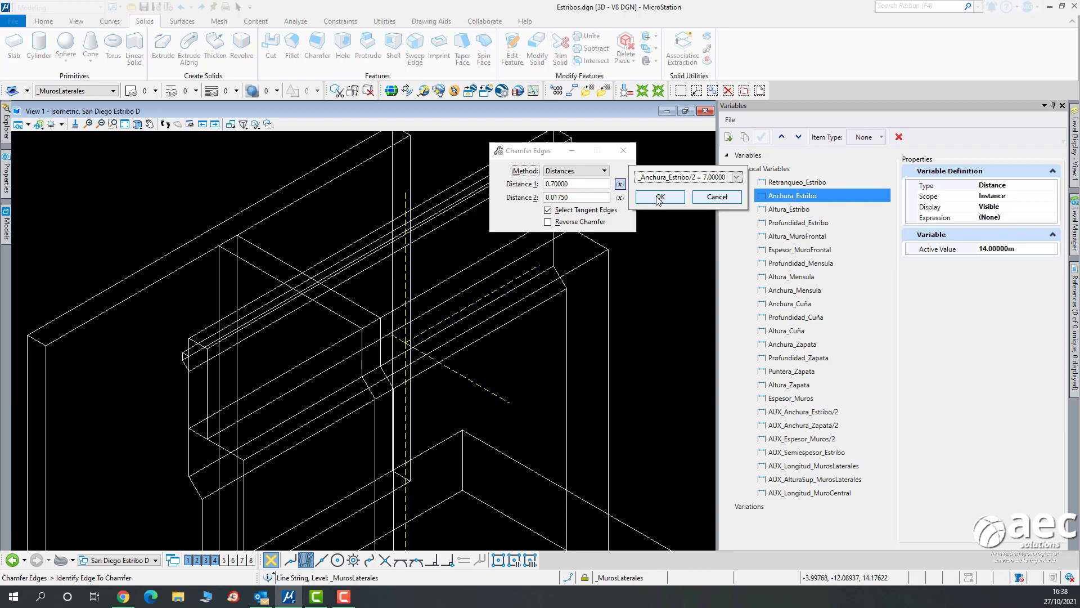
pyautogui.click(659, 197)
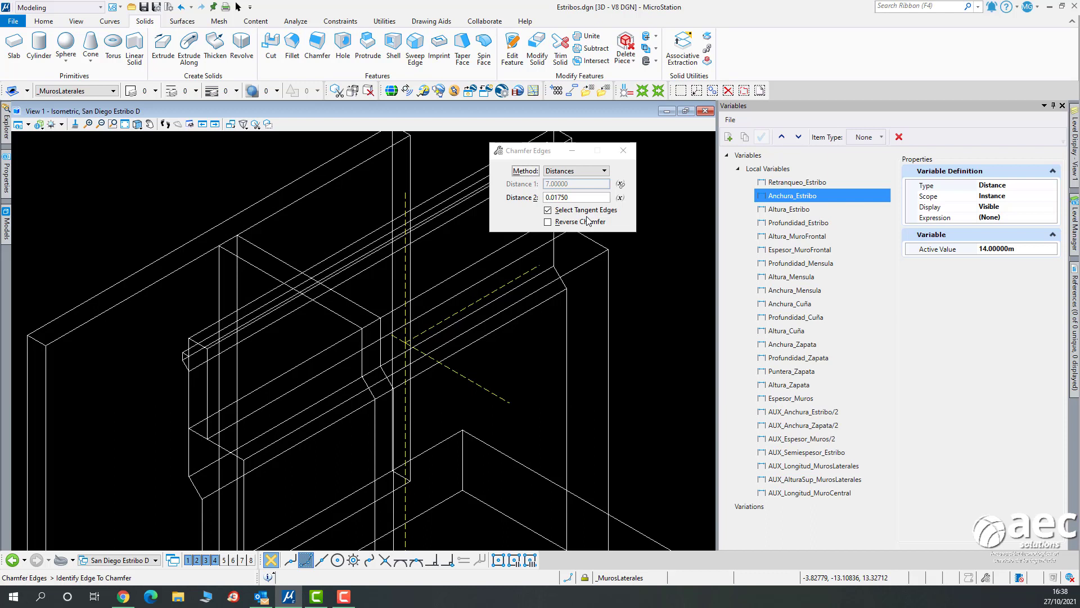
# Set Distance 2 to 0.175 and chamfer the short top edge at the near end of the front wall on _MuroFrontal.
pyautogui.click(577, 198)
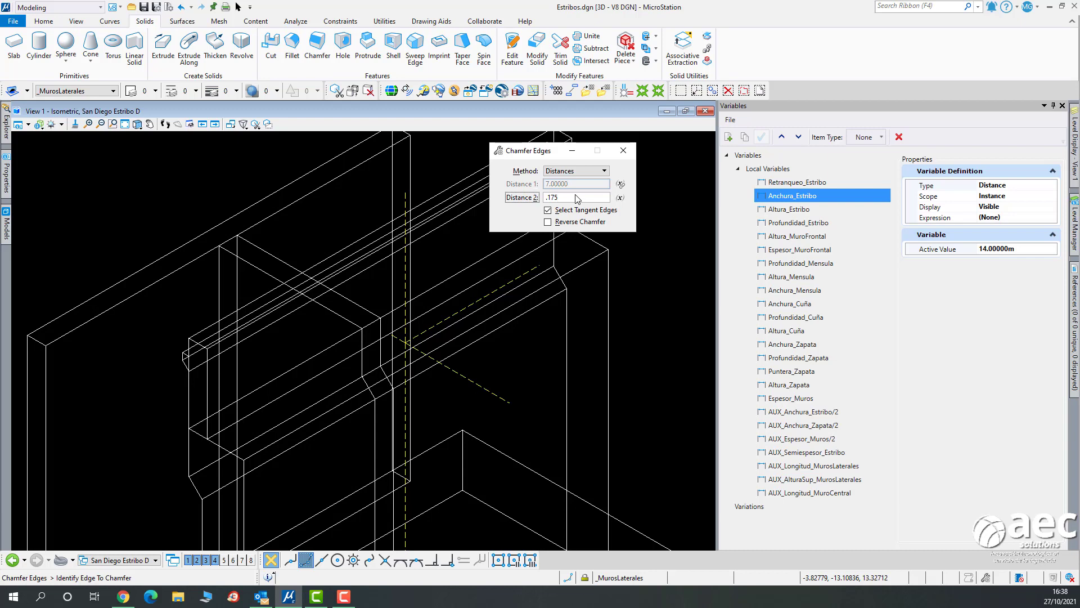
pyautogui.write('.175')
pyautogui.press('Tab')
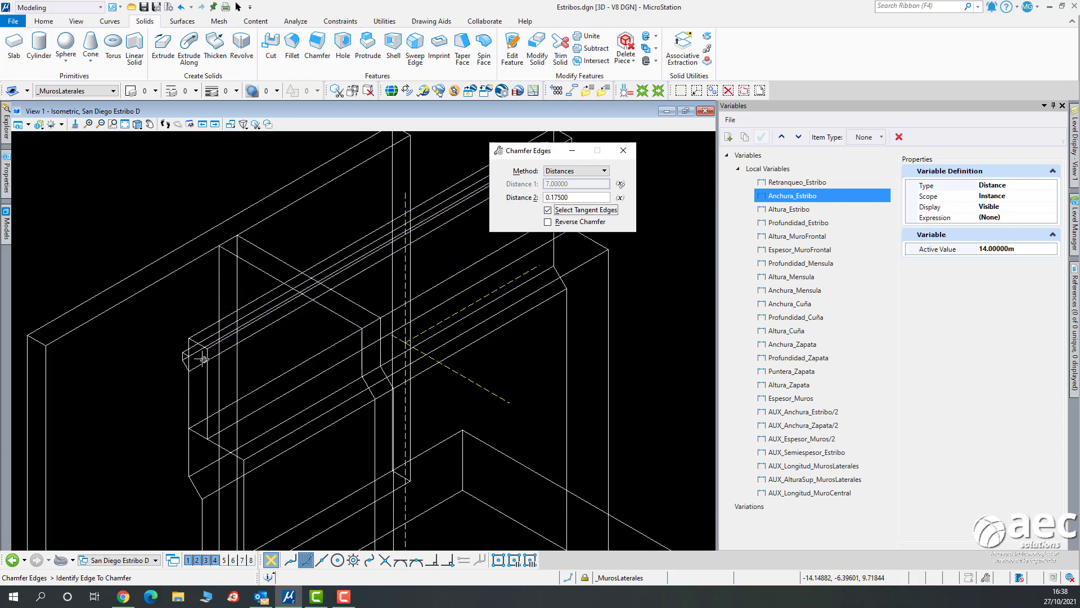
pyautogui.scroll(3, 188, 337)
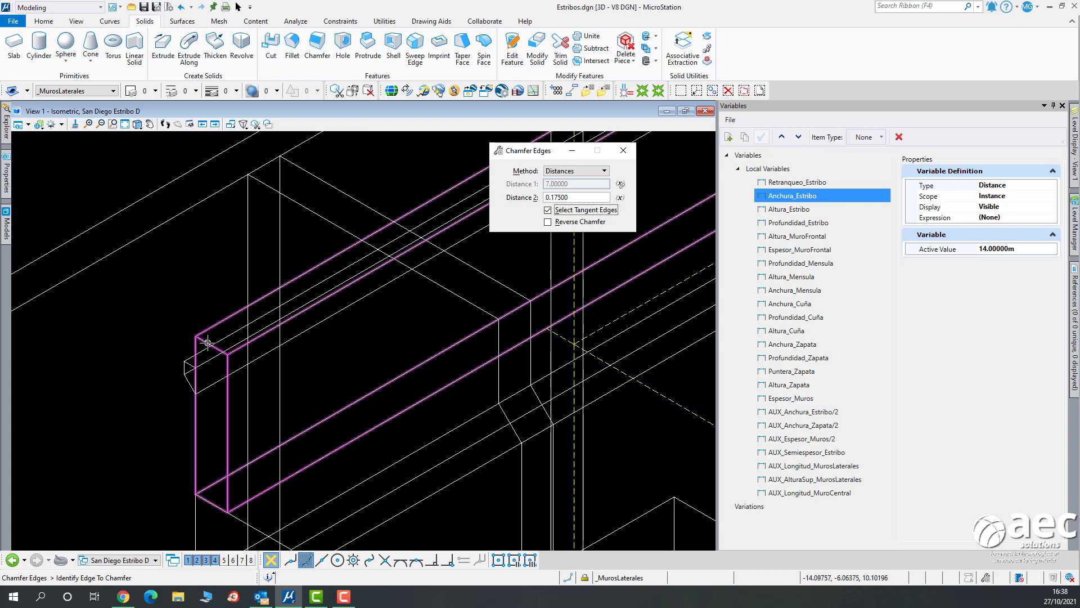
pyautogui.click(212, 346)
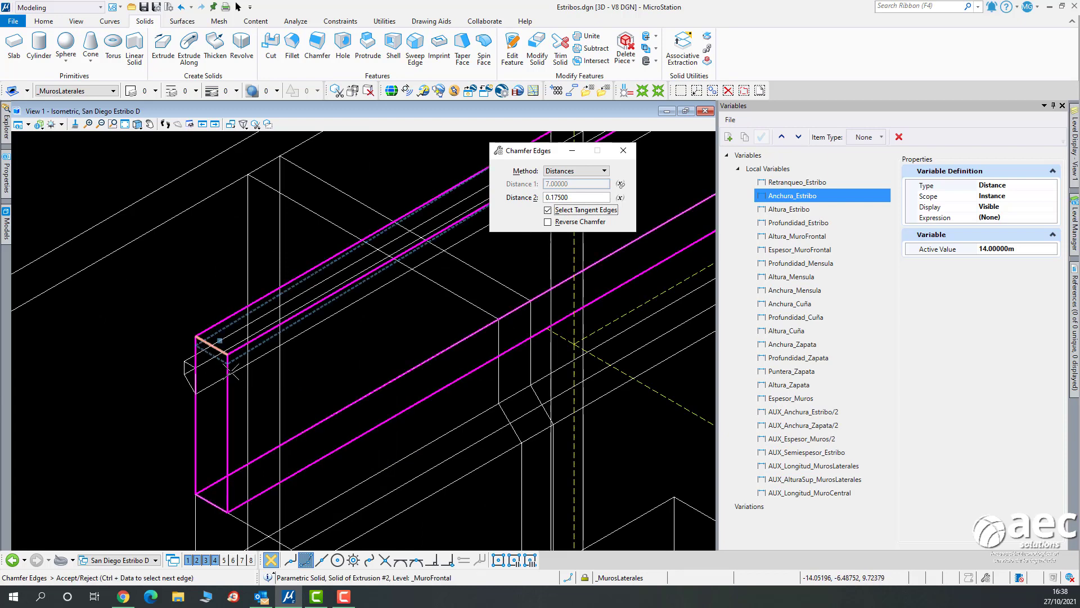
pyautogui.click(245, 369)
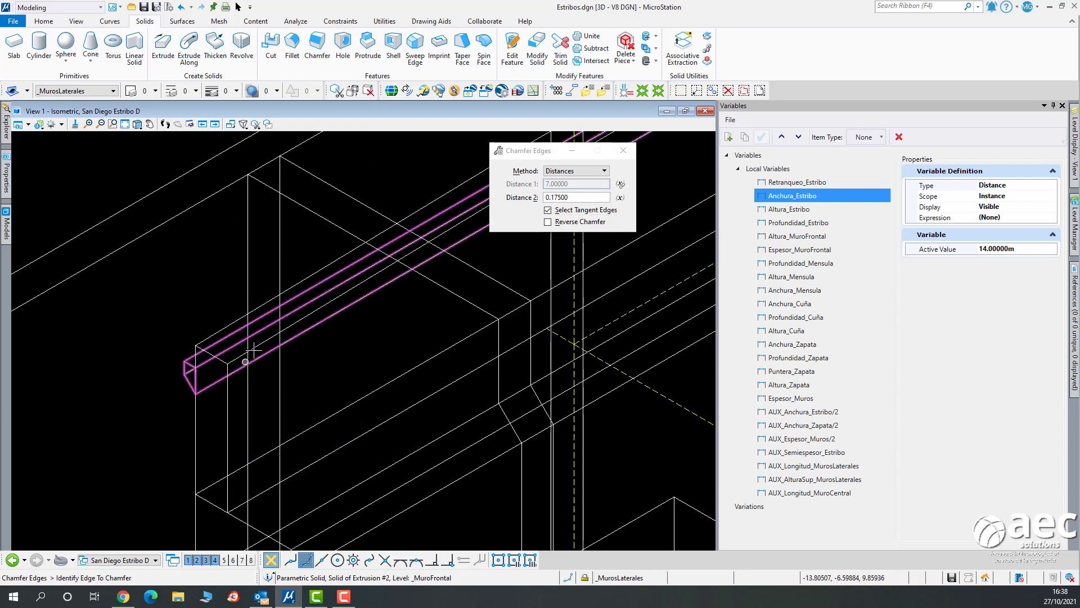
# Chamfer the short top edge at the front wall's opposite end with the same distances and the chamfer direction reversed.
pyautogui.scroll(-3, 256, 358)
pyautogui.scroll(2, 354, 296)
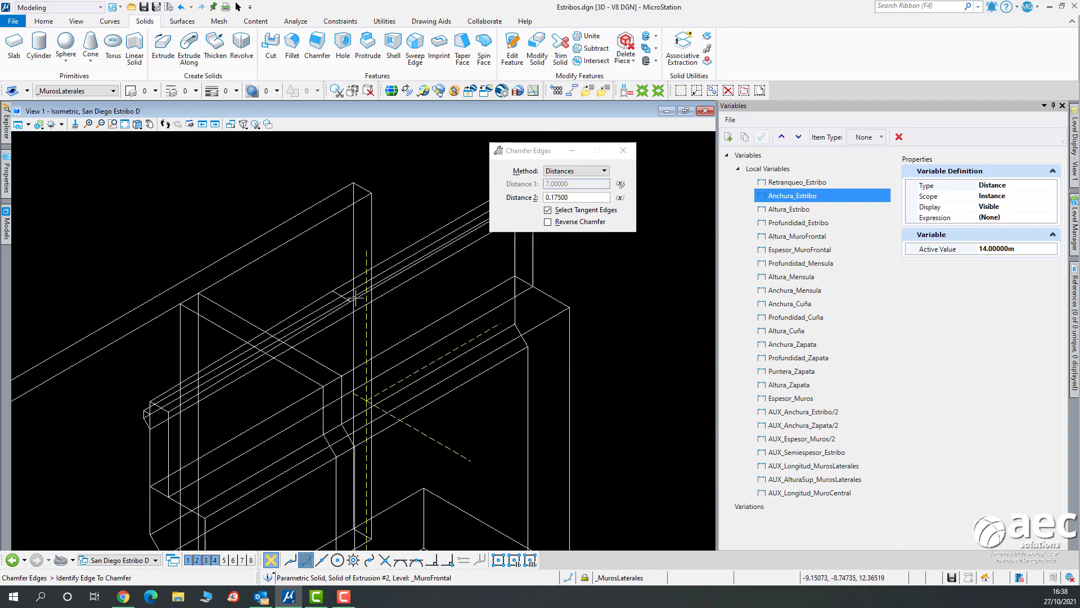
pyautogui.scroll(3, 355, 298)
pyautogui.scroll(-4, 412, 318)
pyautogui.scroll(4, 547, 252)
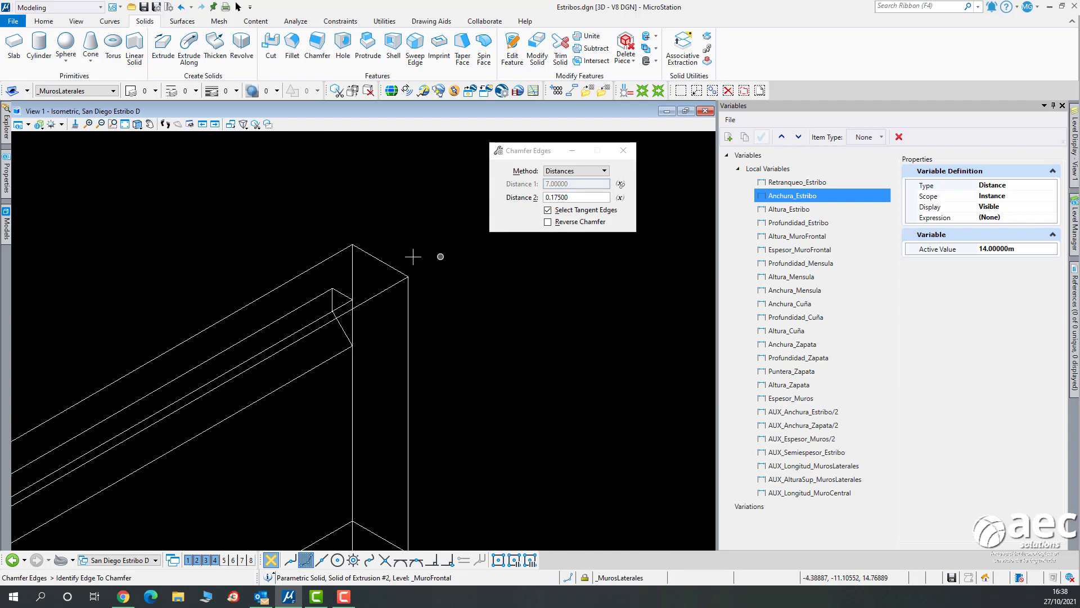
pyautogui.click(377, 275)
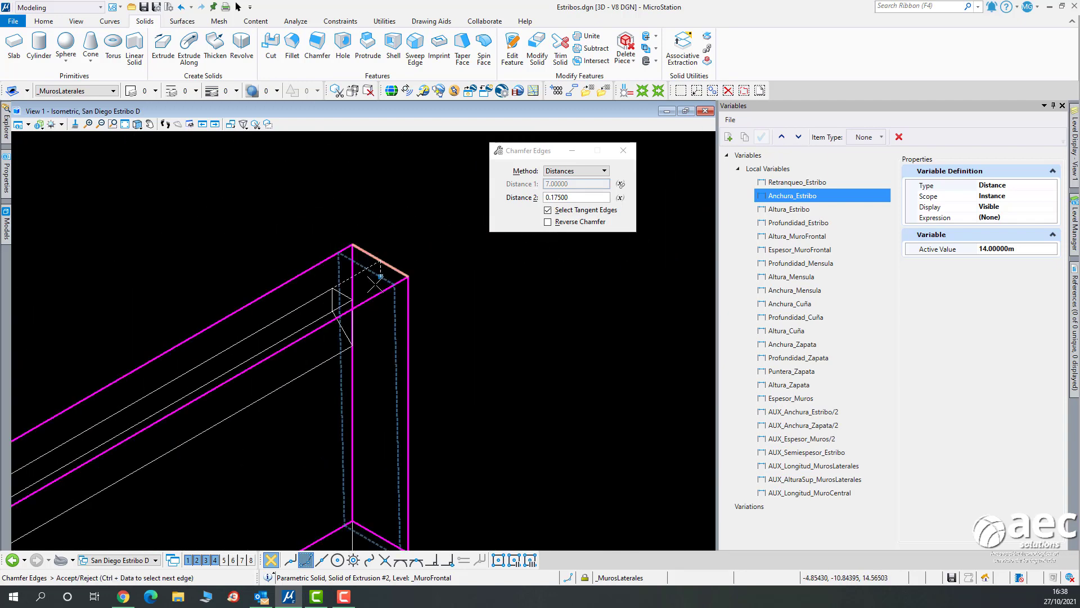
pyautogui.click(547, 222)
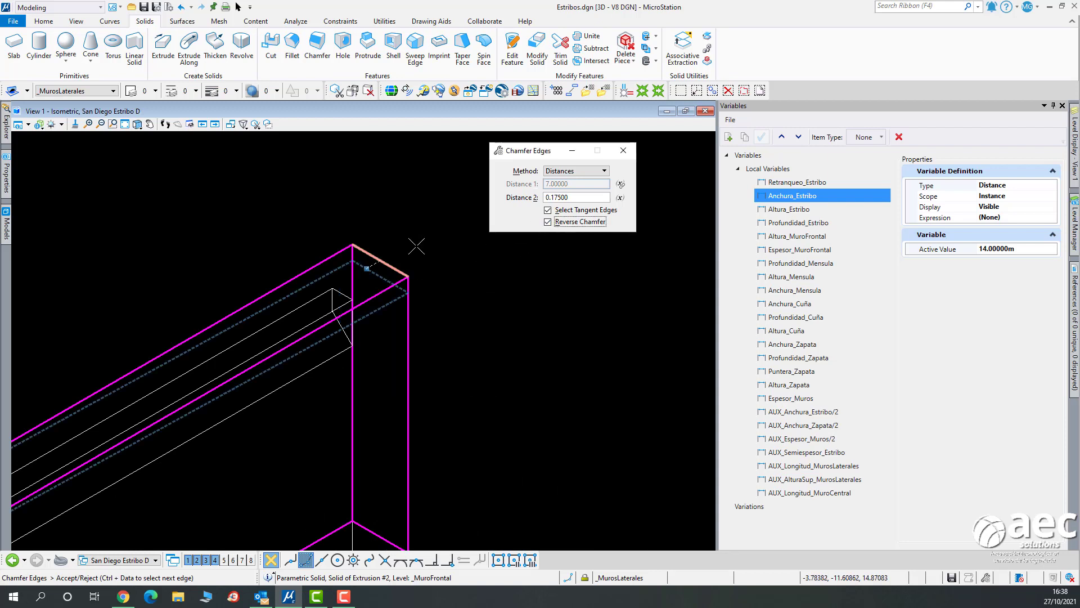
pyautogui.rightClick(421, 327)
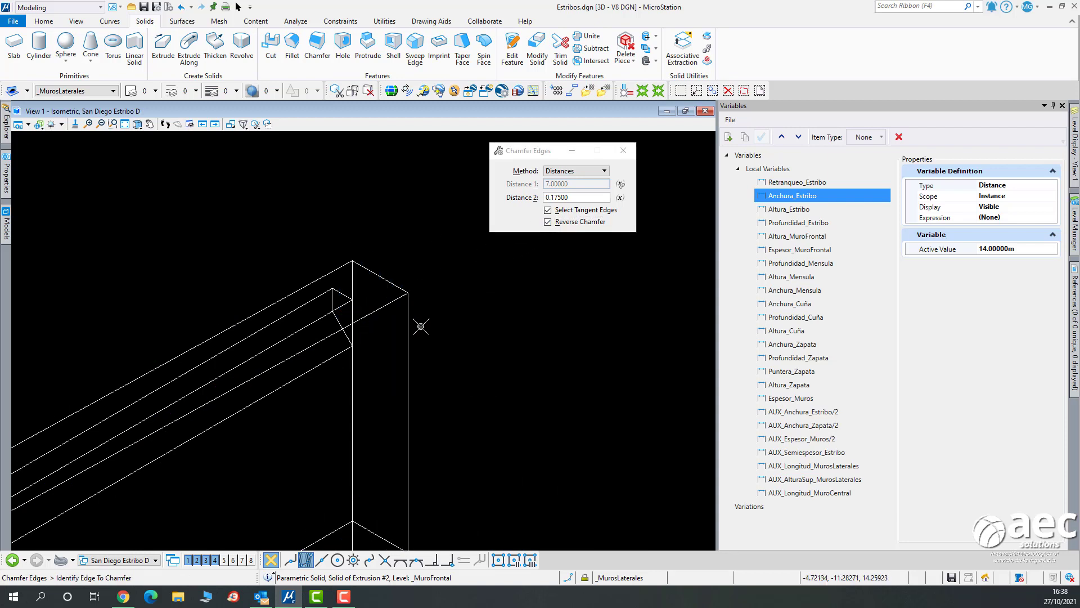
# Inspect the front wall's sloped top in the front view and return to the isometric view.
pyautogui.click(138, 126)
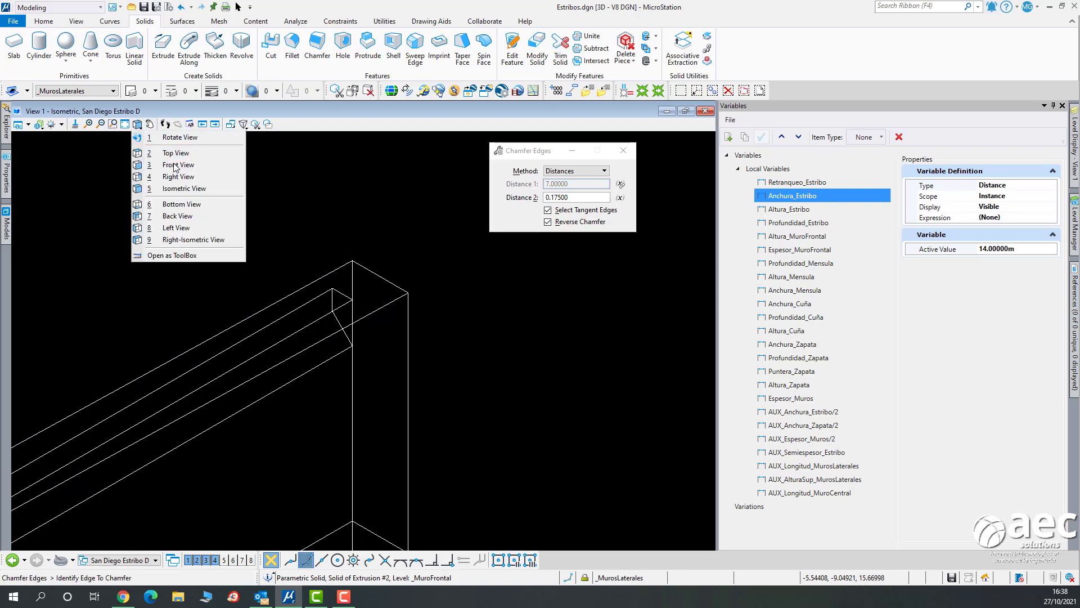
pyautogui.click(175, 165)
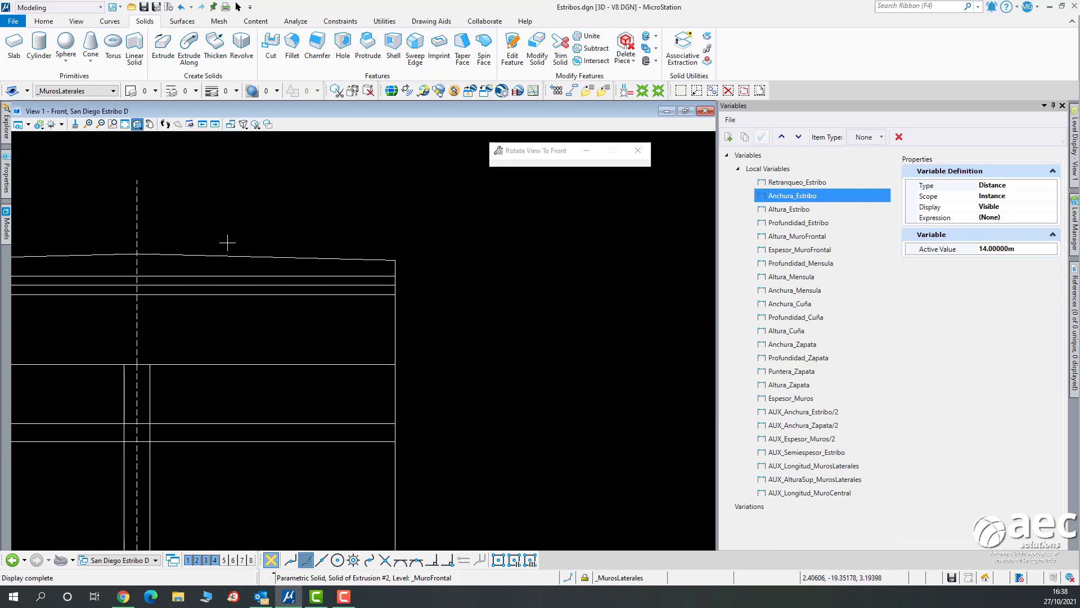
pyautogui.moveTo(230, 237); pyautogui.dragTo(348, 243, button='middle')
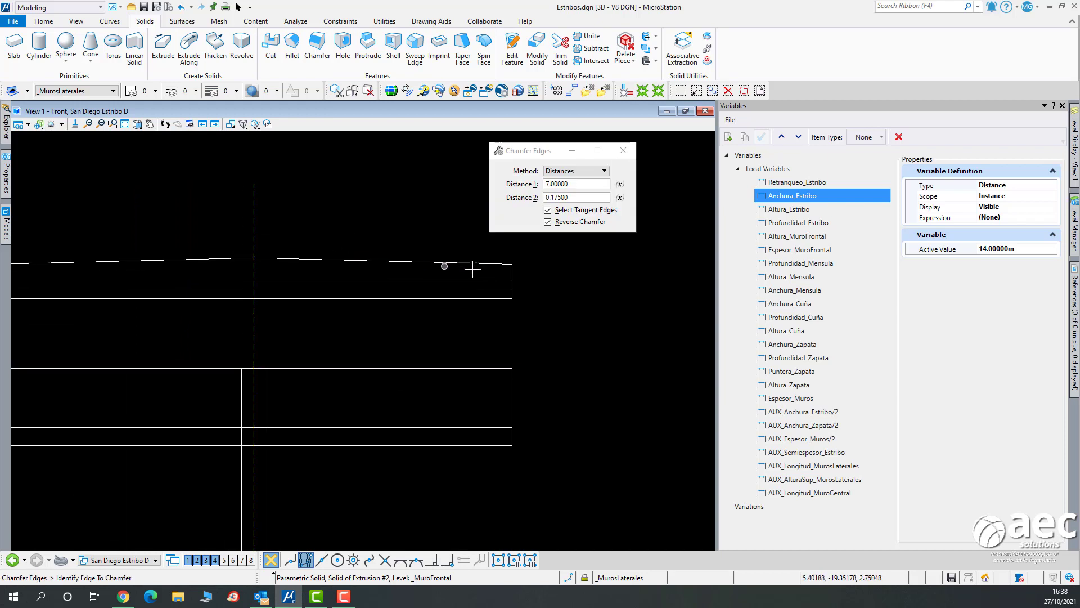
pyautogui.click(138, 127)
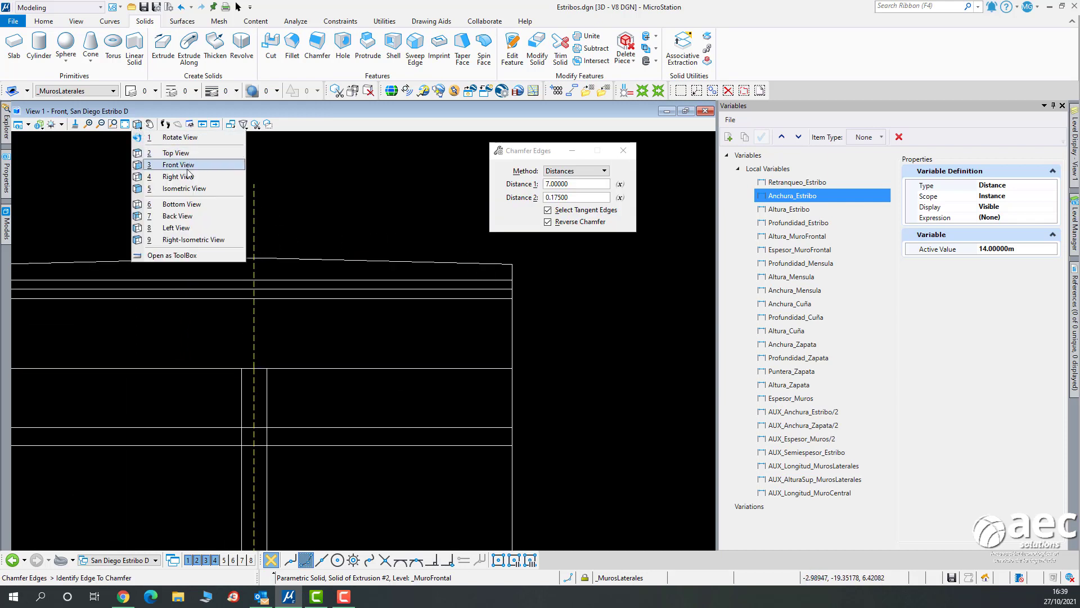
pyautogui.click(184, 189)
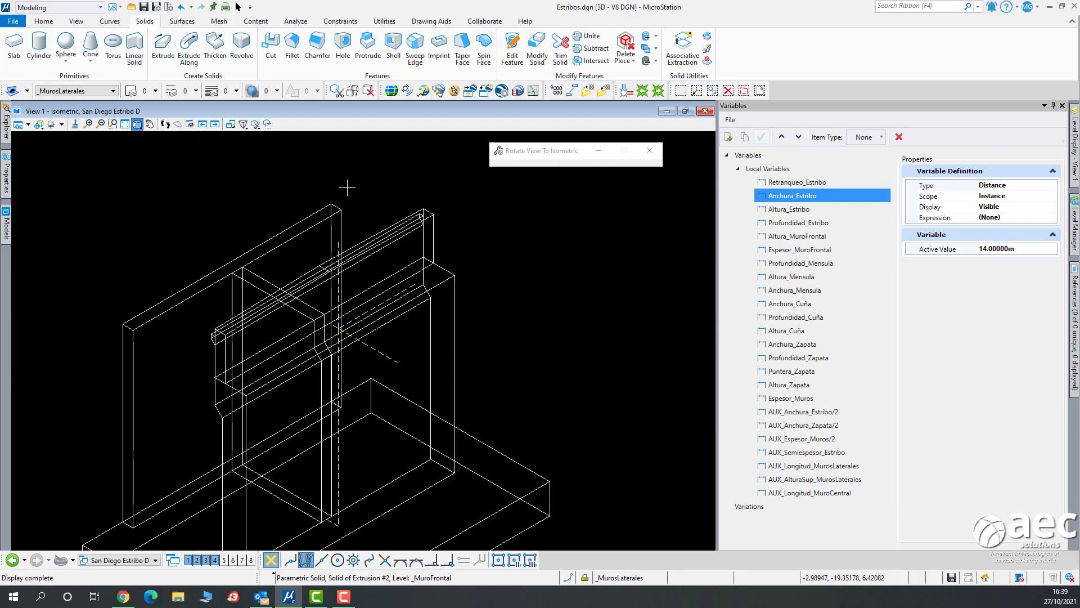
# Start a SmartLine profile for the side wall with its base edge, from the front wall's outer base corner to the rear wall's.
pyautogui.click(38, 21)
pyautogui.click(485, 36)
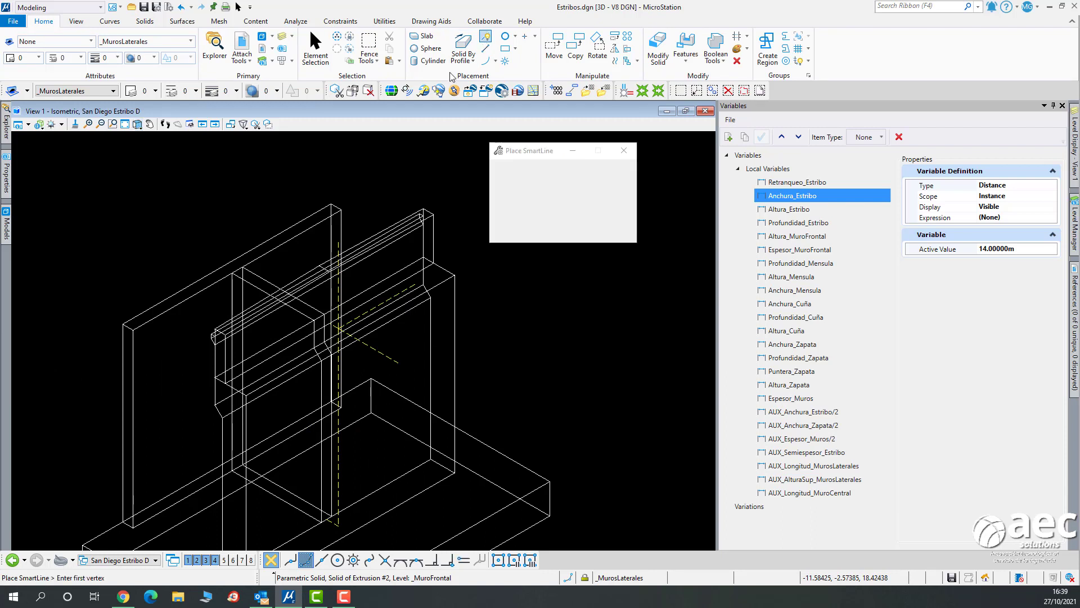
pyautogui.moveTo(112, 280); pyautogui.dragTo(201, 213, button='middle')
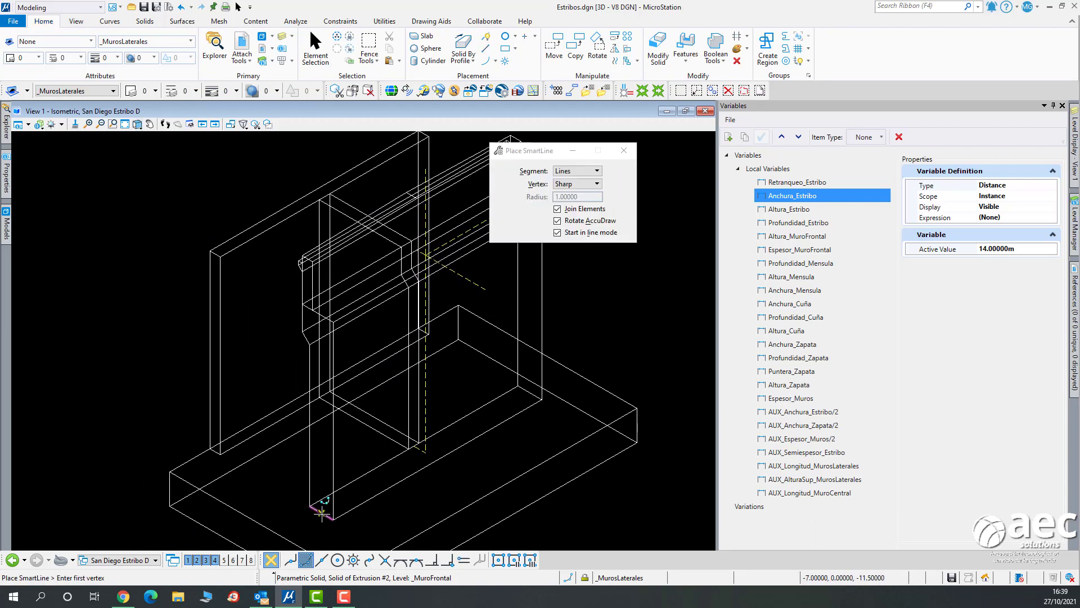
pyautogui.click(326, 515)
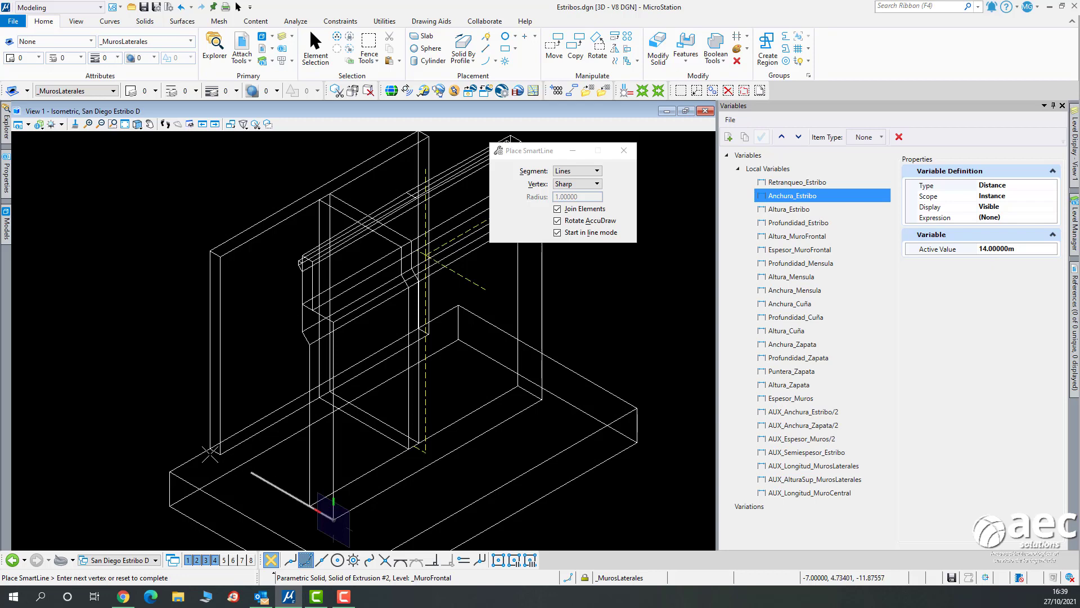
pyautogui.click(210, 449)
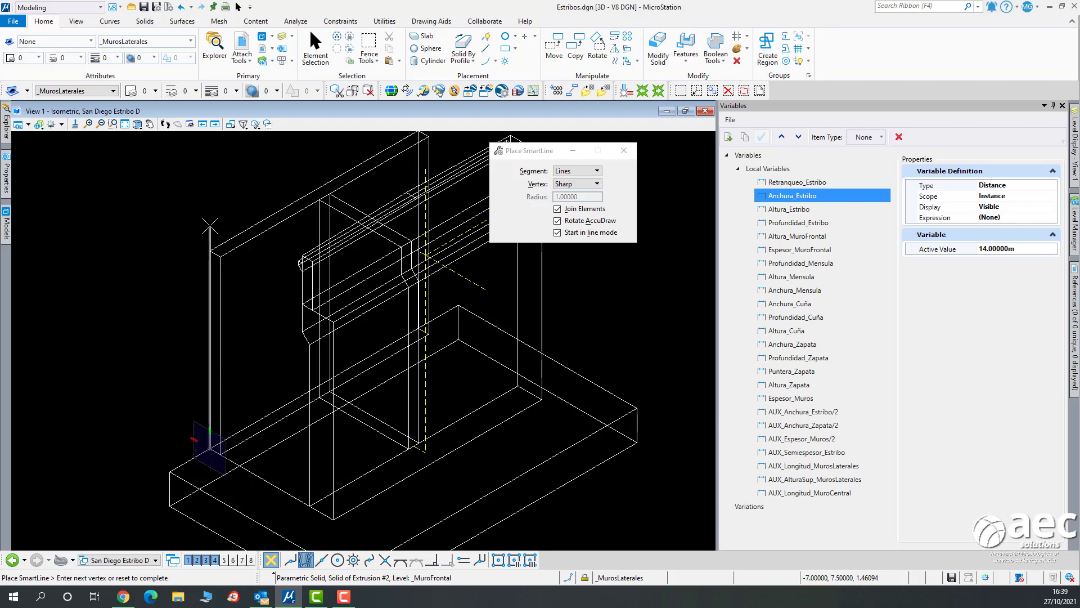
# Complete the side wall profile as a closed shape, going up the rear edge and along the front wall's stepped outline.
pyautogui.scroll(3, 304, 256)
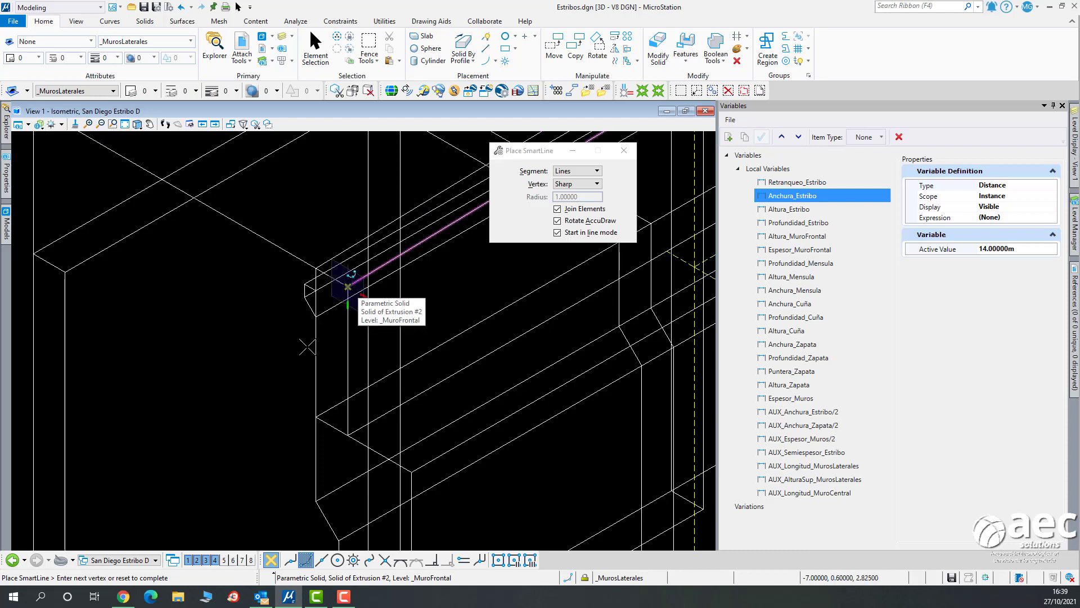
pyautogui.click(412, 472)
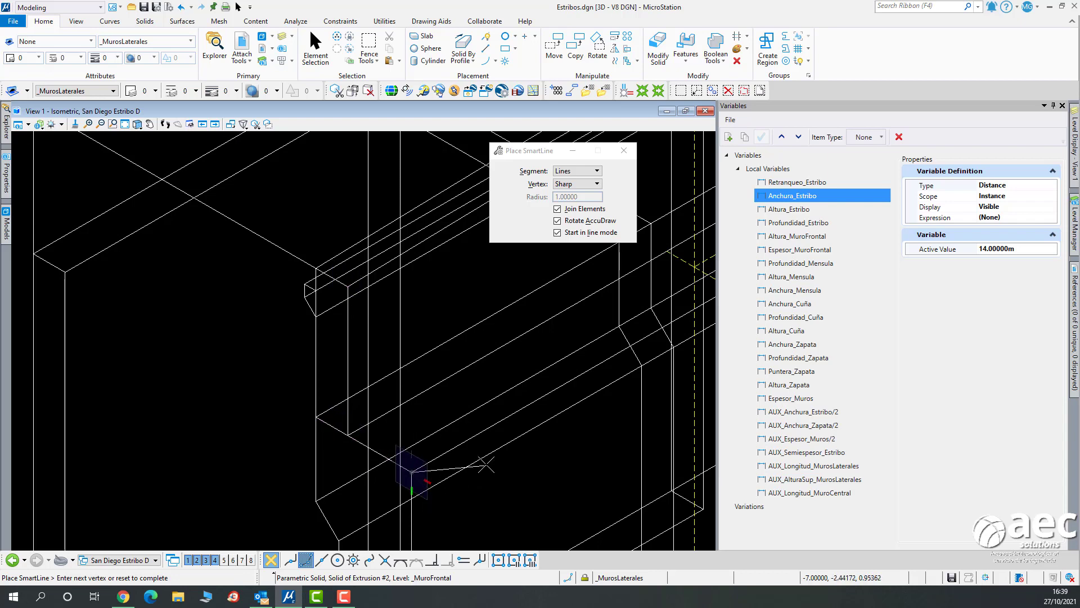
pyautogui.moveTo(473, 434); pyautogui.dragTo(415, 233, button='middle')
pyautogui.click(356, 341)
pyautogui.scroll(-3, 355, 450)
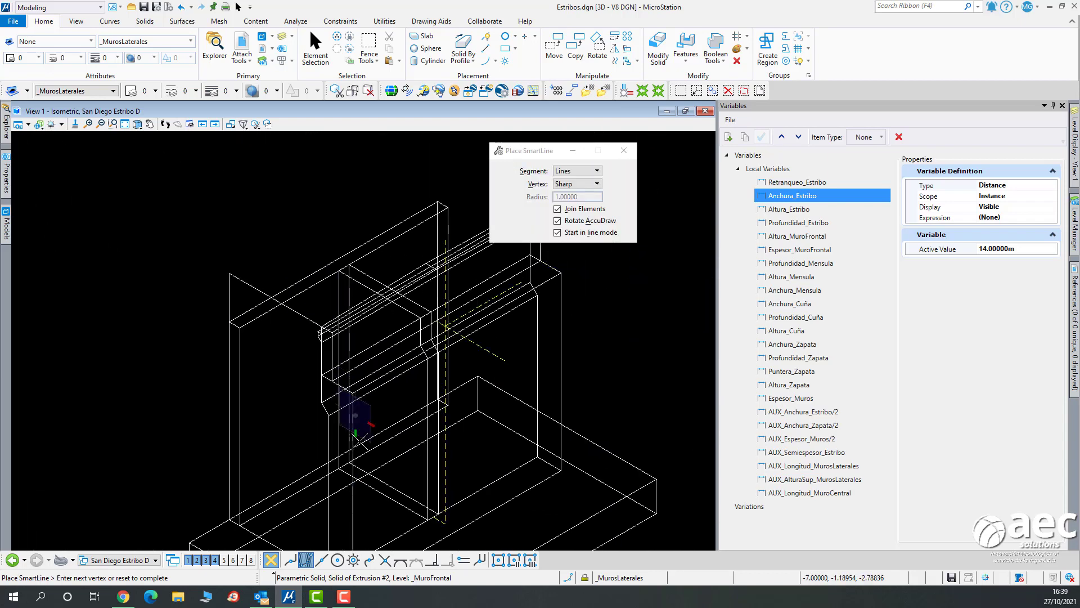
pyautogui.scroll(-3, 360, 442)
pyautogui.scroll(2, 357, 494)
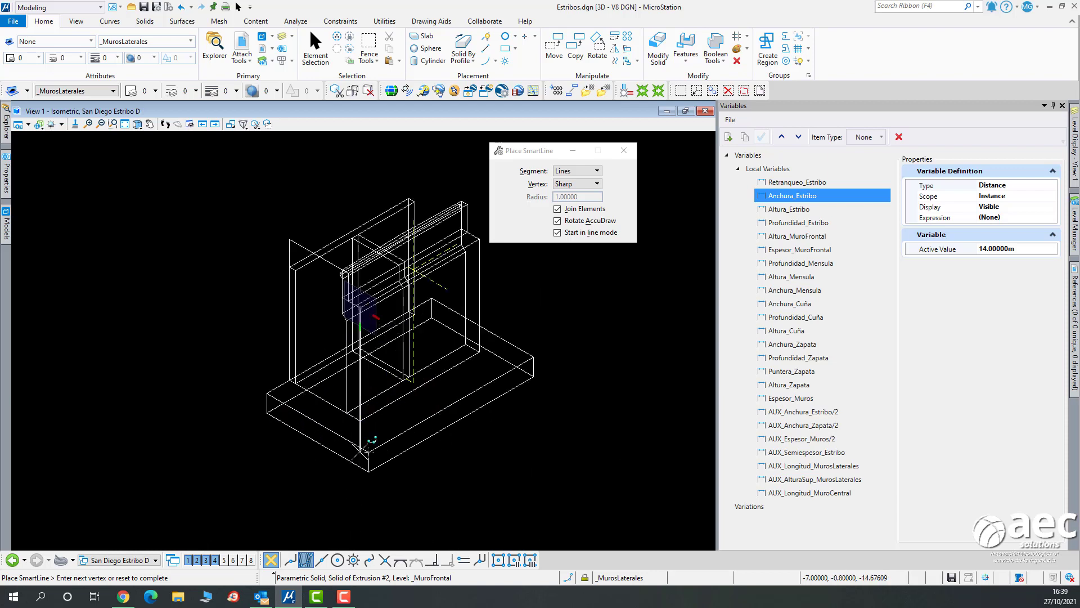
pyautogui.rightClick(361, 420)
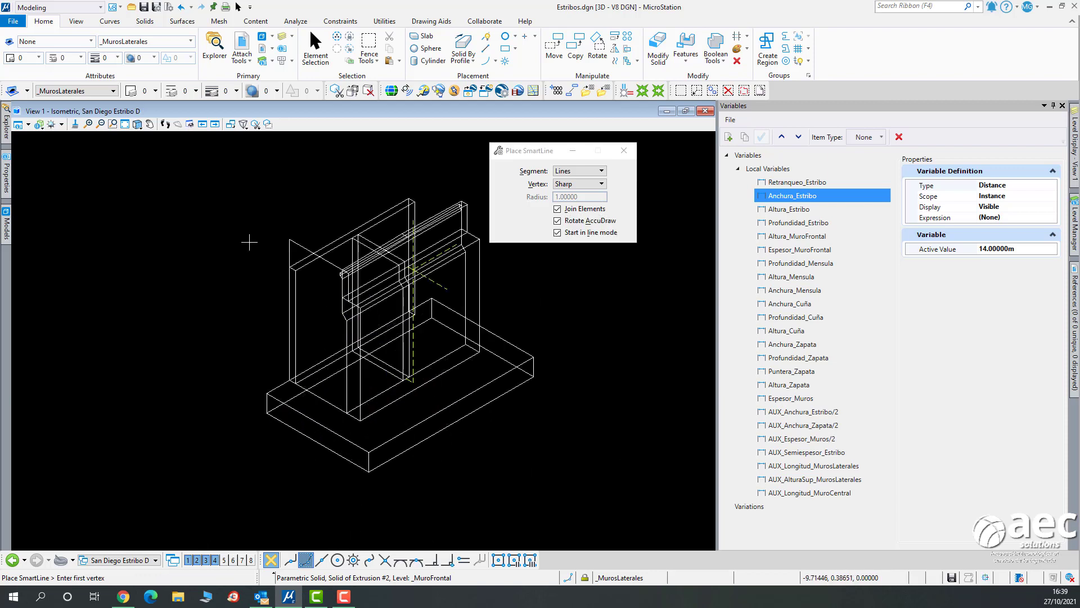
# Move the side wall profile from its lower rear corner to the footing's top rear corner and clear the selection.
pyautogui.click(315, 48)
pyautogui.click(310, 250)
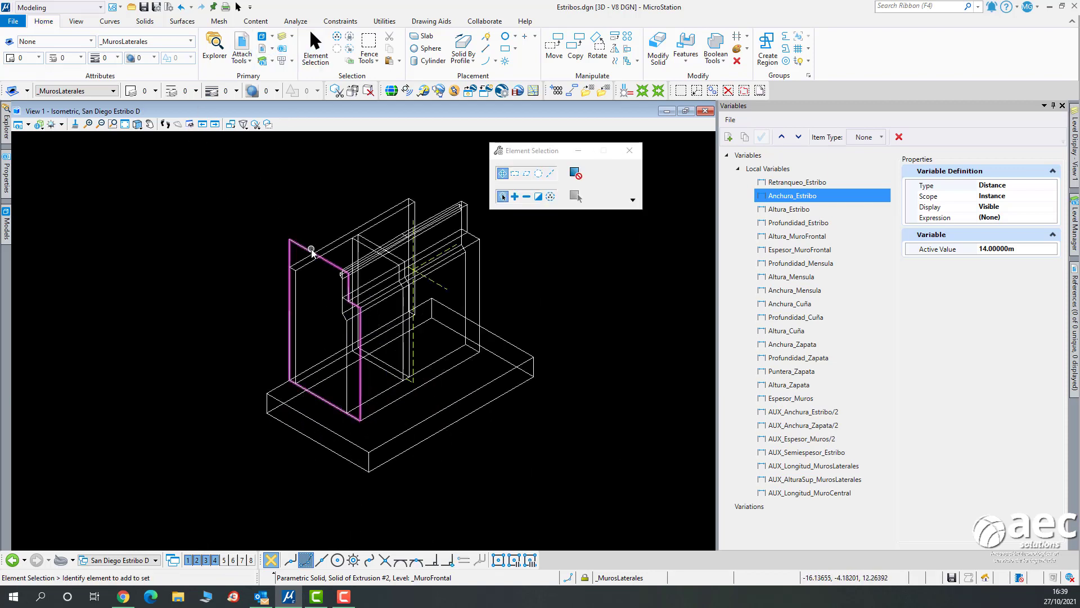
pyautogui.rightClick(285, 198)
pyautogui.click(307, 216)
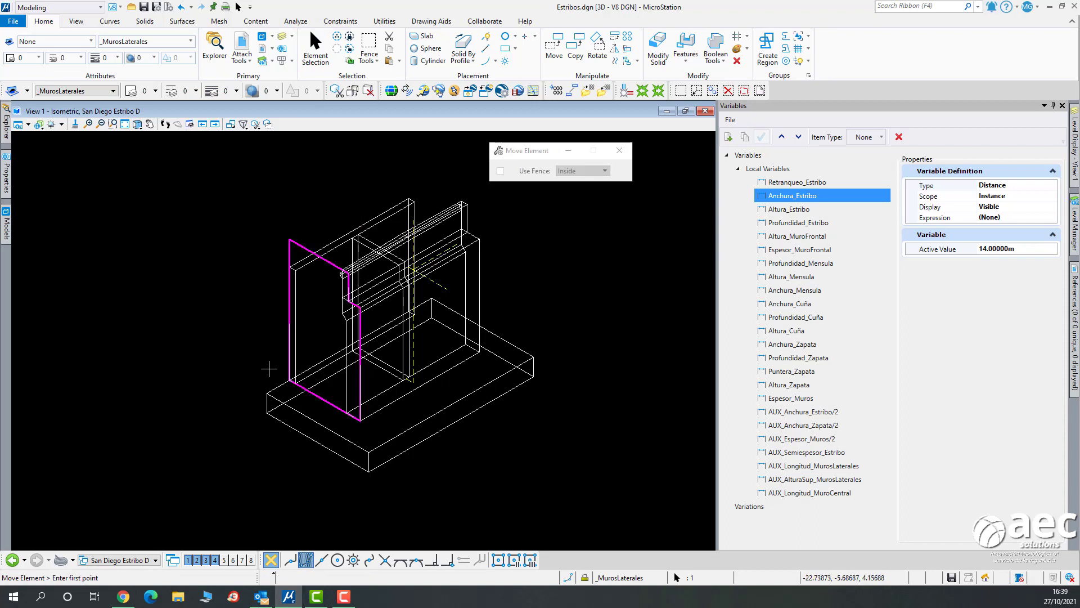
pyautogui.click(290, 381)
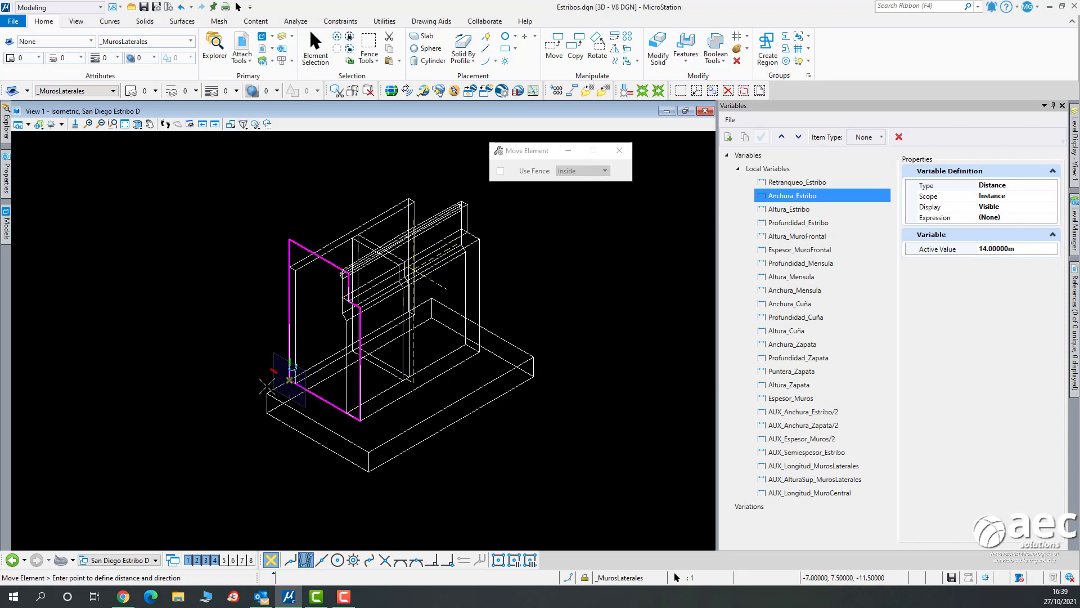
pyautogui.click(266, 392)
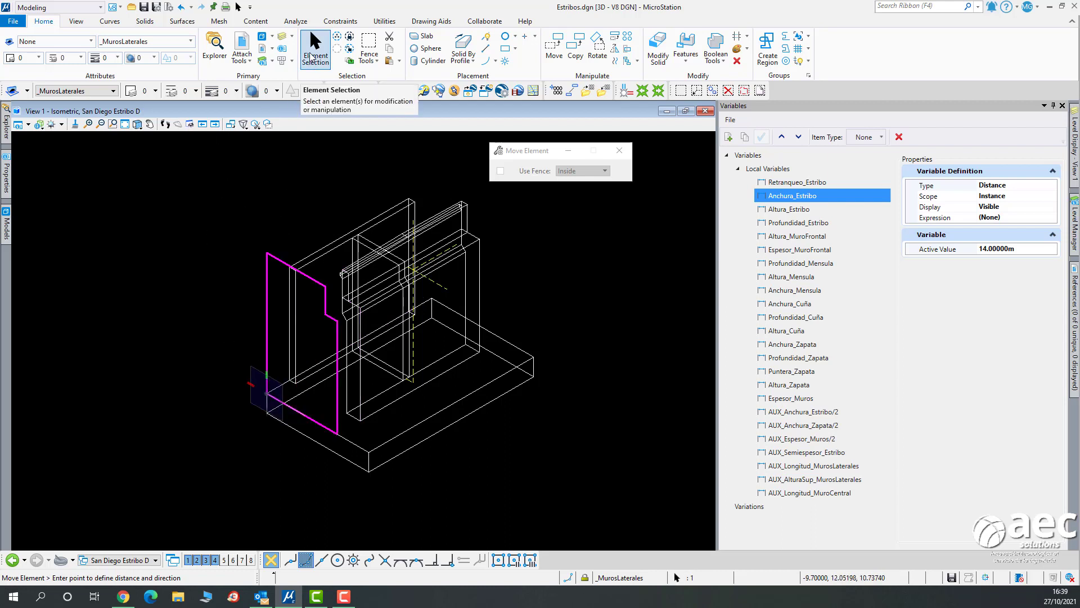
pyautogui.click(310, 52)
pyautogui.click(647, 298)
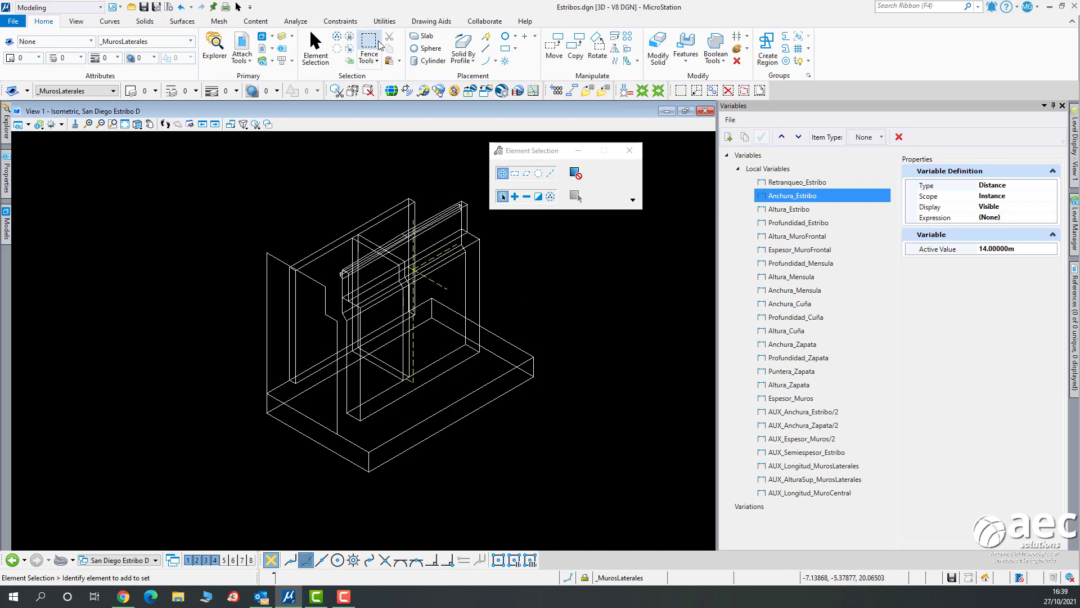
# Apply automatic 2D constraints to the side wall profile shape on _MurosLaterales.
pyautogui.keyDown('shift'); pyautogui.moveTo(533, 312); pyautogui.dragTo(529, 311, button='middle'); pyautogui.keyUp('shift')
pyautogui.click(529, 311)
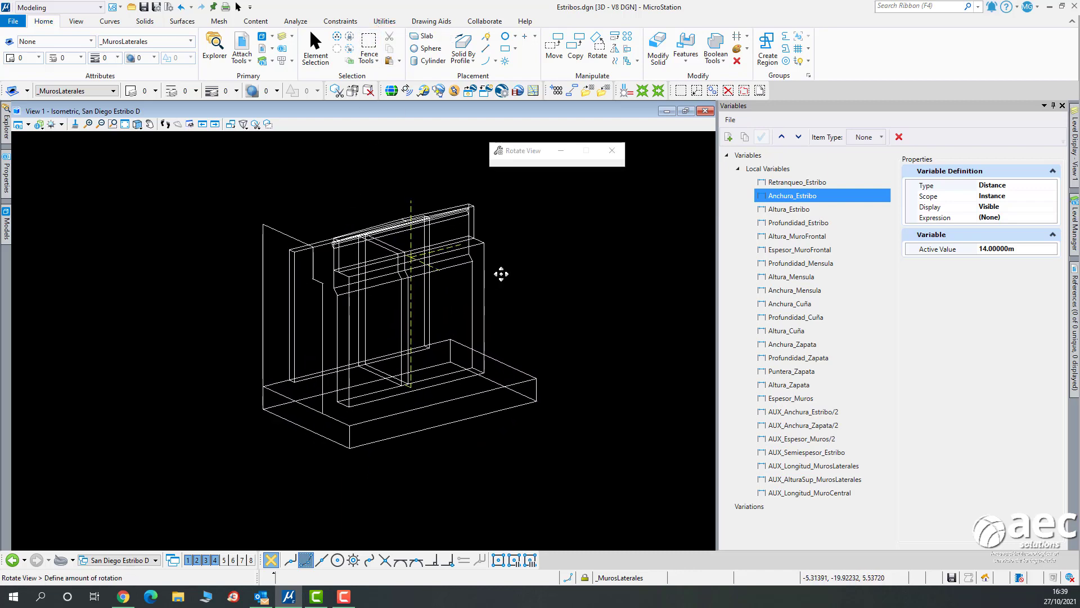
pyautogui.keyDown('shift'); pyautogui.moveTo(498, 272); pyautogui.dragTo(494, 272, button='middle'); pyautogui.keyUp('shift')
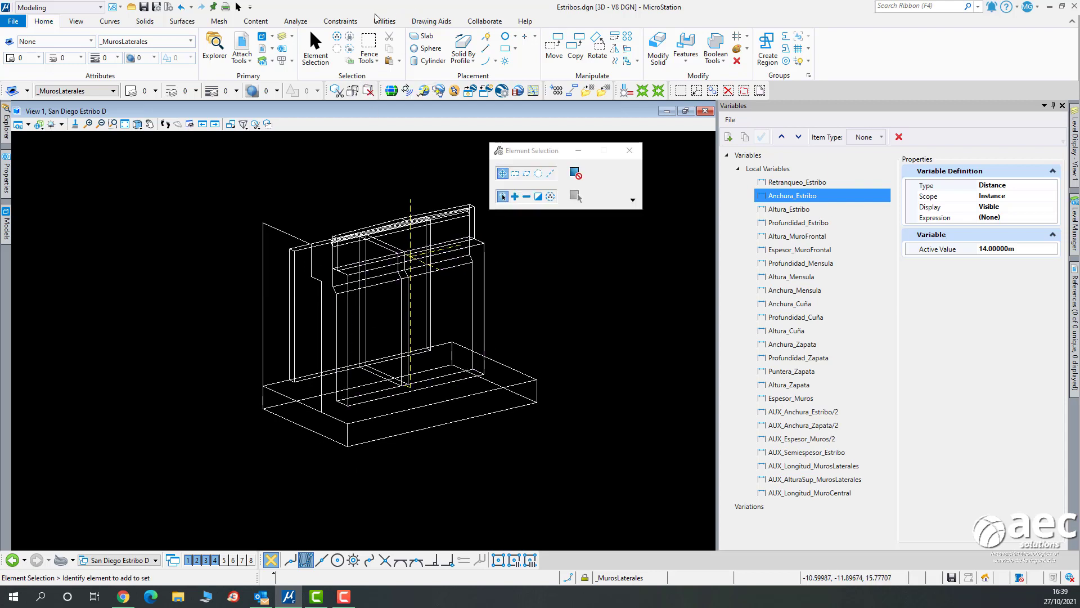
pyautogui.click(337, 22)
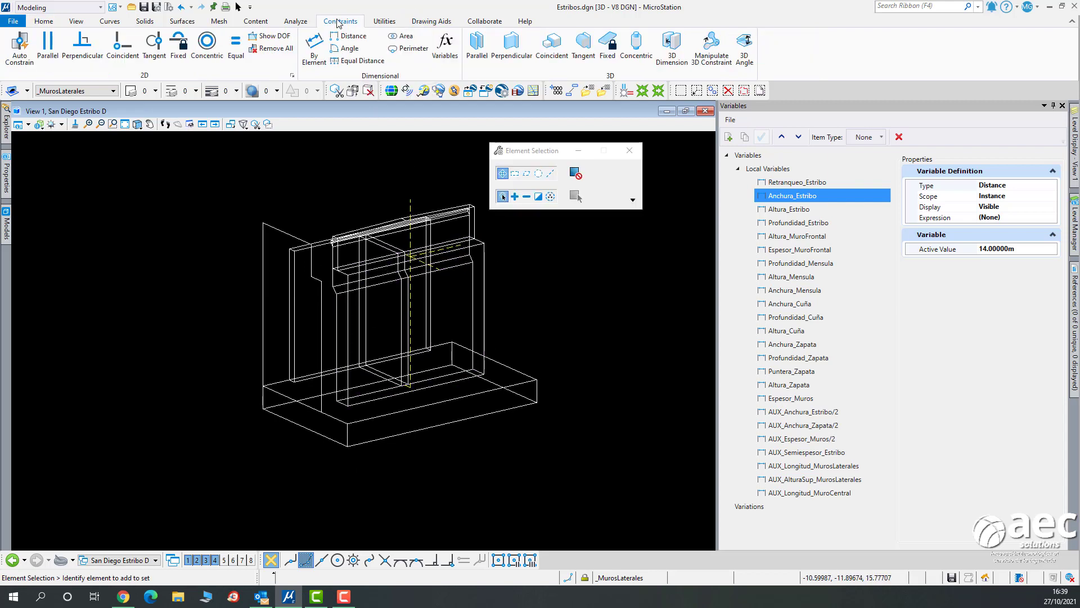
pyautogui.click(23, 48)
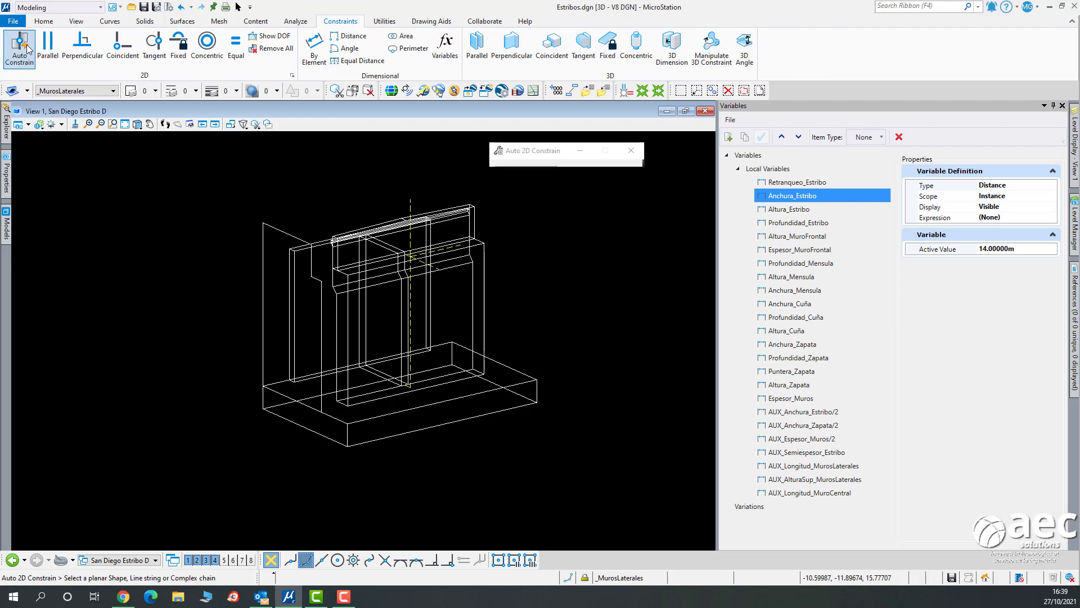
pyautogui.click(278, 227)
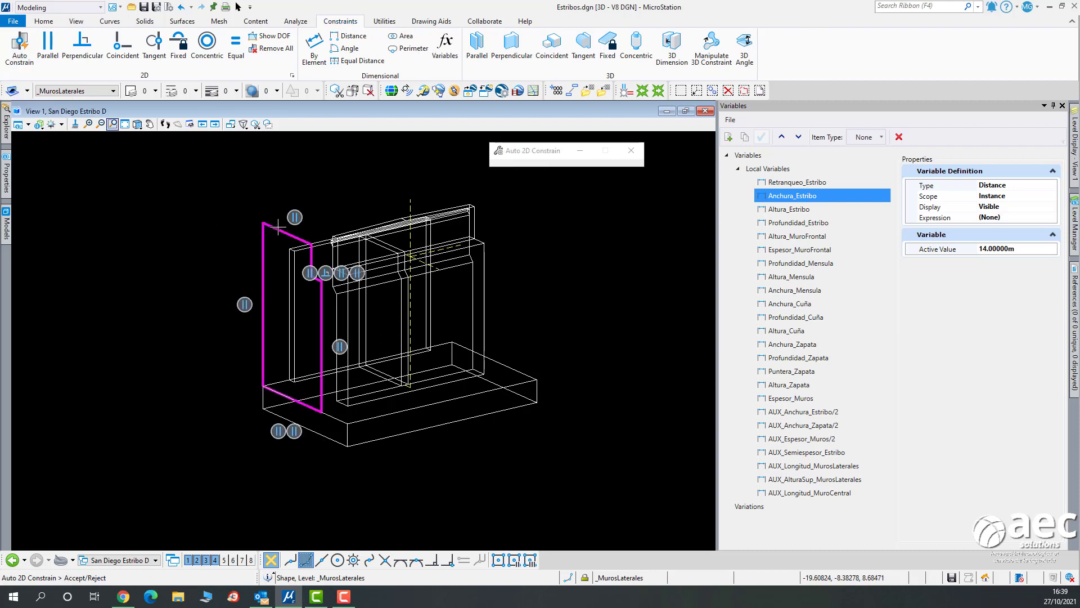
pyautogui.click(292, 187)
# Check the remaining degrees of freedom of the constrained side wall profile.
pyautogui.click(269, 36)
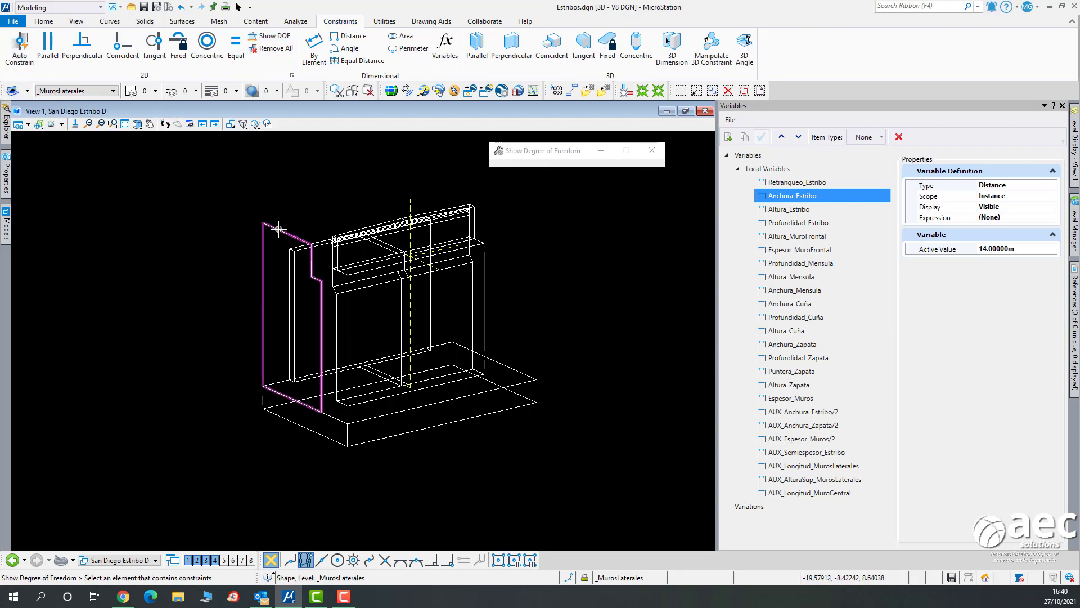
pyautogui.click(298, 238)
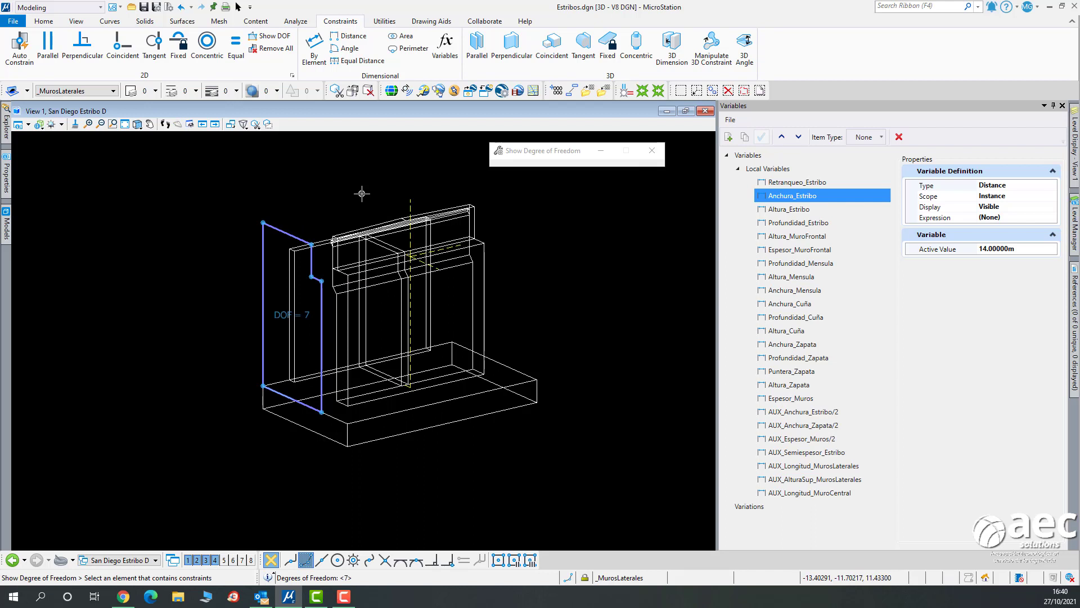
pyautogui.click(361, 193)
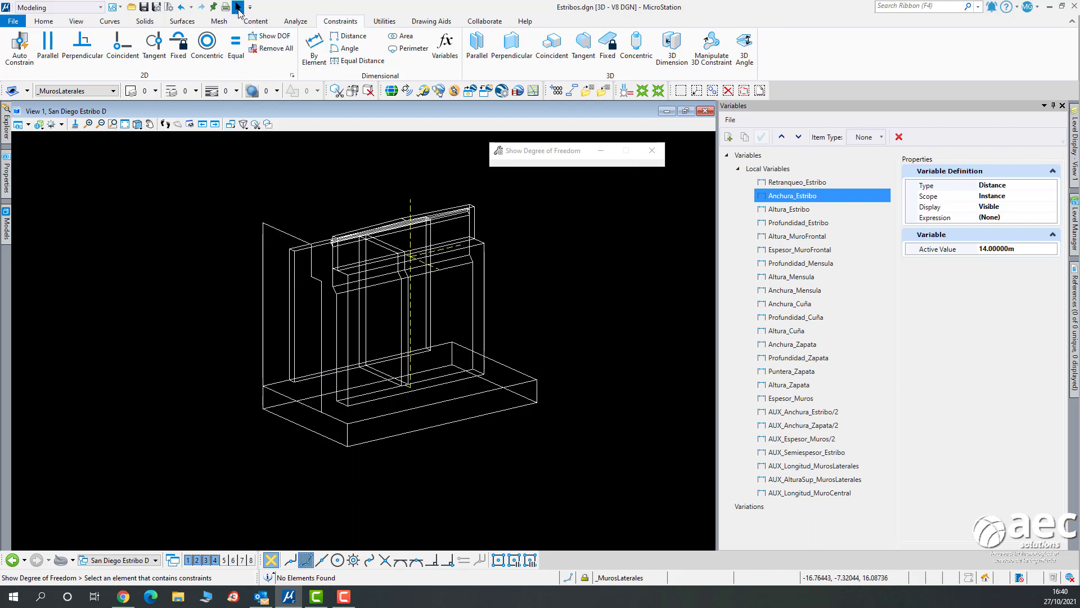
pyautogui.click(238, 7)
# Review the expression that defines the AUX_Longitud_MurosLaterales variable and close it without changes.
pyautogui.moveTo(270, 187); pyautogui.dragTo(195, 200, button='middle')
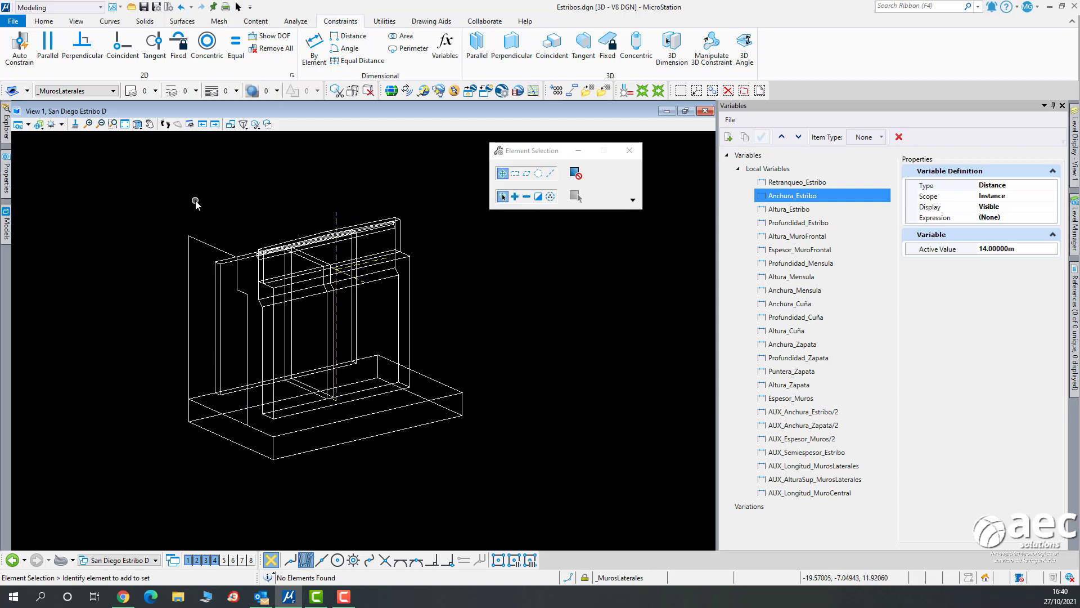
pyautogui.scroll(2, 195, 201)
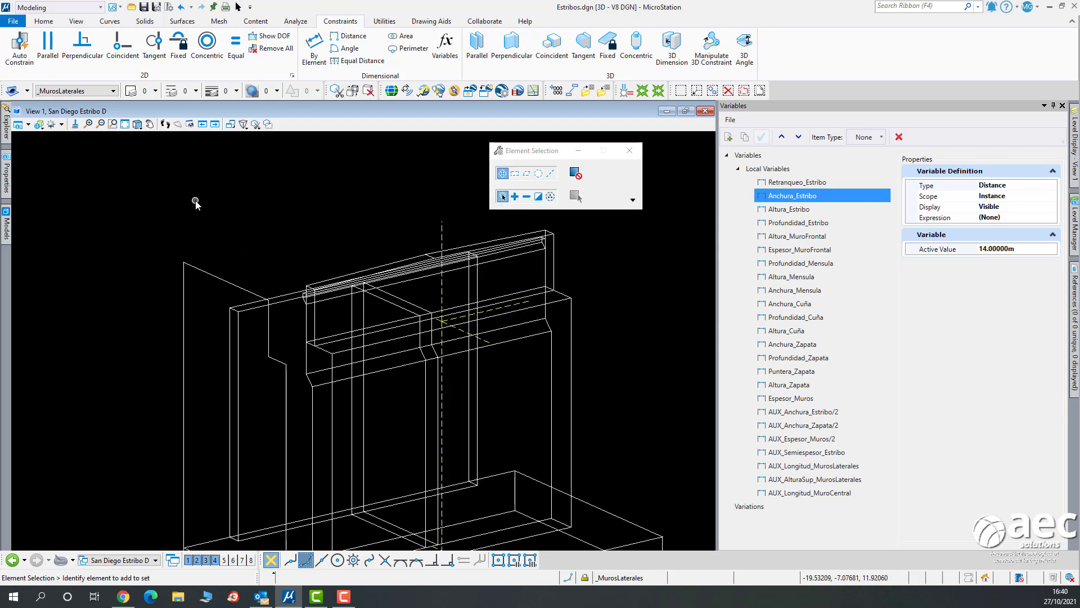
pyautogui.scroll(-2, 196, 203)
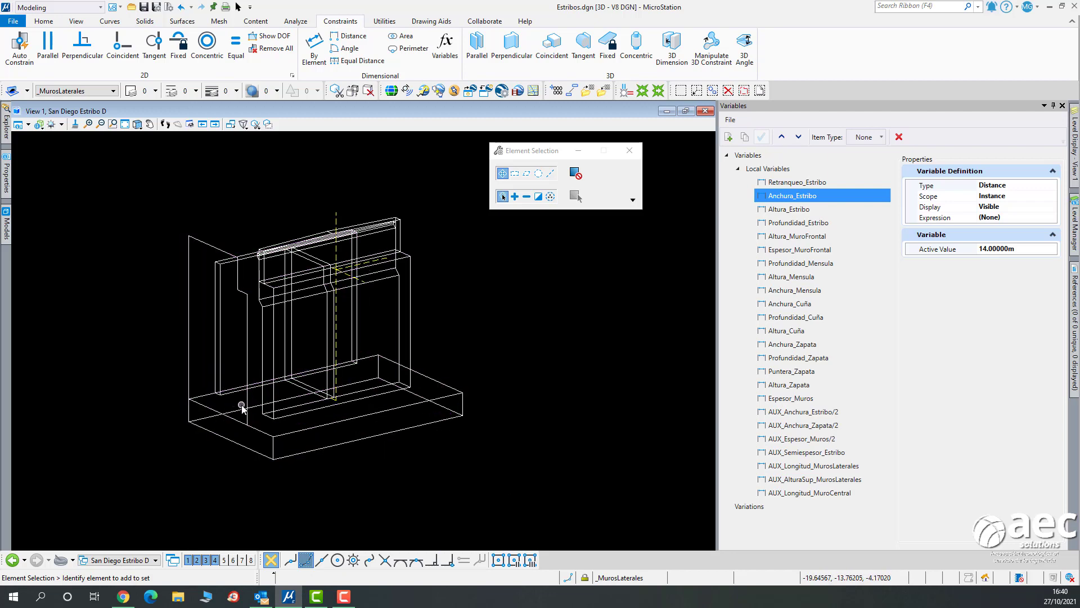
pyautogui.scroll(2, 242, 407)
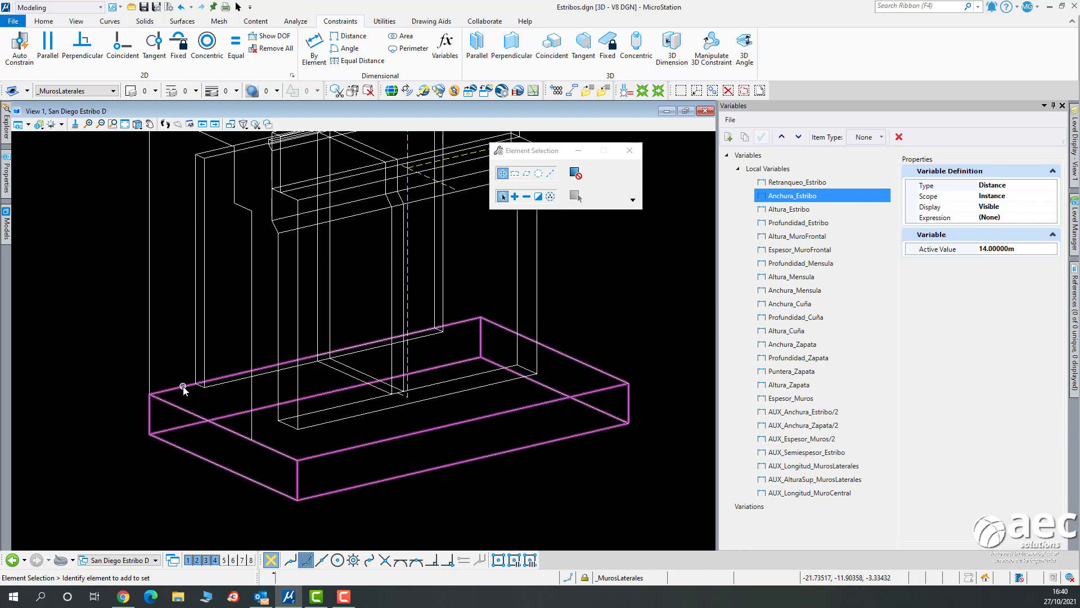
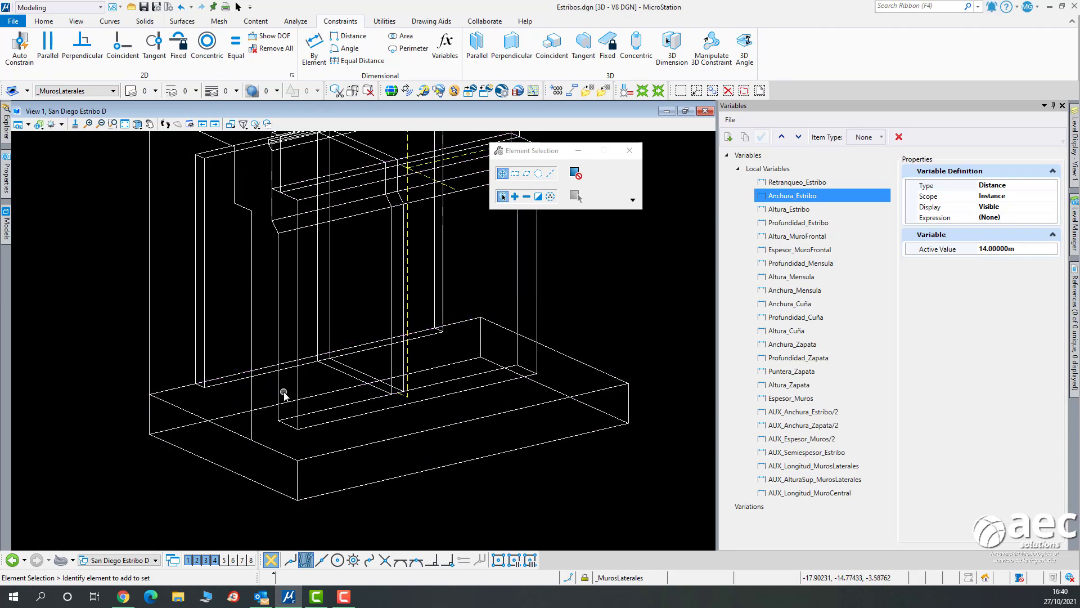
pyautogui.click(796, 467)
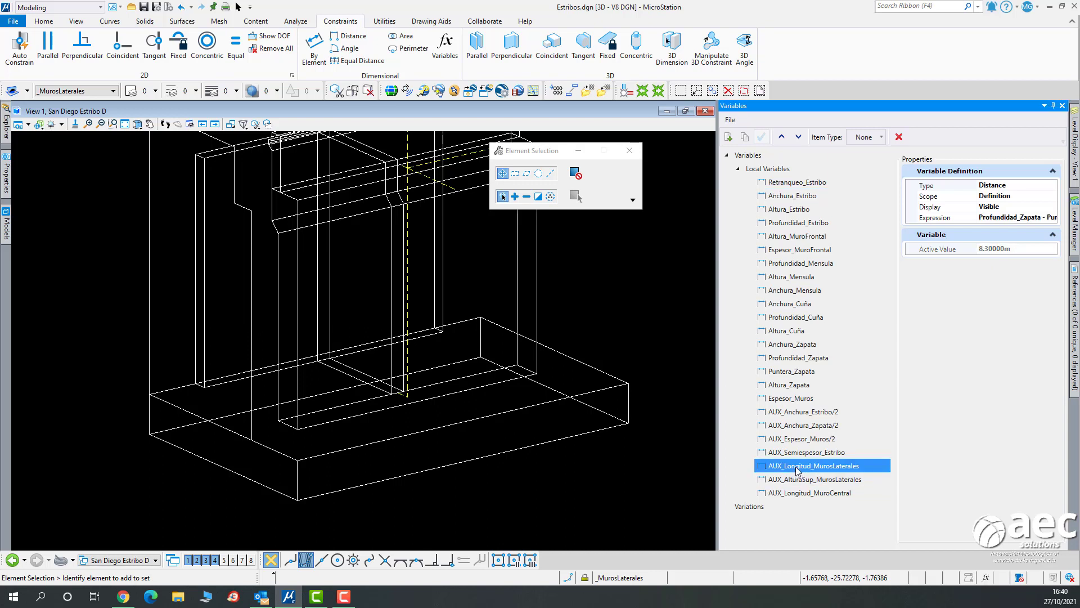
pyautogui.click(1049, 218)
pyautogui.click(1052, 219)
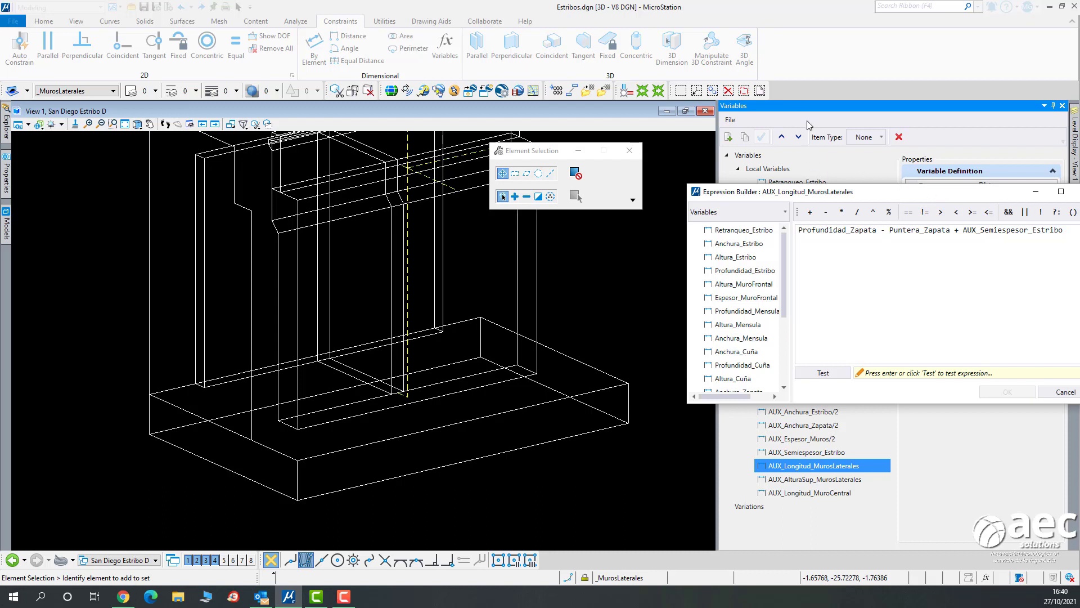
pyautogui.moveTo(961, 195); pyautogui.dragTo(837, 200)
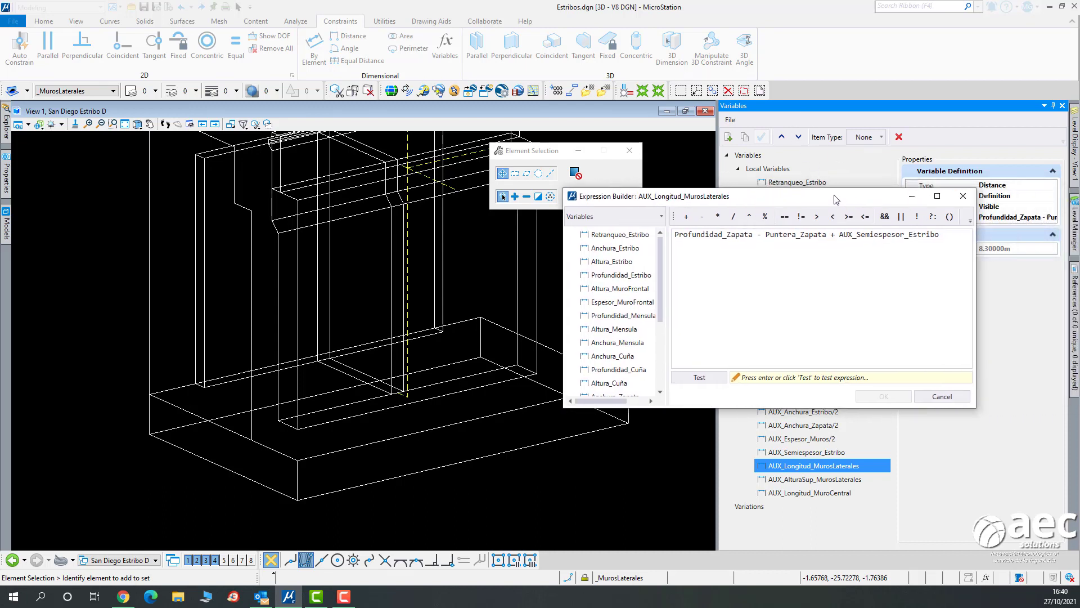
pyautogui.click(963, 196)
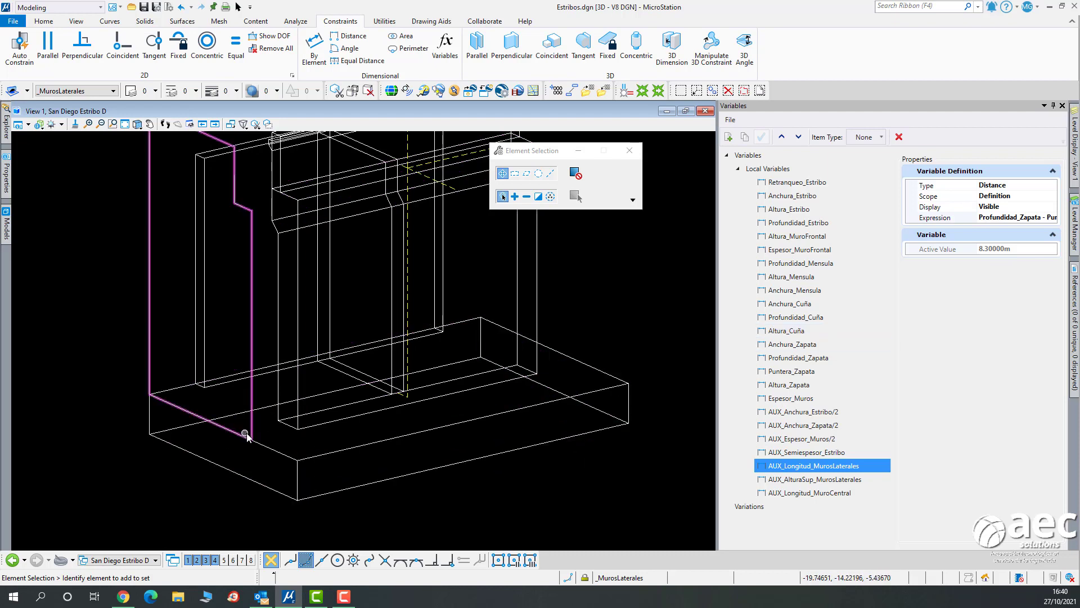
# Measure the base edge of the side wall profile between its front and rear lower corners.
pyautogui.press('space')
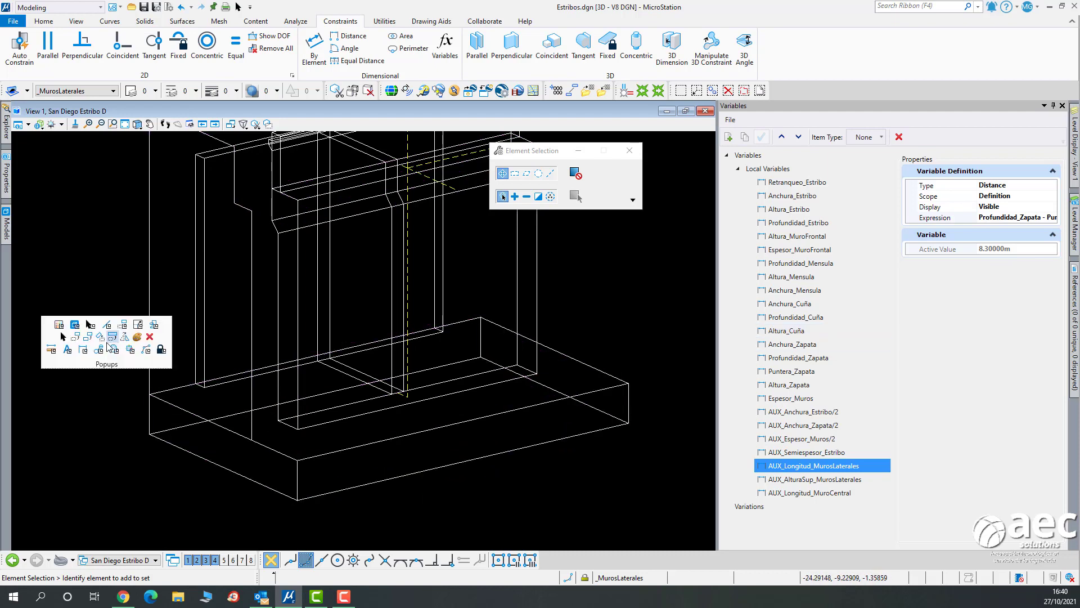
pyautogui.click(52, 349)
pyautogui.click(18, 349)
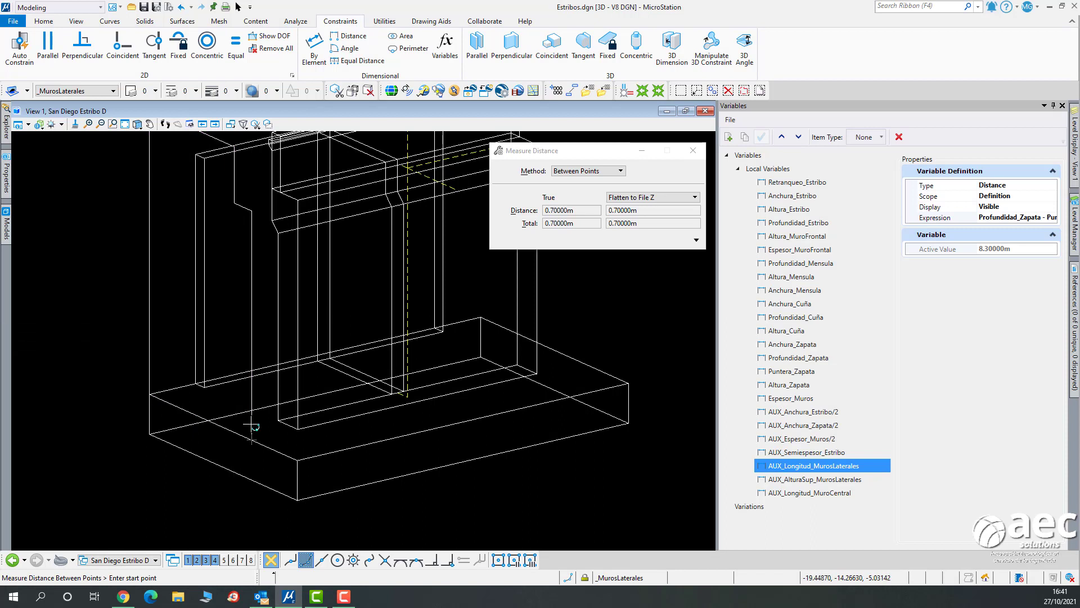
pyautogui.click(251, 439)
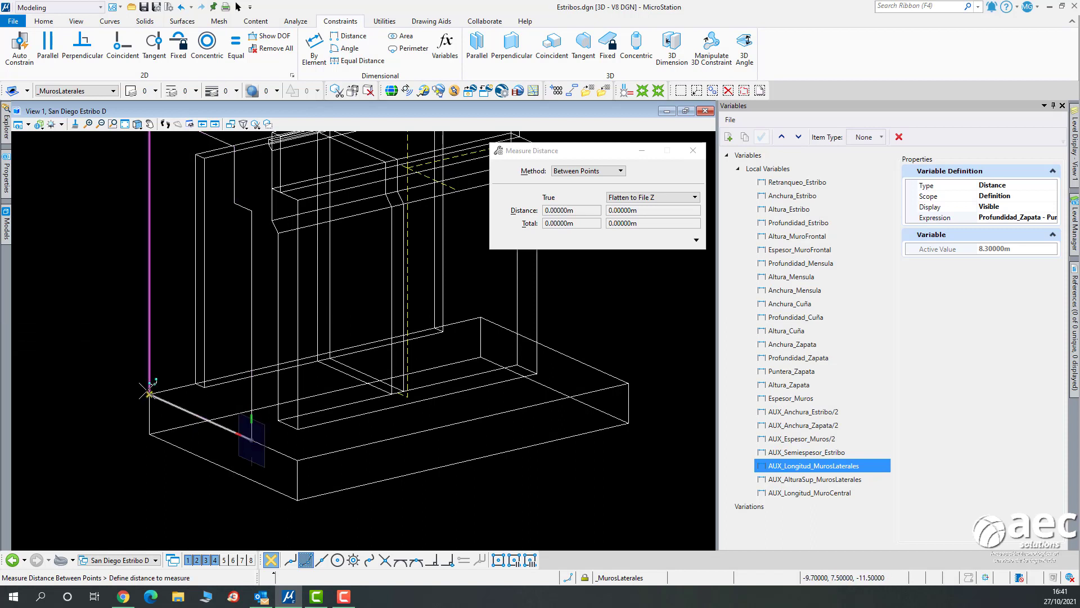
pyautogui.click(149, 389)
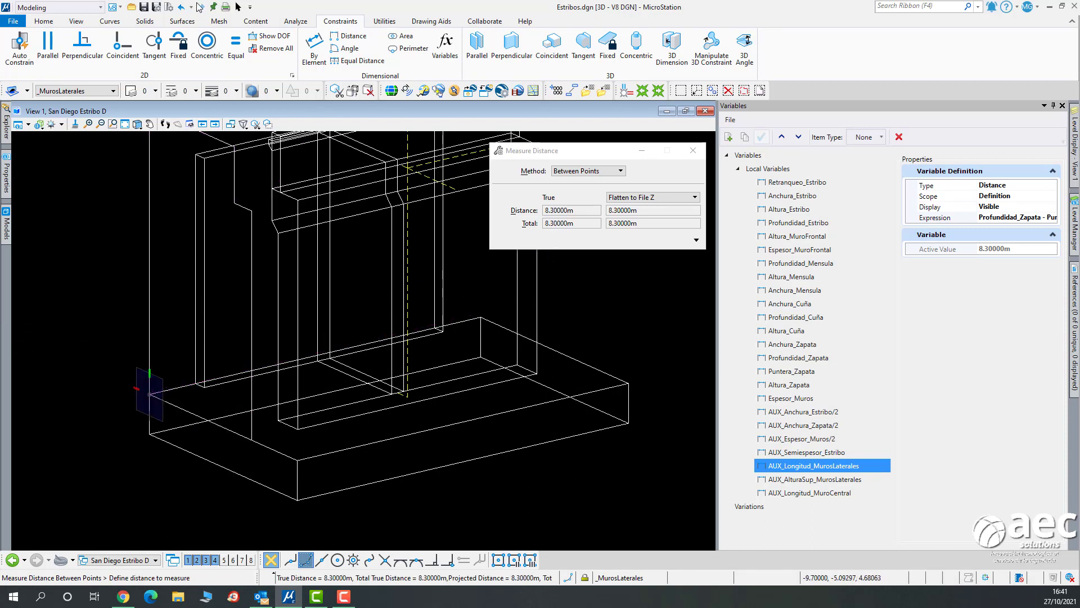
# Dimension the base edge of the side wall profile by element and assign it the AUX_Longitud_MurosLaterales variable.
pyautogui.click(239, 7)
pyautogui.click(314, 48)
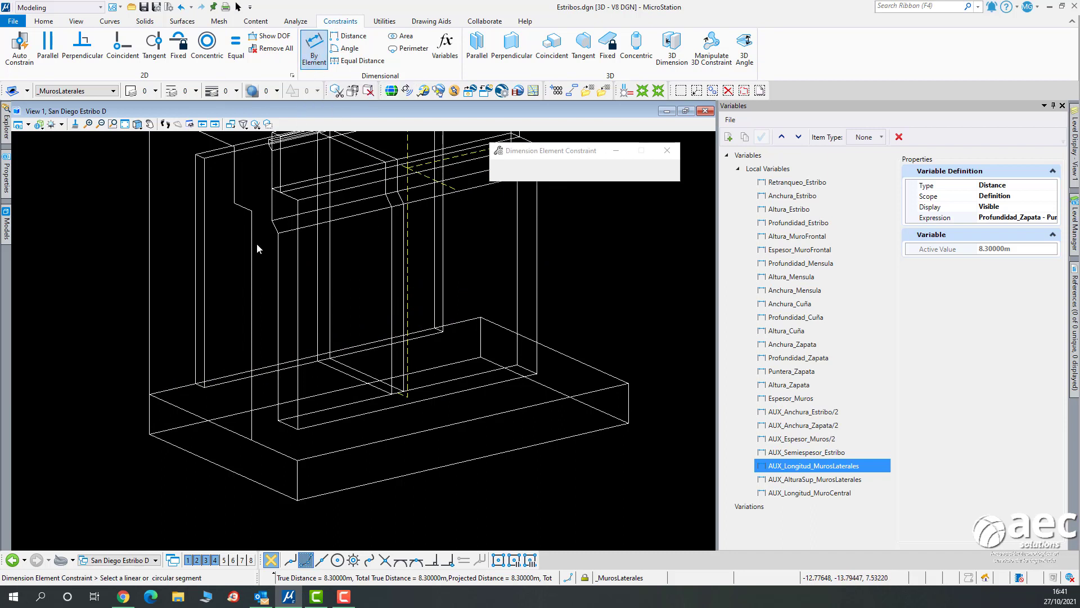
pyautogui.click(190, 448)
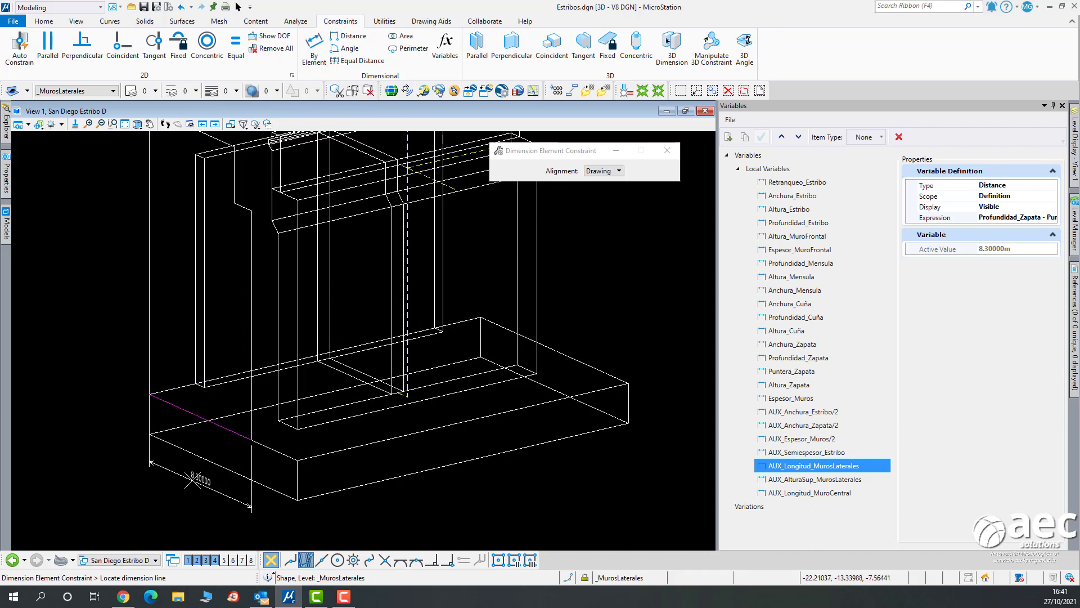
pyautogui.click(192, 481)
pyautogui.moveTo(266, 520); pyautogui.dragTo(263, 553)
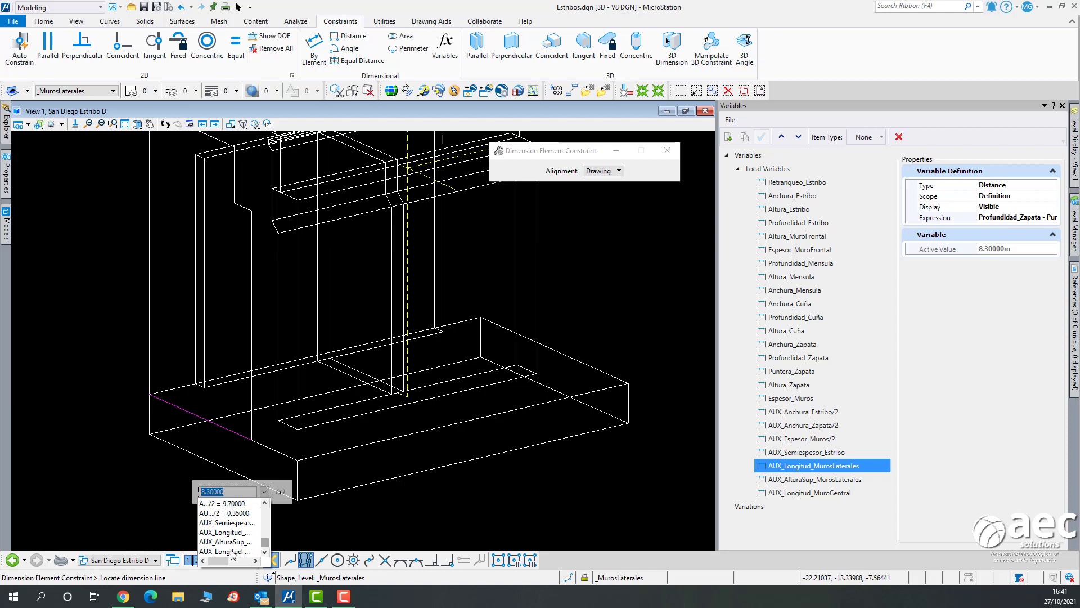
pyautogui.moveTo(225, 559); pyautogui.dragTo(231, 562)
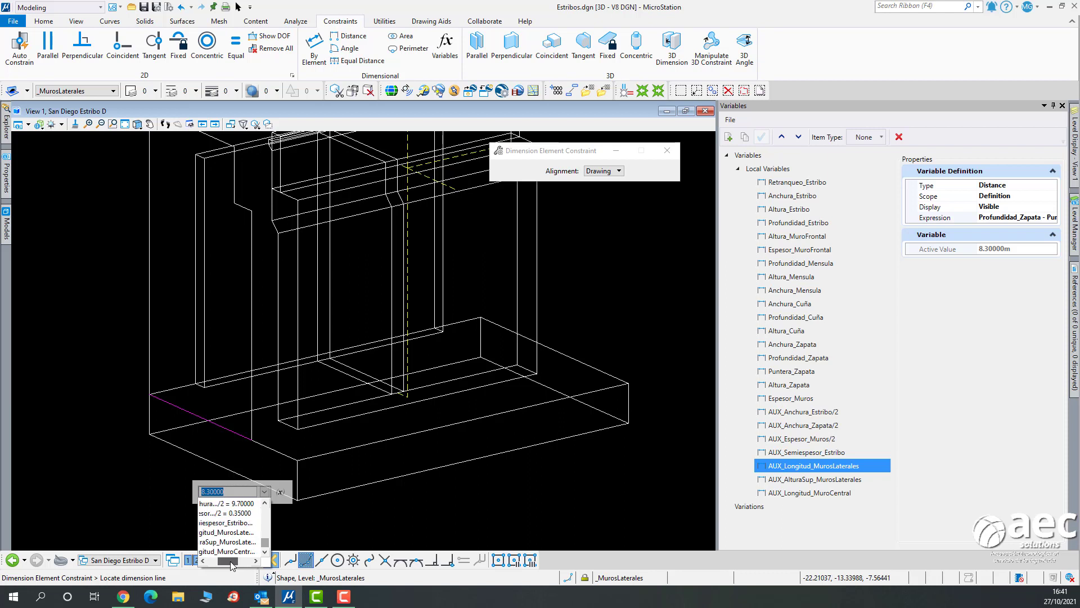
pyautogui.moveTo(231, 561); pyautogui.dragTo(229, 559)
pyautogui.click(234, 534)
pyautogui.click(375, 514)
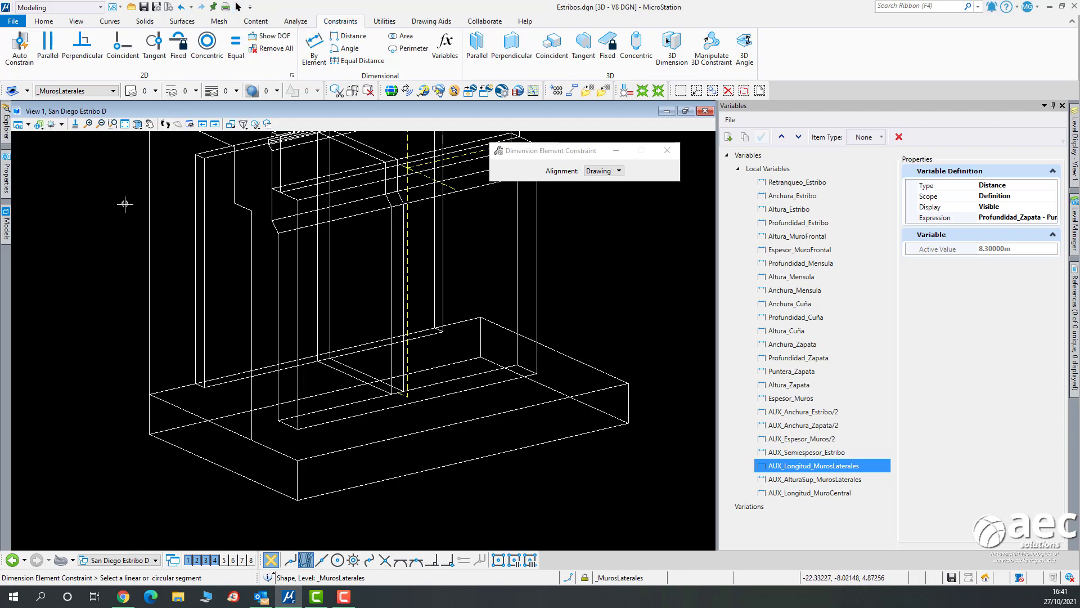
# Examine which variables drive the dimensional constraints of the central wall solid.
pyautogui.click(238, 6)
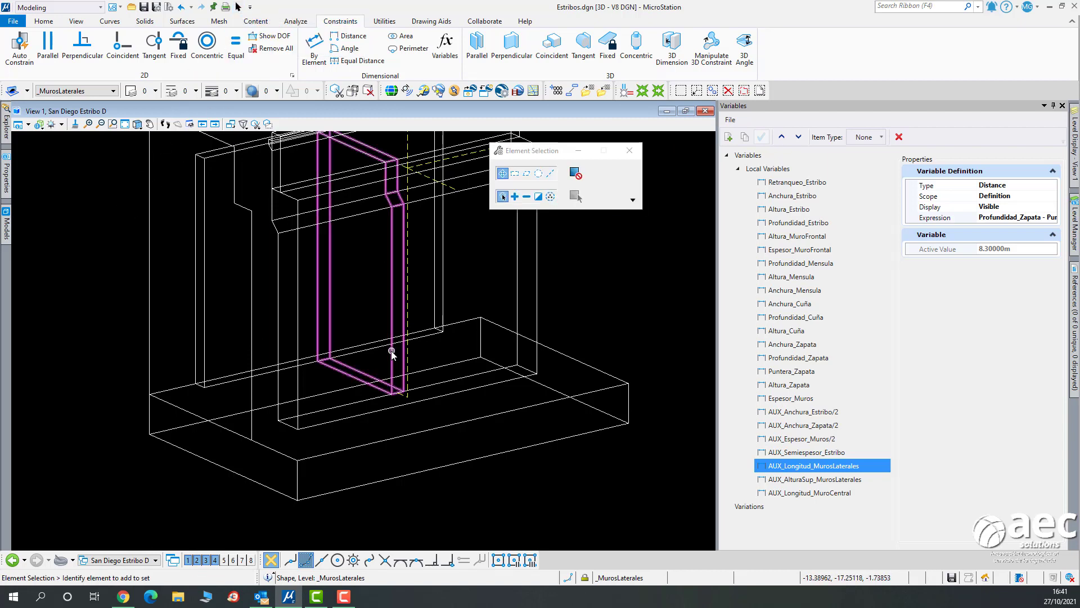
pyautogui.click(363, 258)
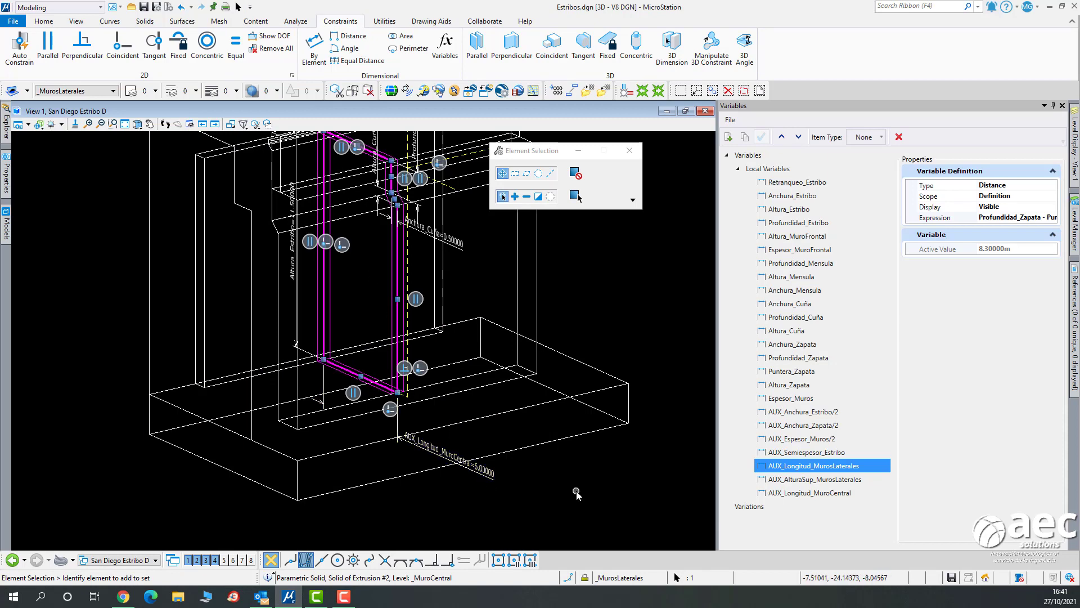
pyautogui.click(558, 484)
# Dimension the long front vertical edge of the side wall profile by element and assign it the Altura_Estribo variable.
pyautogui.scroll(-2, 126, 376)
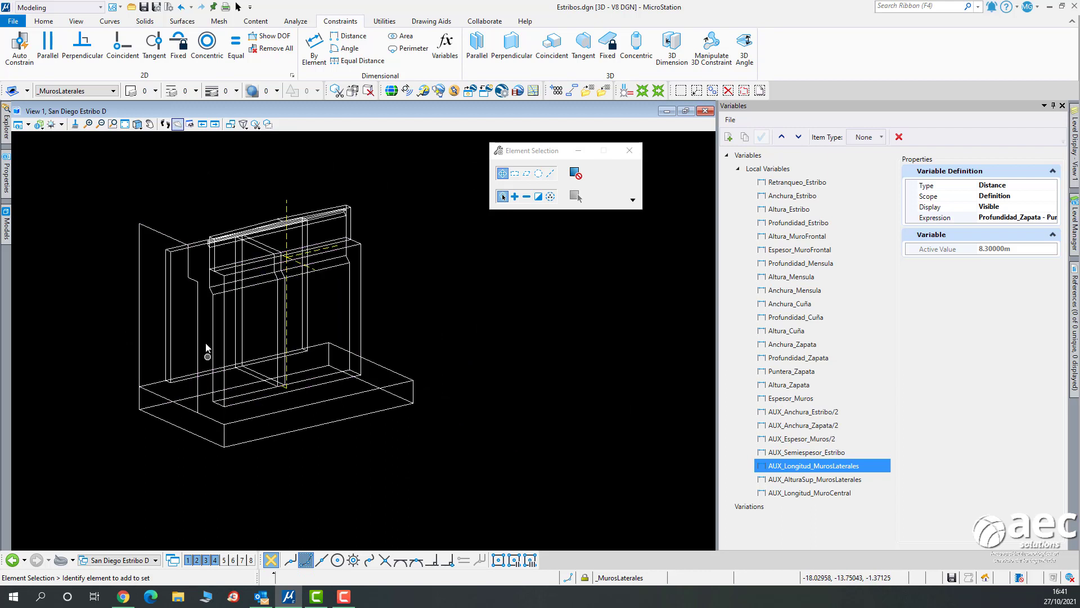
pyautogui.click(316, 51)
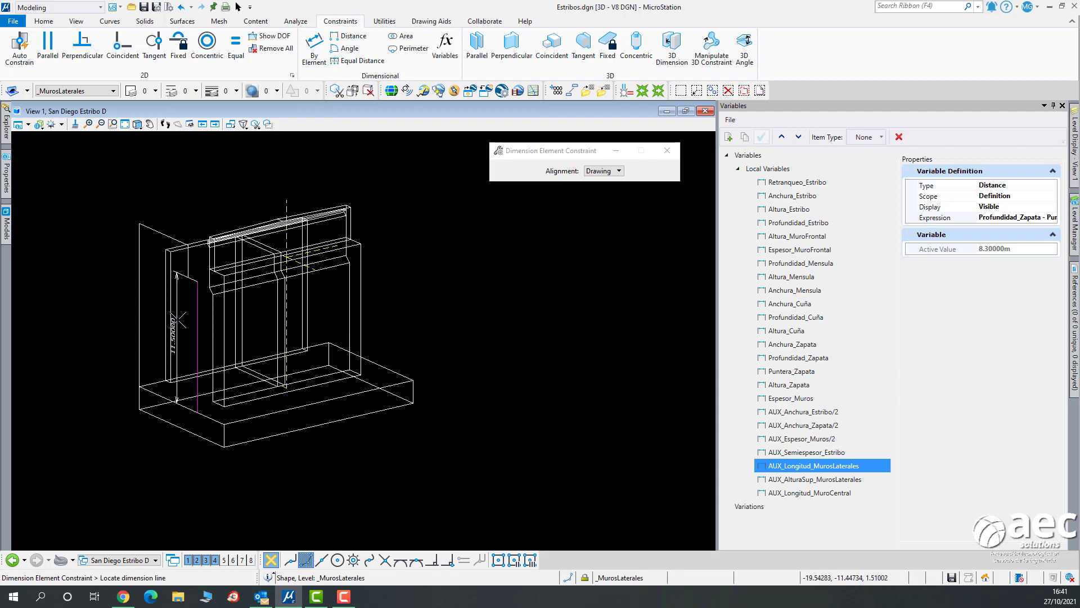
pyautogui.click(188, 321)
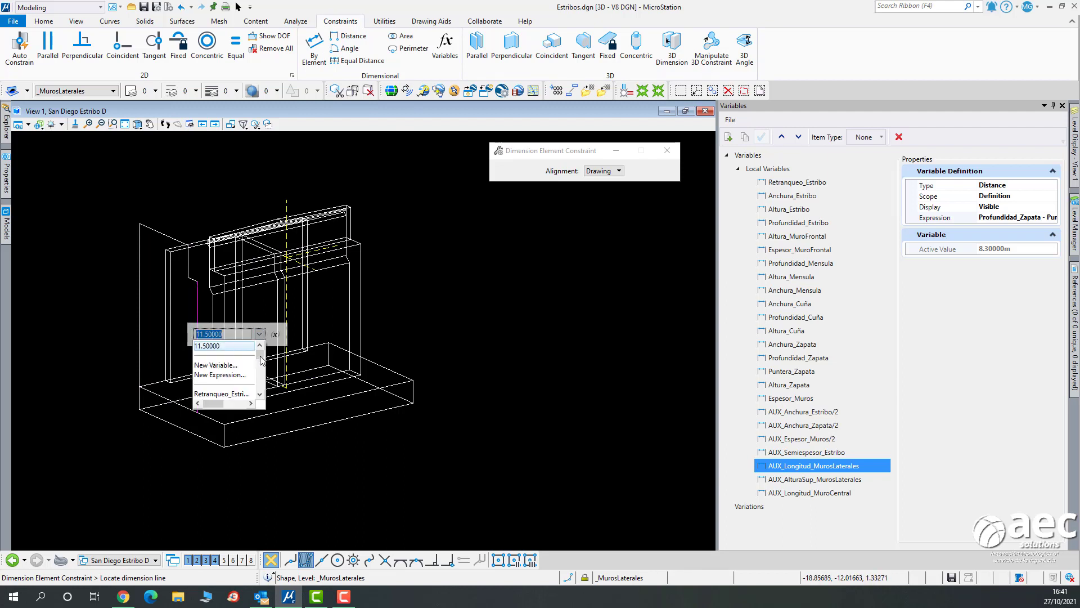
pyautogui.moveTo(261, 358); pyautogui.dragTo(261, 361)
pyautogui.click(229, 376)
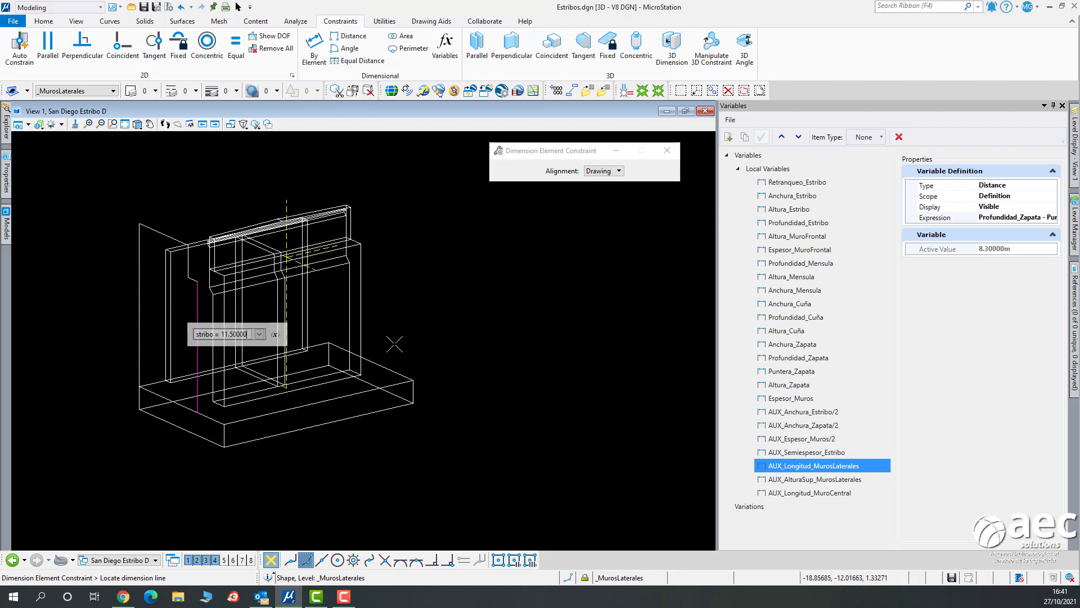
pyautogui.click(444, 314)
# Review the expression that defines the AUX_AlturaSup_MurosLaterales variable and close it without changes.
pyautogui.scroll(5, 187, 250)
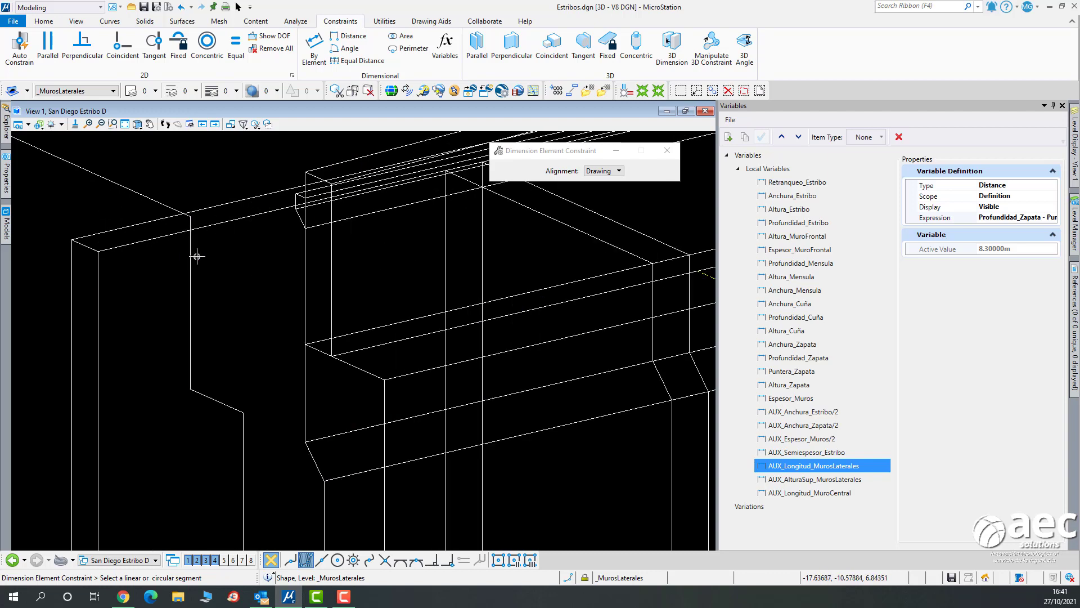
pyautogui.scroll(-5, 385, 243)
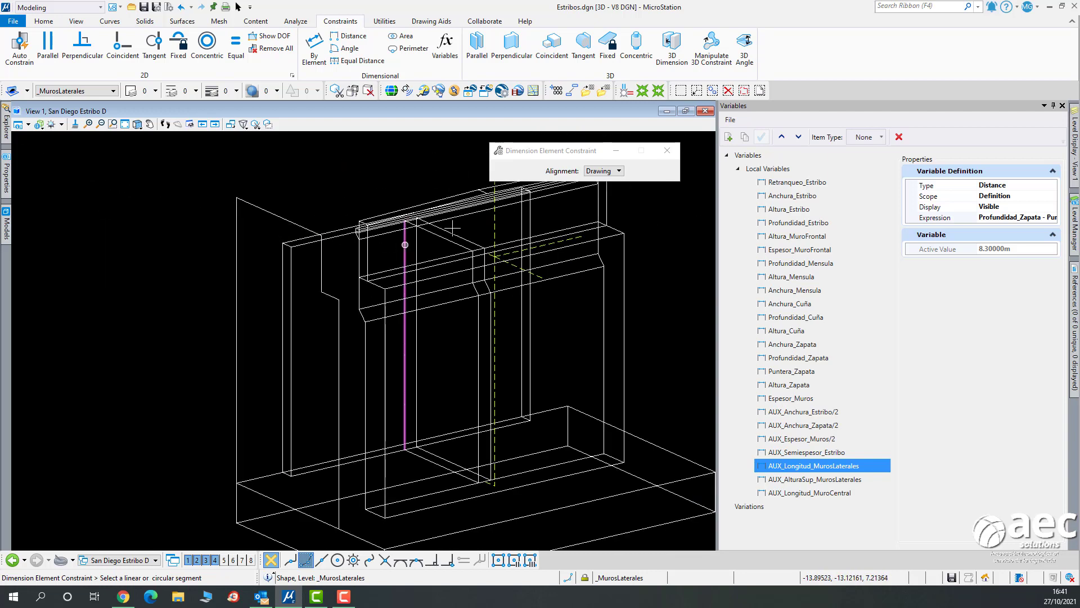
pyautogui.click(241, 7)
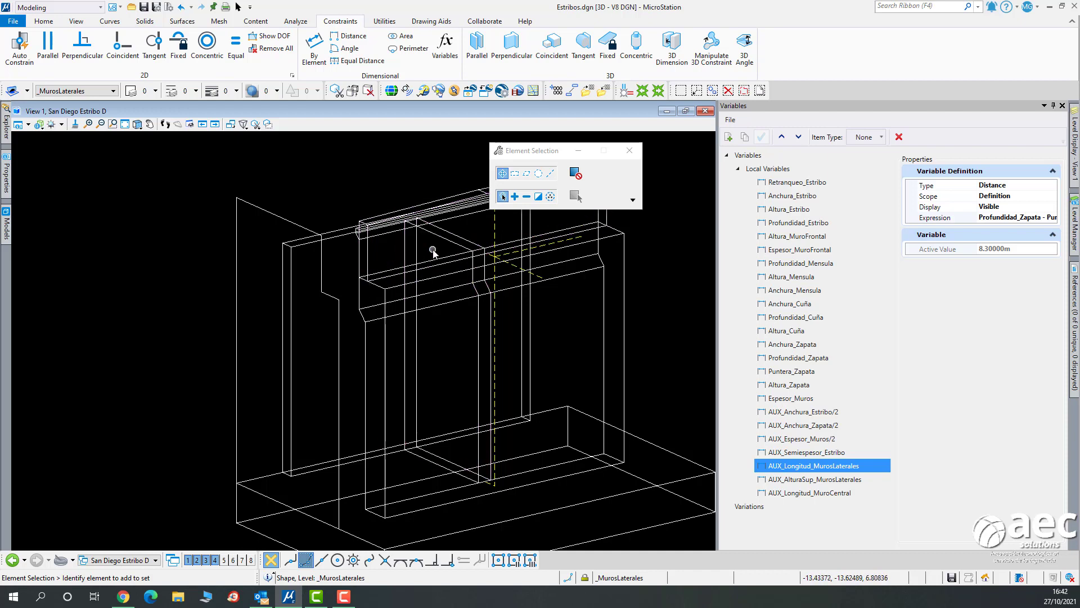
pyautogui.moveTo(427, 251); pyautogui.dragTo(386, 296, button='middle')
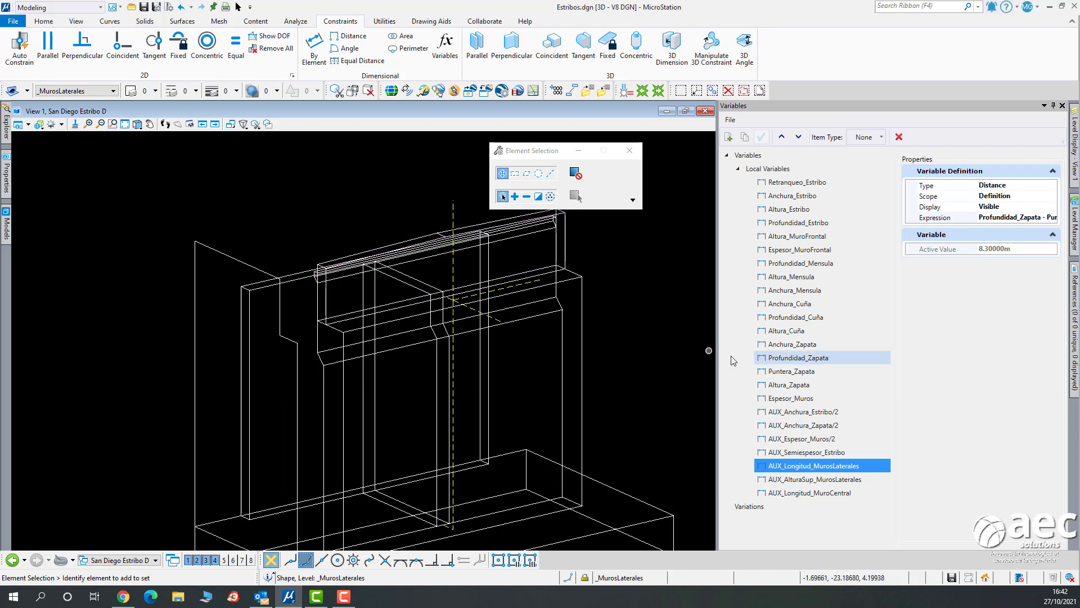
pyautogui.click(814, 480)
pyautogui.click(1017, 218)
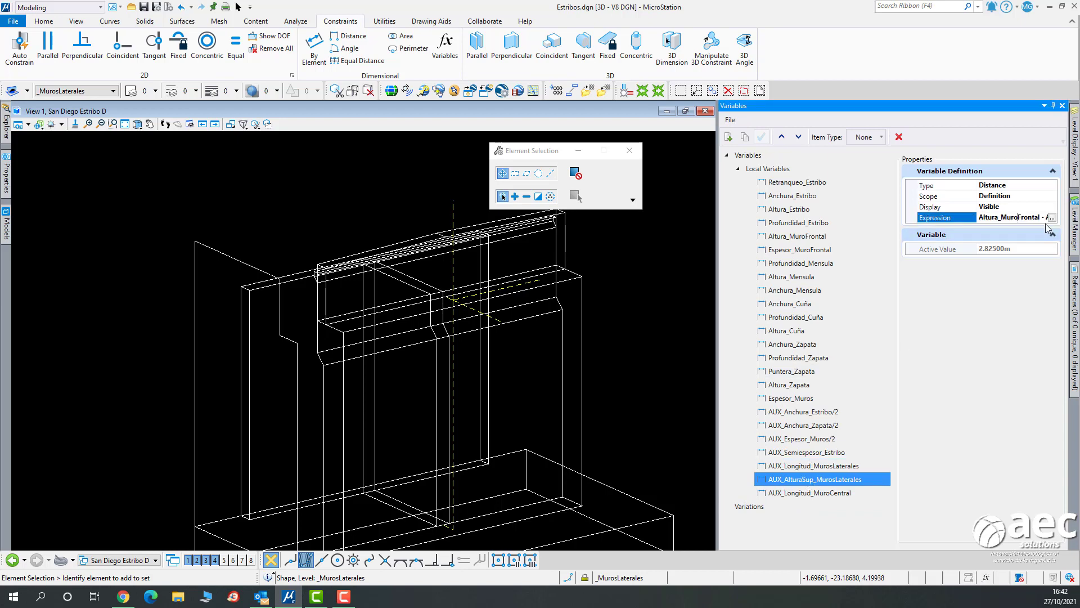
pyautogui.click(1053, 219)
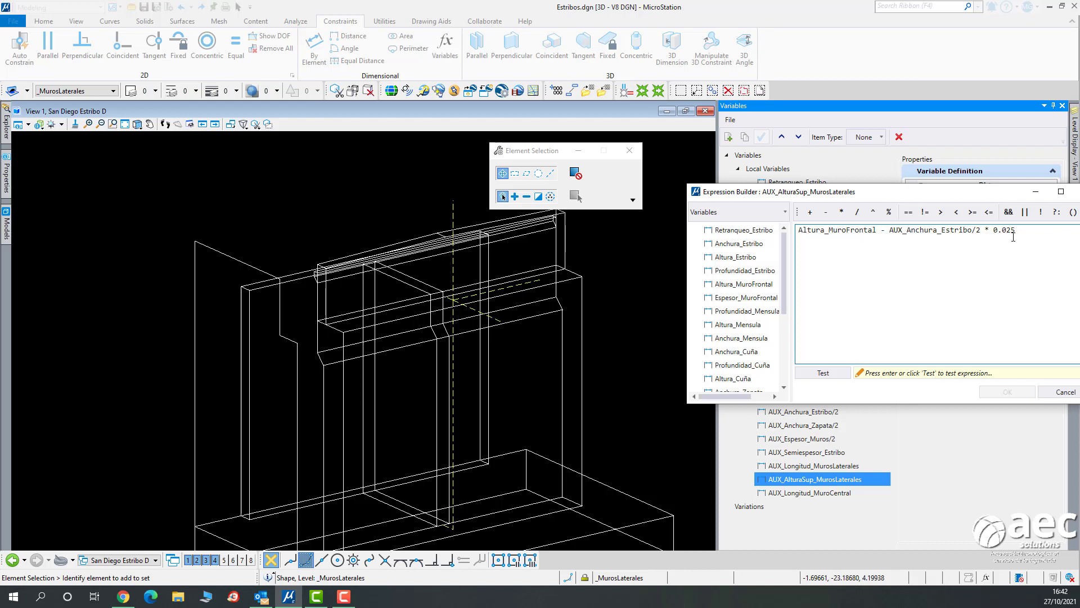
pyautogui.moveTo(974, 197); pyautogui.dragTo(854, 214)
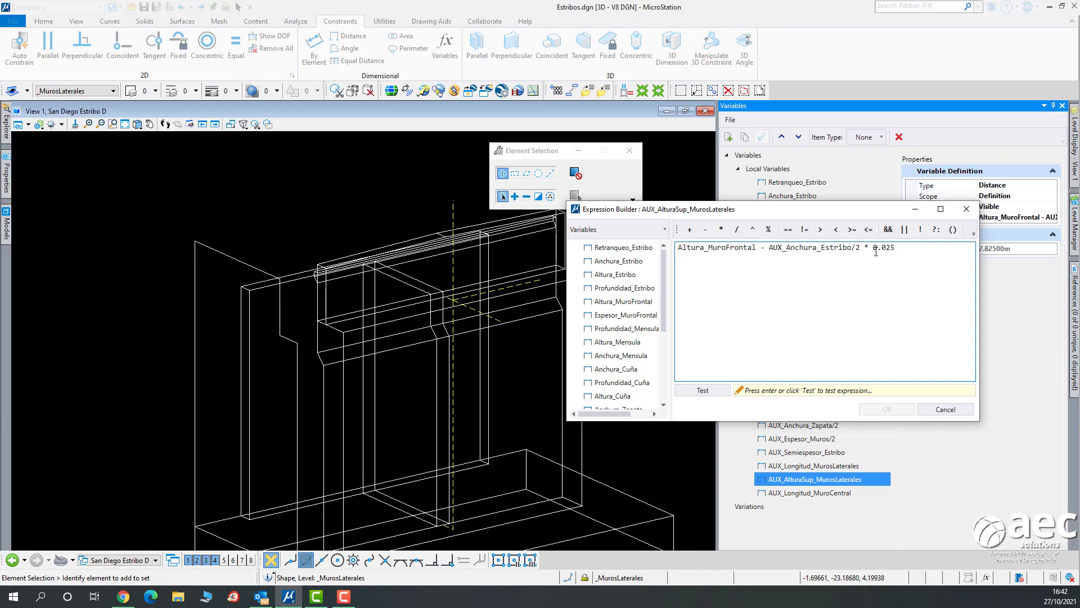
pyautogui.click(966, 209)
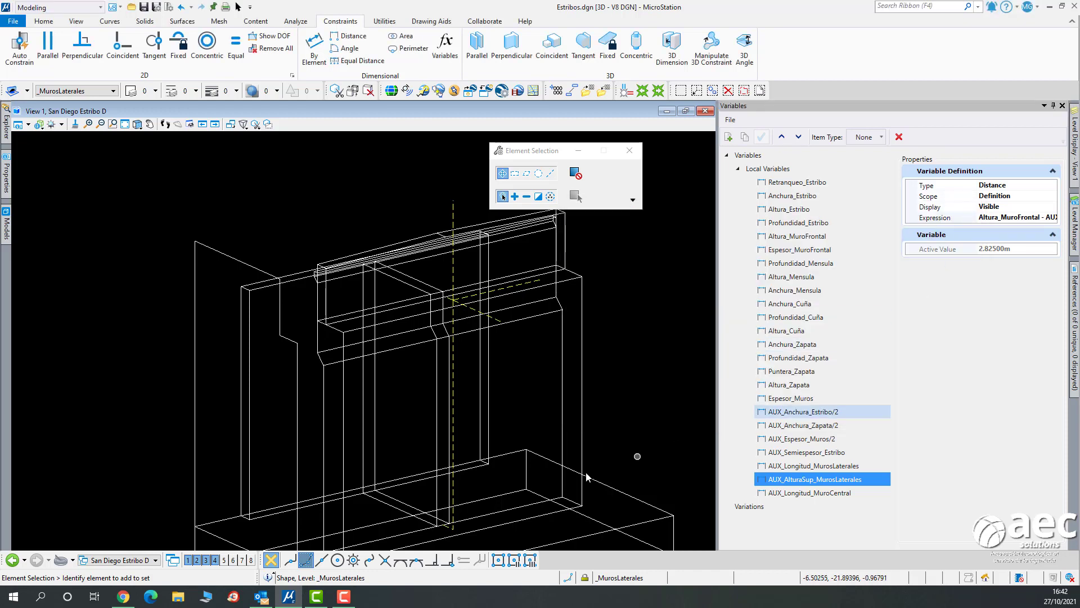
# Dimension the upper vertical edge above the side wall profile's step and assign it the AUX_AlturaSup_MurosLaterales variable.
pyautogui.scroll(2, 494, 338)
pyautogui.scroll(-3, 375, 349)
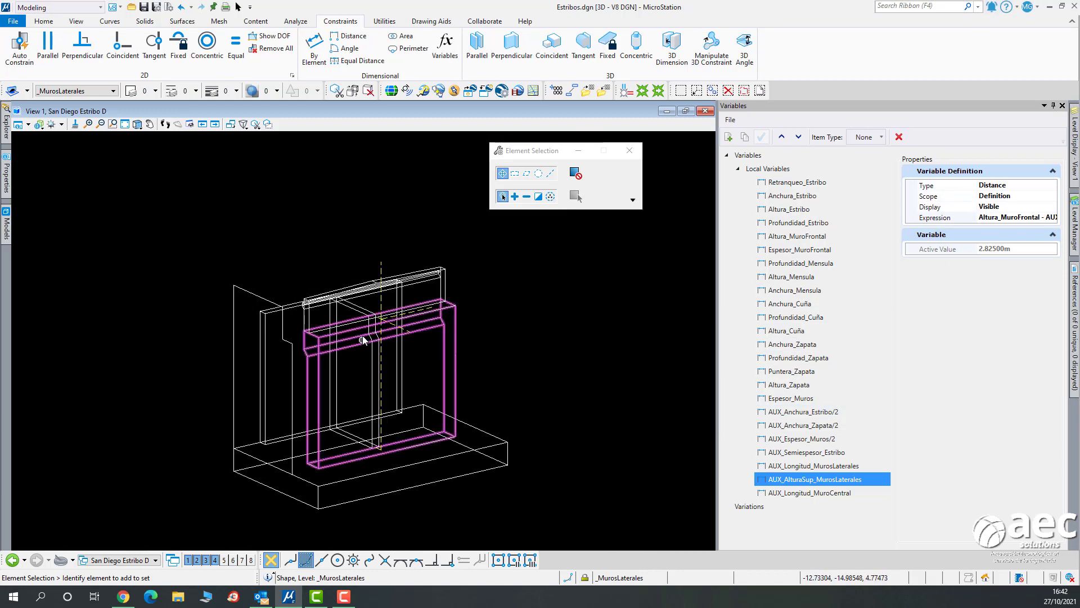
pyautogui.click(314, 50)
pyautogui.scroll(3, 289, 315)
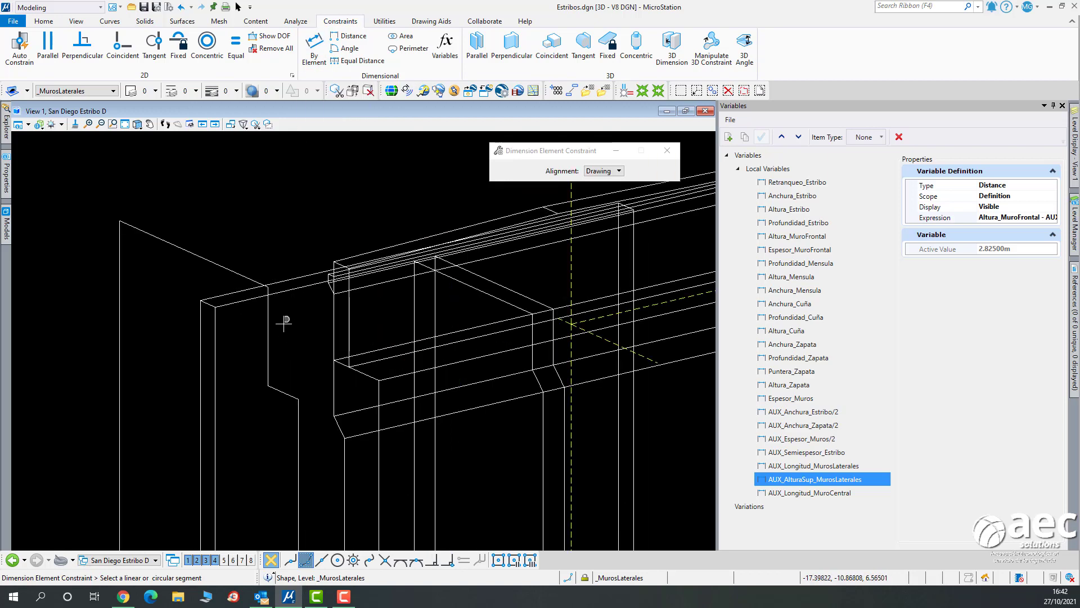
pyautogui.click(269, 329)
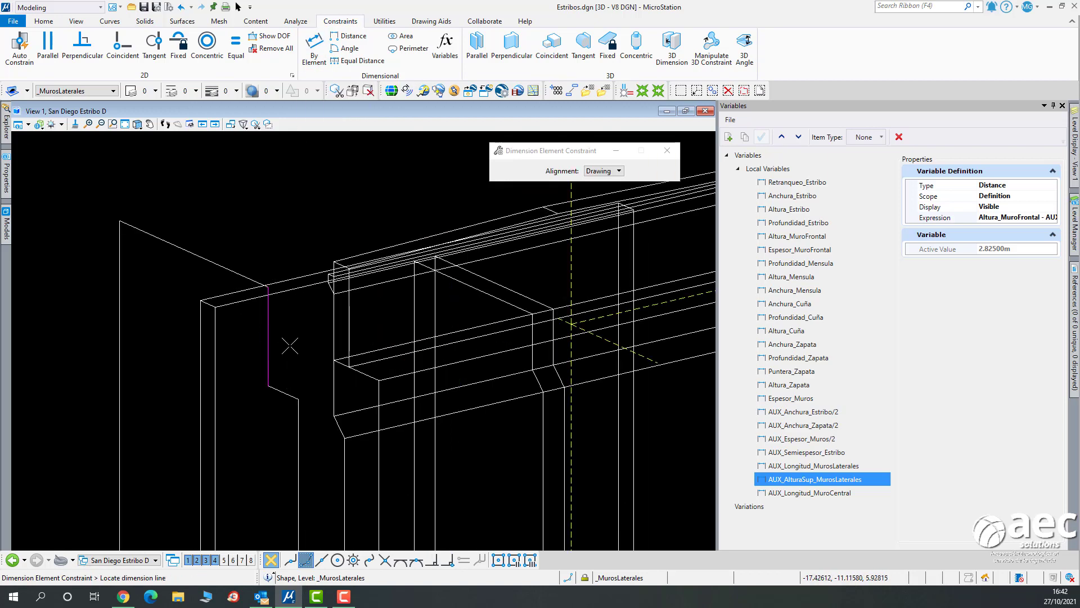
pyautogui.click(289, 346)
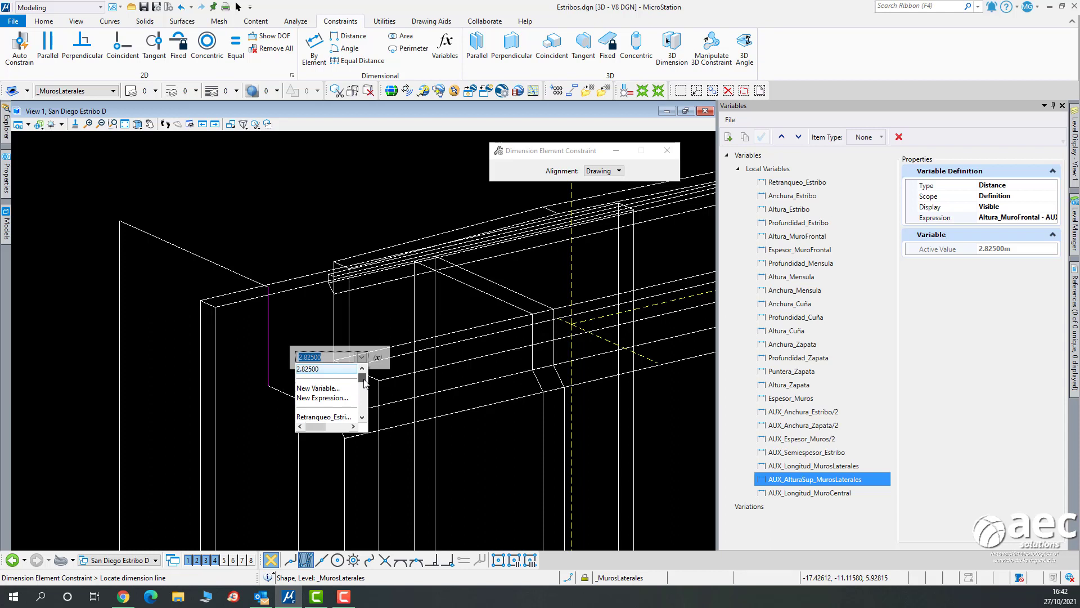
pyautogui.moveTo(364, 384); pyautogui.dragTo(356, 426)
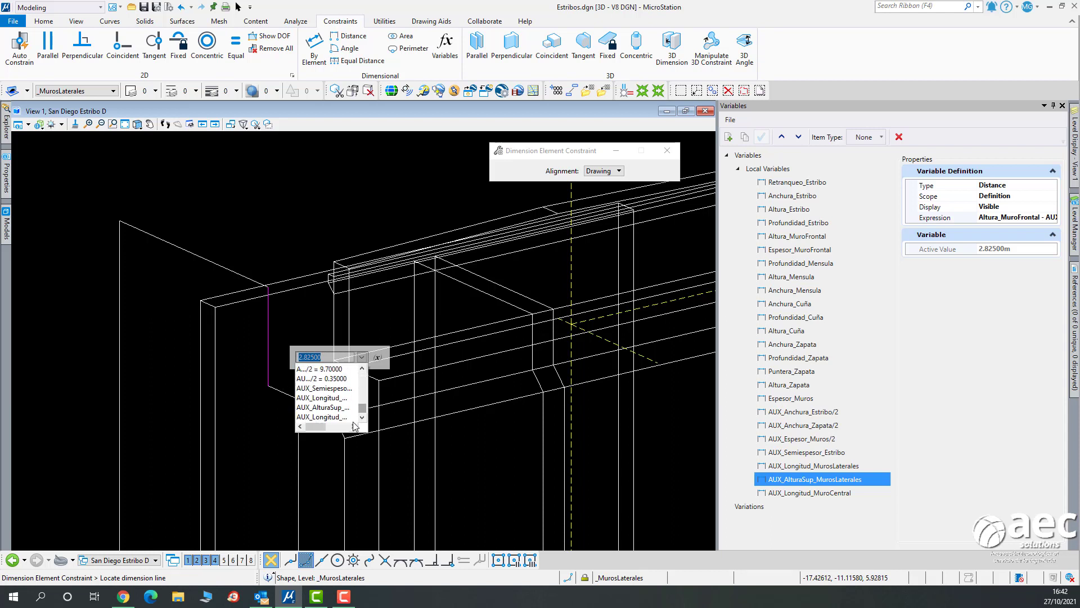
pyautogui.click(319, 409)
pyautogui.click(258, 216)
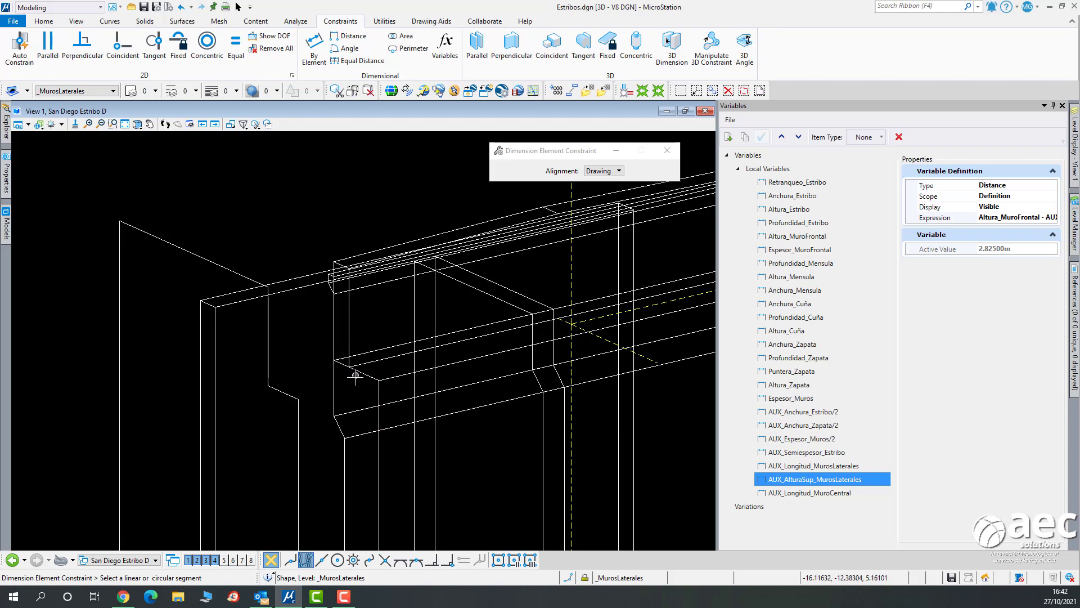
# Dimension the short step edge of the side wall profile and assign it the Profundidad_Estribo variable.
pyautogui.click(282, 391)
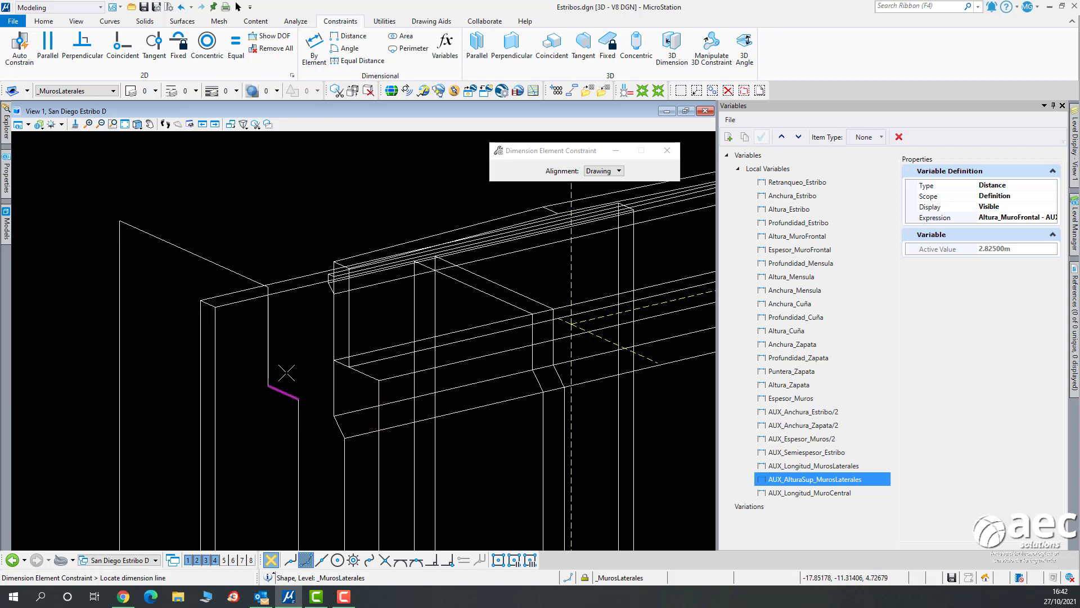
pyautogui.click(288, 367)
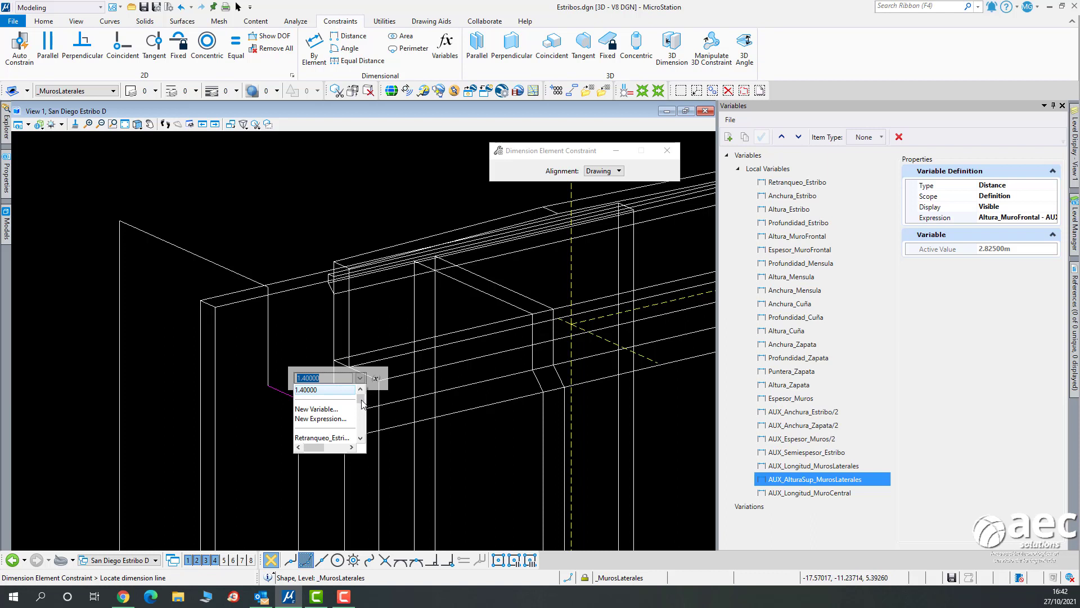
pyautogui.scroll(-1, 361, 399)
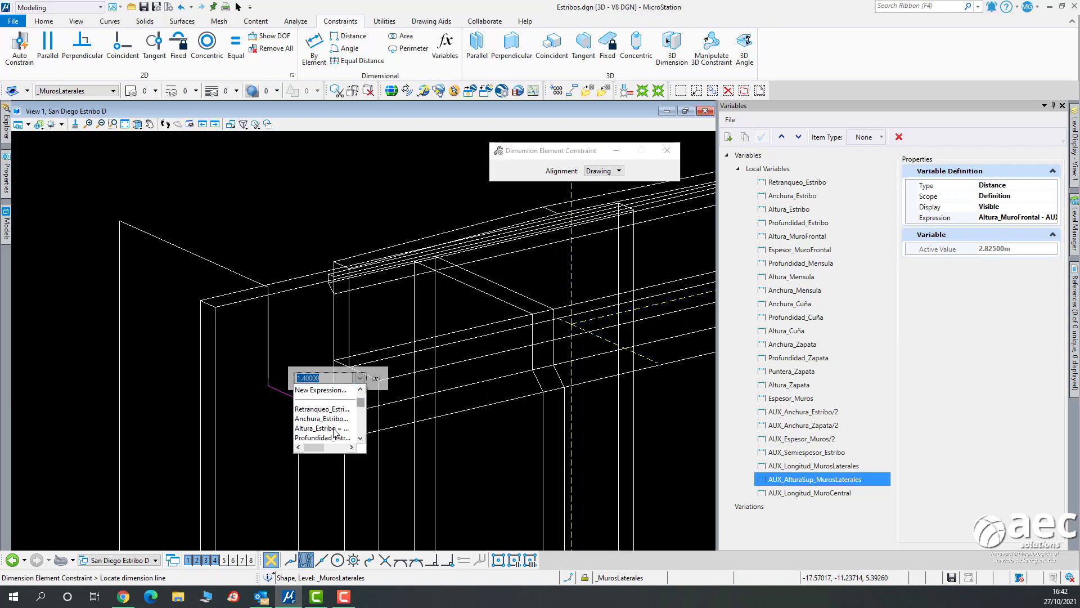
pyautogui.click(329, 438)
pyautogui.click(265, 246)
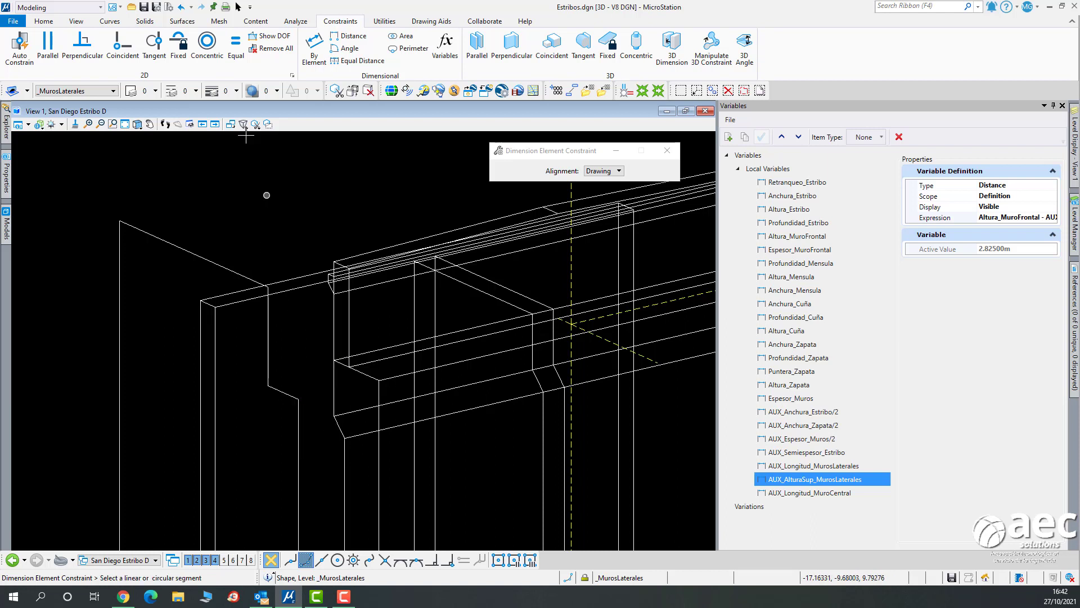
# Check the remaining degrees of freedom of the dimensioned side wall profile.
pyautogui.click(270, 36)
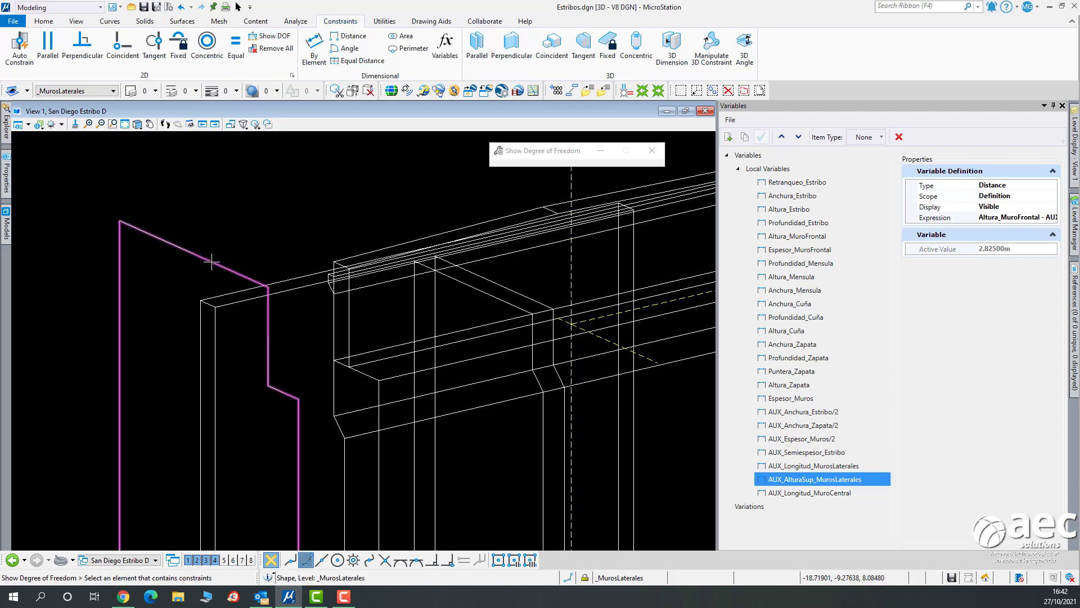
pyautogui.click(255, 385)
pyautogui.scroll(-3, 239, 498)
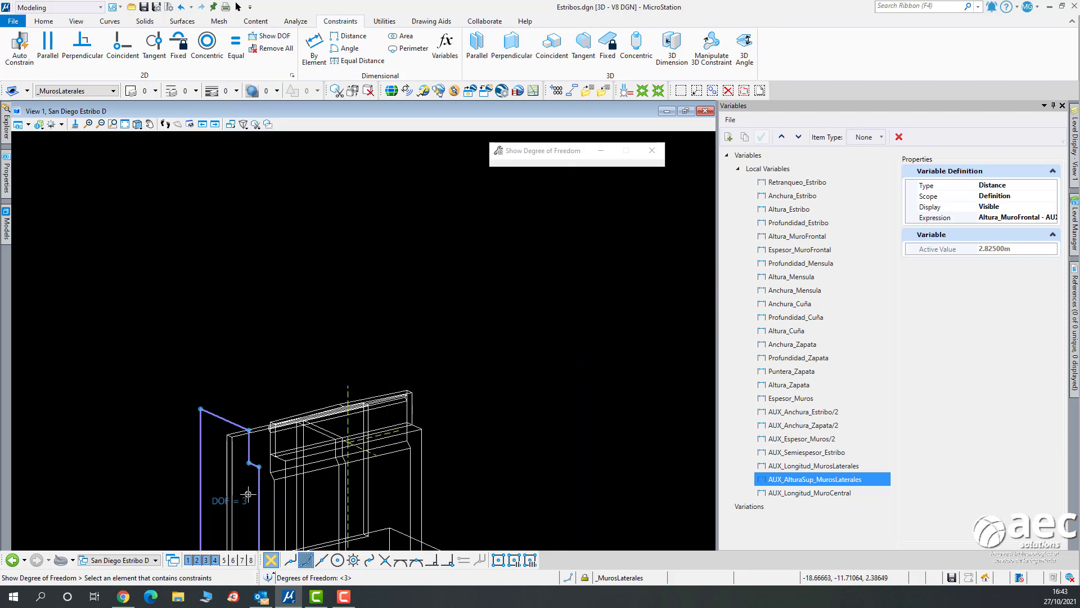
pyautogui.moveTo(246, 497); pyautogui.dragTo(273, 396, button='middle')
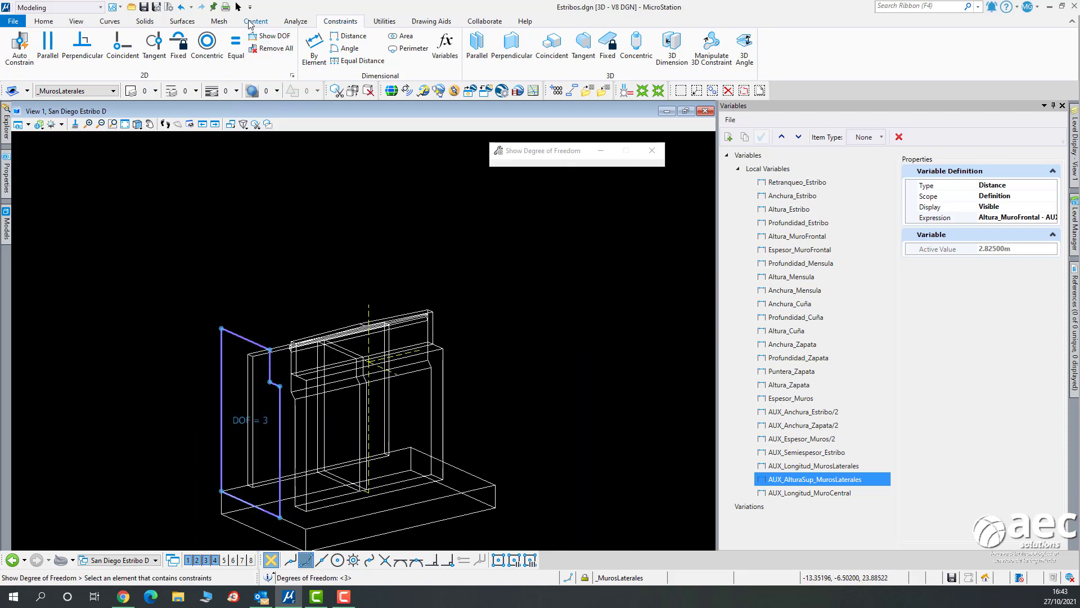
pyautogui.click(238, 7)
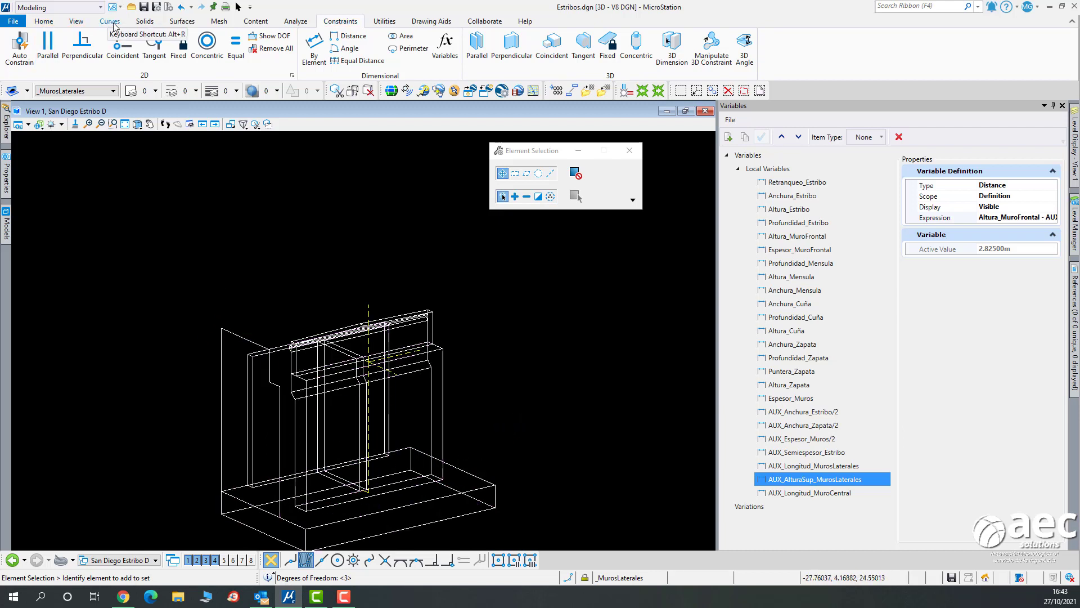
# Start a parametric Solid by Extrusion and turn off its Both Directions option.
pyautogui.click(148, 22)
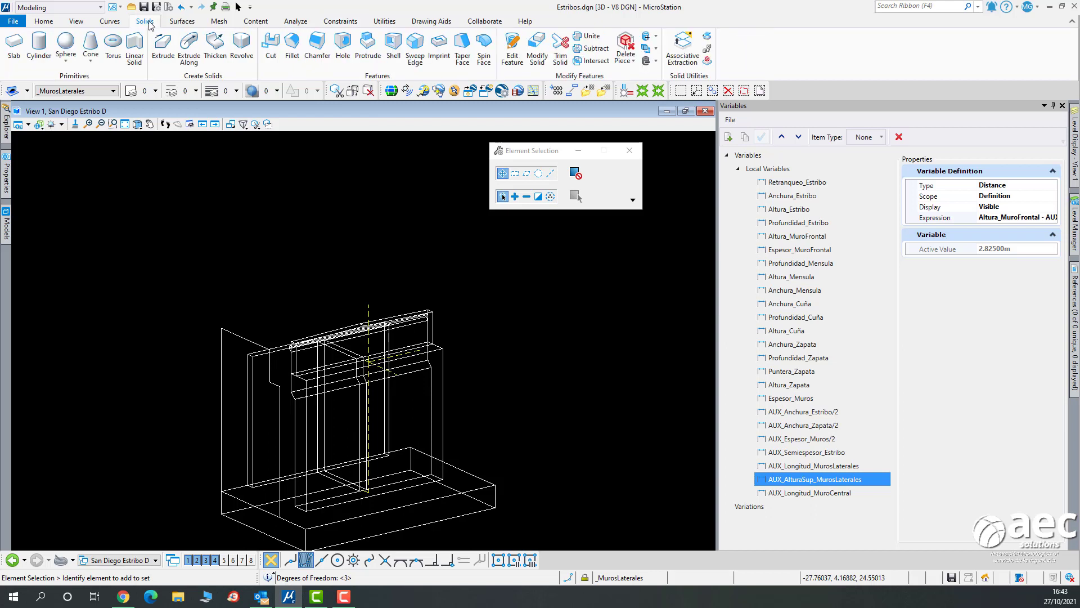
pyautogui.click(168, 47)
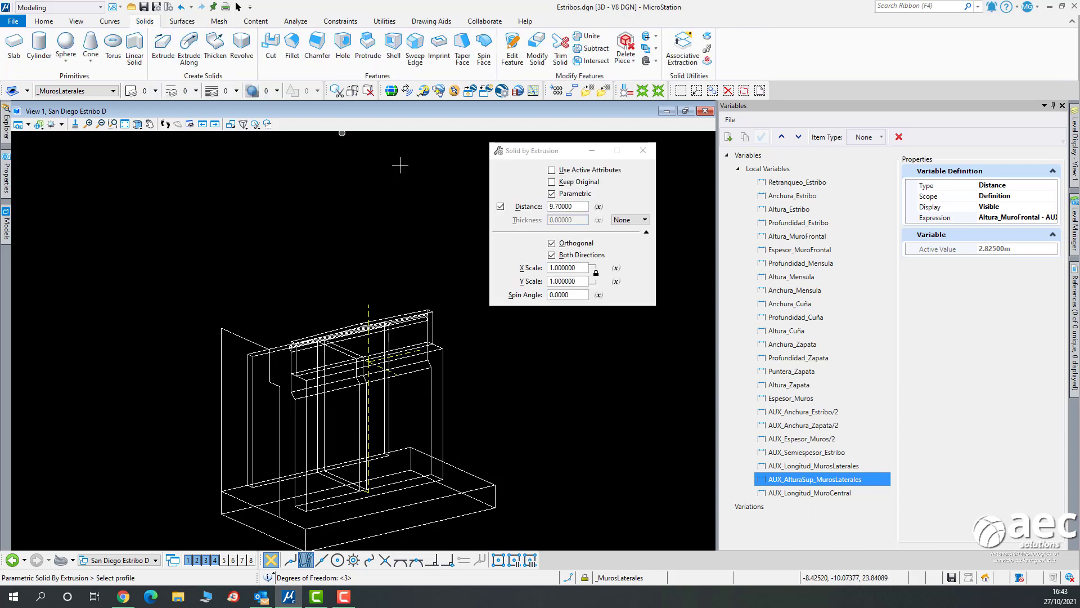
pyautogui.click(553, 257)
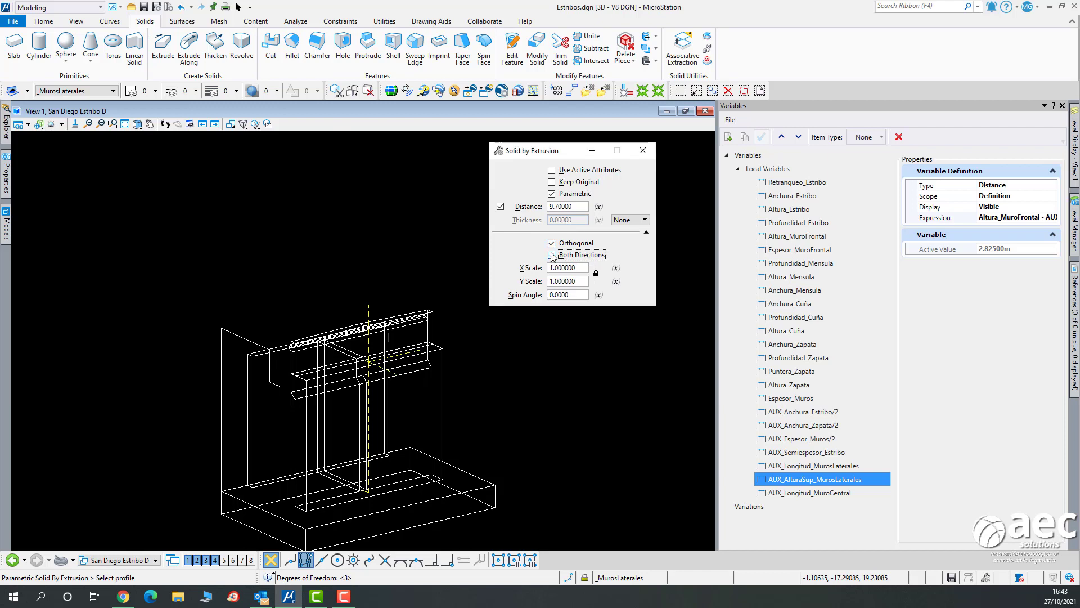
pyautogui.click(599, 206)
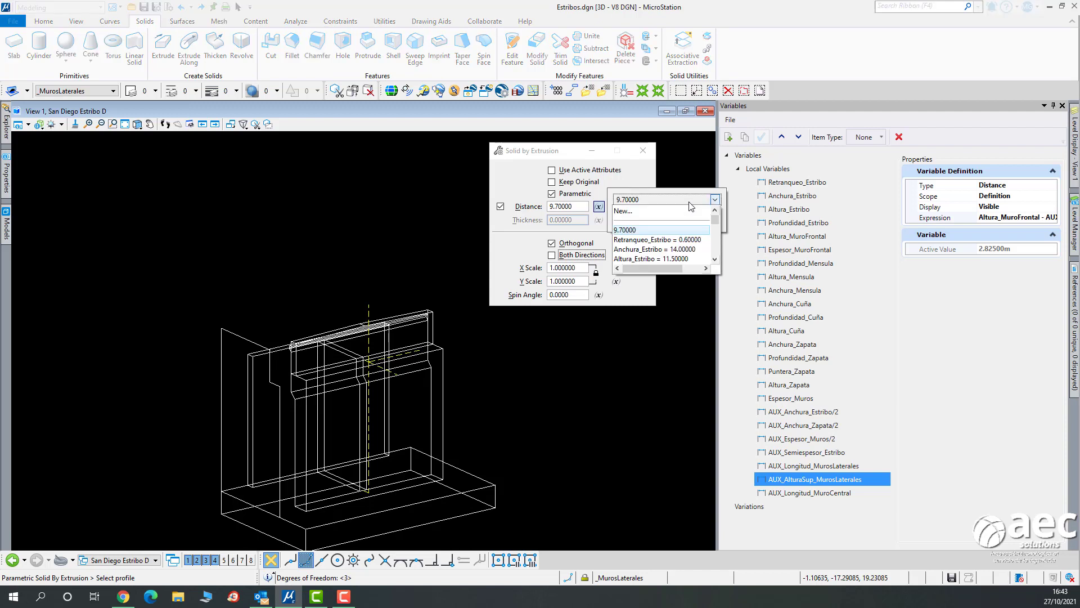
pyautogui.moveTo(717, 218); pyautogui.dragTo(720, 245)
pyautogui.click(643, 251)
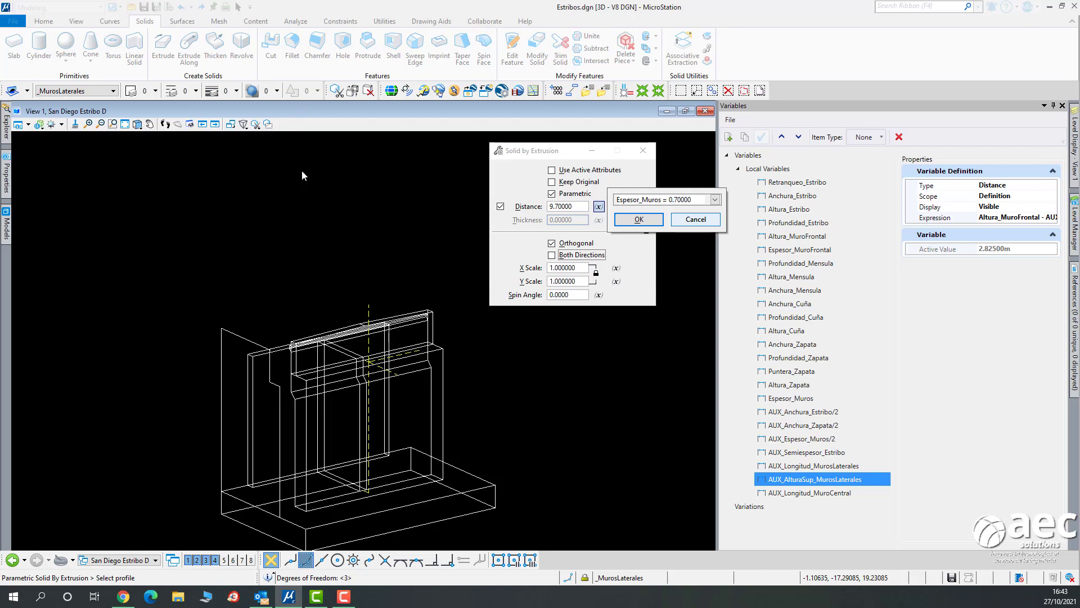
pyautogui.click(695, 221)
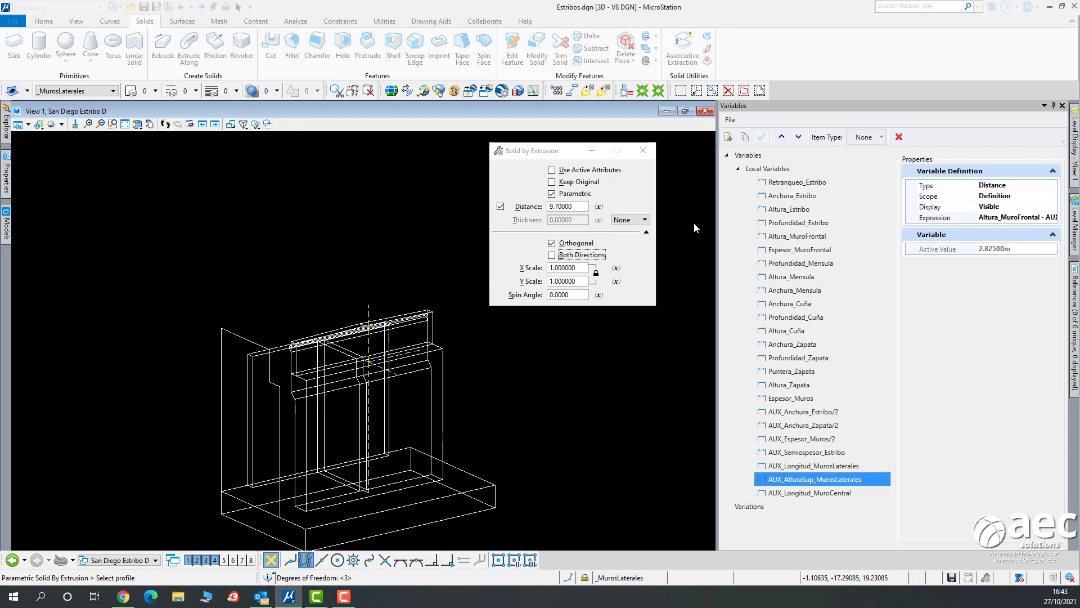
# Copy the side wall profile once from its lower rear corner to the matching top corner at the footing's opposite end.
pyautogui.click(237, 6)
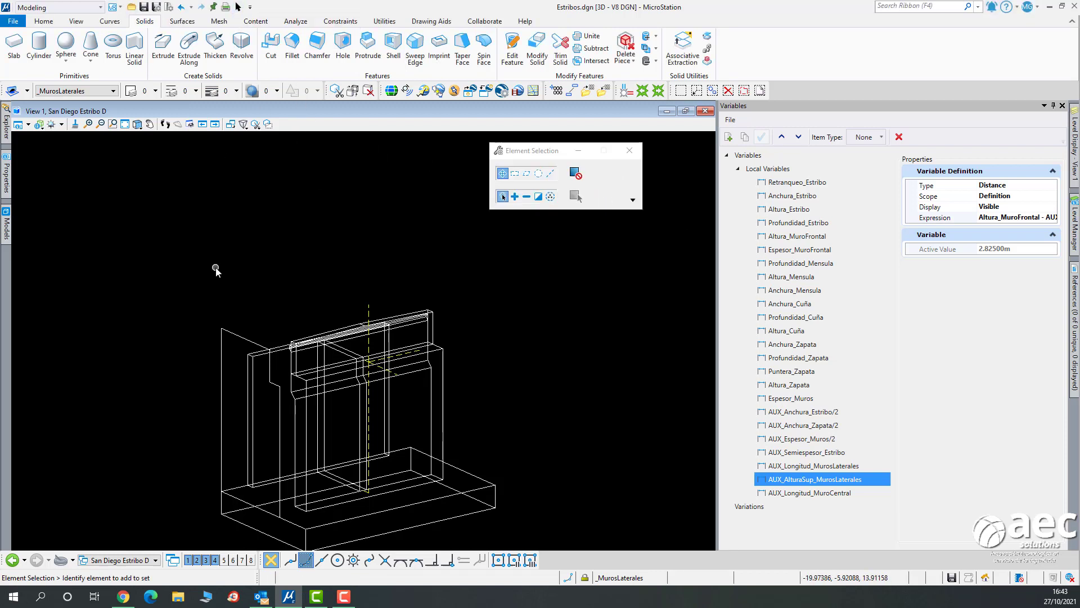
pyautogui.click(232, 332)
pyautogui.rightClick(229, 283)
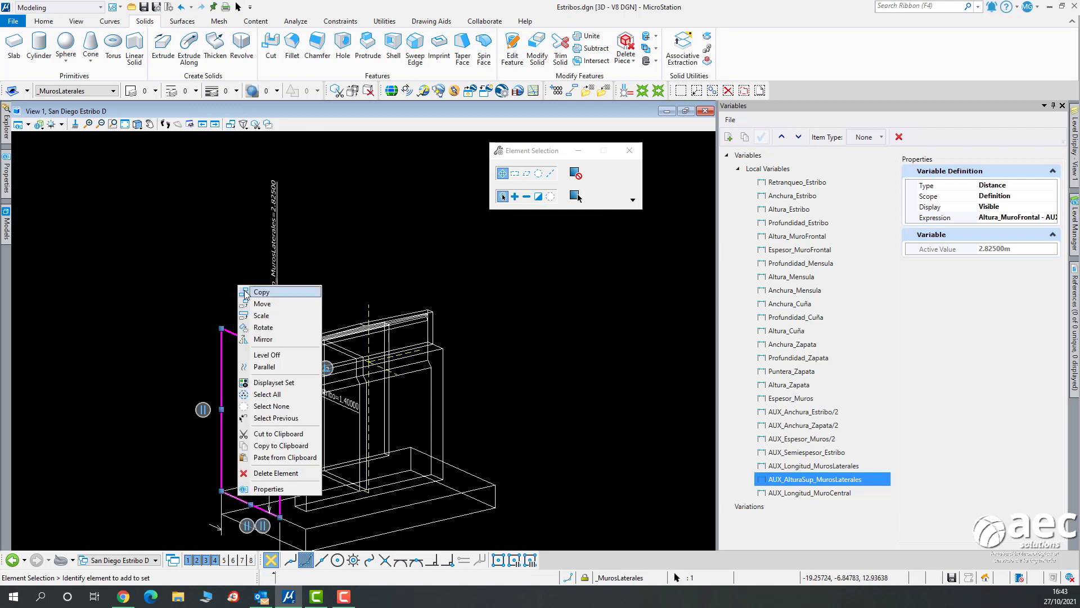
pyautogui.click(249, 293)
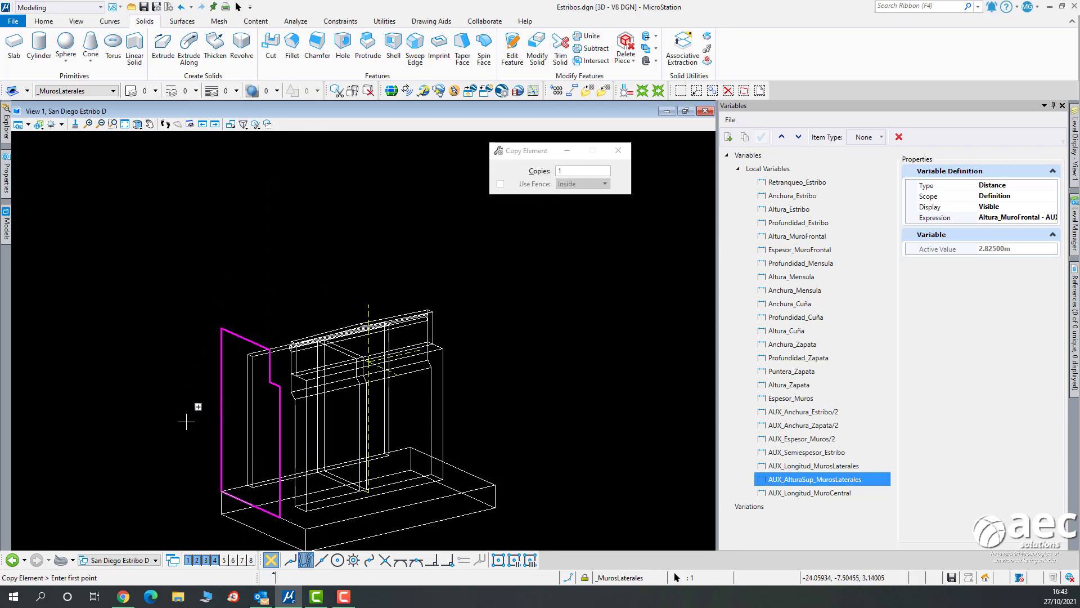
pyautogui.click(222, 490)
pyautogui.click(411, 448)
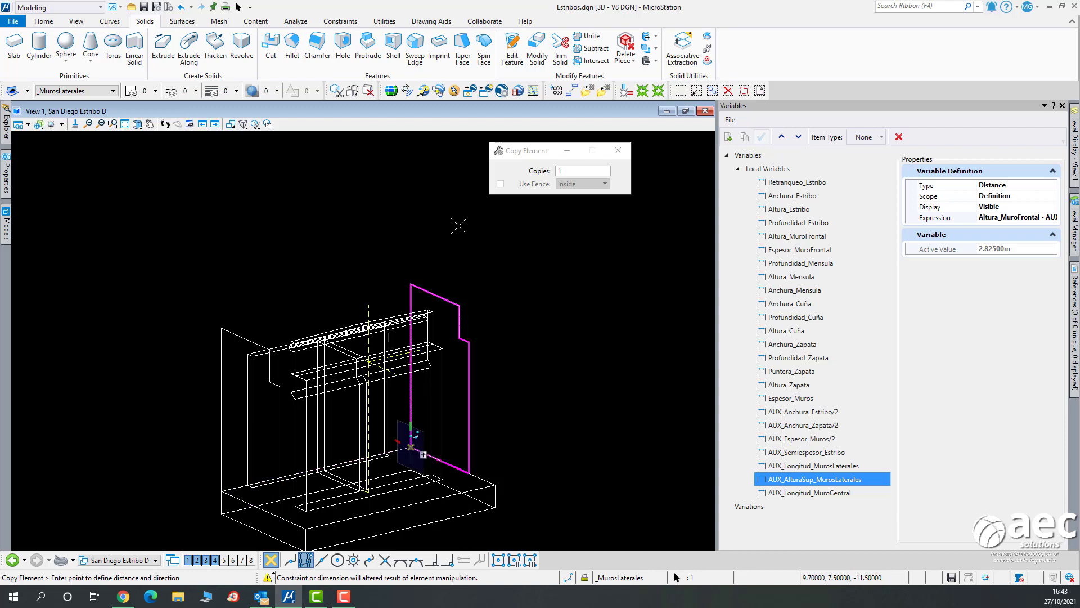
pyautogui.click(238, 7)
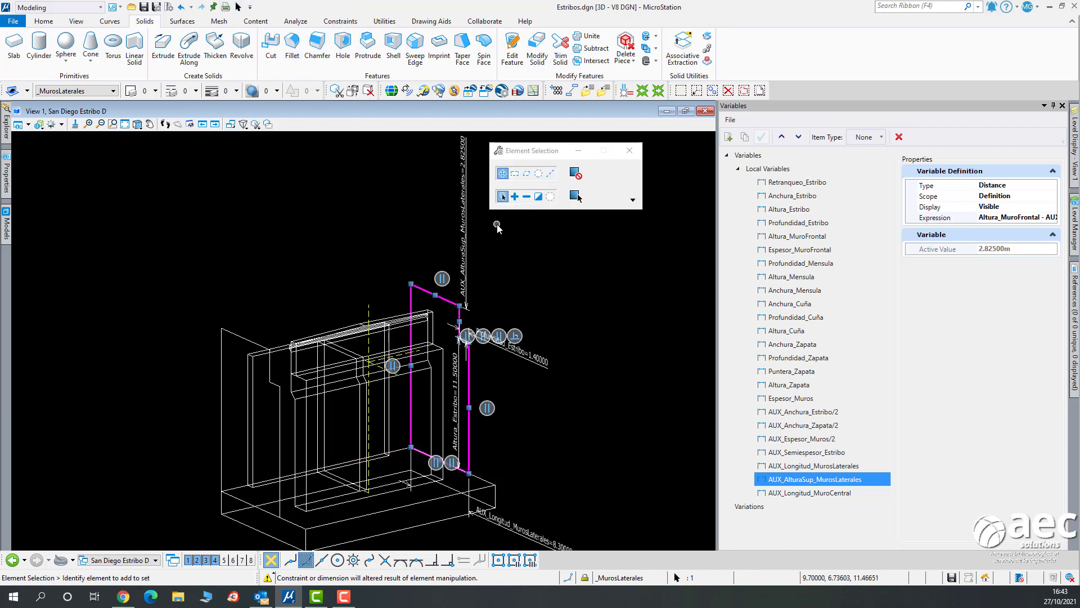
# Check the constraints and dimensions carried by the original and the copied side wall profiles.
pyautogui.click(524, 262)
pyautogui.click(447, 298)
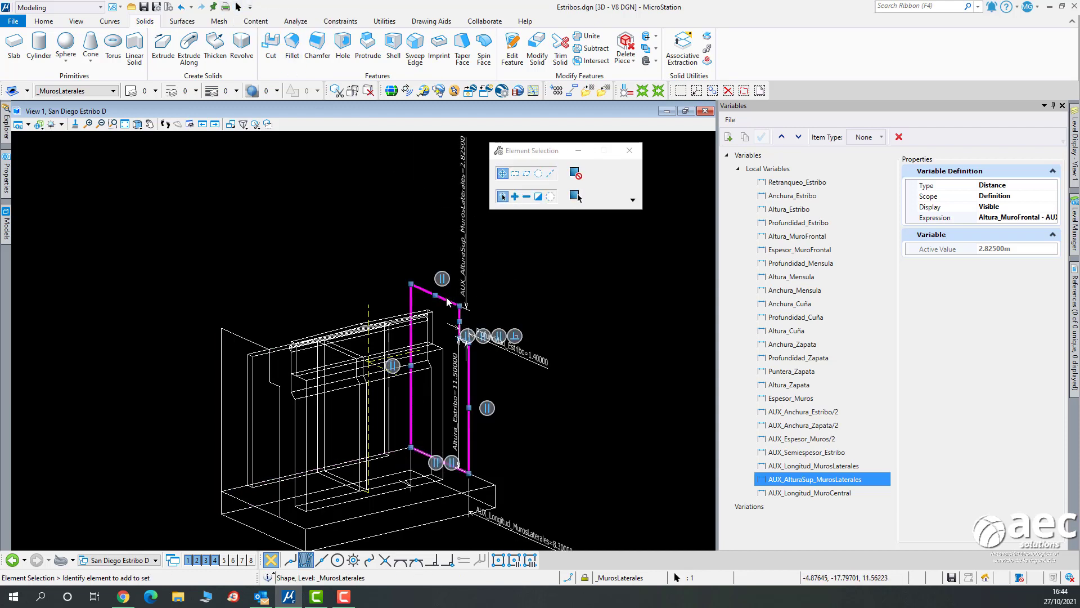
pyautogui.click(257, 265)
pyautogui.click(222, 344)
pyautogui.click(353, 254)
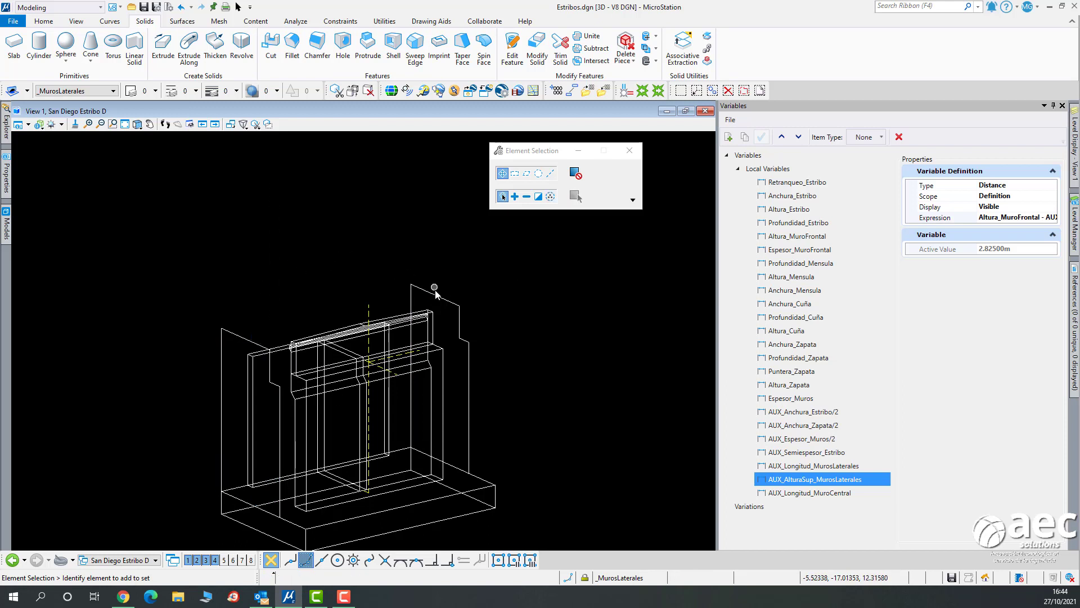
pyautogui.click(434, 294)
pyautogui.click(422, 231)
# Extrude the original side wall profile outward as a parametric solid, with its distance driven by the Espesor_Muros variable.
pyautogui.click(162, 46)
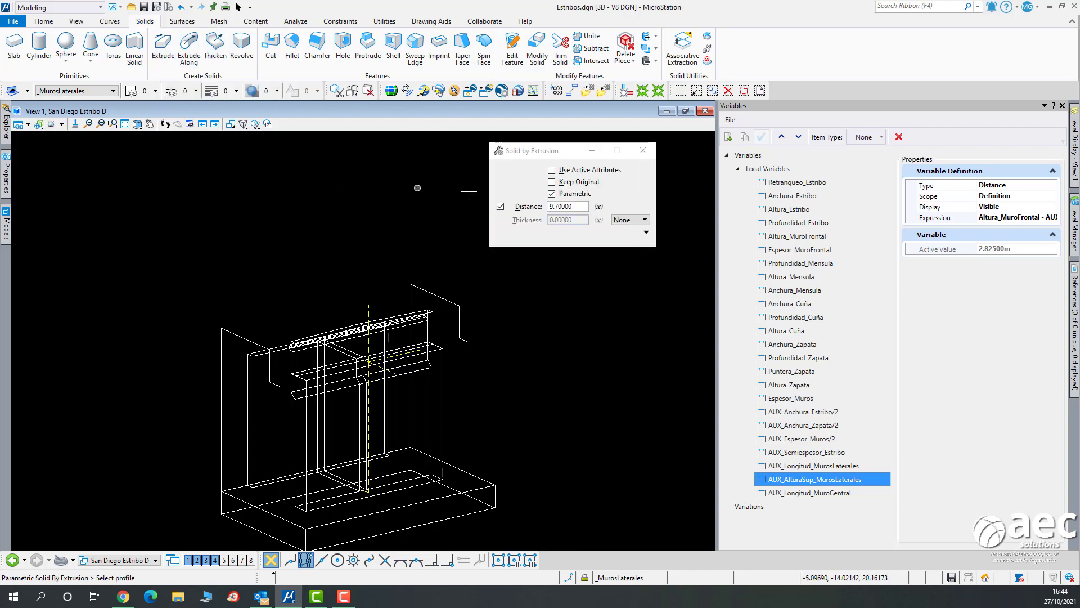
pyautogui.click(599, 207)
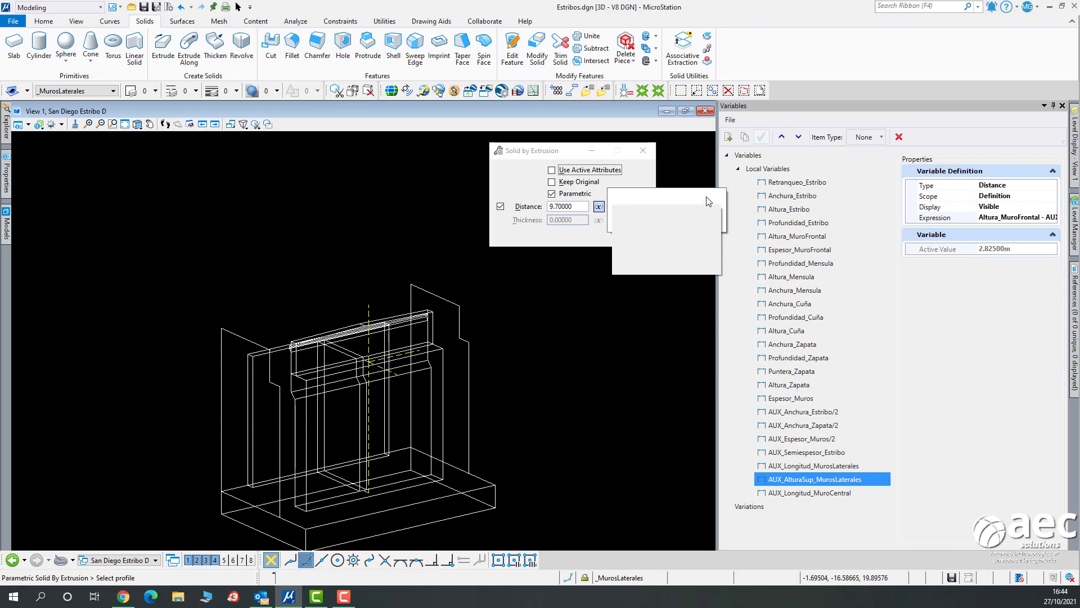
pyautogui.moveTo(719, 224); pyautogui.dragTo(719, 248)
pyautogui.click(649, 231)
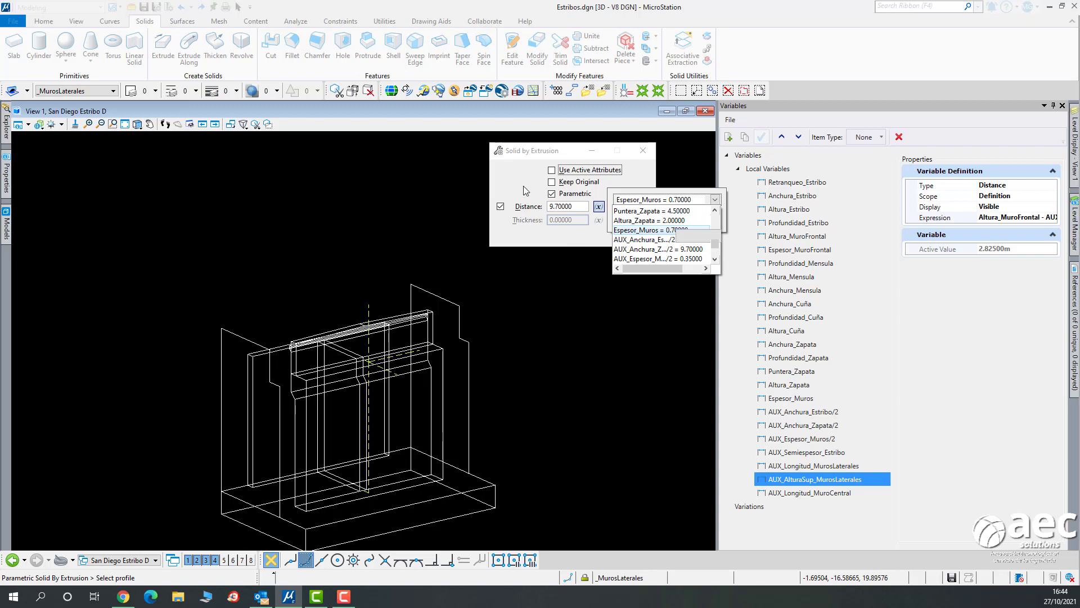
pyautogui.click(631, 220)
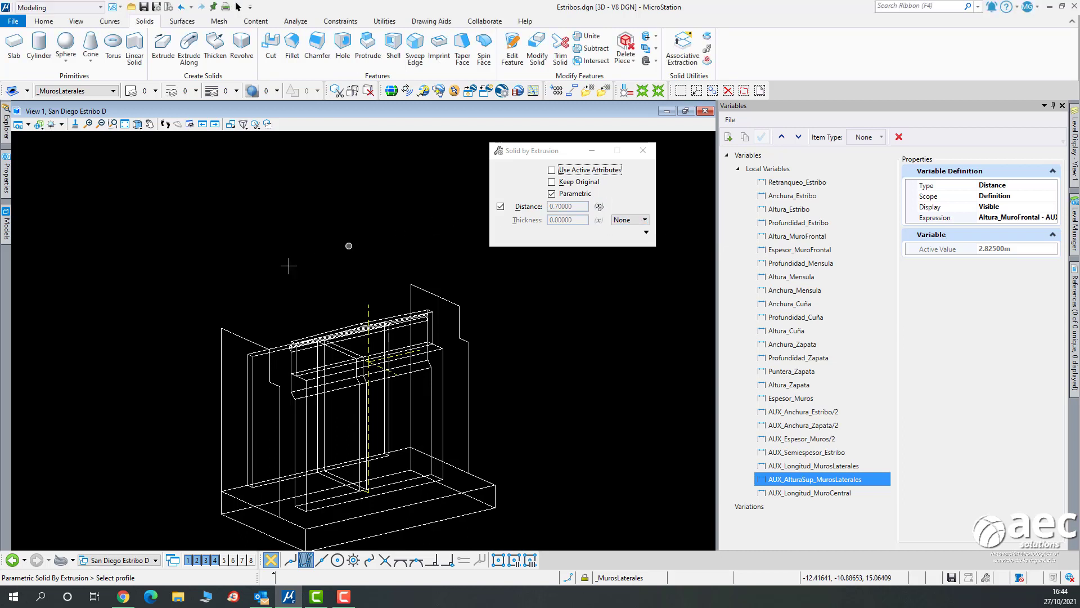
pyautogui.click(222, 328)
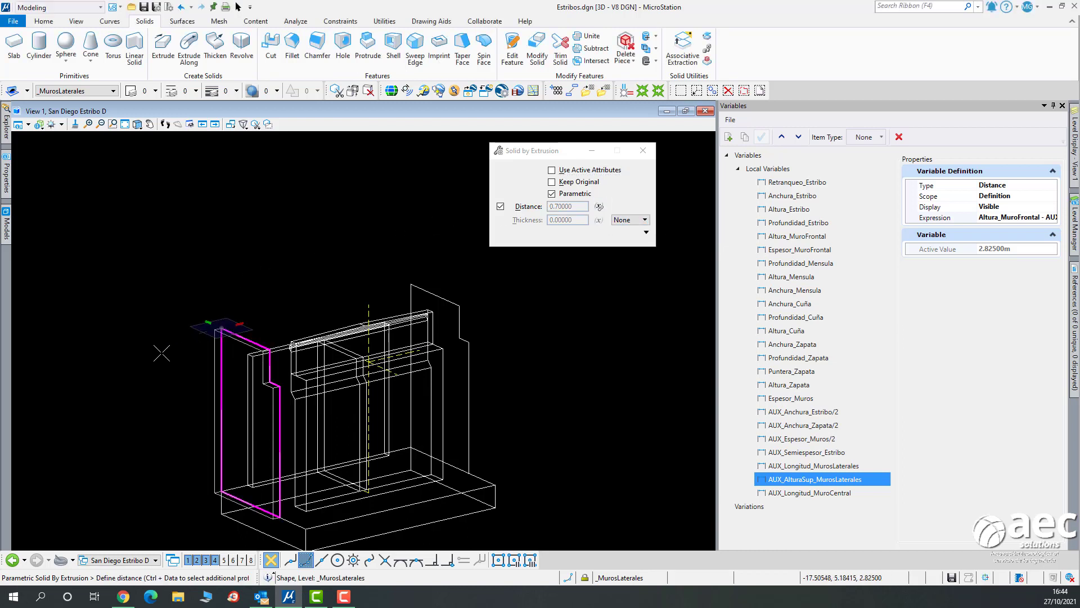
pyautogui.click(169, 332)
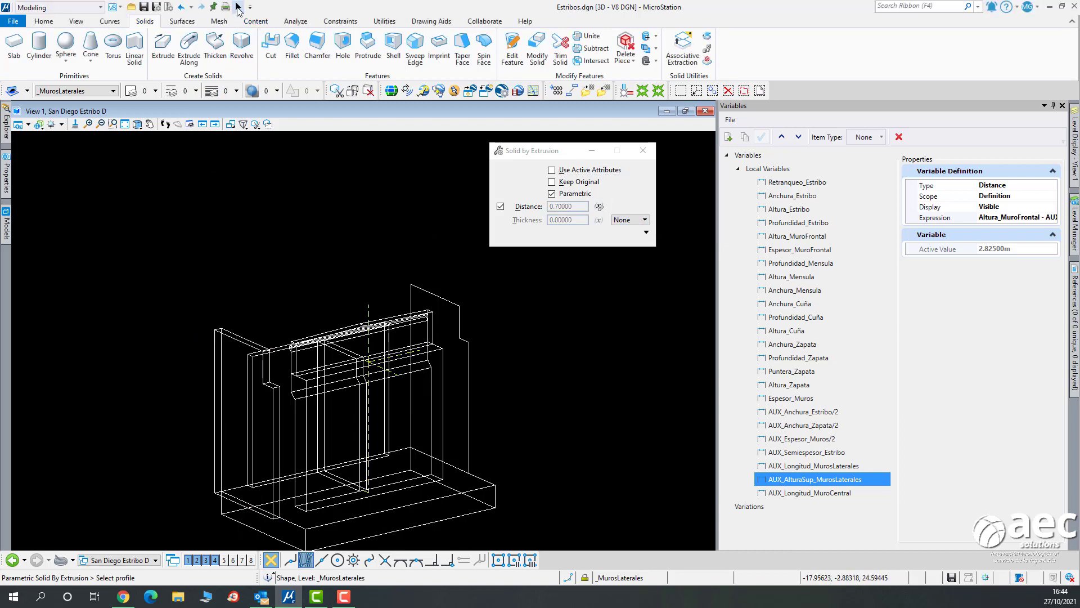
# Review the extruded side wall's parametric settings and the variables available for its distance, leaving them as they are.
pyautogui.click(237, 8)
pyautogui.click(236, 335)
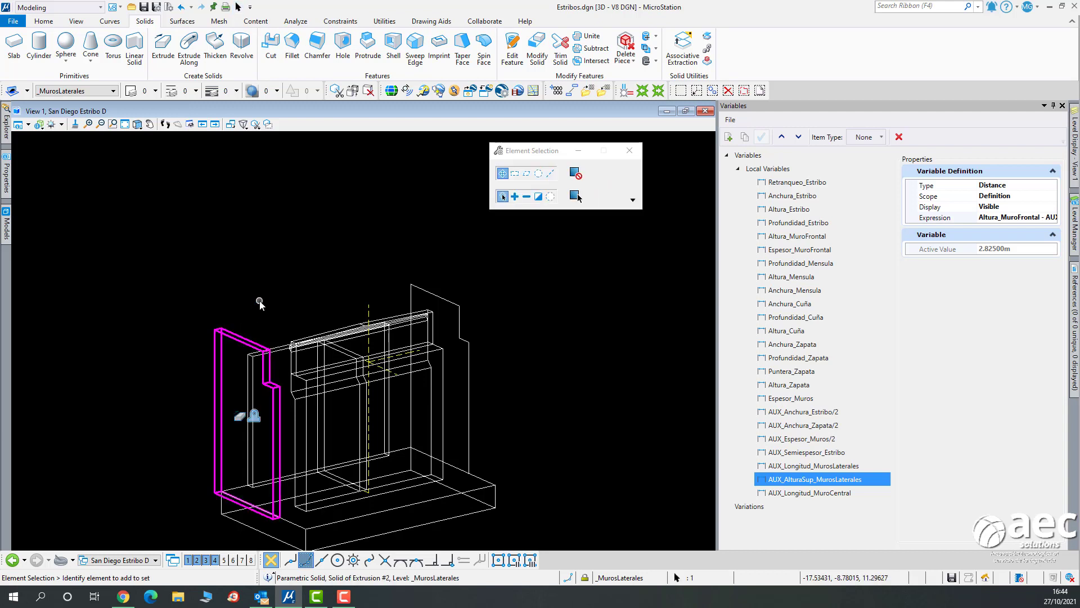
pyautogui.moveTo(8, 189)
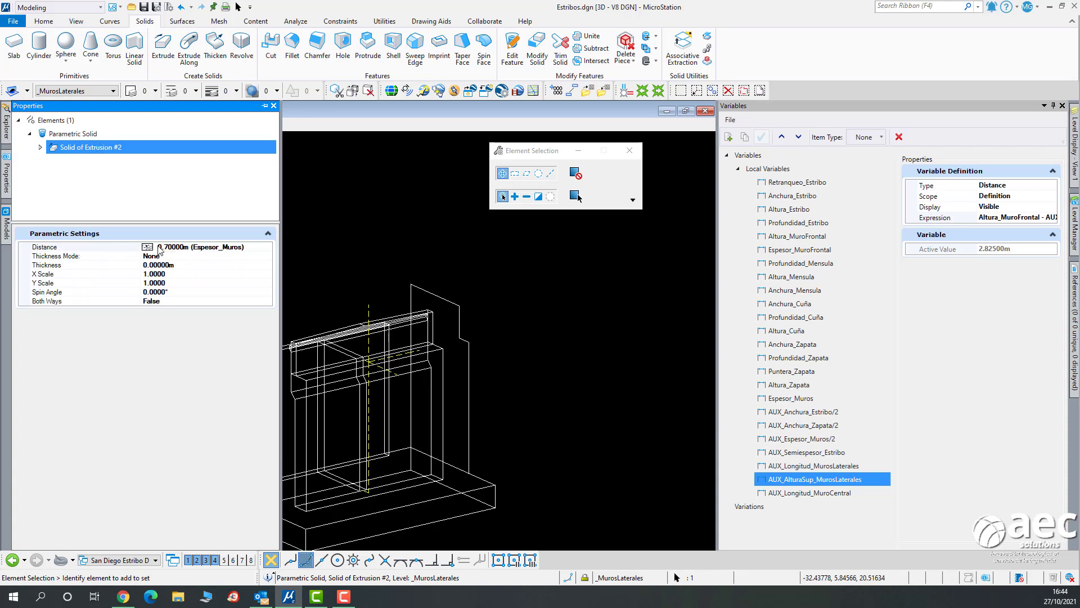
pyautogui.click(266, 251)
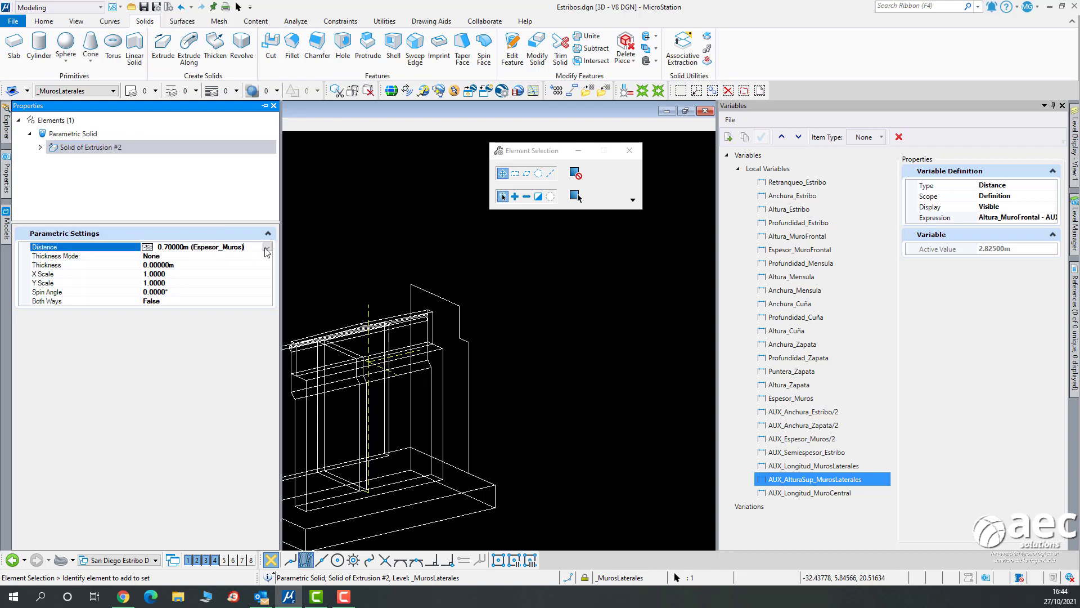
pyautogui.click(268, 247)
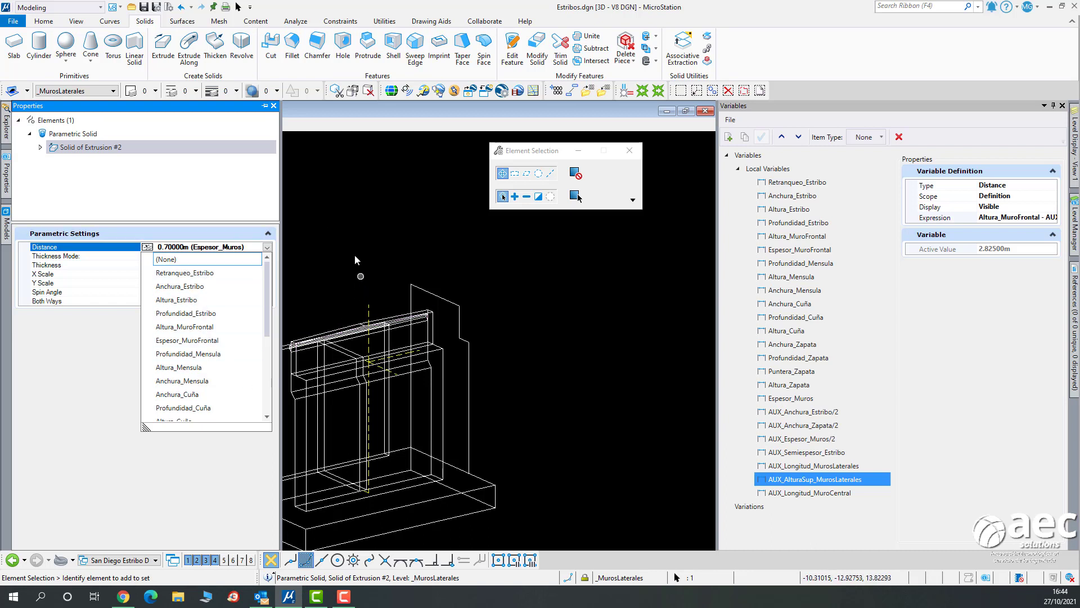
pyautogui.click(261, 103)
pyautogui.press('Escape')
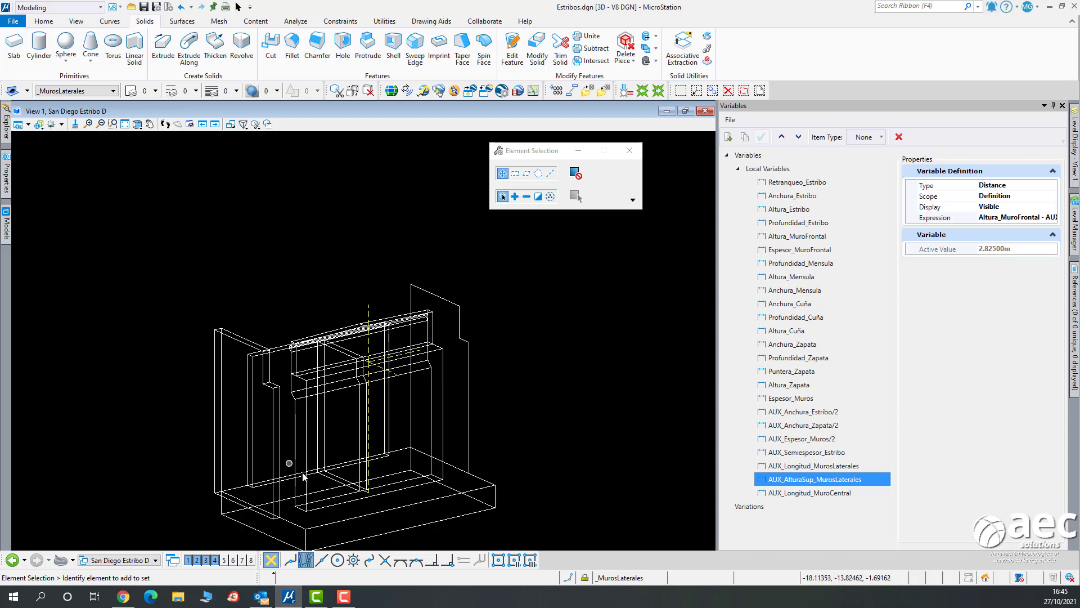
# Apply a Coincident 3D Constraint that brings the side wall's inner face onto the front wall's end face, with Automatic orientation.
pyautogui.scroll(3, 299, 499)
pyautogui.scroll(-3, 340, 448)
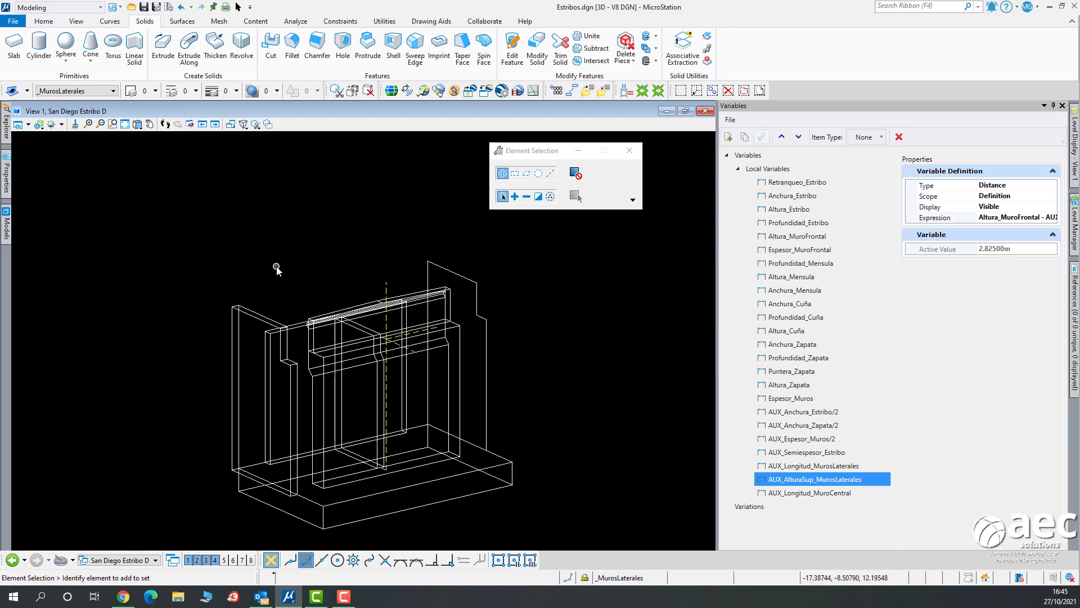
pyautogui.scroll(3, 313, 413)
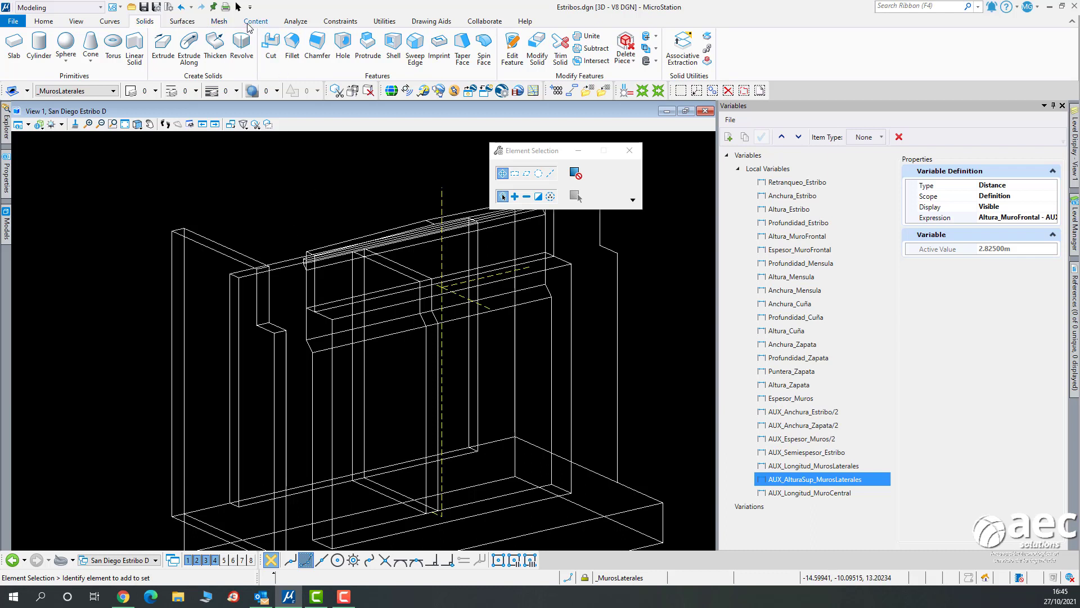
pyautogui.click(339, 22)
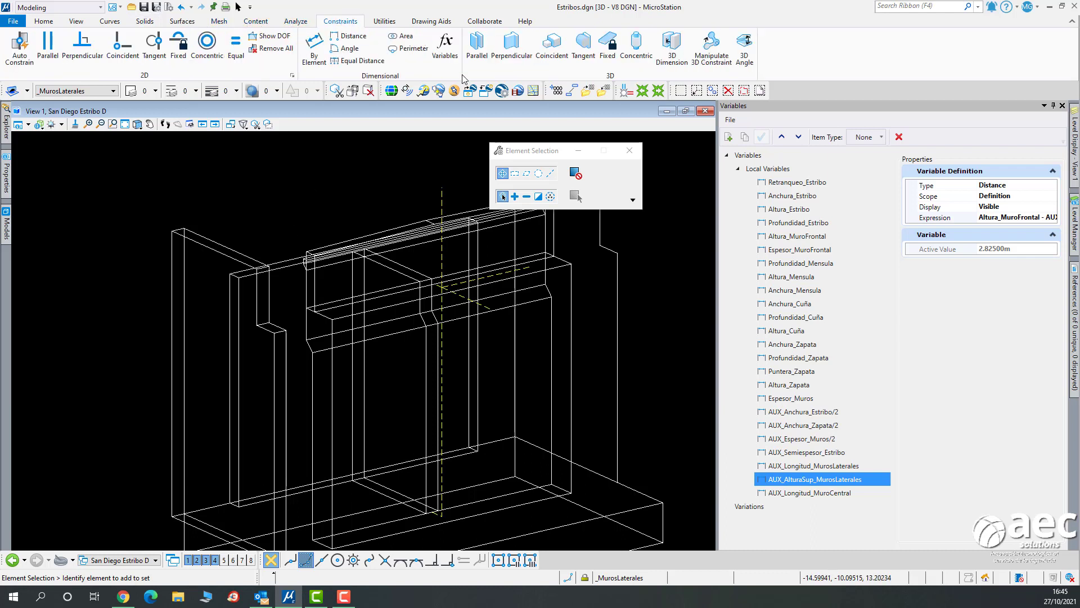
pyautogui.click(551, 50)
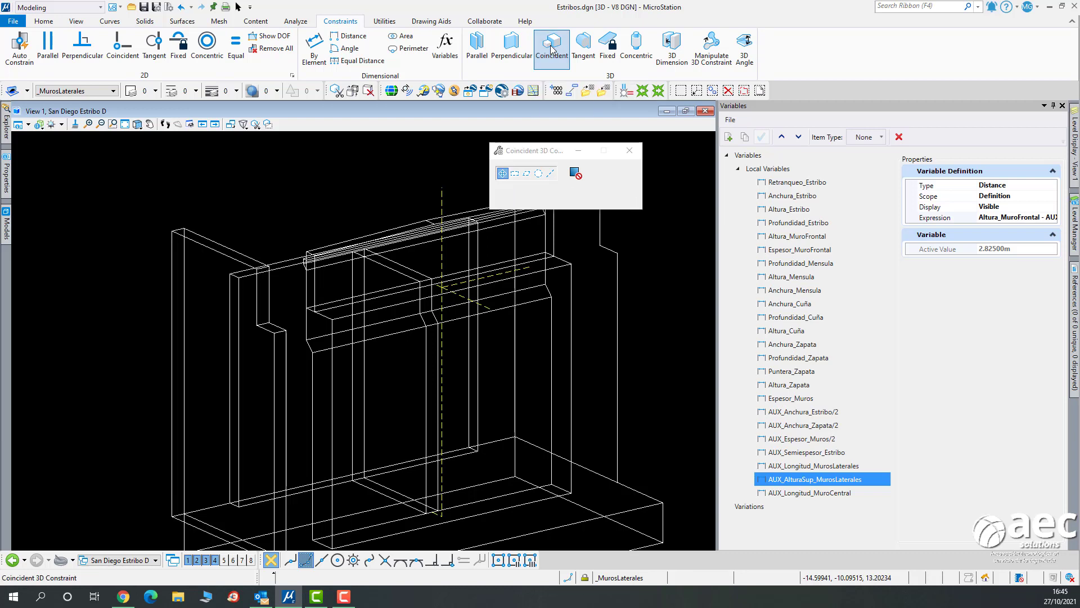
pyautogui.click(321, 326)
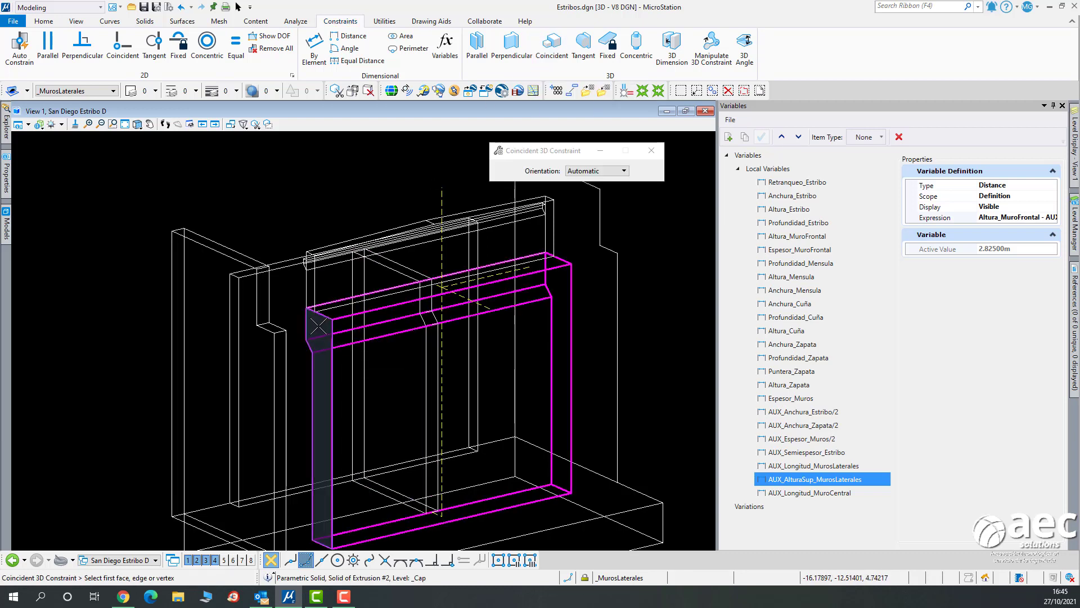
pyautogui.click(321, 327)
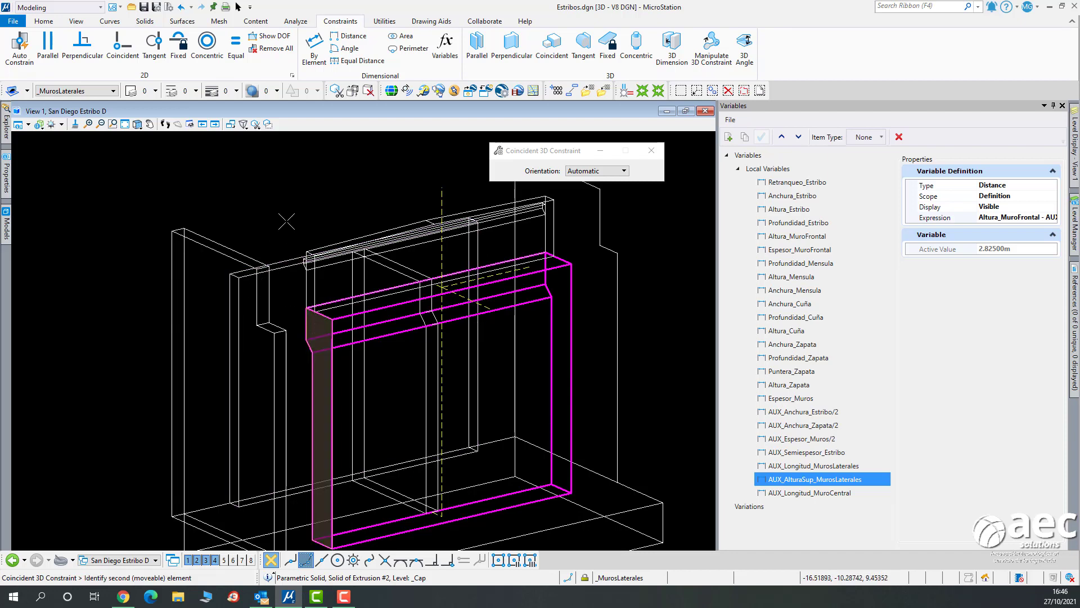
pyautogui.keyDown('shift'); pyautogui.moveTo(286, 222); pyautogui.dragTo(53, 223, button='middle'); pyautogui.keyUp('shift')
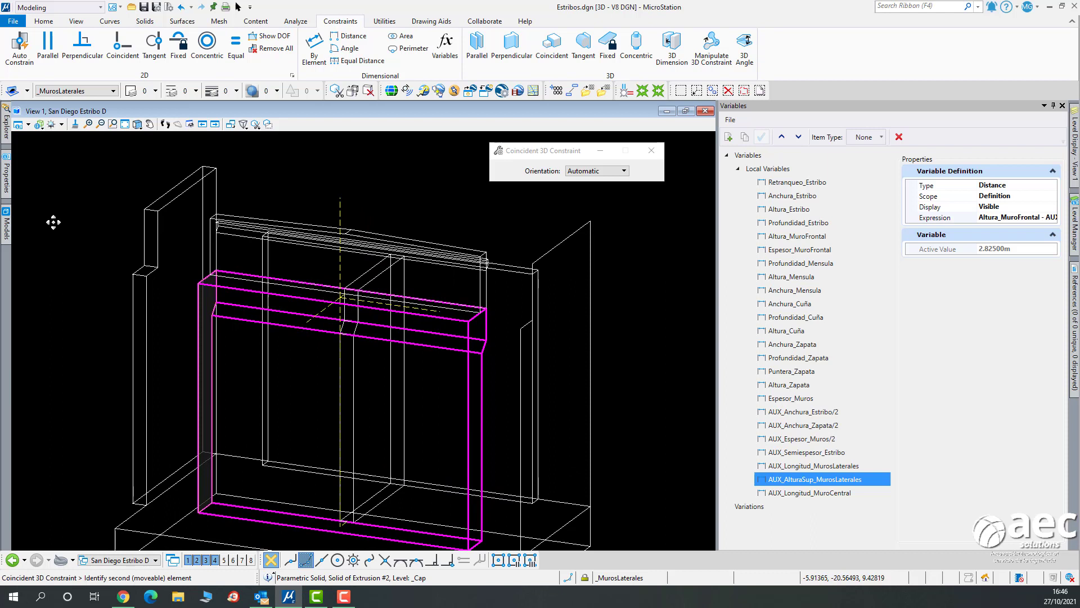
pyautogui.click(152, 302)
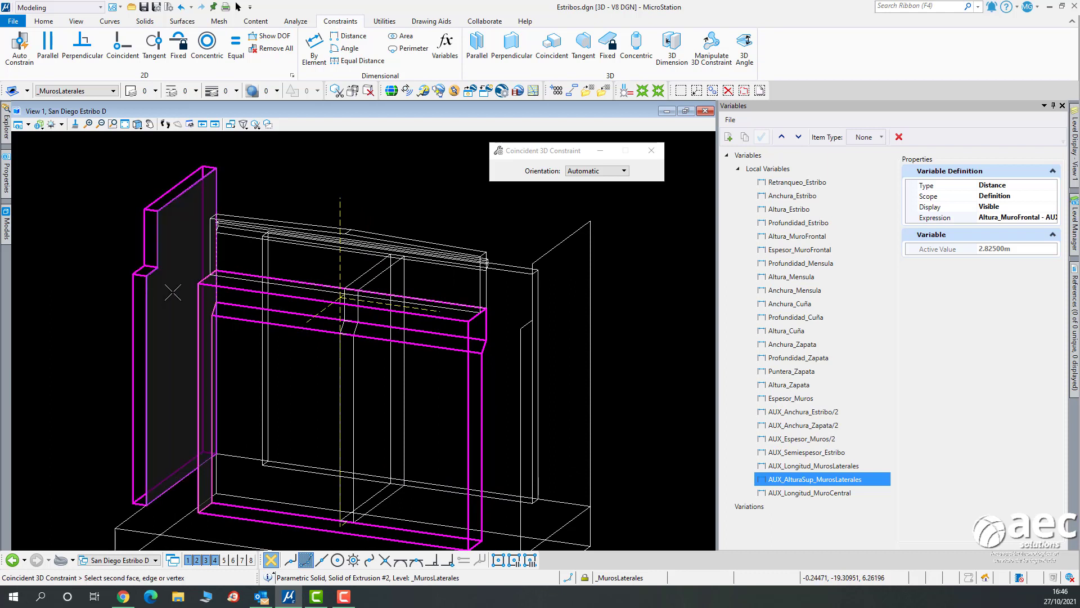
pyautogui.click(196, 275)
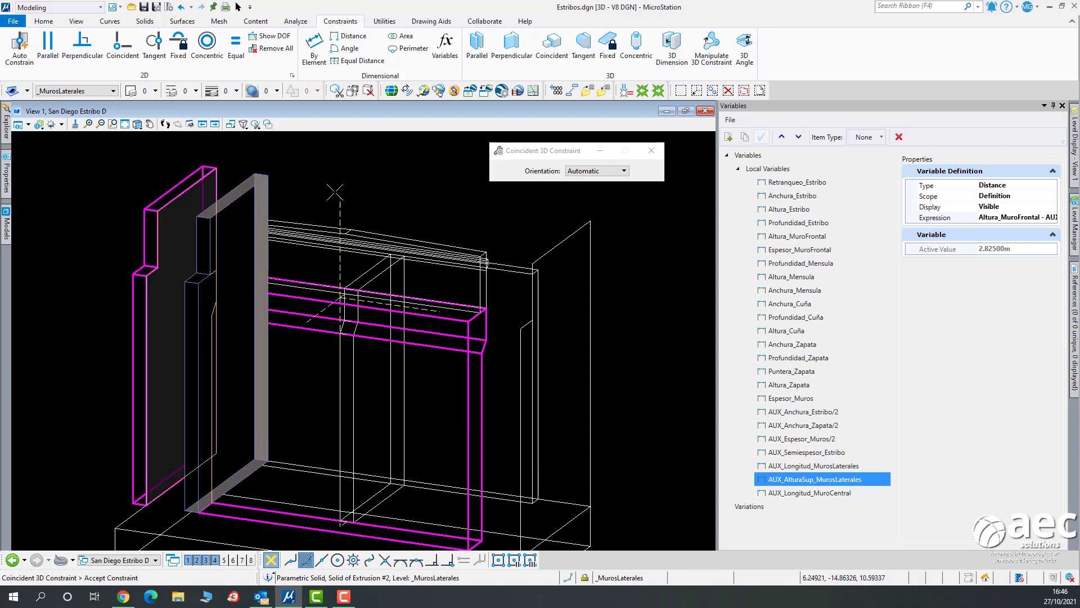
pyautogui.click(365, 172)
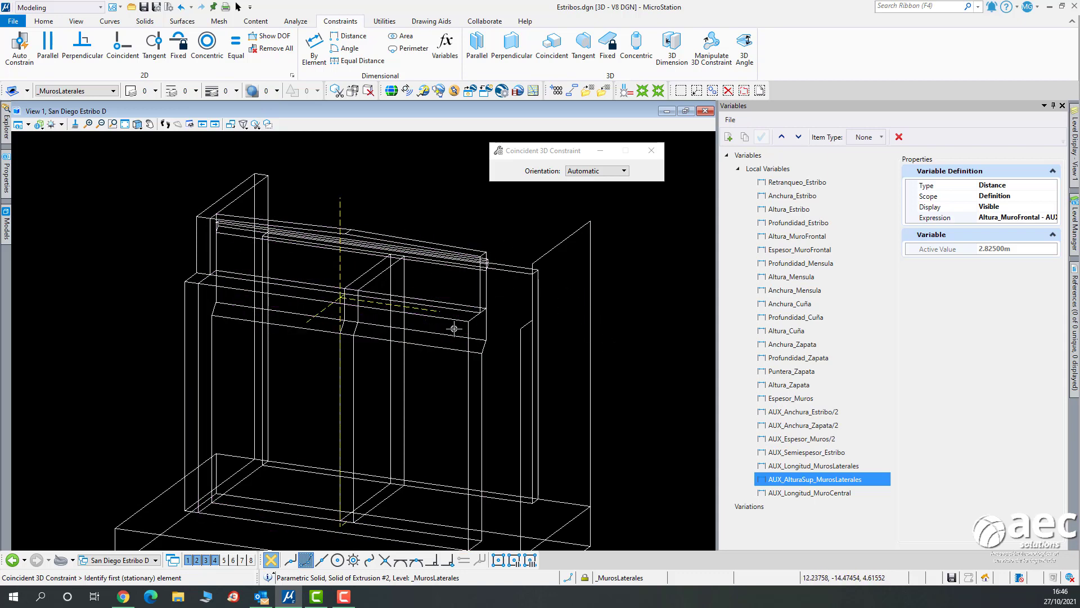
pyautogui.scroll(-2, 454, 327)
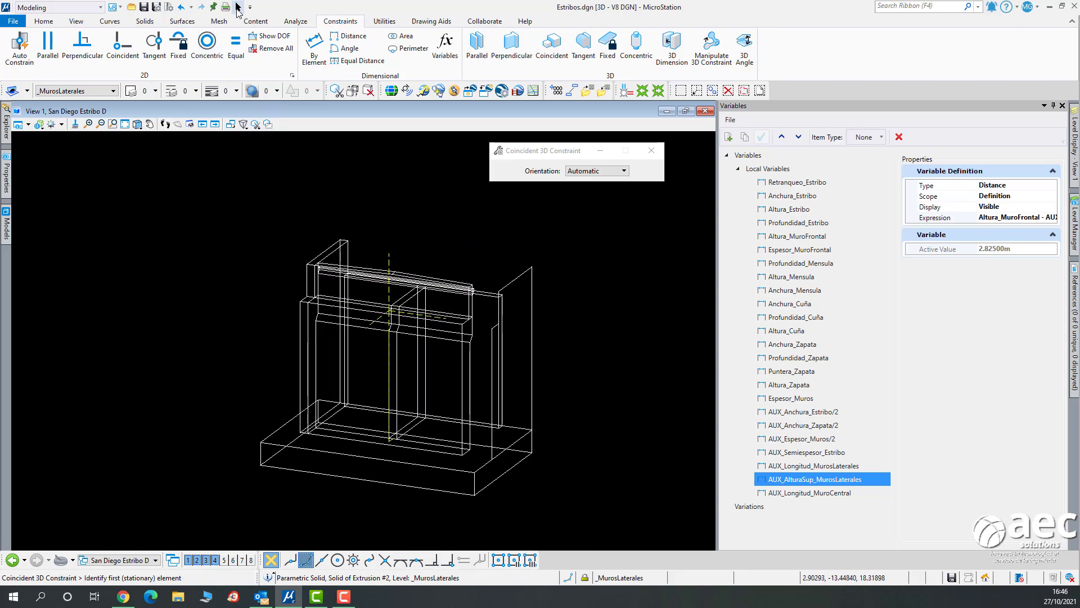
# Extrude the remaining side wall profile outward as a parametric solid, with its distance driven by the Espesor_Muros variable.
pyautogui.click(238, 7)
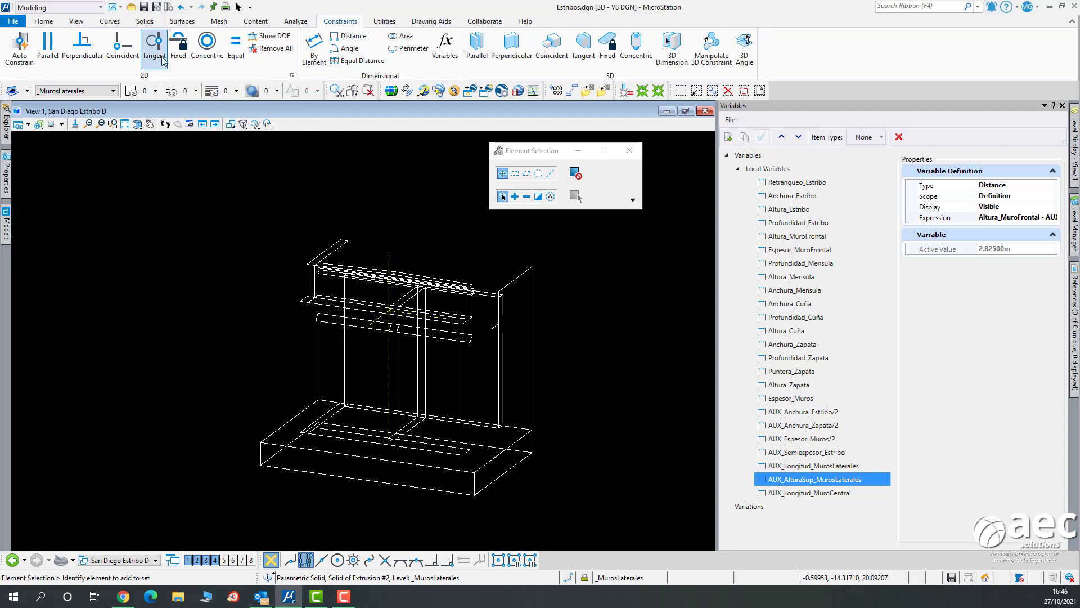
pyautogui.click(146, 24)
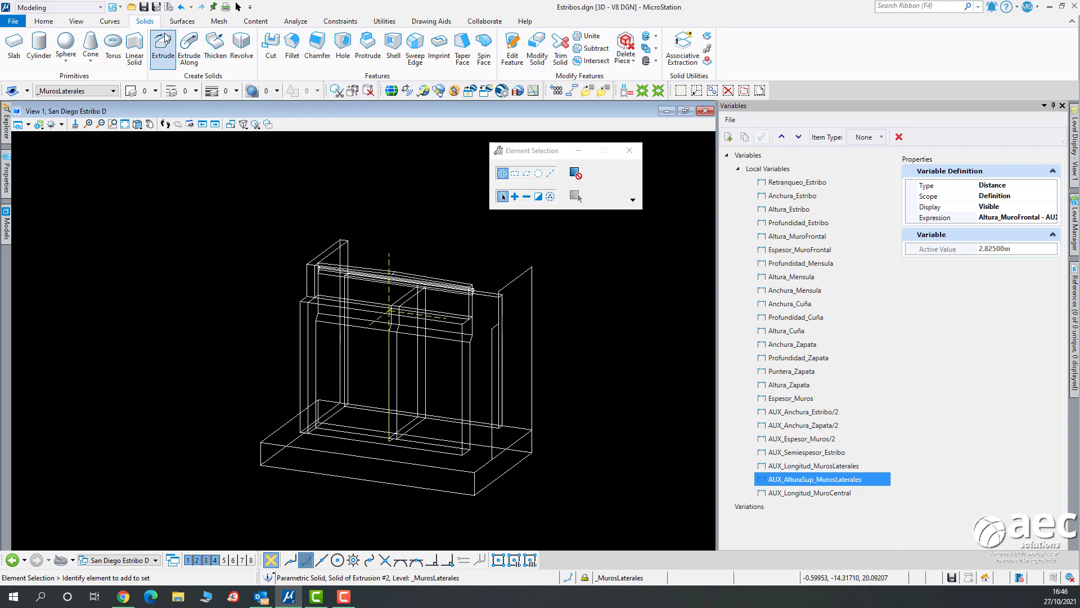
pyautogui.click(164, 40)
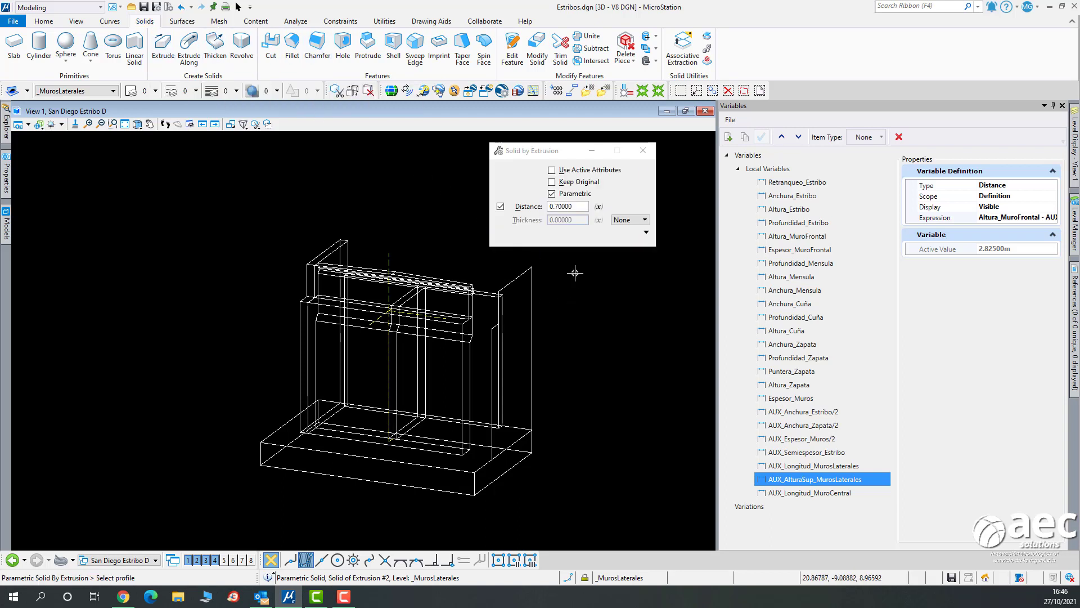
pyautogui.moveTo(574, 272); pyautogui.dragTo(523, 282, button='middle')
pyautogui.click(599, 207)
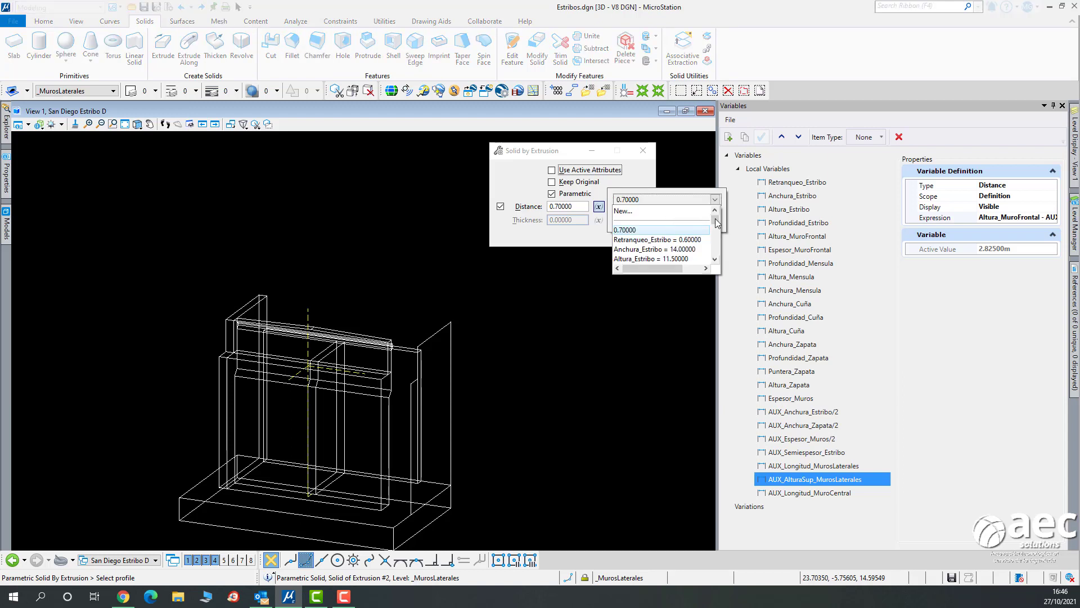
pyautogui.moveTo(717, 223); pyautogui.dragTo(715, 249)
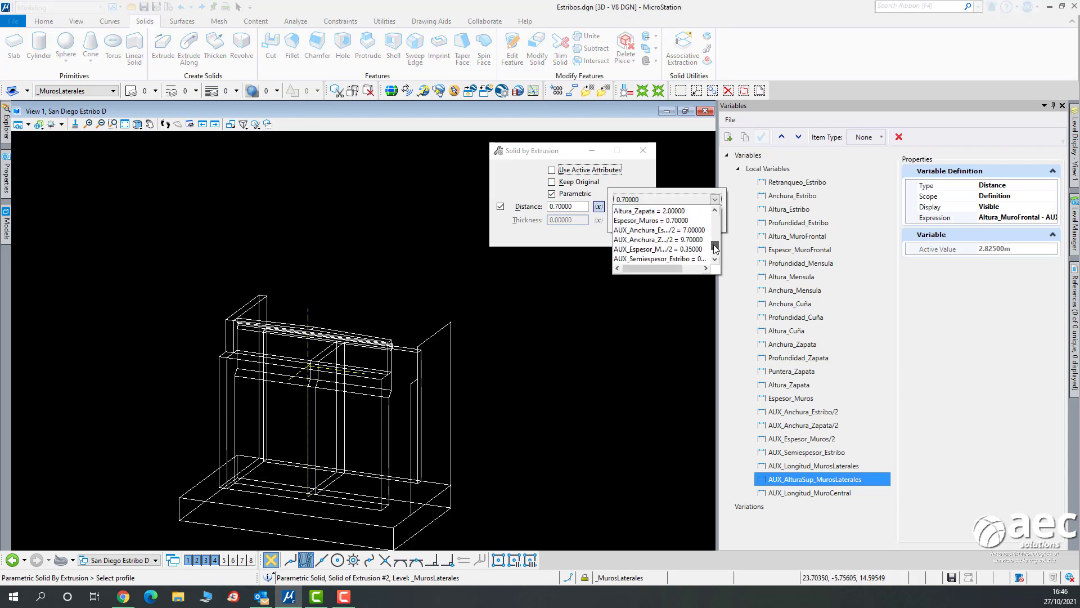
pyautogui.click(675, 224)
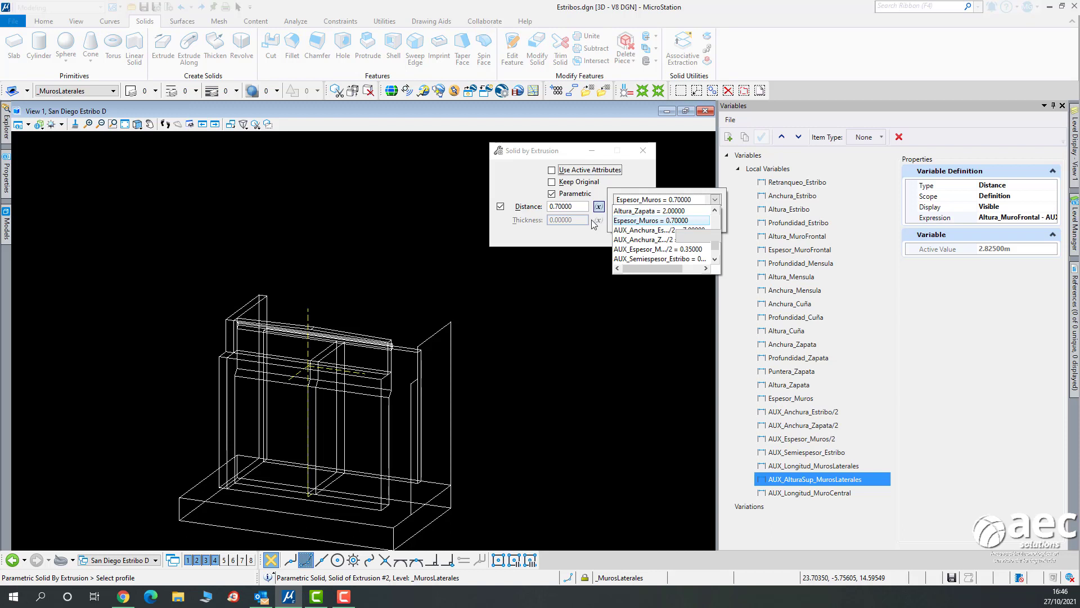
pyautogui.click(628, 221)
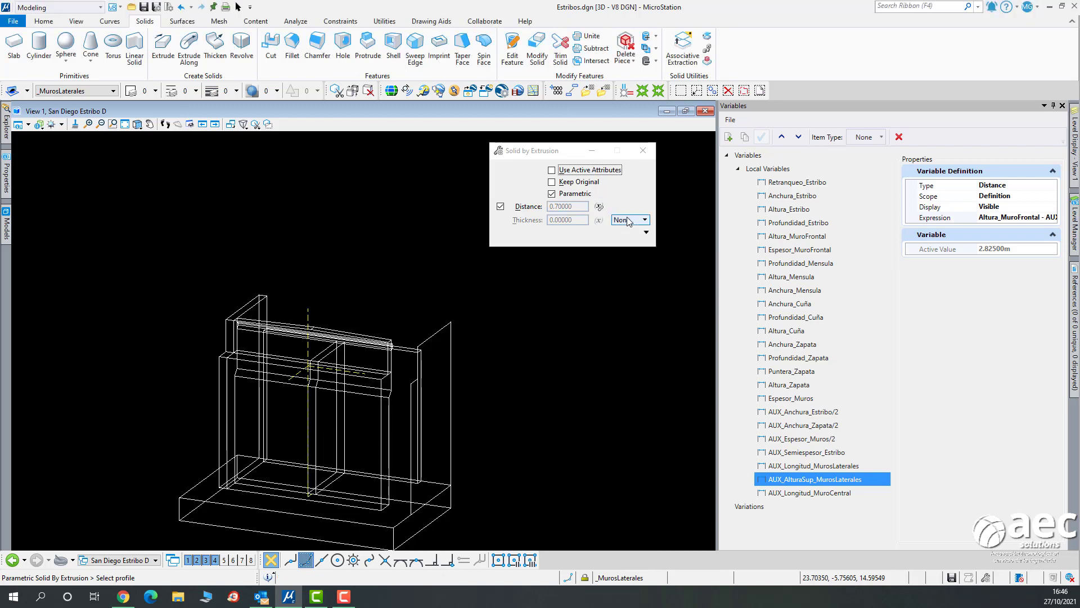
pyautogui.click(453, 313)
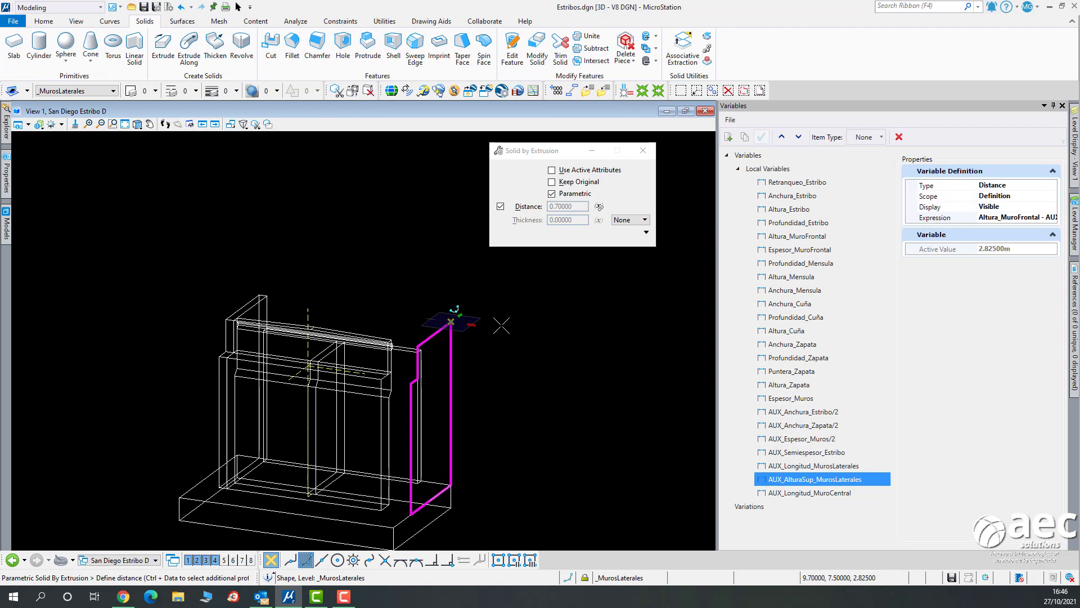
pyautogui.click(531, 335)
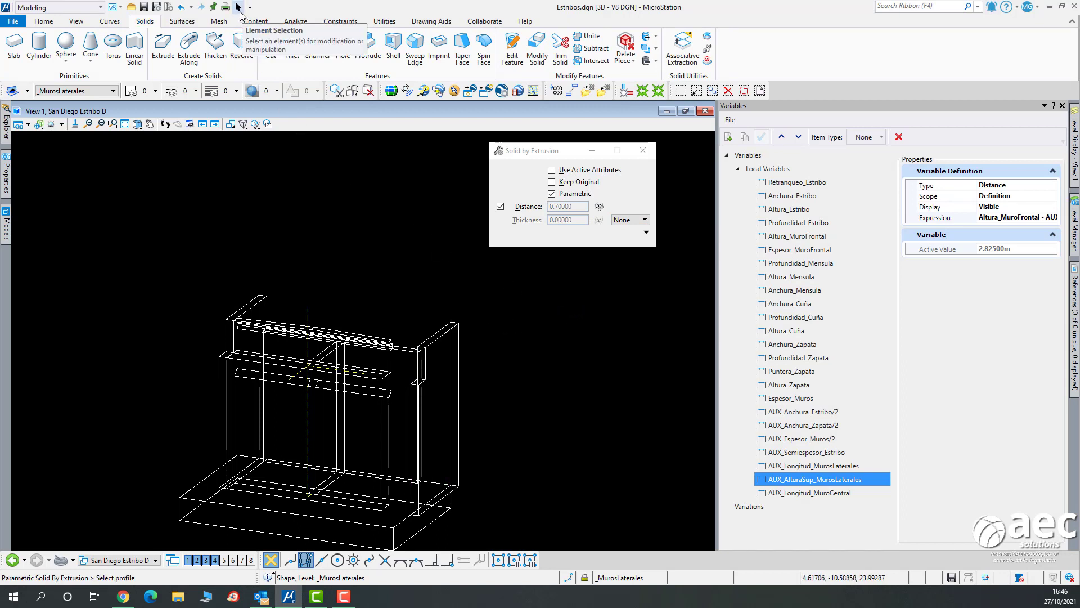
pyautogui.click(238, 8)
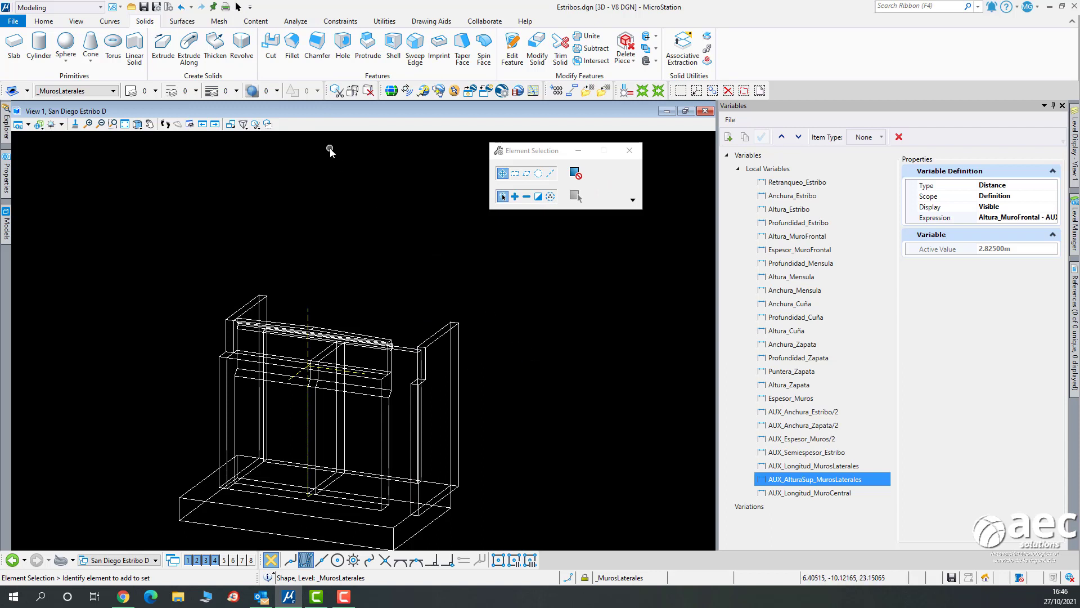
# Apply a Coincident 3D Constraint that joins the second side wall's inner face to the front wall's adjacent end face, with Automatic orientation.
pyautogui.click(339, 23)
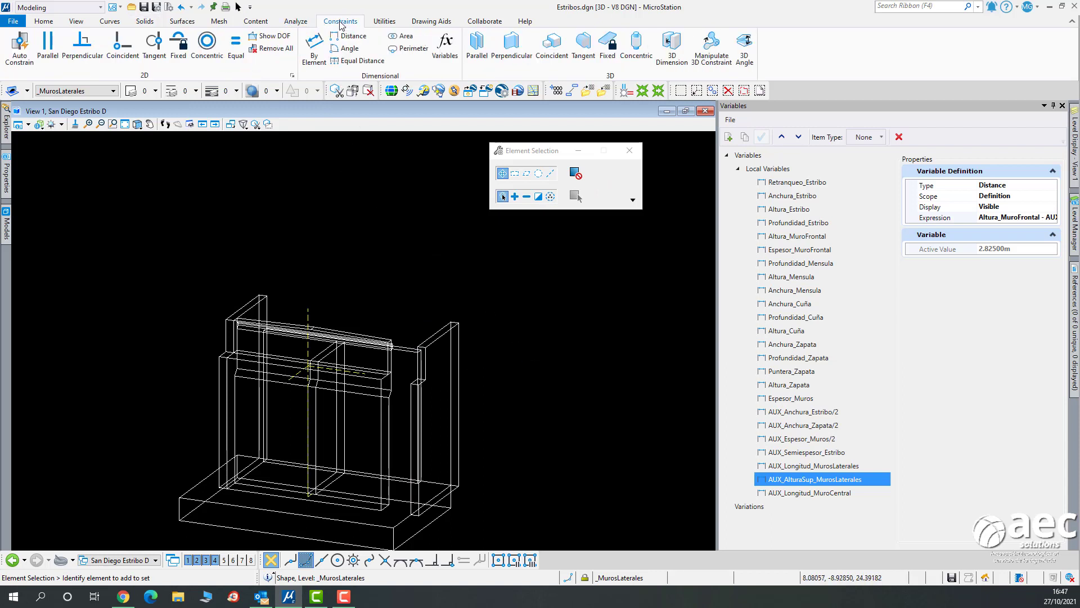
pyautogui.click(551, 44)
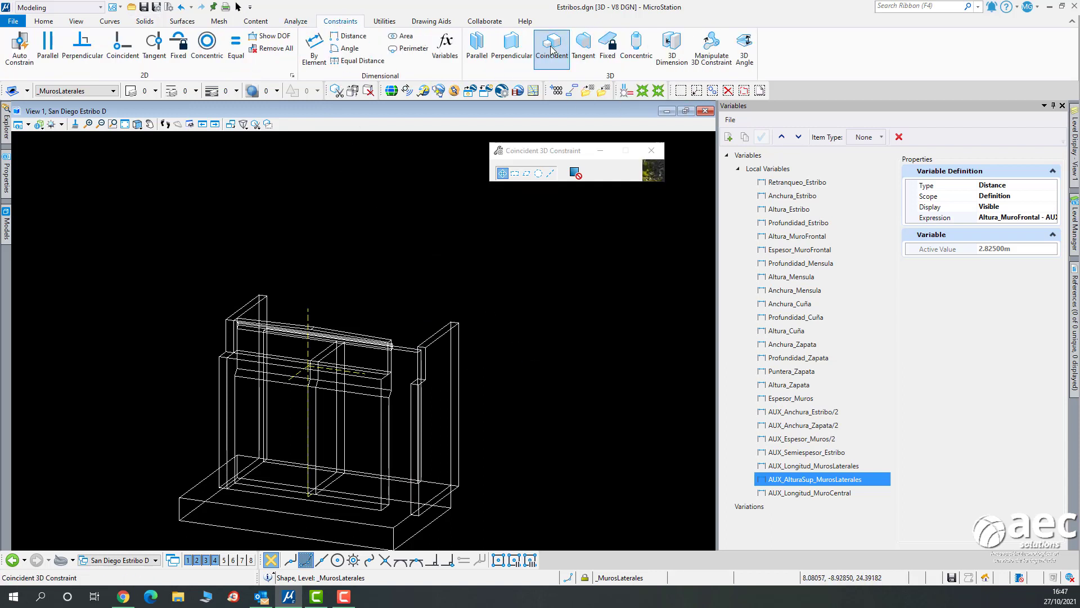
pyautogui.scroll(3, 391, 410)
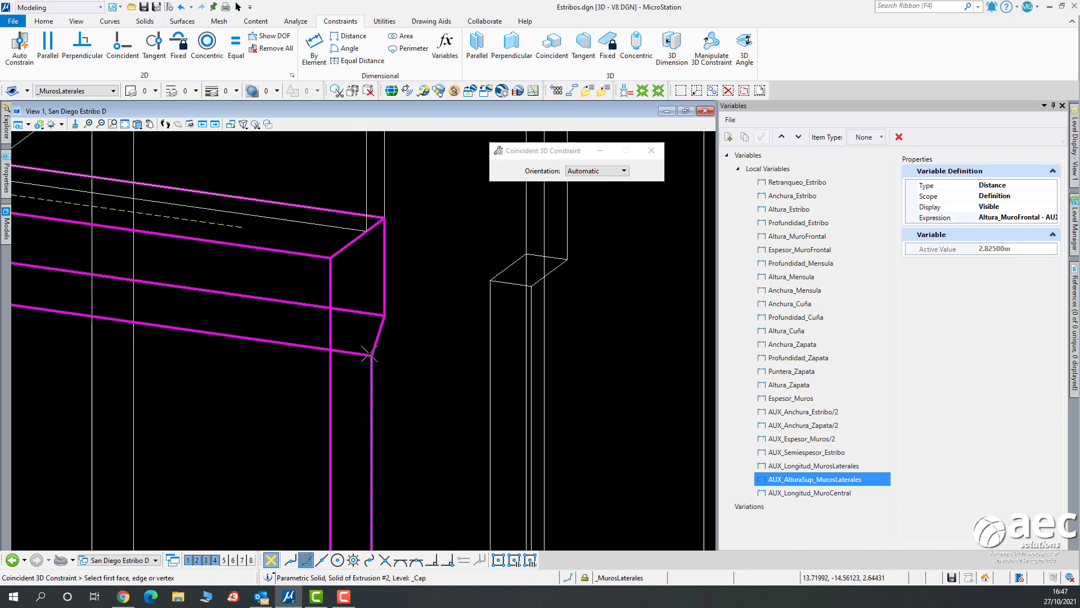
pyautogui.click(362, 296)
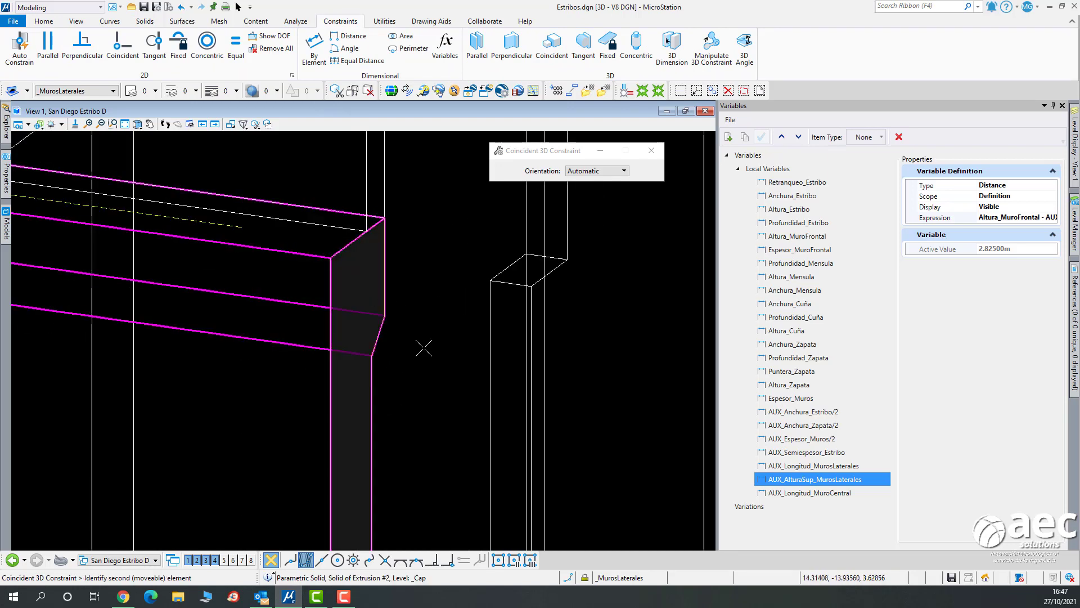
pyautogui.keyDown('shift'); pyautogui.moveTo(425, 351); pyautogui.dragTo(615, 317, button='middle'); pyautogui.keyUp('shift')
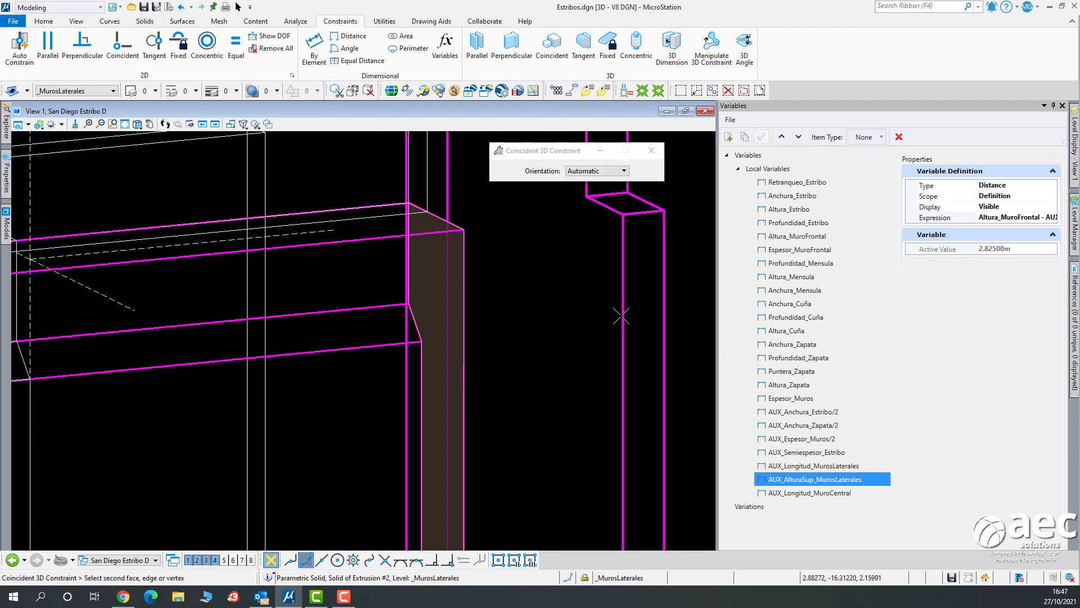
pyautogui.click(580, 306)
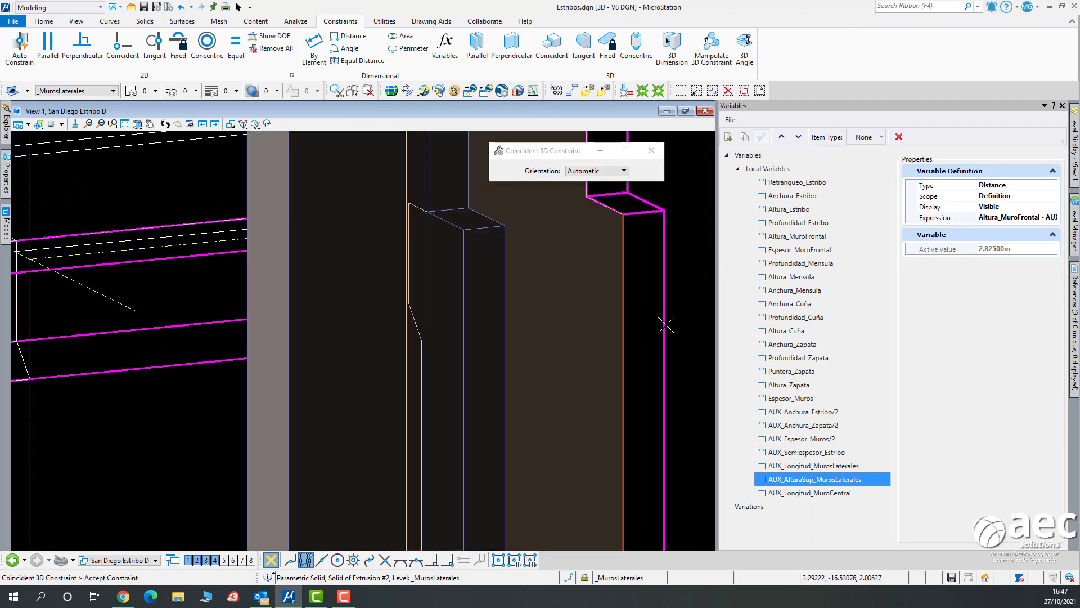
pyautogui.click(592, 347)
# Make the second side wall's vertical end face coincident with the front wall's flat vertical face opposite the corbel.
pyautogui.scroll(-3, 592, 347)
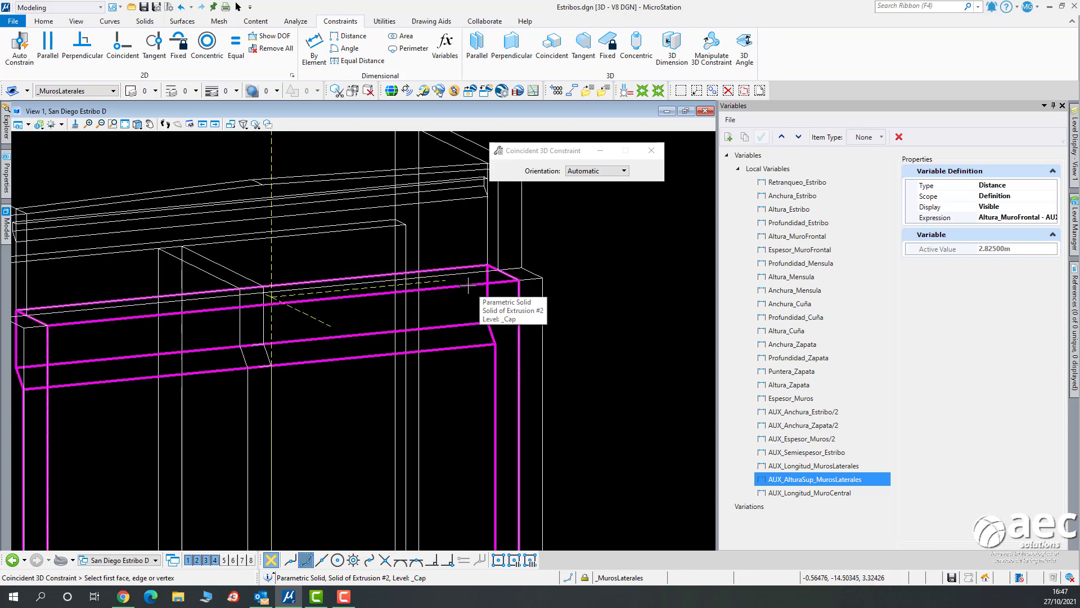
pyautogui.click(464, 306)
pyautogui.click(464, 305)
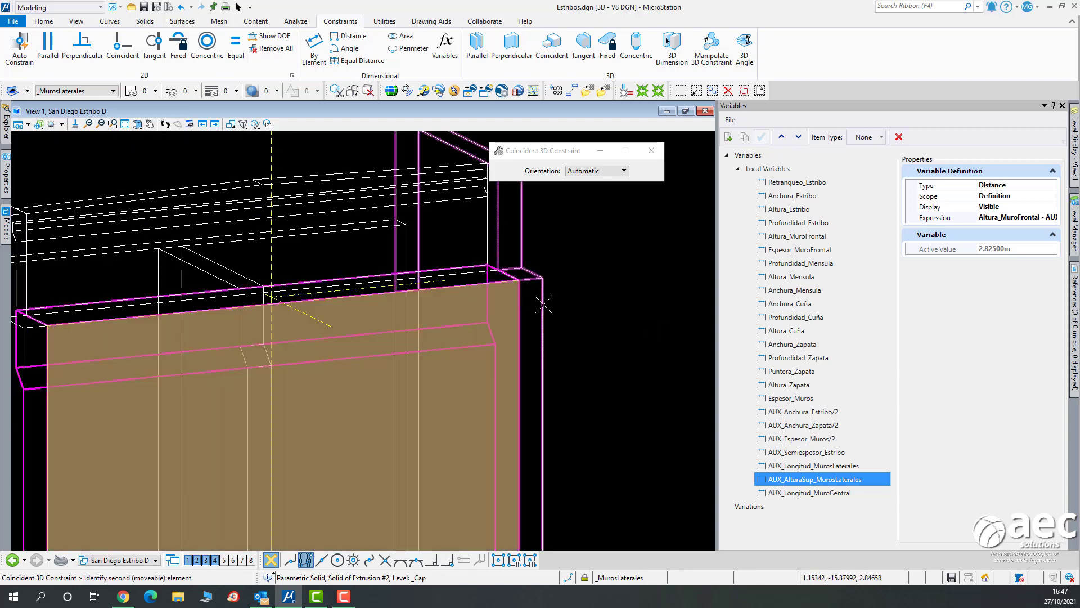
pyautogui.click(544, 305)
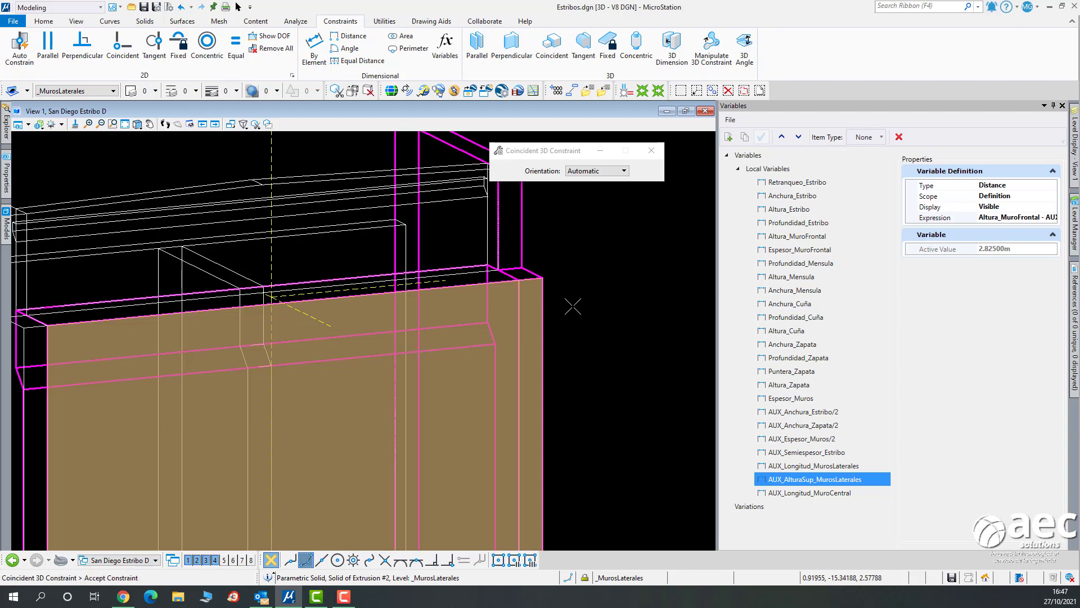
pyautogui.click(576, 306)
# Make the horizontal step face of the second side wall coincident with the front wall's top face.
pyautogui.scroll(3, 473, 282)
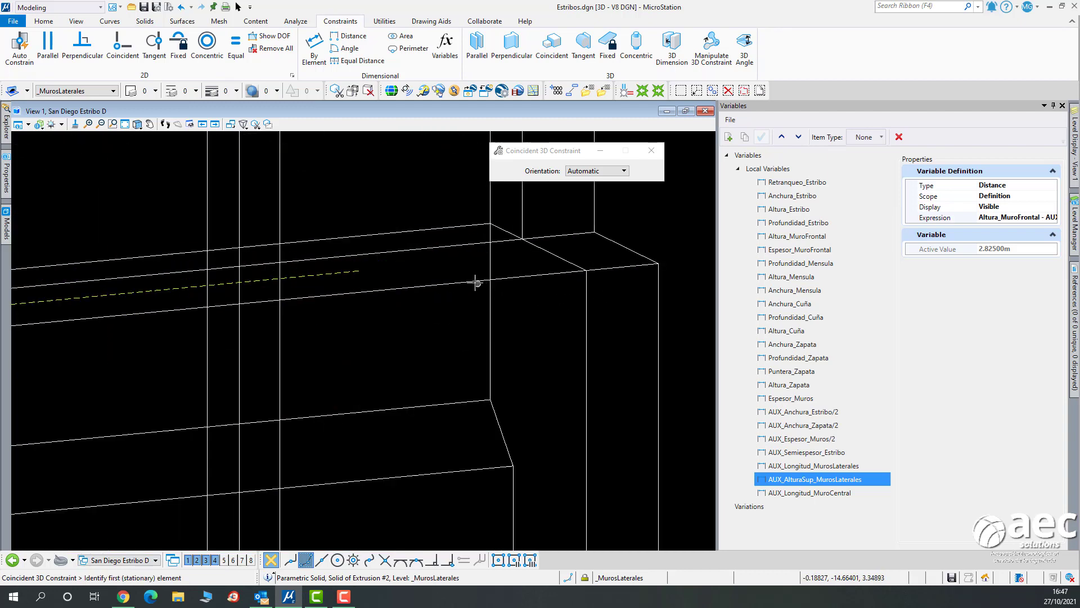
pyautogui.click(467, 272)
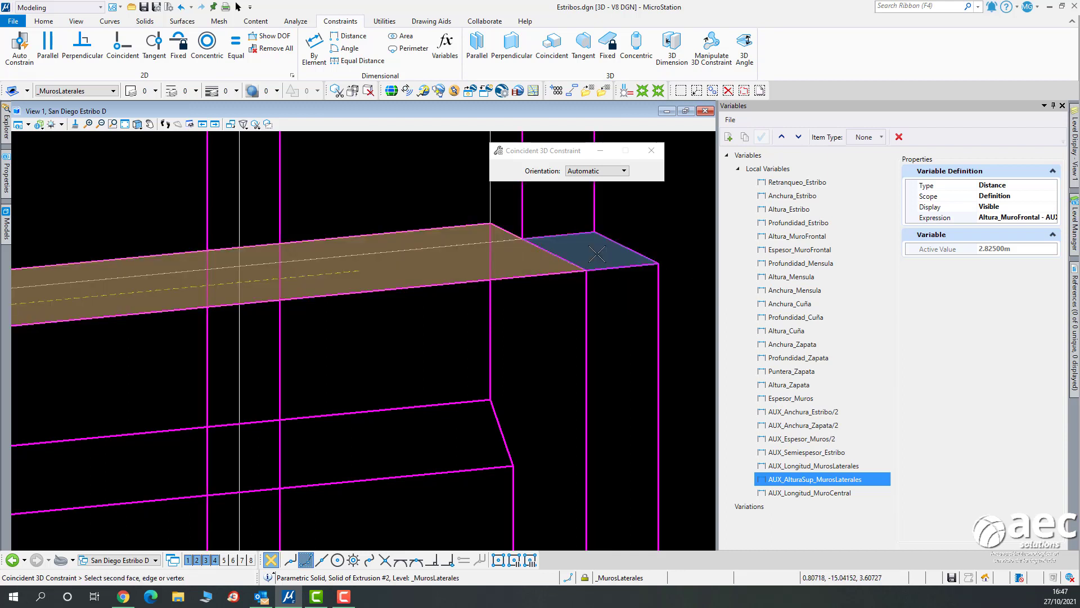
pyautogui.click(638, 251)
pyautogui.click(645, 230)
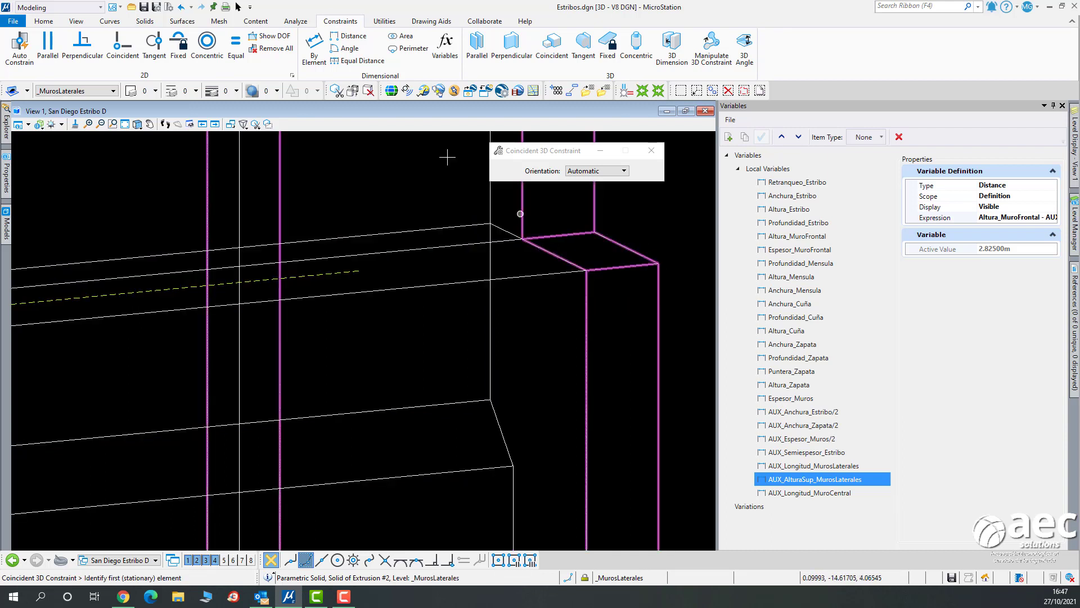
pyautogui.click(238, 8)
# Compare the 3D constraints listed in the properties of the first and second side walls.
pyautogui.scroll(-5, 434, 255)
pyautogui.scroll(5, 434, 255)
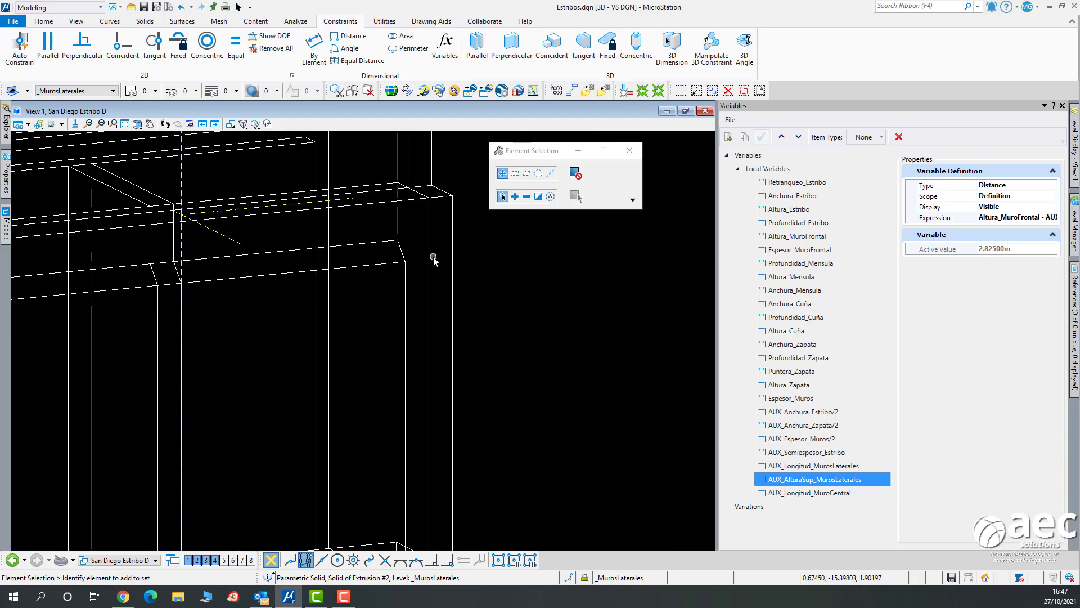
pyautogui.click(453, 271)
pyautogui.scroll(-3, 489, 301)
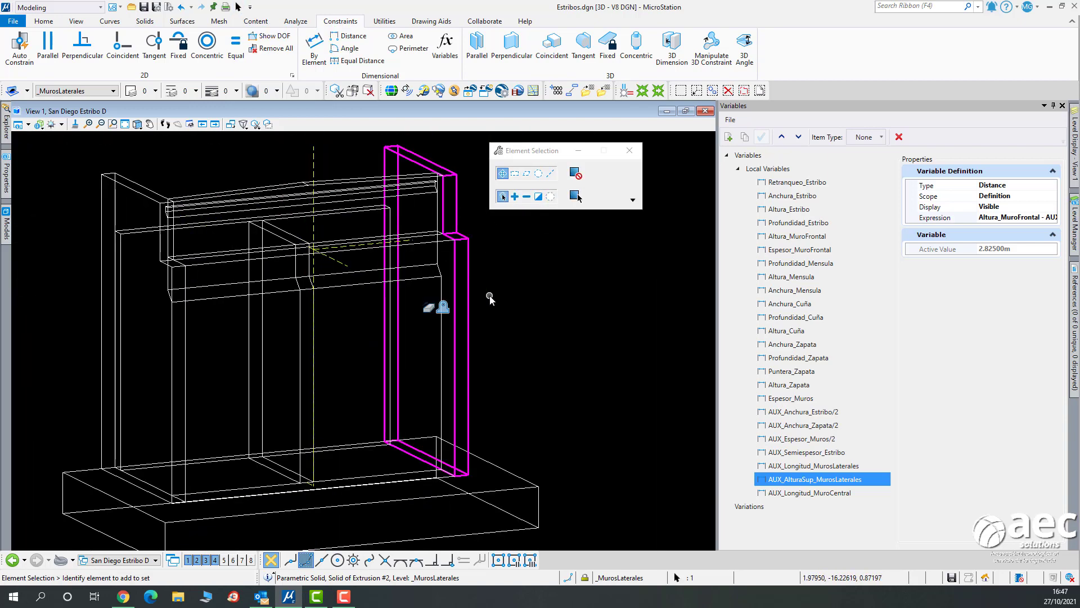
pyautogui.click(442, 260)
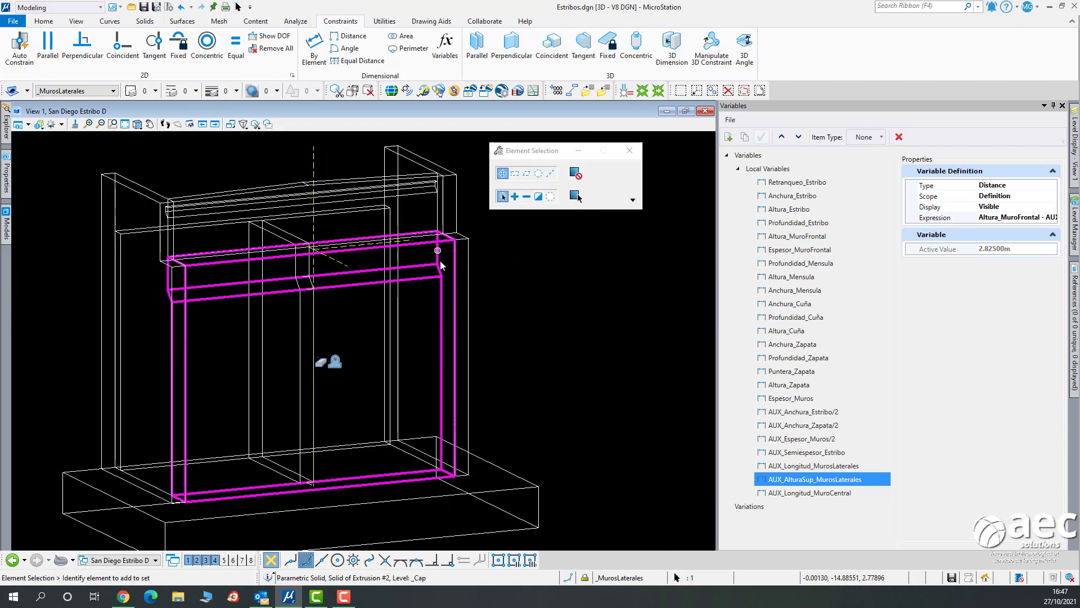
pyautogui.click(529, 282)
pyautogui.click(135, 195)
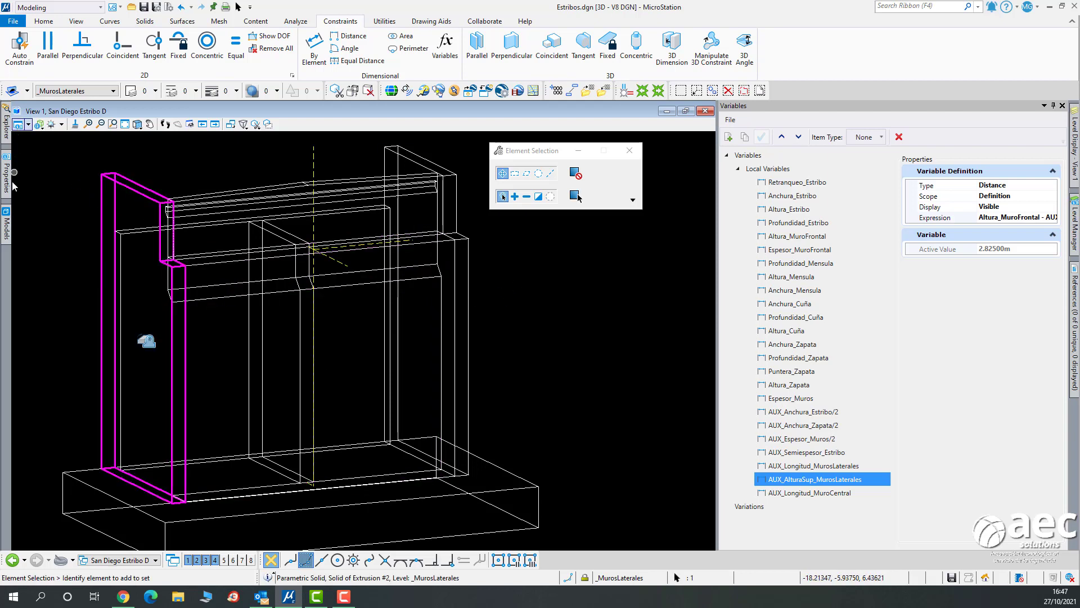
pyautogui.moveTo(7, 186)
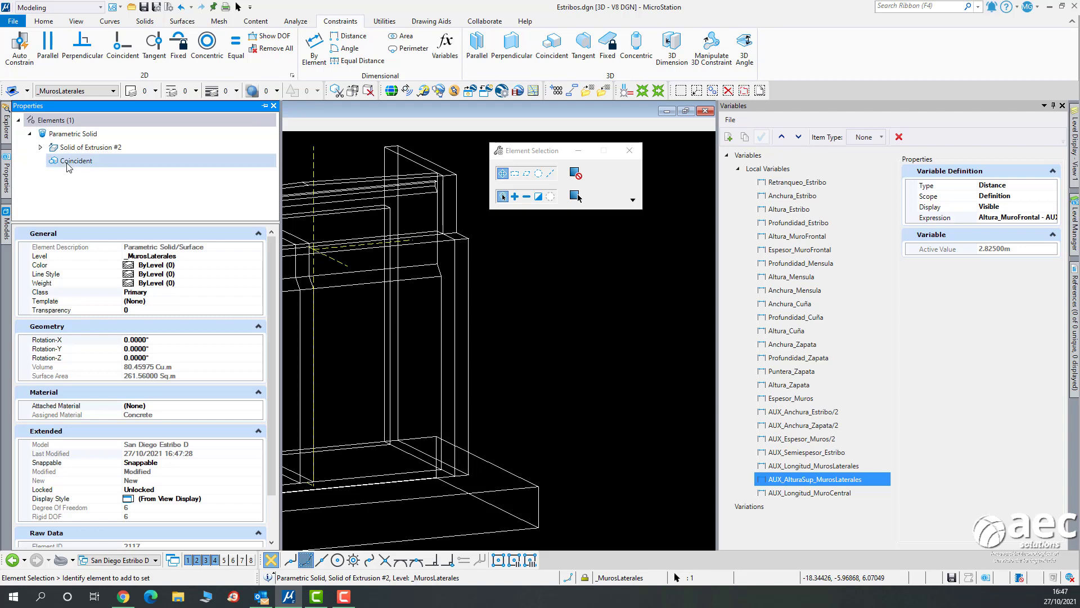
pyautogui.click(553, 274)
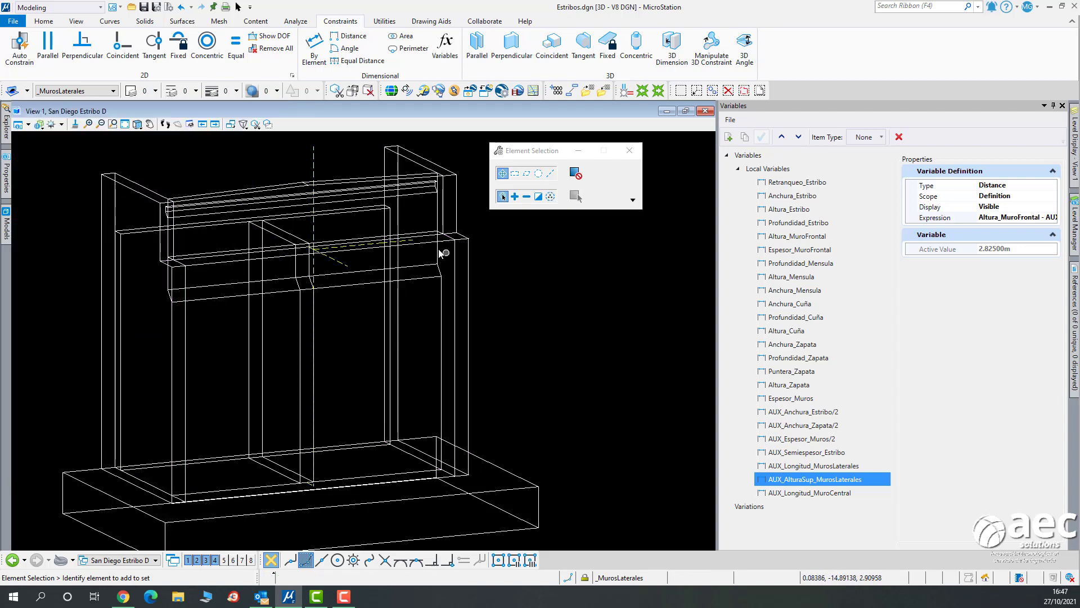
pyautogui.click(471, 249)
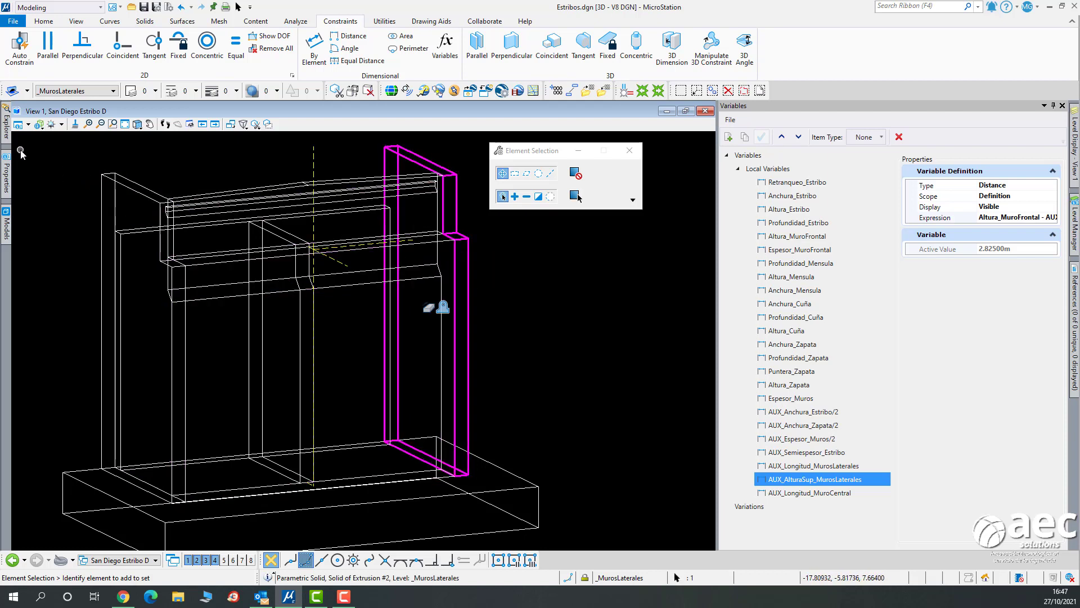
pyautogui.moveTo(6, 175)
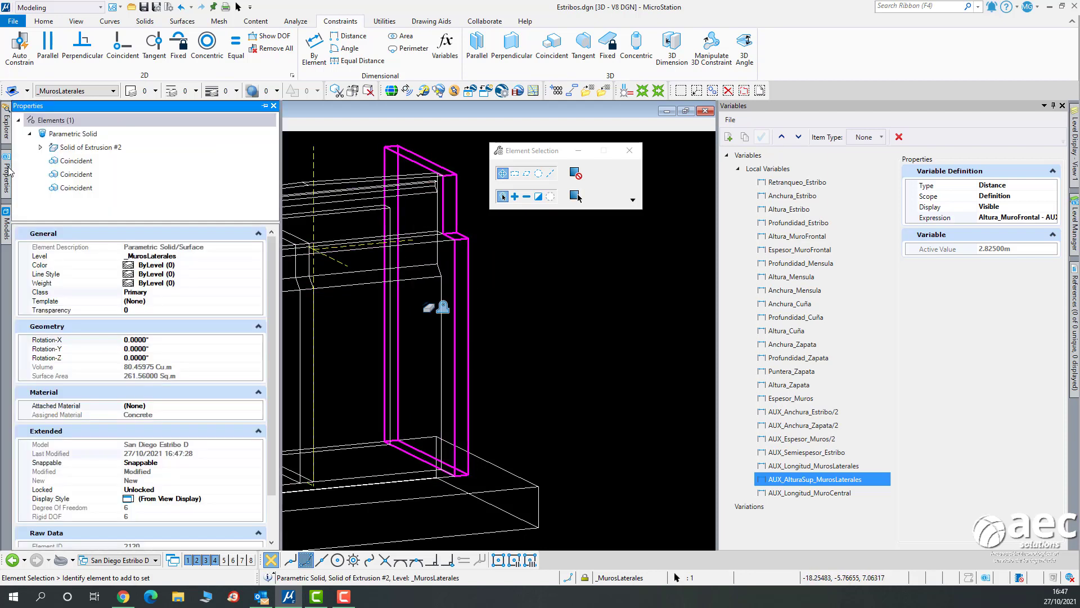
pyautogui.click(108, 162)
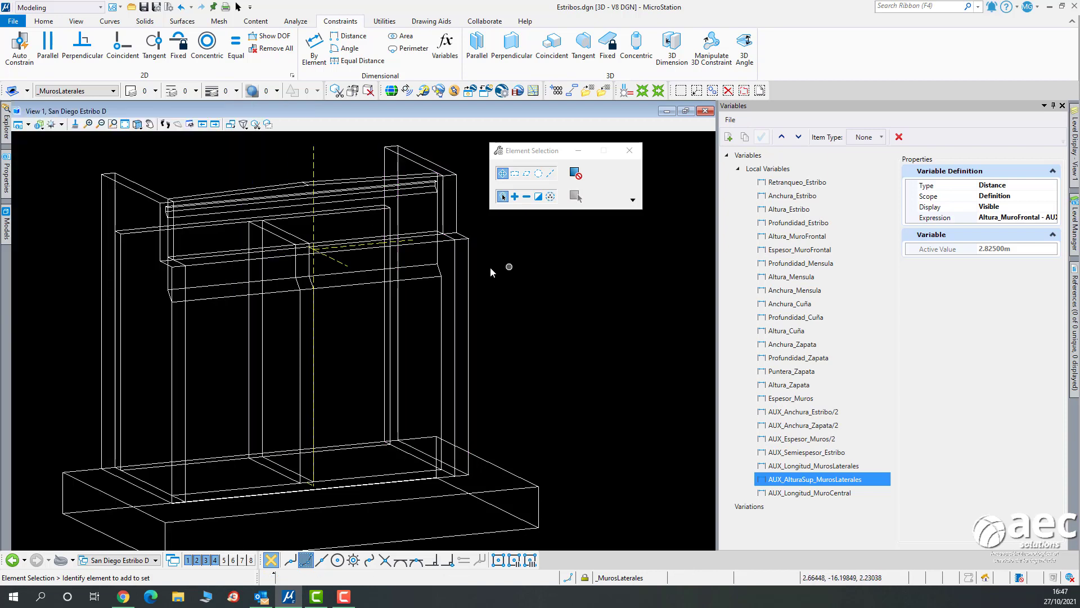
# Inspect the Coincident constraint on the first side wall to see which of its faces is tied to the front wall.
pyautogui.scroll(3, 201, 286)
pyautogui.moveTo(237, 279); pyautogui.dragTo(263, 354, button='middle')
pyautogui.click(167, 272)
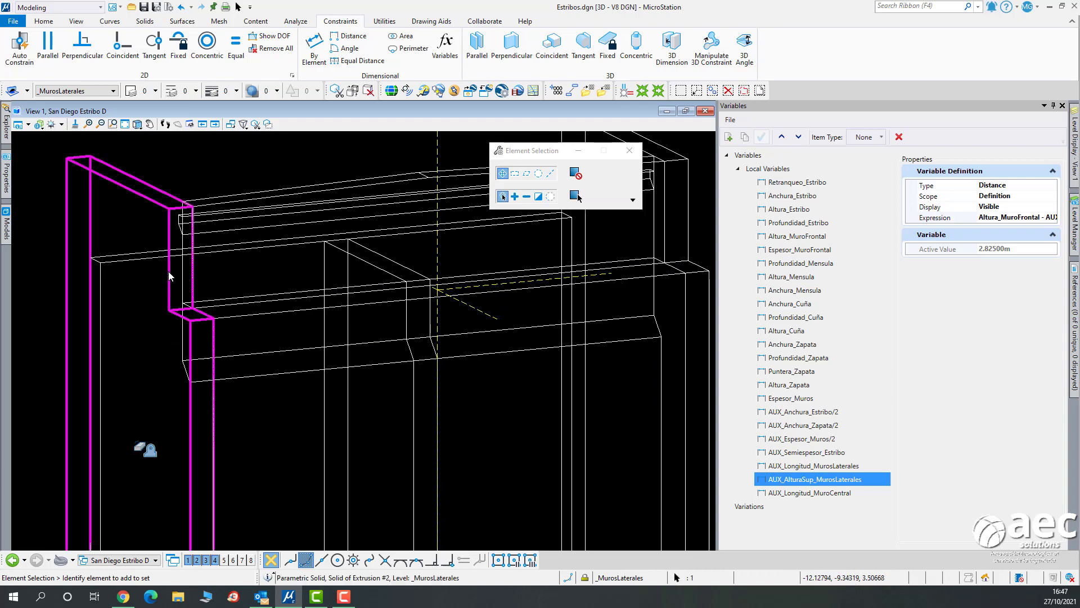
pyautogui.moveTo(8, 184)
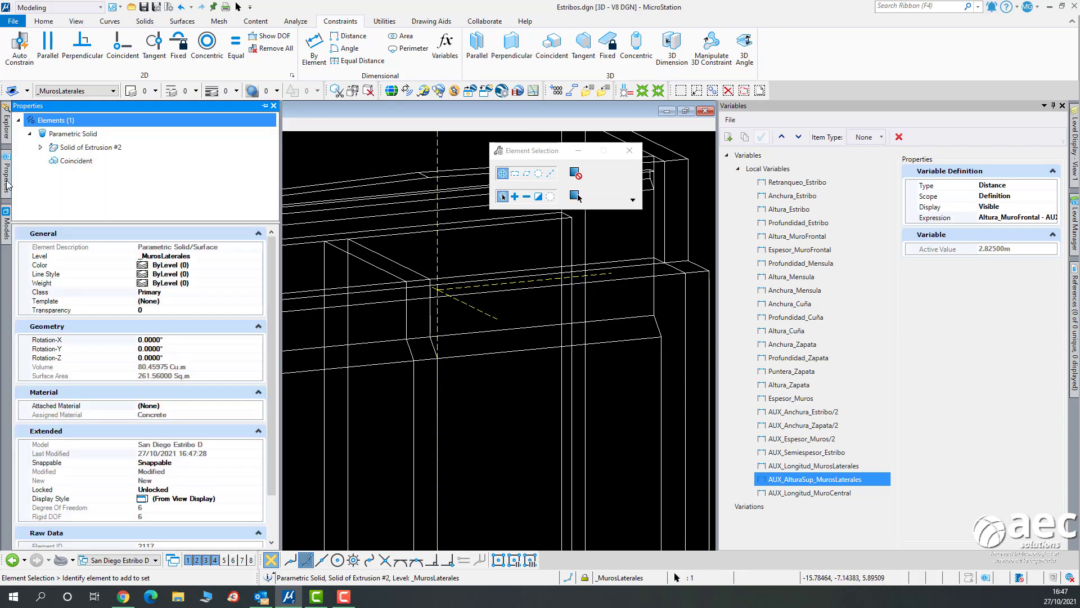
pyautogui.click(67, 161)
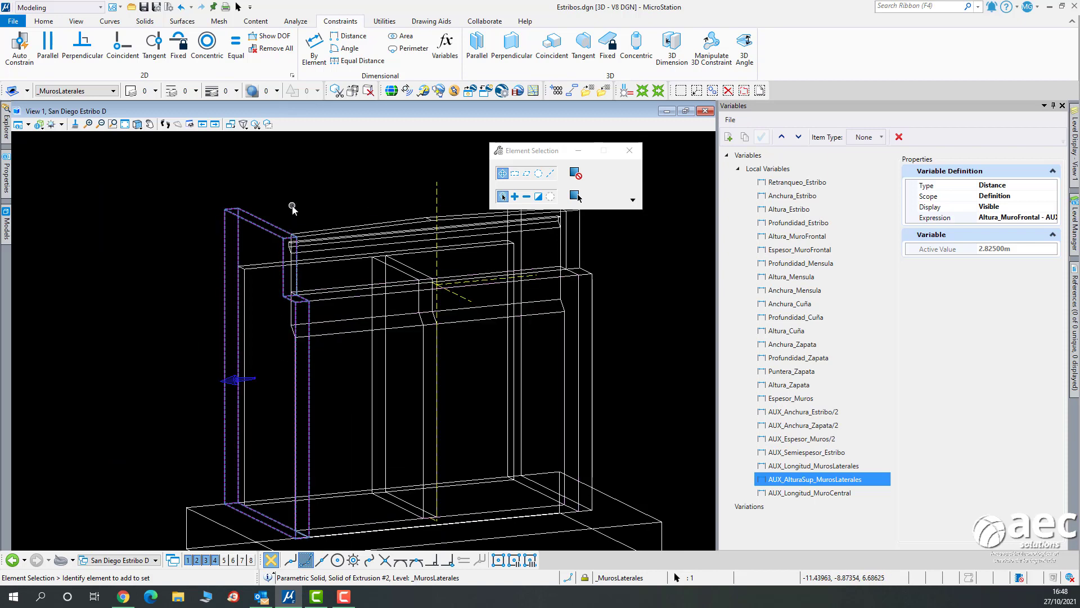
pyautogui.click(293, 209)
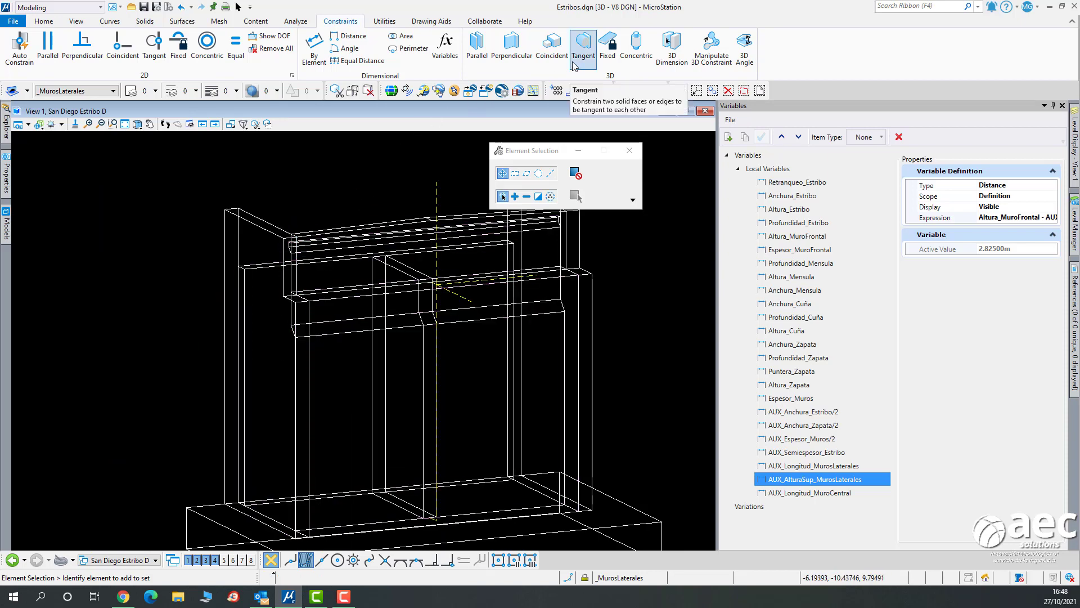
# Make the first side wall's vertical end face coincident with the front wall's flat vertical face opposite the corbel.
pyautogui.click(552, 44)
pyautogui.scroll(2, 324, 381)
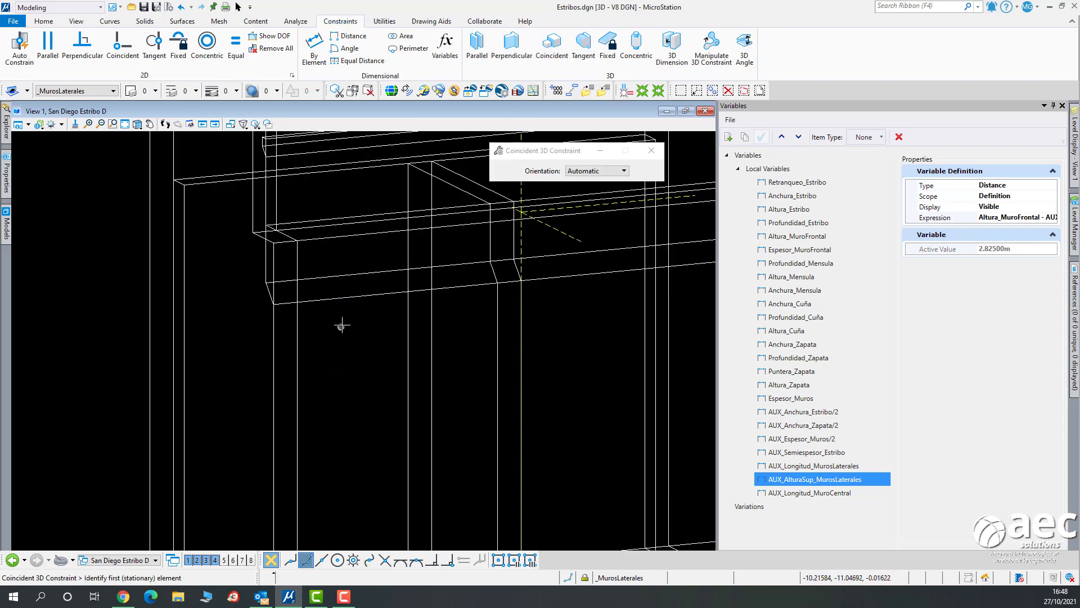
pyautogui.click(345, 242)
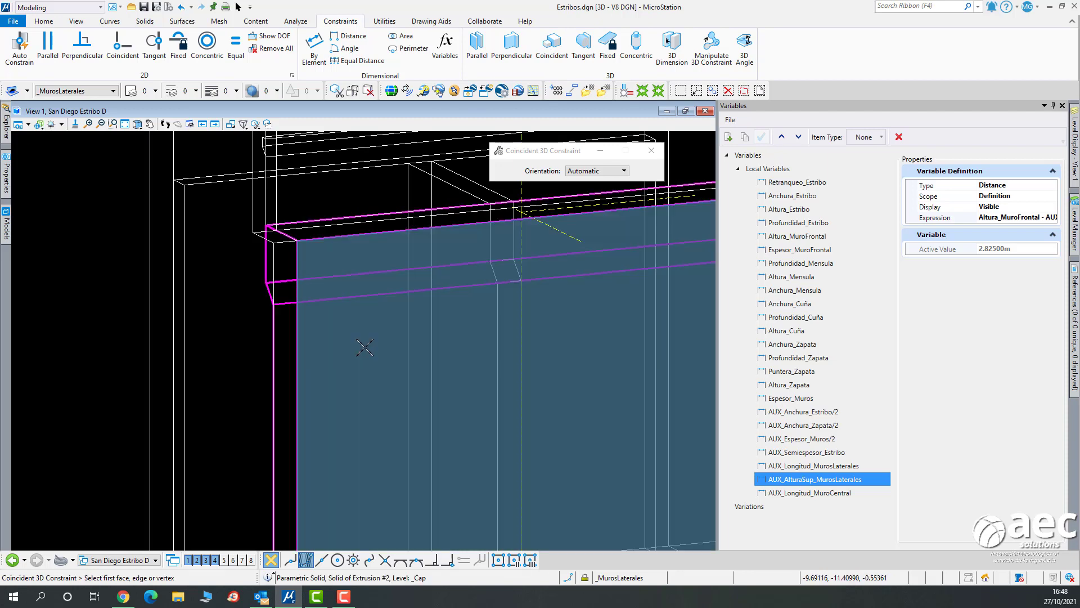
pyautogui.click(364, 348)
pyautogui.click(283, 260)
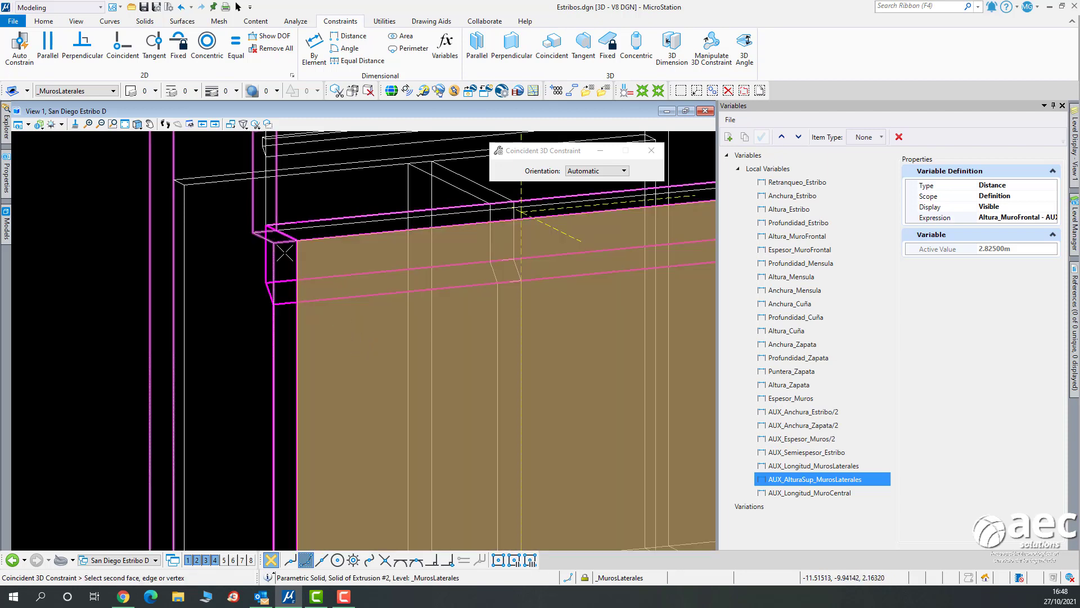
pyautogui.click(287, 265)
pyautogui.click(235, 307)
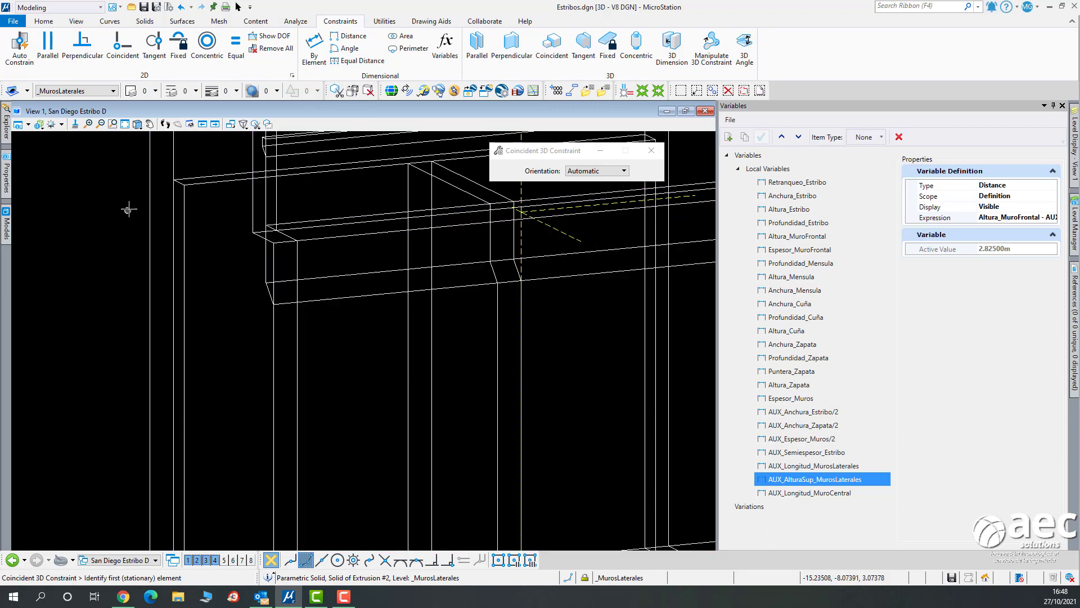
# Review the constraints listed in the first side wall's properties and examine its upper junction with the front wall.
pyautogui.click(238, 7)
pyautogui.click(149, 191)
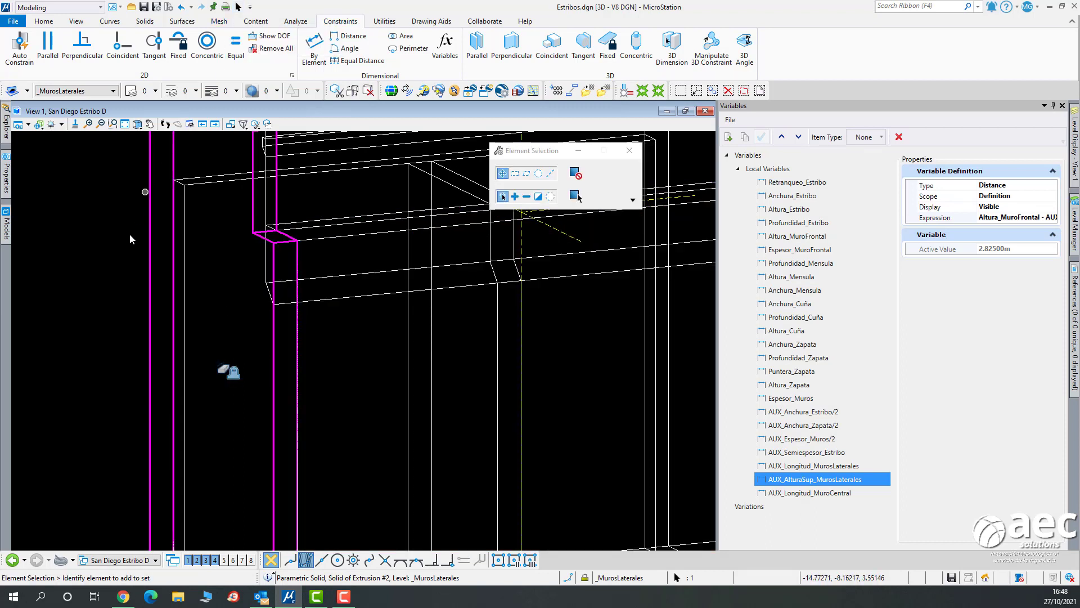
pyautogui.moveTo(7, 151)
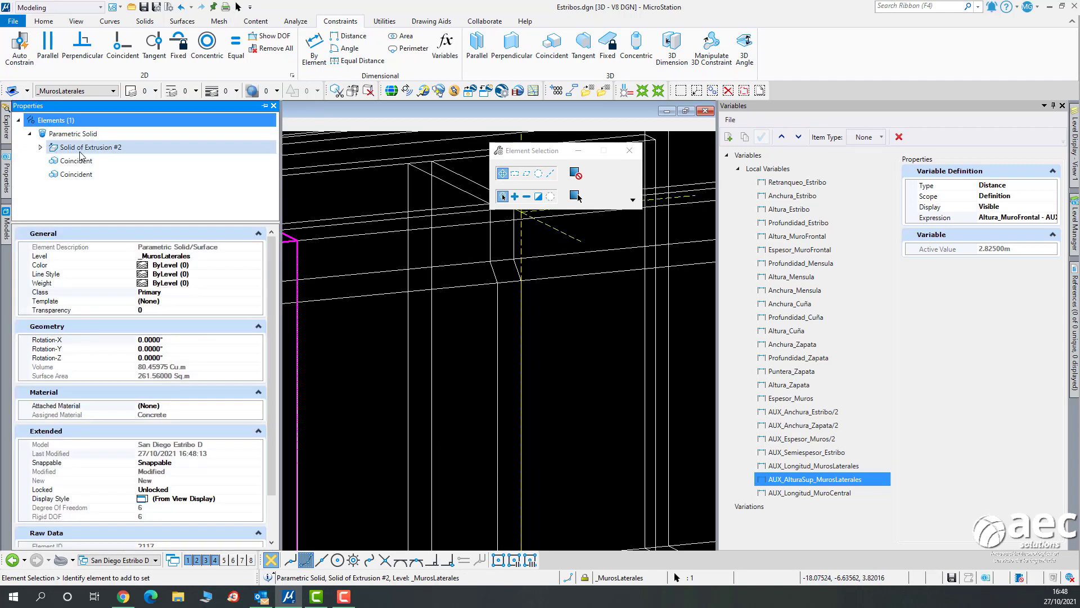
pyautogui.click(351, 344)
pyautogui.scroll(-5, 351, 344)
pyautogui.scroll(4, 343, 319)
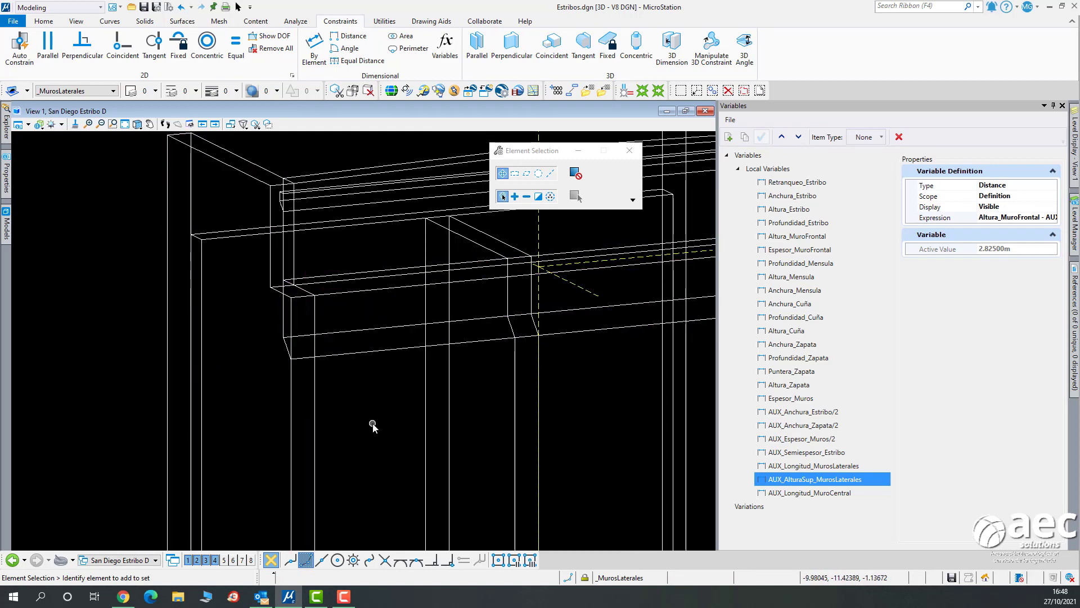
pyautogui.scroll(-4, 351, 429)
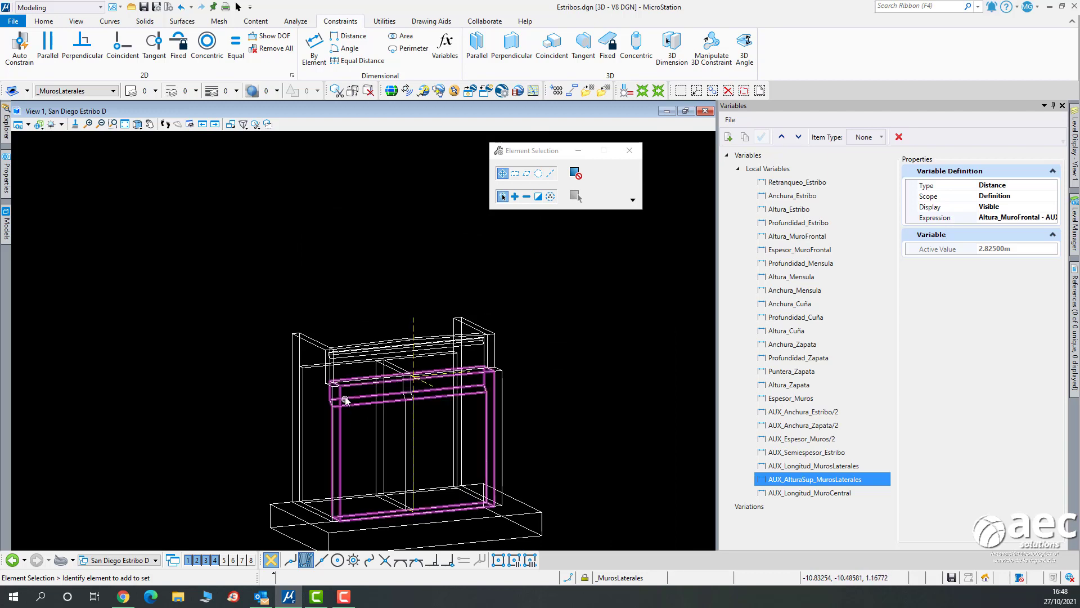
pyautogui.scroll(5, 333, 385)
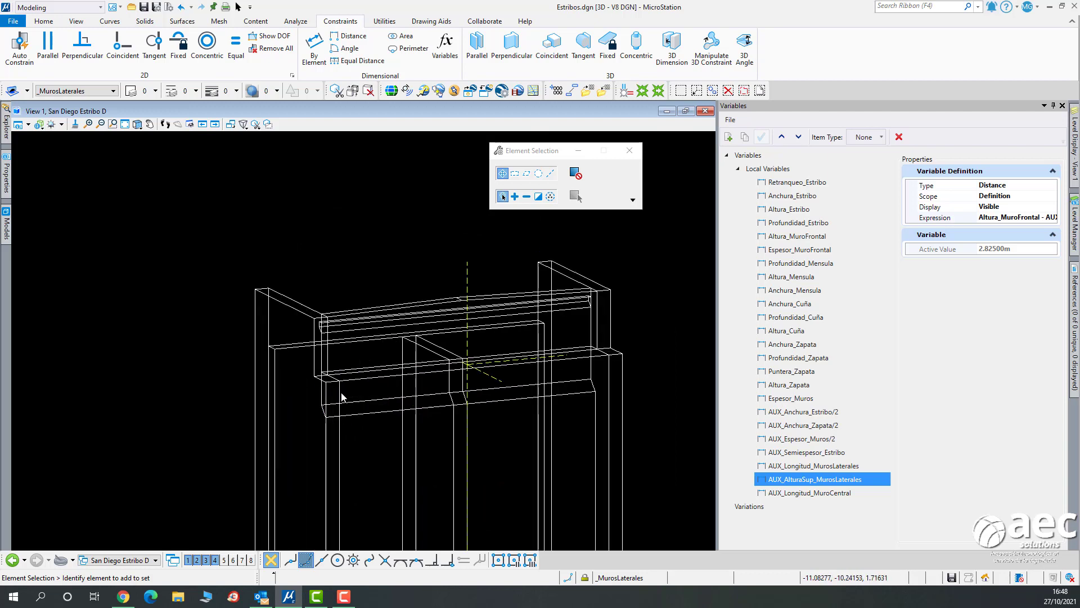
pyautogui.scroll(2, 335, 371)
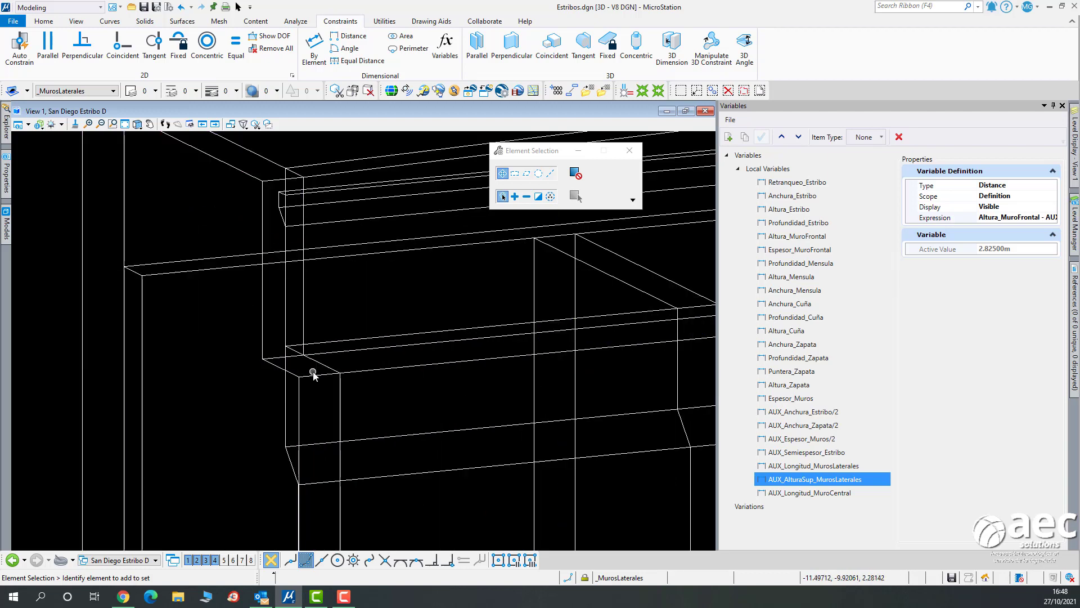
pyautogui.scroll(-2, 314, 375)
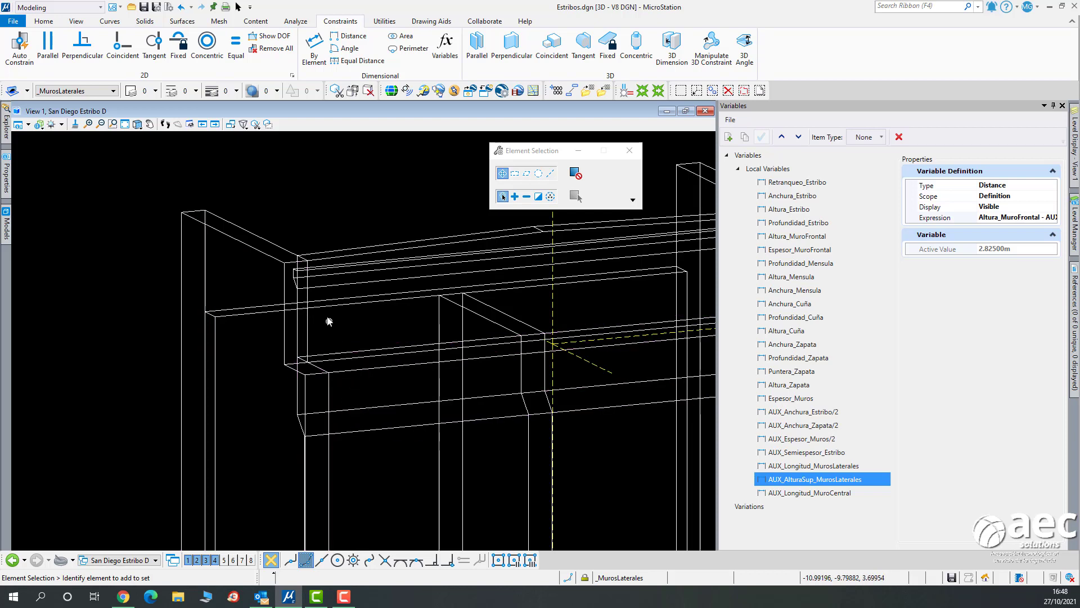
# Make the horizontal step face of the first side wall coincident with the front wall's top face.
pyautogui.click(552, 44)
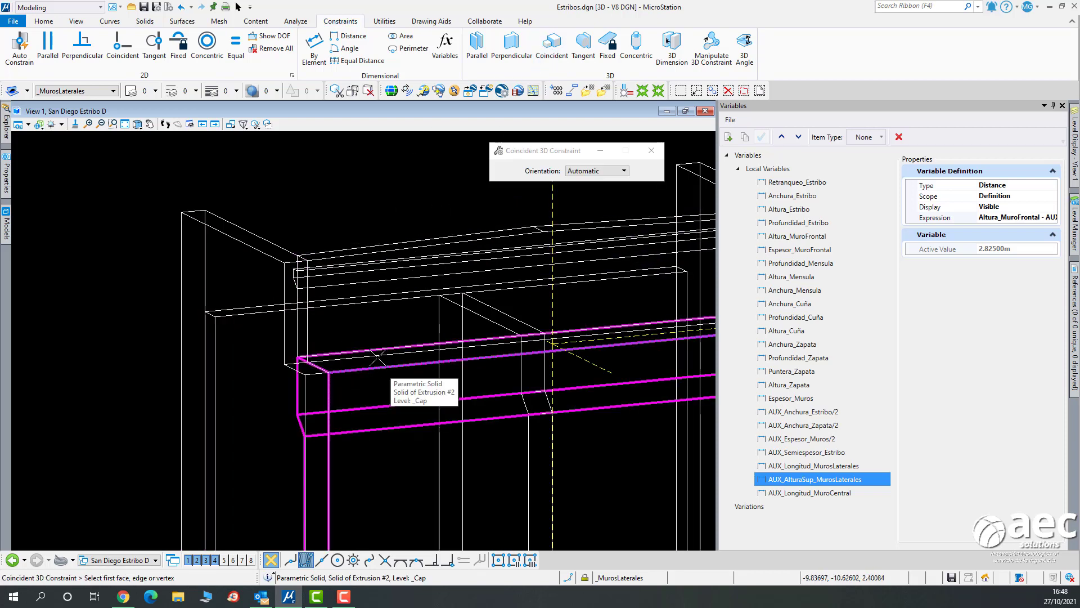
pyautogui.click(363, 369)
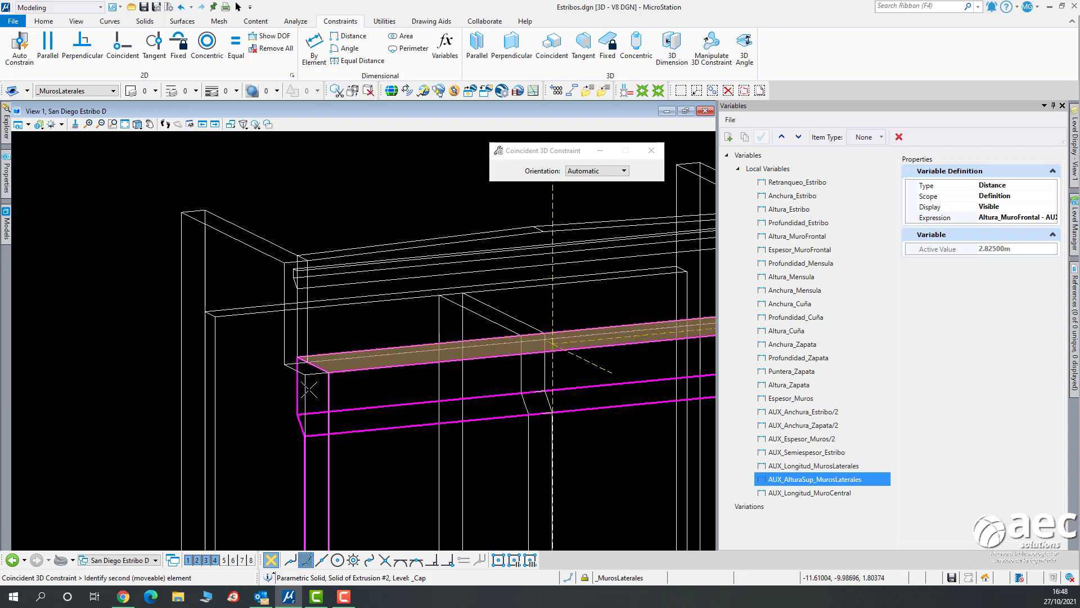
pyautogui.click(309, 389)
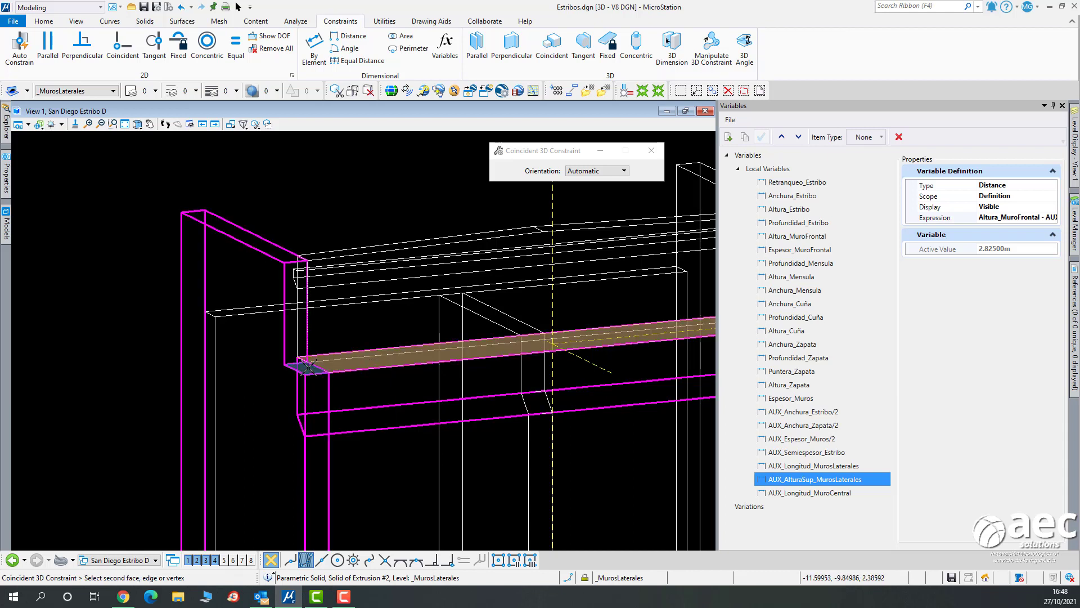
pyautogui.click(309, 369)
pyautogui.click(309, 182)
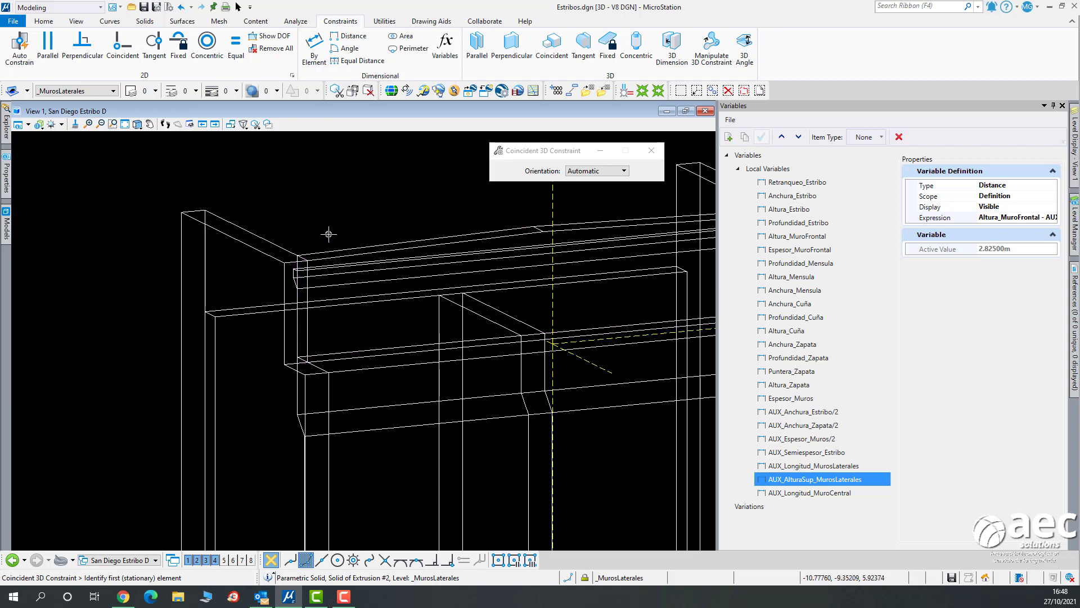
# Set up Chamfer Edges by distances with Distance 1 linked to the Espesor_Muros variable and Distance 2 set to 0.0175.
pyautogui.scroll(2, 328, 235)
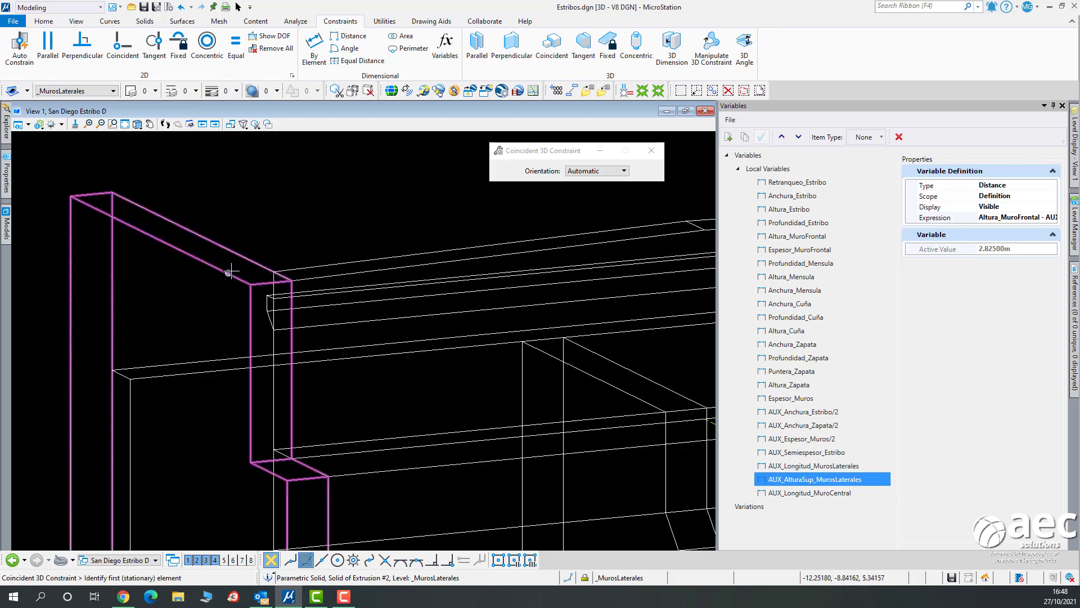
pyautogui.click(238, 7)
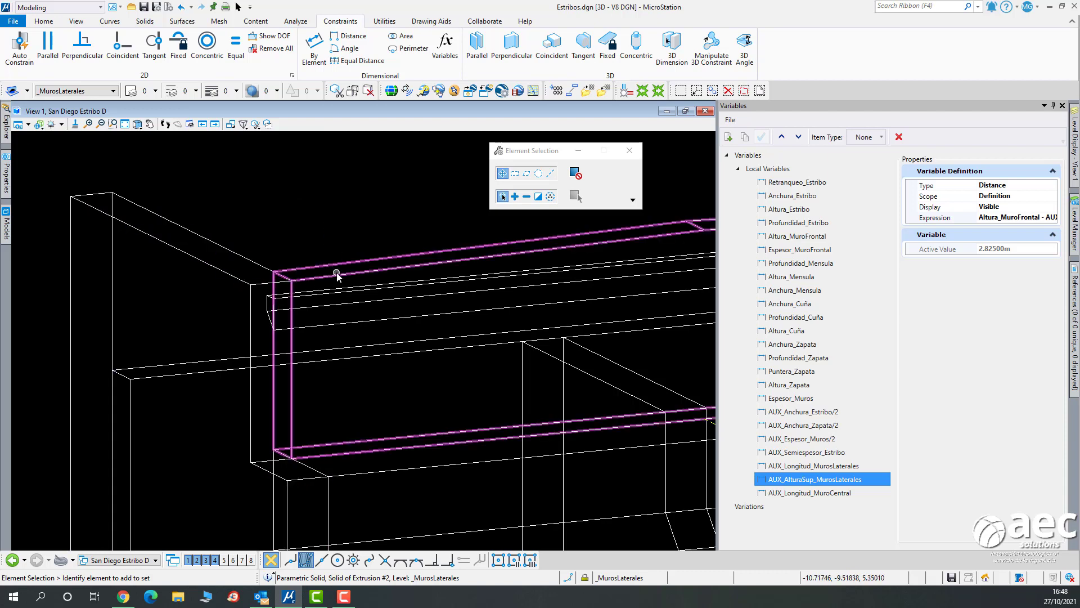
pyautogui.click(145, 21)
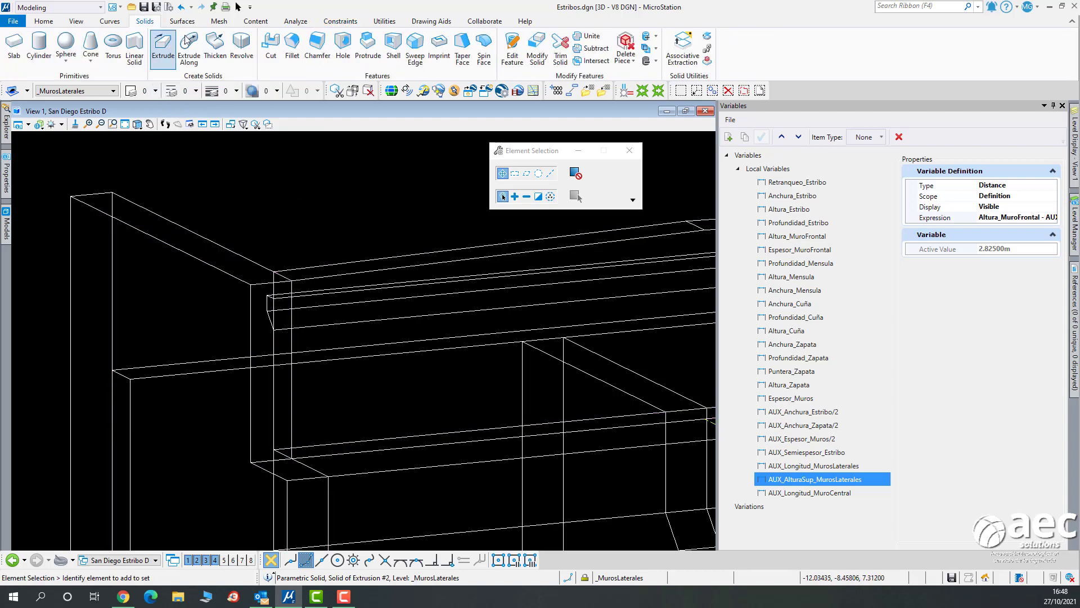
pyautogui.click(318, 45)
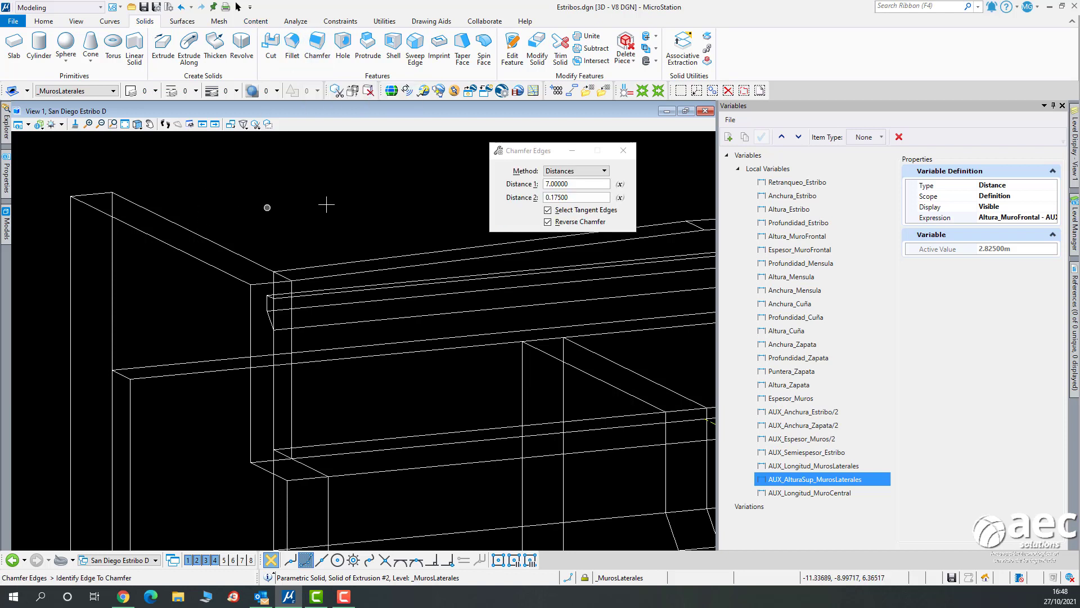
pyautogui.click(620, 184)
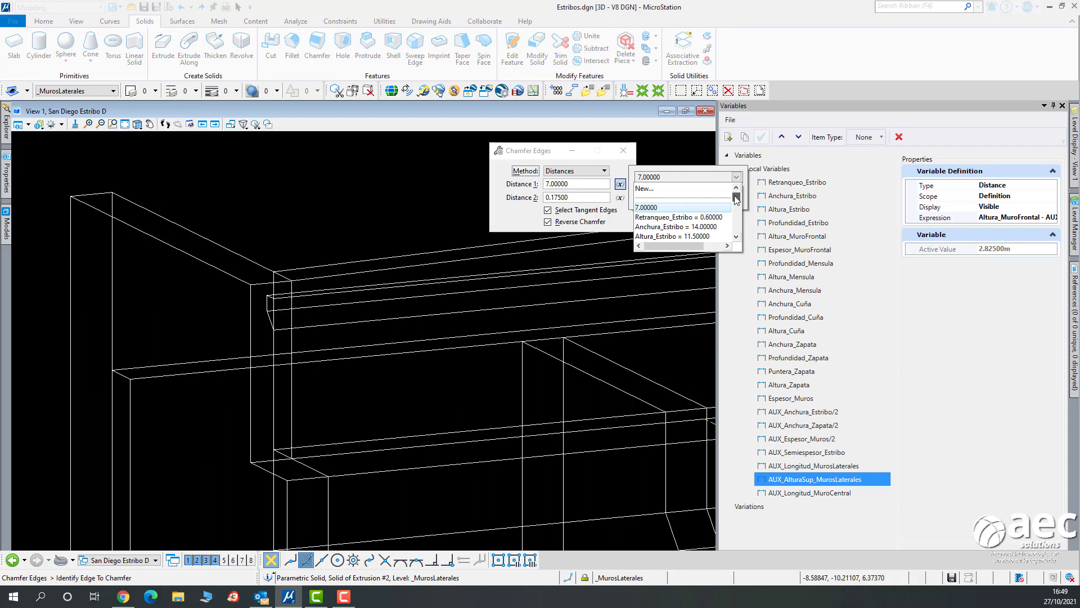
pyautogui.moveTo(736, 200); pyautogui.dragTo(739, 219)
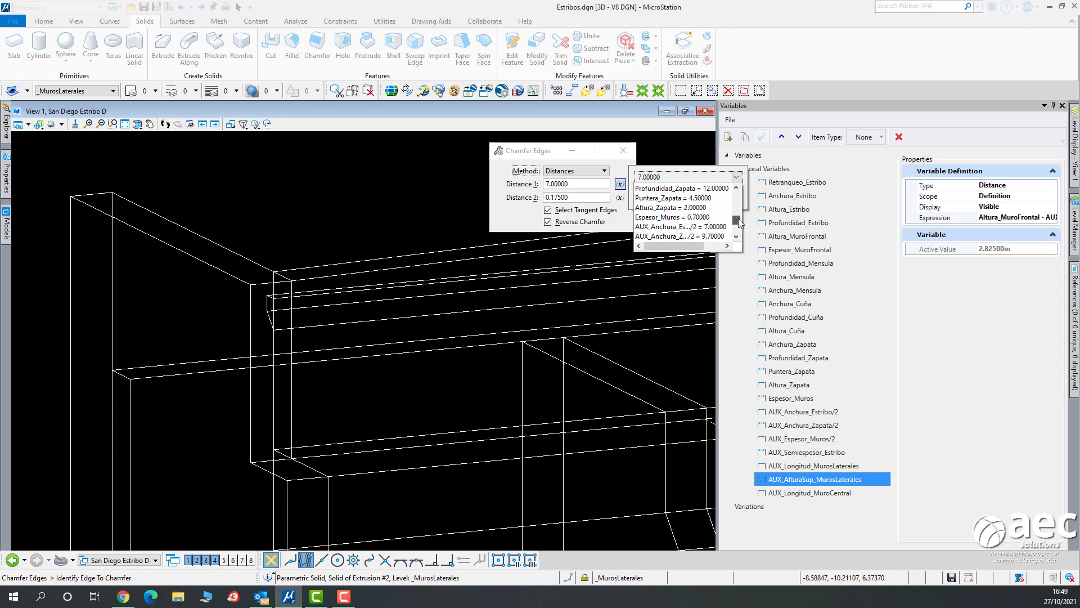
pyautogui.click(683, 222)
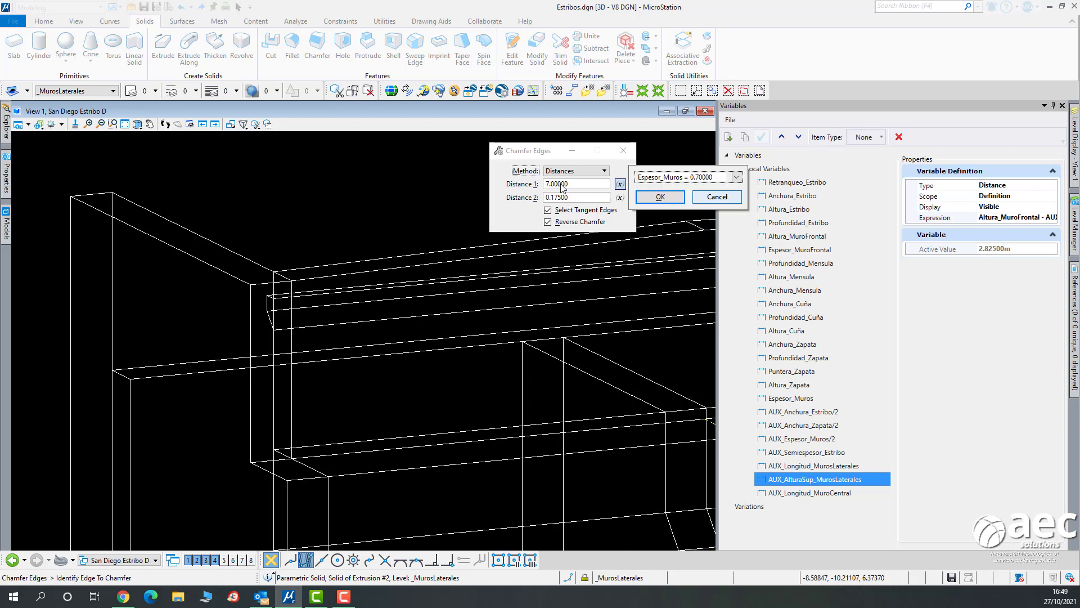
pyautogui.click(666, 201)
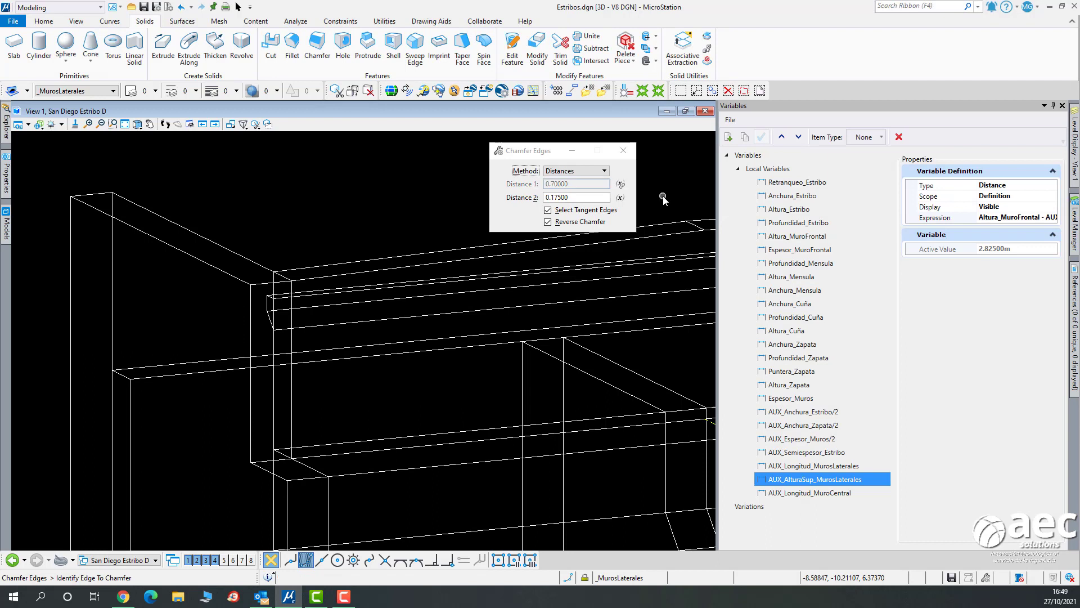
pyautogui.click(552, 198)
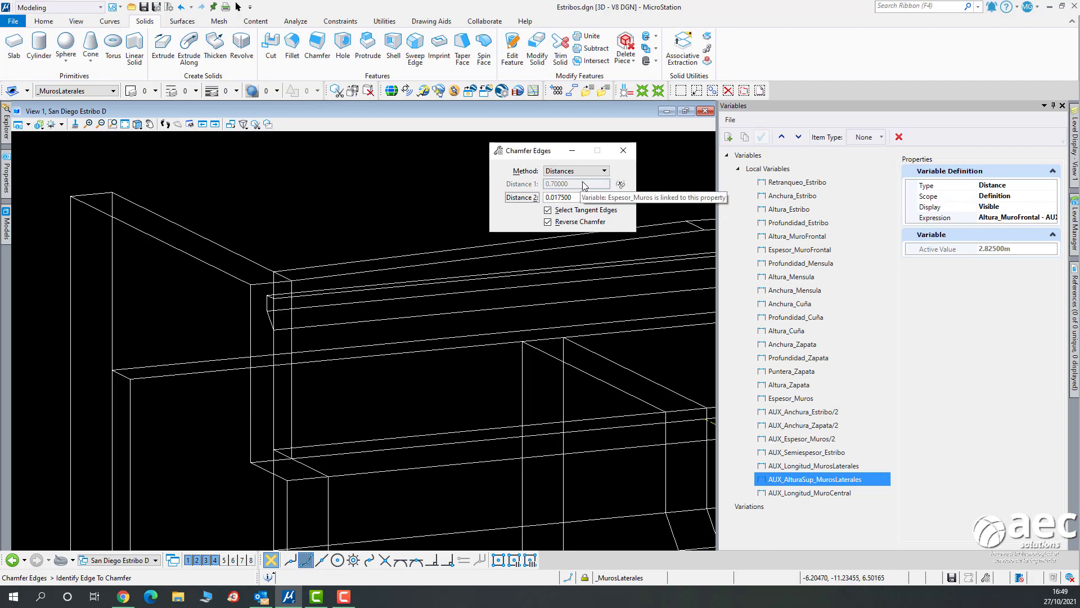
# Chamfer the outer top edge of the first side wall with Reverse Chamfer on.
pyautogui.click(197, 258)
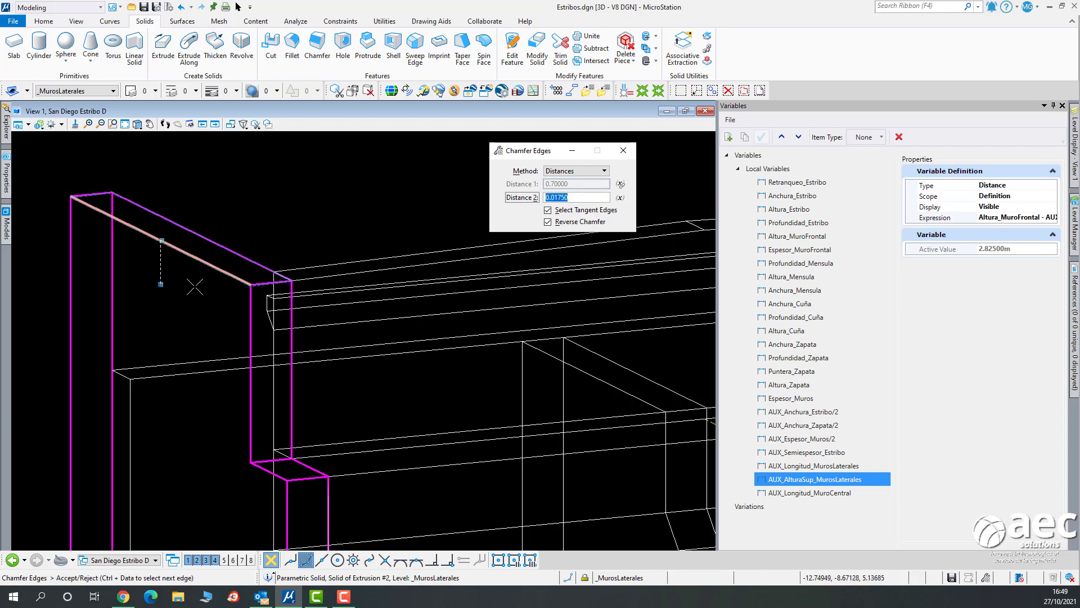
pyautogui.scroll(5, 234, 282)
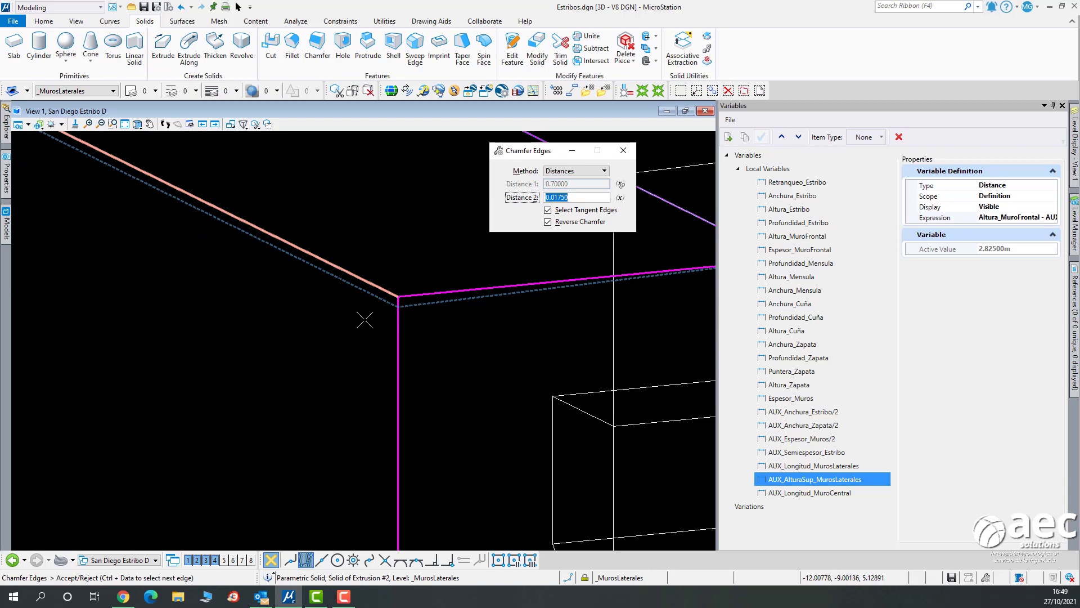
pyautogui.click(365, 320)
# Chamfer the outer top edge of the second side wall with the same distances and Reverse Chamfer off.
pyautogui.scroll(-6, 361, 313)
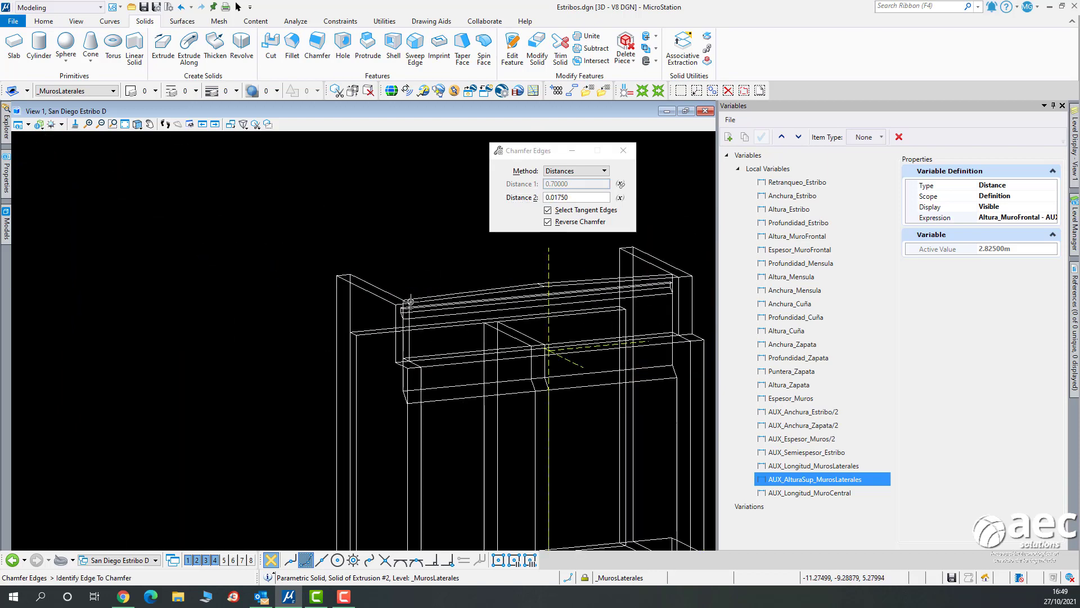
pyautogui.scroll(3, 605, 281)
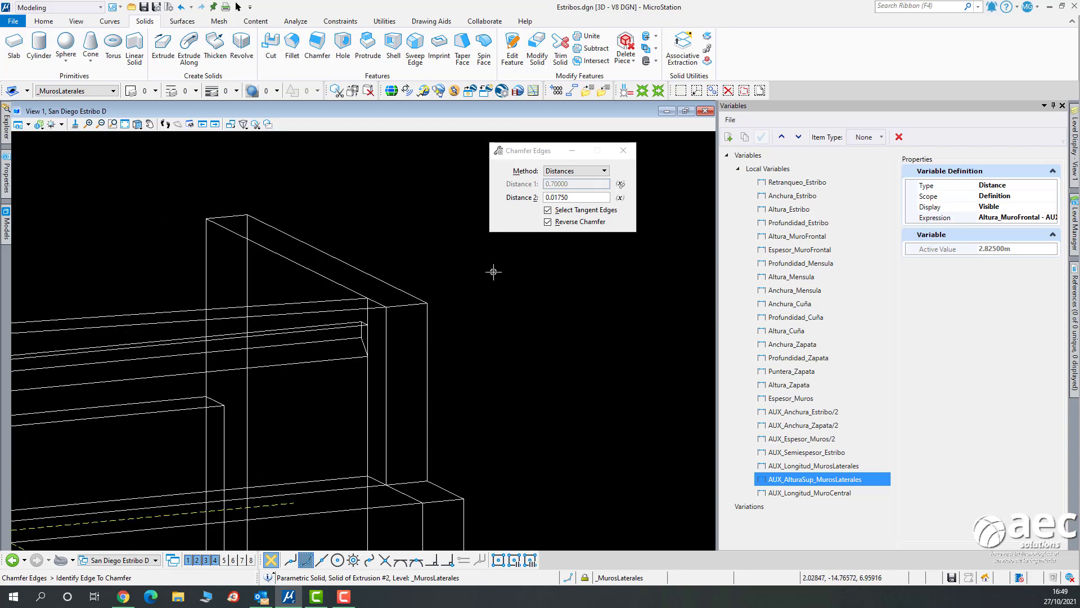
pyautogui.click(398, 289)
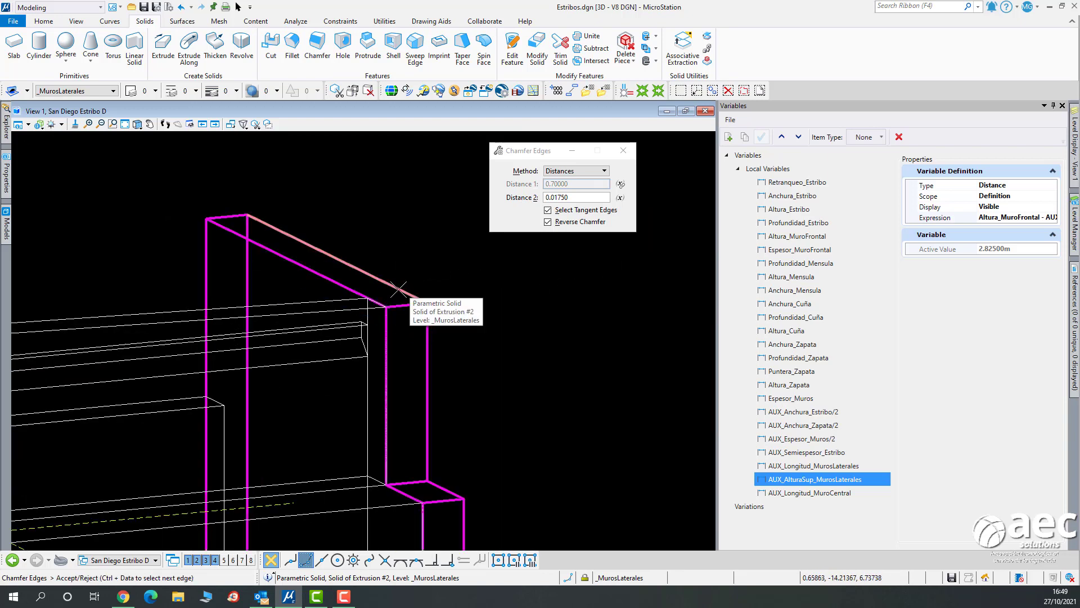
pyautogui.scroll(3, 398, 289)
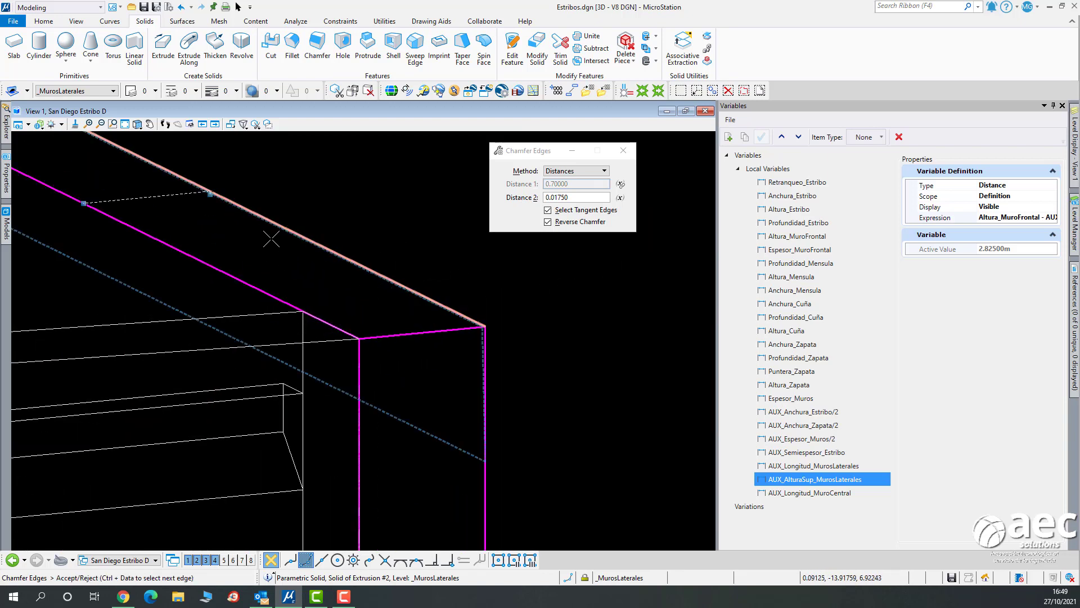
pyautogui.scroll(5, 478, 340)
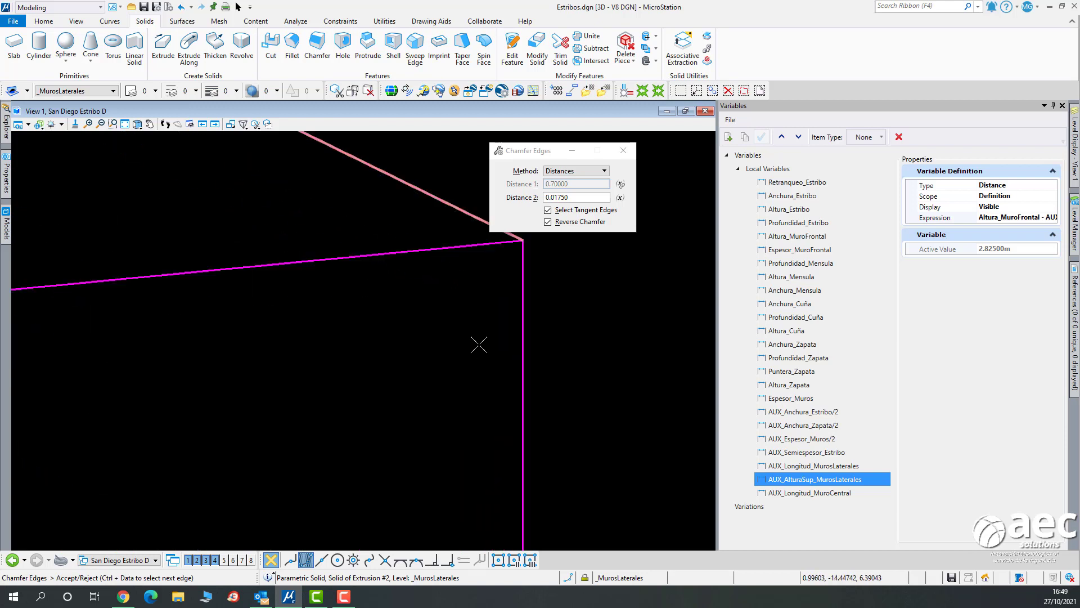
pyautogui.click(548, 221)
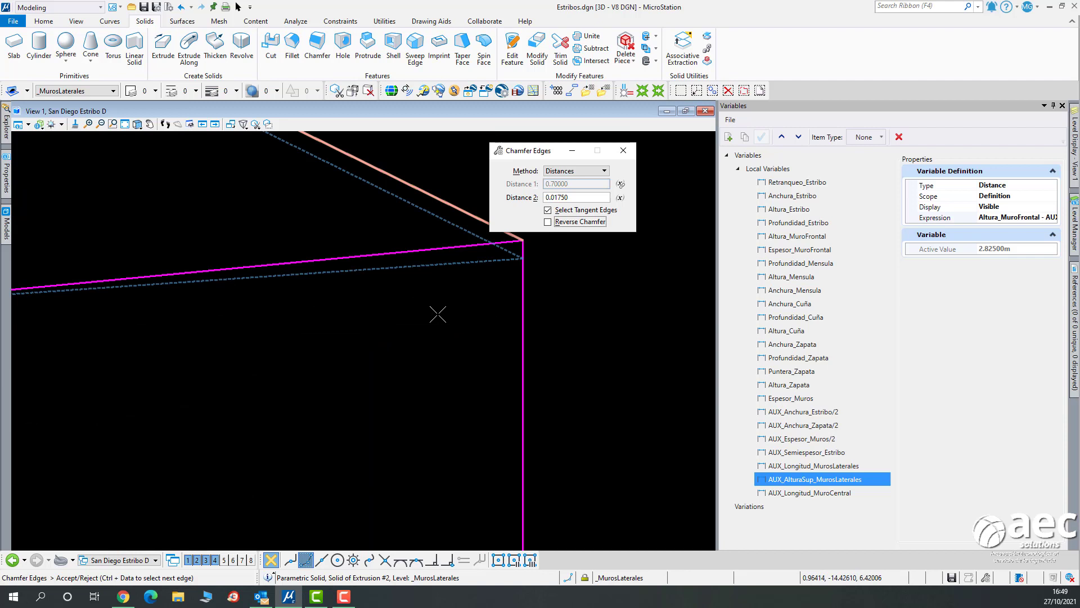
pyautogui.scroll(-1, 438, 315)
pyautogui.scroll(-1, 438, 314)
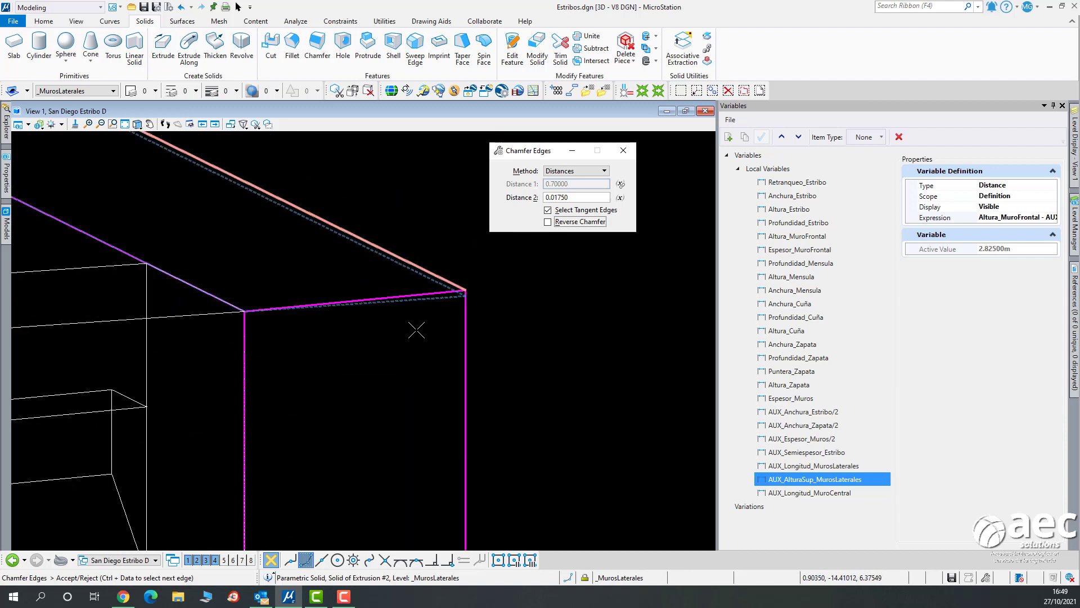
pyautogui.click(416, 330)
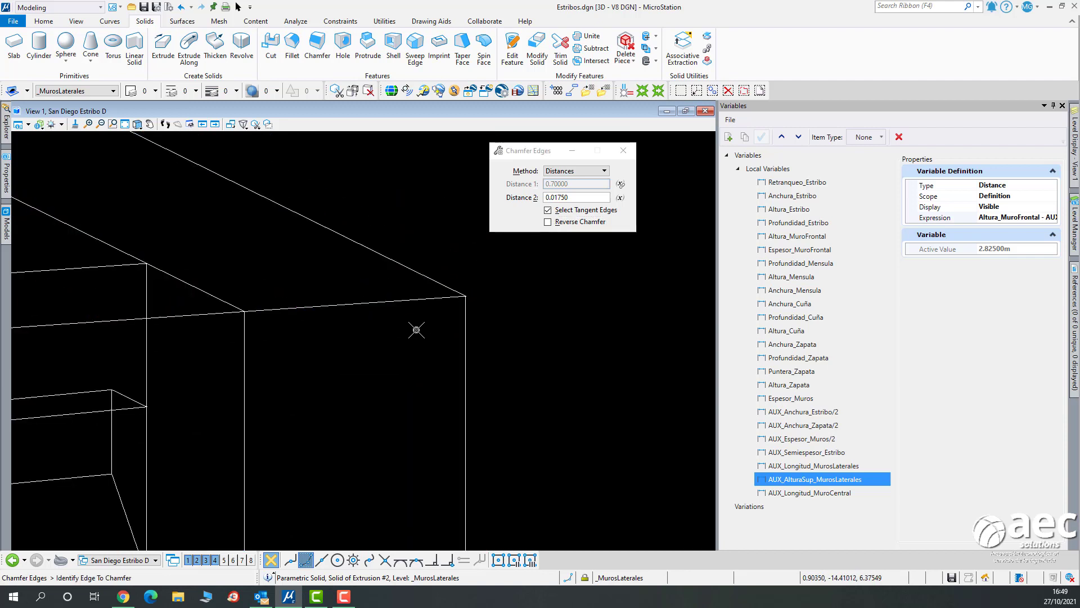
# Examine the chamfered side walls and the whole abutment in top, front and isometric views.
pyautogui.click(138, 125)
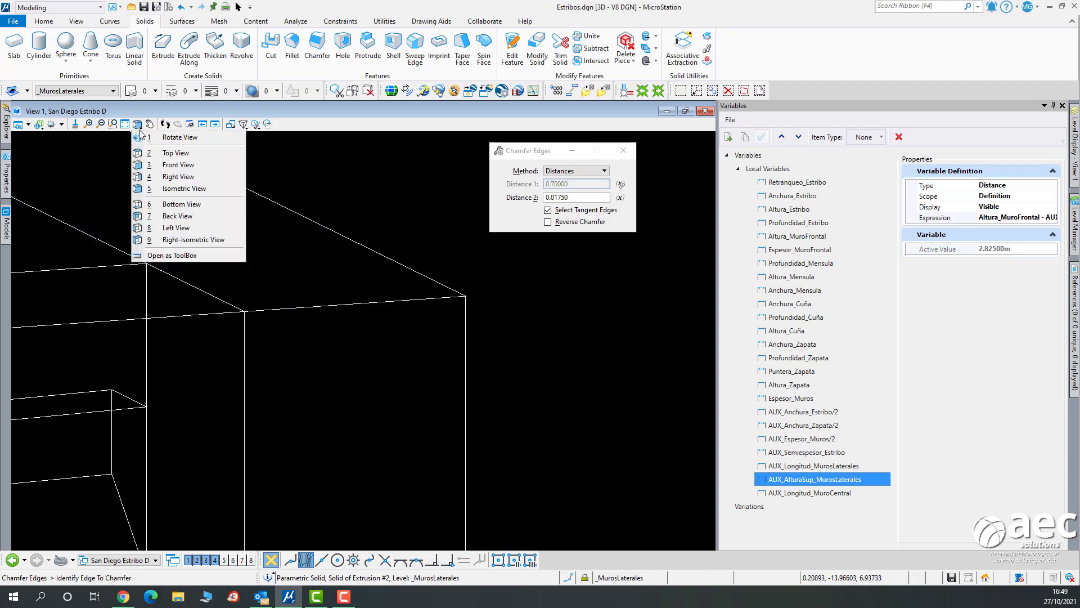
pyautogui.click(164, 154)
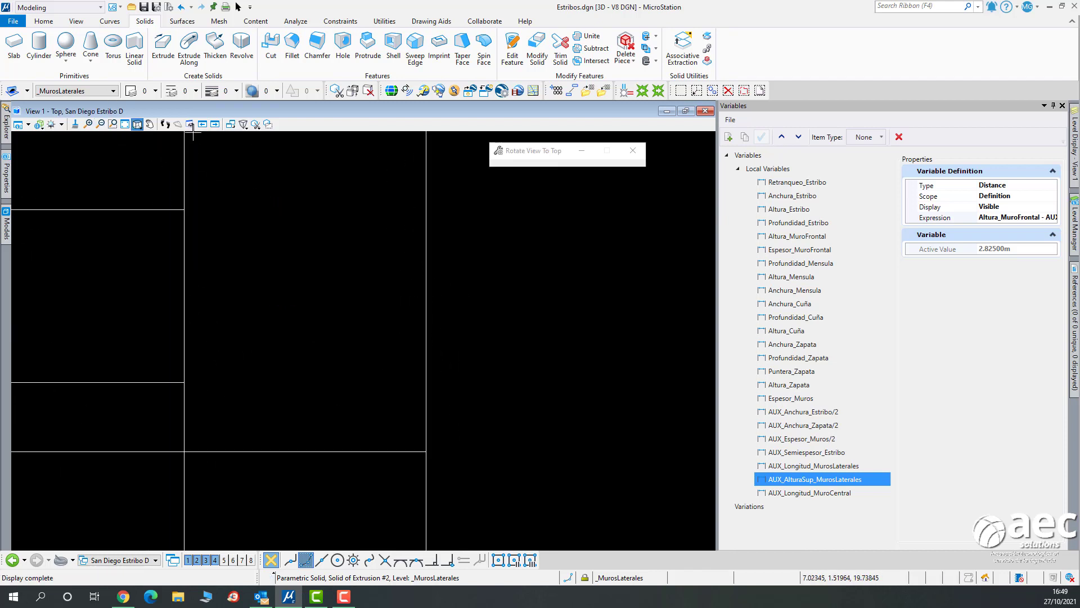
pyautogui.click(138, 125)
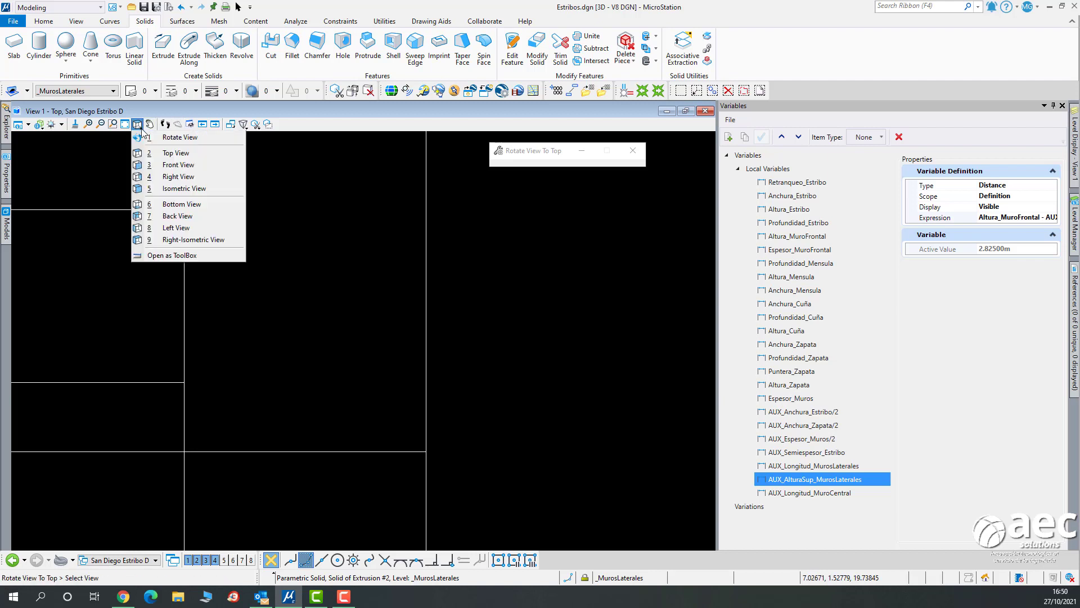
pyautogui.click(179, 165)
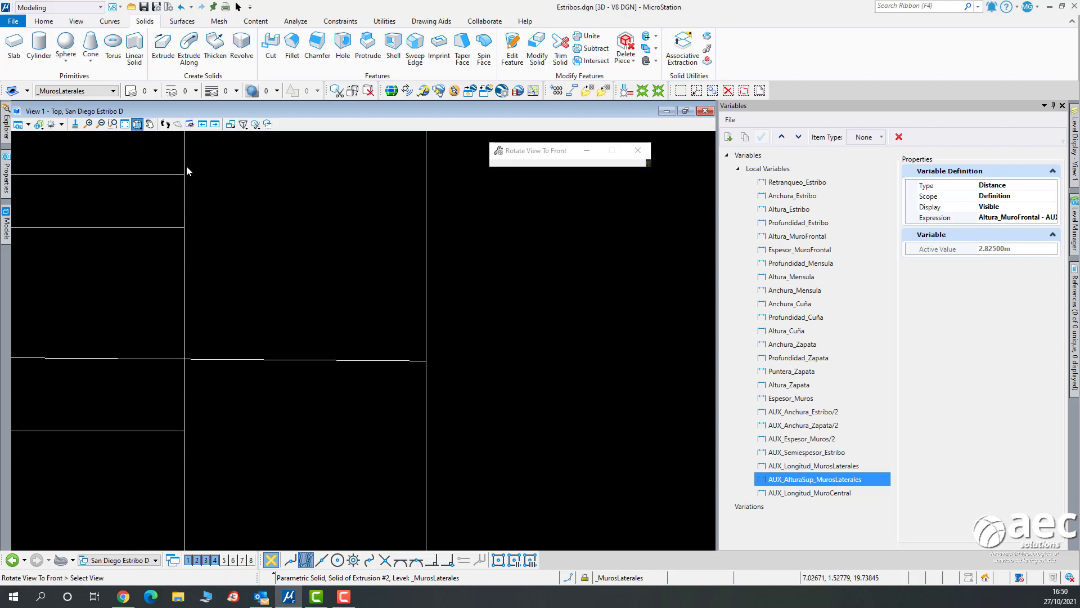
pyautogui.scroll(6, 59, 185)
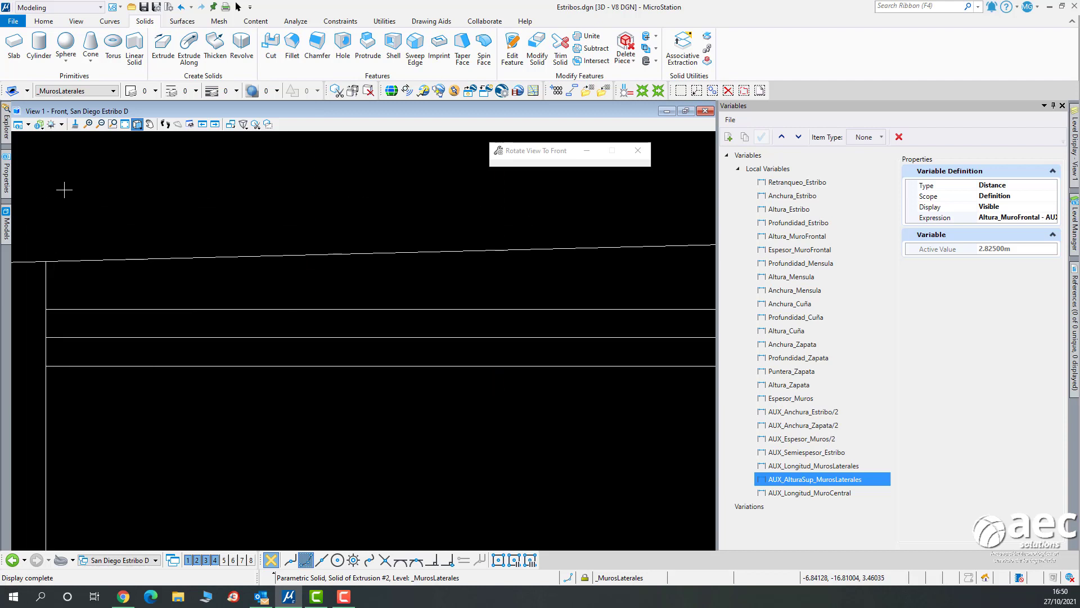
pyautogui.moveTo(118, 200); pyautogui.dragTo(278, 198, button='middle')
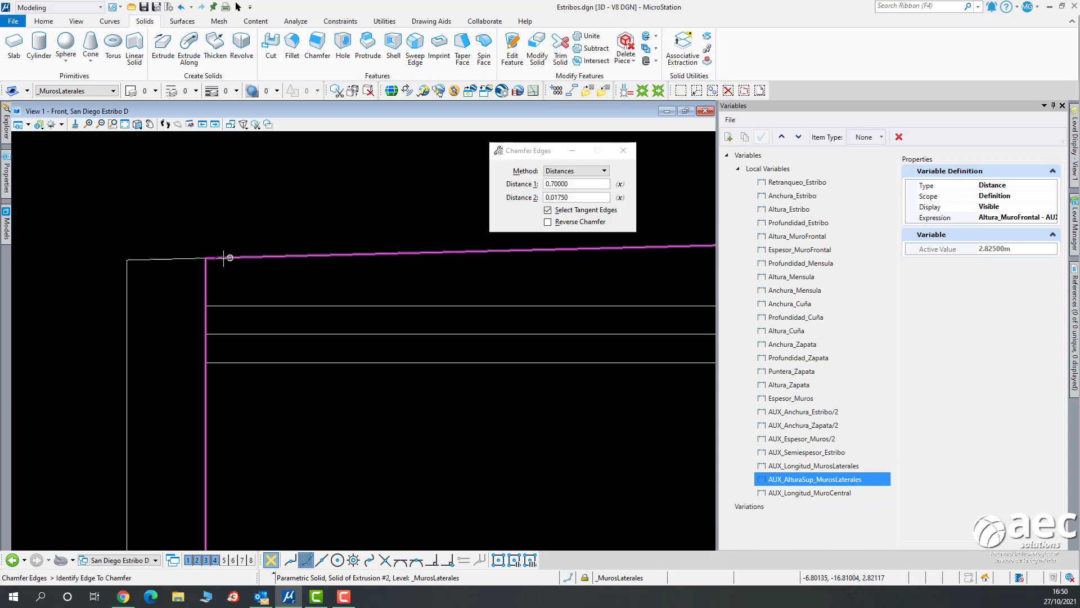
pyautogui.scroll(-5, 184, 236)
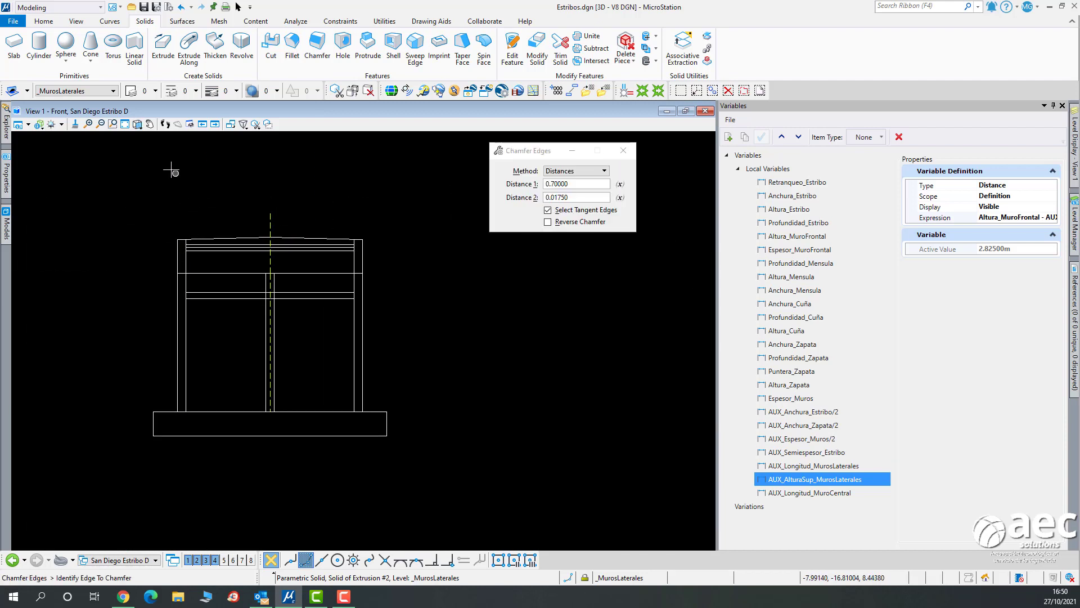
pyautogui.click(139, 127)
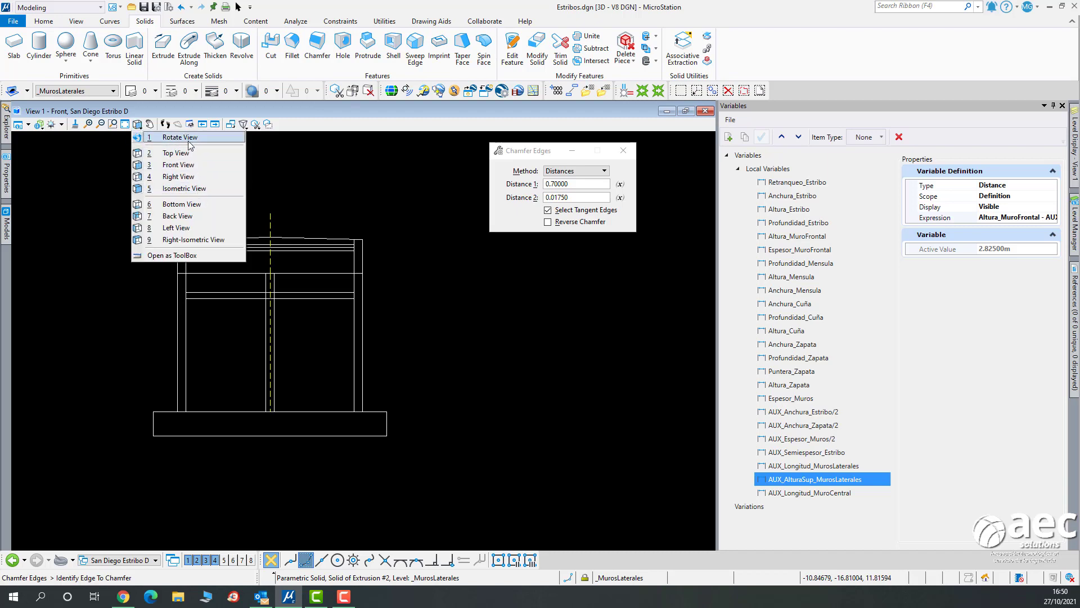
pyautogui.click(192, 189)
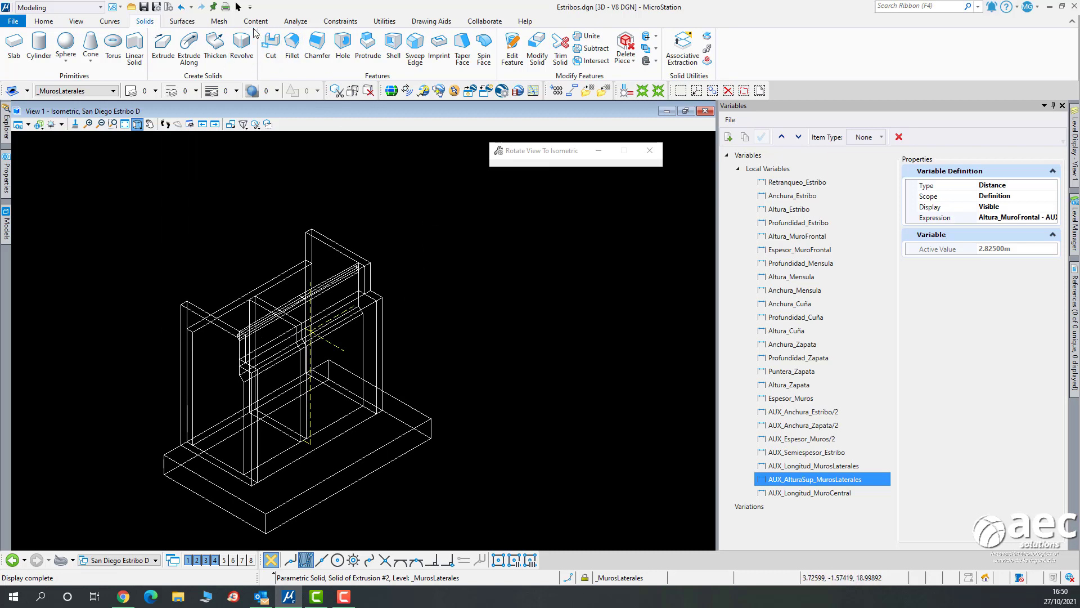
pyautogui.click(238, 6)
pyautogui.scroll(3, 306, 340)
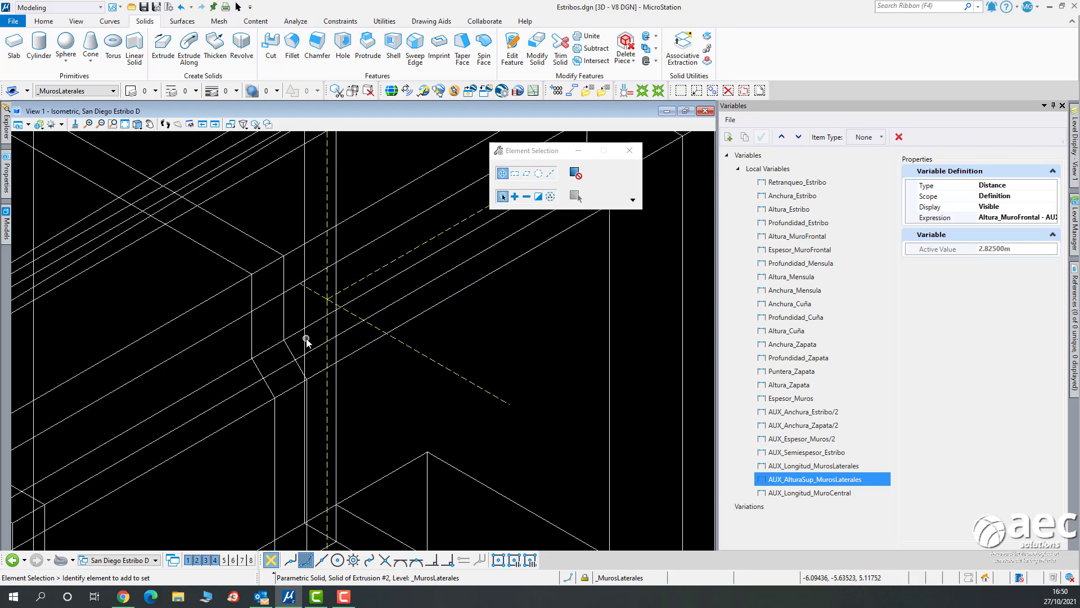
pyautogui.scroll(-3, 304, 340)
pyautogui.scroll(3, 347, 331)
pyautogui.scroll(-3, 347, 331)
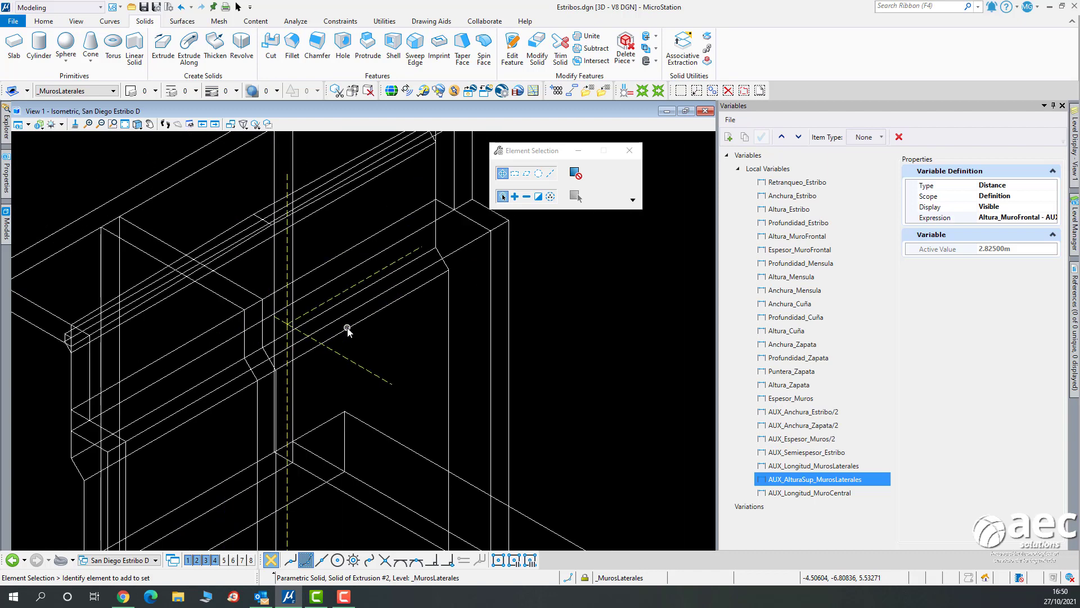
# Define the cell origin at the intersection of the dashed auxiliary lines in the top view, using the Drawing workflow.
pyautogui.click(142, 128)
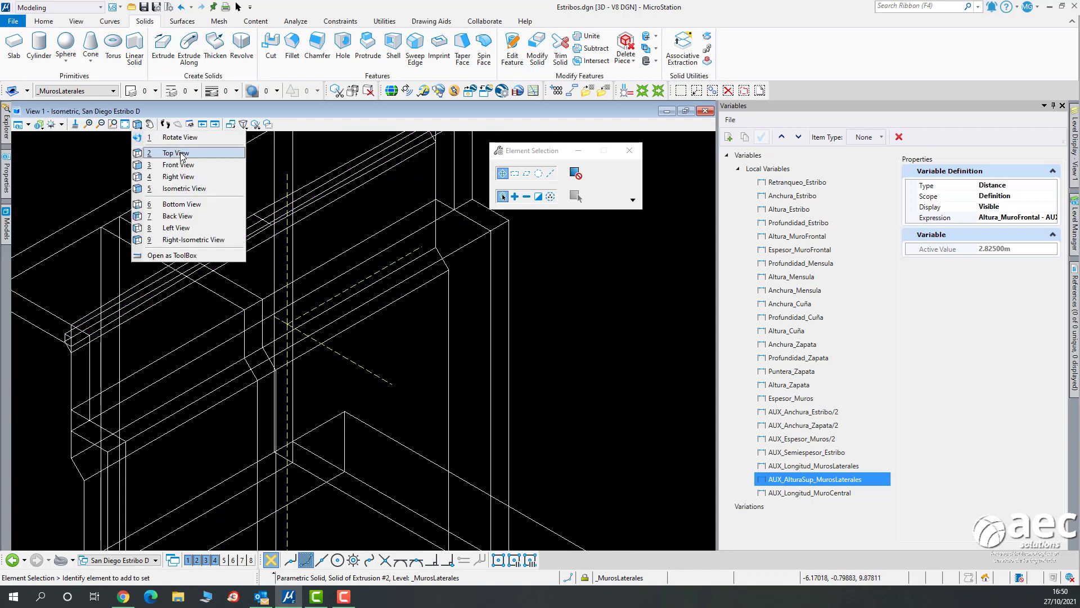
pyautogui.click(180, 155)
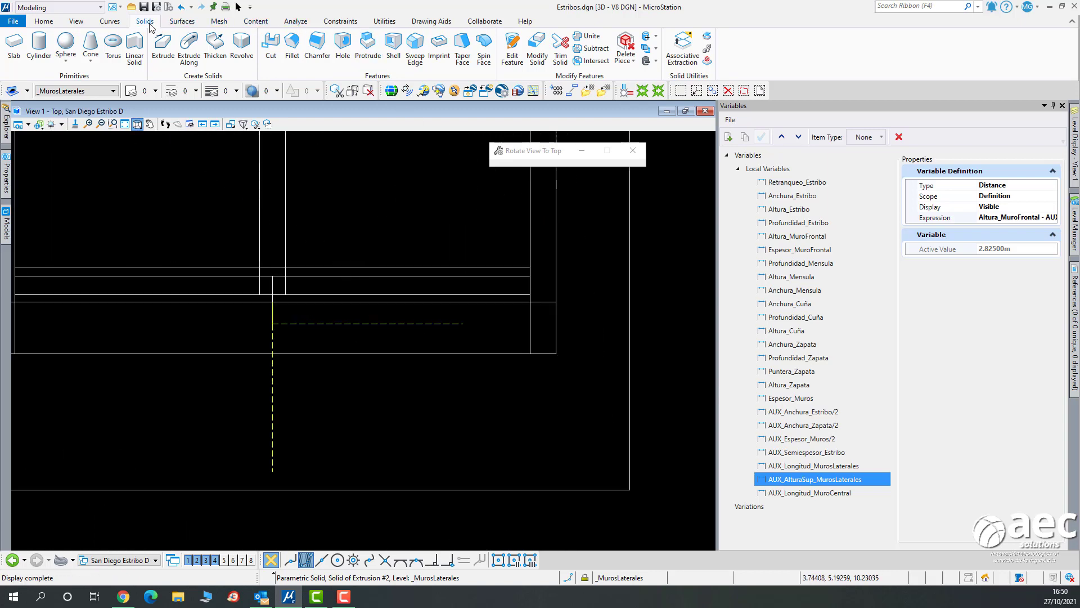
pyautogui.click(45, 8)
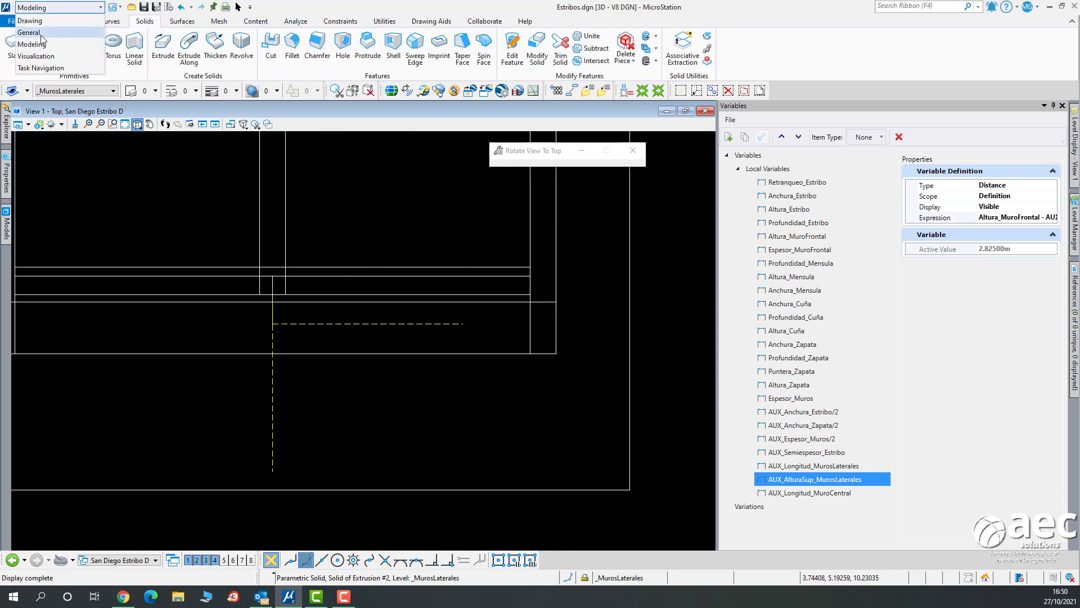
pyautogui.click(34, 22)
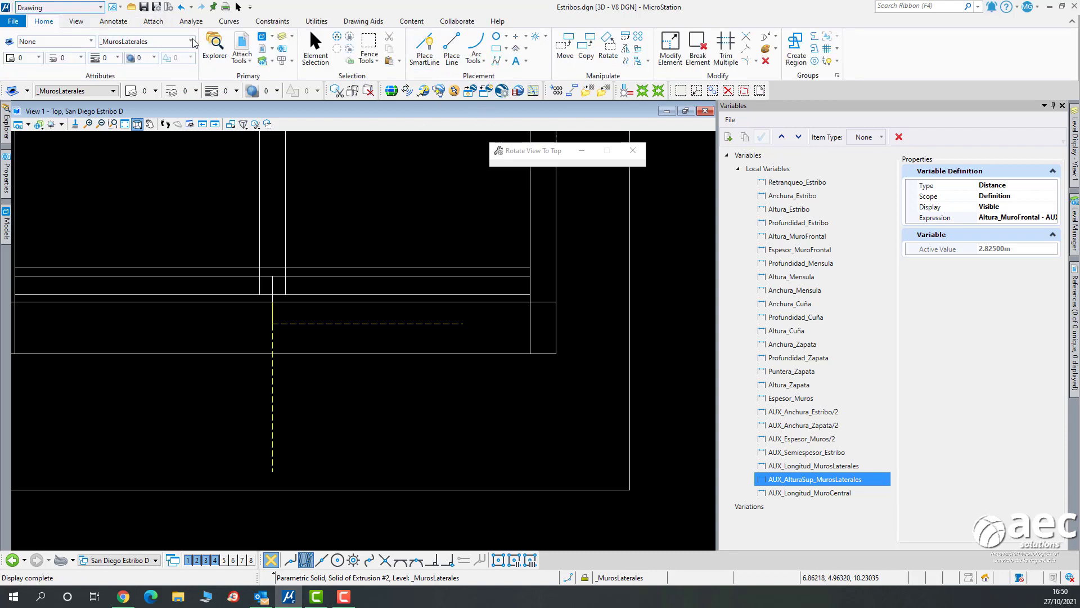
pyautogui.click(121, 25)
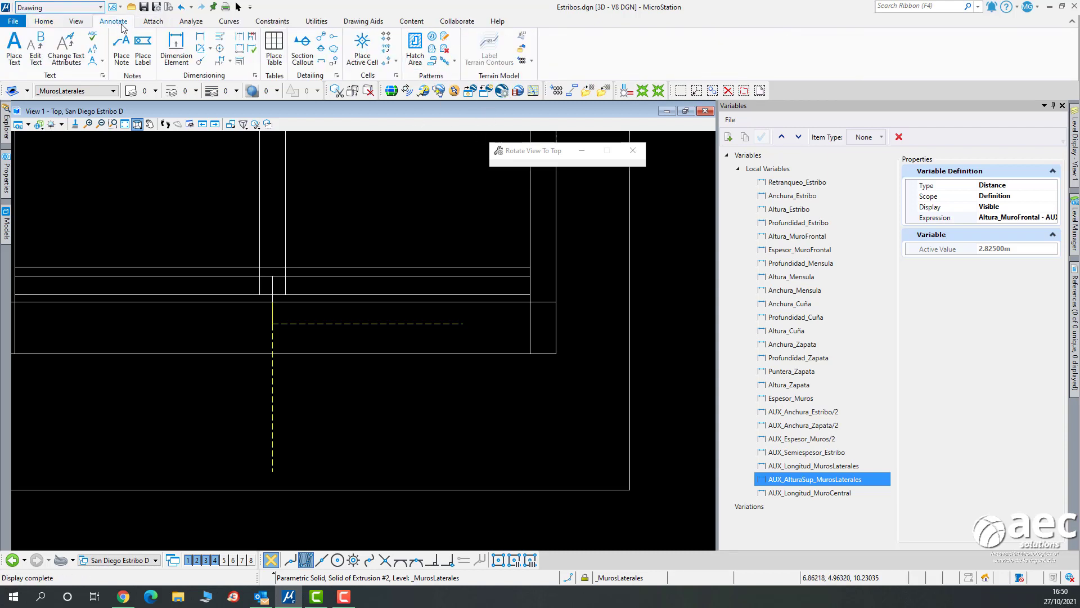
pyautogui.click(397, 61)
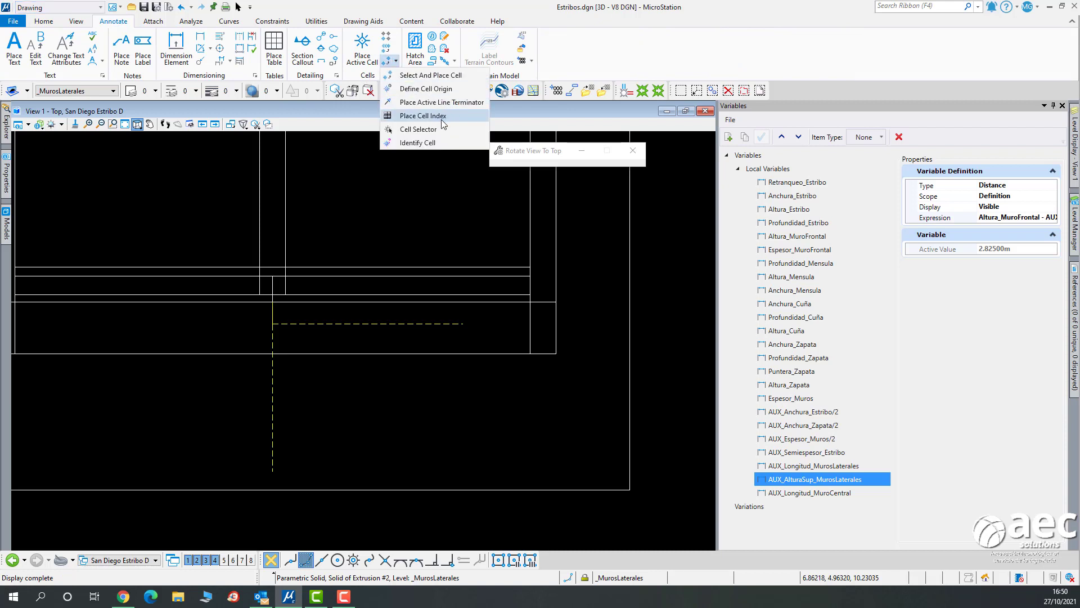
pyautogui.click(426, 89)
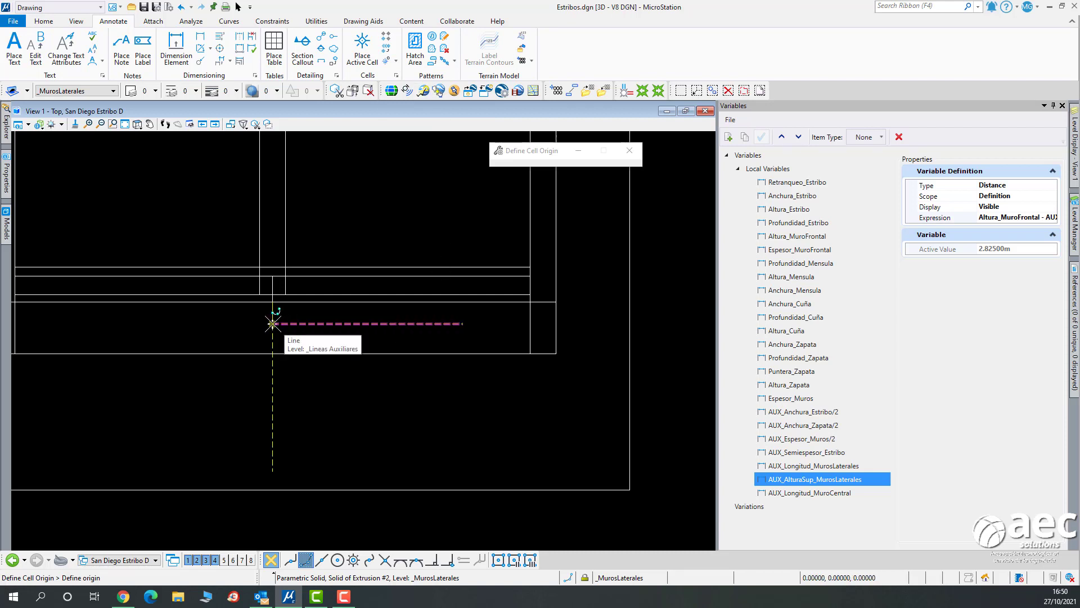
pyautogui.click(311, 341)
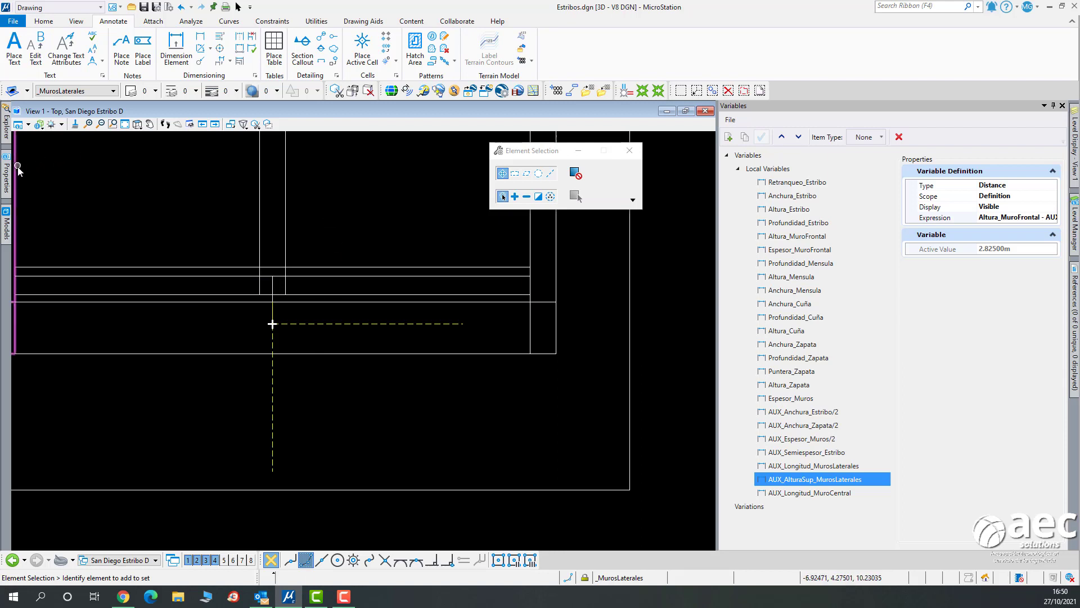
# Turn off the display of constructions in View 1 and check the cell origin point in the isometric view.
pyautogui.click(32, 128)
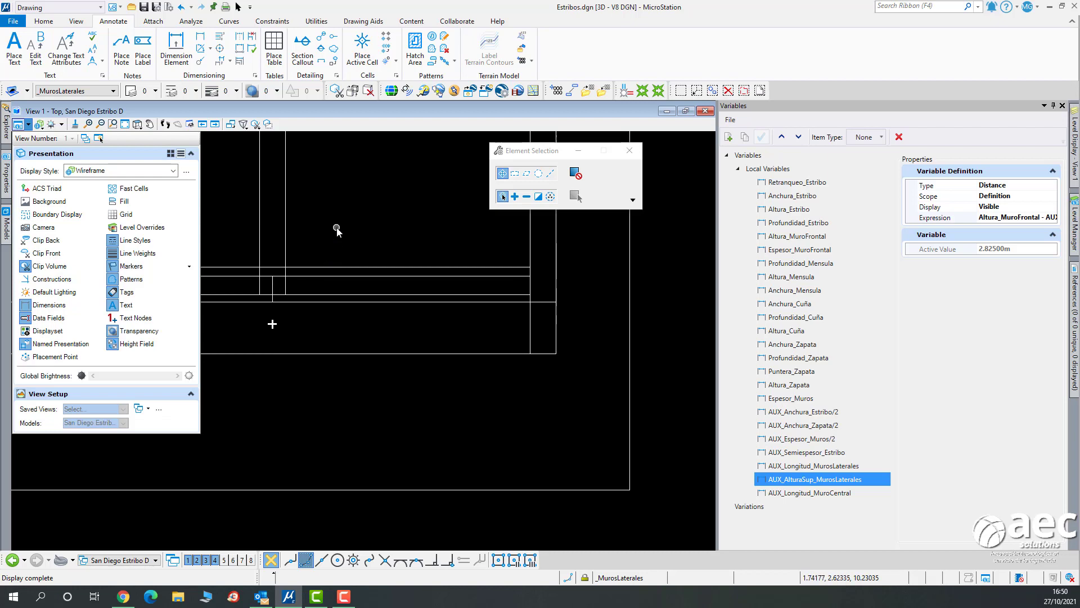
pyautogui.click(138, 124)
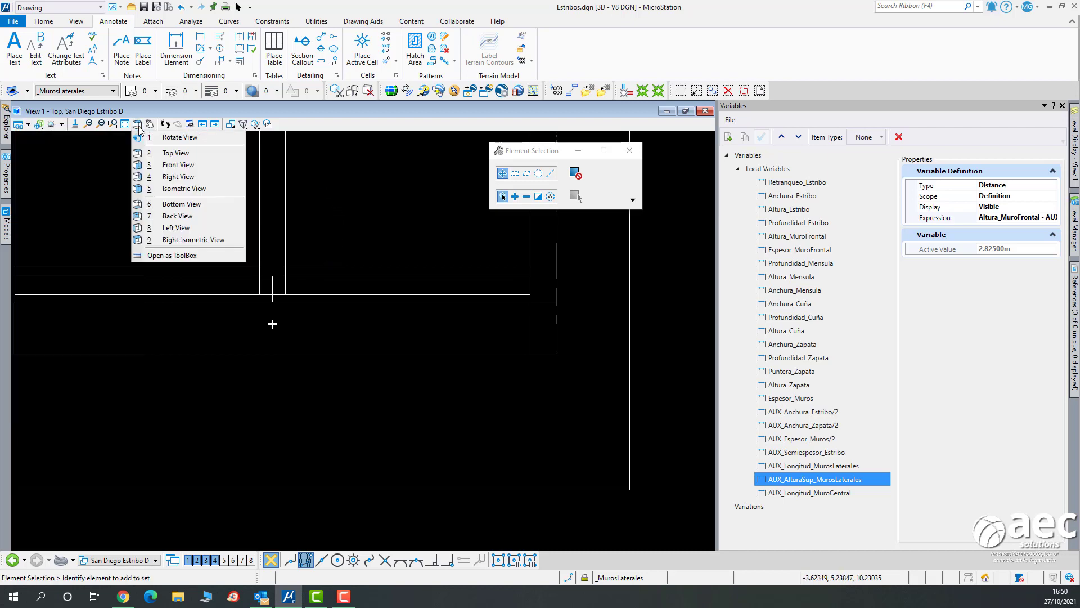
pyautogui.click(181, 188)
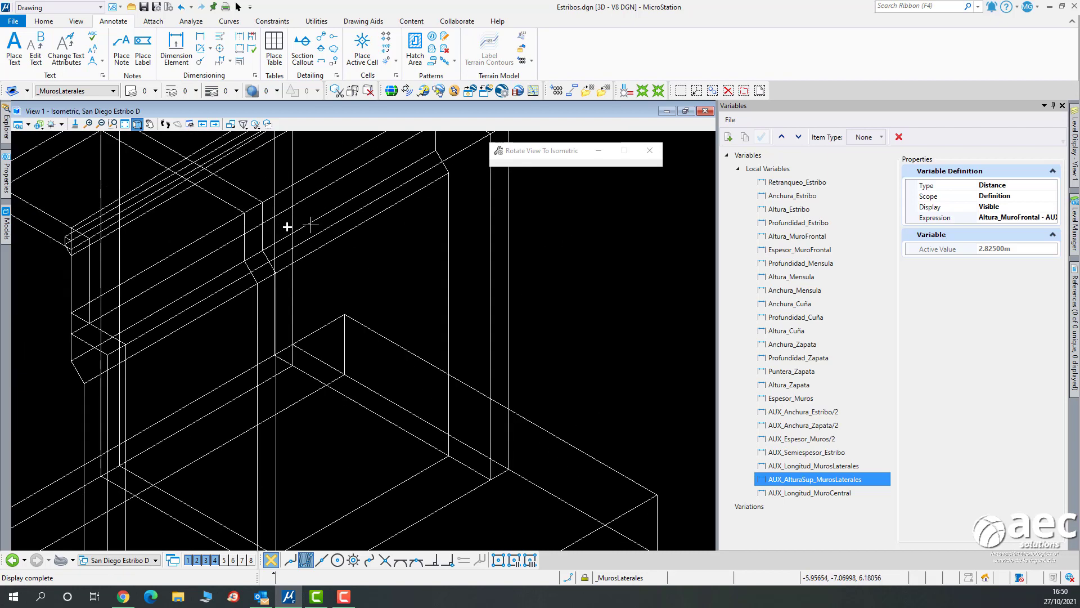
pyautogui.click(139, 125)
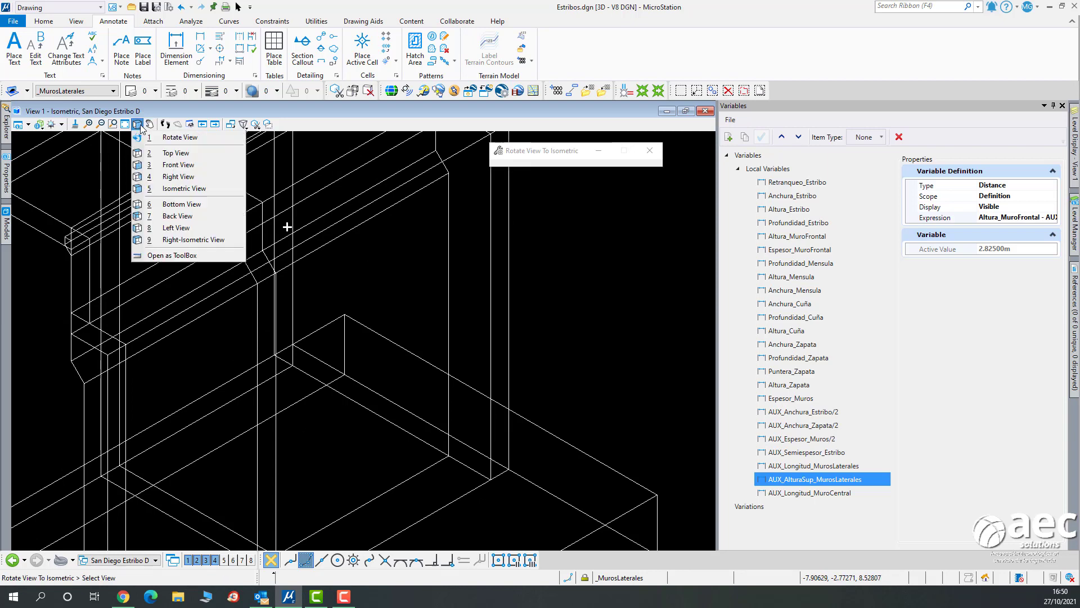
pyautogui.click(176, 153)
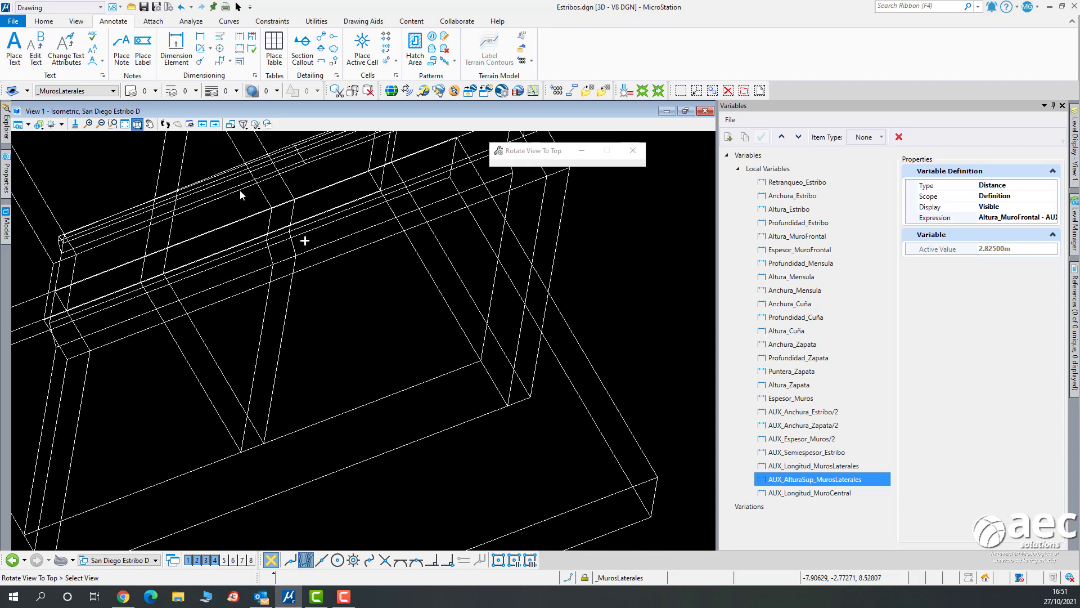
# Detach the Estribos SanDiego.cel cell library and create a new library named Estribos in the organization's Cell folder.
pyautogui.scroll(-10, 373, 219)
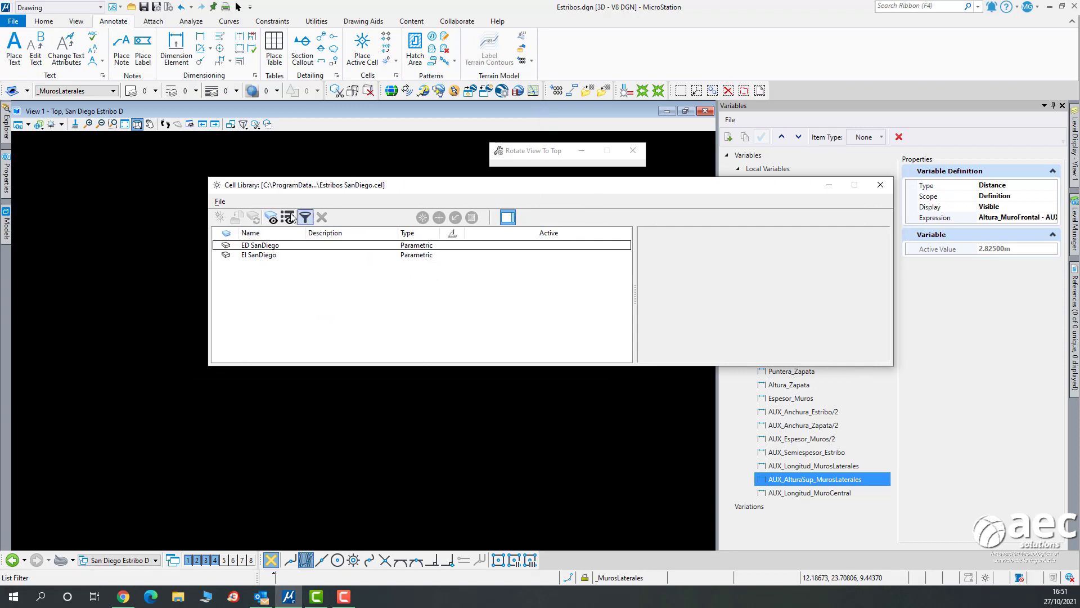
pyautogui.click(220, 202)
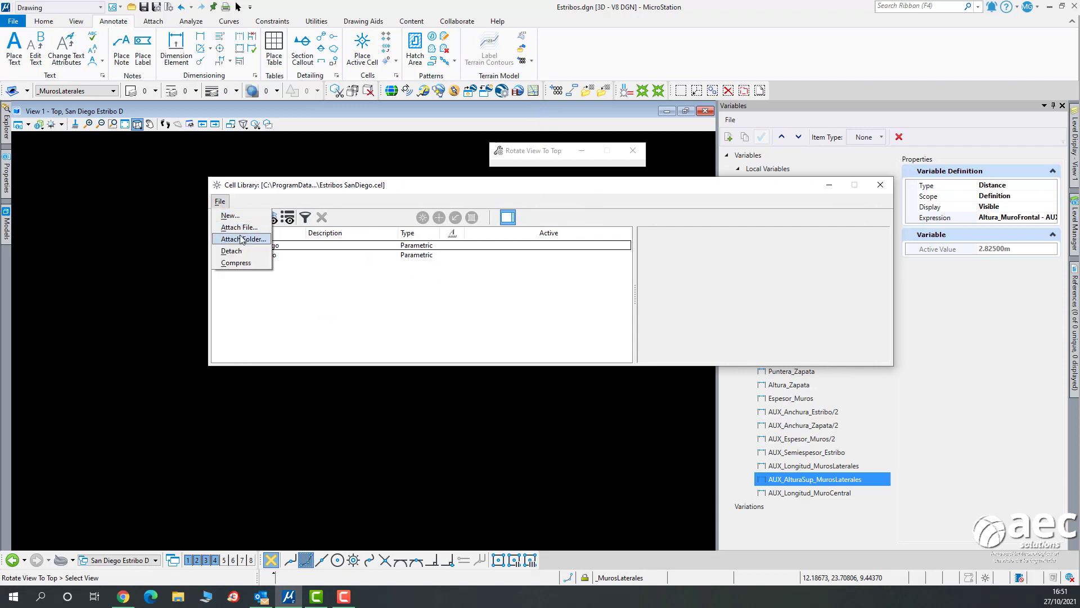
pyautogui.click(248, 252)
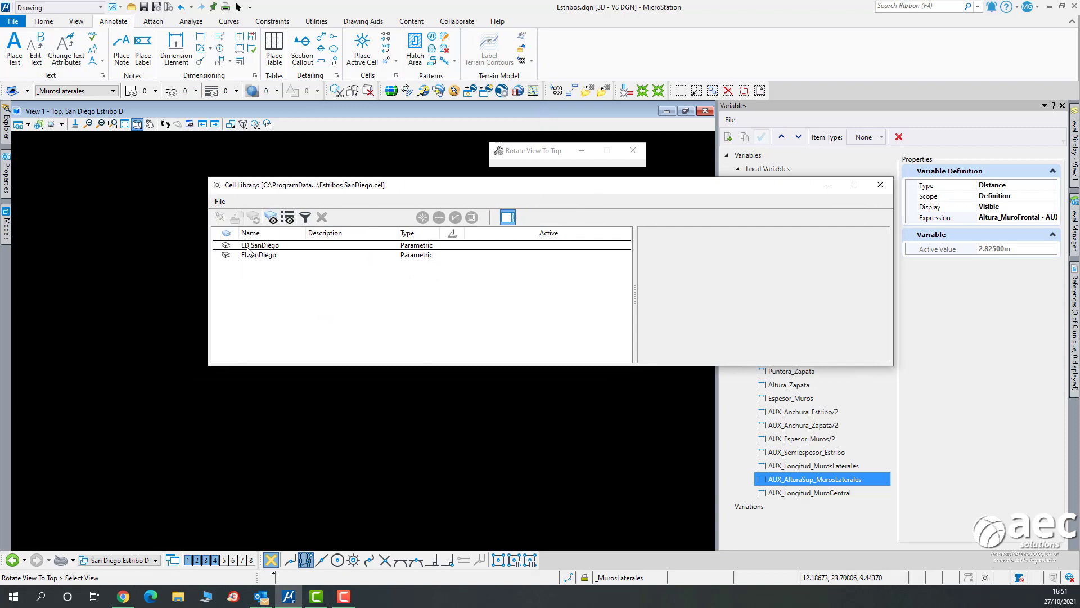
pyautogui.click(222, 204)
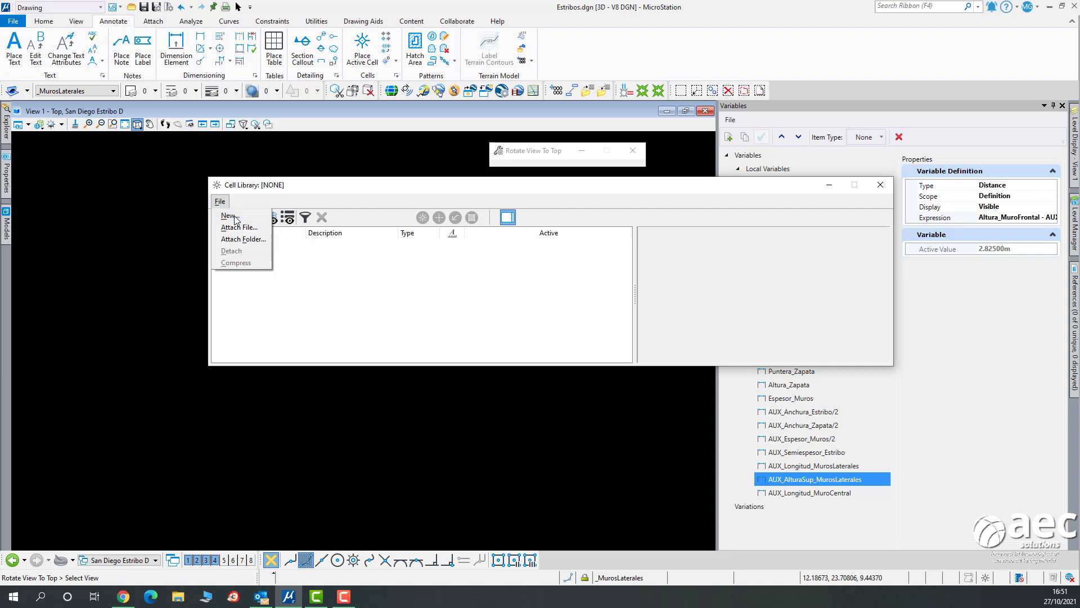
pyautogui.click(230, 216)
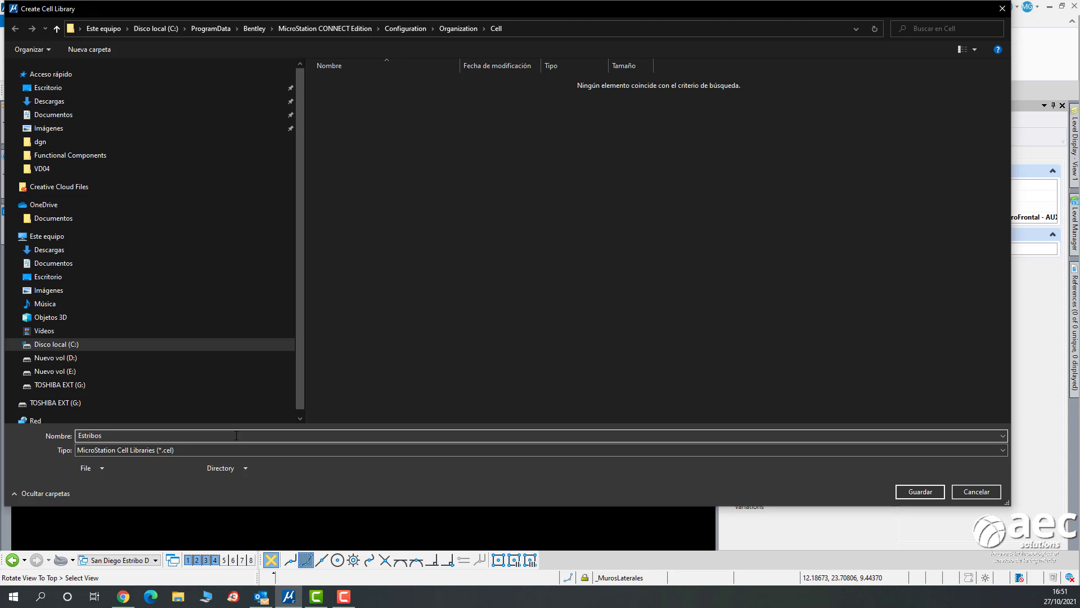
pyautogui.click(937, 492)
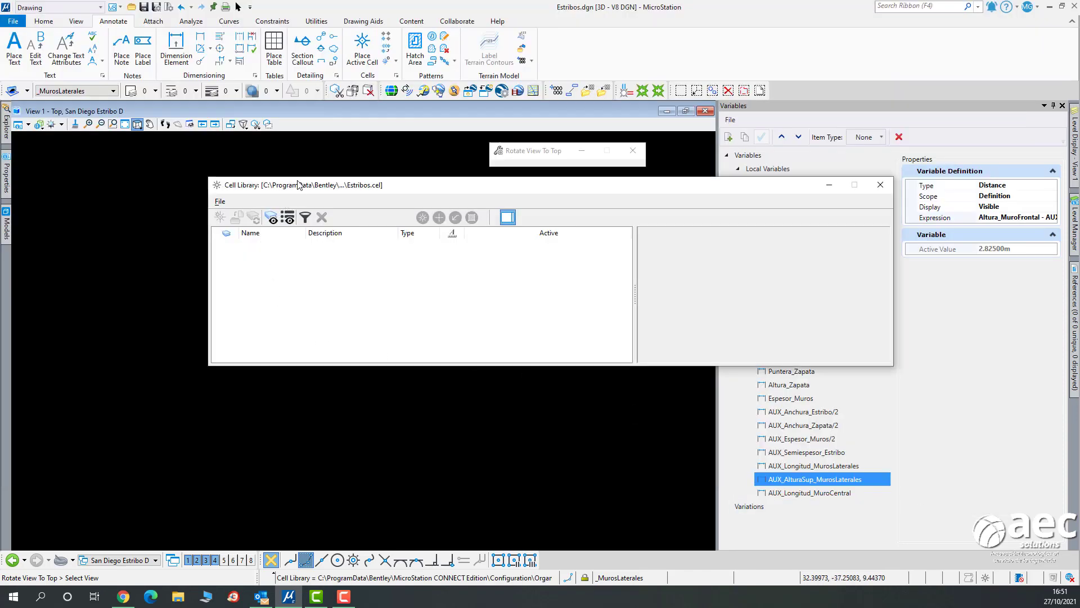
# Create a Parametric cell named Estribo Tipo1 from all the abutment elements in the Estribos library and close the library.
pyautogui.moveTo(298, 177); pyautogui.dragTo(181, 366)
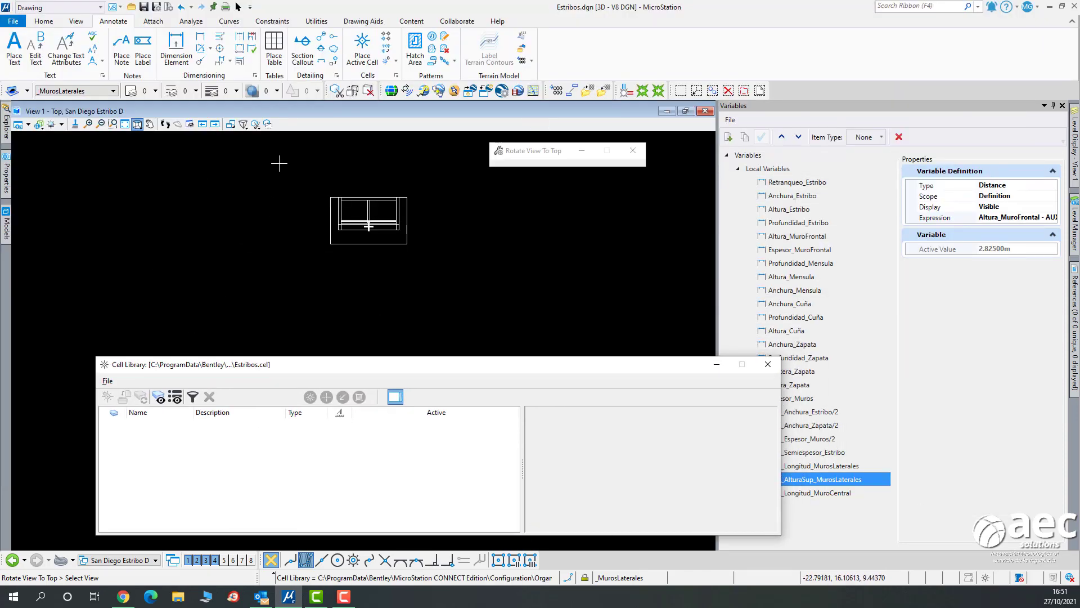
pyautogui.click(238, 7)
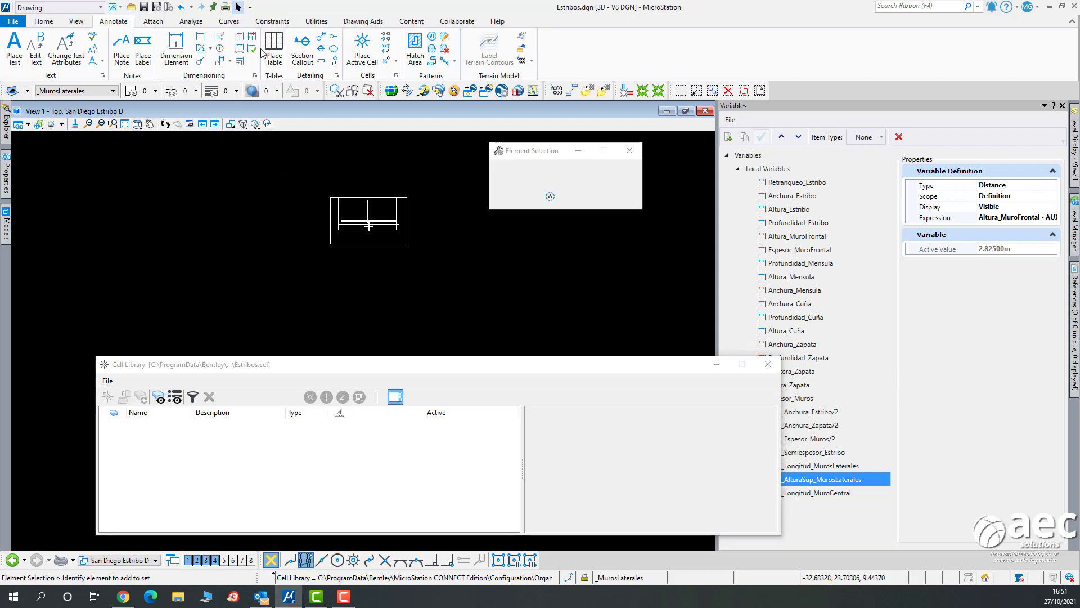
pyautogui.moveTo(300, 156); pyautogui.dragTo(471, 307)
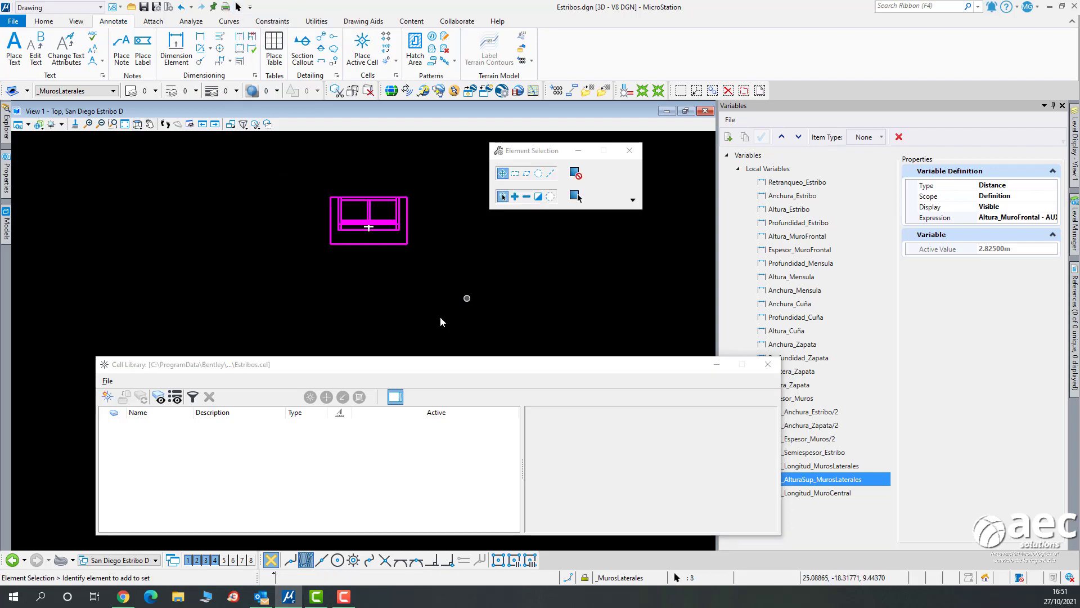
pyautogui.click(108, 397)
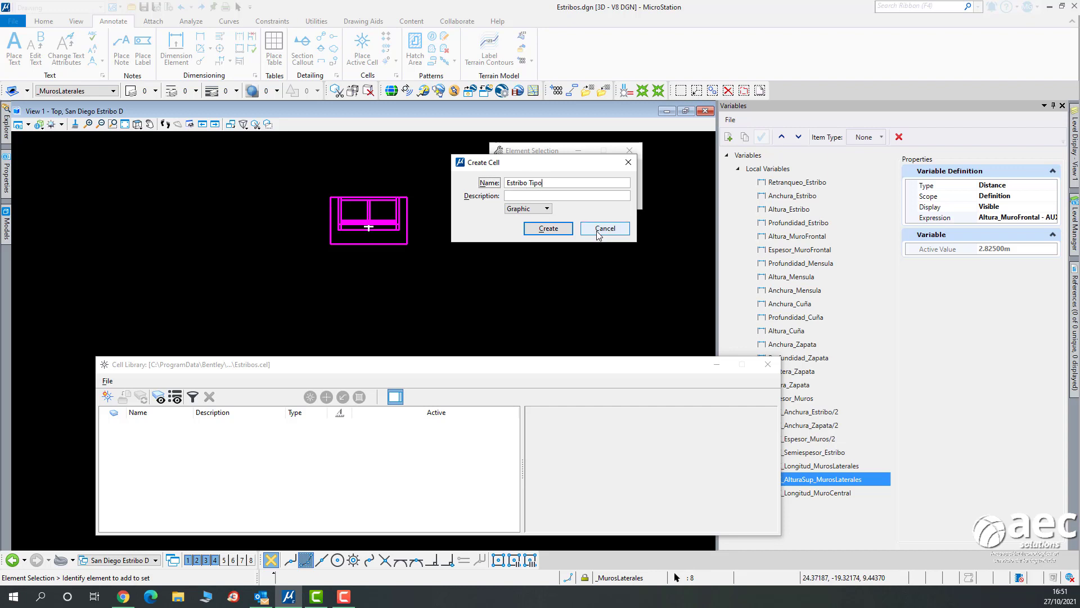
pyautogui.click(544, 209)
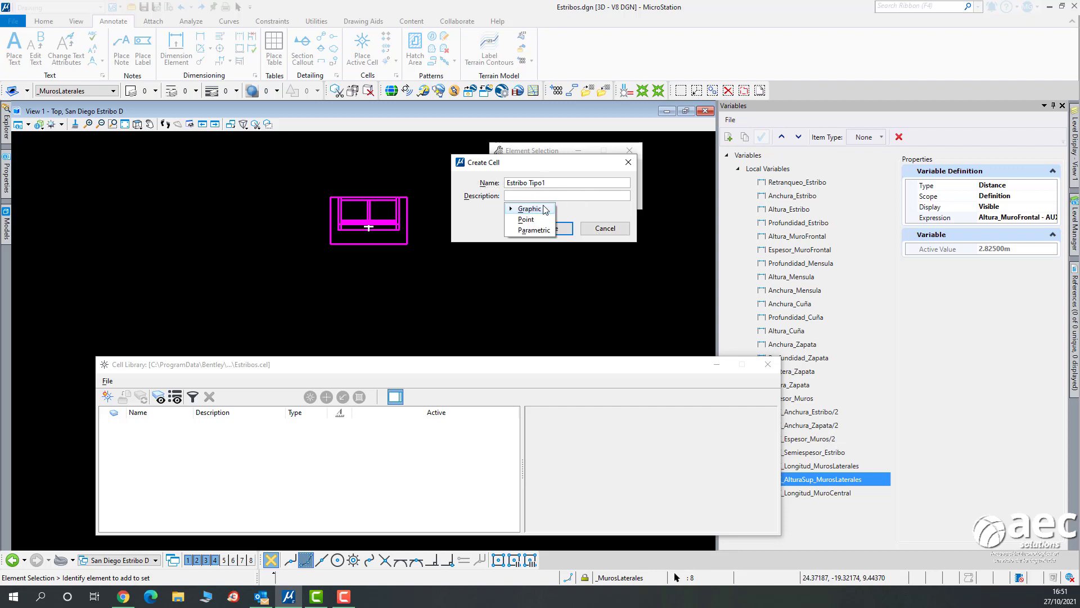
pyautogui.click(537, 228)
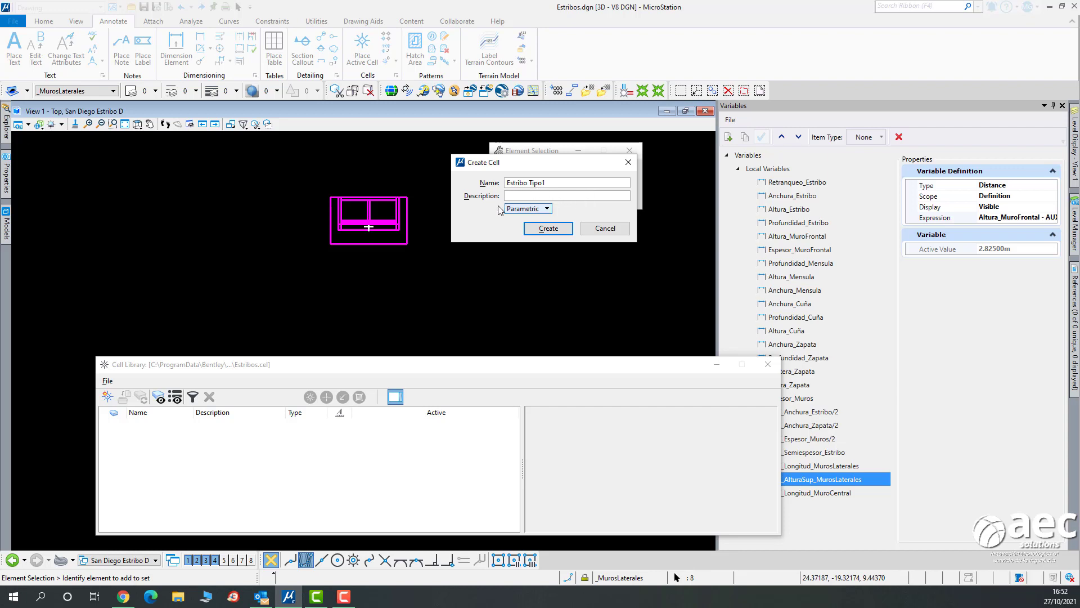
pyautogui.click(549, 228)
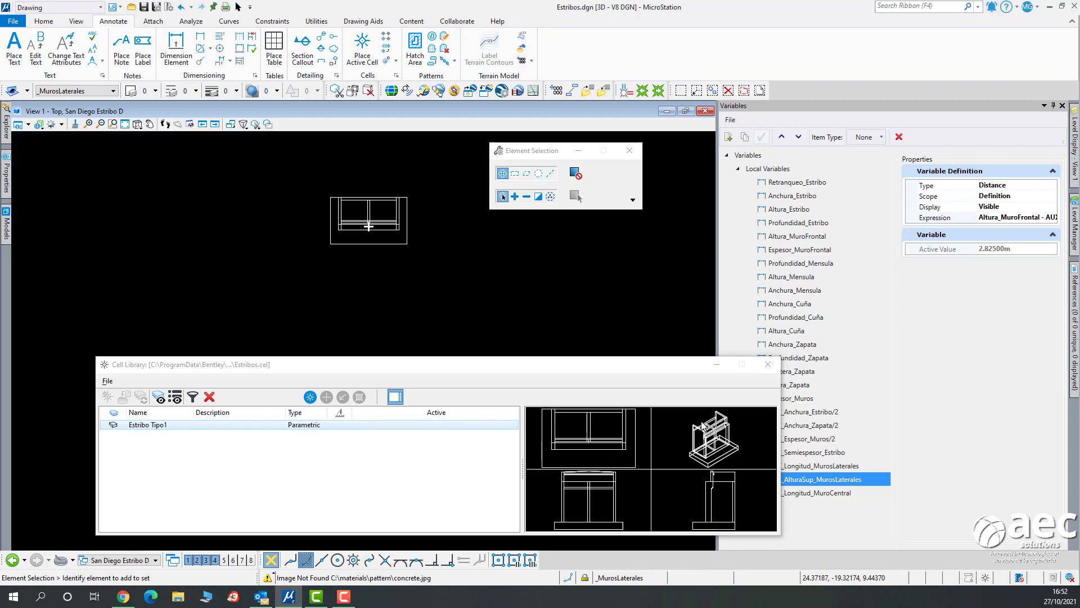
pyautogui.click(769, 364)
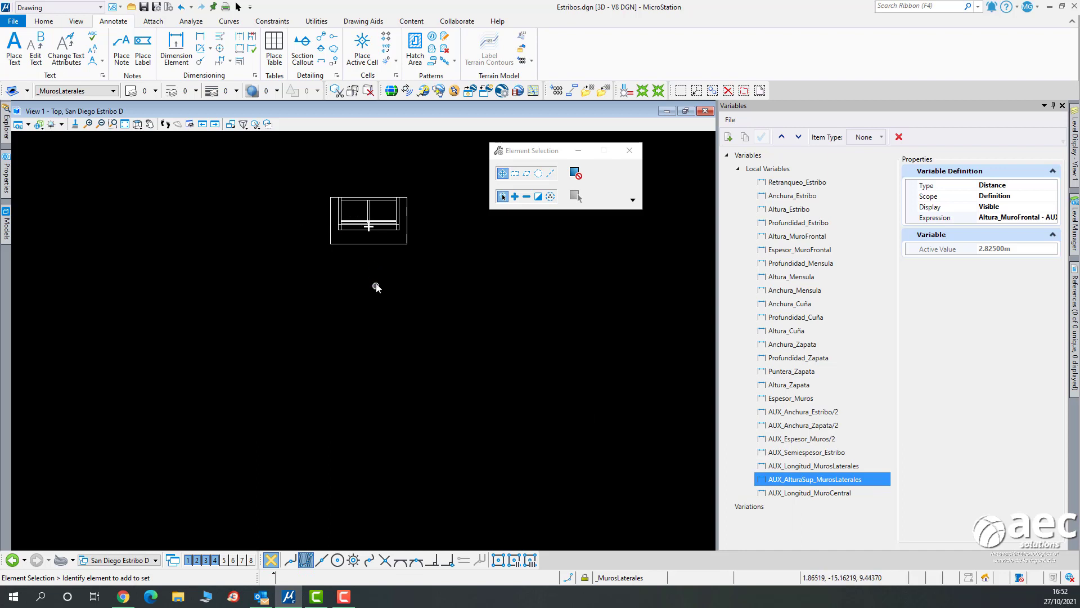
# Clear the cell origin marker from the abutment in the isometric view by running Define Cell Origin again.
pyautogui.scroll(-2, 377, 283)
pyautogui.scroll(1, 376, 283)
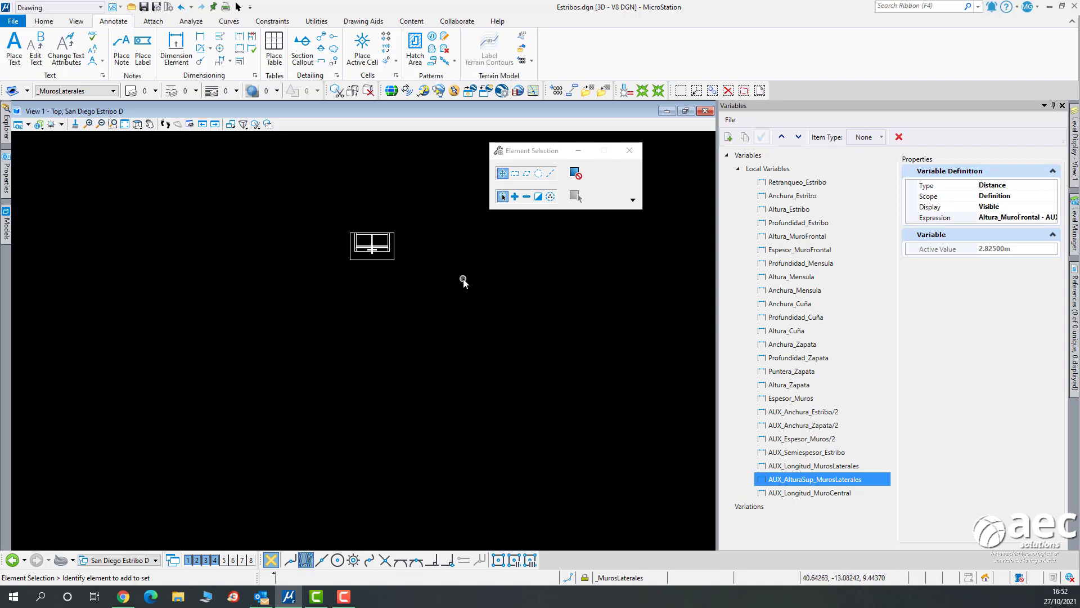
pyautogui.click(151, 125)
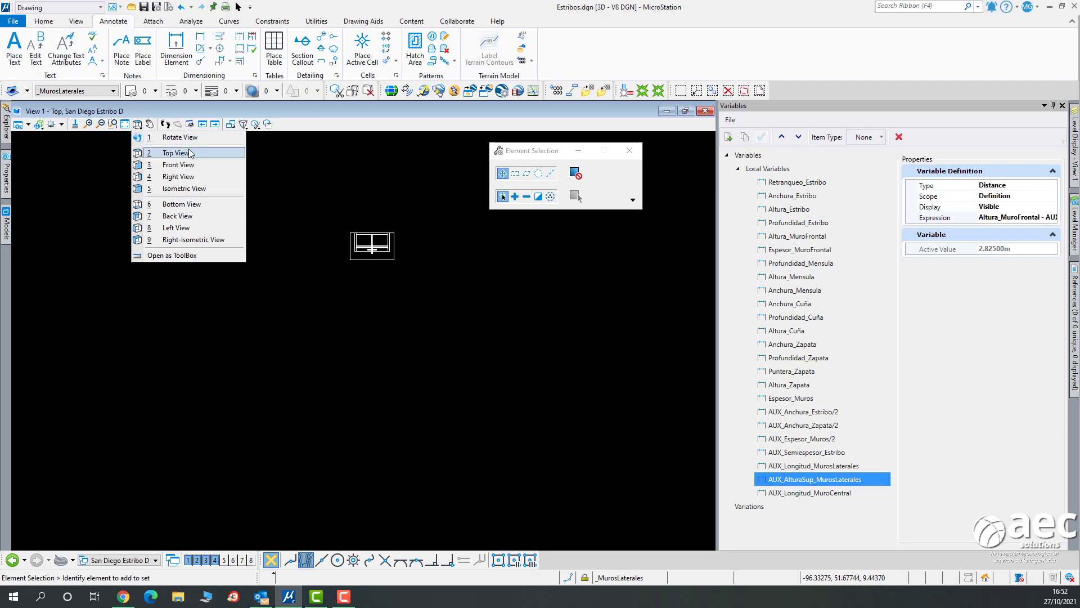
pyautogui.click(203, 189)
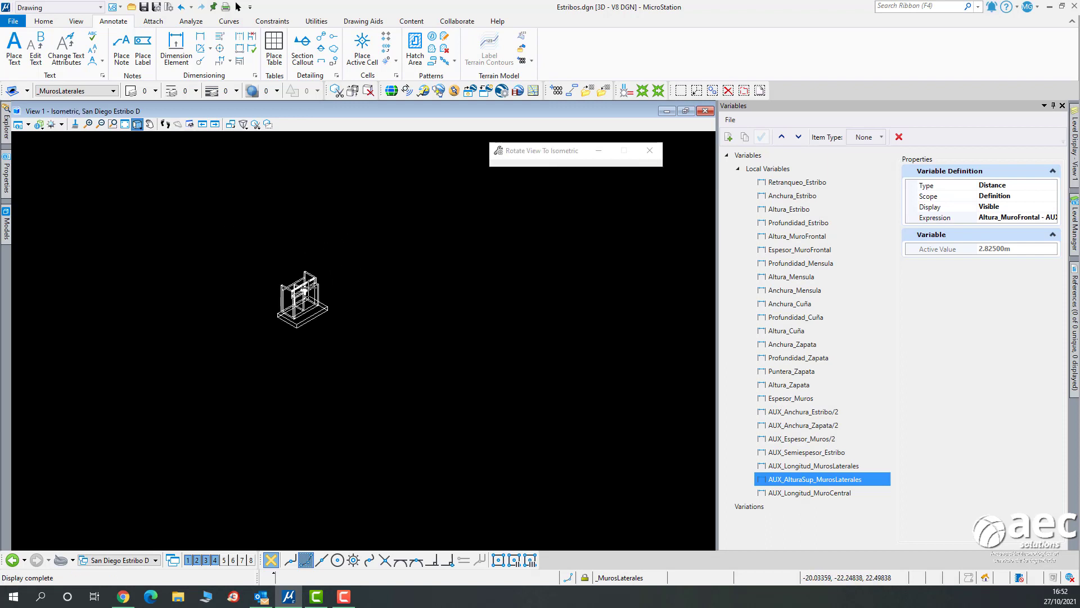
pyautogui.scroll(3, 304, 292)
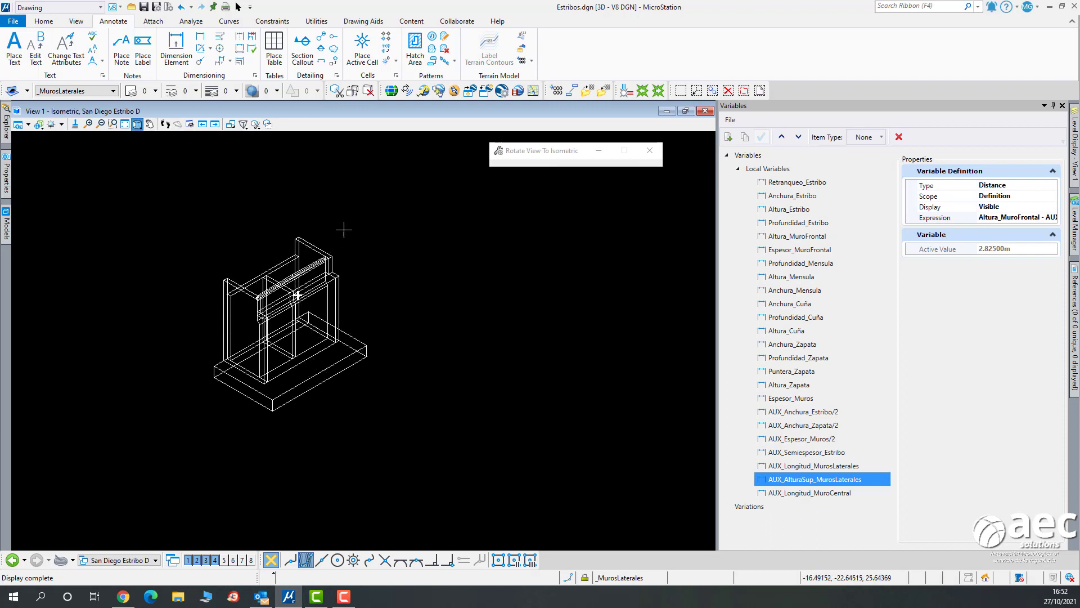
pyautogui.click(396, 62)
pyautogui.click(423, 94)
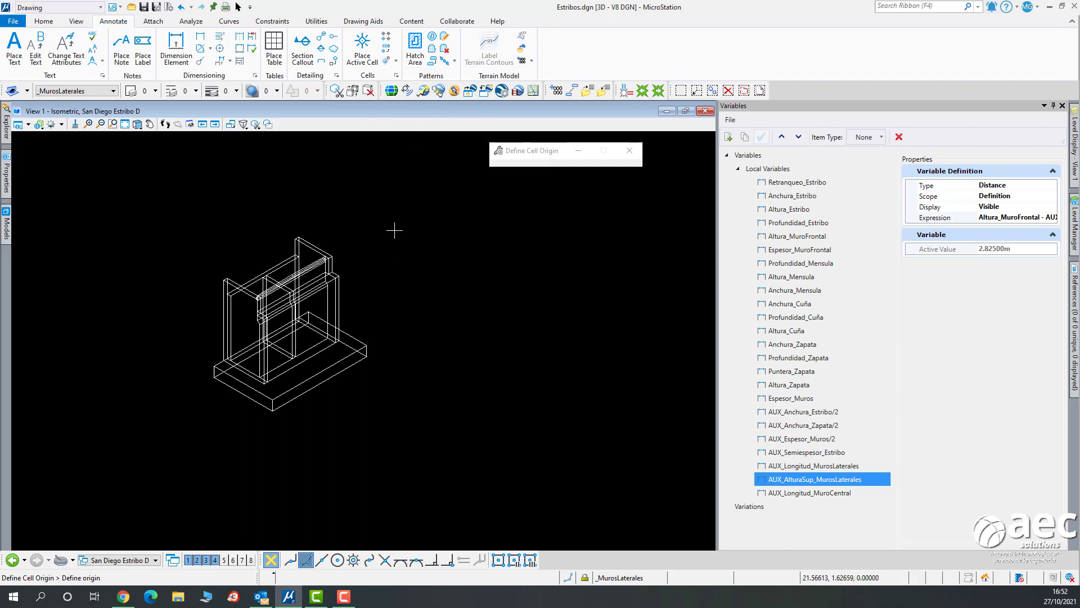
pyautogui.click(394, 231)
pyautogui.scroll(-2, 398, 254)
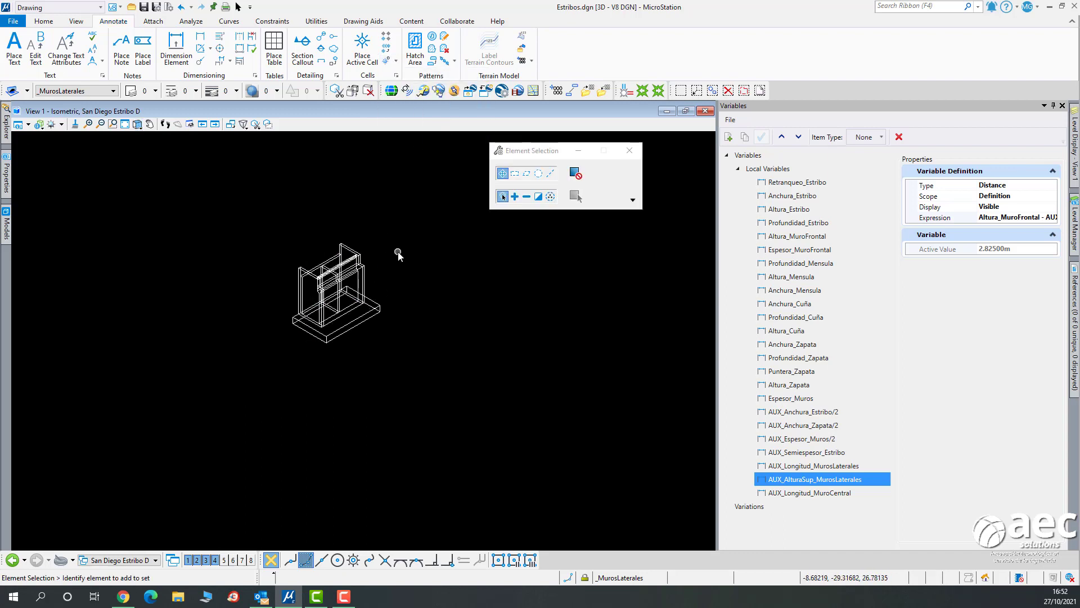
pyautogui.scroll(2, 397, 254)
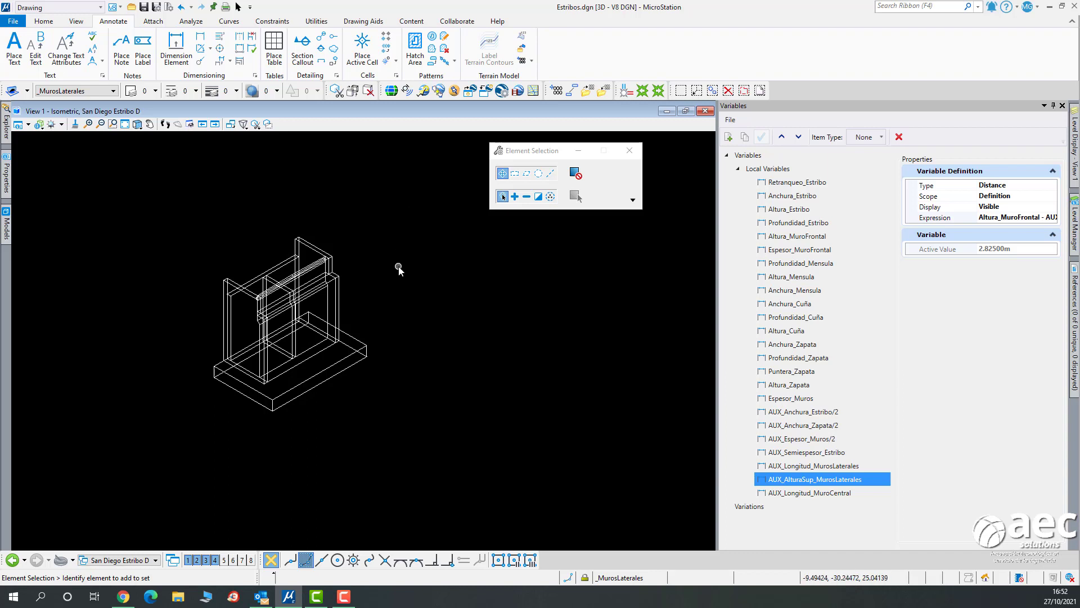
pyautogui.scroll(-3, 532, 343)
pyautogui.moveTo(508, 349); pyautogui.dragTo(410, 325, button='middle')
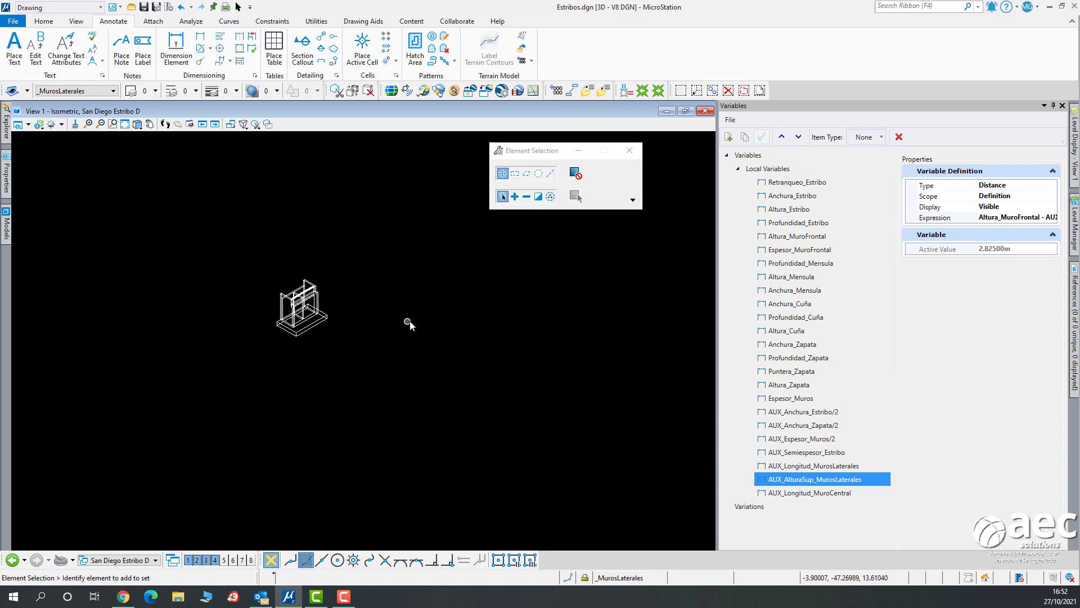
# Return View 1 to the top view and start placing the Estribo Tipo1 cell from the Estribos library.
pyautogui.click(138, 123)
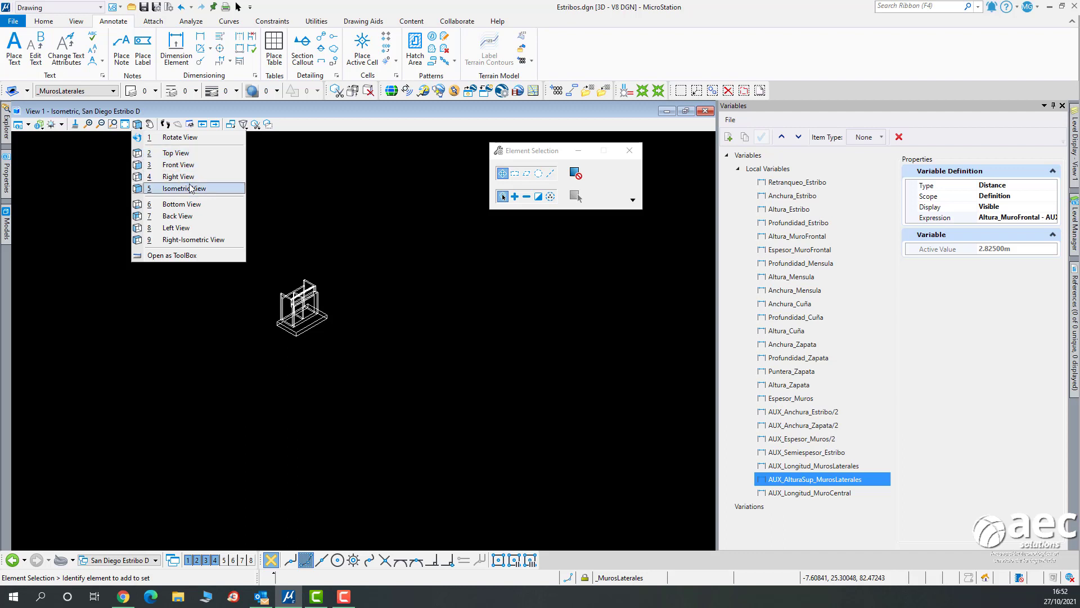
pyautogui.click(189, 153)
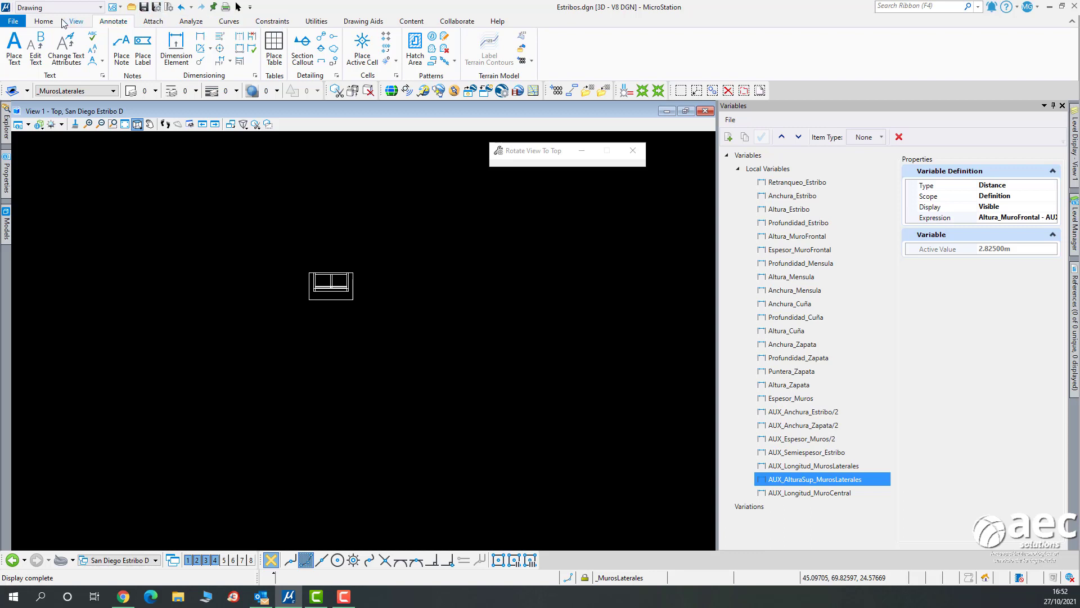
pyautogui.click(396, 75)
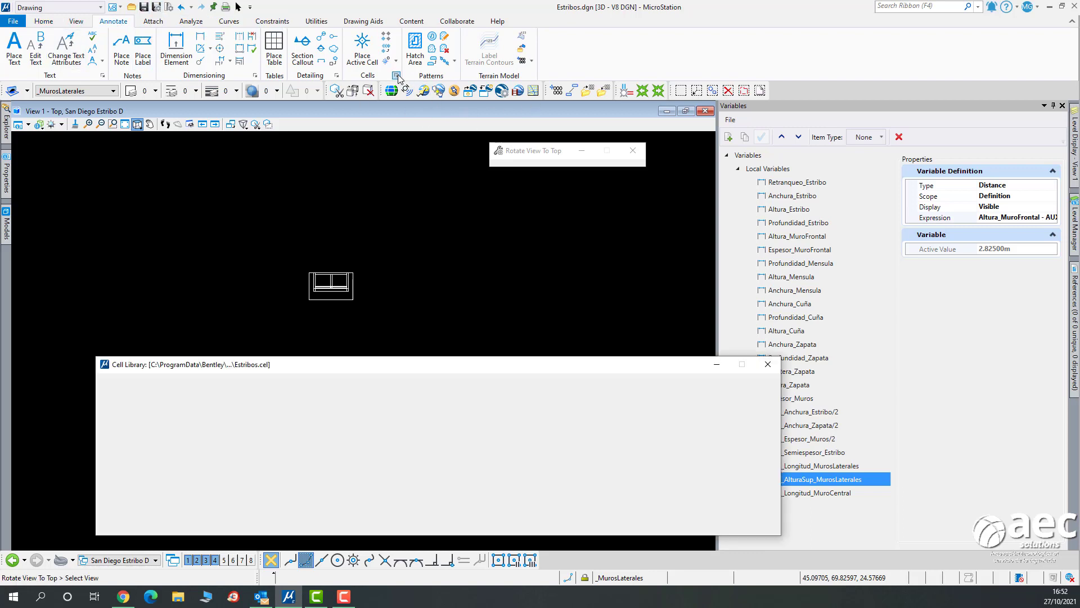
pyautogui.rightClick(193, 429)
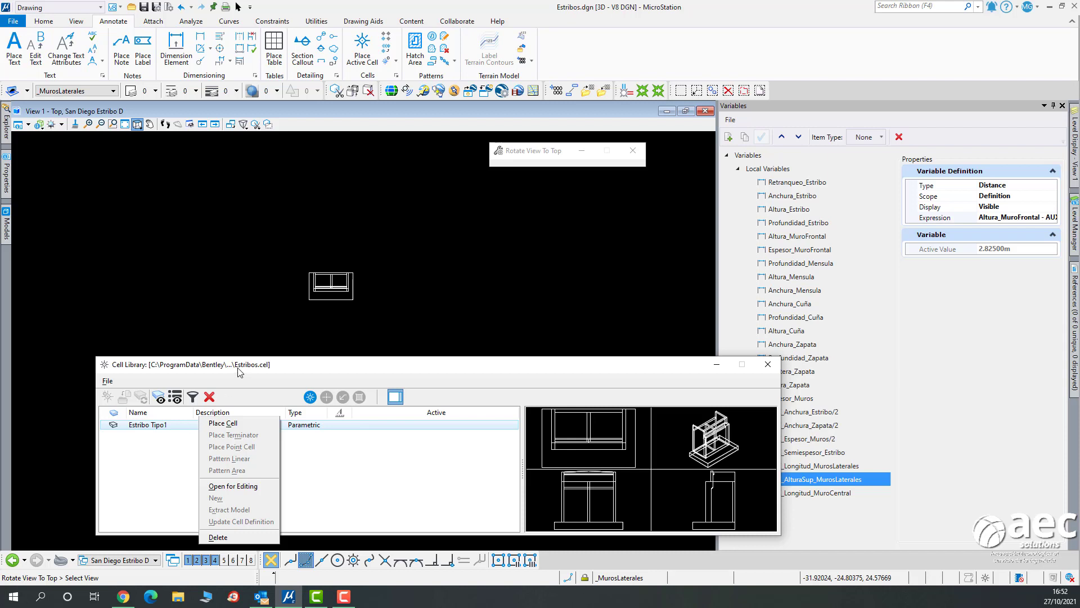
pyautogui.click(225, 423)
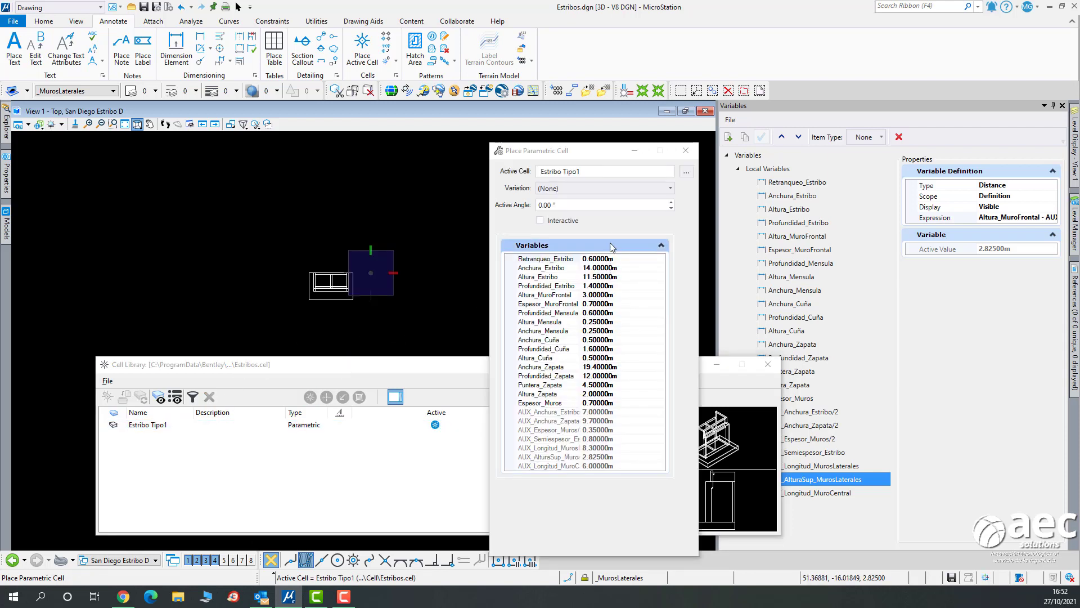
# Set the placement variables Anchura_Estribo to 16 m, Altura_Estribo to 13 m and Anchura_Zapata to 22 m.
pyautogui.click(617, 259)
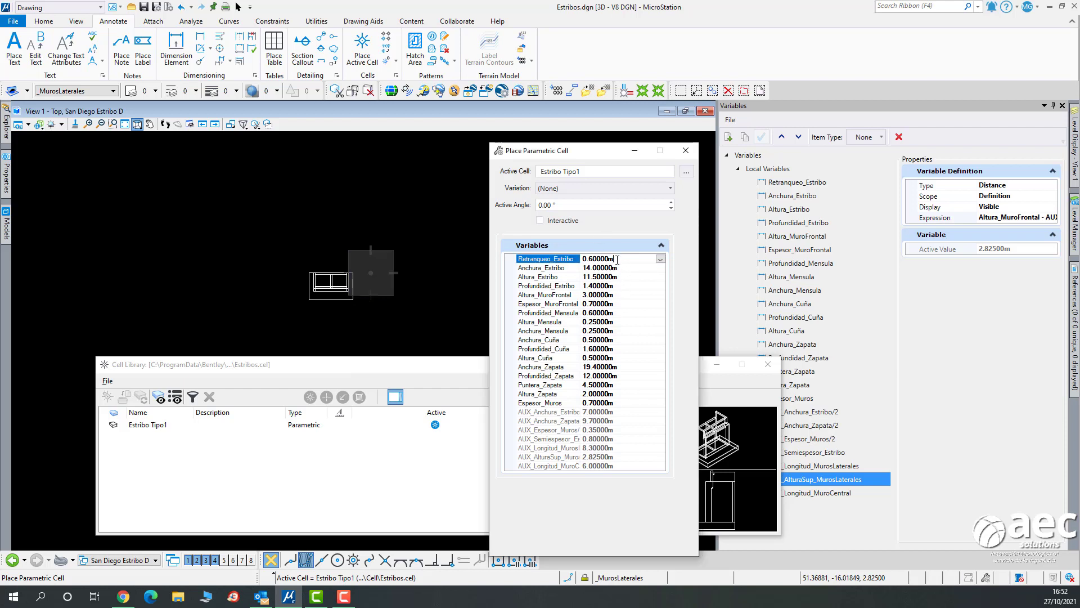
pyautogui.click(661, 259)
pyautogui.click(640, 227)
pyautogui.click(603, 268)
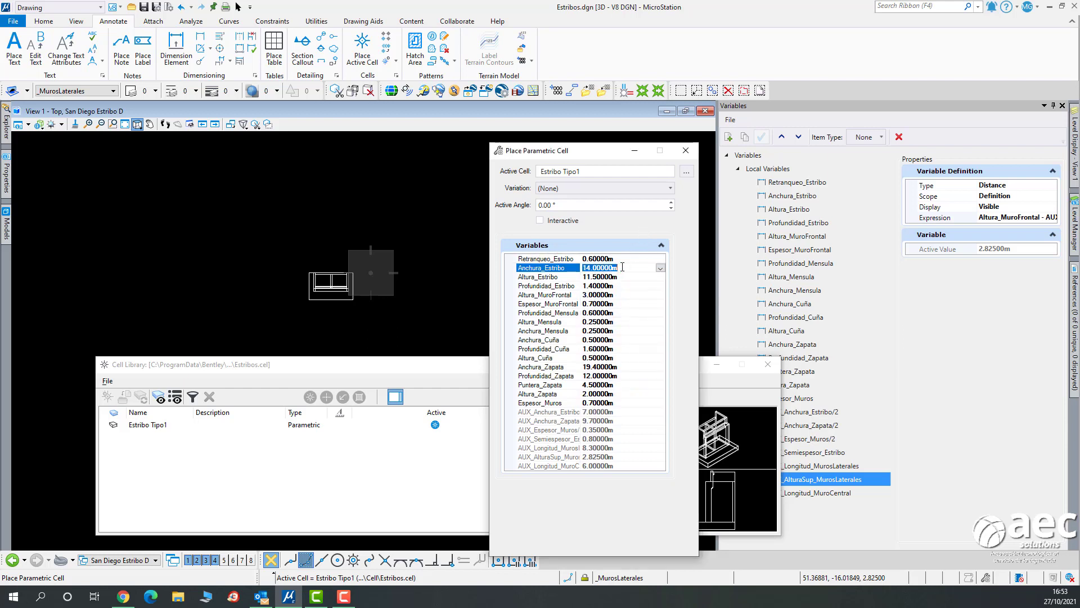
pyautogui.write('16')
pyautogui.press('Return')
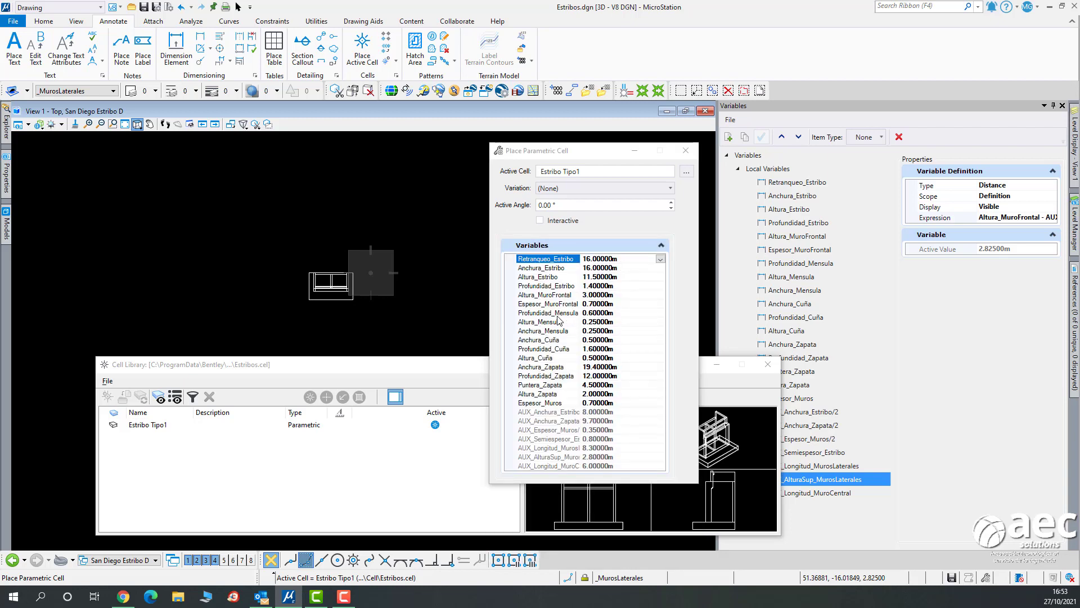
pyautogui.click(629, 277)
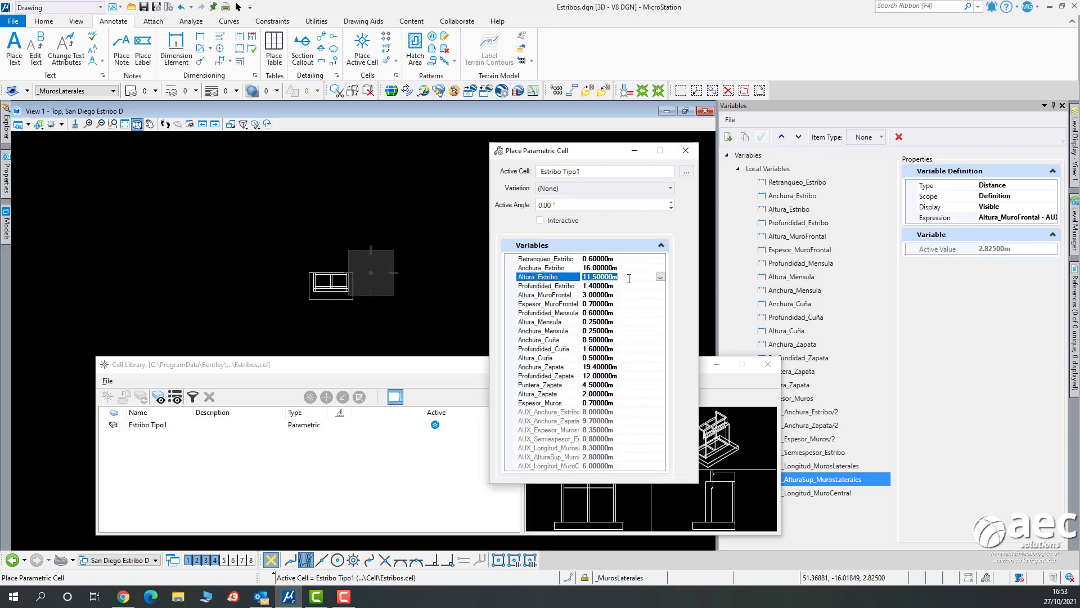
pyautogui.write('13')
pyautogui.click(628, 367)
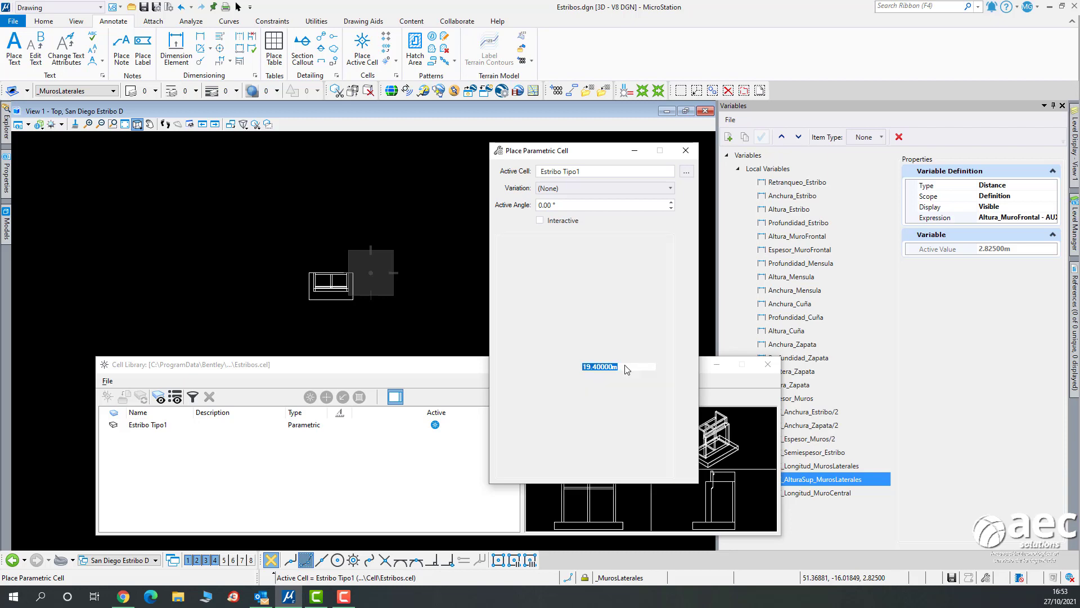
pyautogui.write('22')
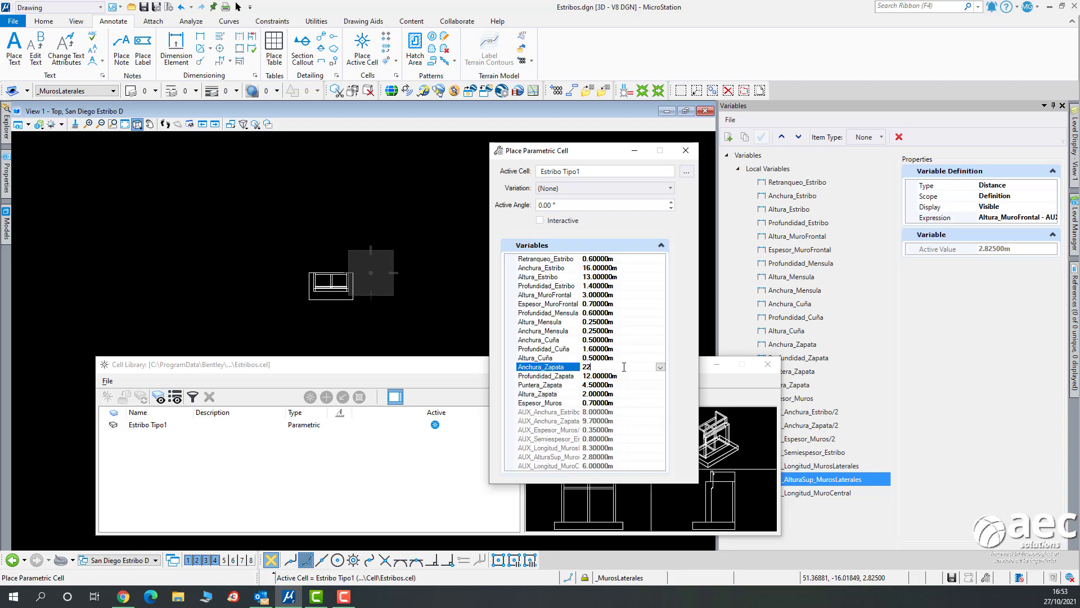
pyautogui.press('Return')
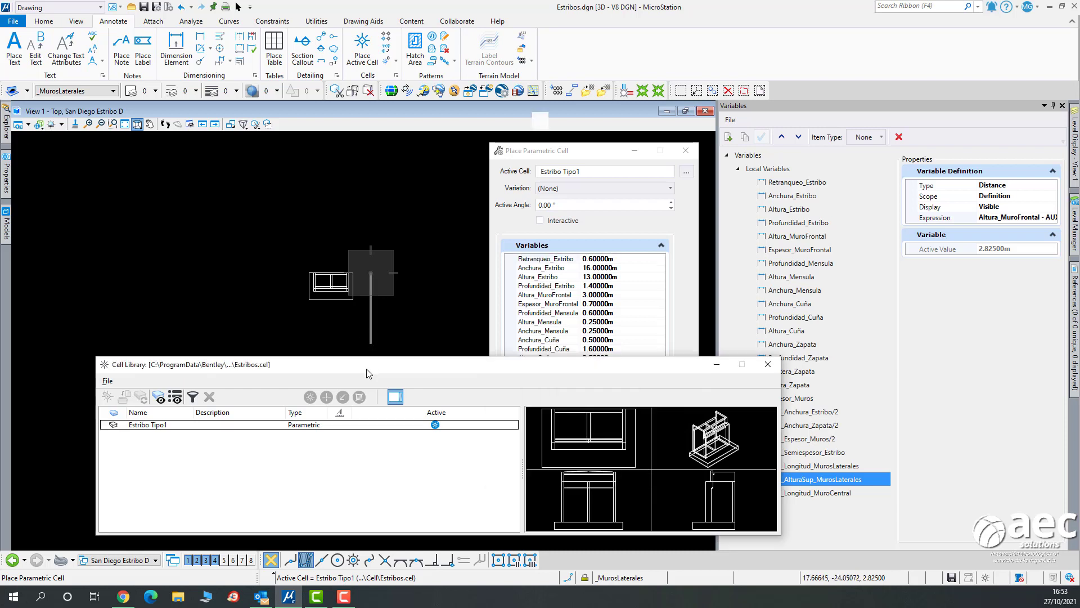
# Place the resized Estribo Tipo1 cell below the original abutment in the top view and examine its geometry.
pyautogui.moveTo(371, 368); pyautogui.dragTo(351, 484)
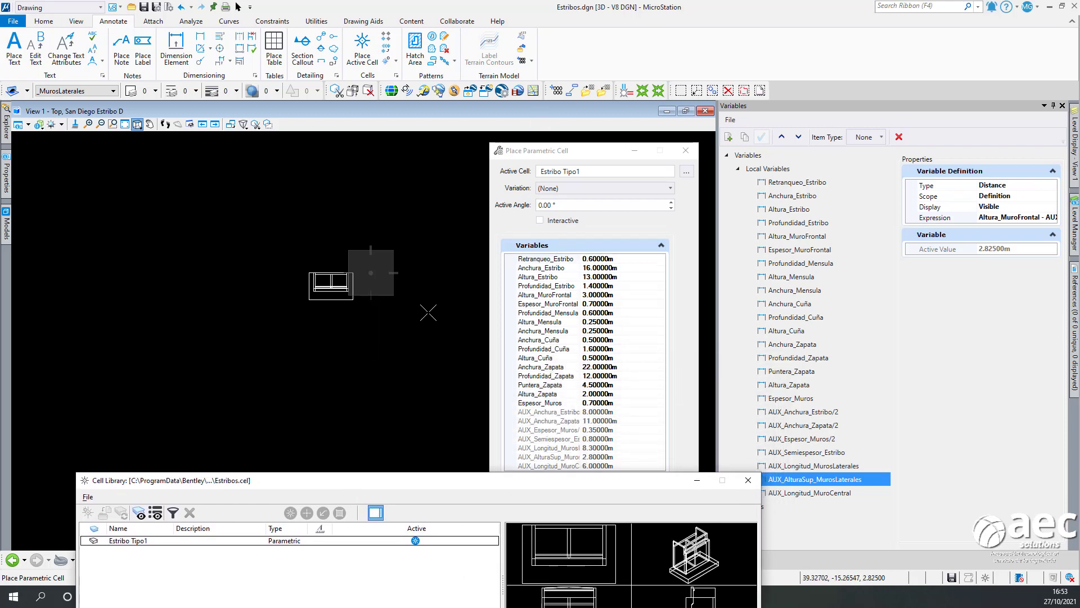
pyautogui.scroll(-3, 355, 354)
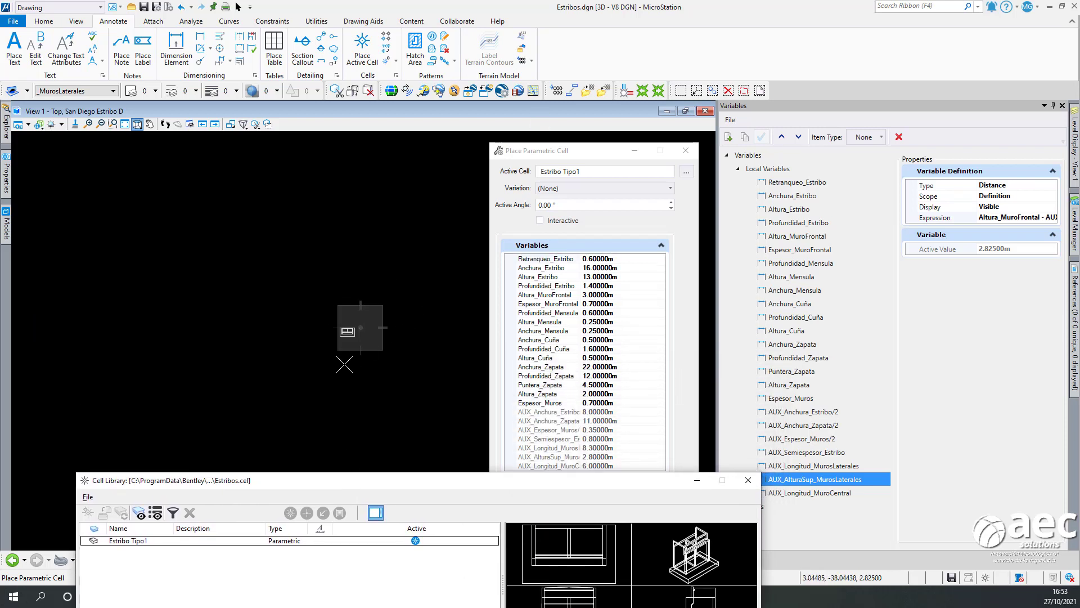
pyautogui.scroll(5, 345, 365)
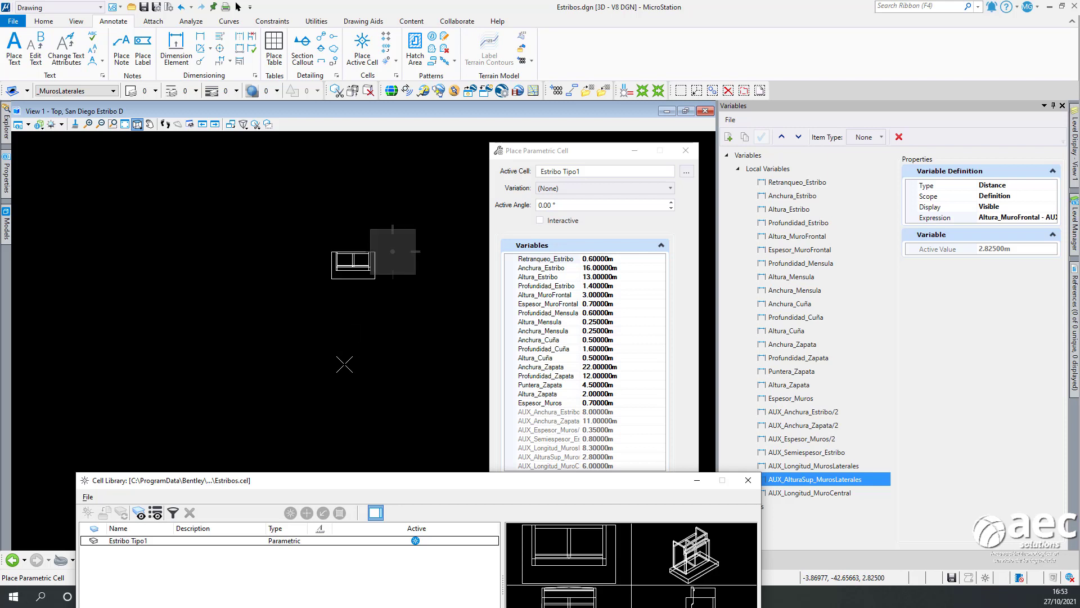
pyautogui.click(353, 332)
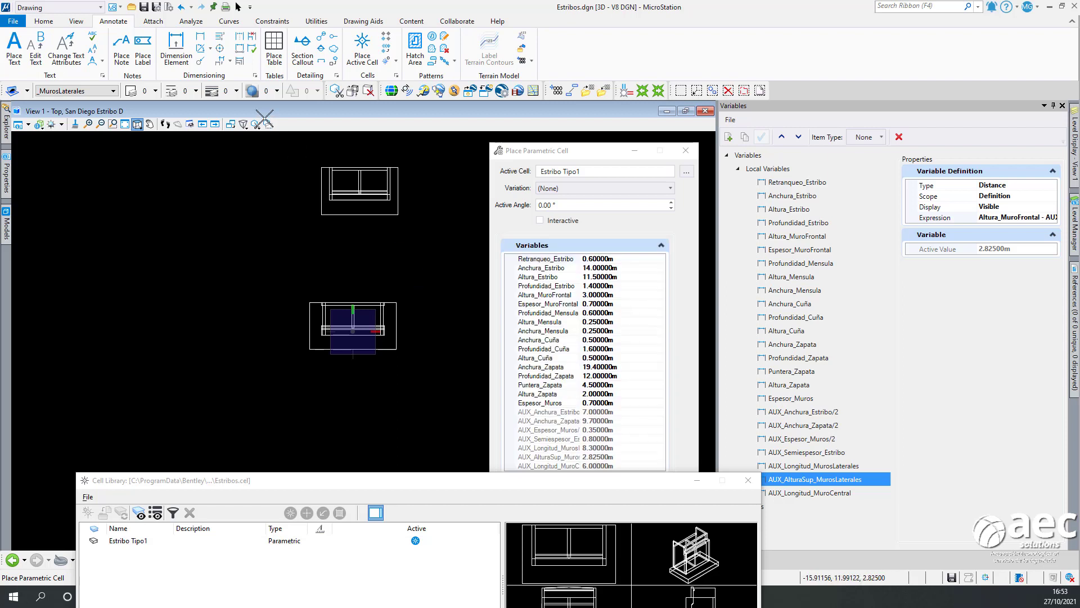
pyautogui.click(238, 7)
pyautogui.scroll(5, 381, 315)
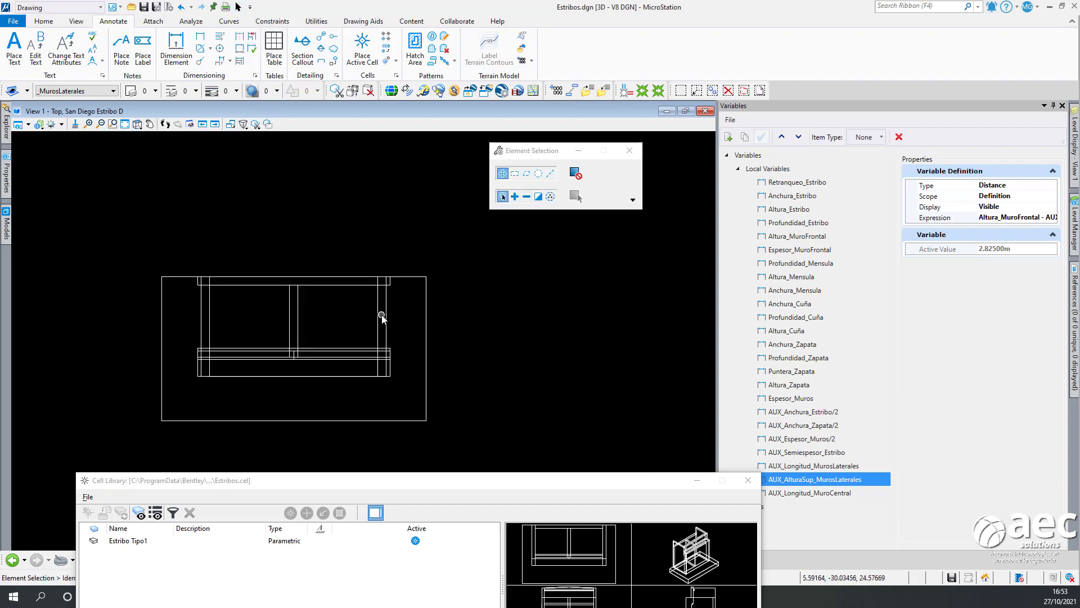
pyautogui.scroll(-3, 399, 322)
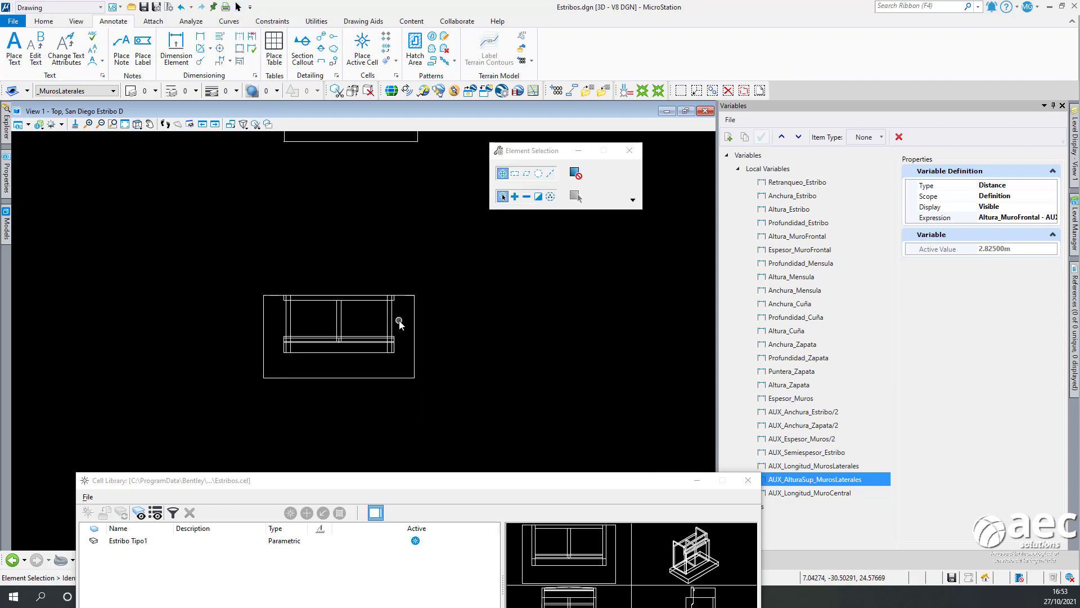
pyautogui.scroll(2, 399, 321)
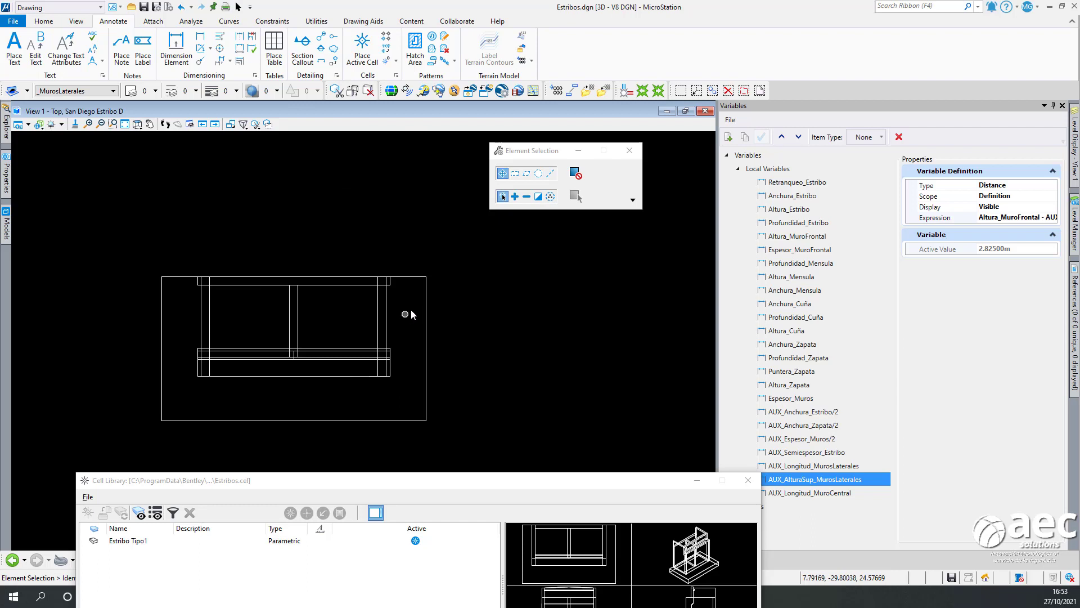
# Switch View 1 to the isometric view and compare the resized abutment with the original one.
pyautogui.scroll(-4, 400, 320)
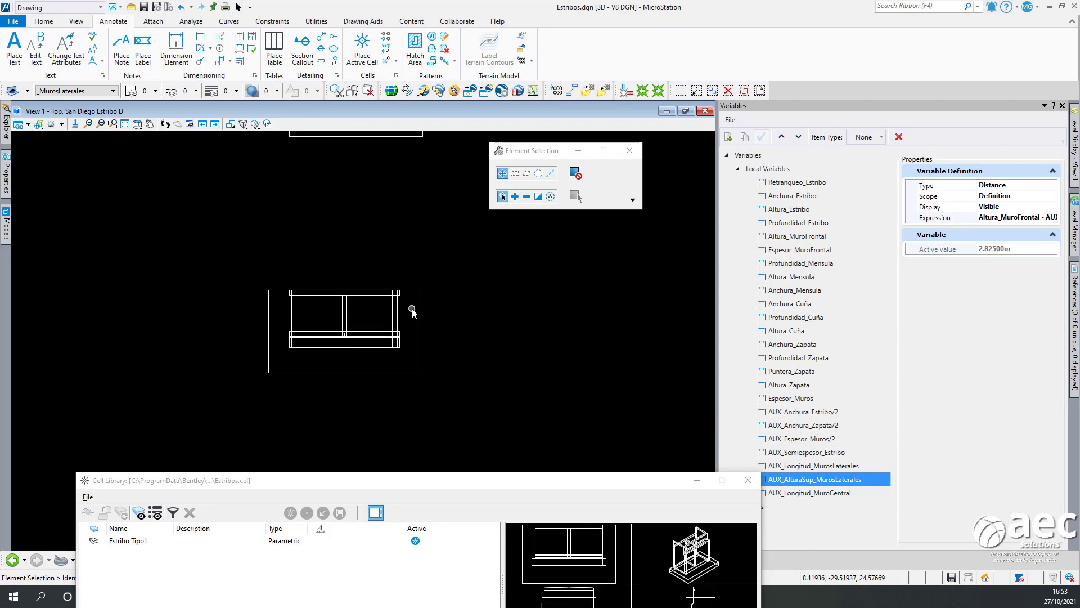
pyautogui.click(138, 124)
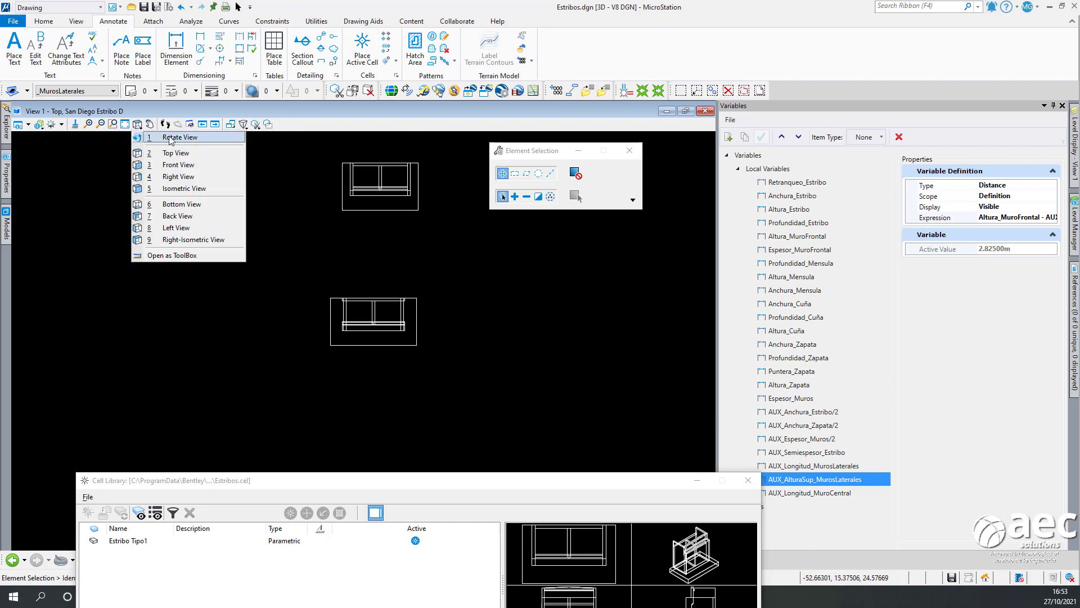
pyautogui.click(180, 189)
pyautogui.scroll(6, 366, 369)
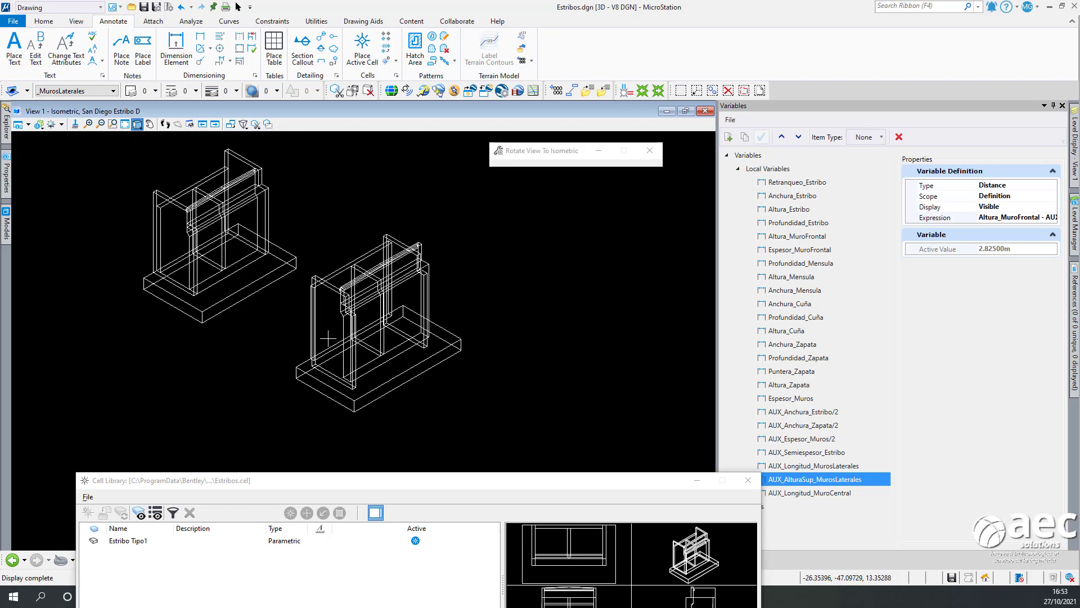
pyautogui.scroll(-5, 338, 282)
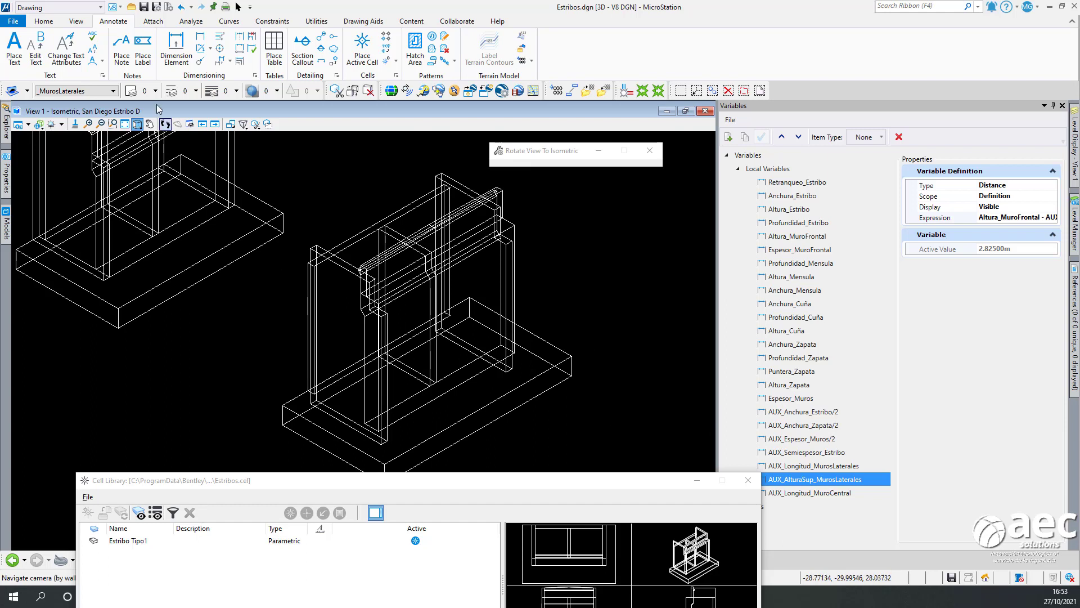
# Rotate View 1 with the Dynamic method and examine the resized abutment's walls and footing from several angles.
pyautogui.click(238, 6)
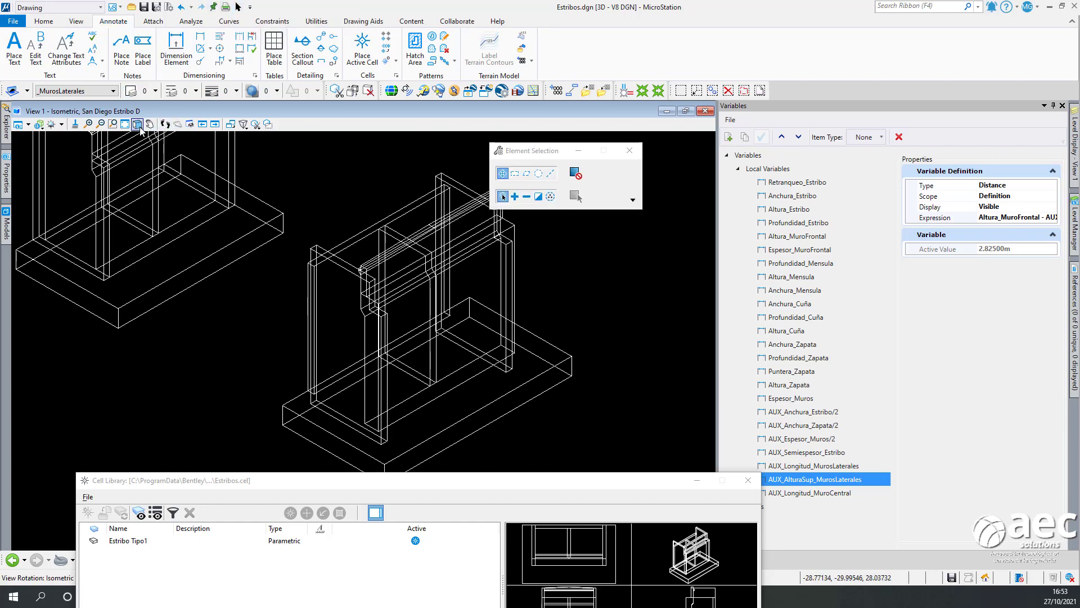
pyautogui.click(137, 123)
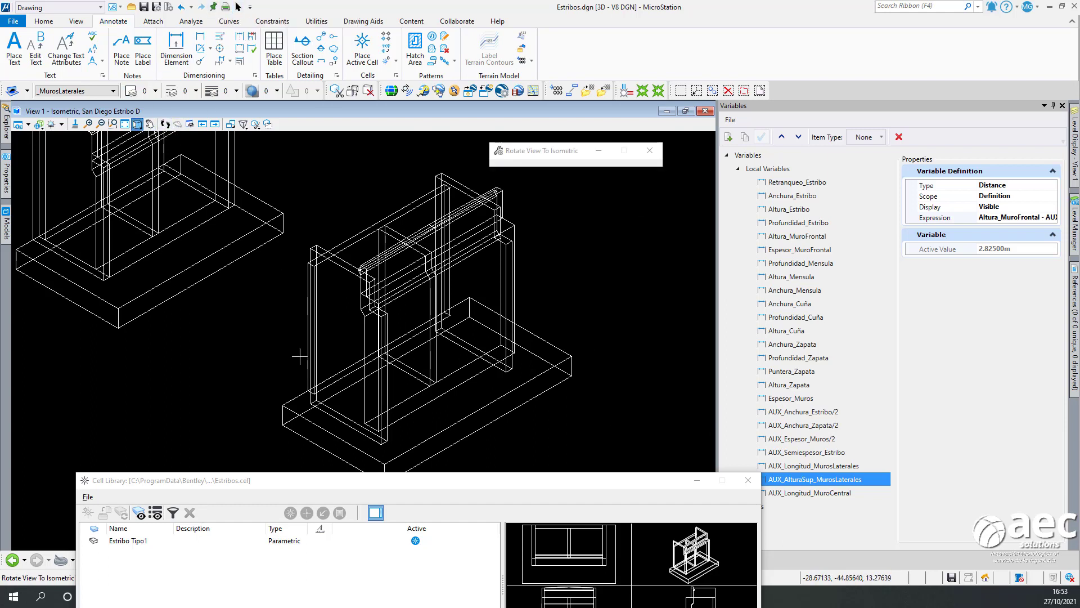
pyautogui.click(138, 124)
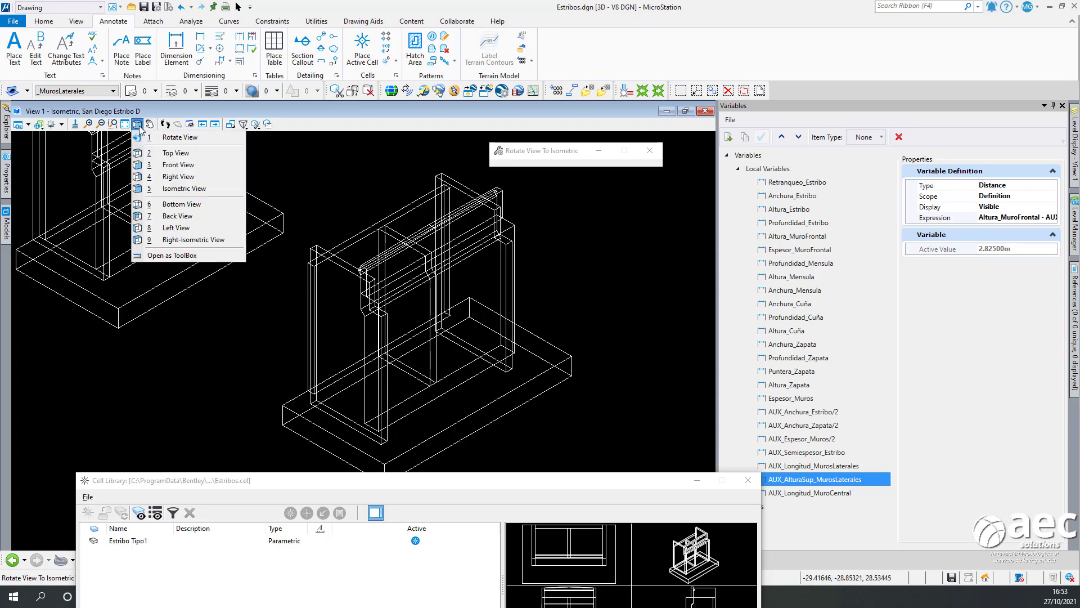
pyautogui.click(164, 141)
pyautogui.click(363, 340)
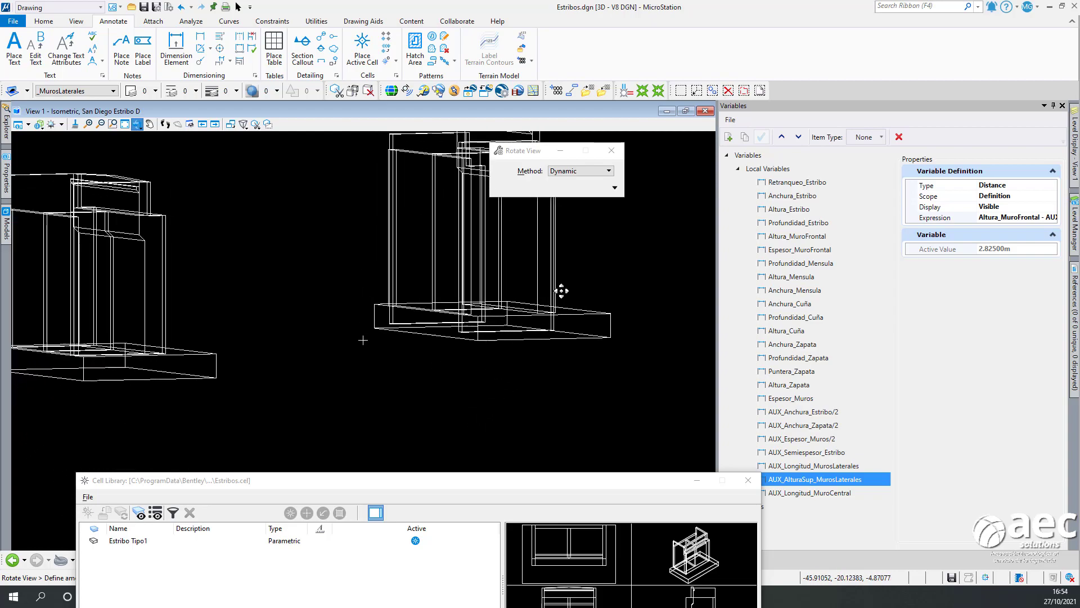
pyautogui.click(425, 341)
pyautogui.click(425, 341)
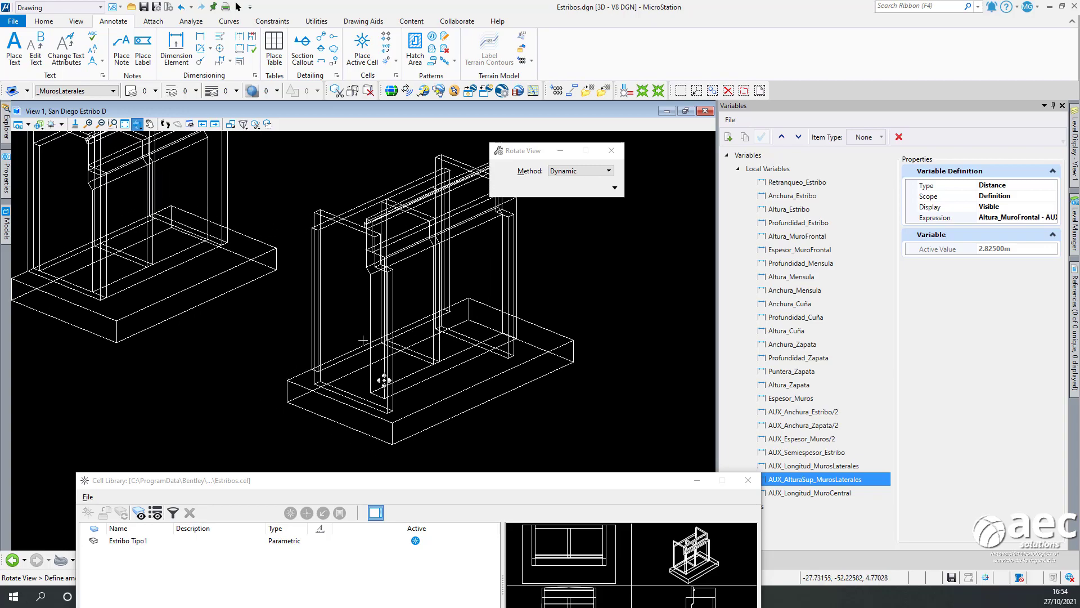
pyautogui.click(369, 372)
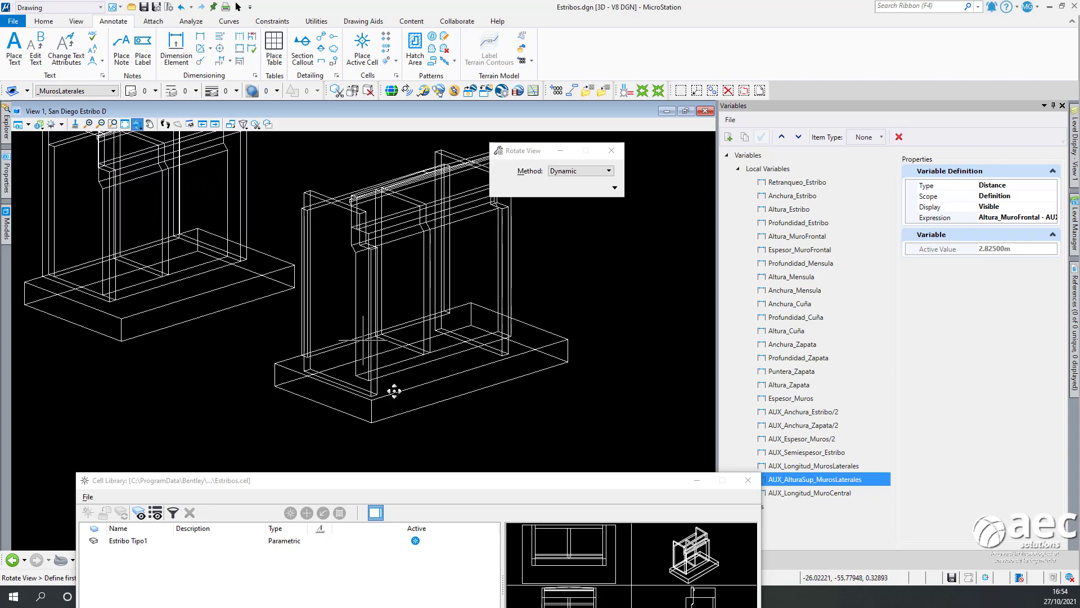
pyautogui.click(394, 391)
pyautogui.click(323, 392)
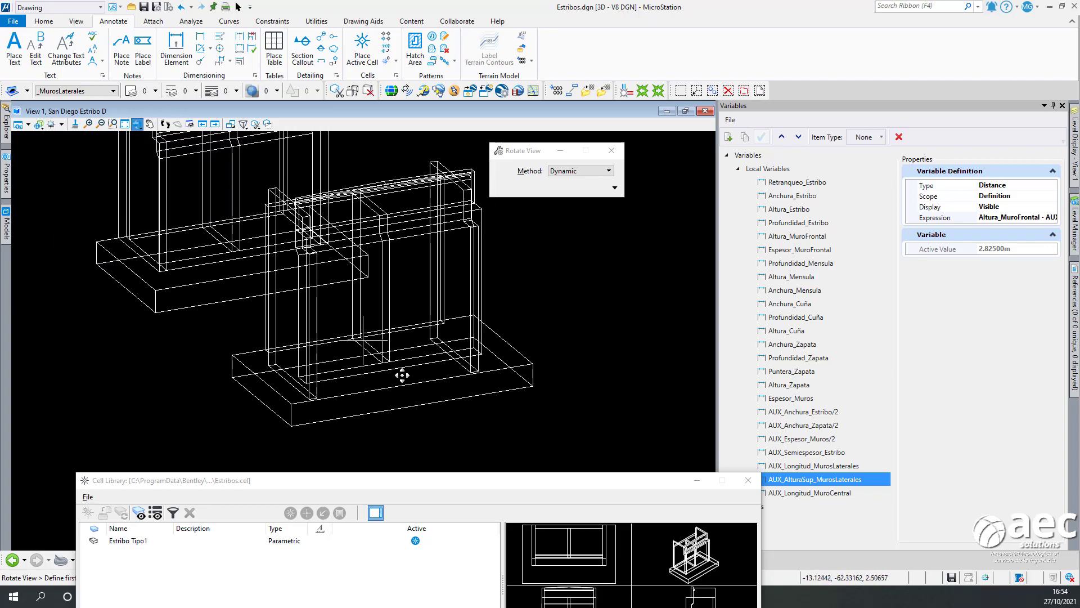
pyautogui.click(401, 376)
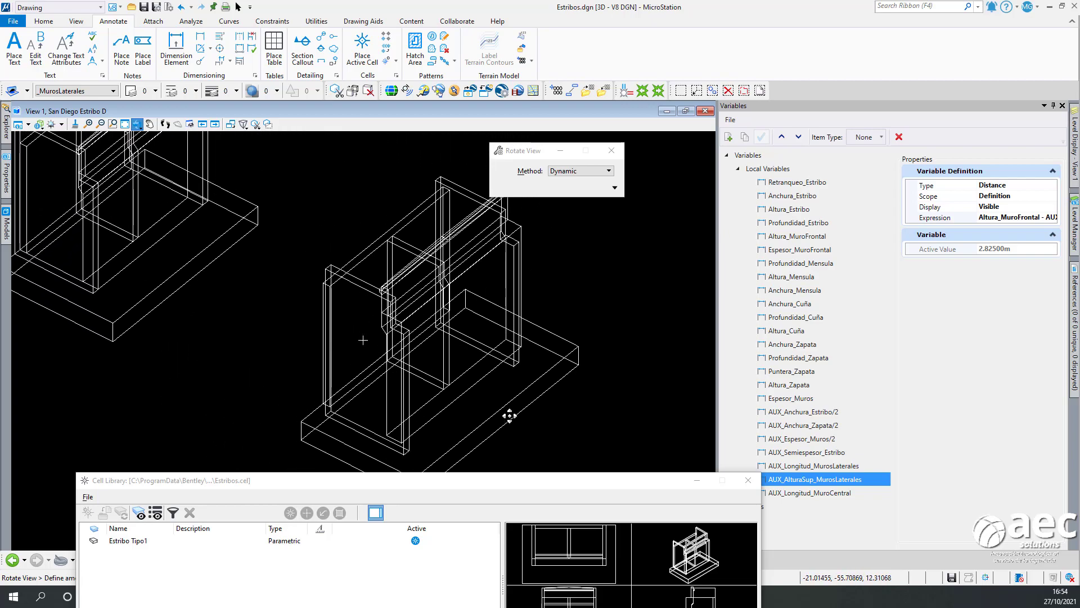
pyautogui.click(414, 296)
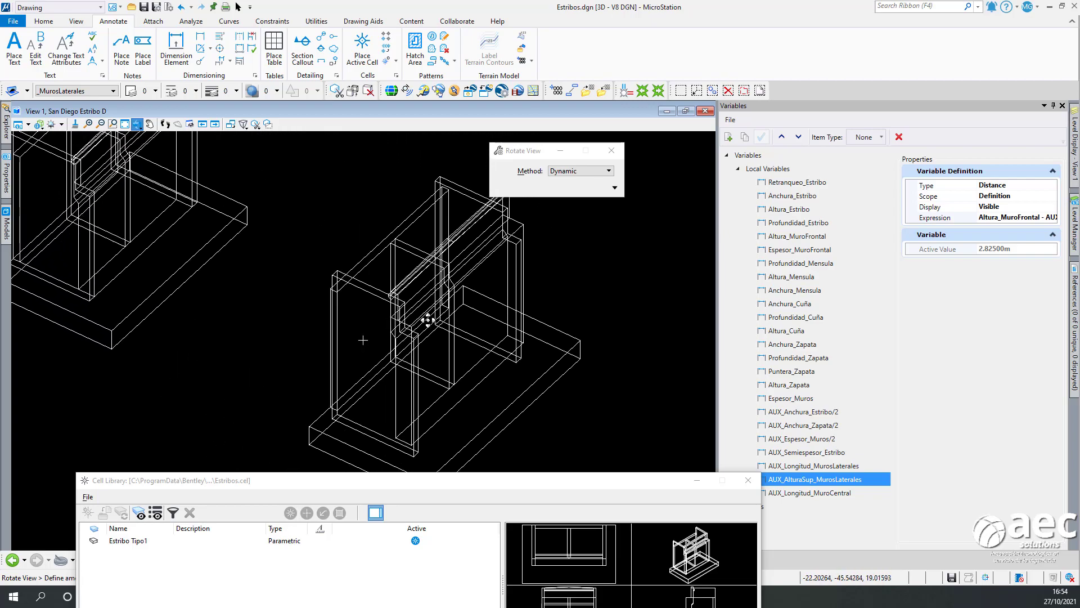
pyautogui.click(427, 320)
# Inspect the resized abutment's corbel and front wall up close, rotating around them, and bring both abutments back into view.
pyautogui.scroll(3, 437, 320)
pyautogui.click(437, 321)
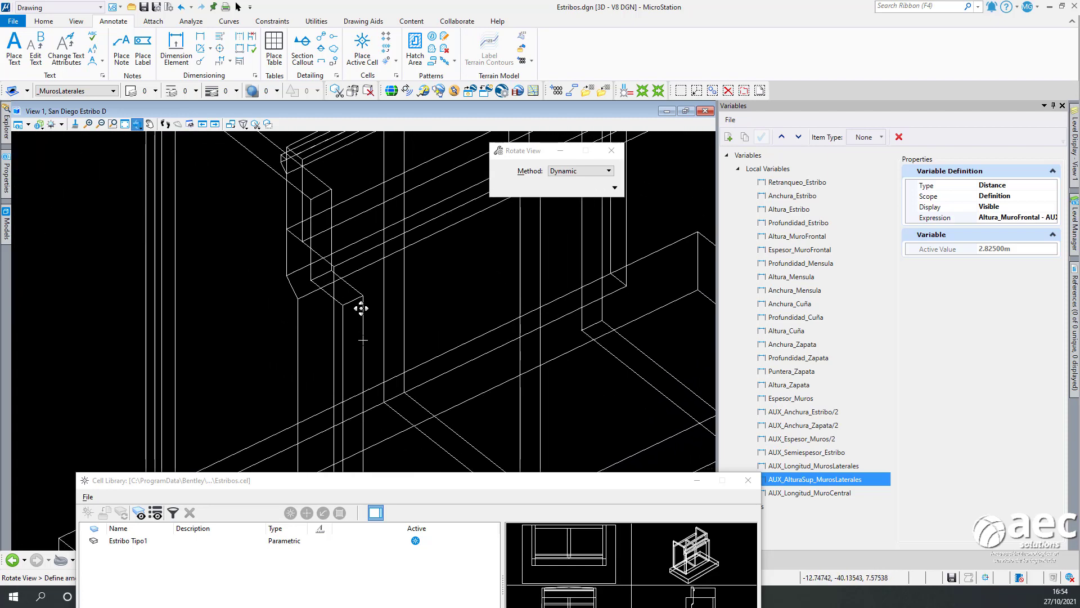
pyautogui.click(353, 320)
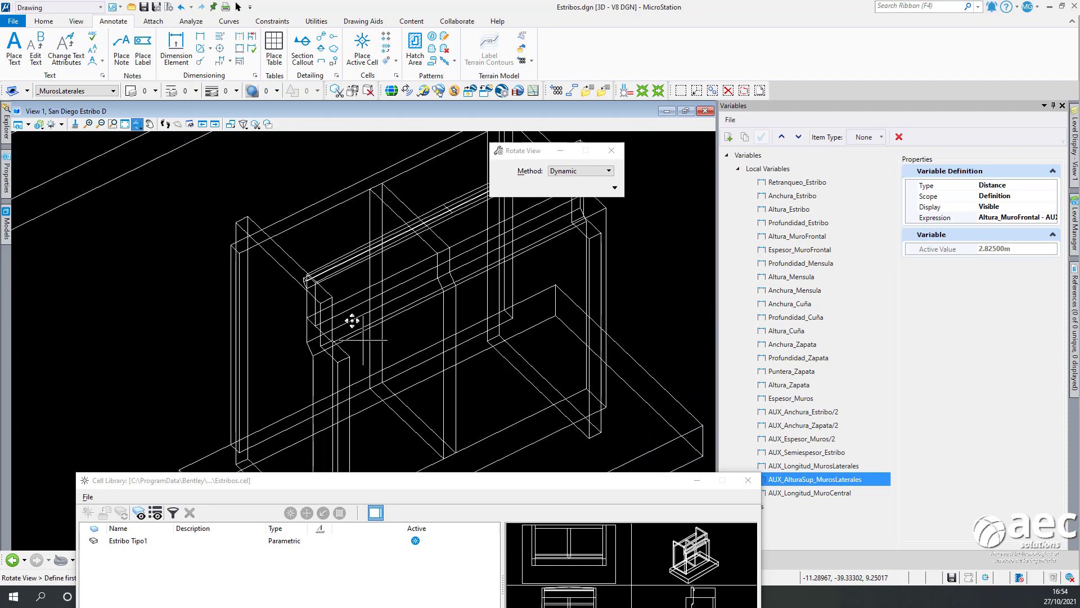
pyautogui.scroll(-3, 394, 338)
pyautogui.click(386, 336)
pyautogui.click(358, 238)
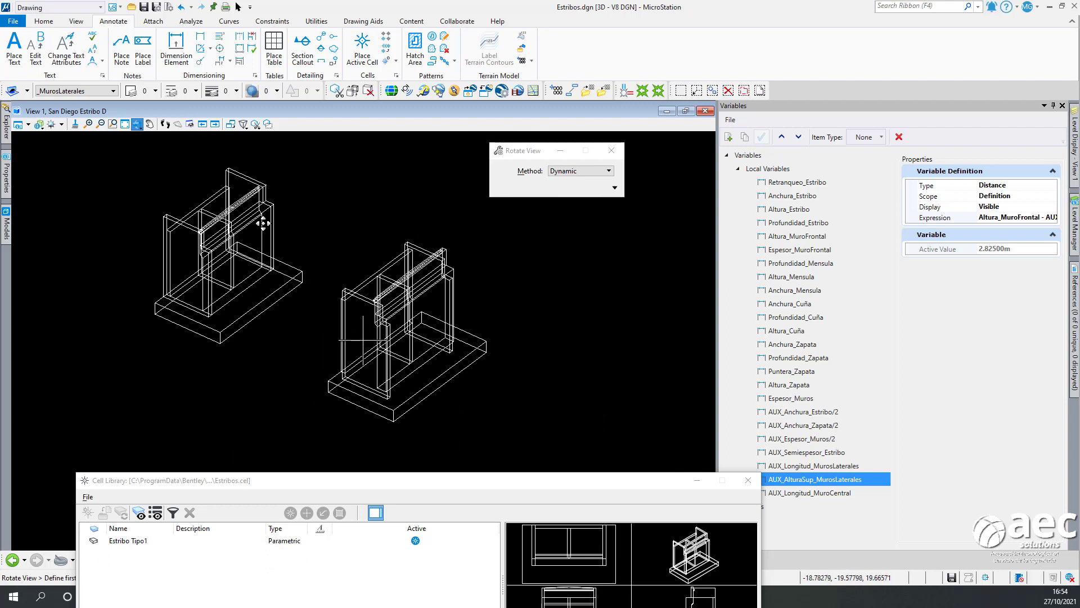
# Move the Cell Library window over the lower part of the view so that its whole cell list is visible.
pyautogui.moveTo(554, 485); pyautogui.dragTo(544, 385)
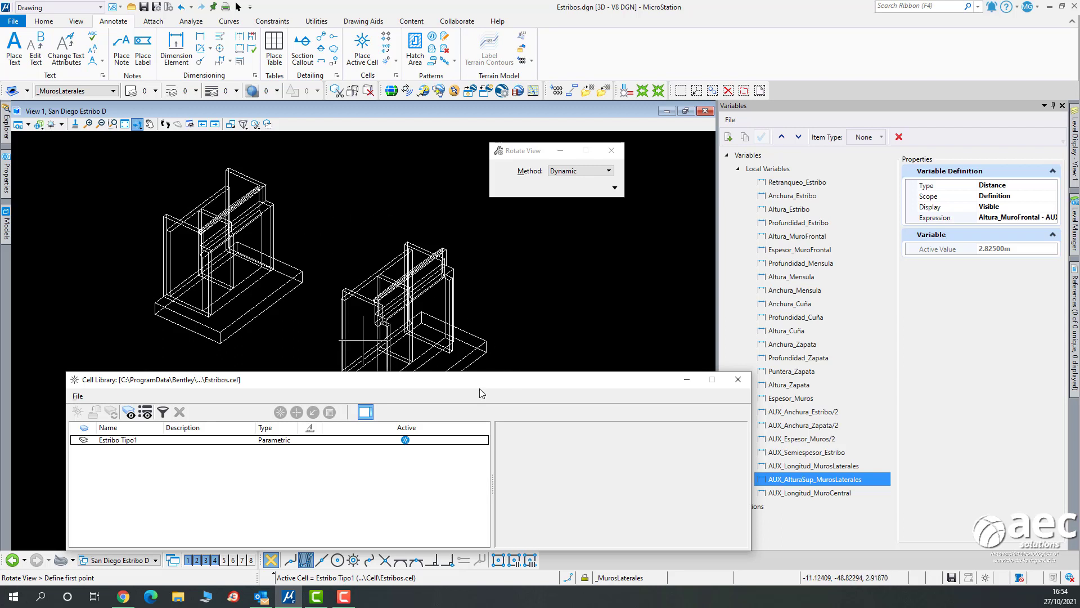
pyautogui.moveTo(127, 379); pyautogui.dragTo(139, 345)
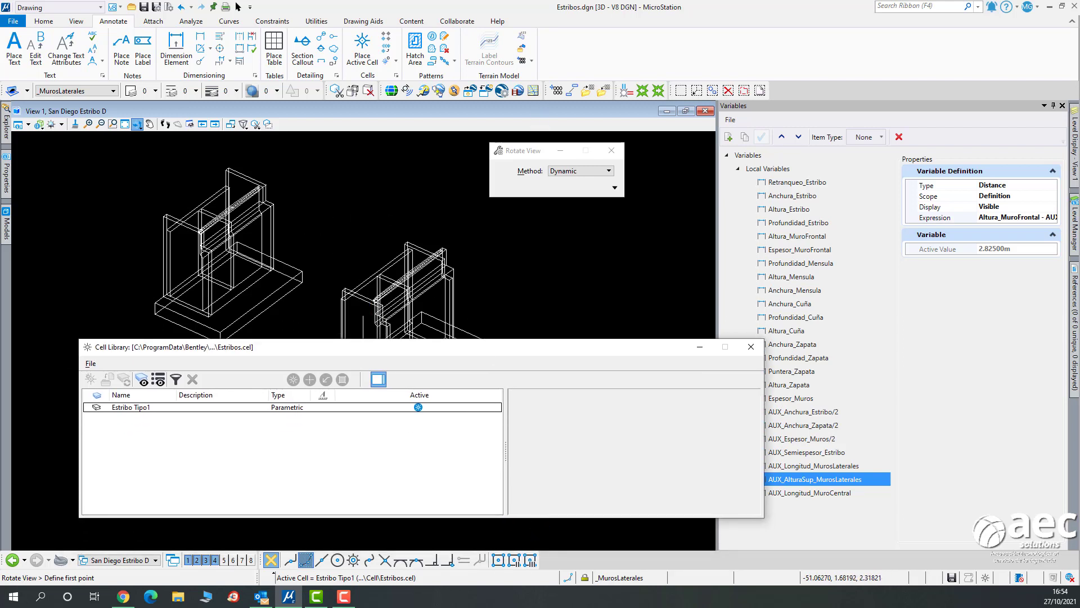